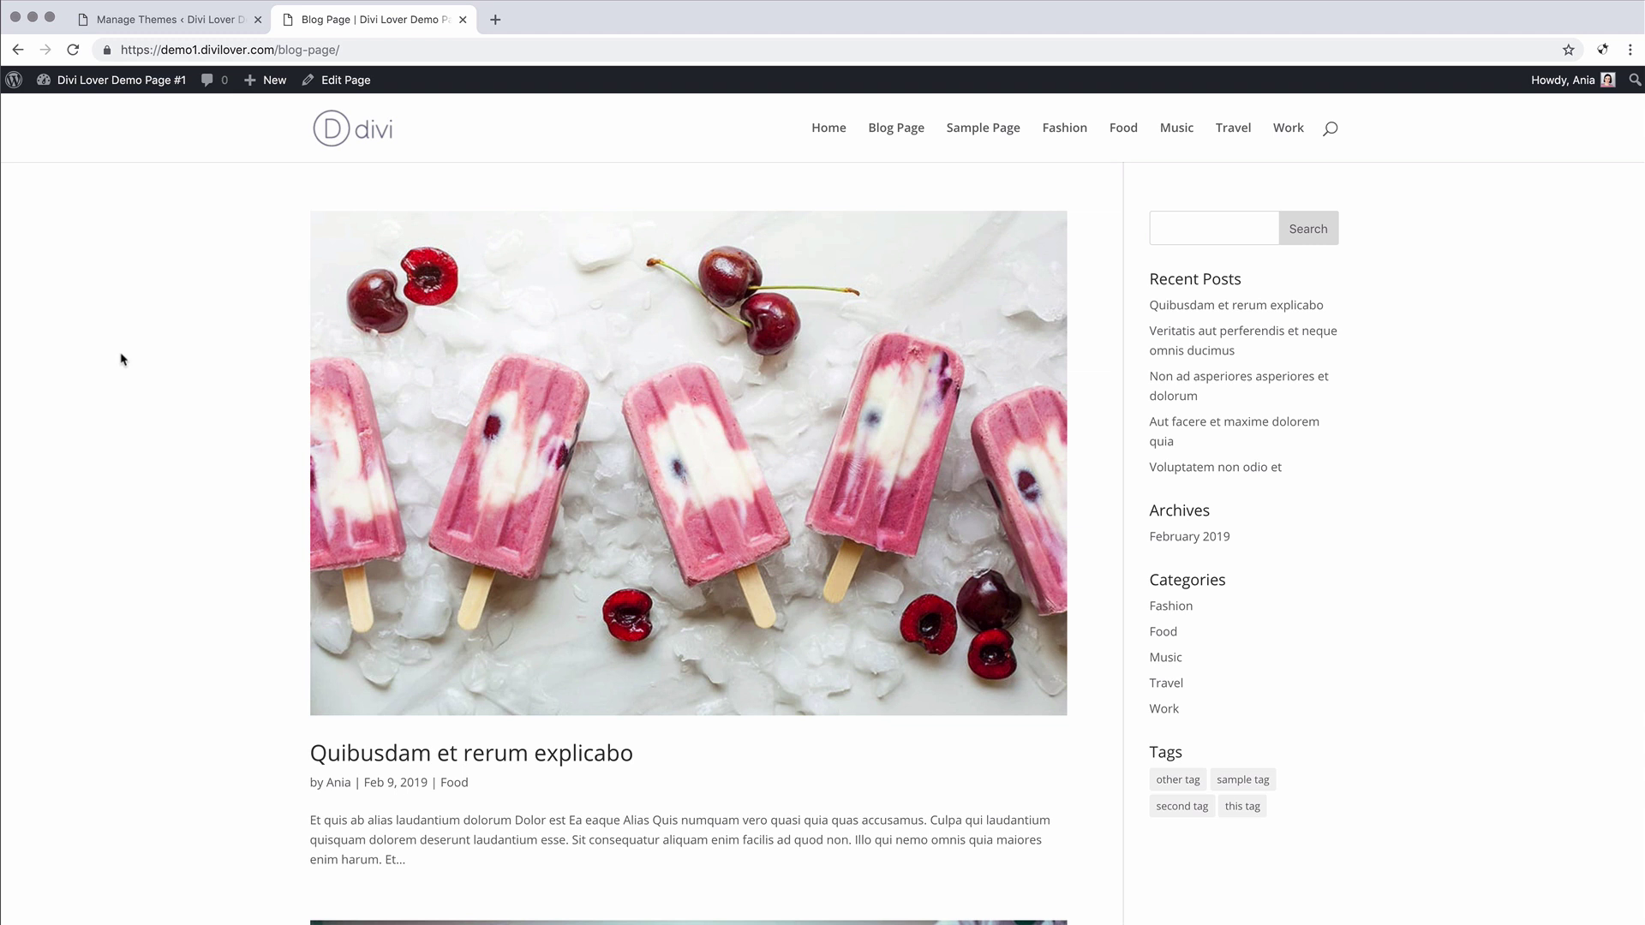
Switch to the Manage Themes tab listing Divi and My Divi Child Theme
click(188, 21)
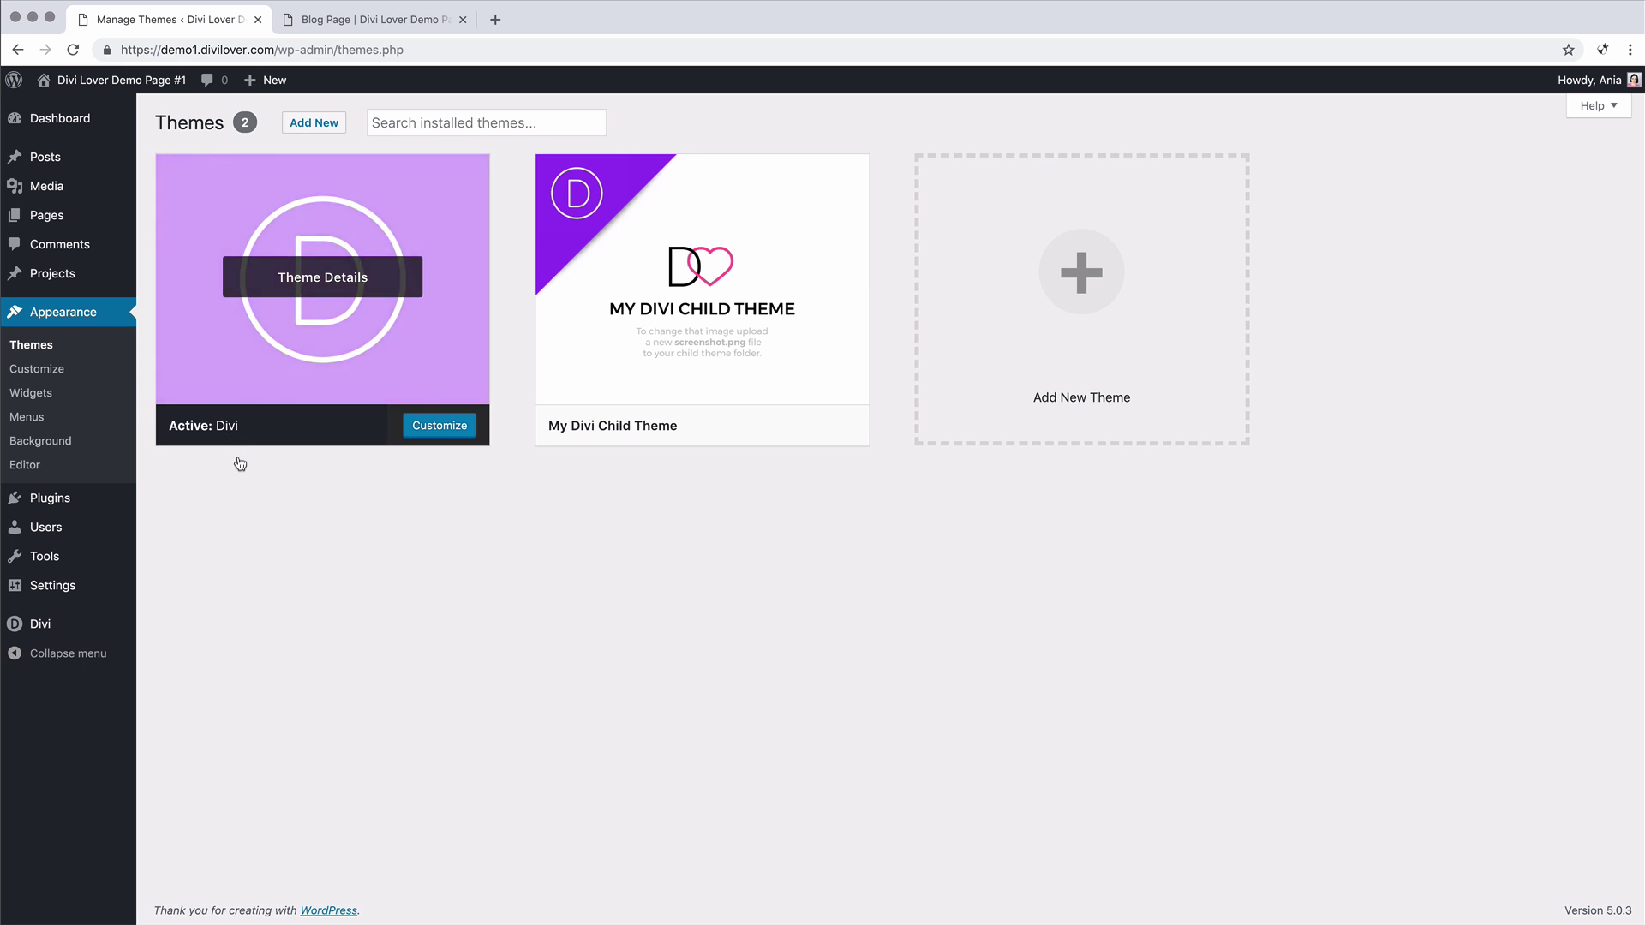
Open the Divi Toolbox page from the Divi admin menu
mouse_move(41, 636)
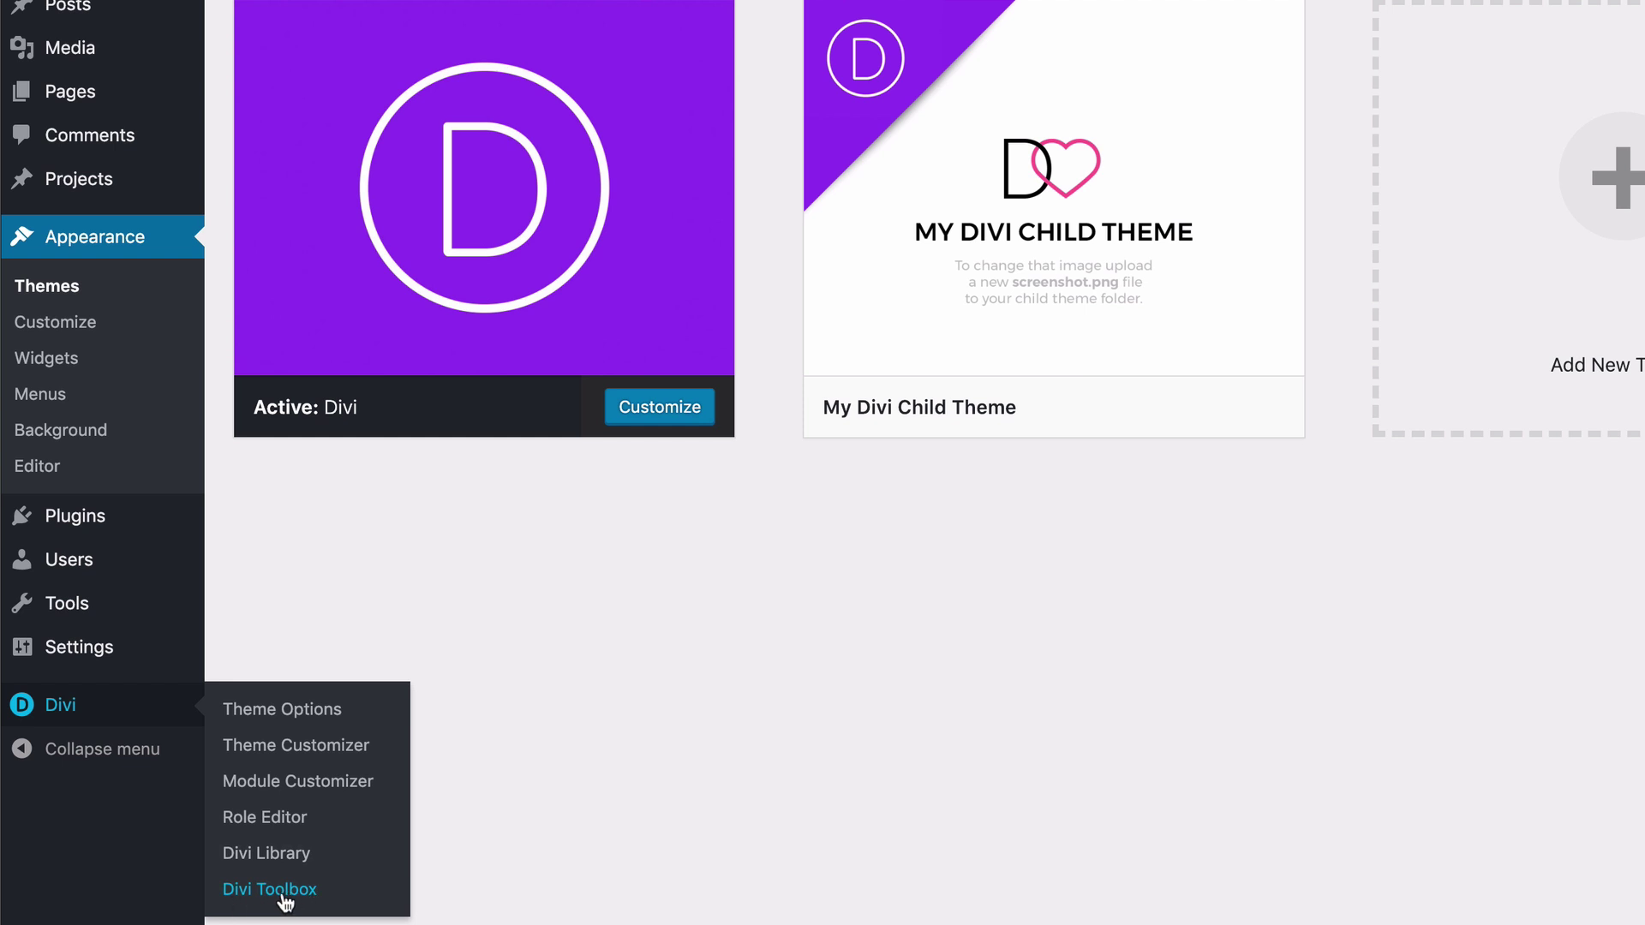
click(292, 896)
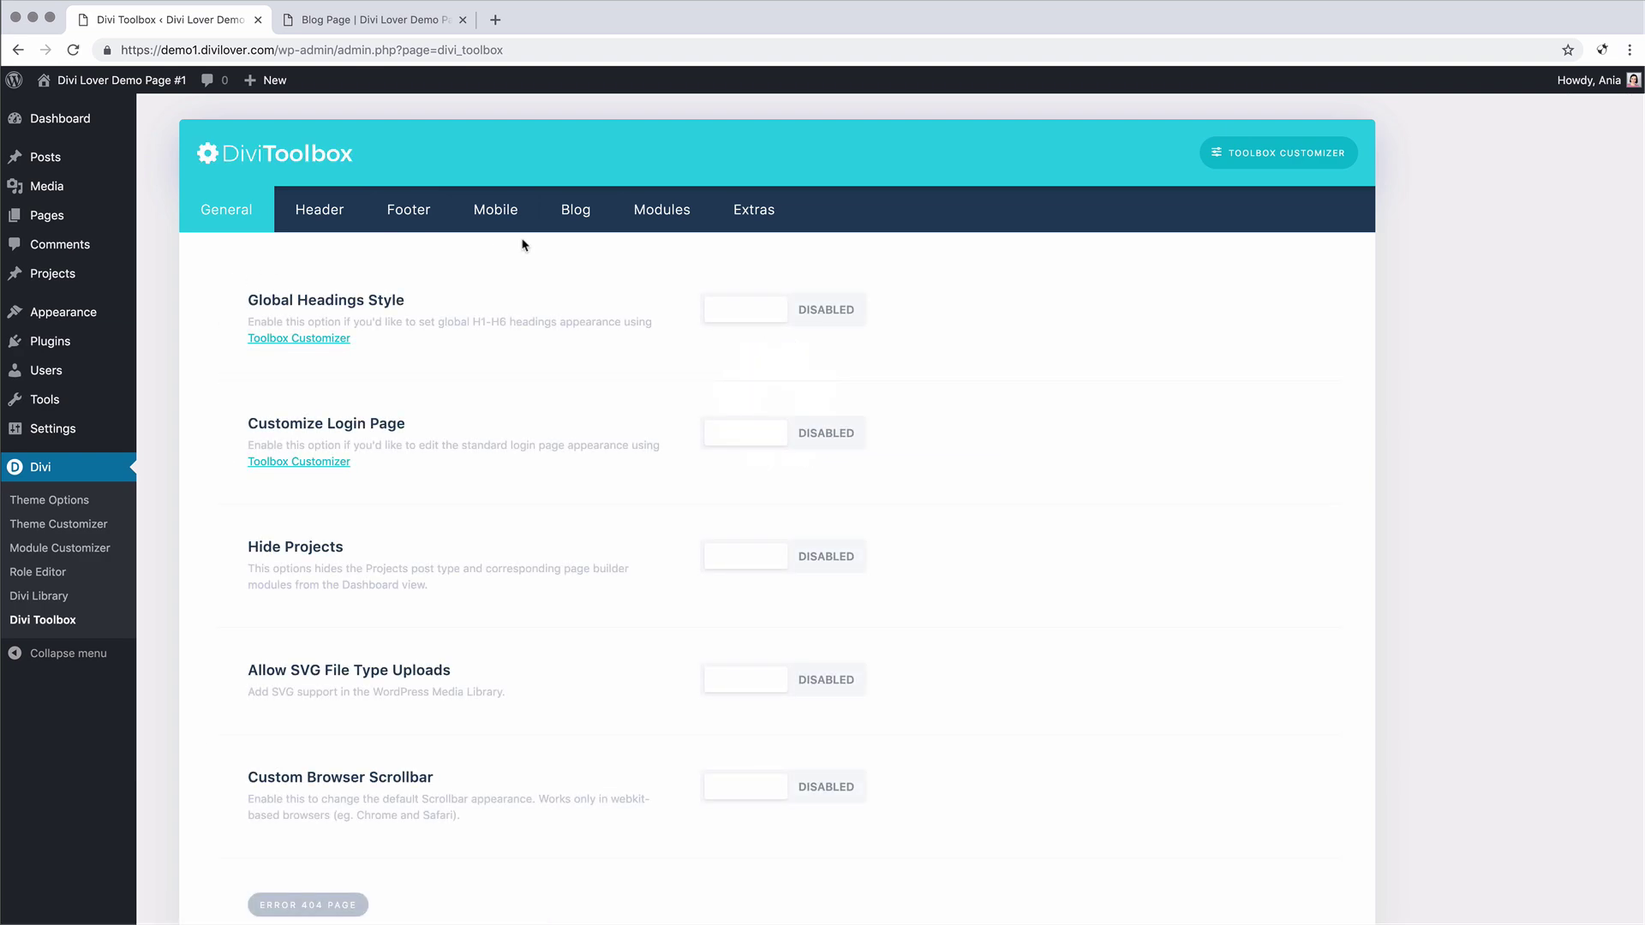
On the Blog tab, enable Customize Sidebar & Widgets, Custom Post Meta and Customize Archives & Categories
click(586, 221)
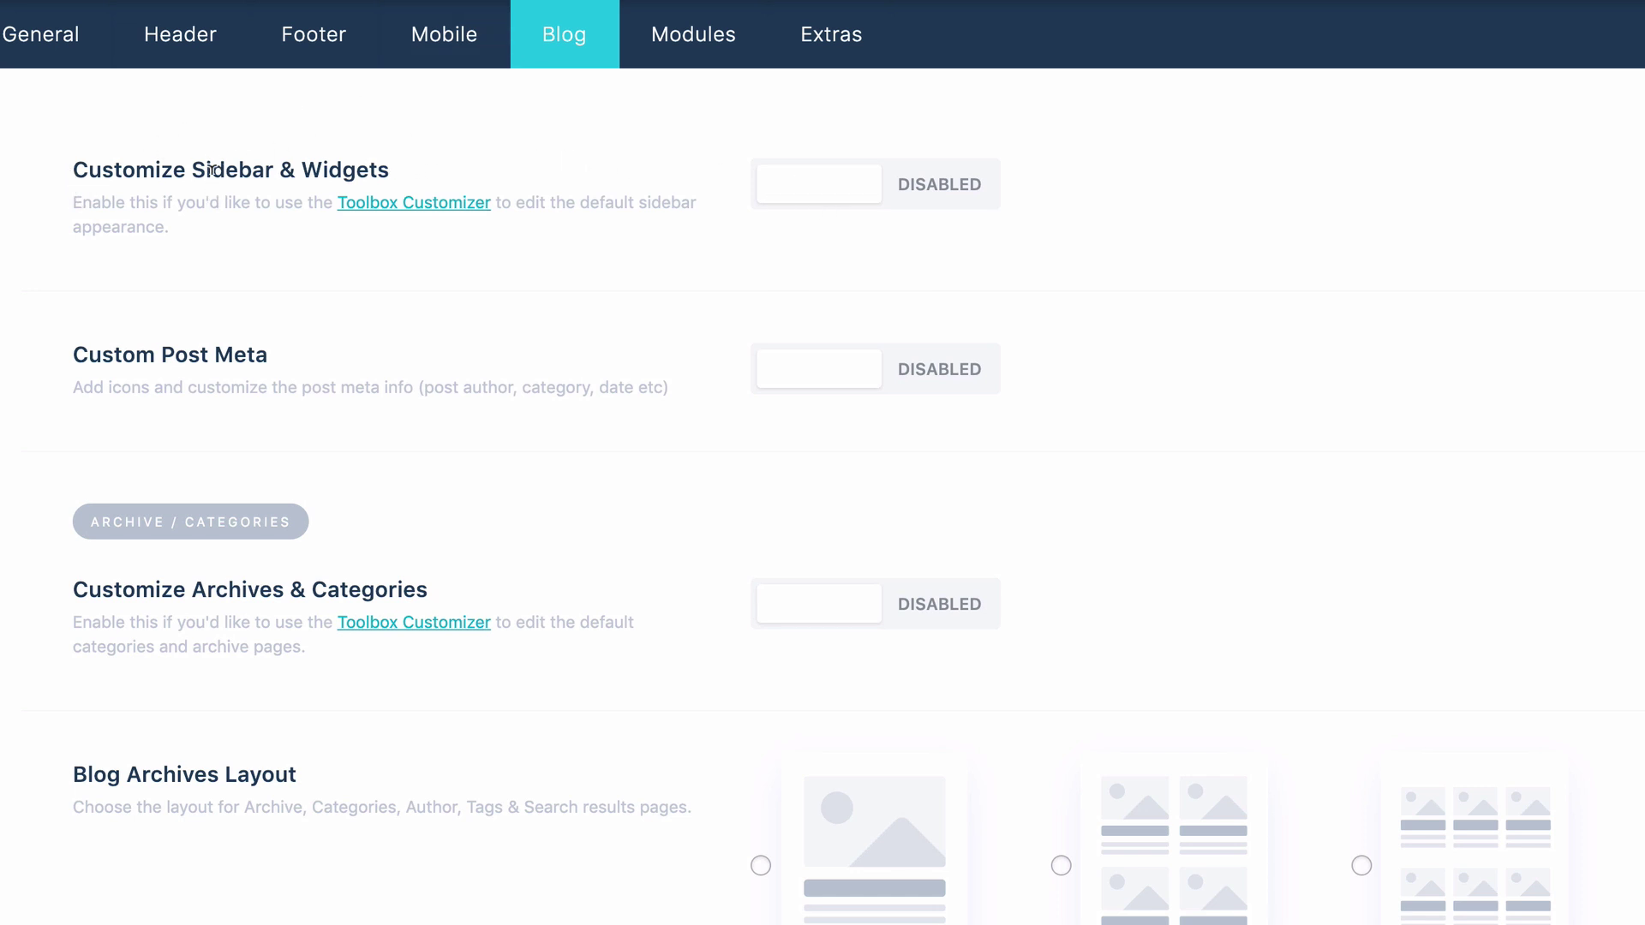
click(839, 199)
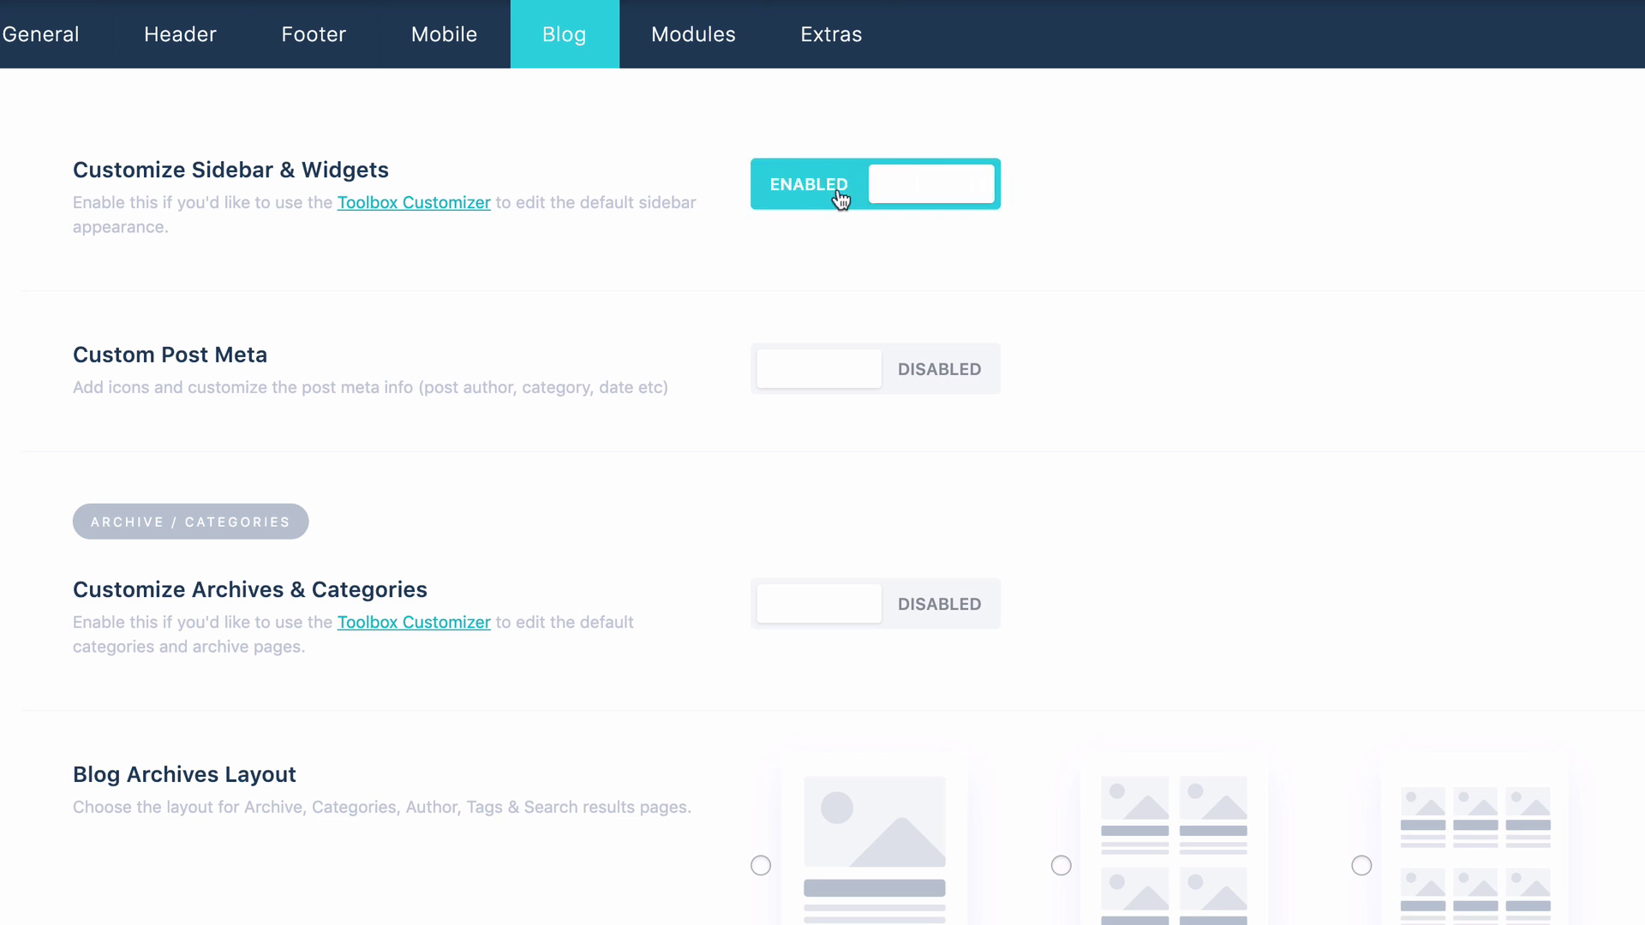
click(793, 370)
scroll(783, 482, down, 2)
scroll(783, 482, down, 2)
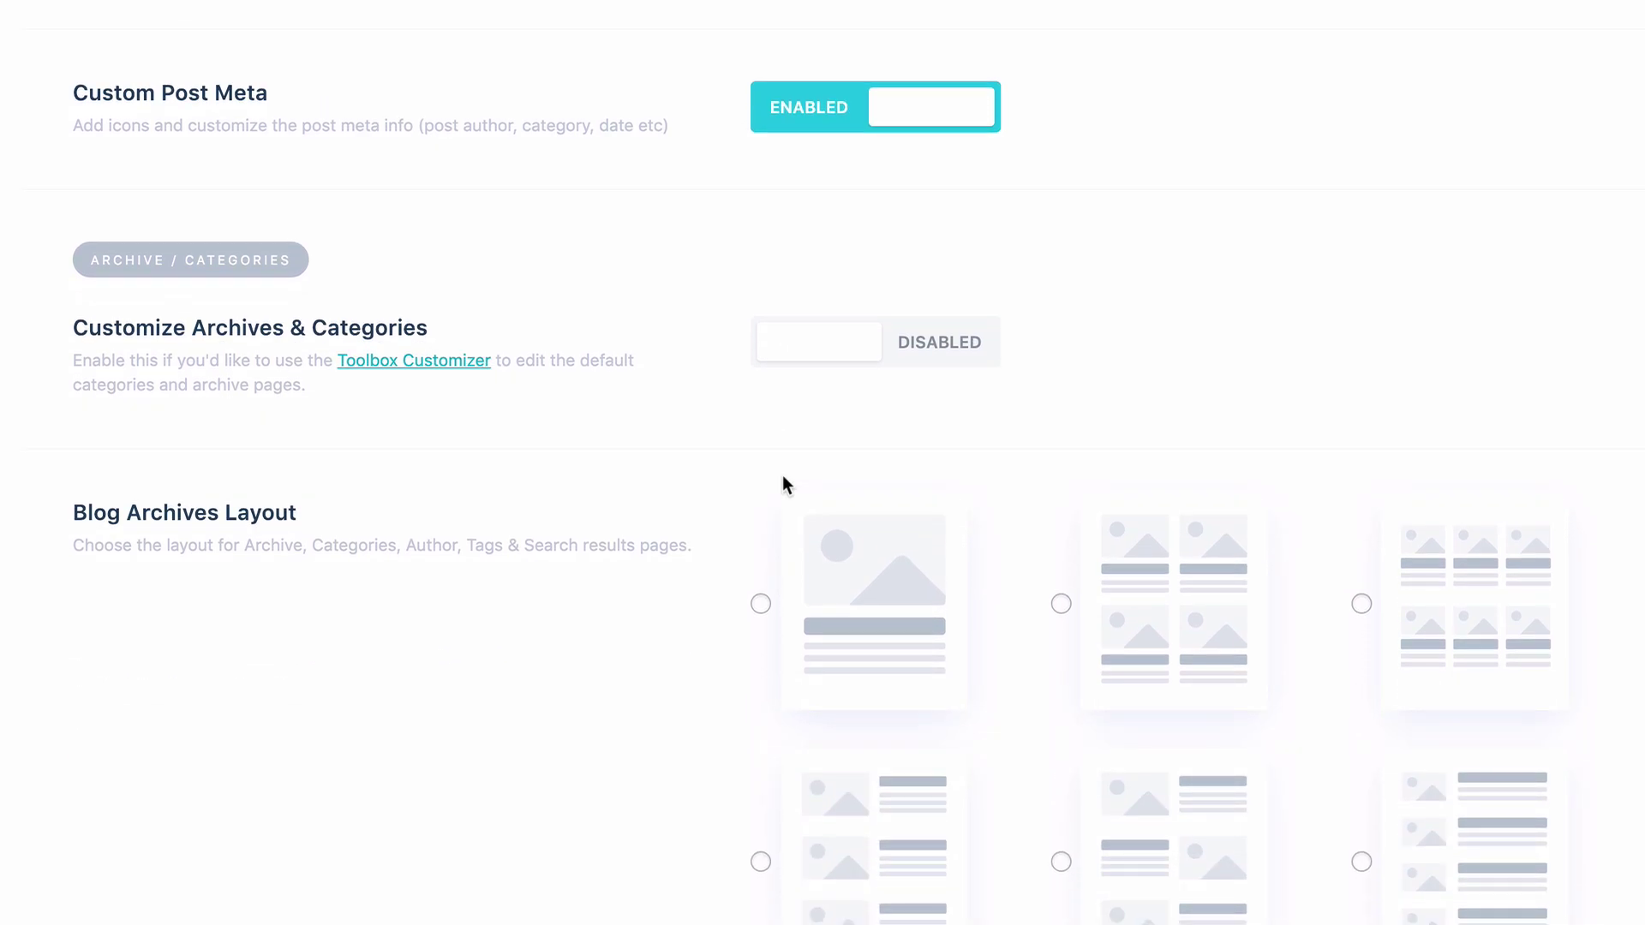
click(788, 349)
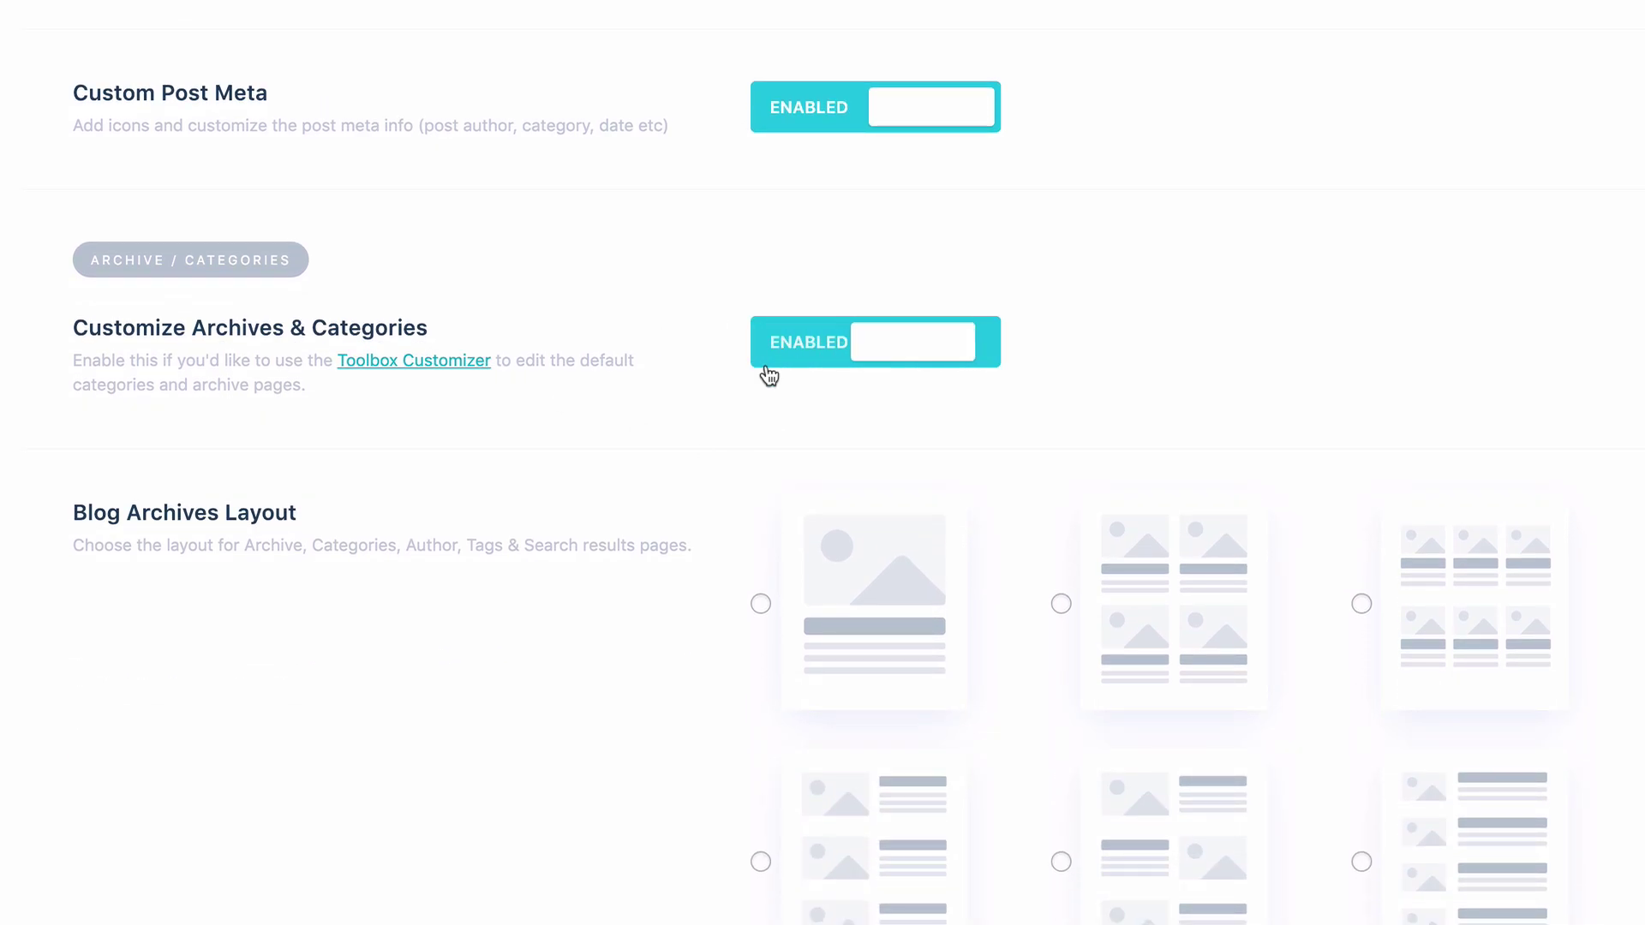
Choose the two-column grid archive layout and save the Toolbox settings
scroll(730, 409, down, 4)
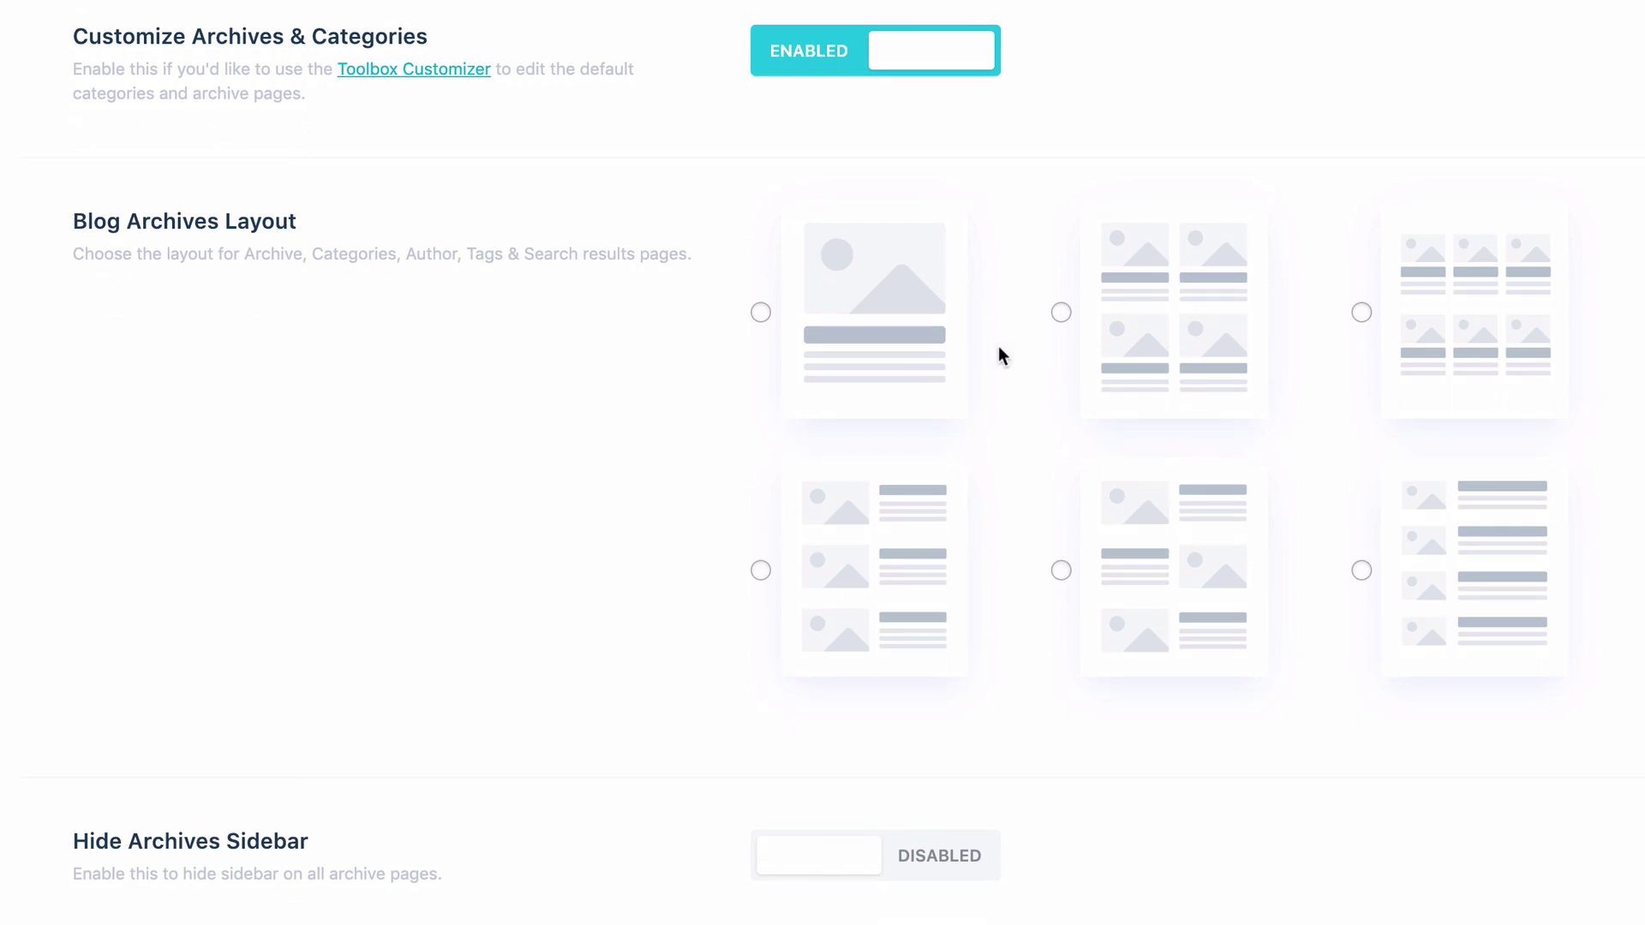
click(1191, 345)
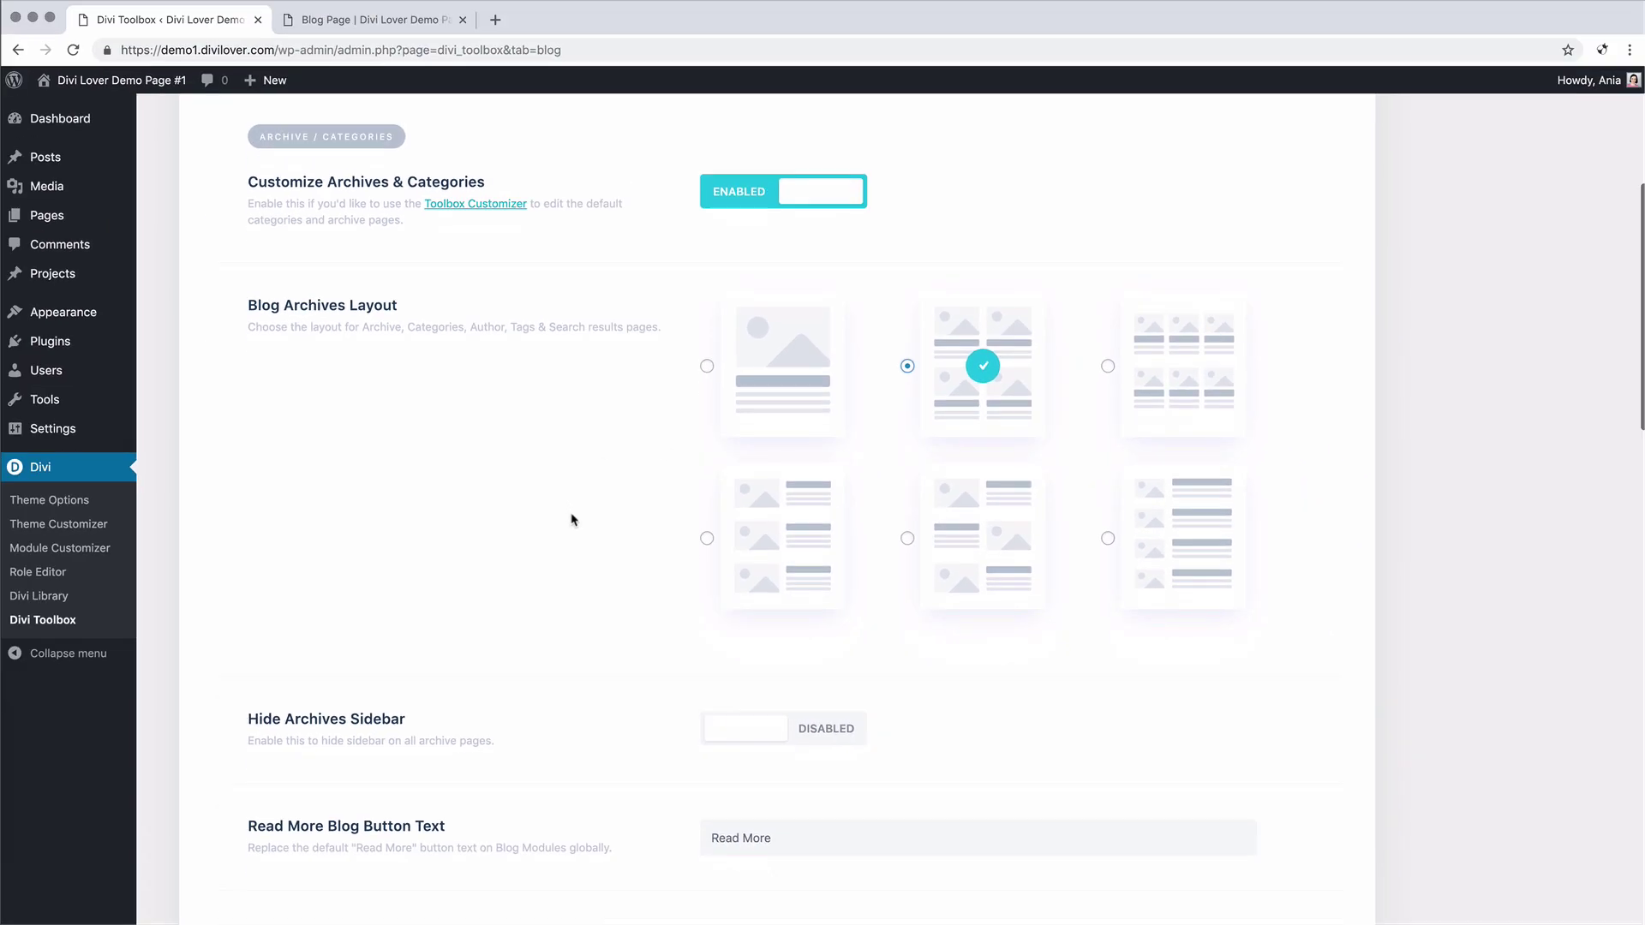
scroll(572, 521, down, 15)
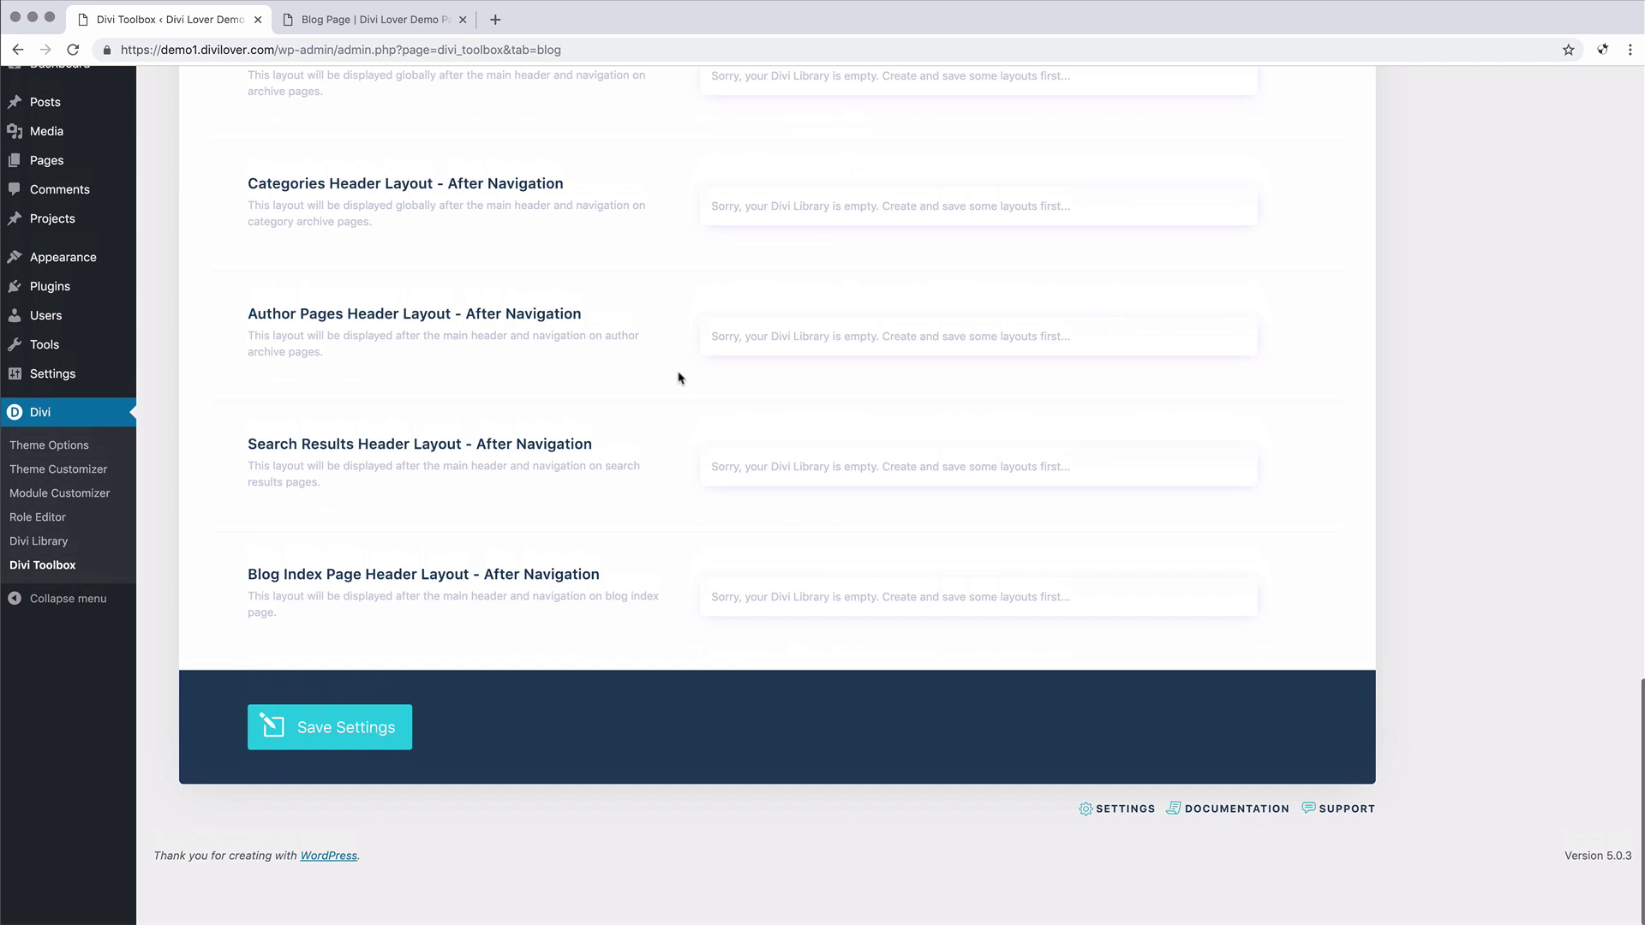
click(380, 800)
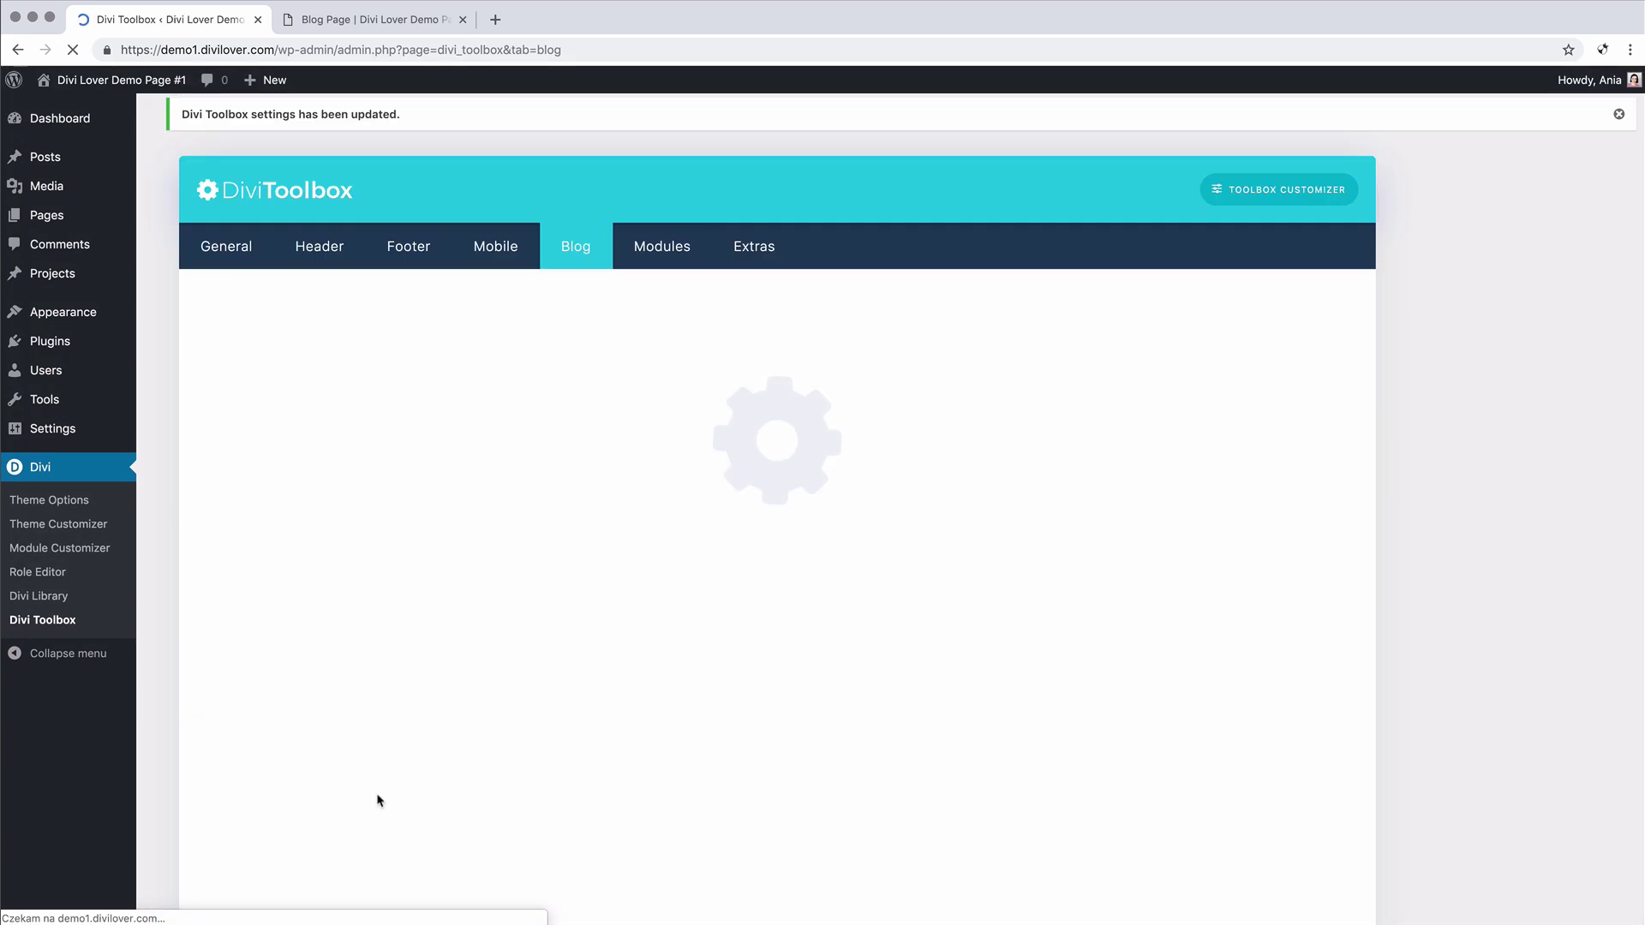
Reload the Blog Page tab and scroll through the new two-column card grid
click(347, 21)
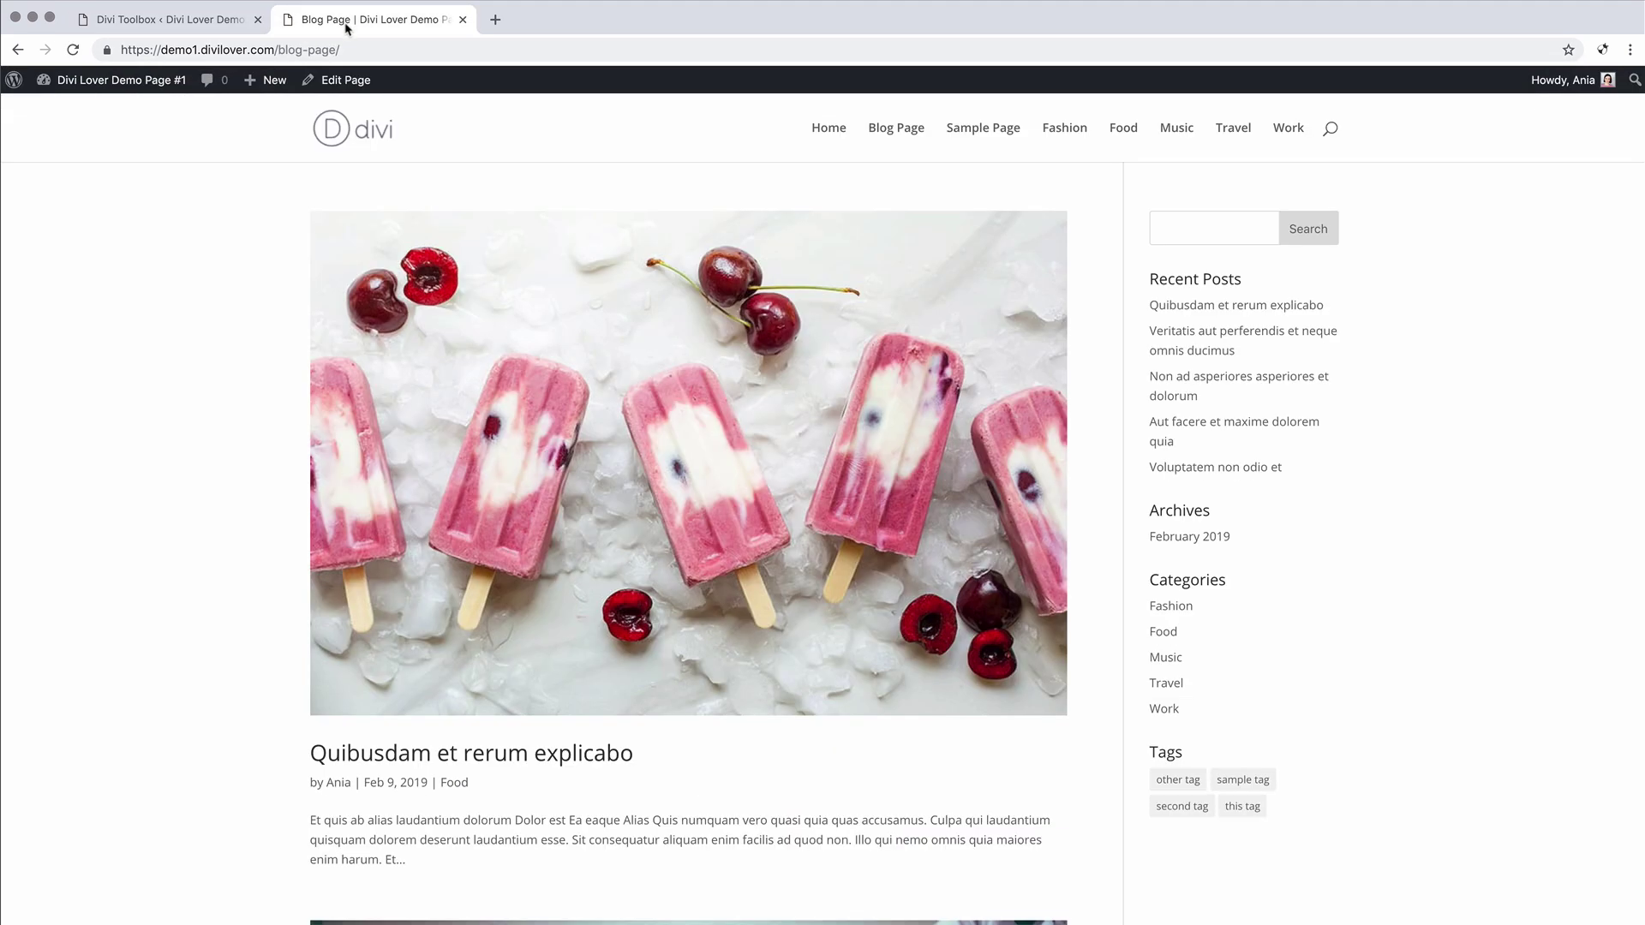
click(73, 50)
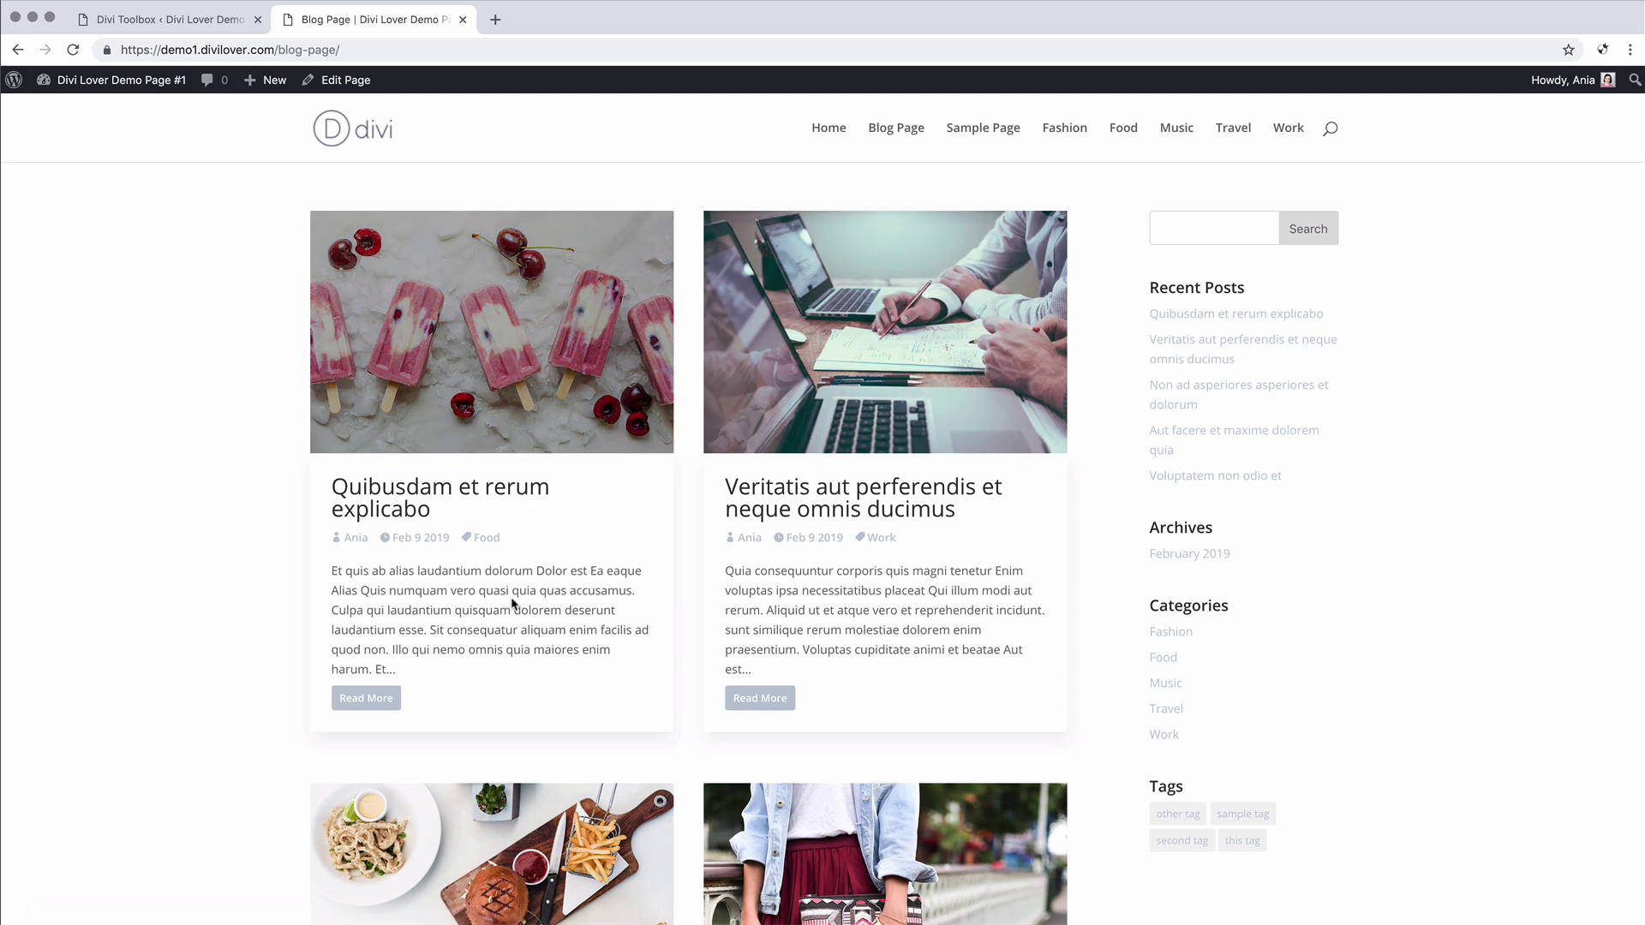
scroll(512, 603, down, 5)
scroll(513, 603, up, 5)
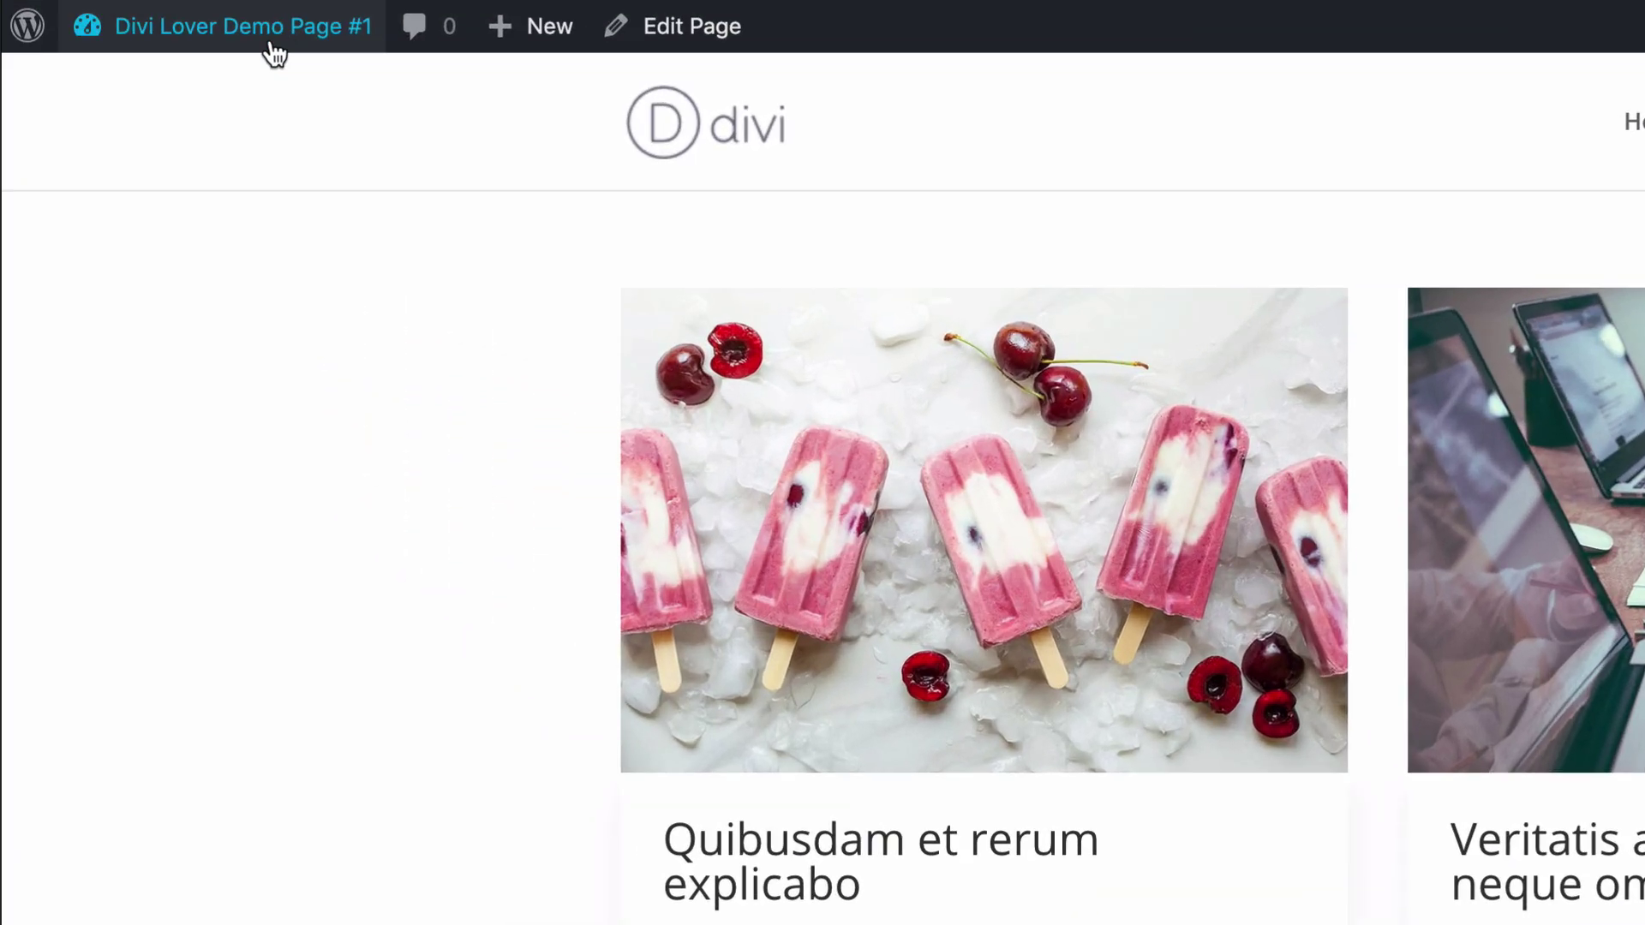
Go to Theme Customizer > Divi Toolbox > Blog > Categories & Archives
mouse_move(135, 86)
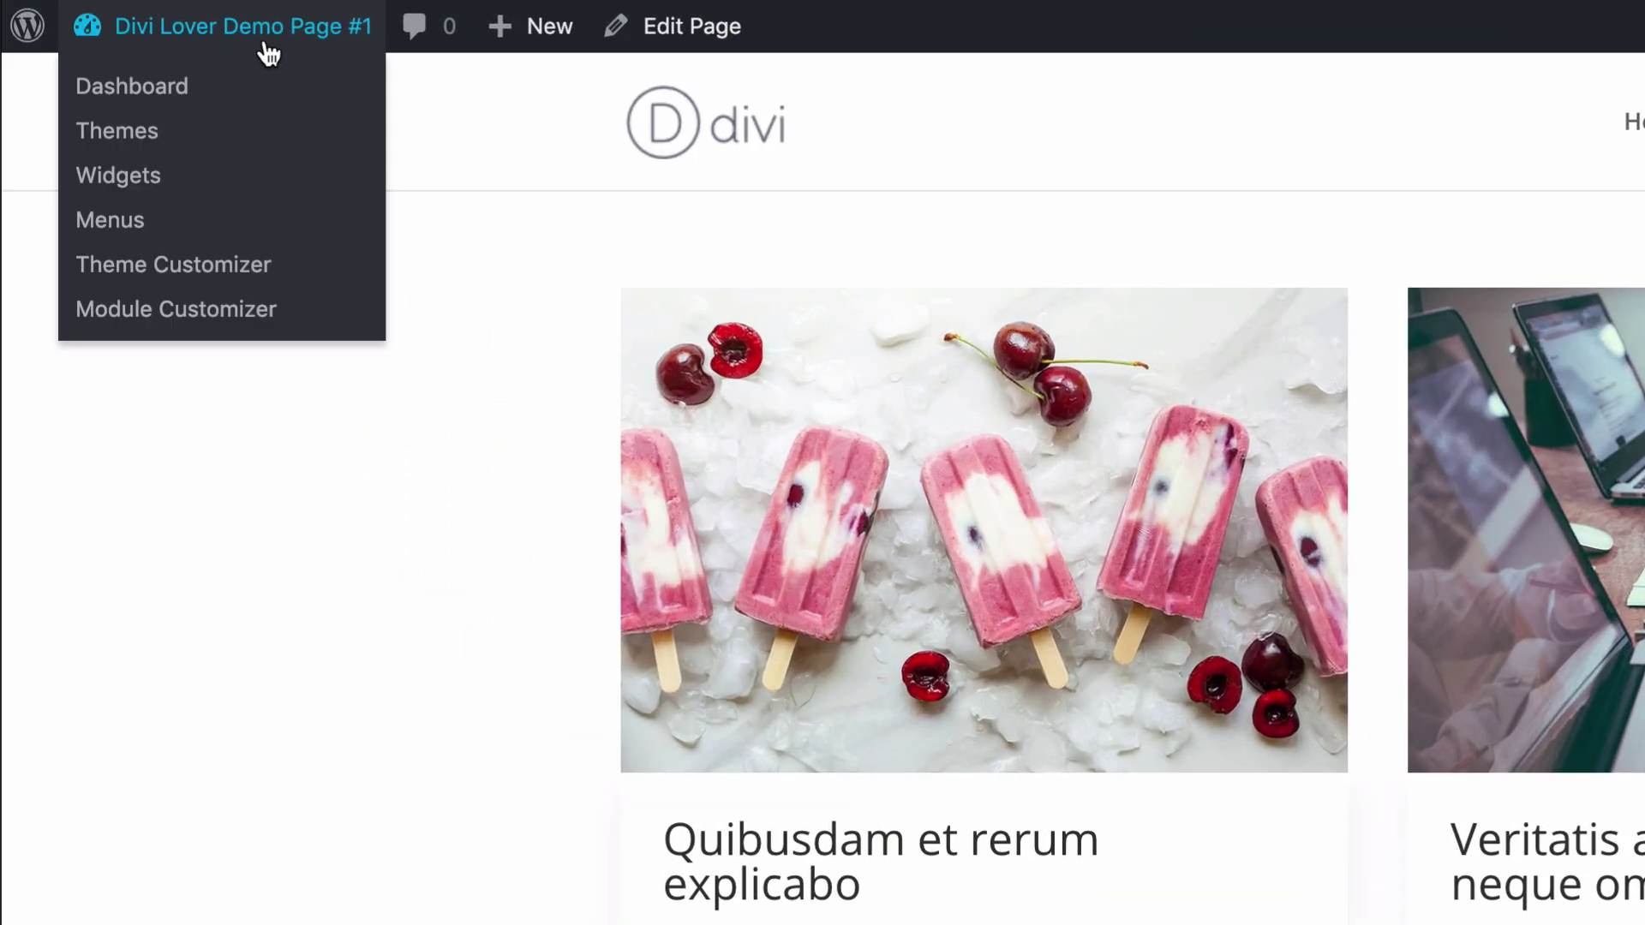
click(191, 272)
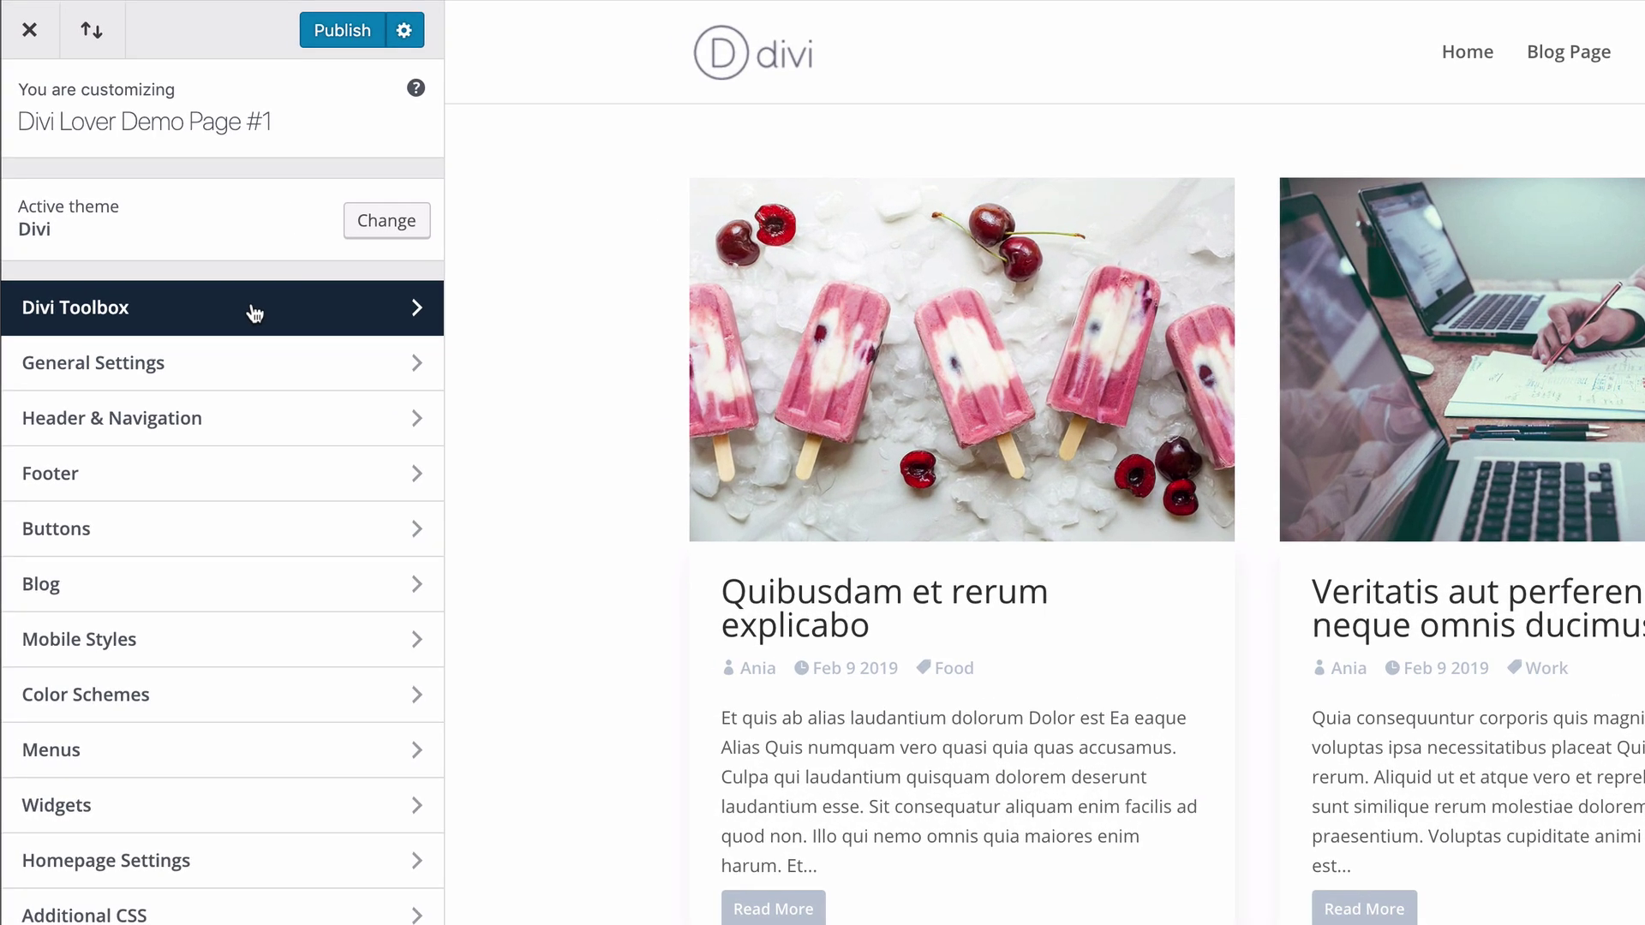
click(254, 314)
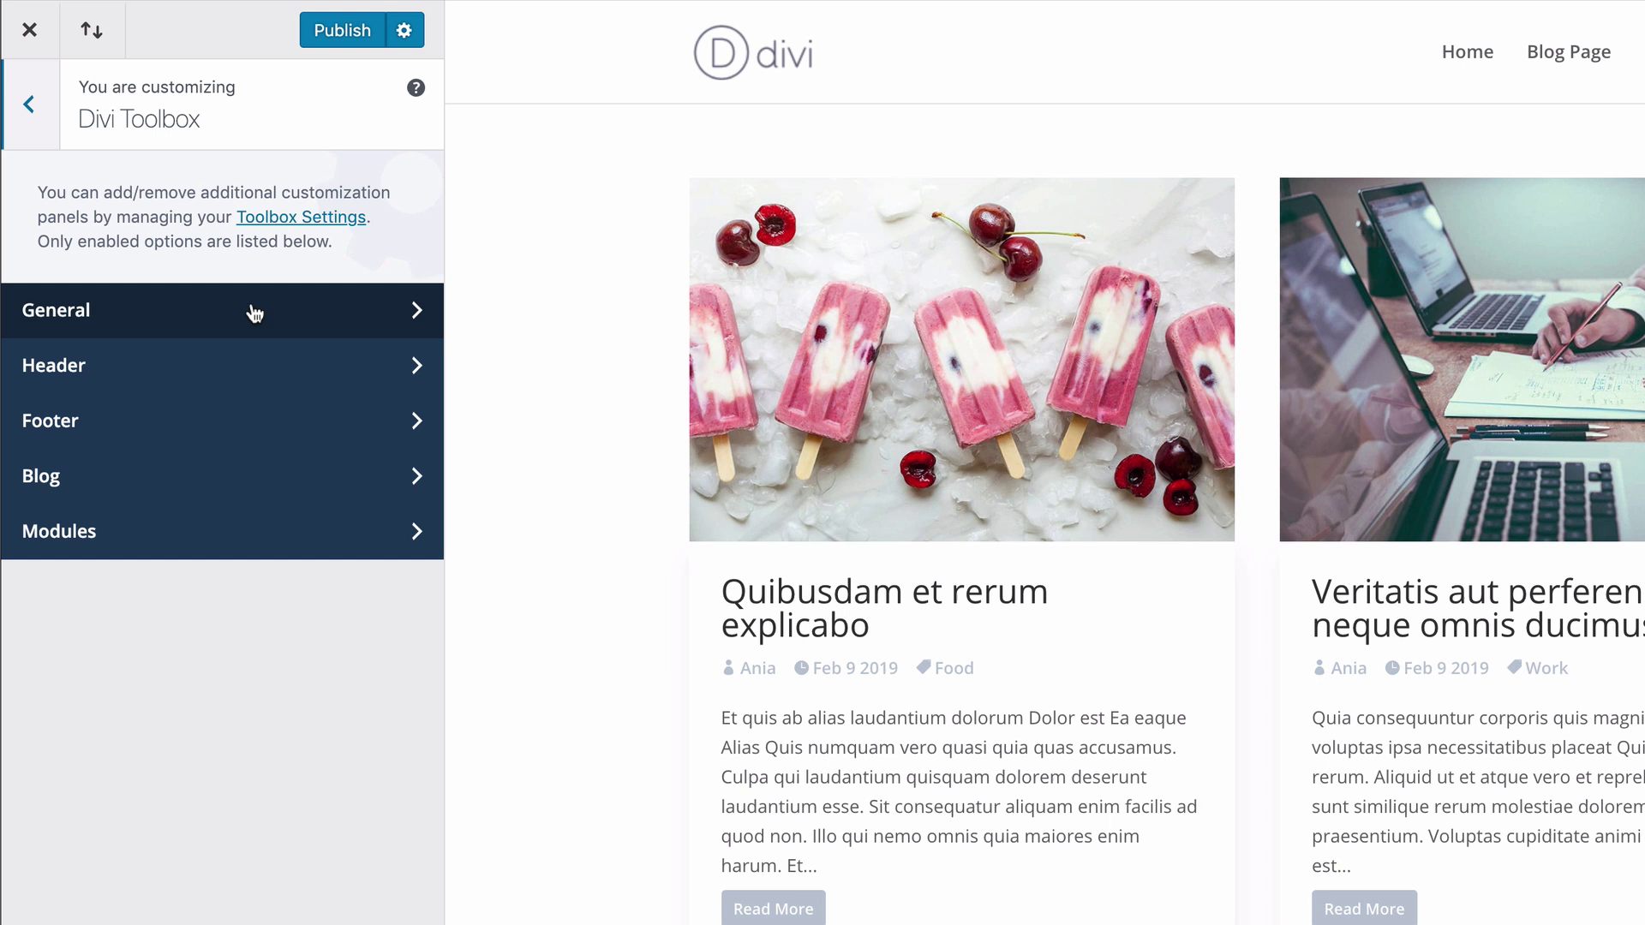
click(323, 480)
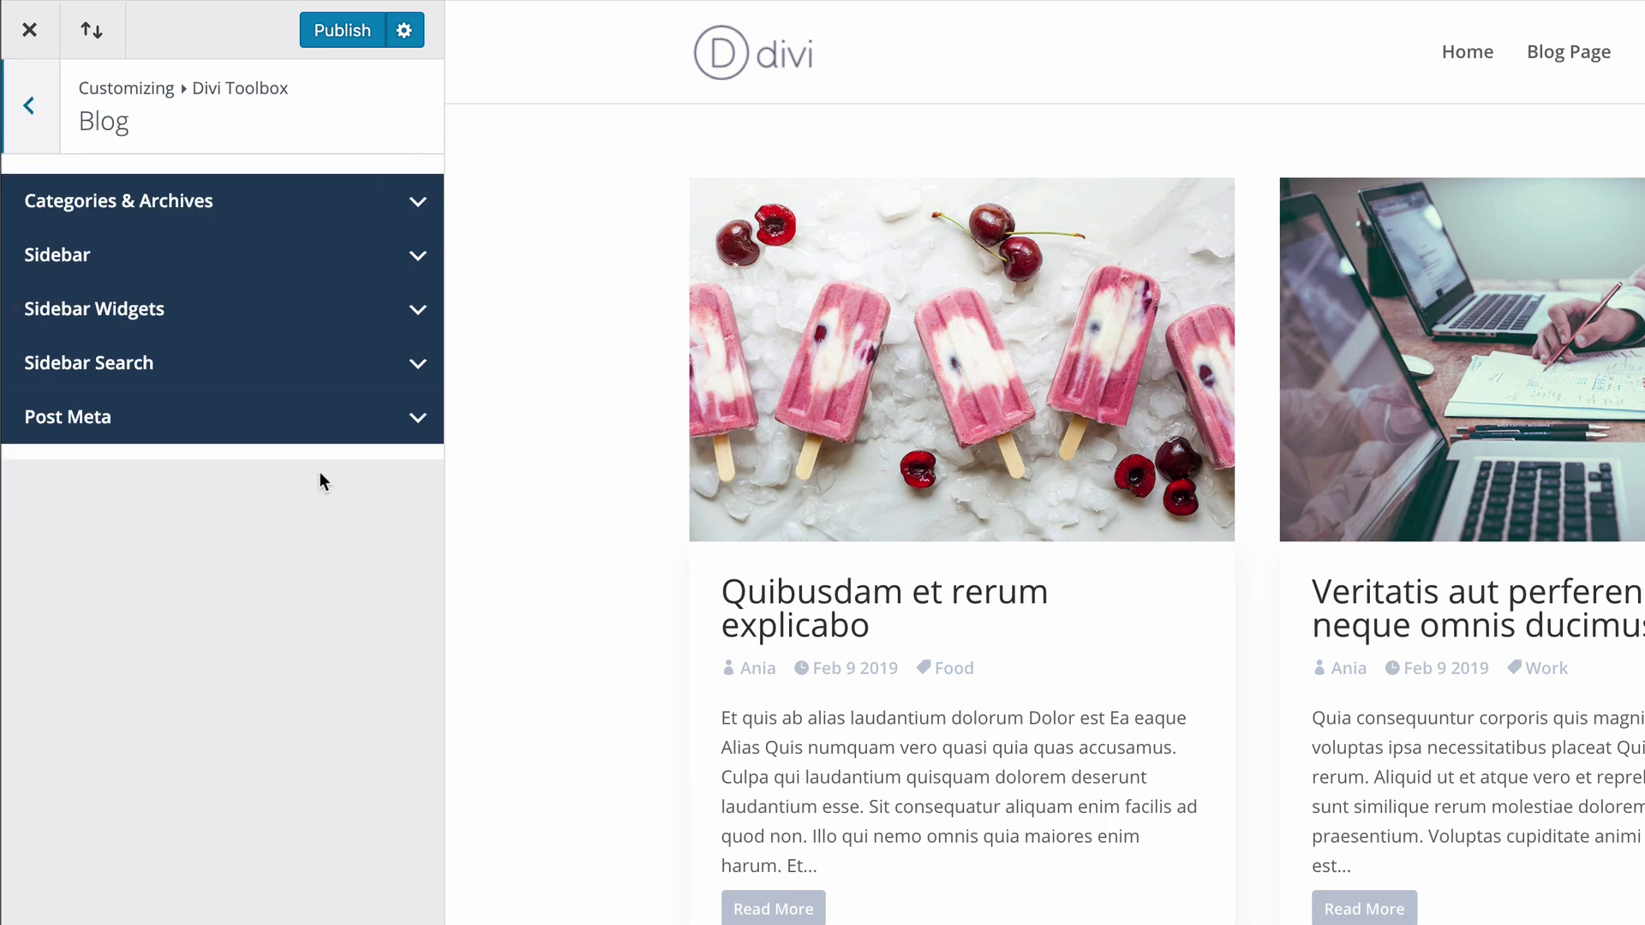
click(364, 221)
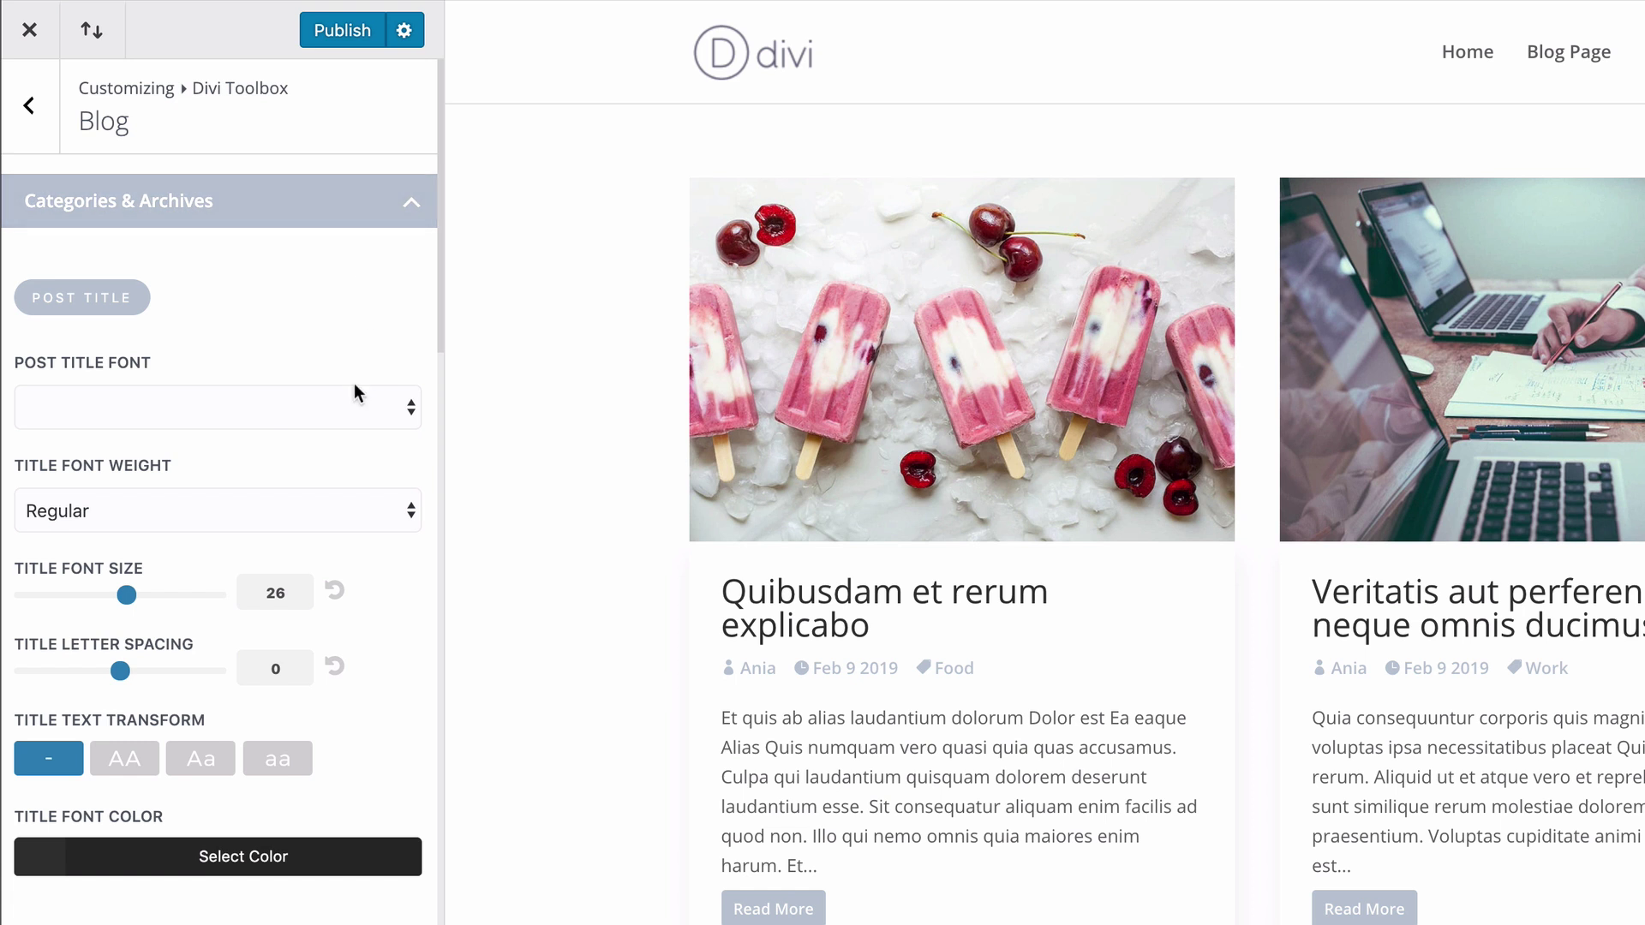
Set the Post Title Font to Montserrat, Semi Bold, size 24
click(264, 406)
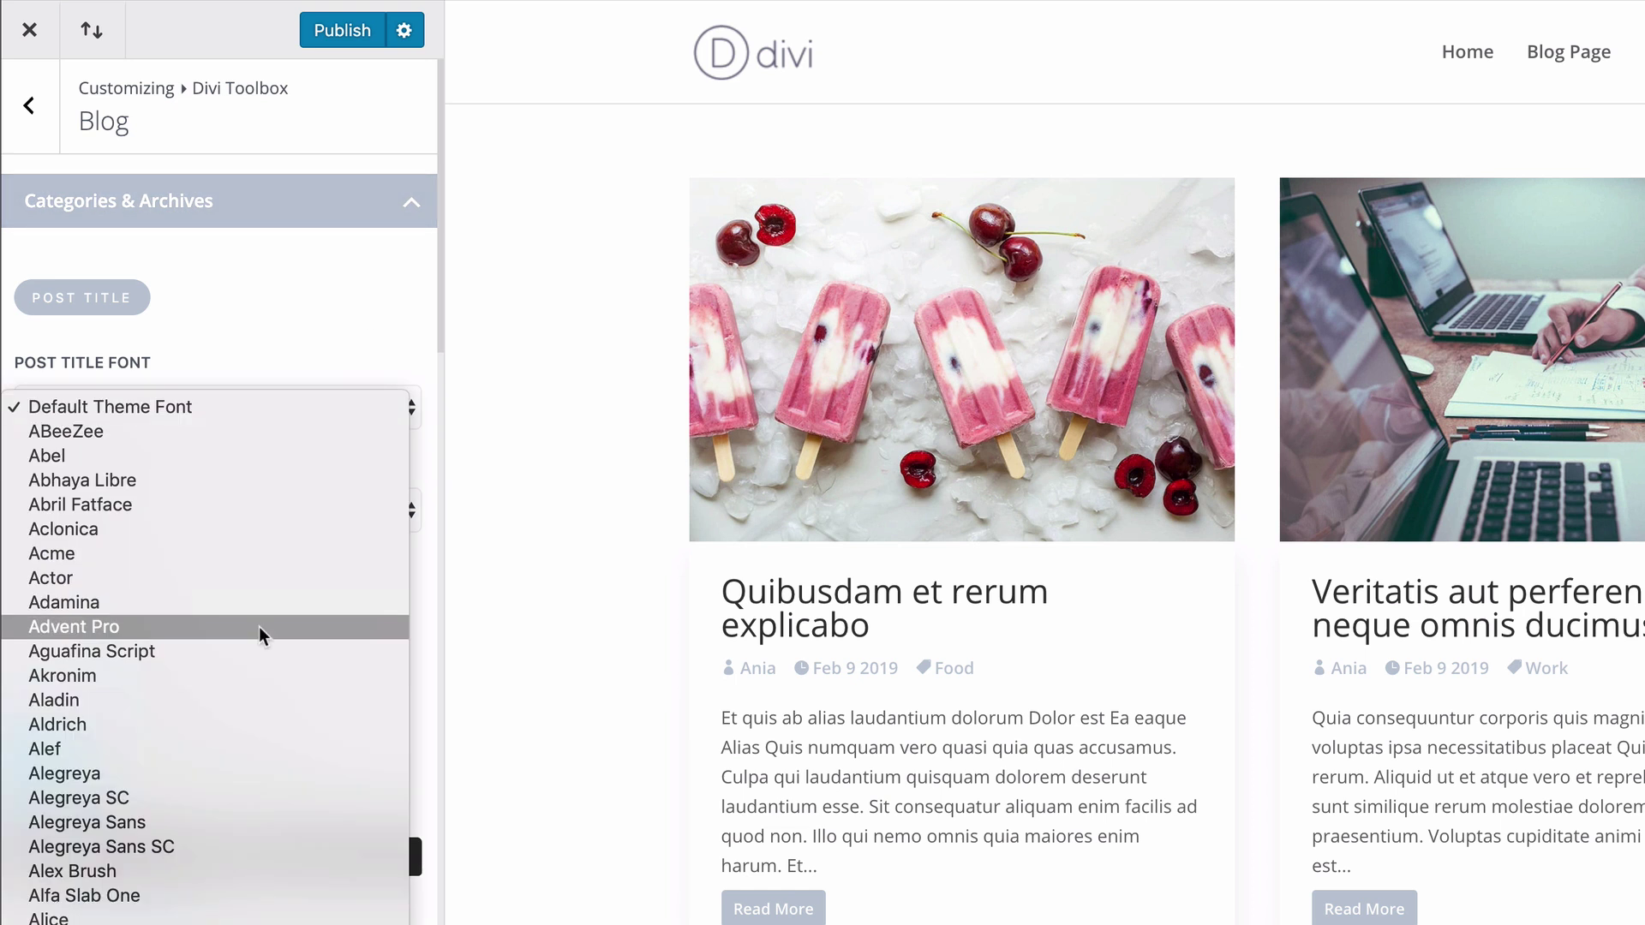
scroll(259, 625, down, 20)
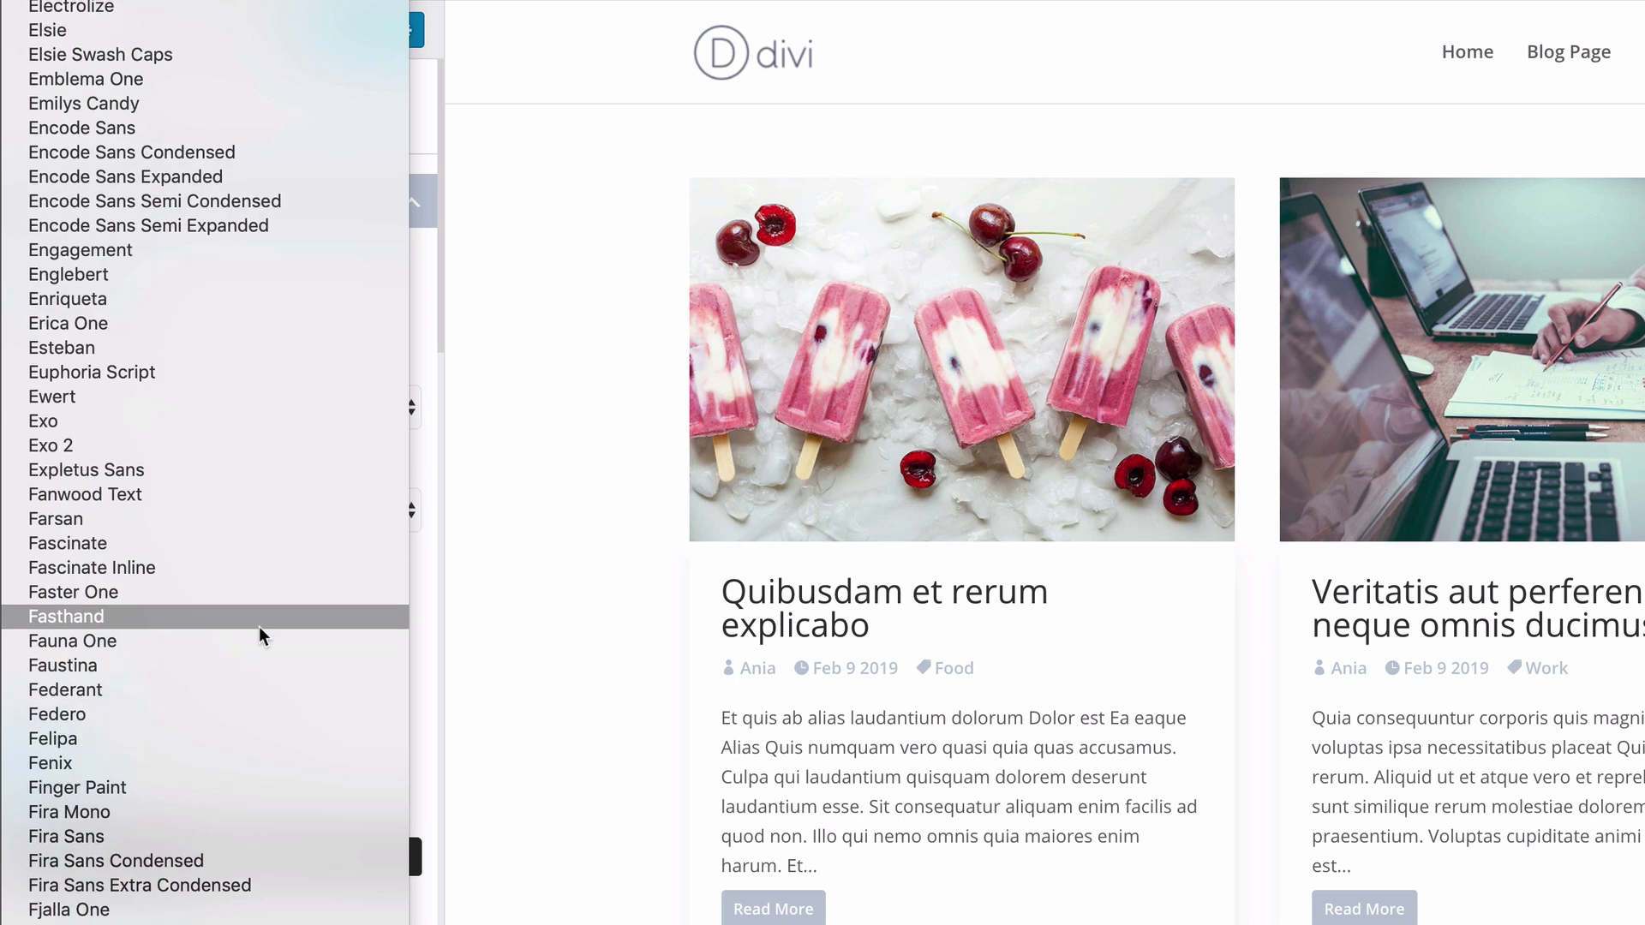
scroll(259, 626, down, 20)
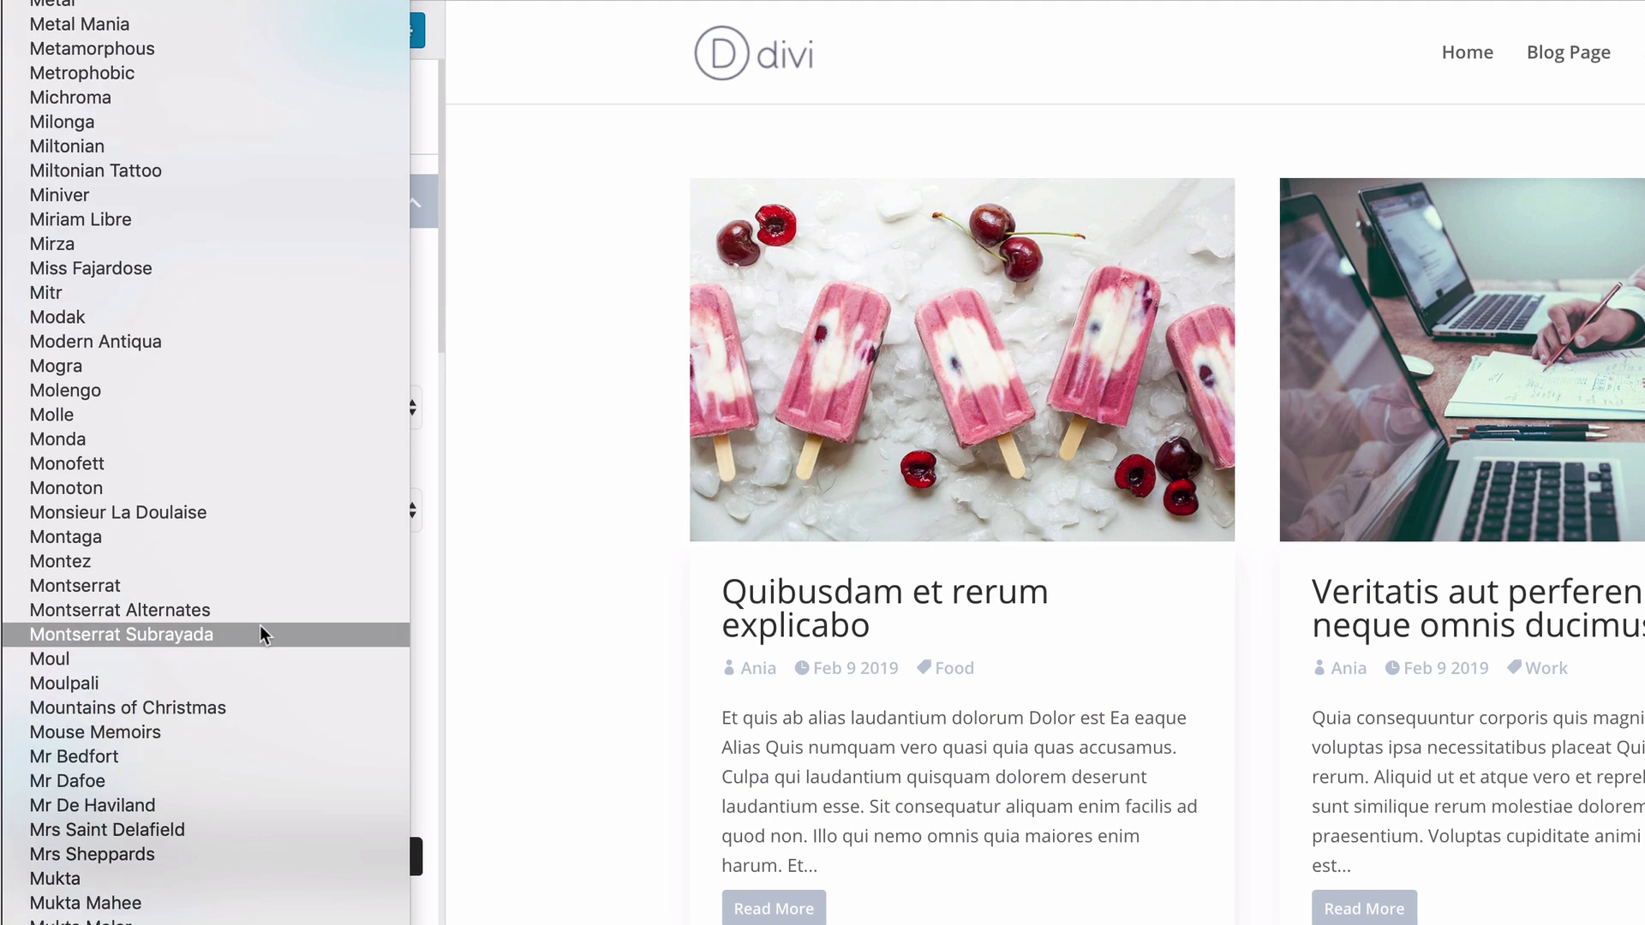
click(203, 588)
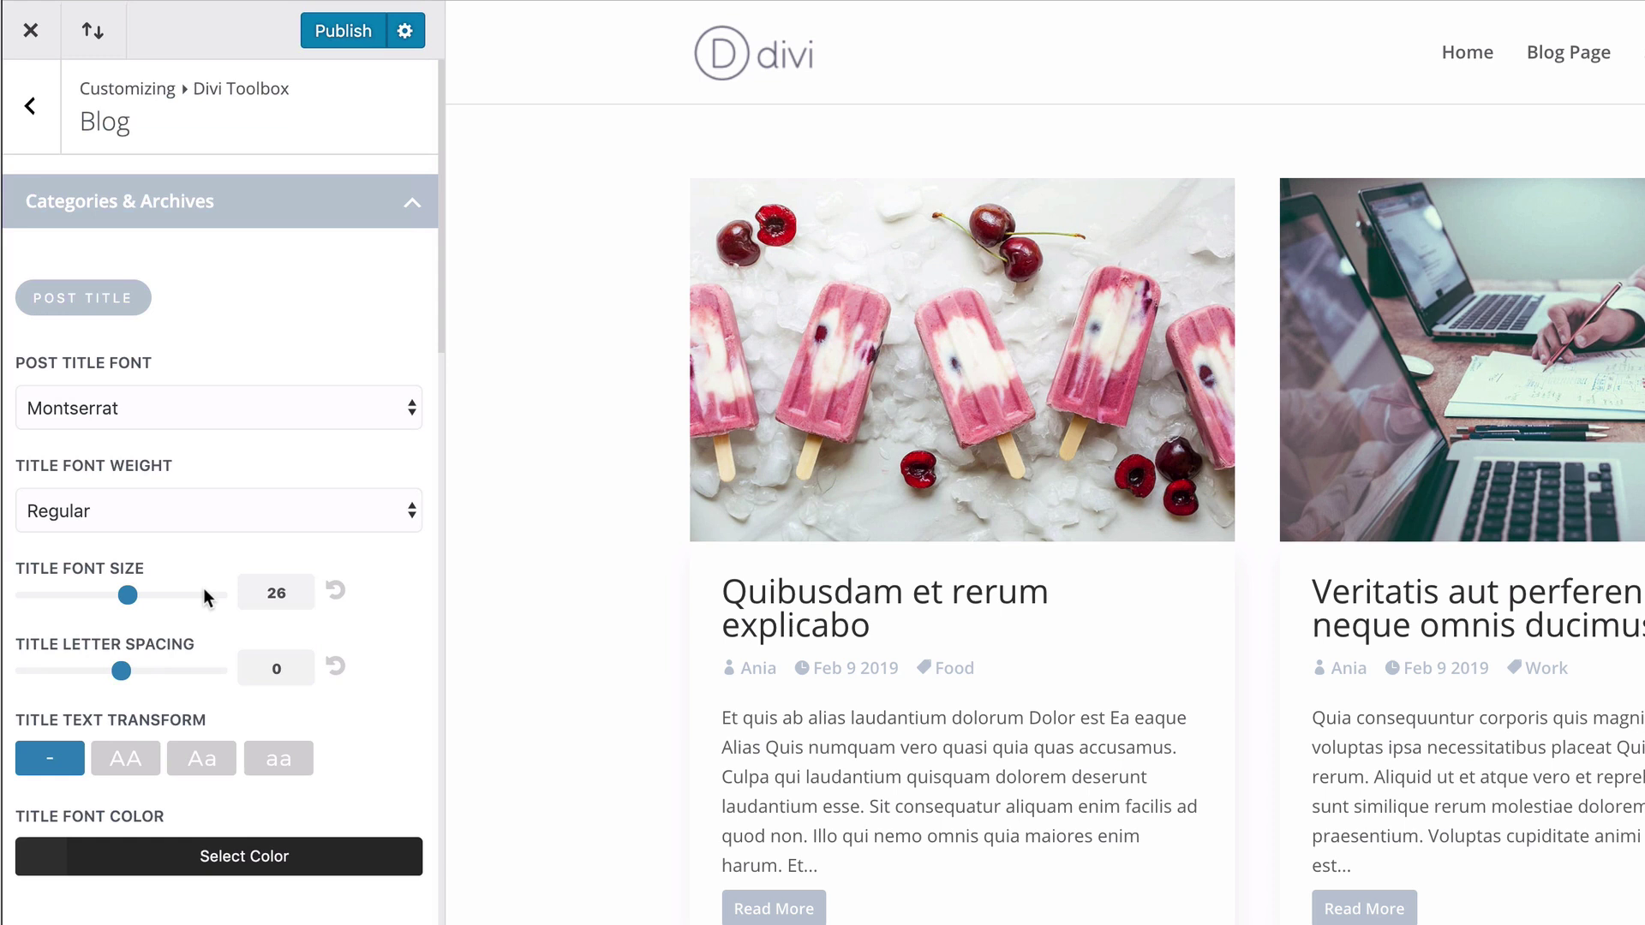
scroll(203, 588, down, 1)
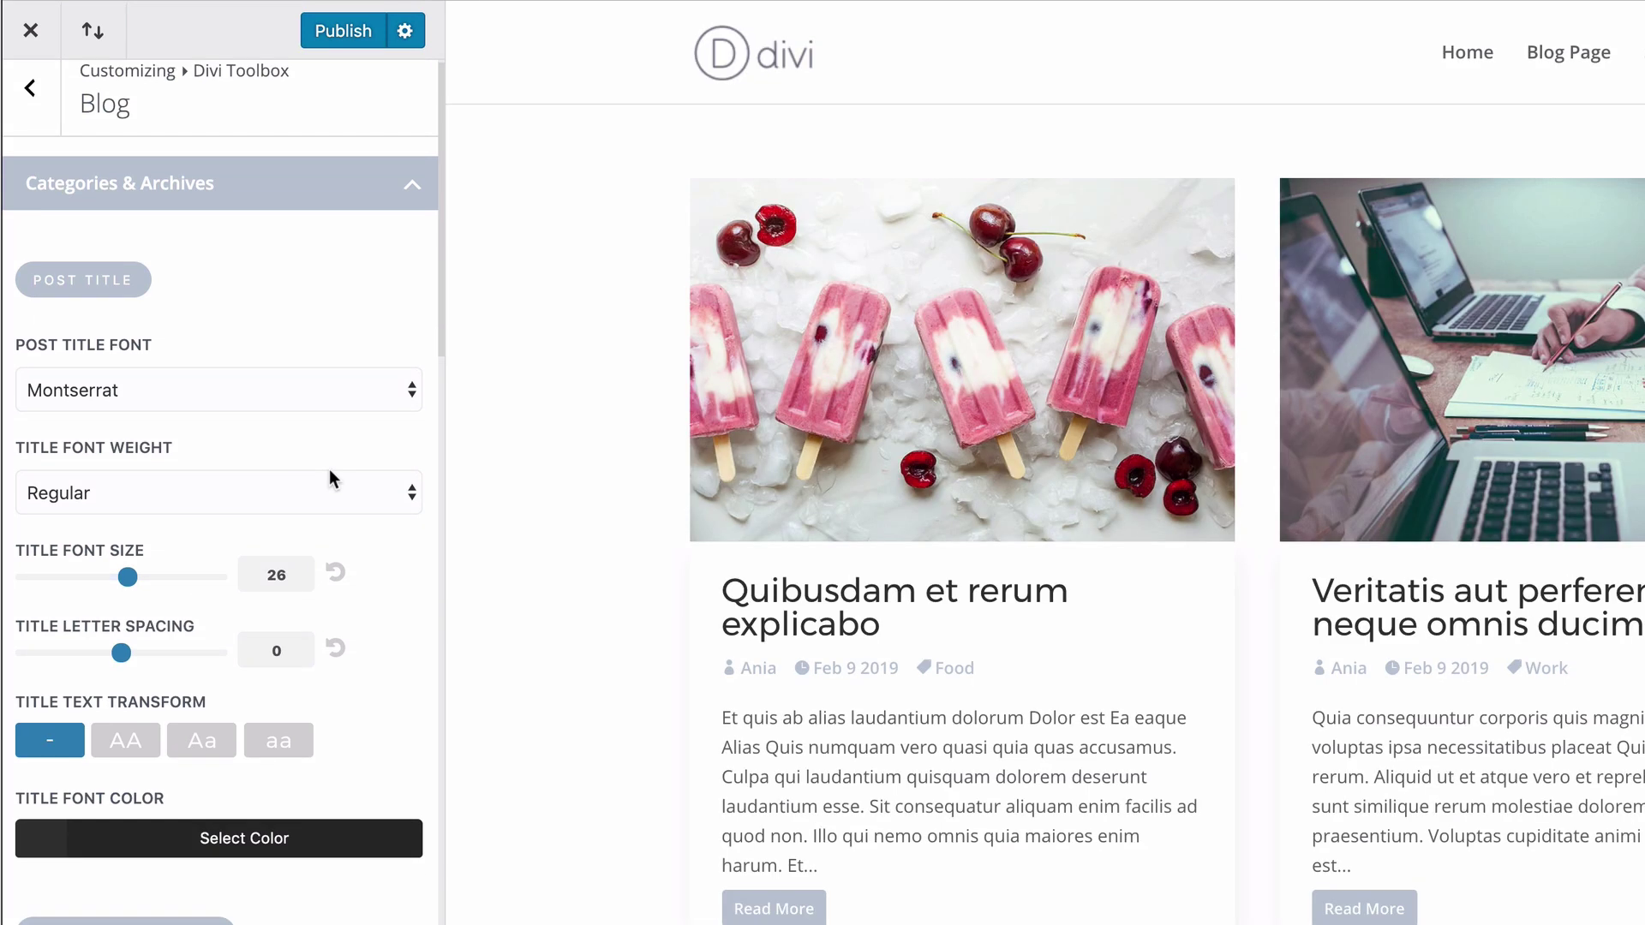
click(228, 490)
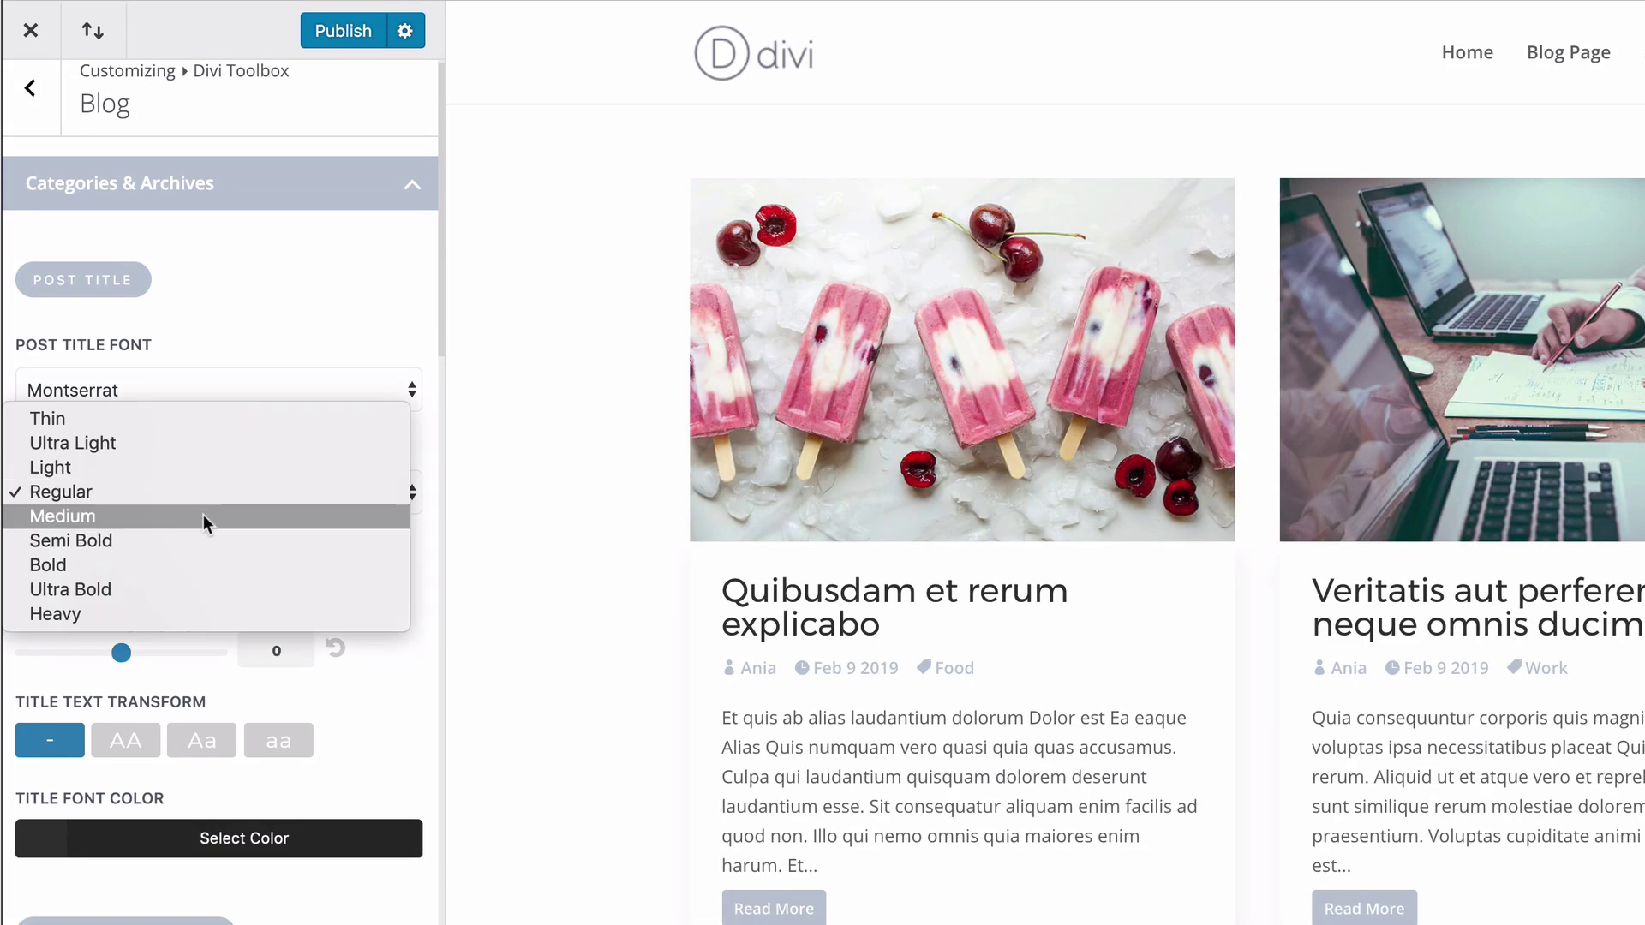
click(175, 540)
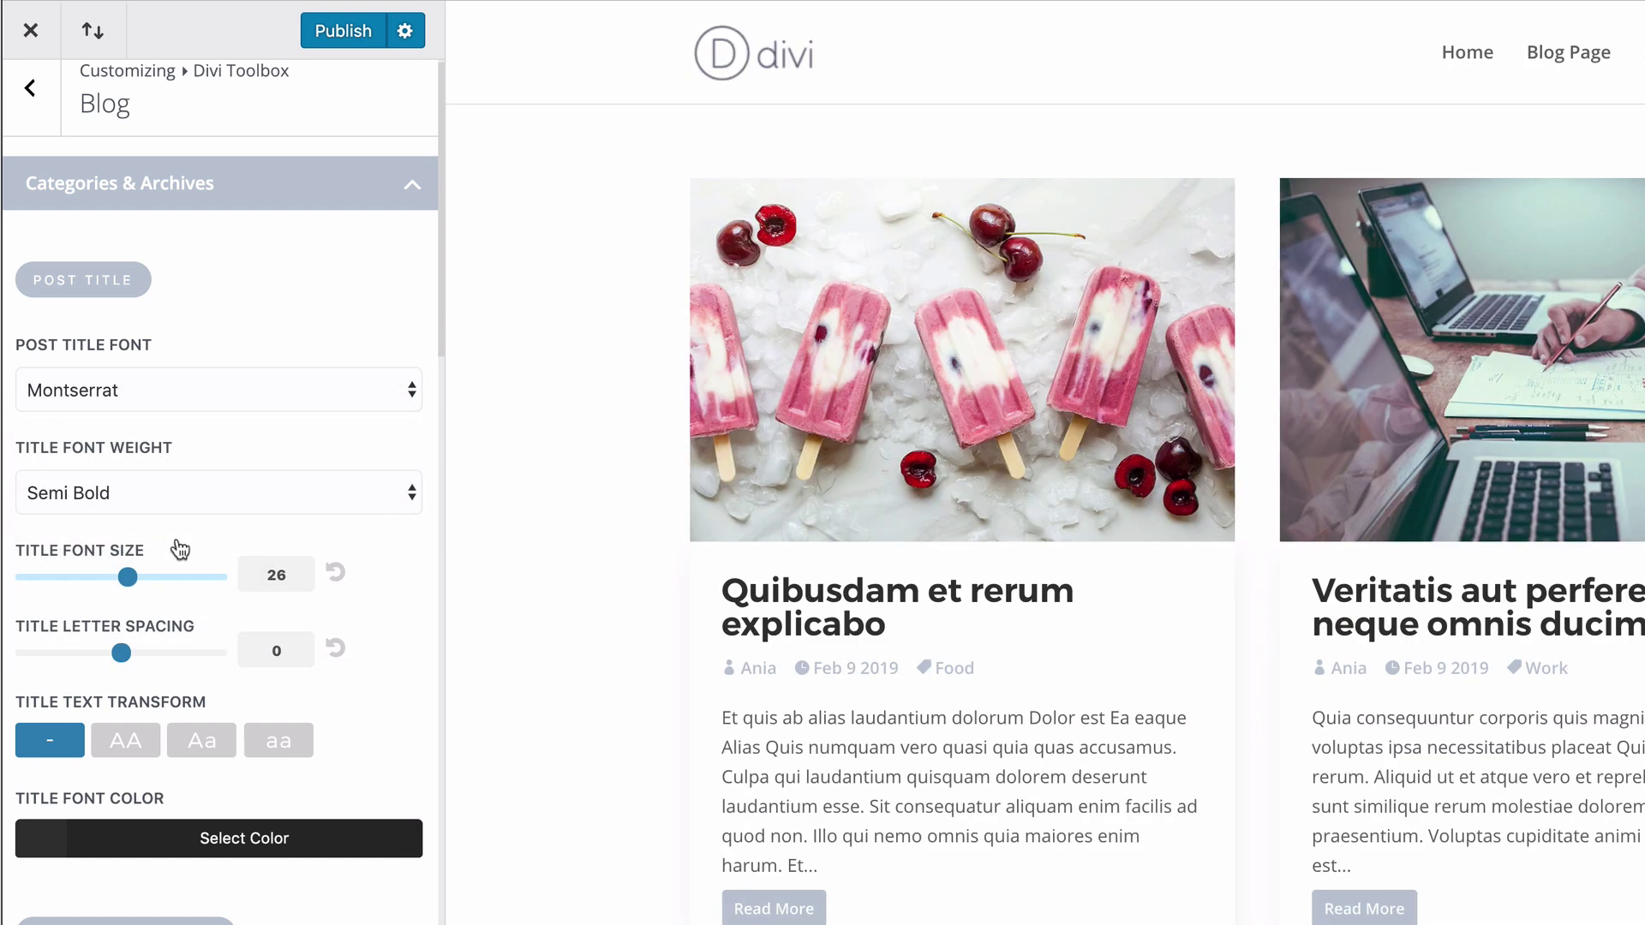
drag(131, 577, 115, 579)
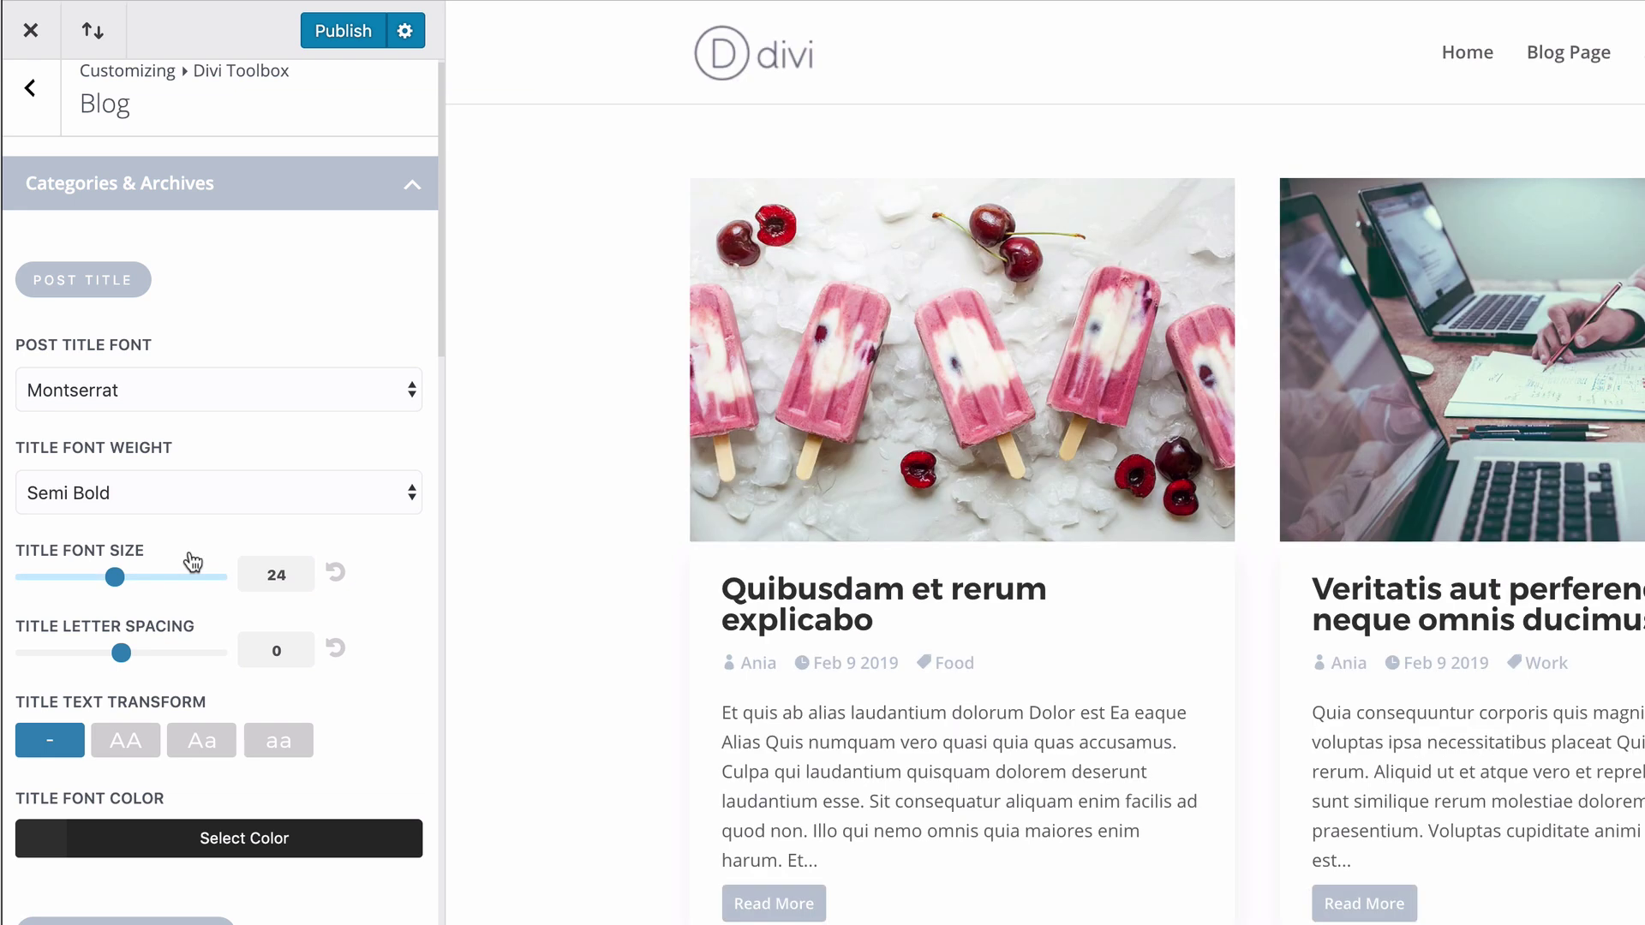
scroll(193, 562, down, 3)
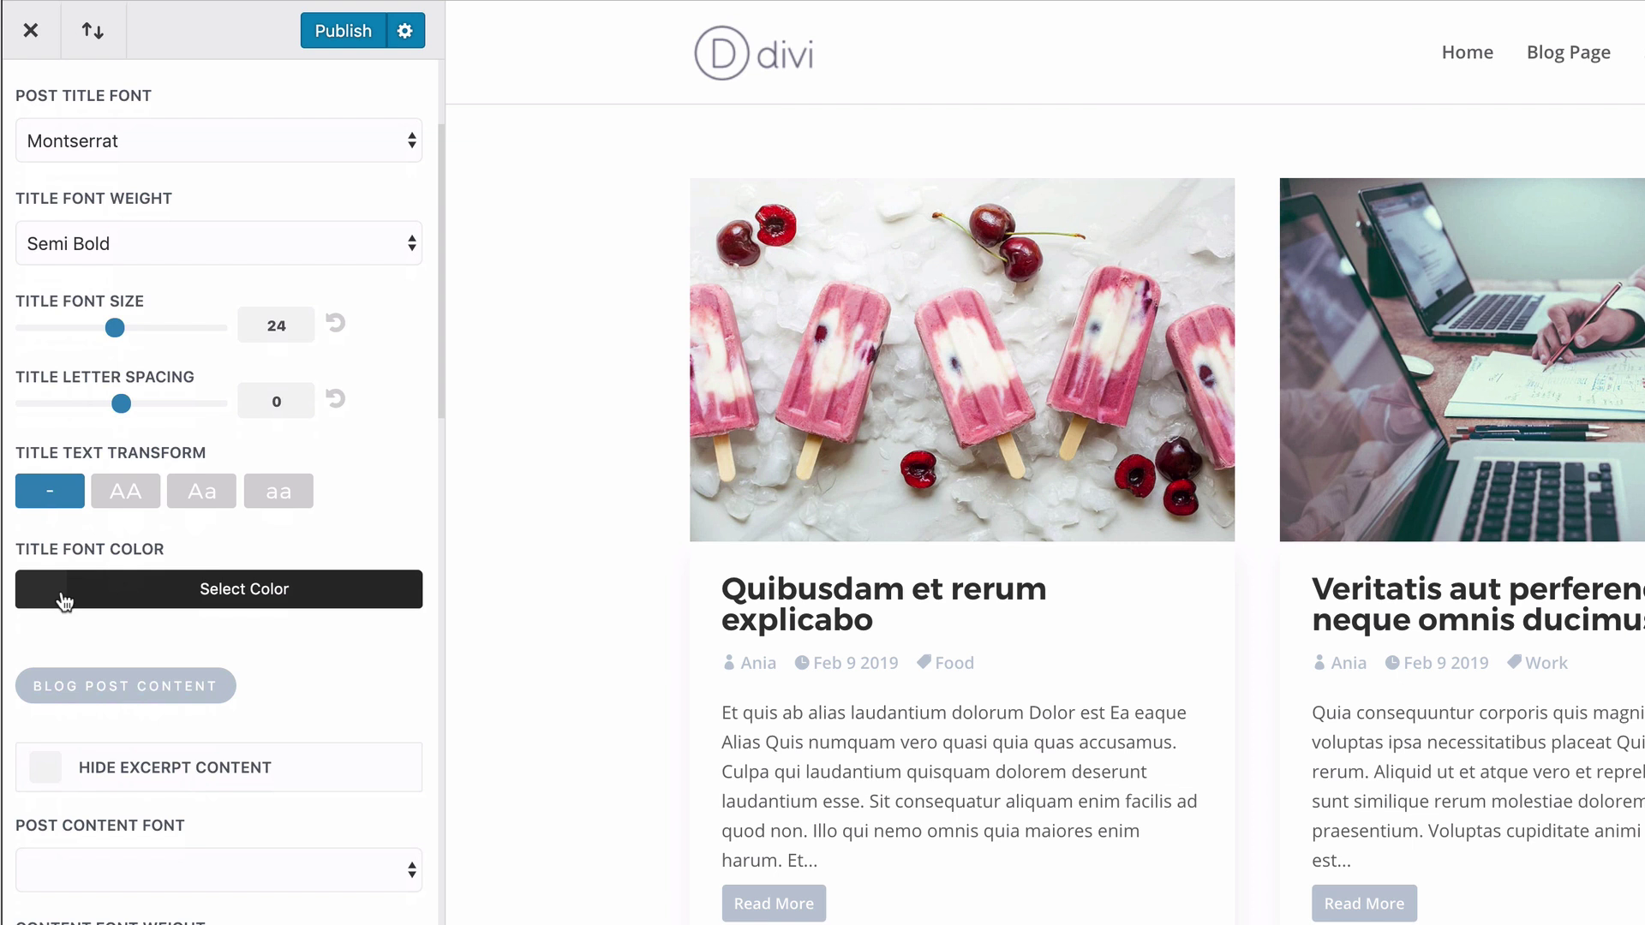
Uncheck Hide Excerpt Content and reduce the Content Font Size from 14 to 13
scroll(306, 634, down, 3)
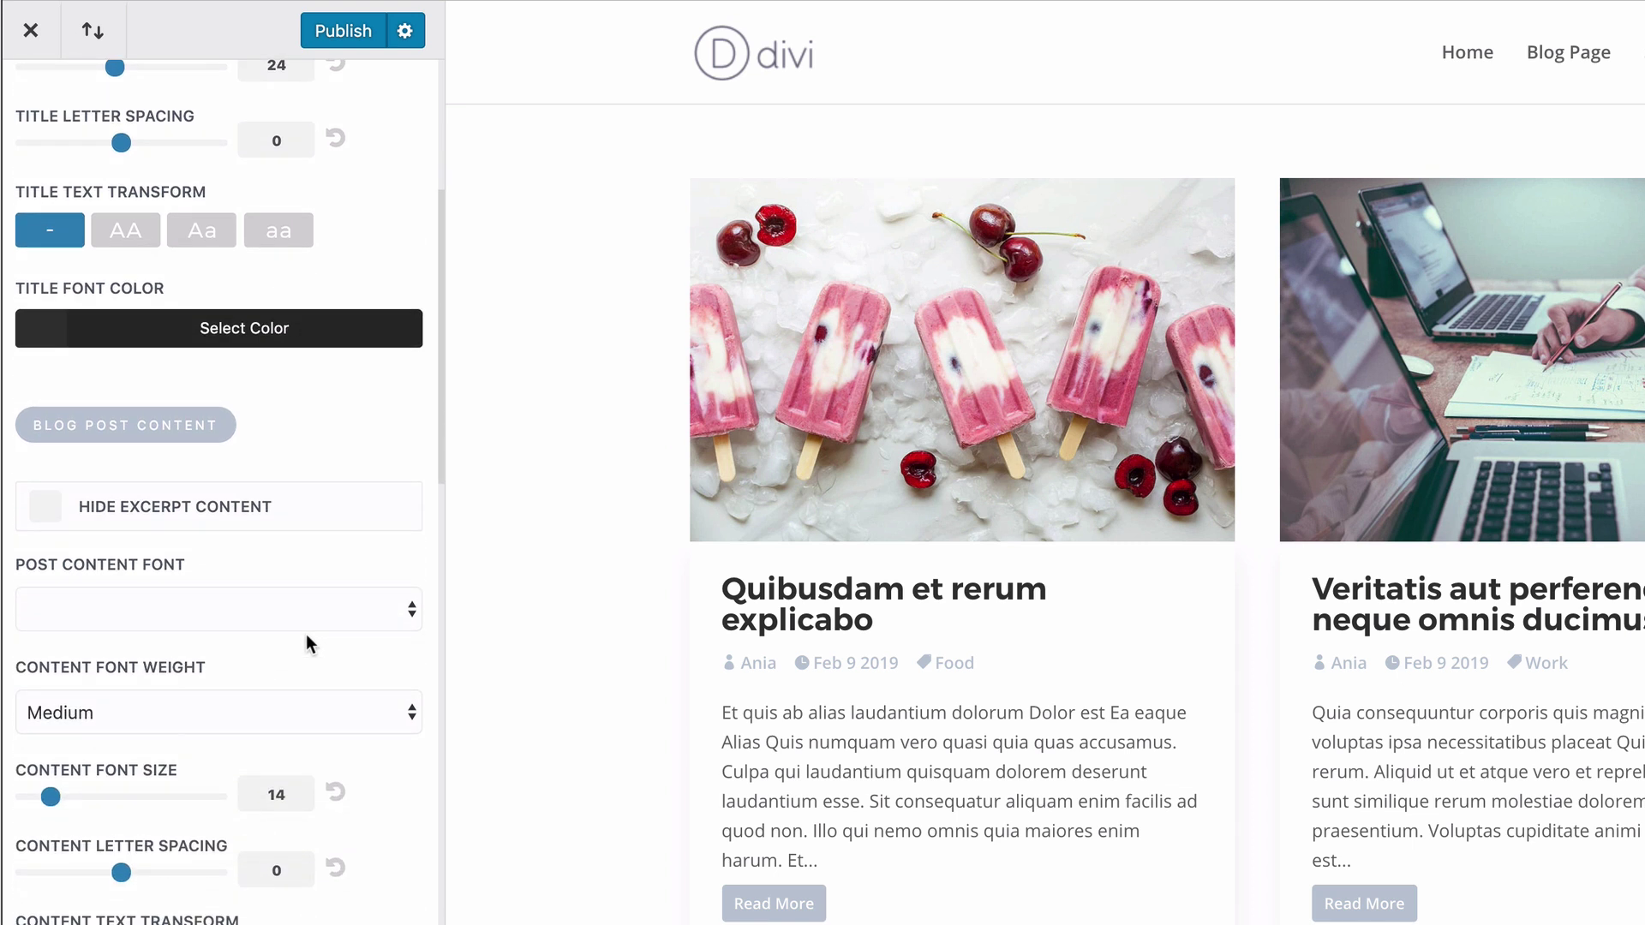
click(47, 509)
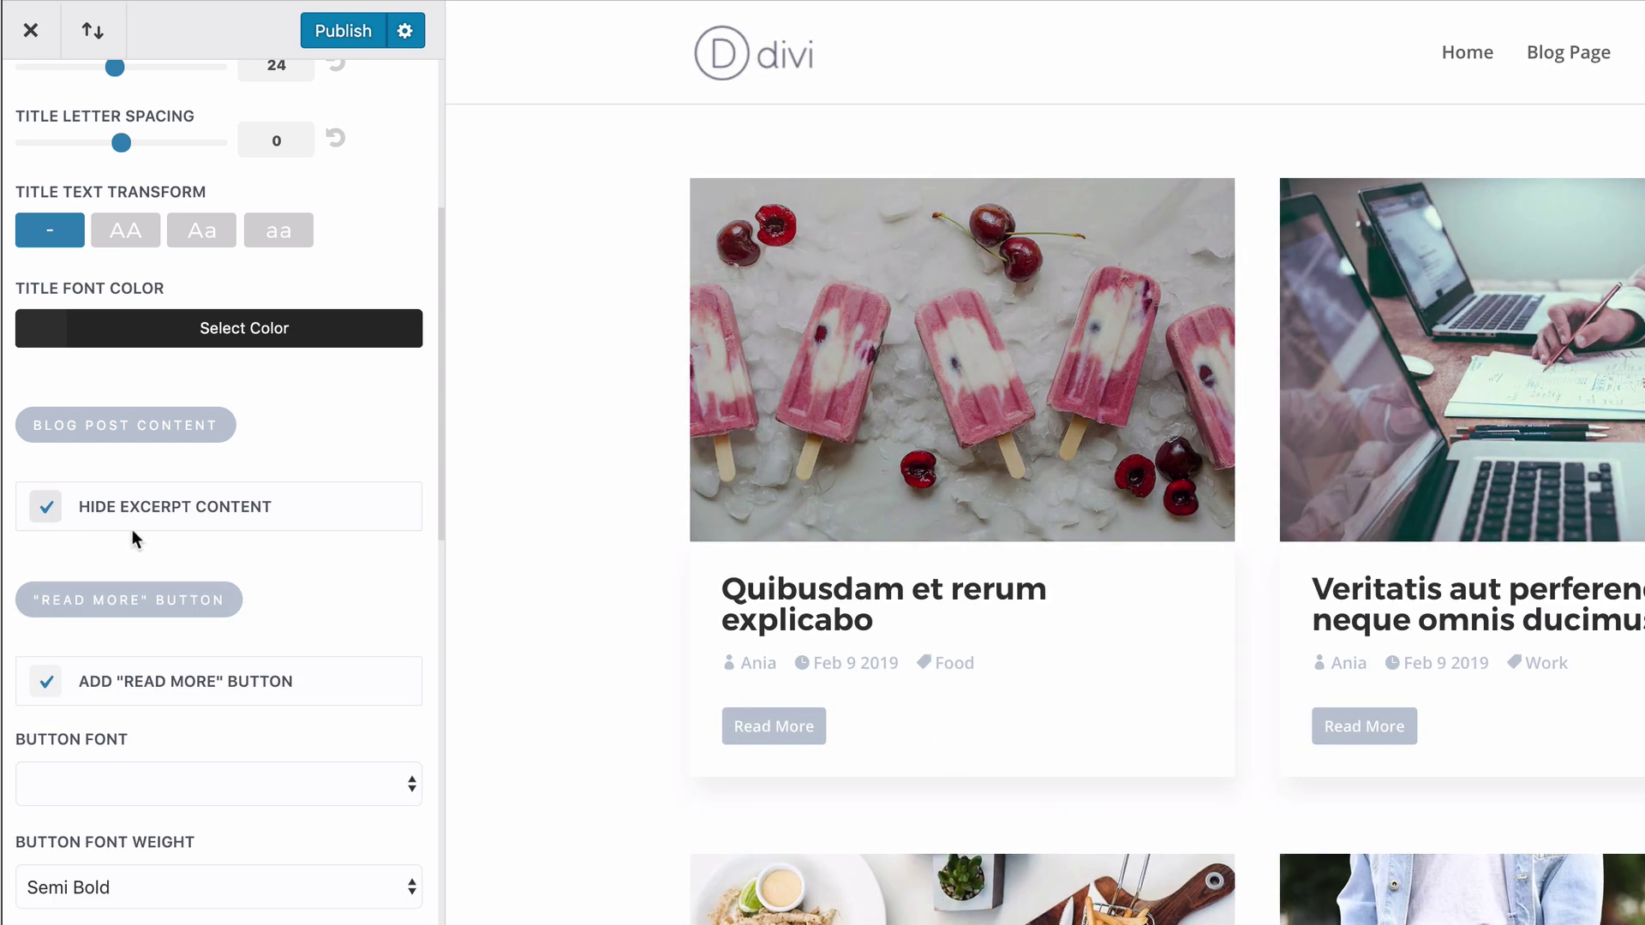
click(46, 516)
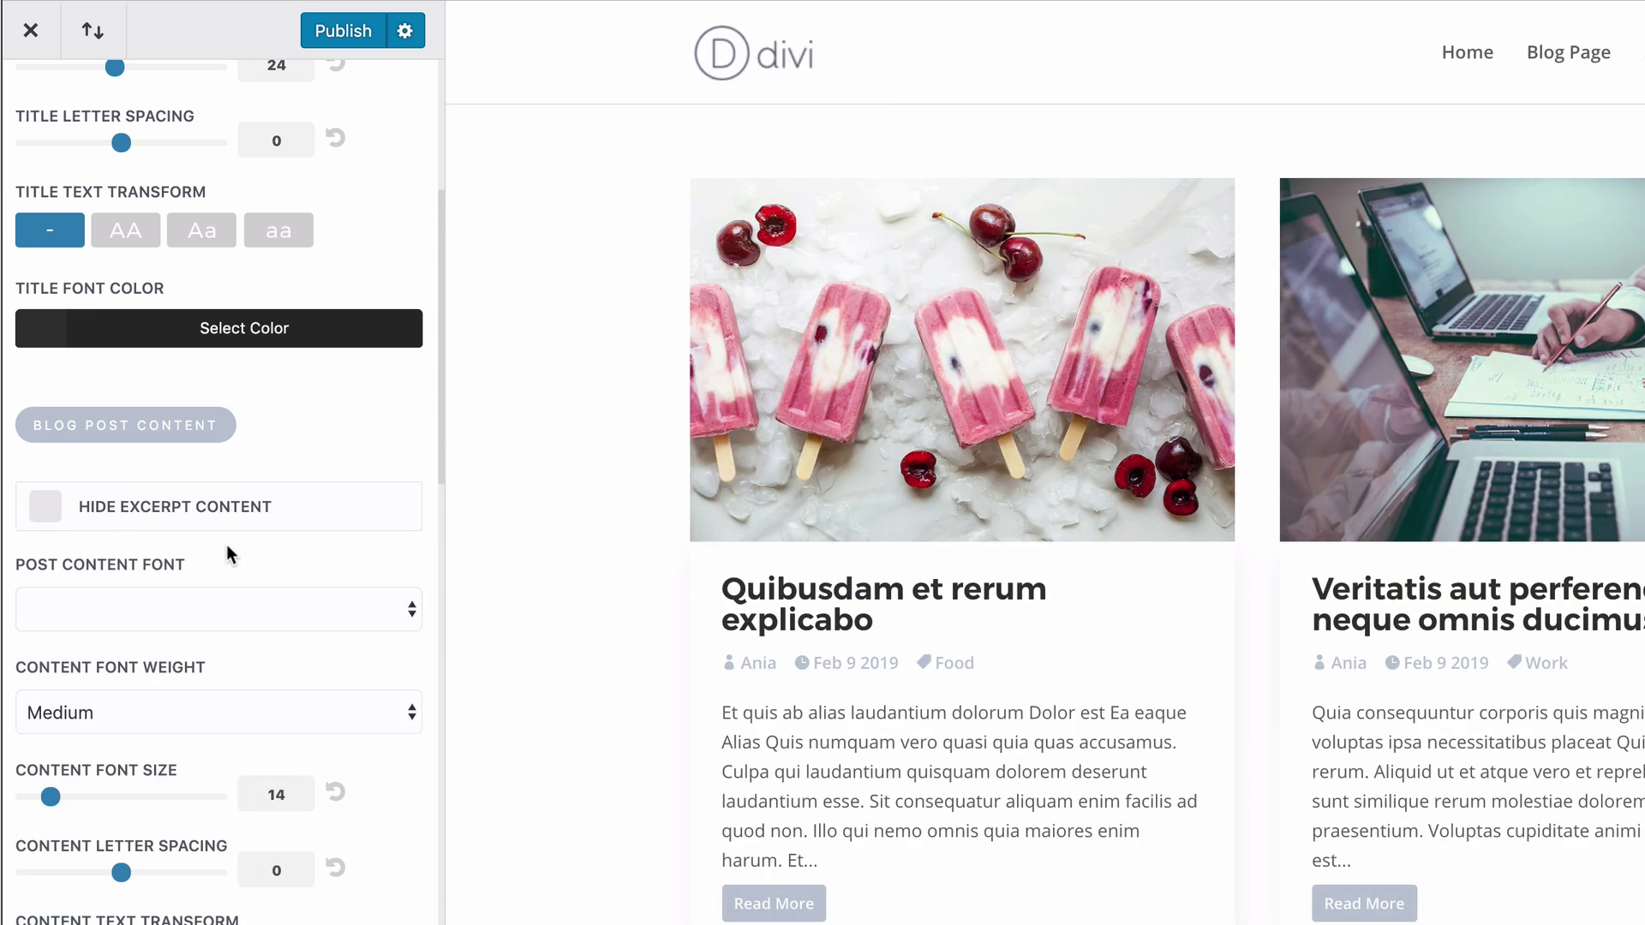
drag(48, 795, 45, 797)
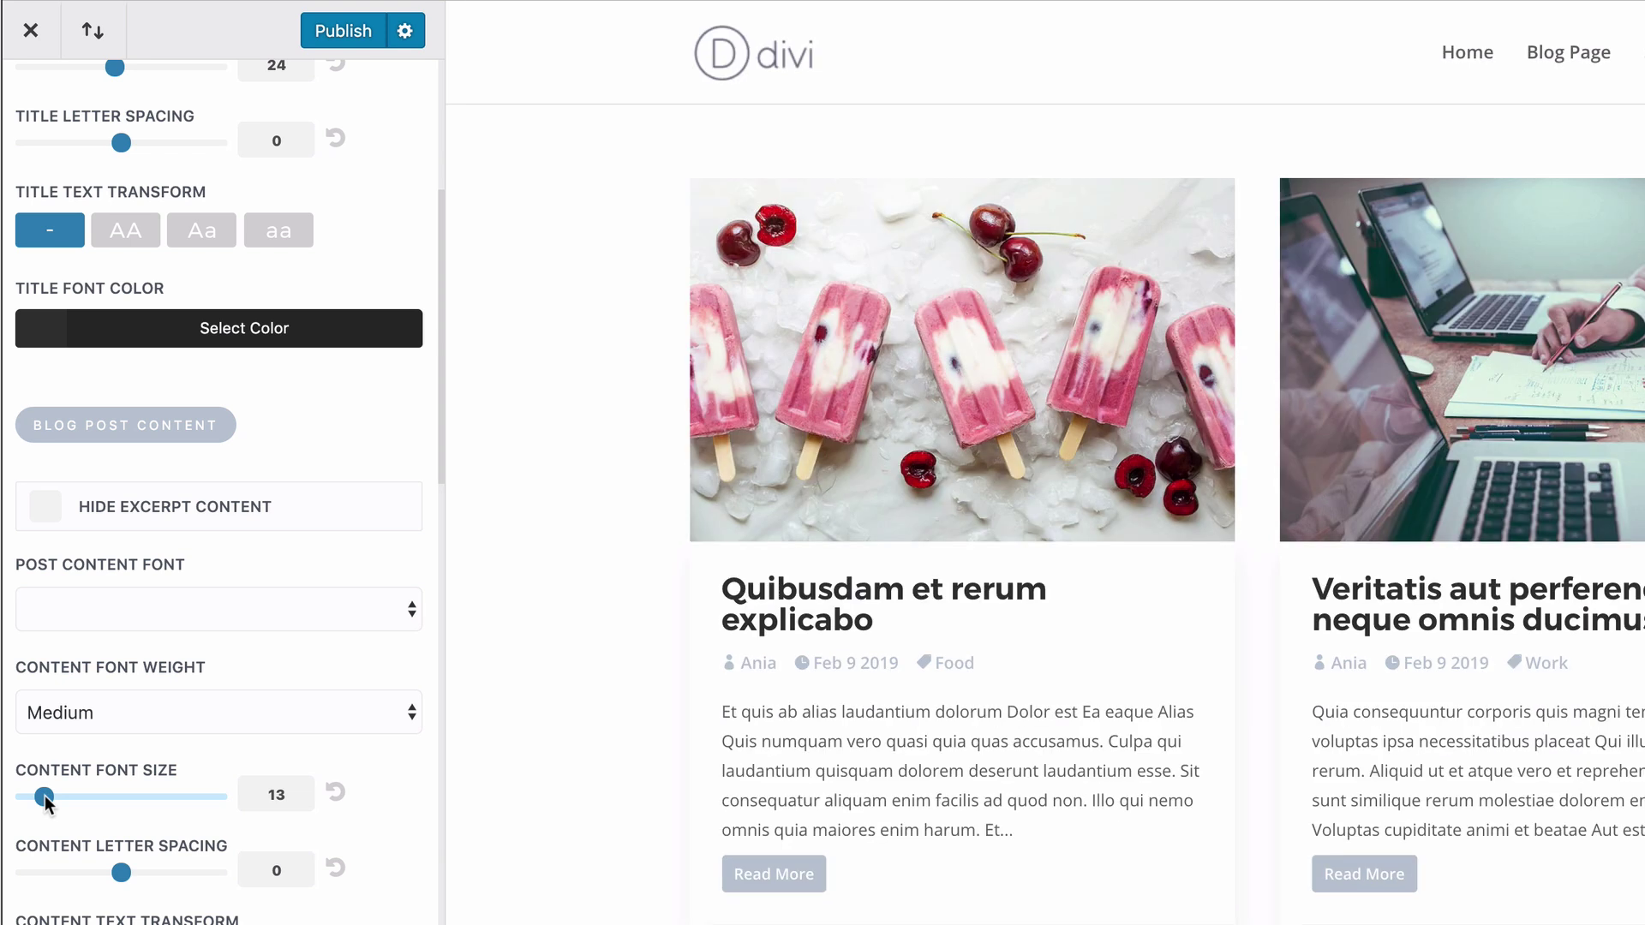
scroll(409, 880, down, 5)
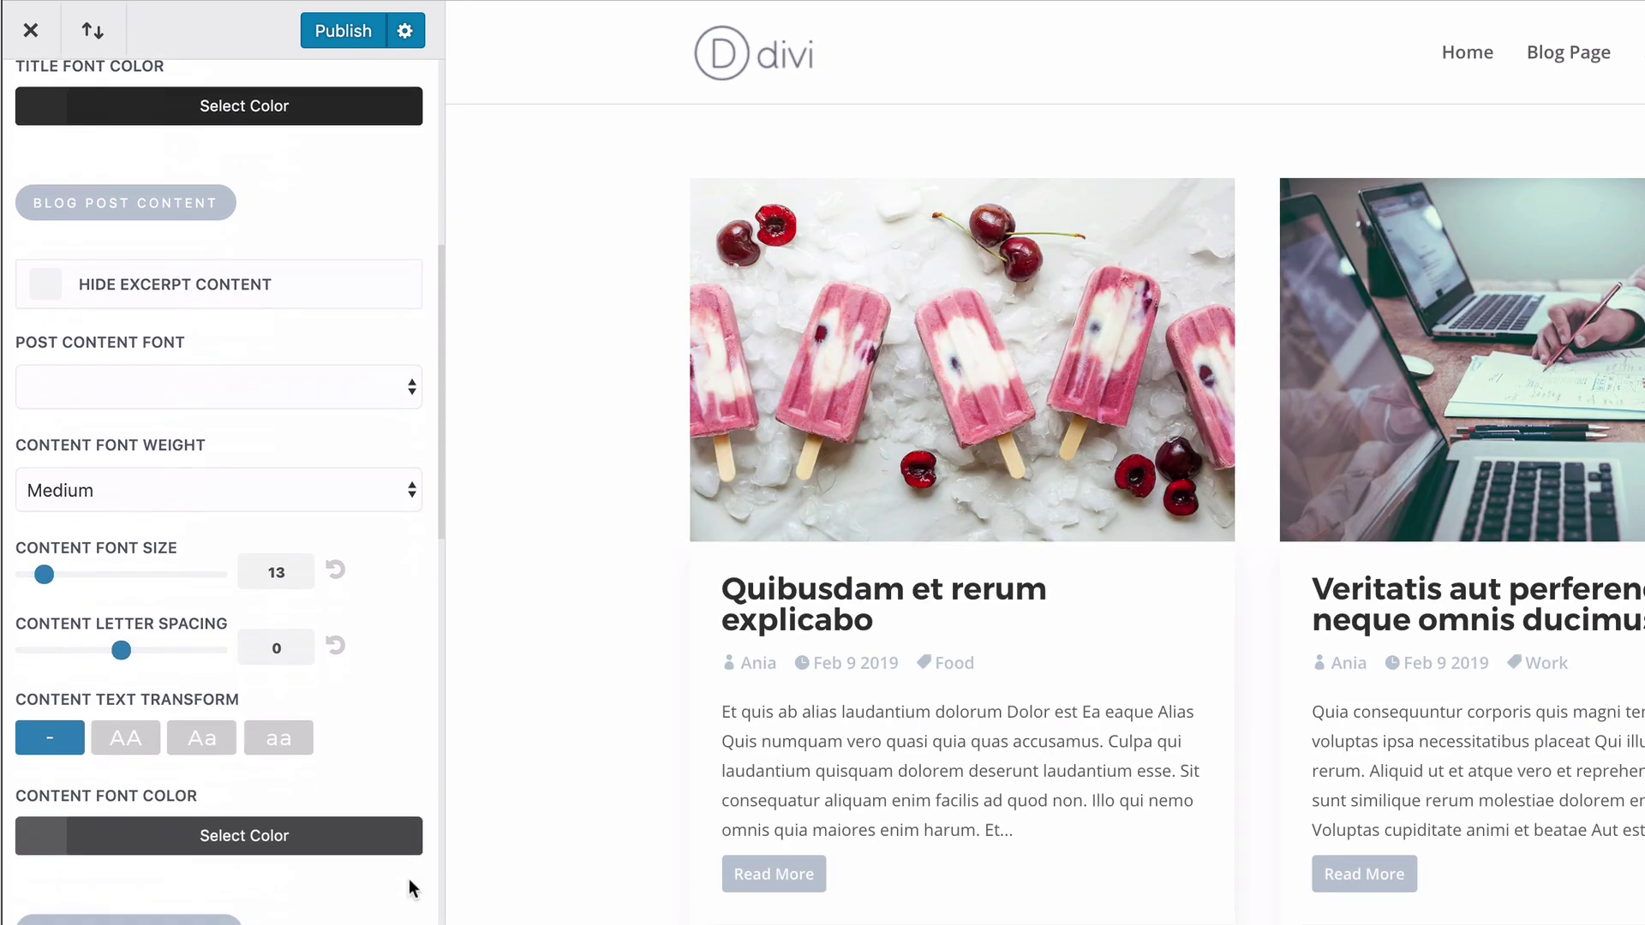
scroll(408, 889, down, 1)
scroll(409, 877, down, 3)
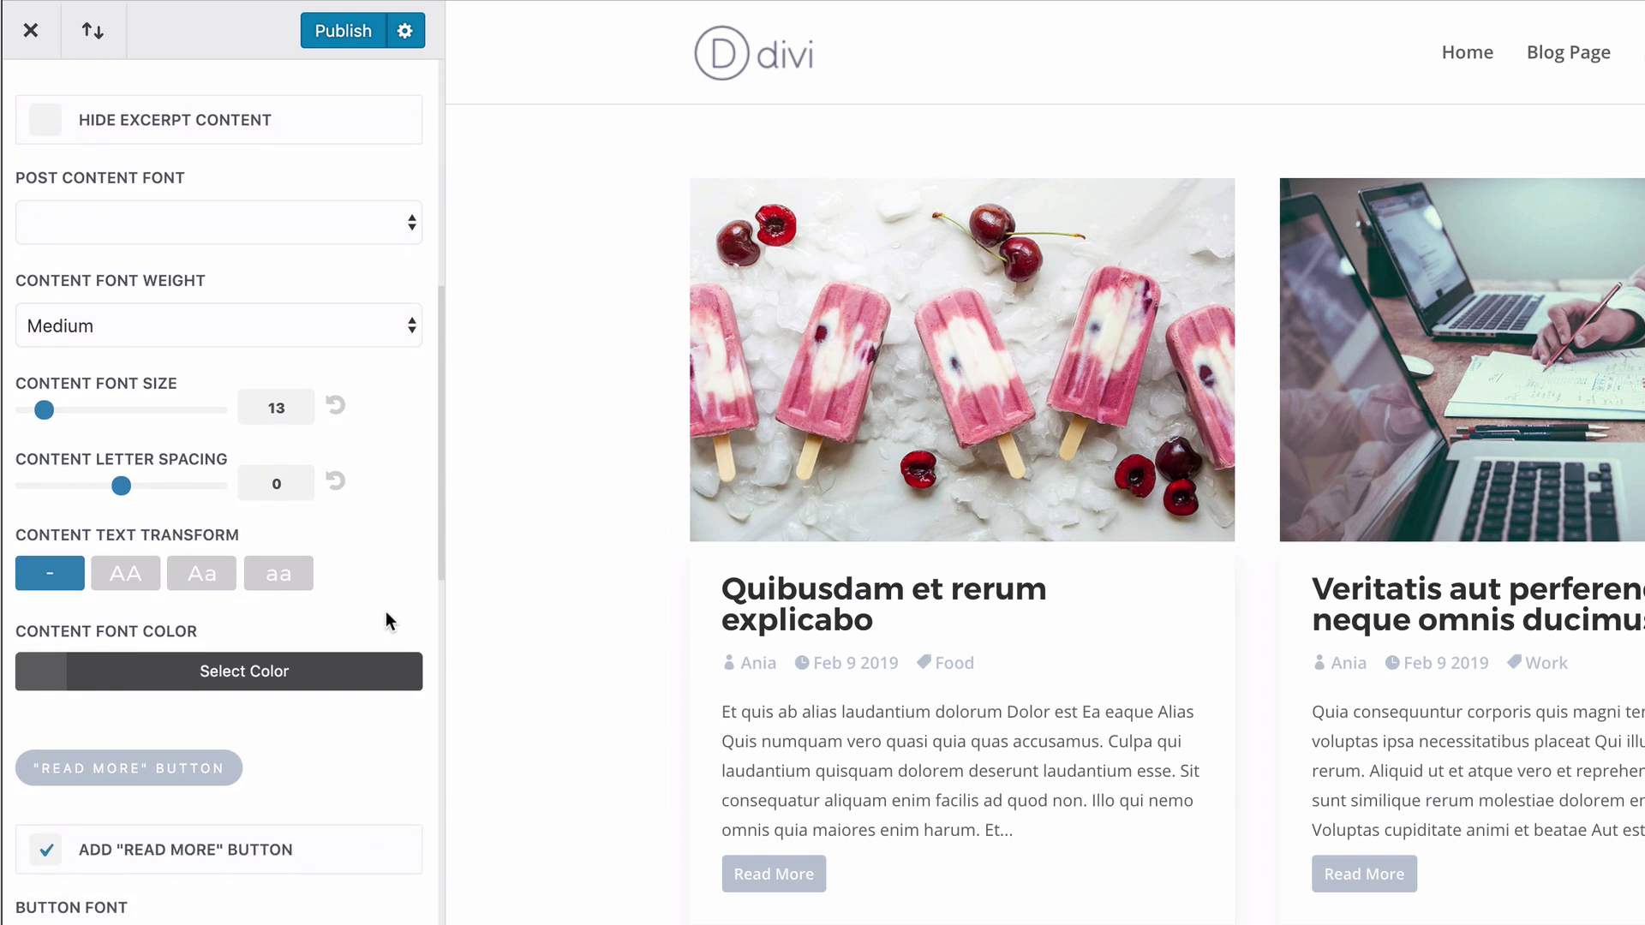
scroll(387, 618, down, 2)
scroll(387, 619, down, 5)
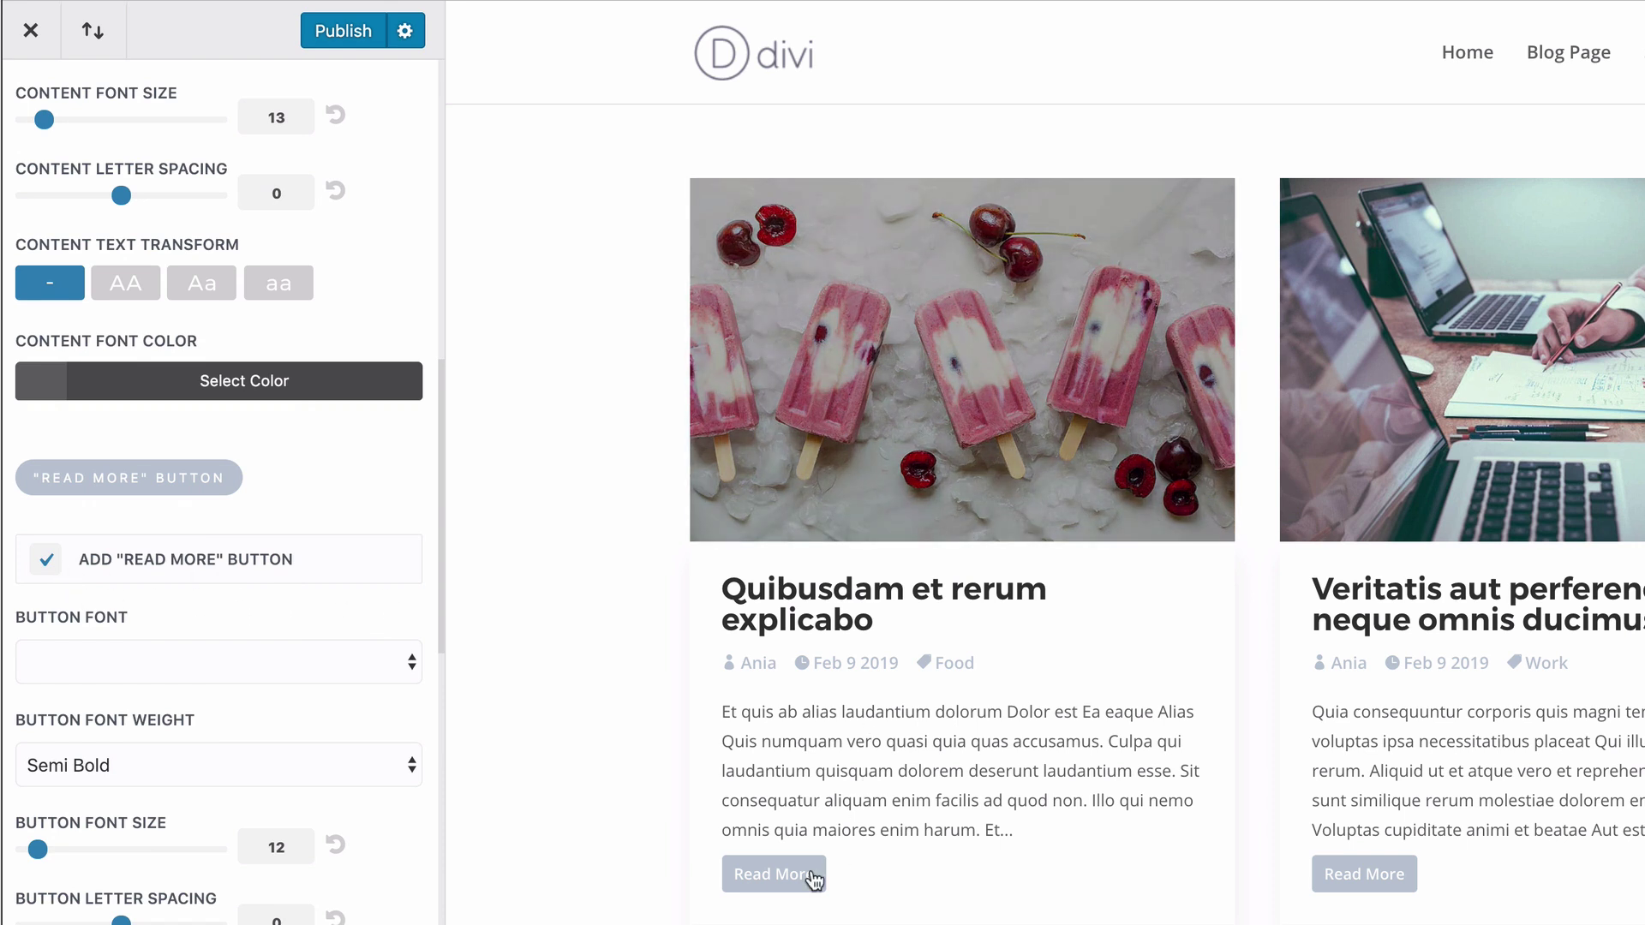
Keep Read More buttons on with font size 10 and border radius 0
click(46, 561)
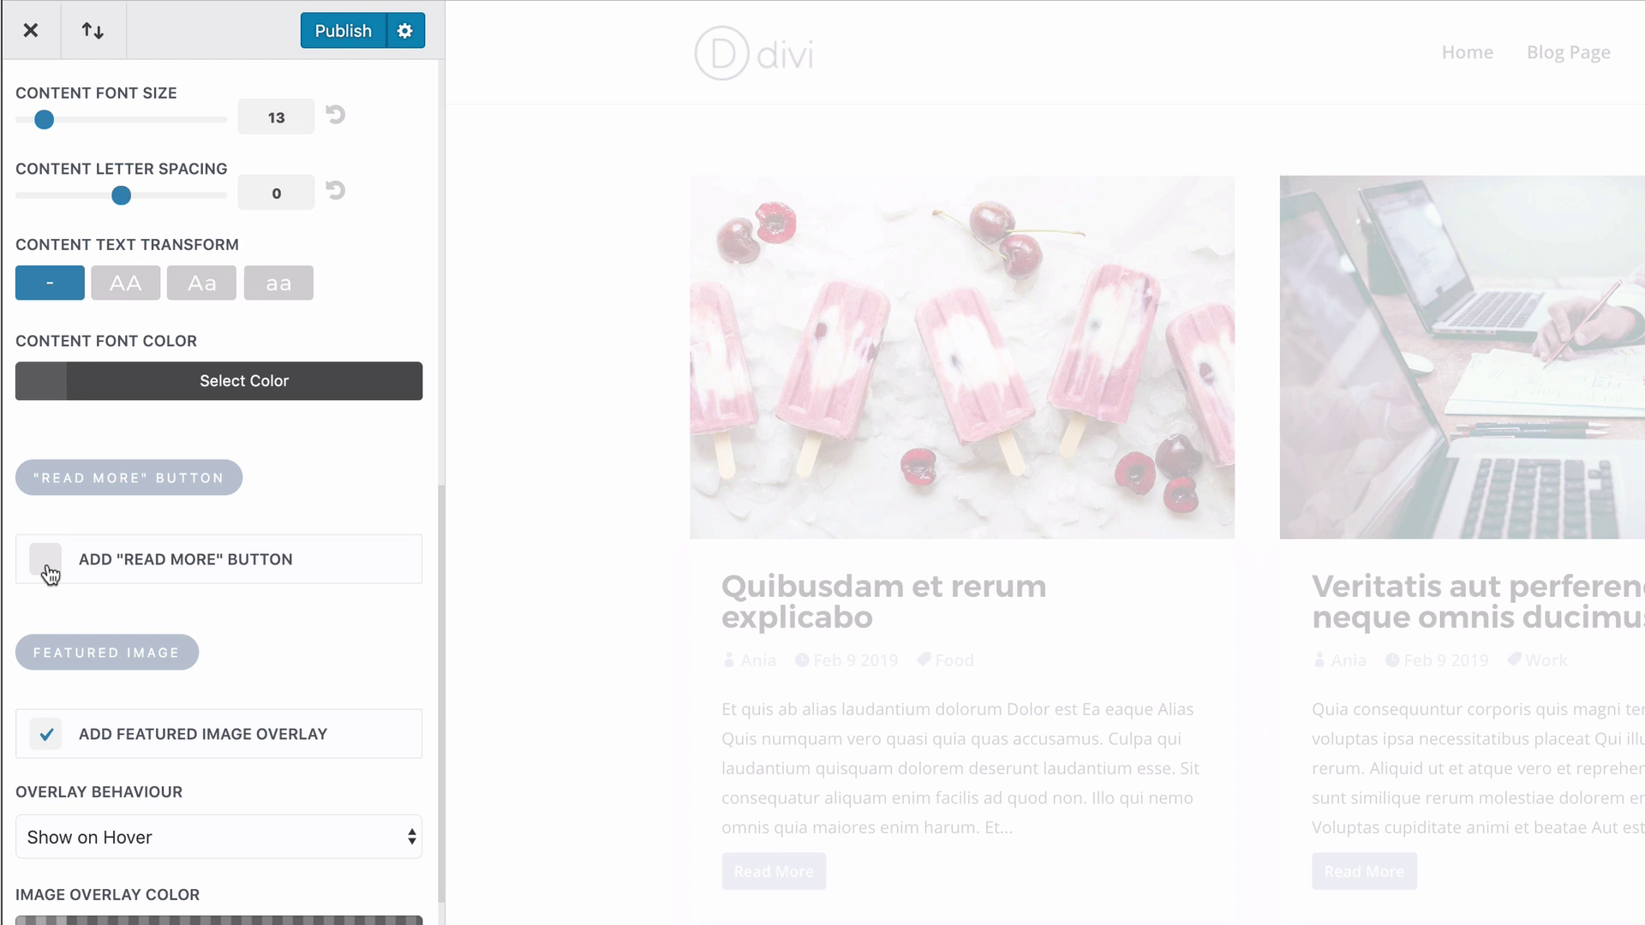
click(47, 561)
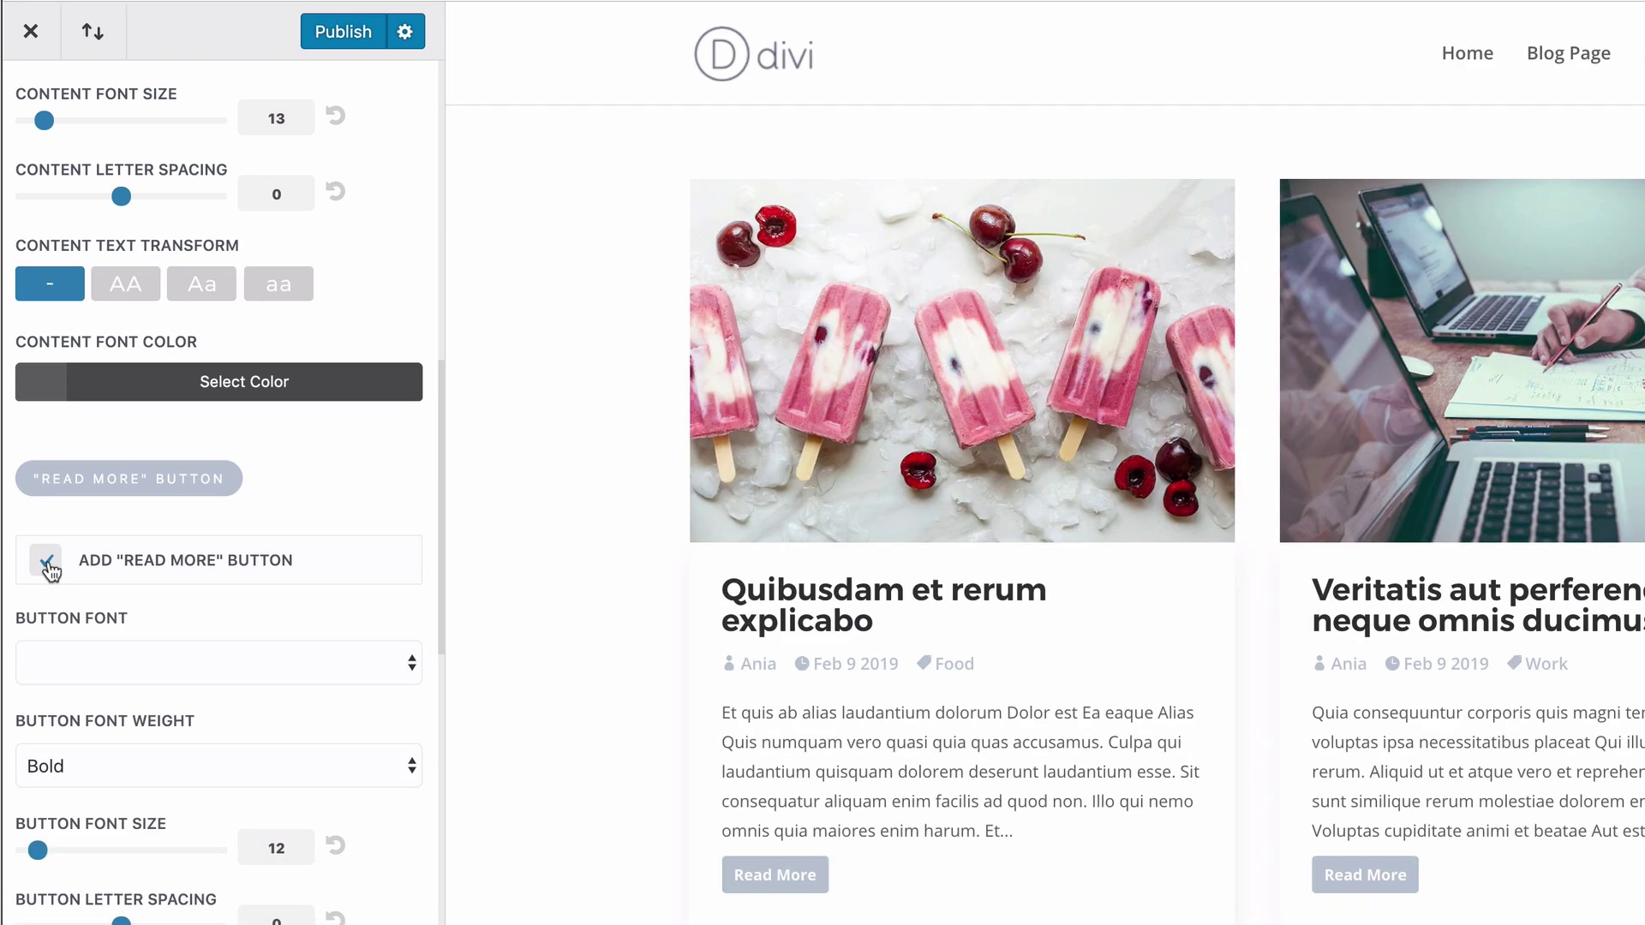
scroll(219, 493, down, 2)
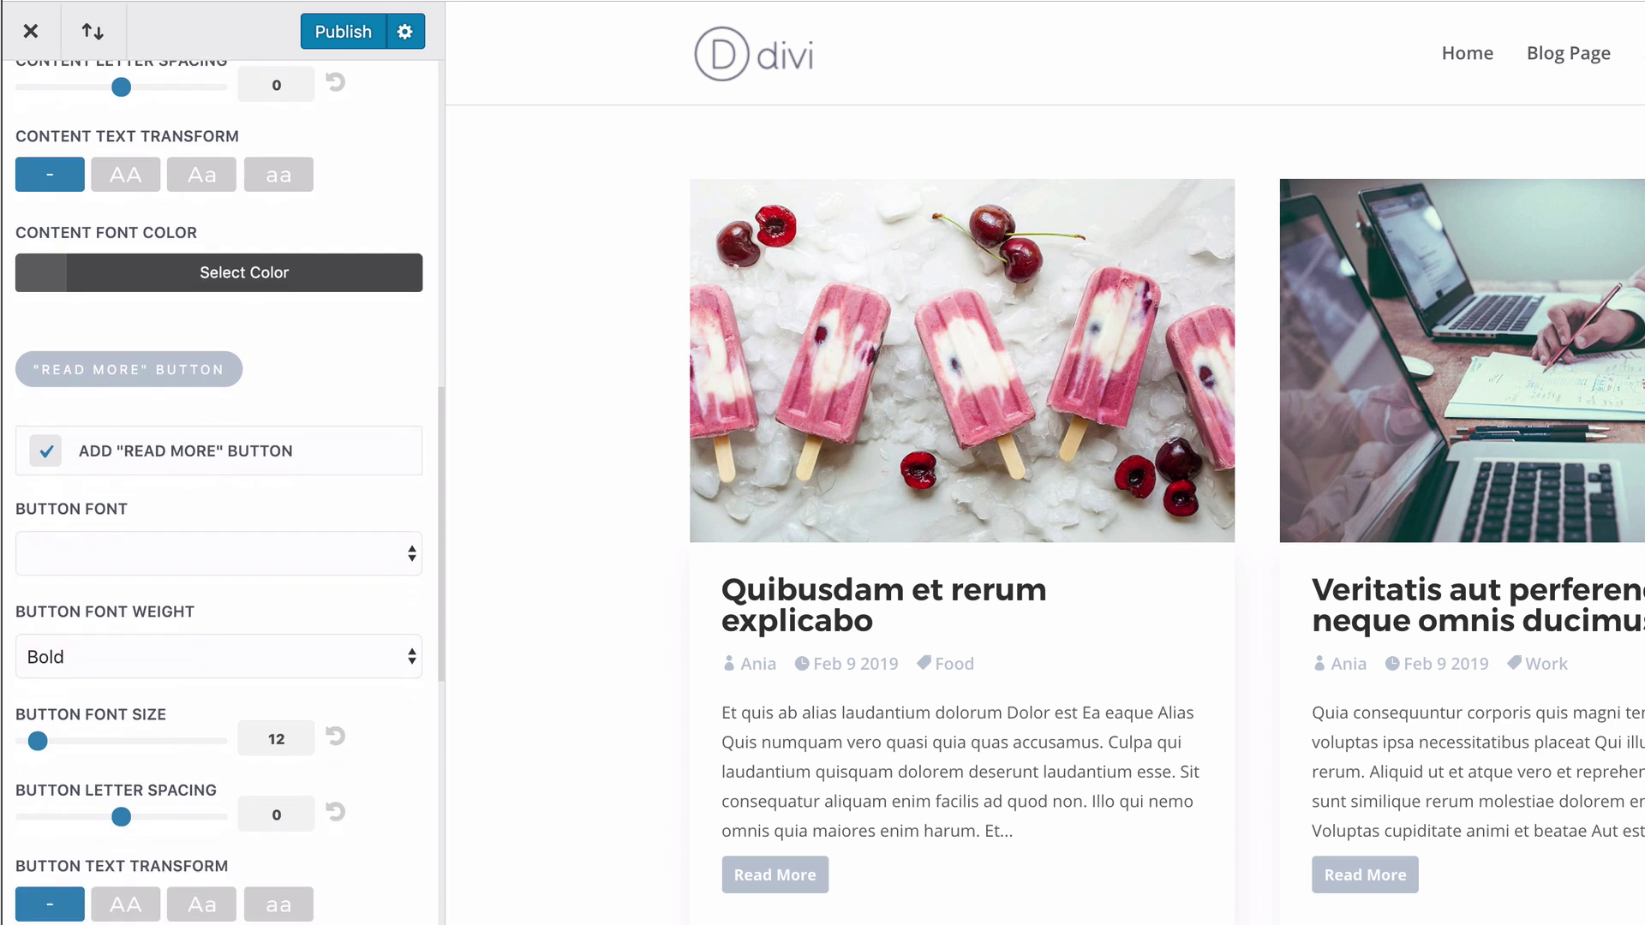
scroll(220, 493, down, 3)
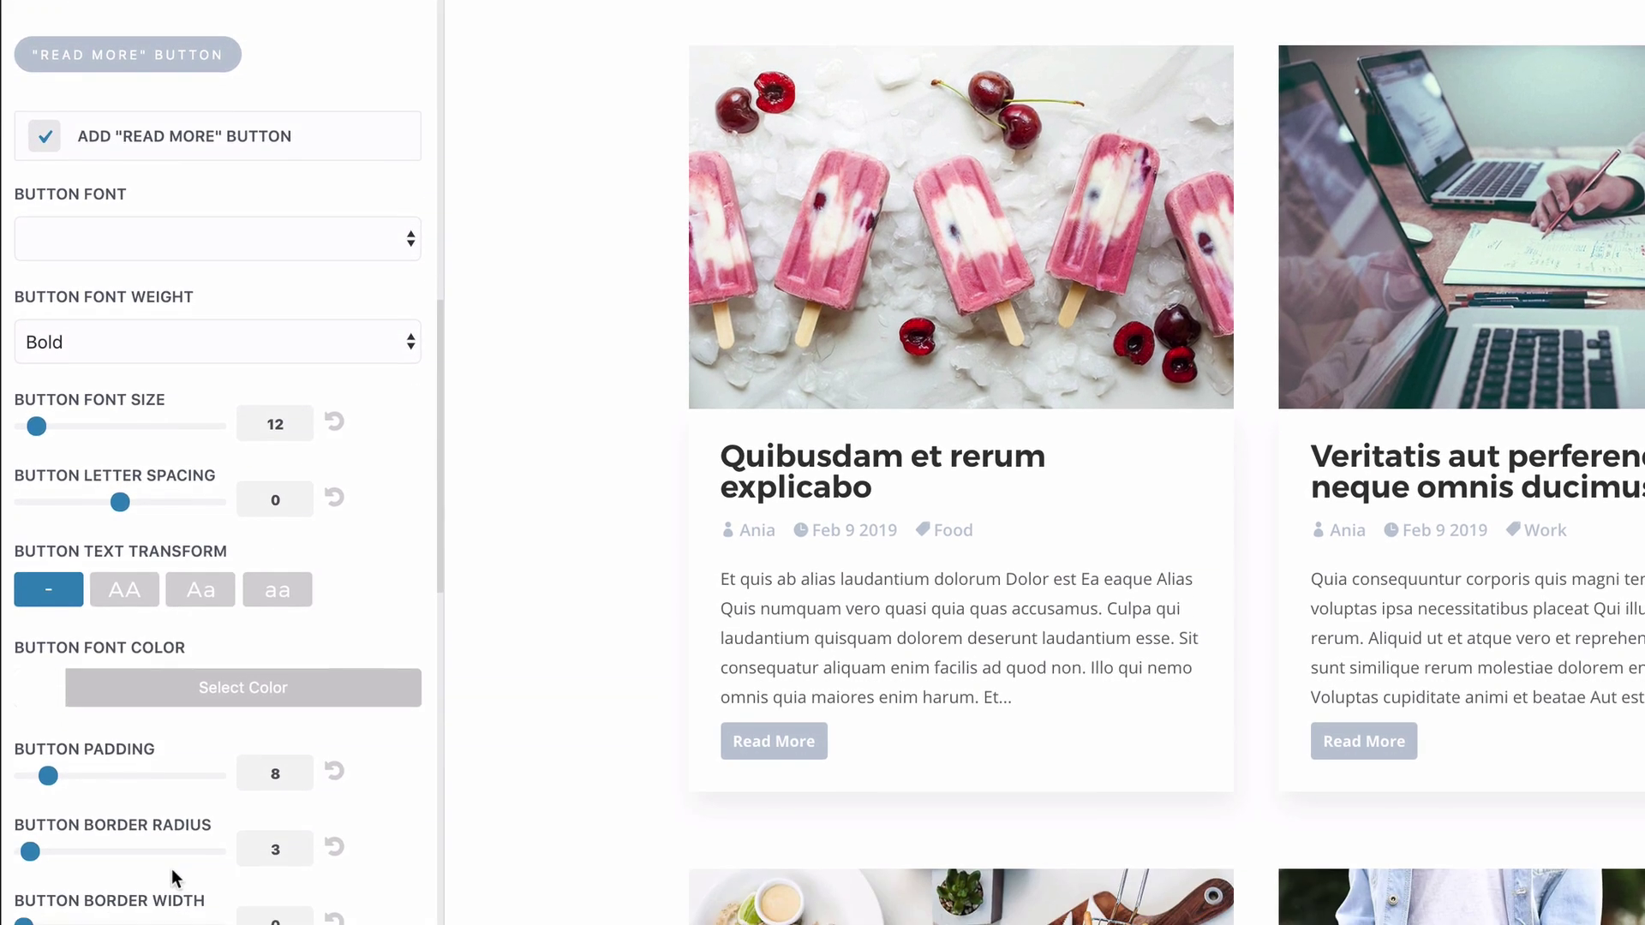
drag(49, 777, 77, 776)
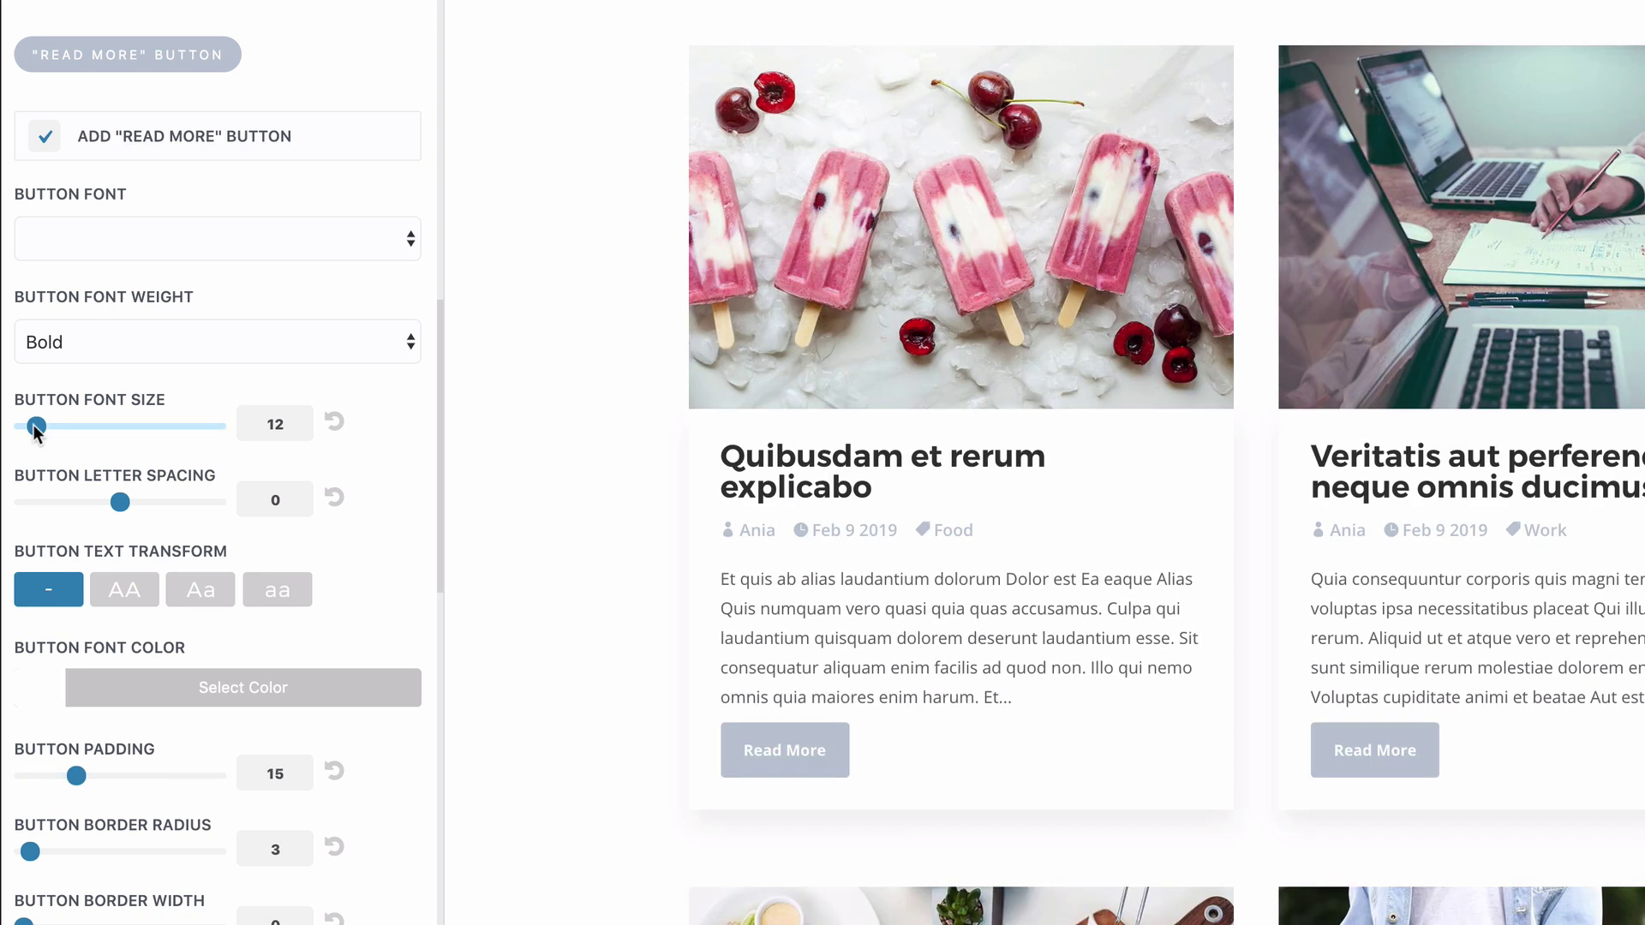
drag(34, 426, 27, 433)
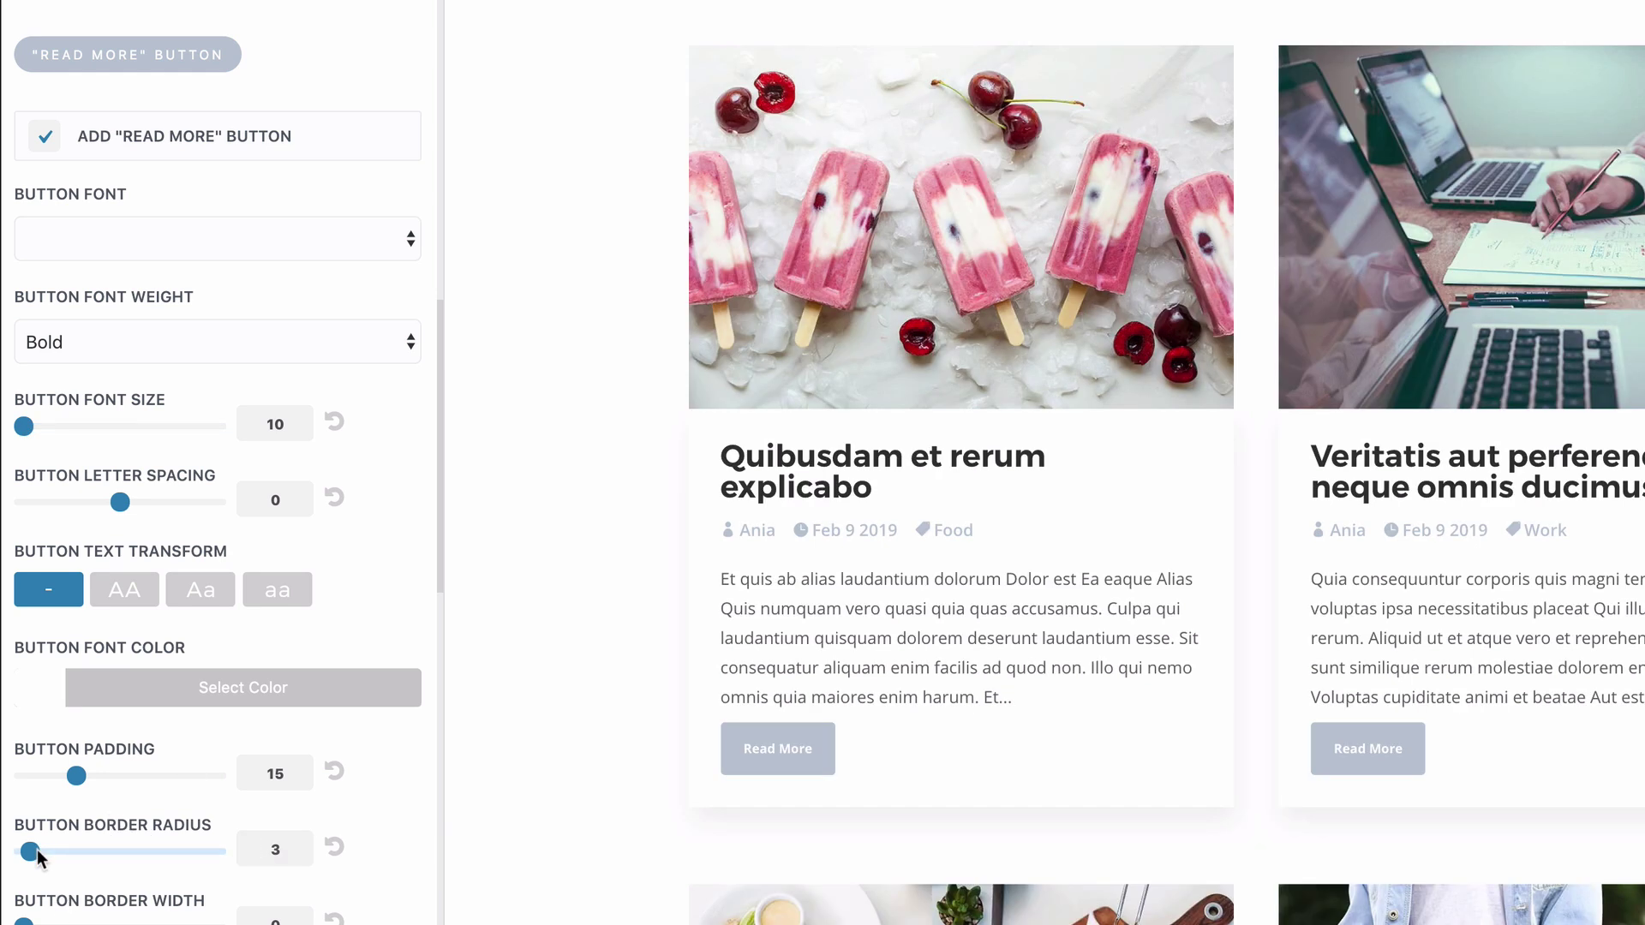
drag(31, 851, 24, 851)
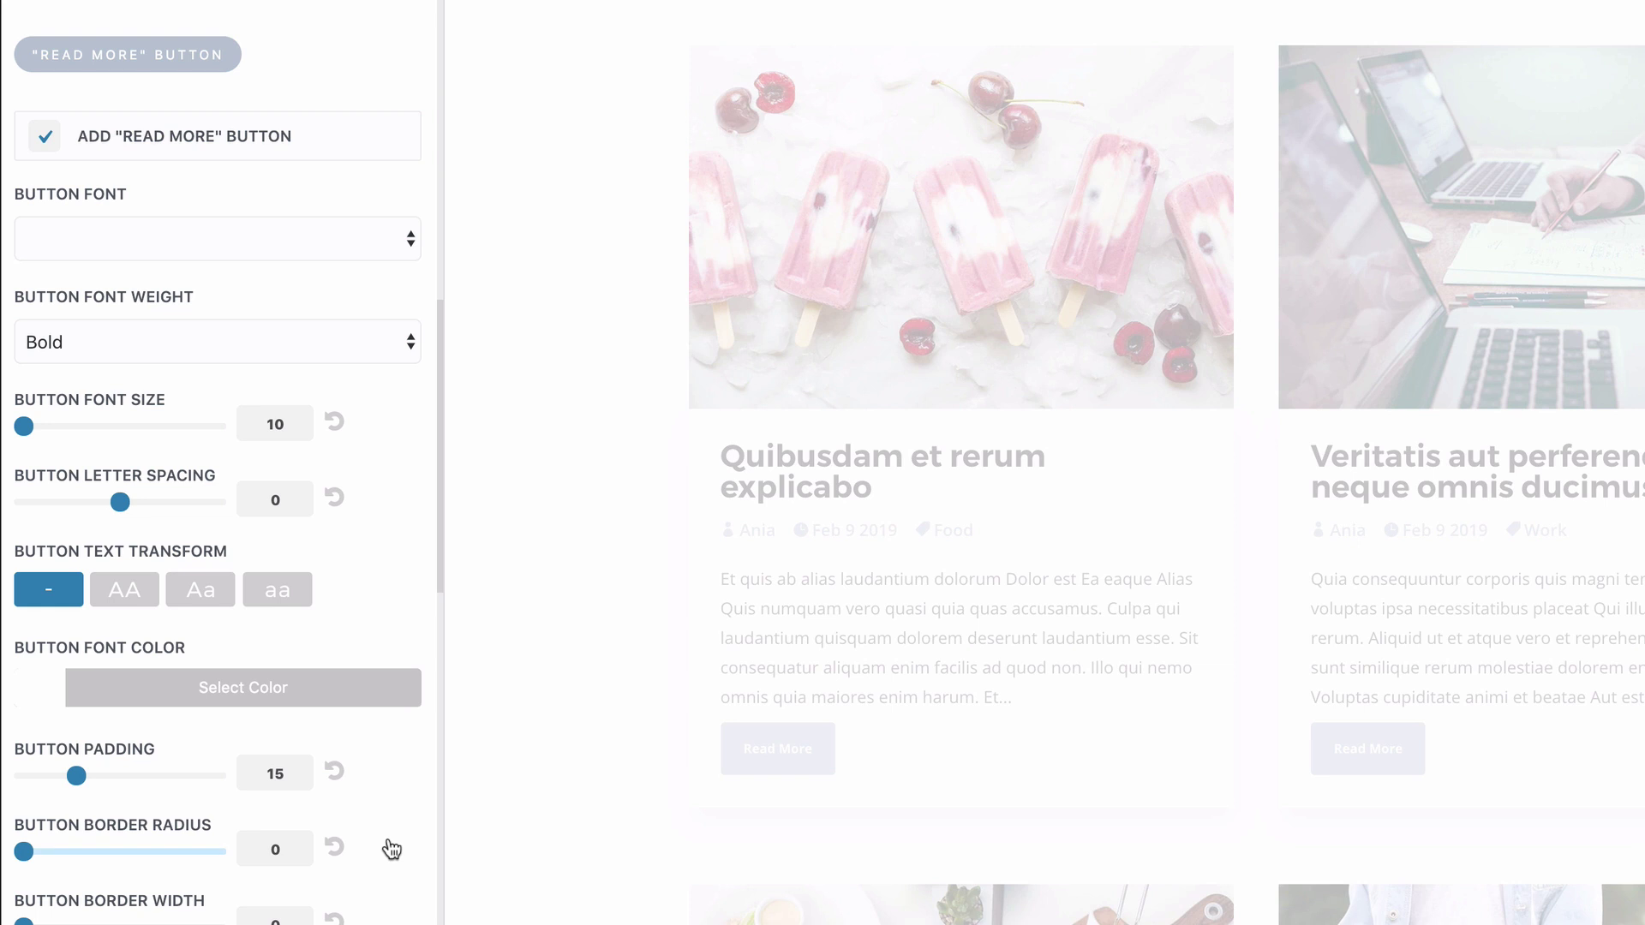
Give the Read More buttons a black #000000 background and padding 10
scroll(392, 850, down, 3)
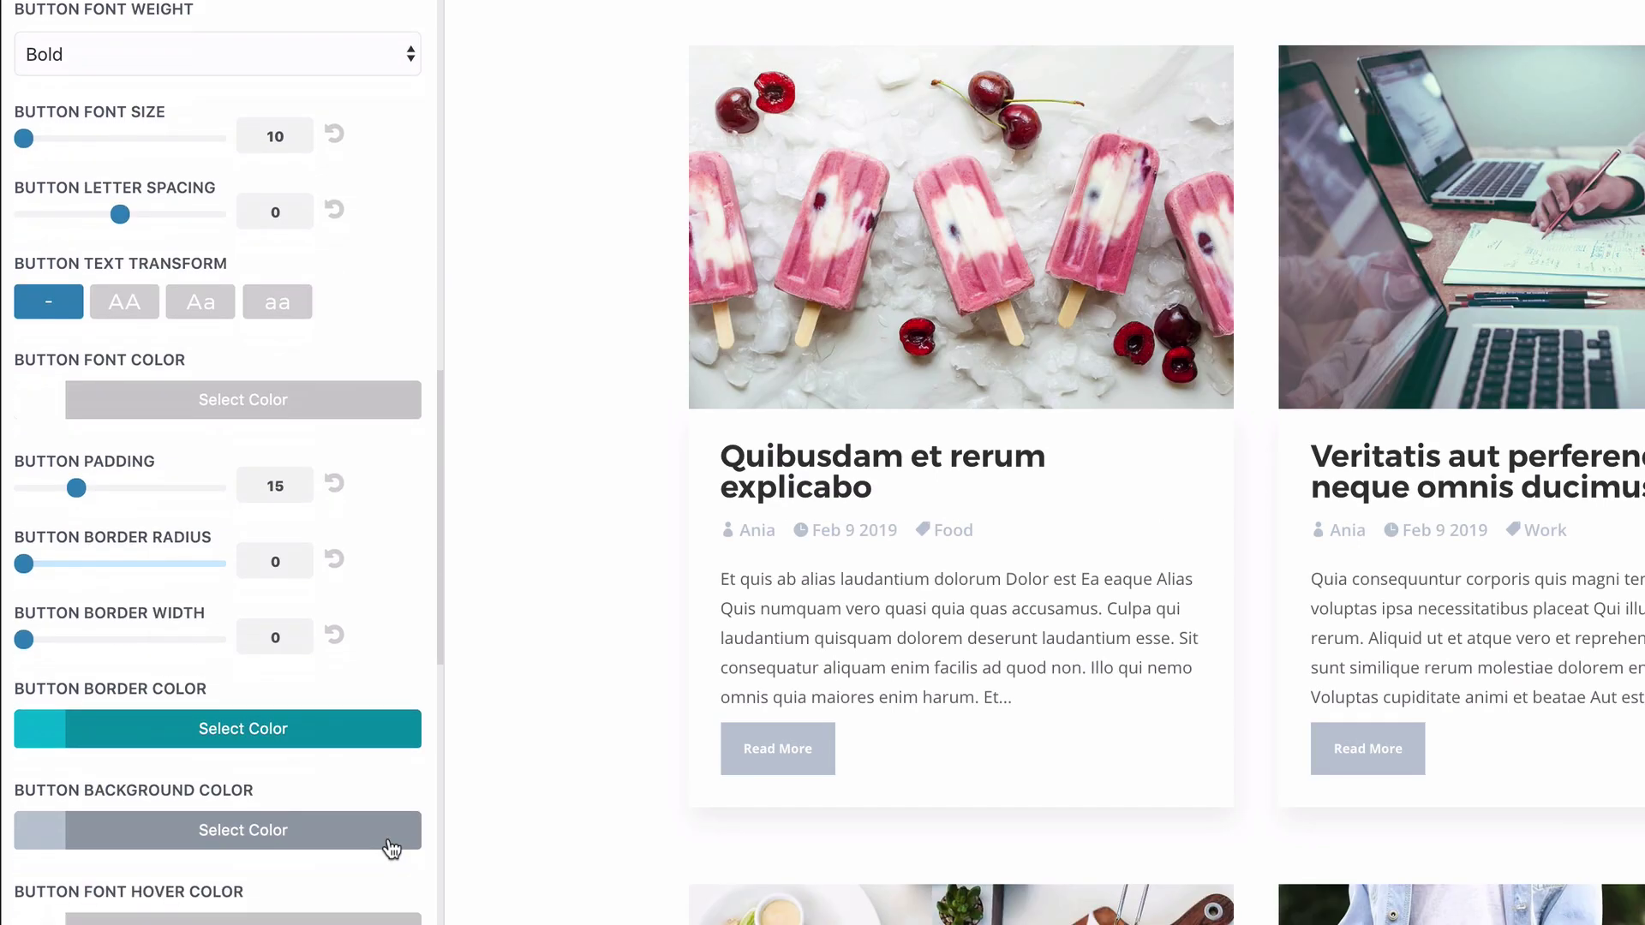
click(69, 843)
scroll(214, 686, down, 3)
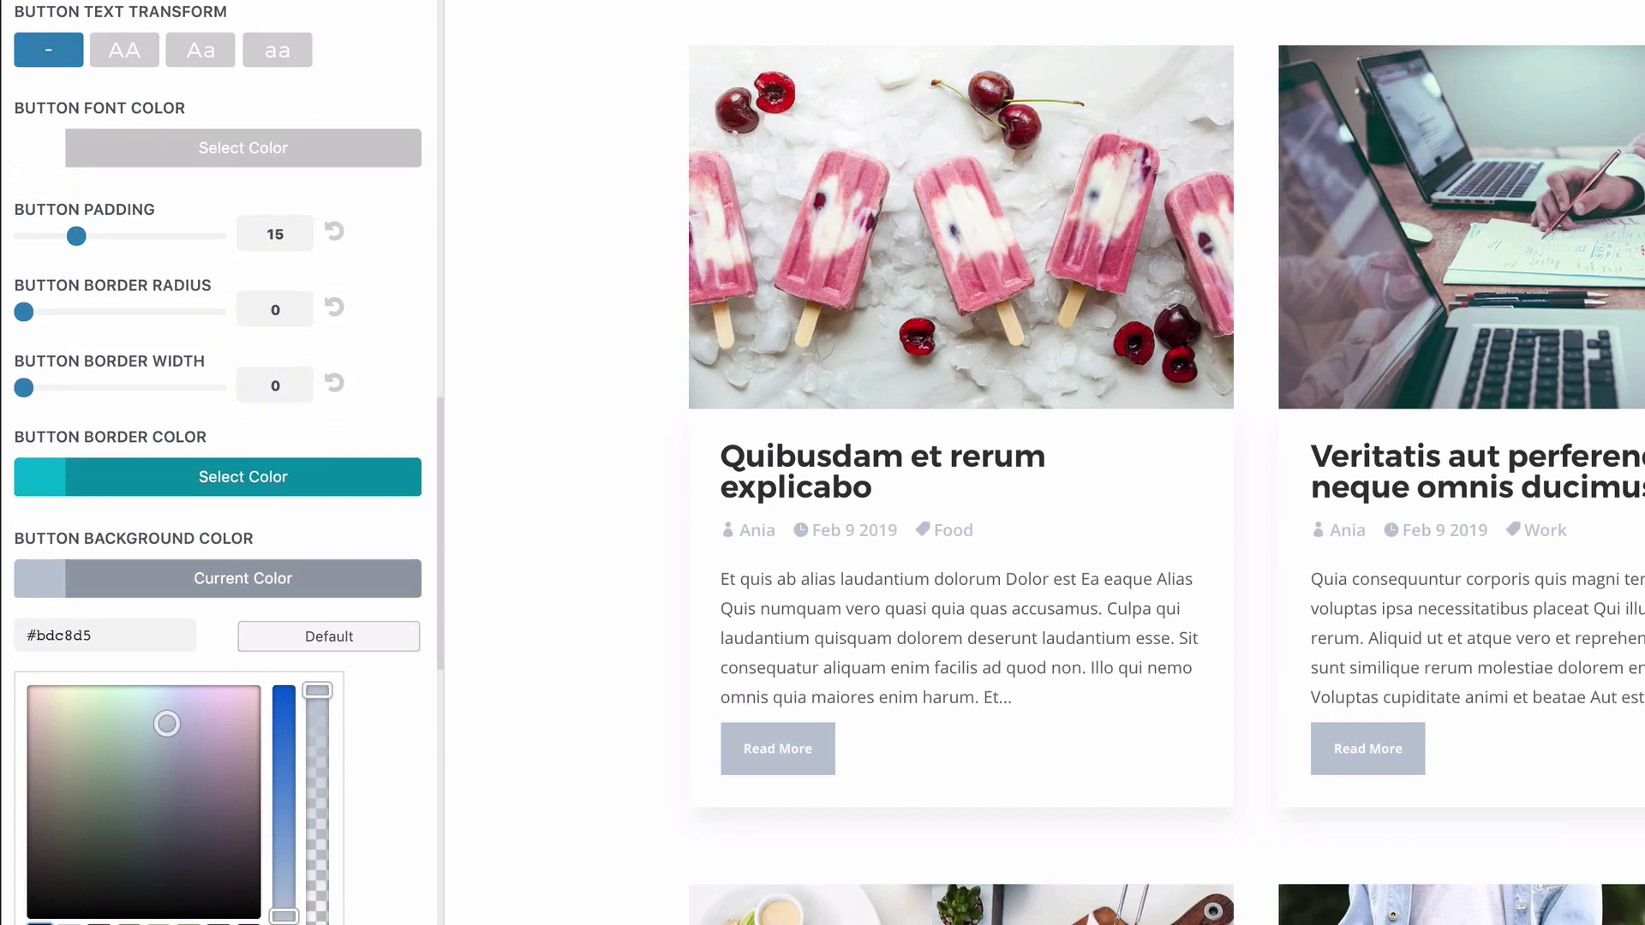
click(38, 923)
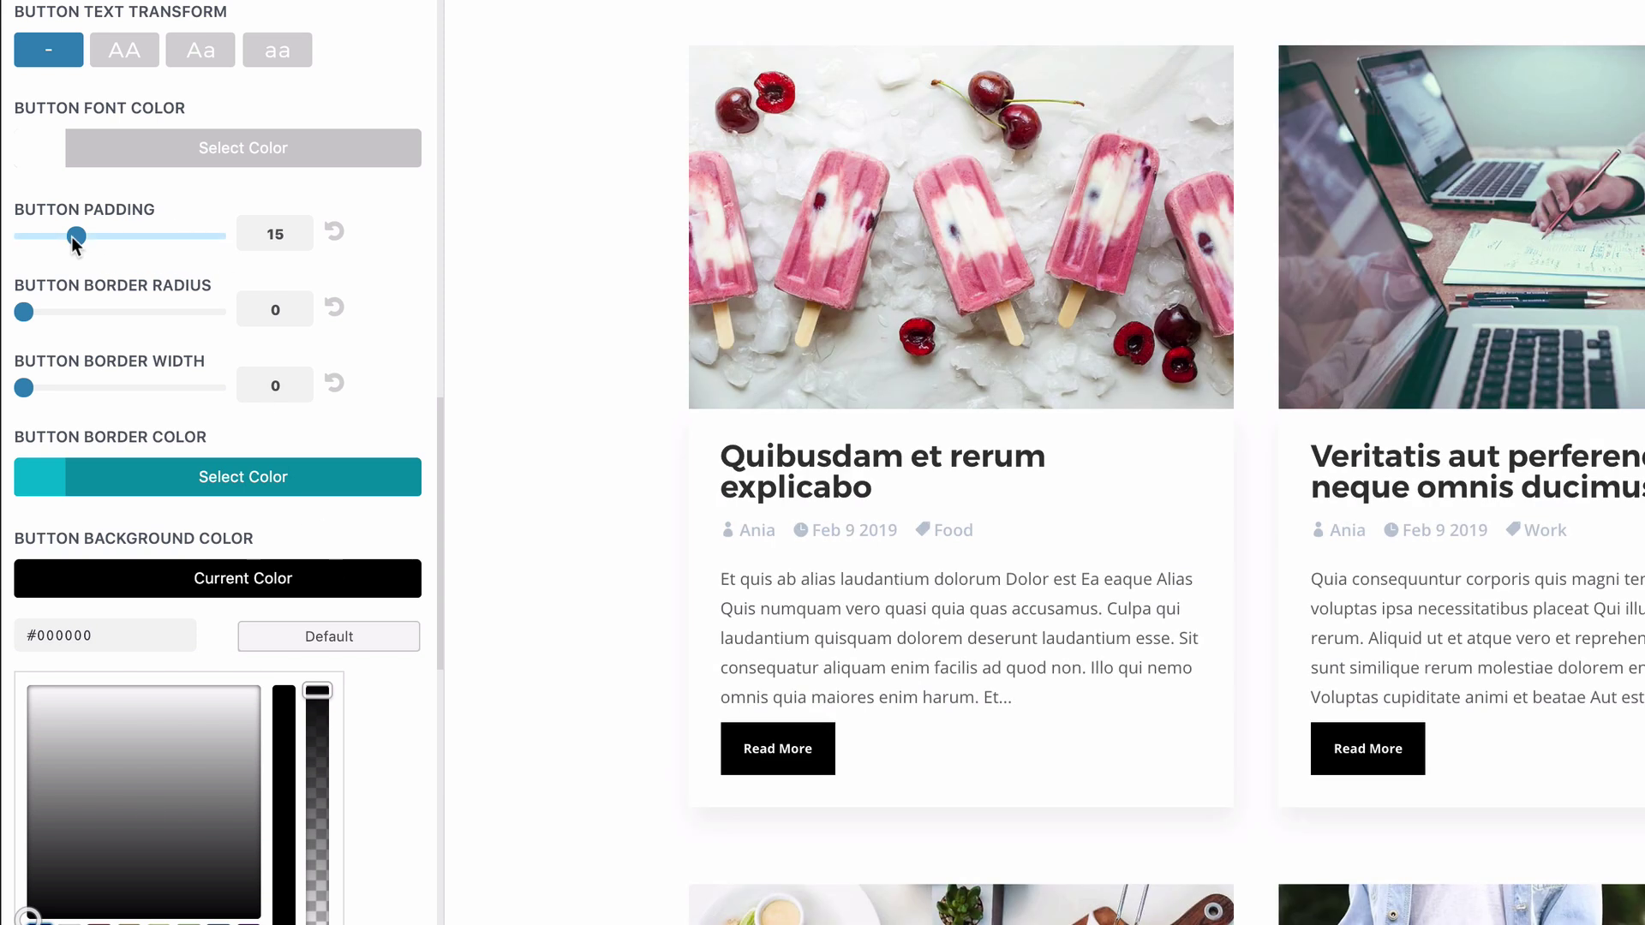
drag(64, 240, 55, 244)
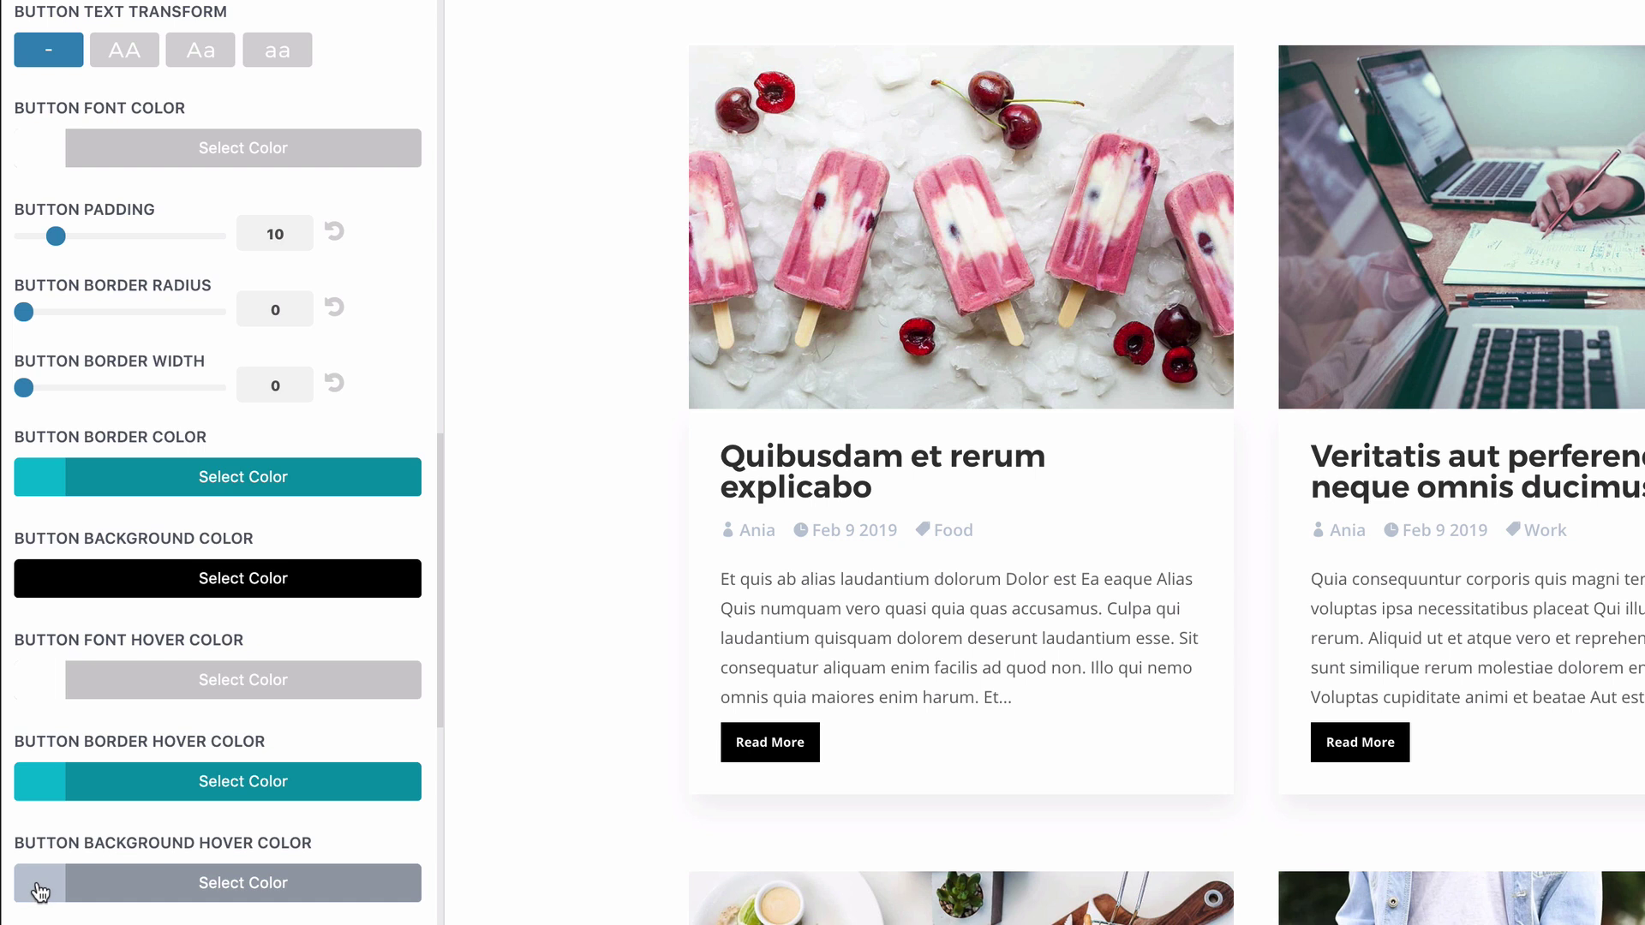
Set the button hover background to purple and Hover Style to Jello
click(212, 896)
scroll(239, 896, down, 6)
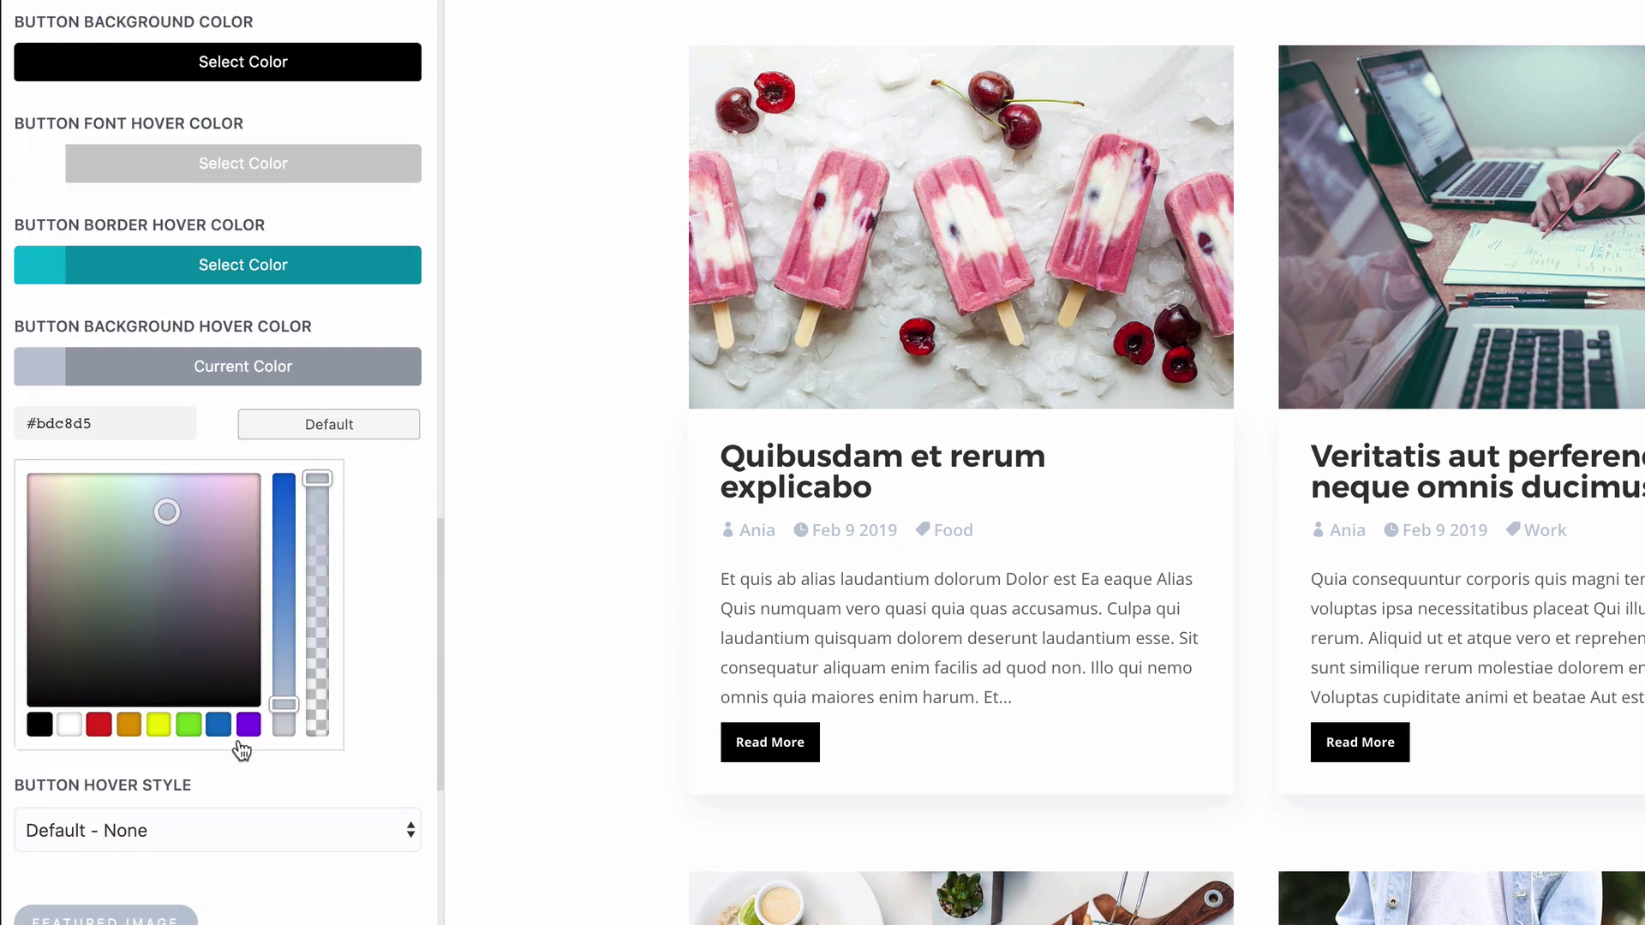
click(248, 726)
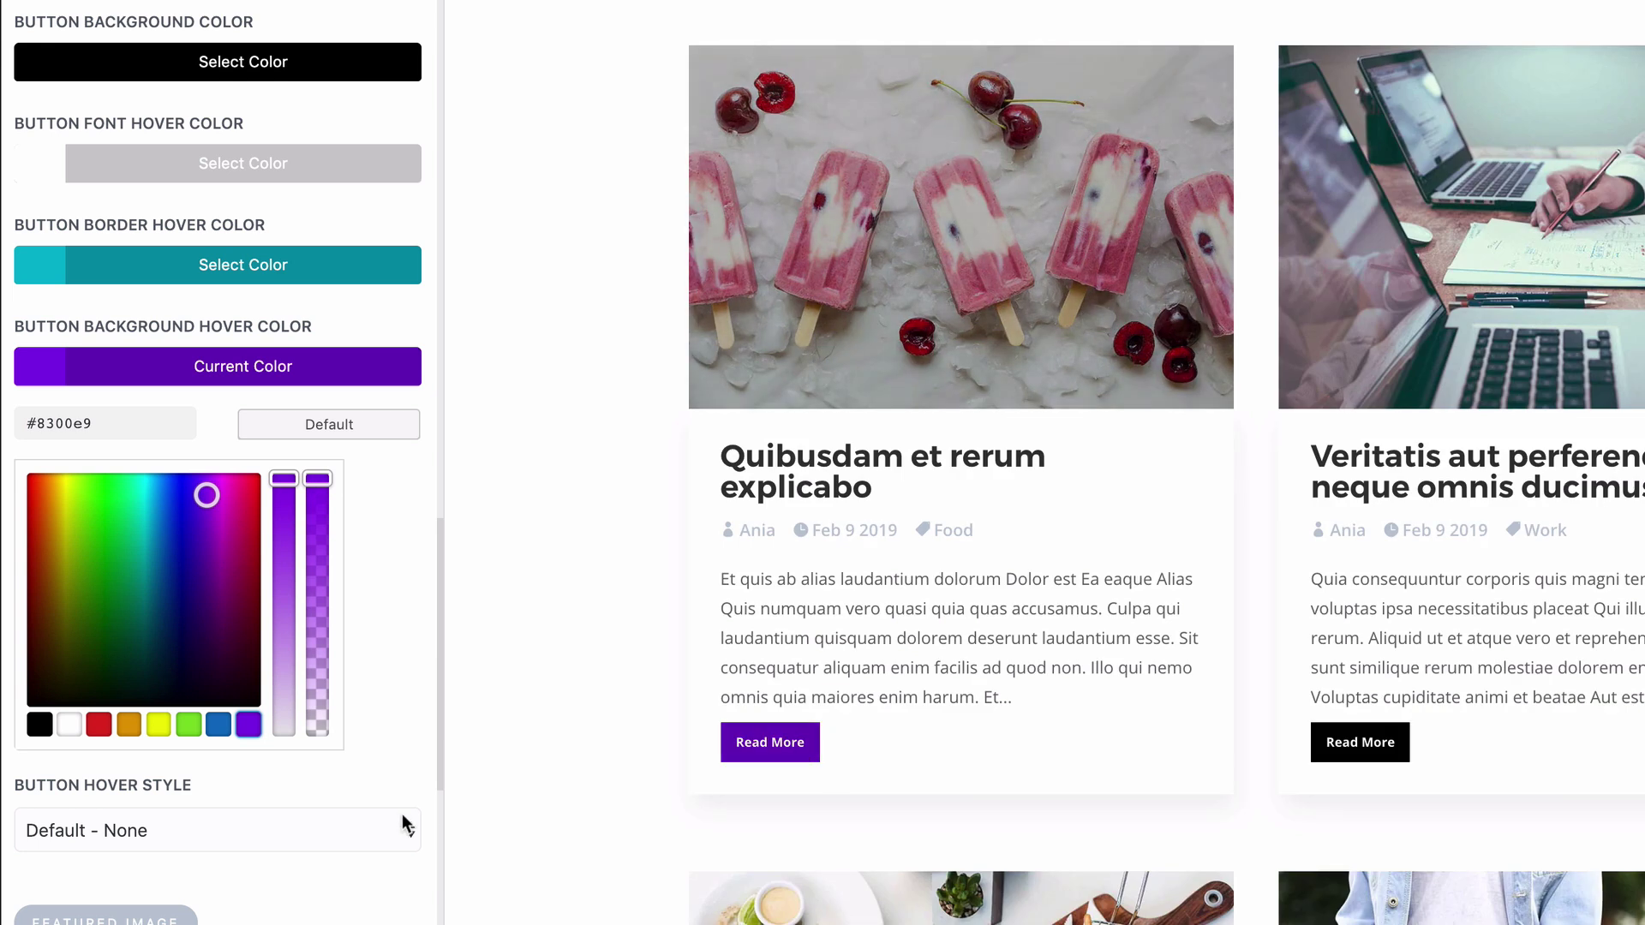
click(367, 833)
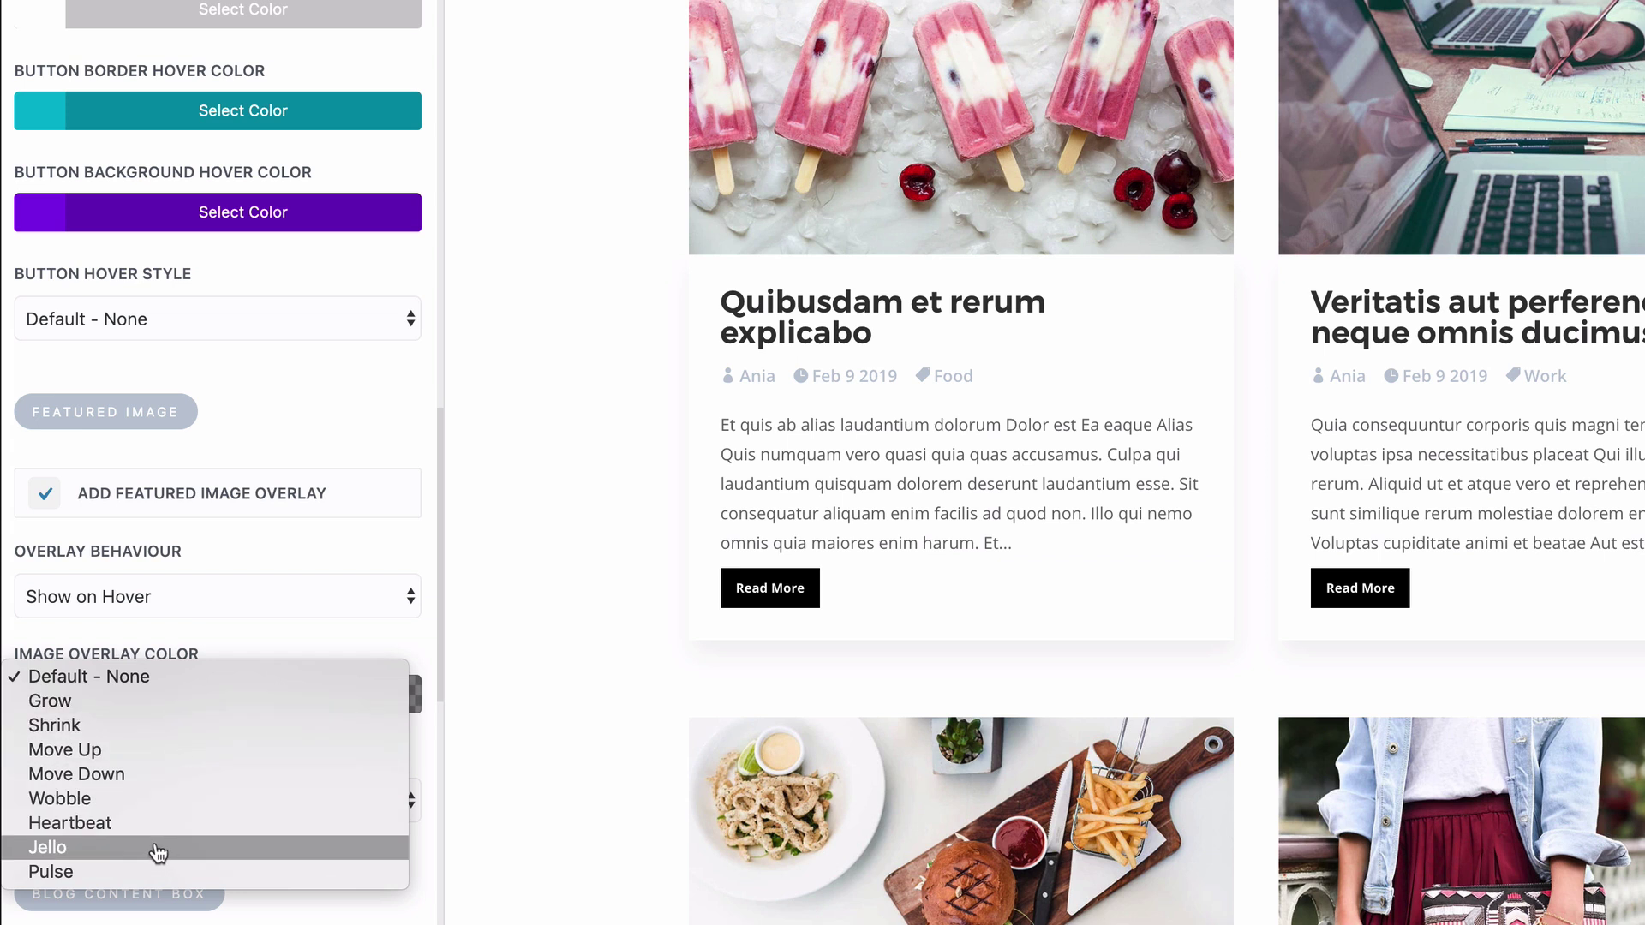
click(111, 848)
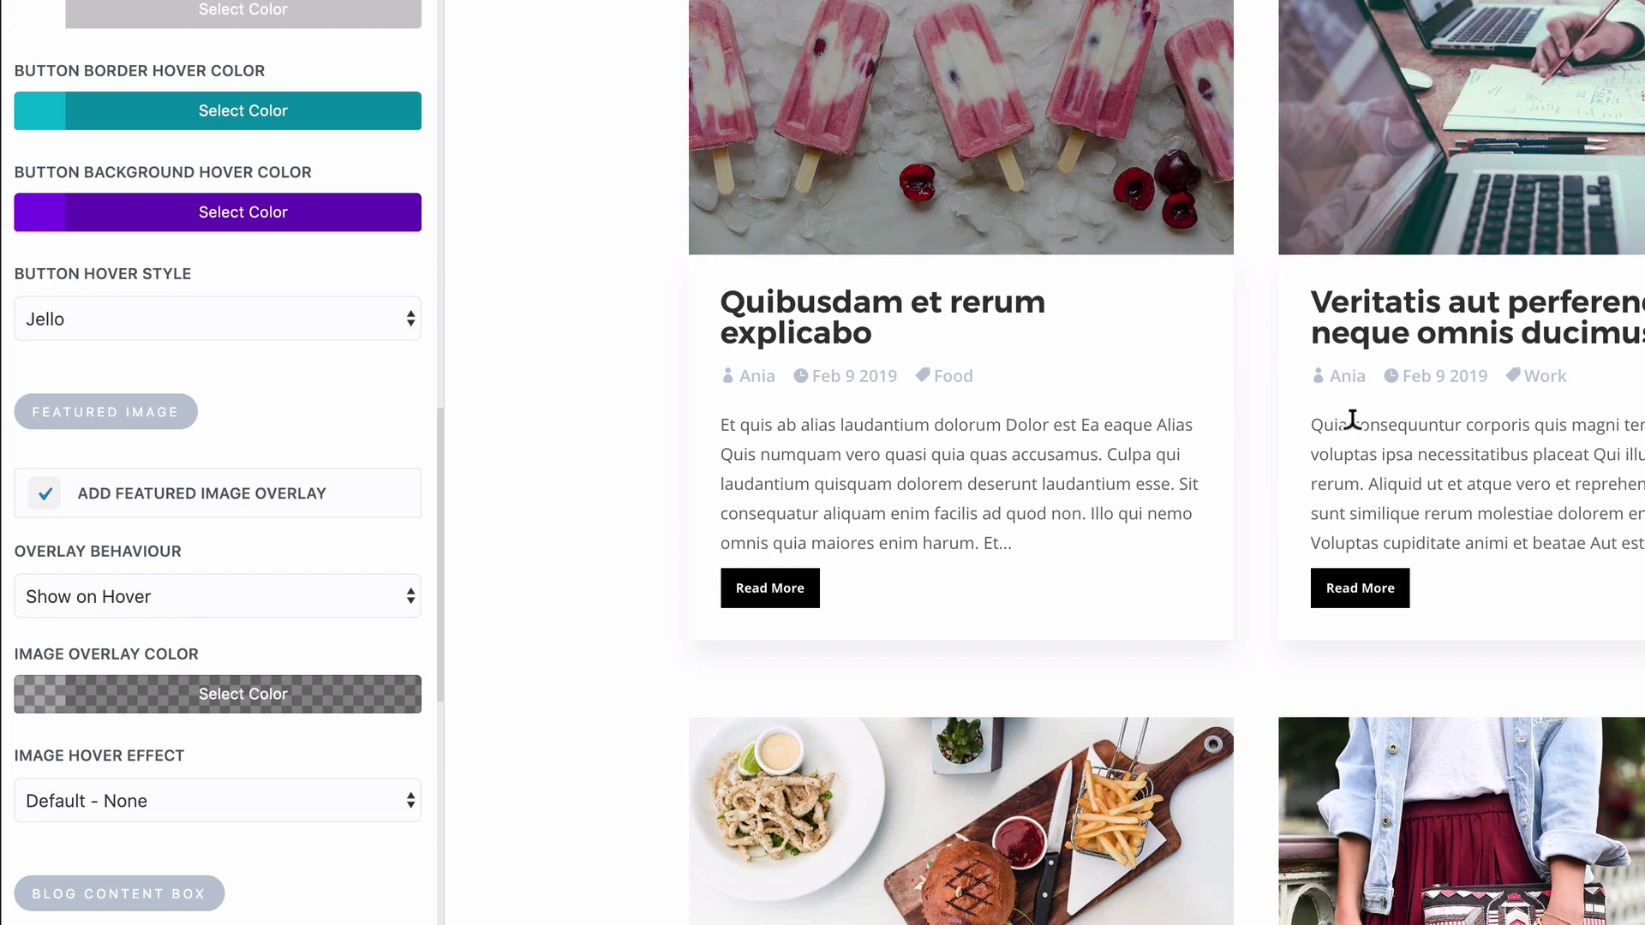
Set Overlay Behaviour to Hide on Hover and Image Hover Effect to Zoom-In & Rotate
scroll(368, 424, down, 4)
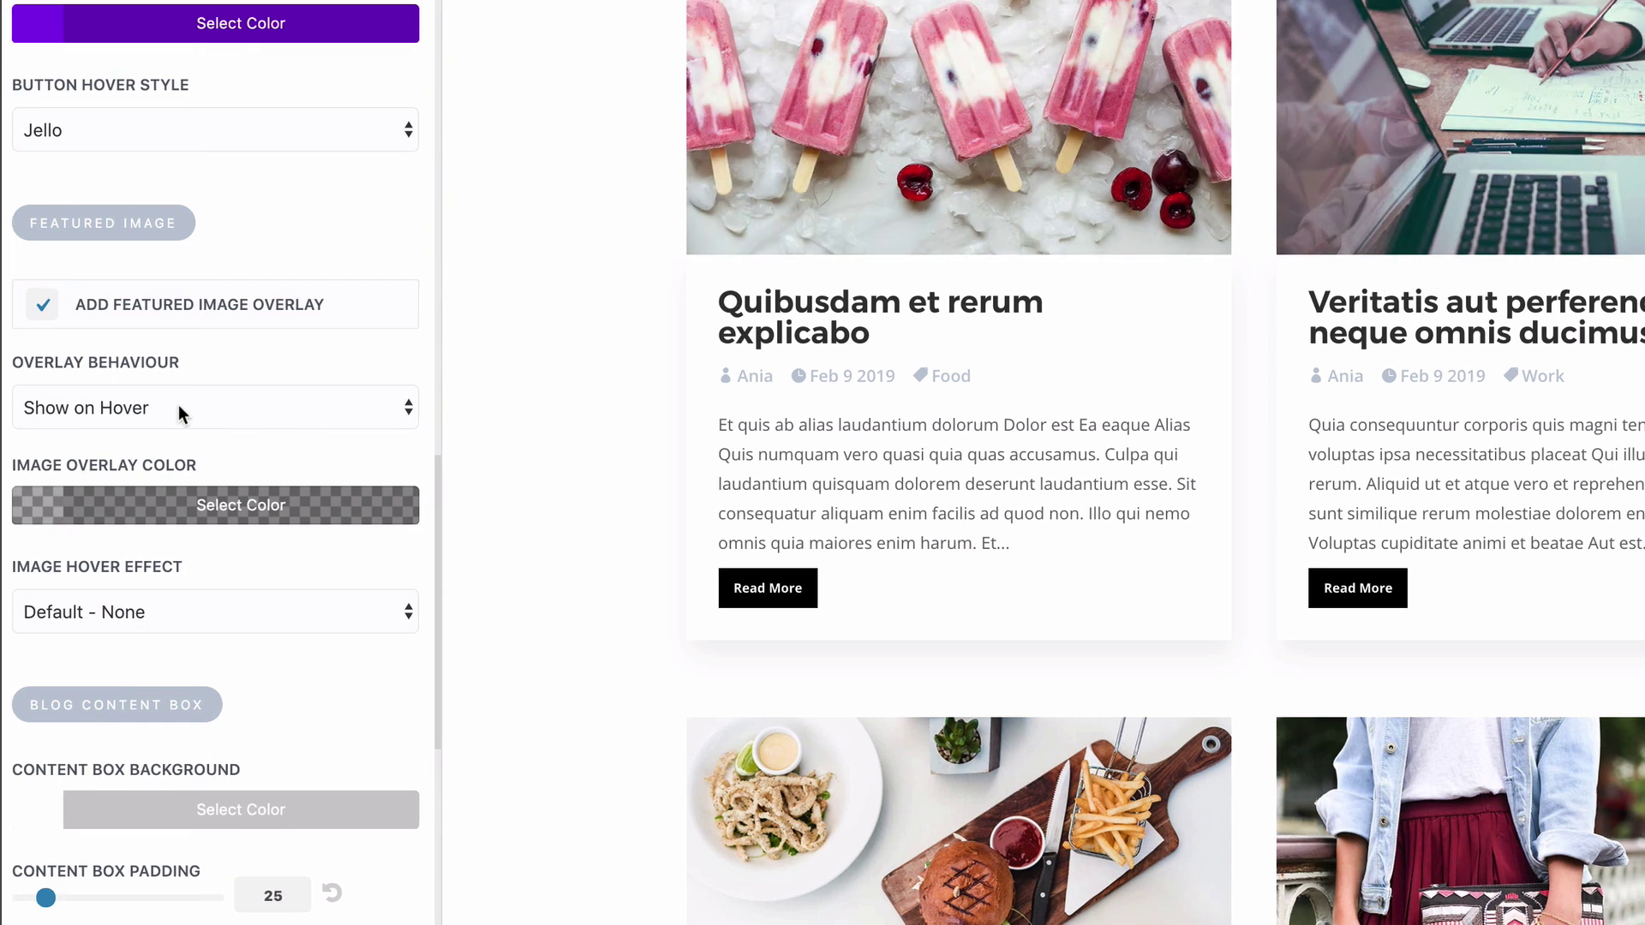
click(178, 408)
click(172, 429)
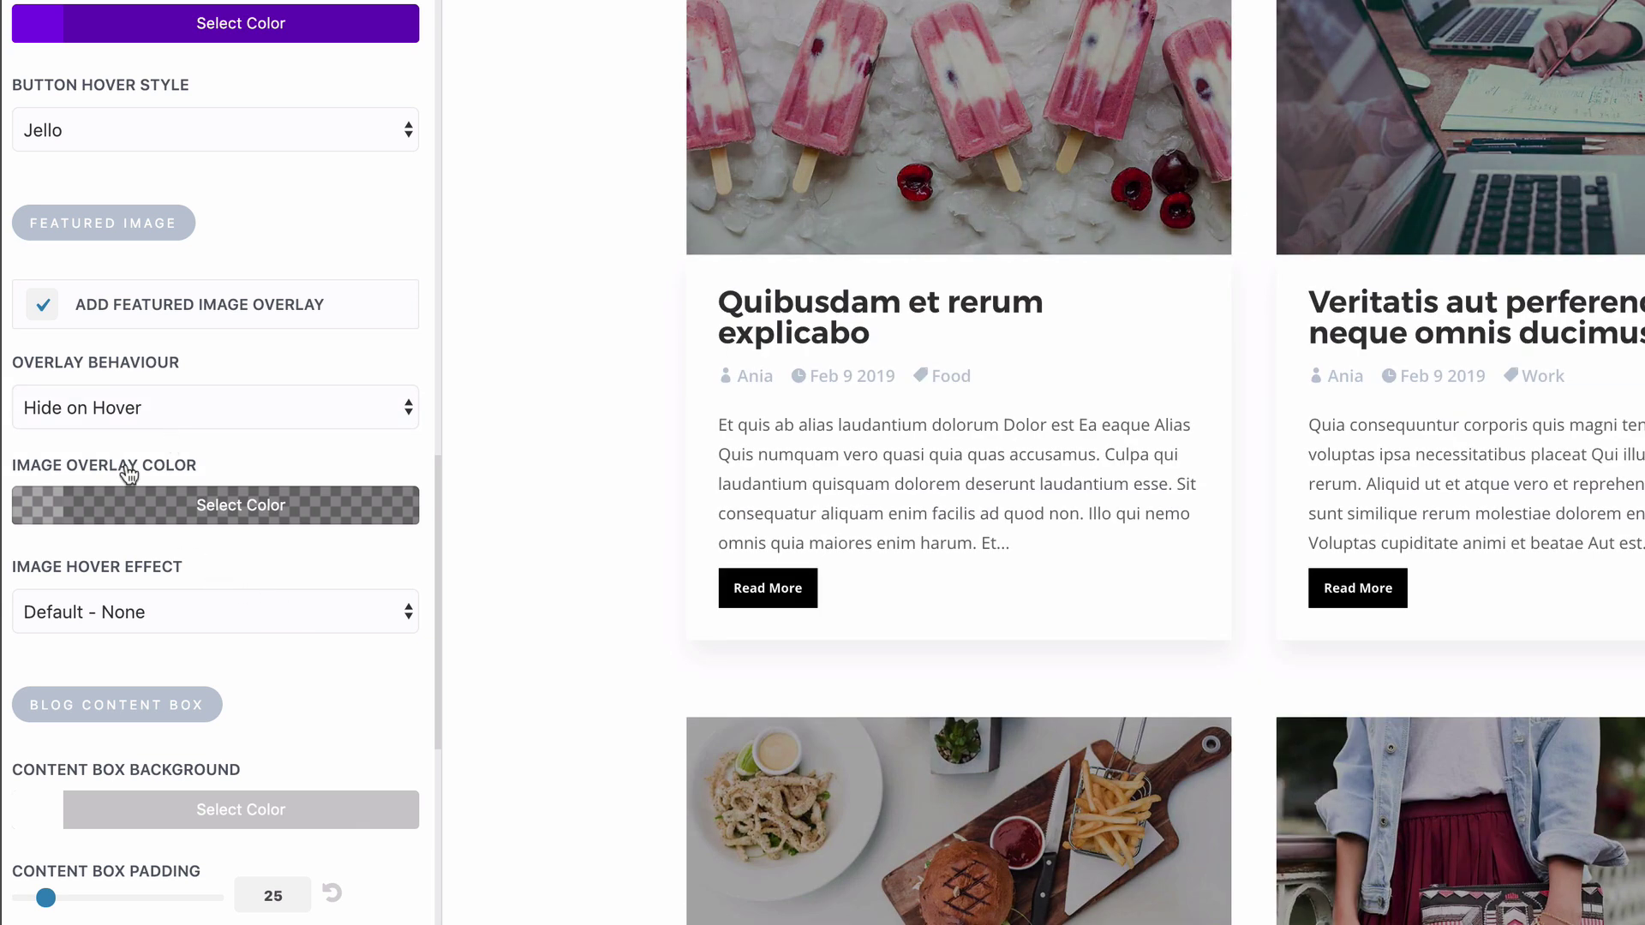
click(198, 612)
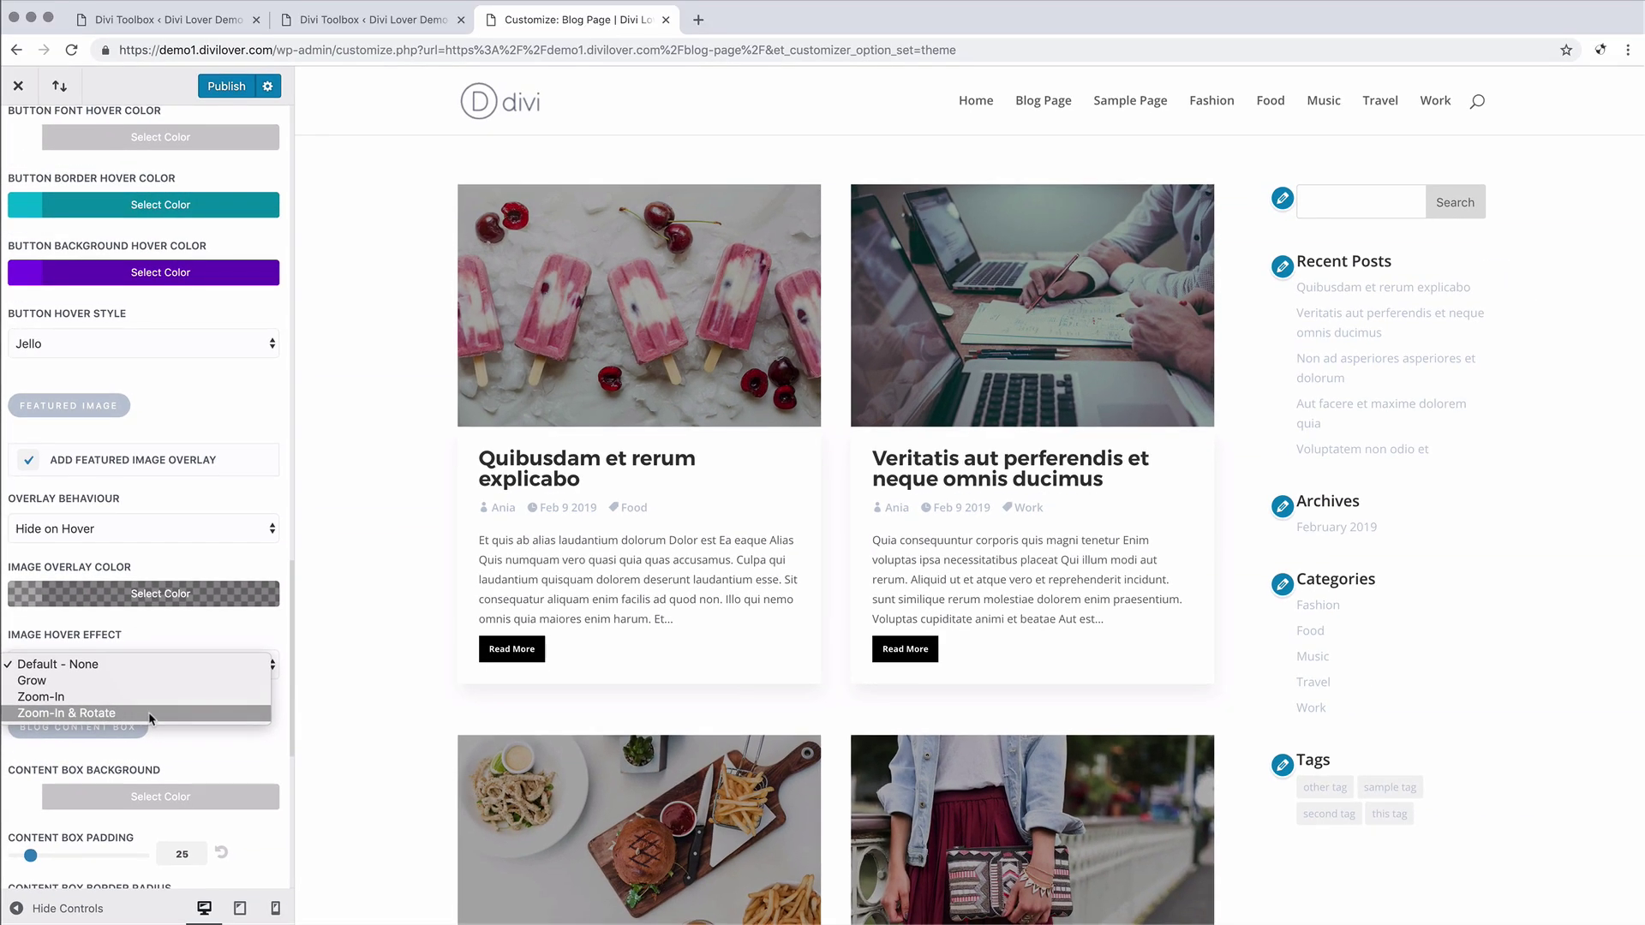
click(150, 716)
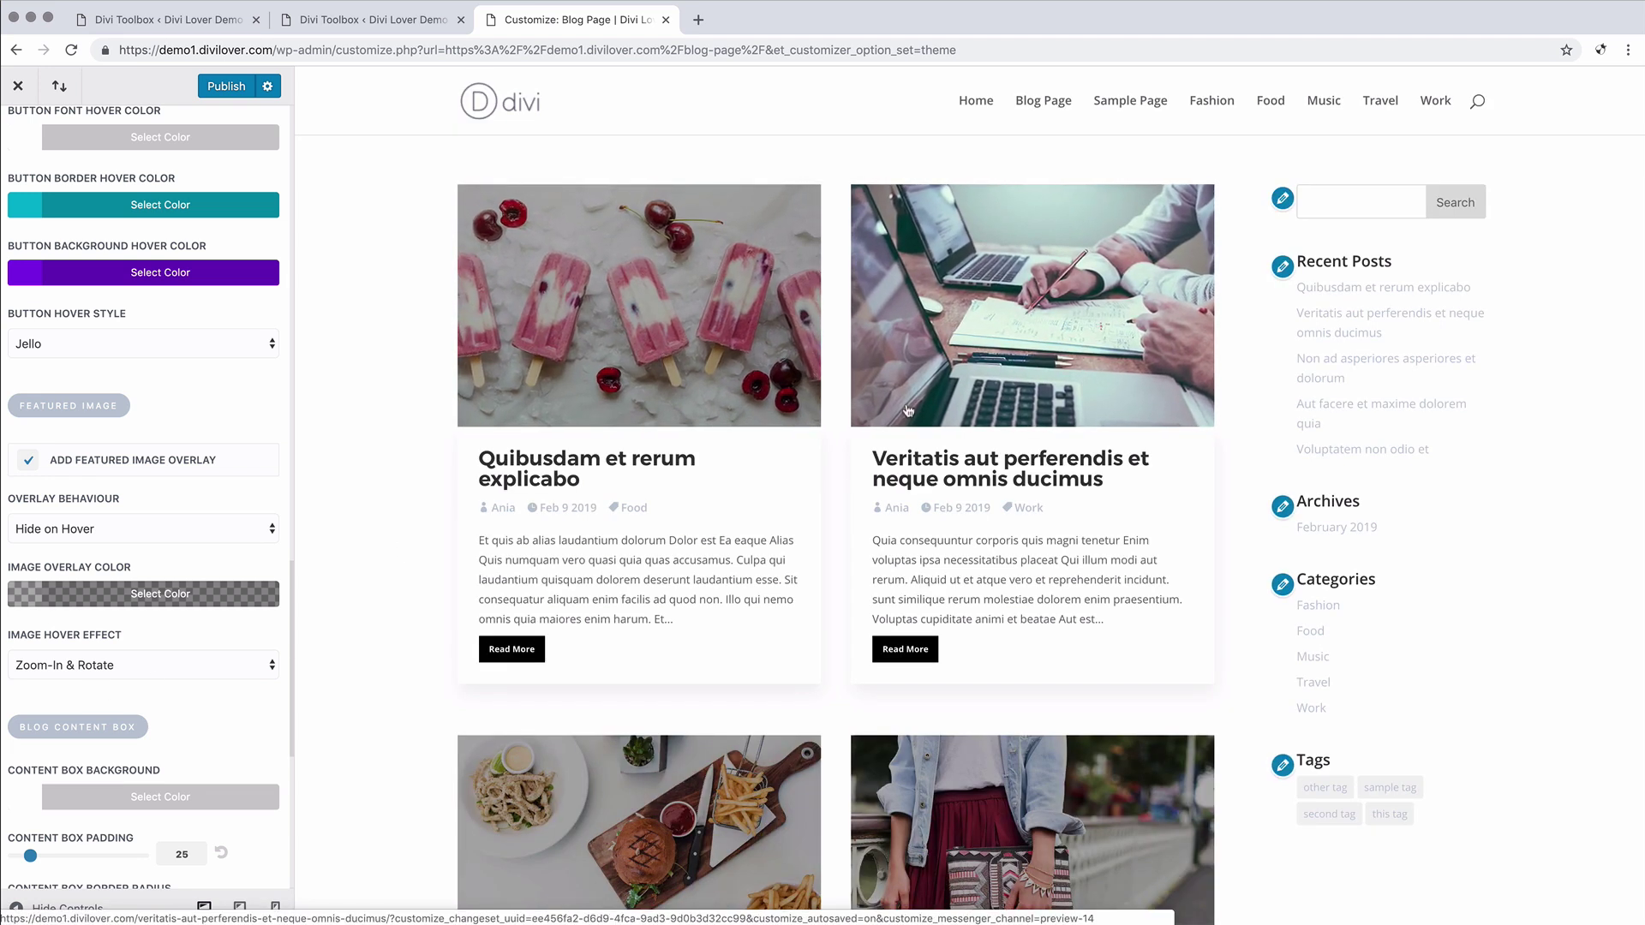
Try a light grey content box background and smaller padding, leaving padding at 25
scroll(235, 657, down, 10)
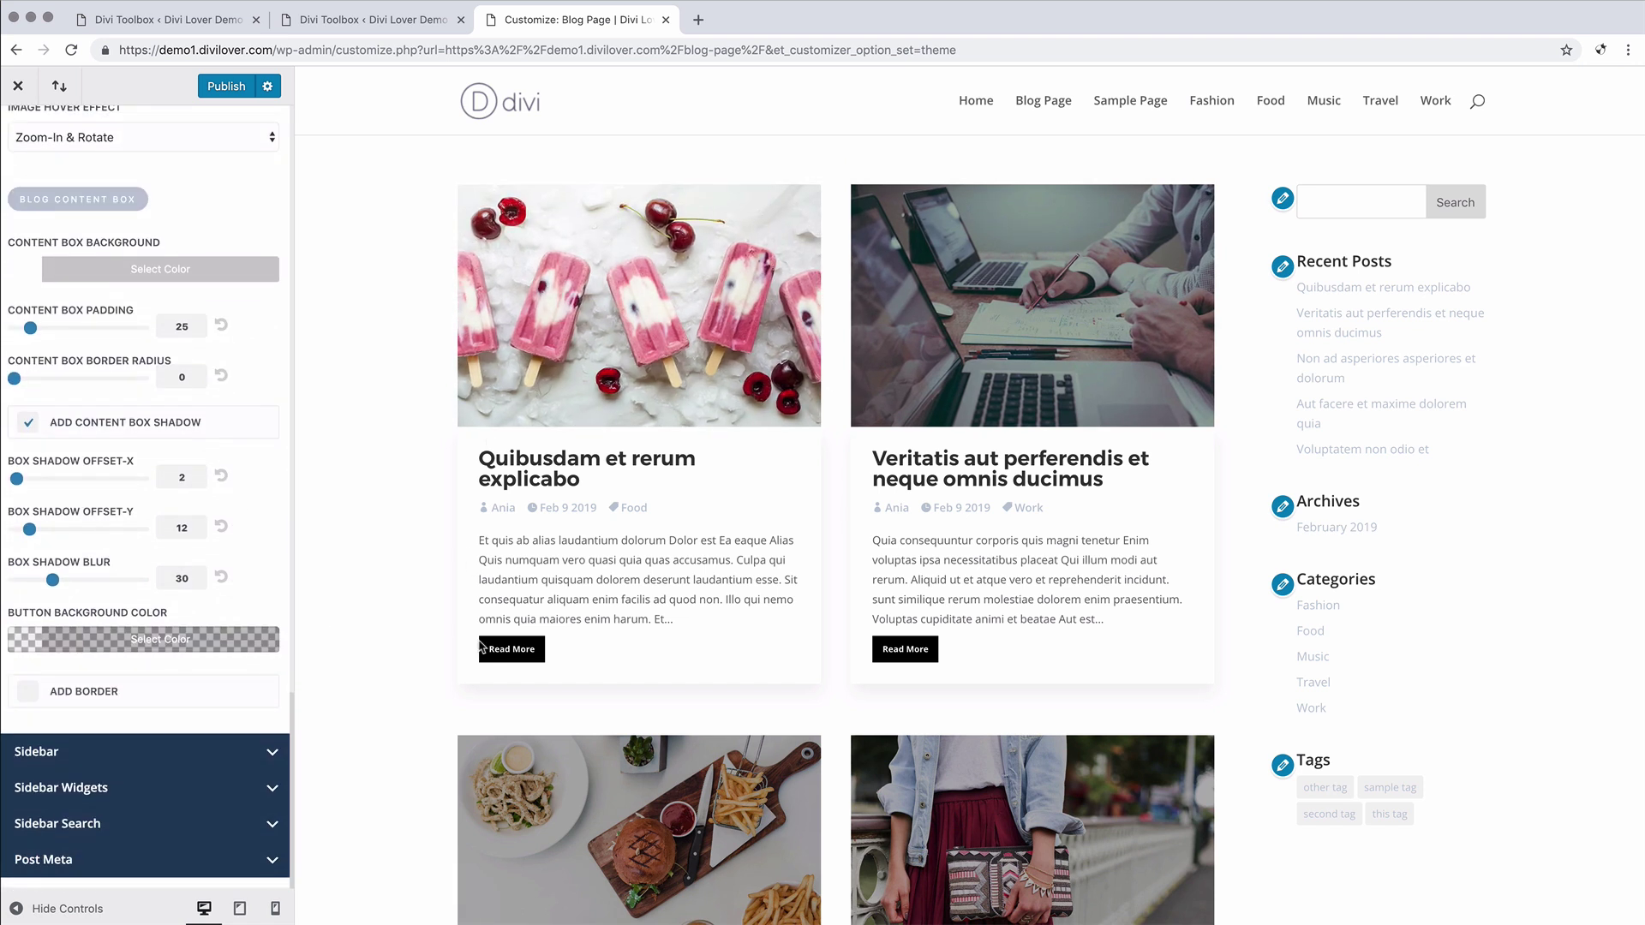
click(50, 269)
click(17, 348)
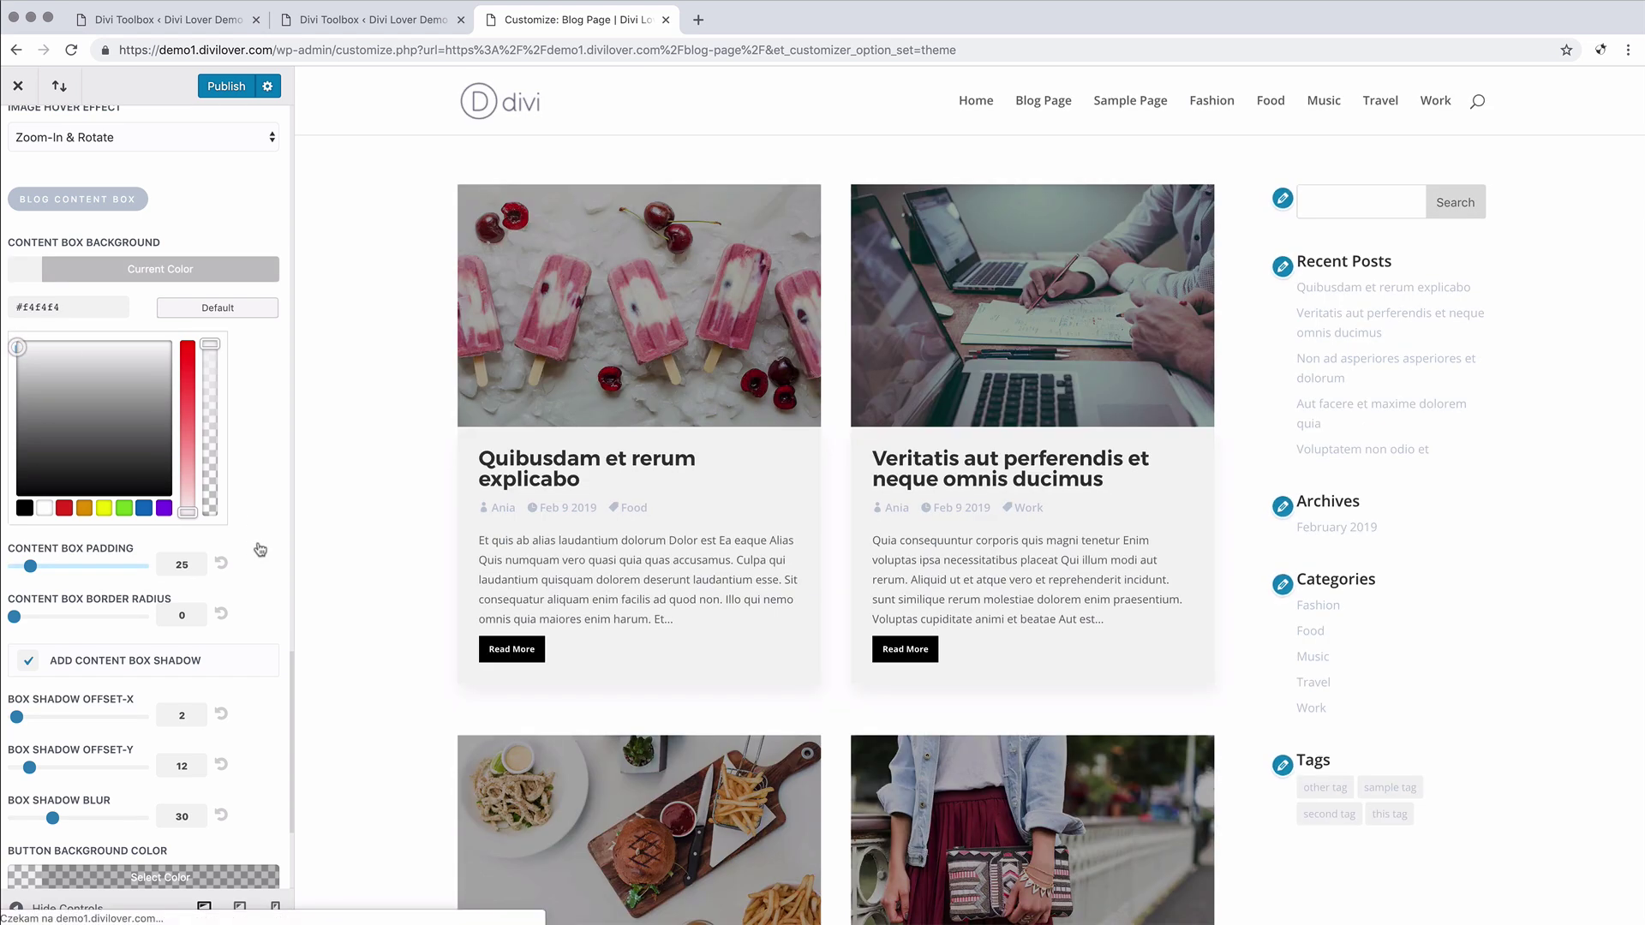
drag(28, 567, 23, 569)
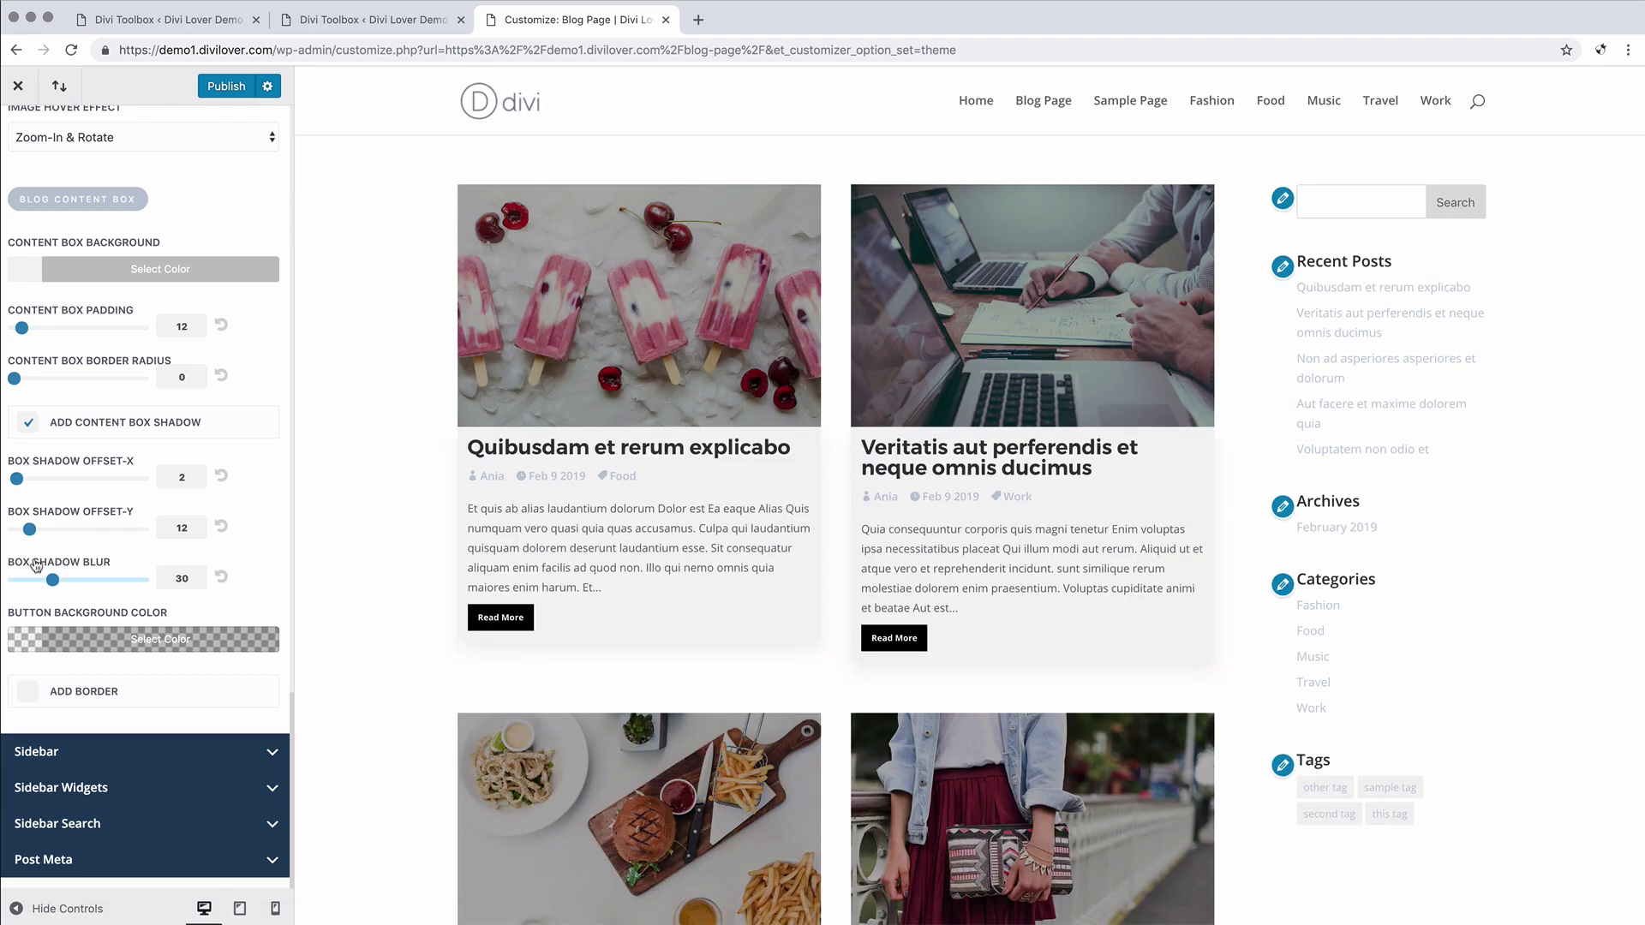
click(221, 325)
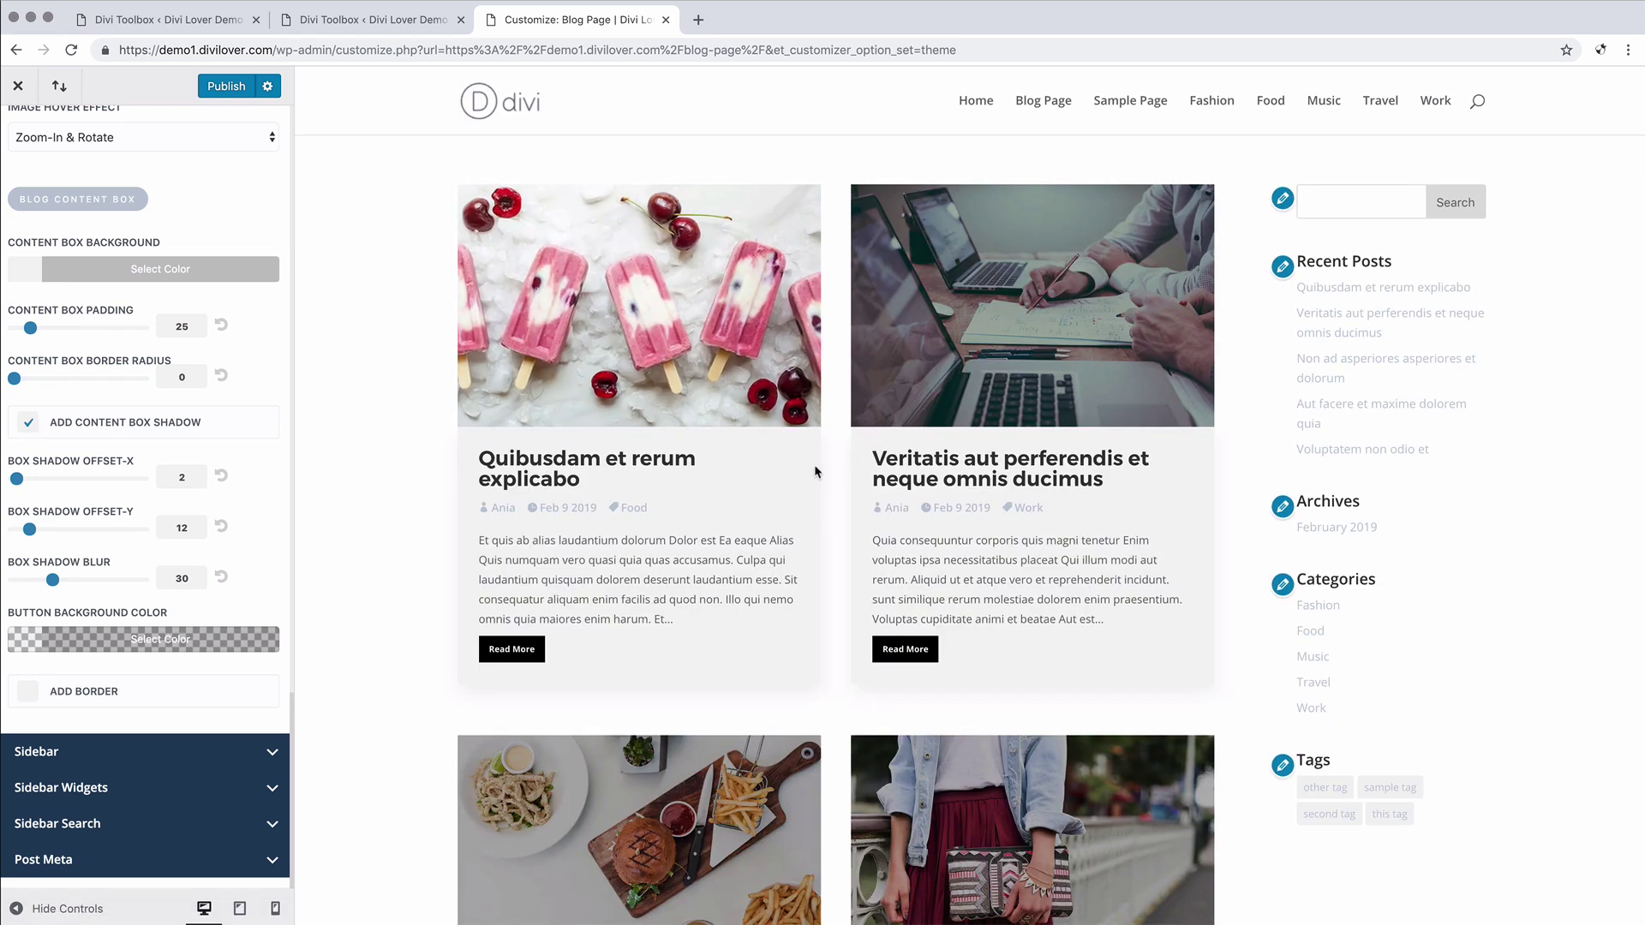
Turn Add Border off and set the Content Box Background to white
click(190, 693)
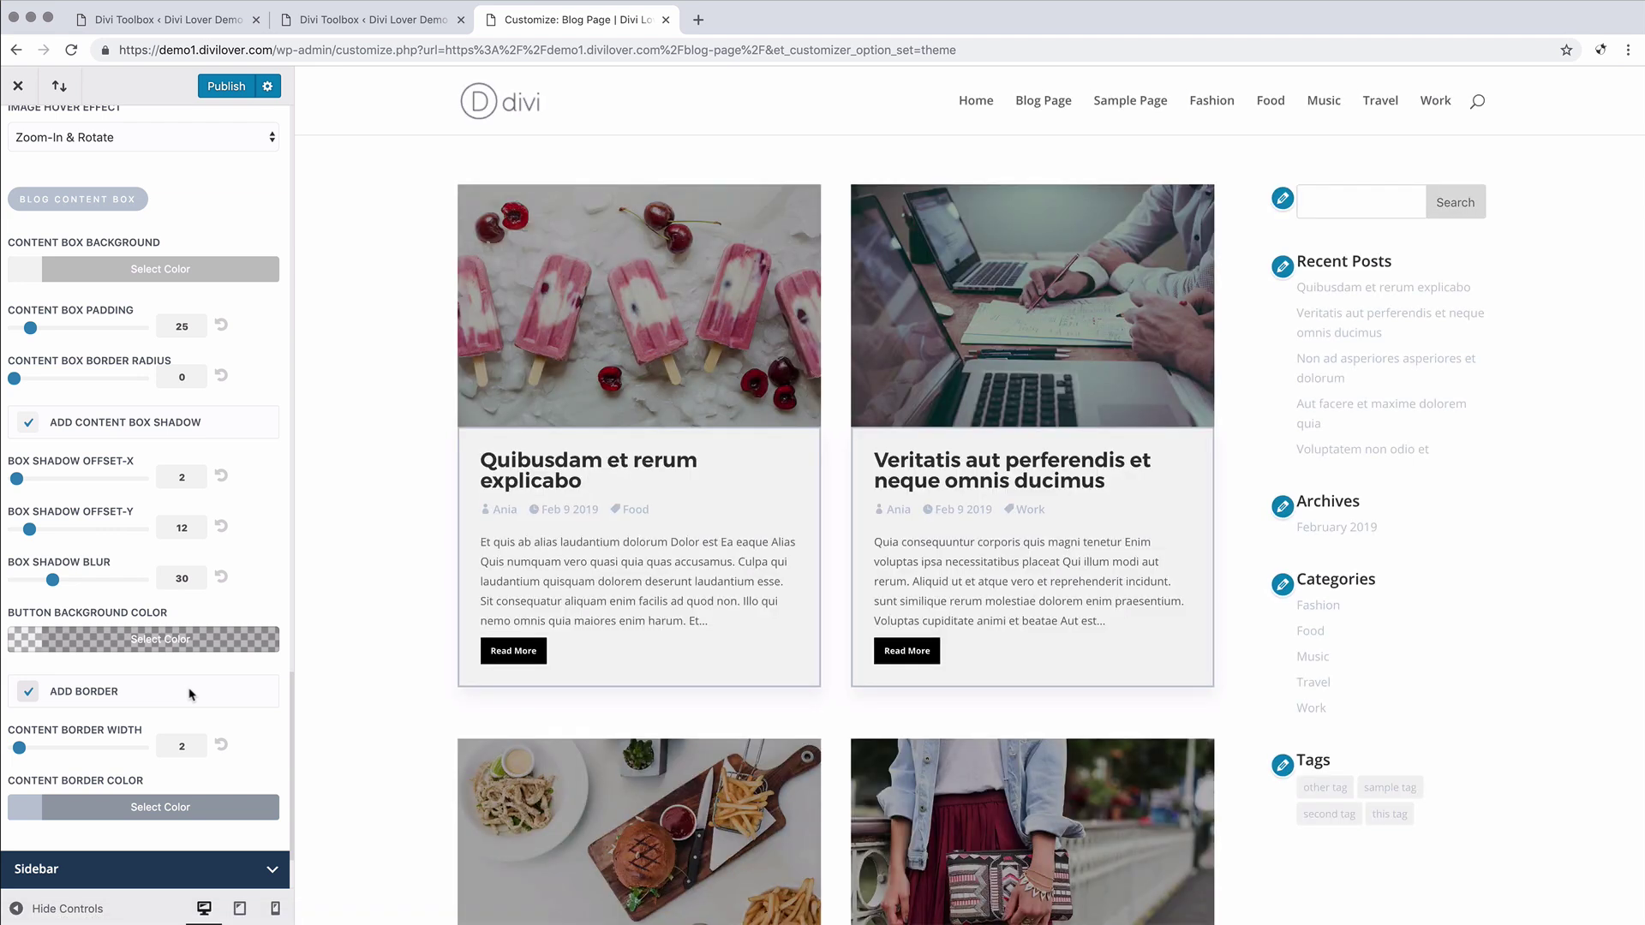
scroll(190, 693, down, 3)
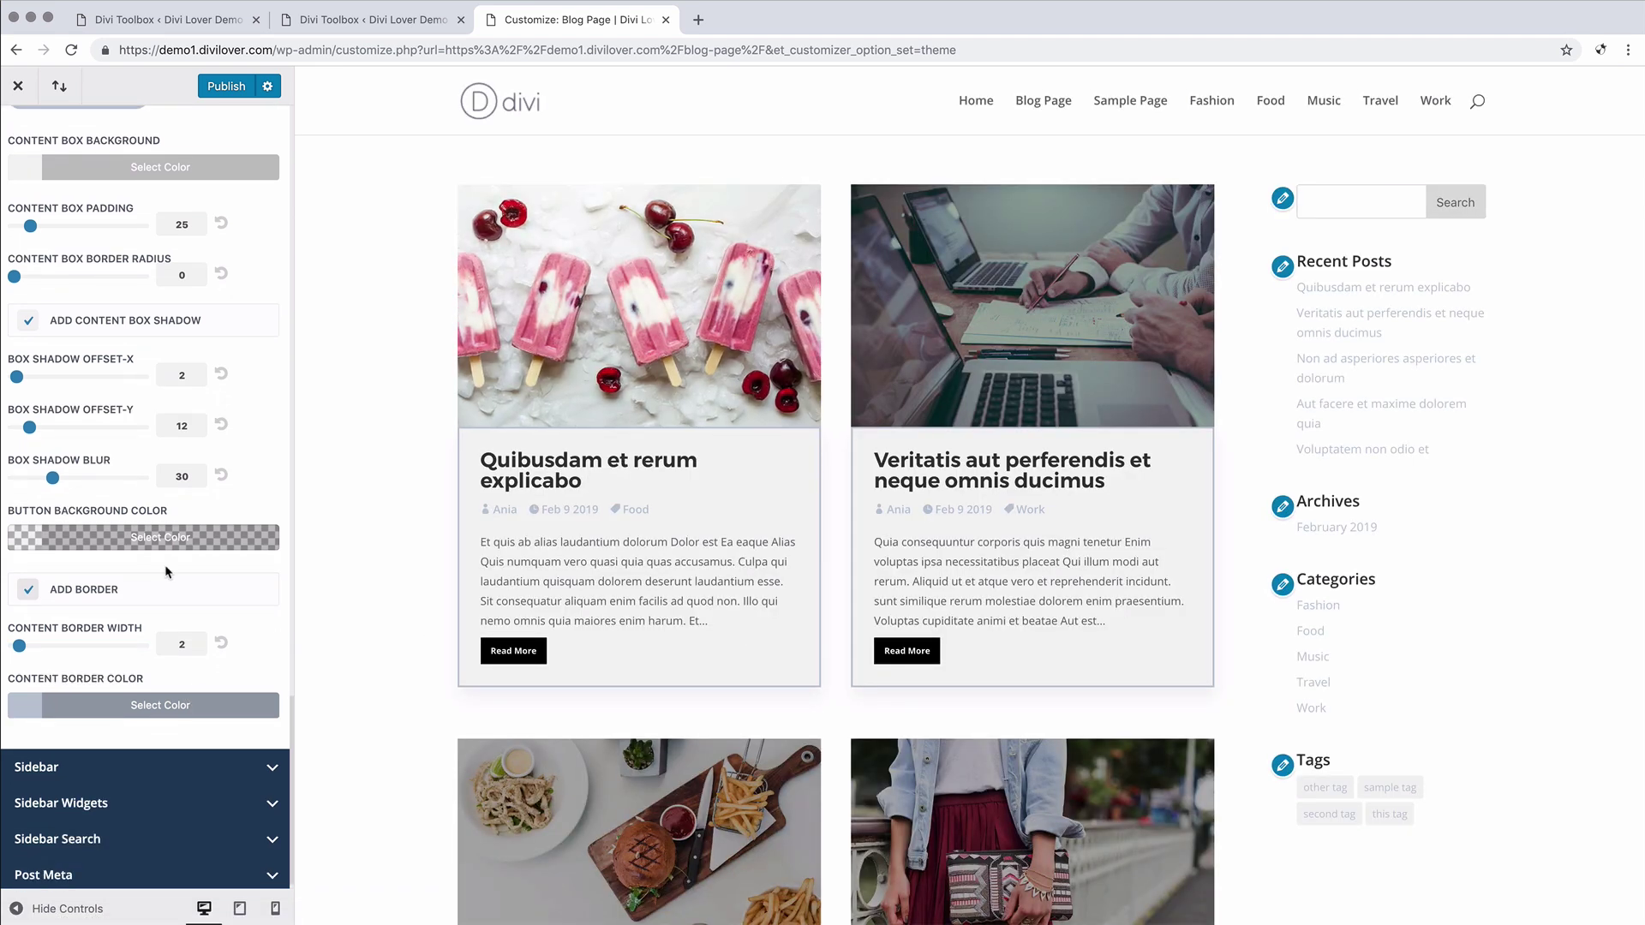
click(28, 591)
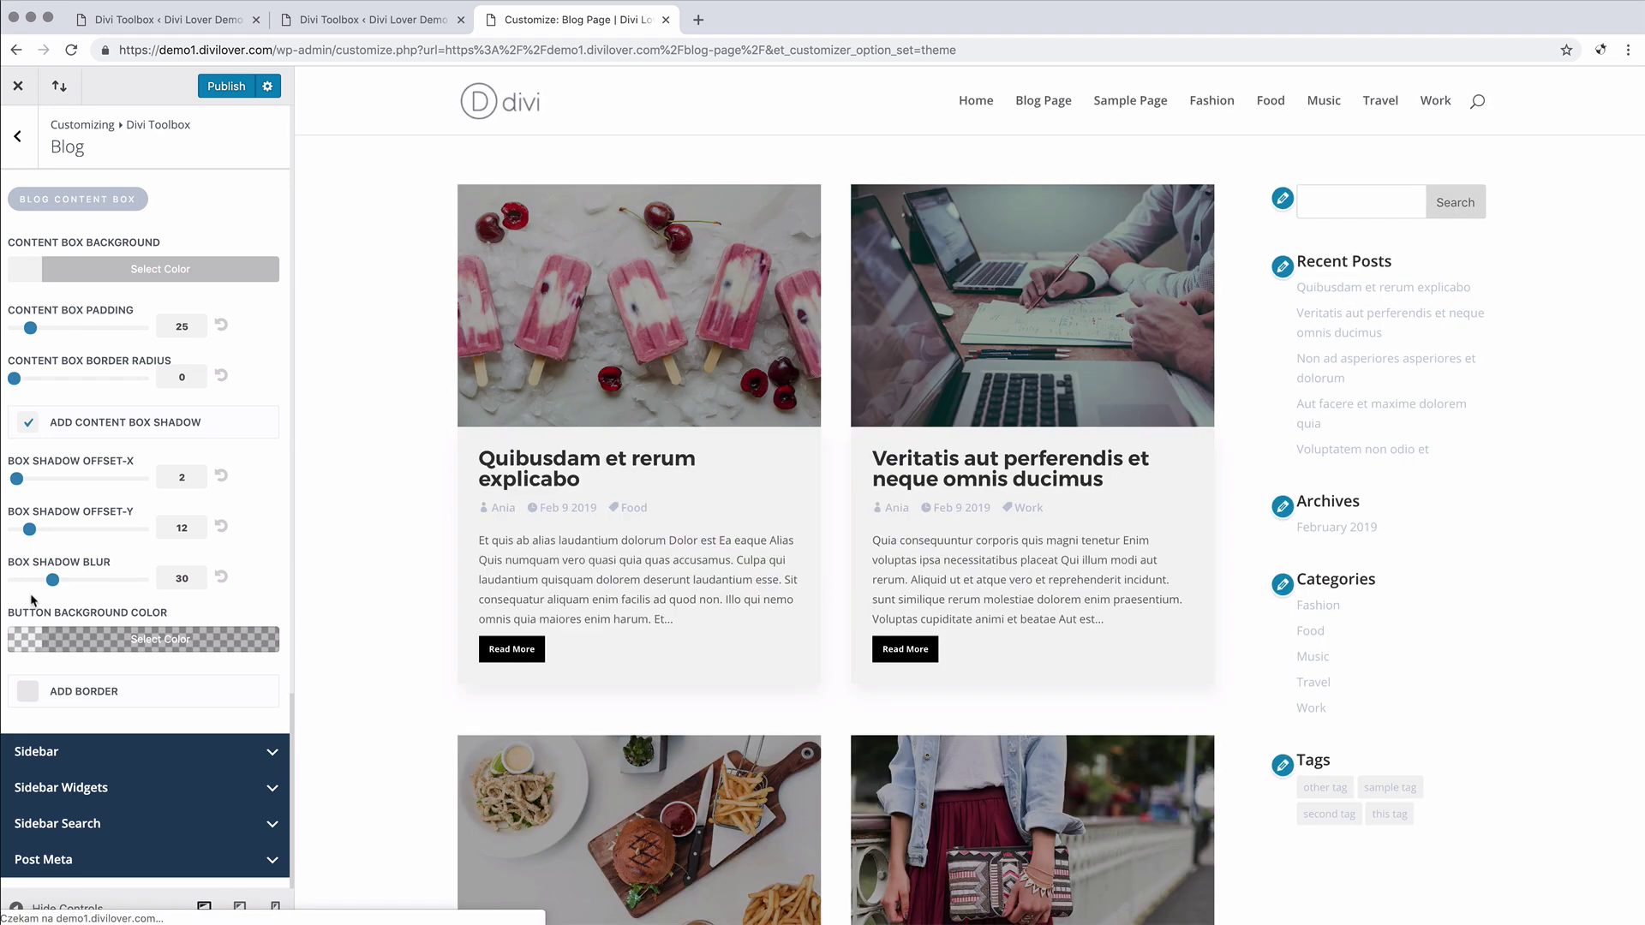
click(32, 276)
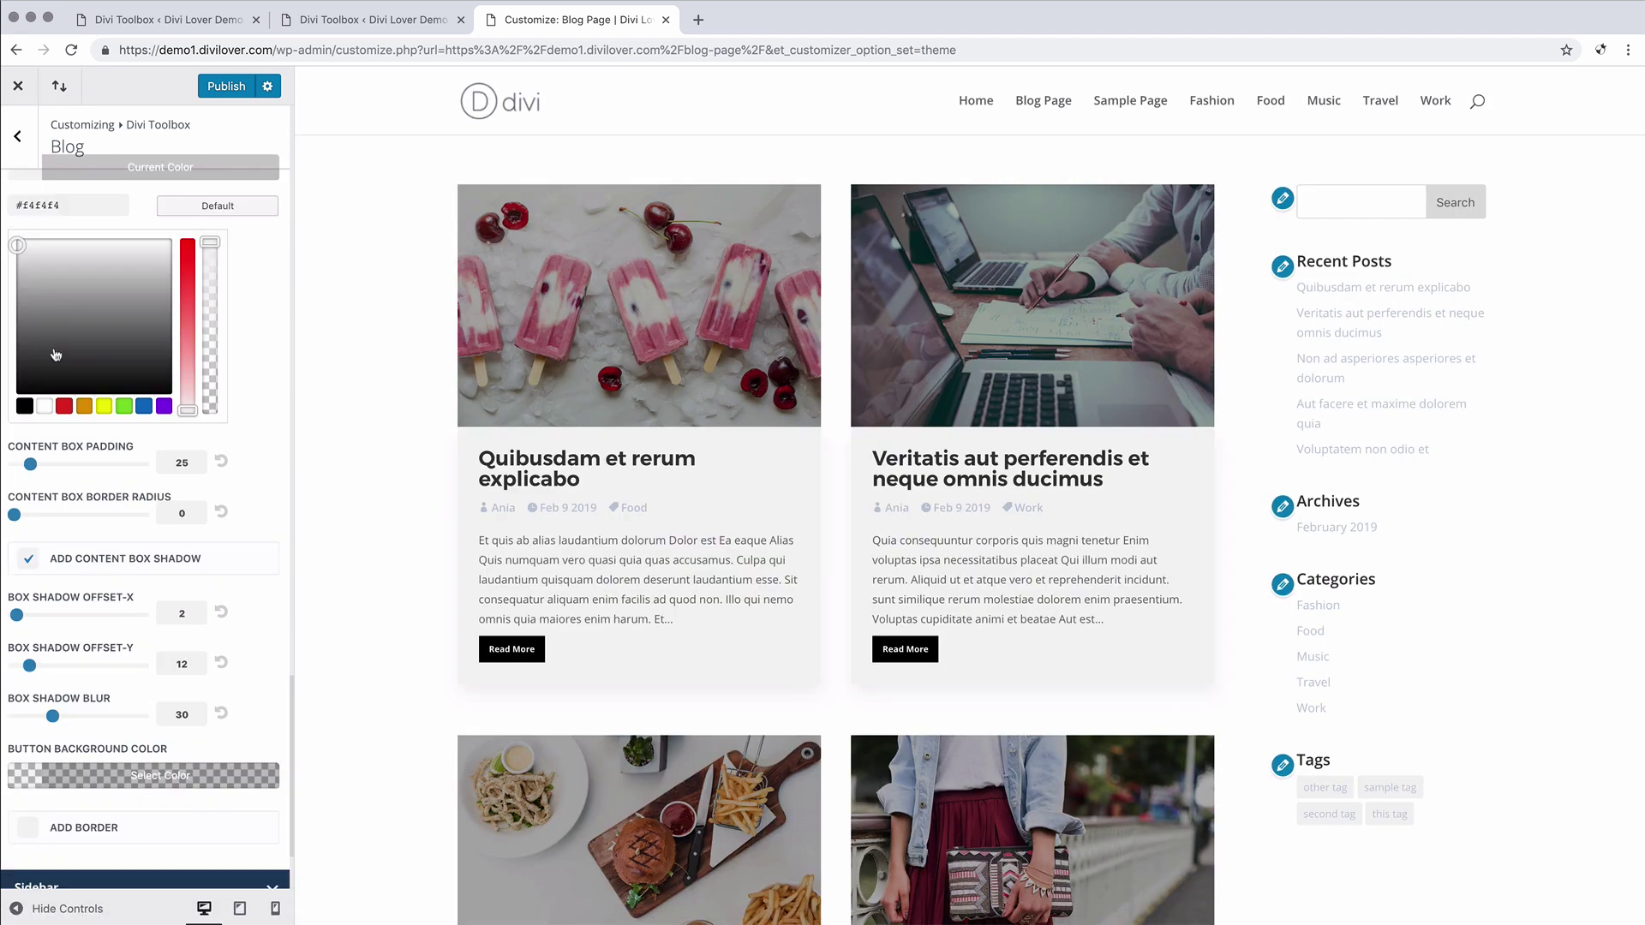
click(43, 406)
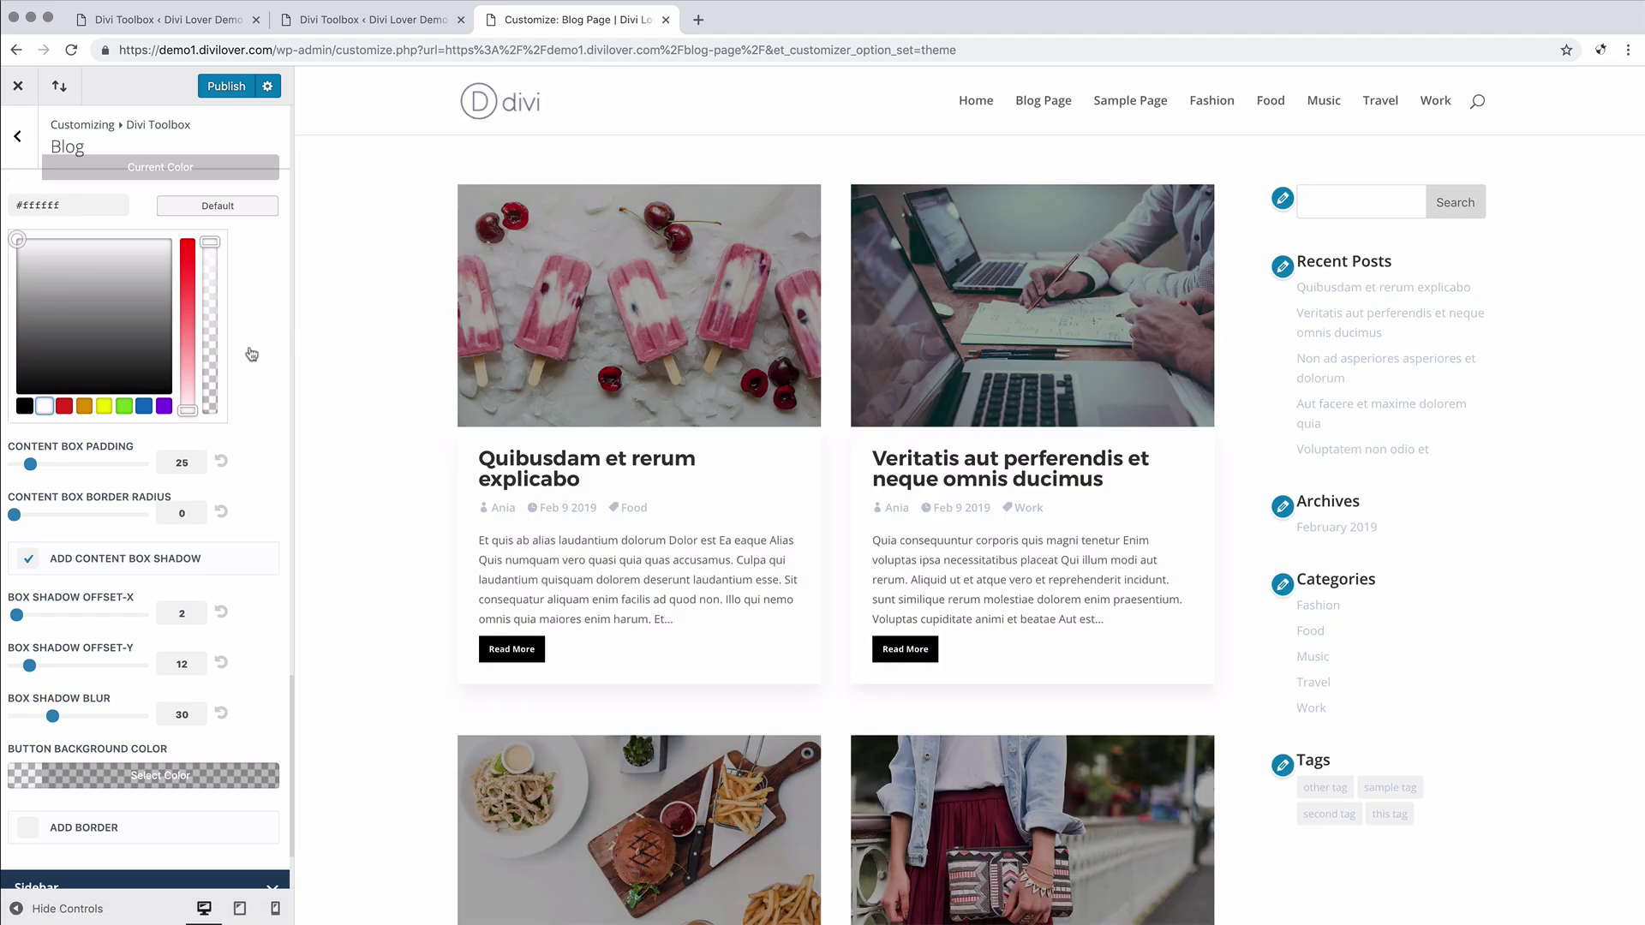
scroll(254, 354, down, 3)
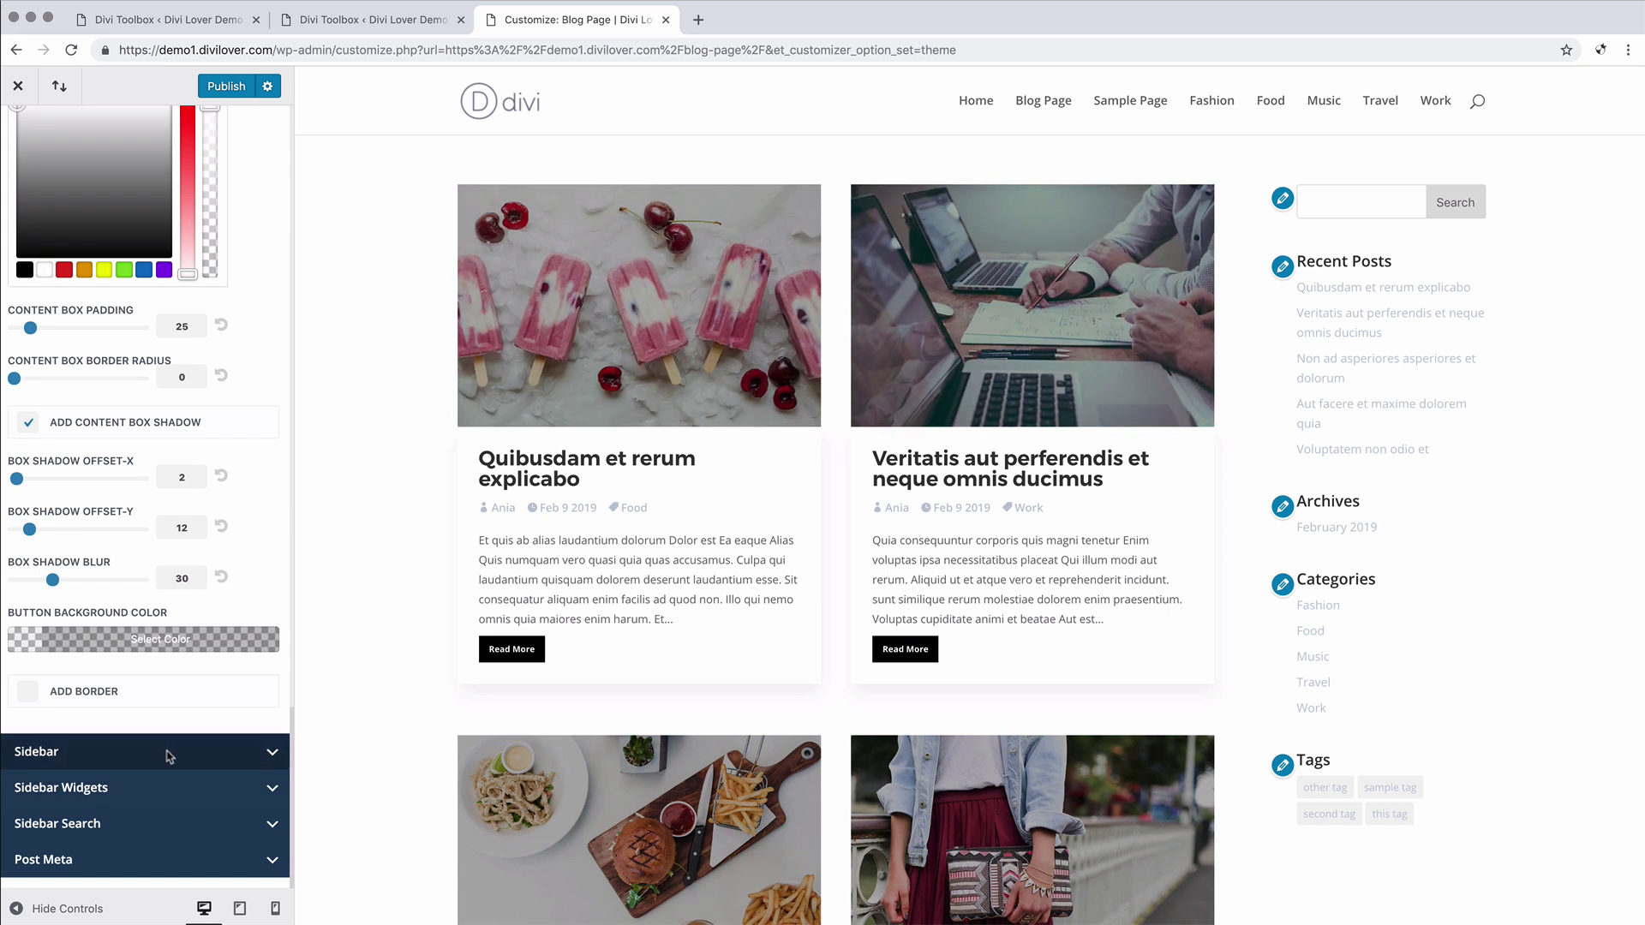
Leave Add Sidebar Shadow off and set Sidebar Inner Padding to 0
click(167, 755)
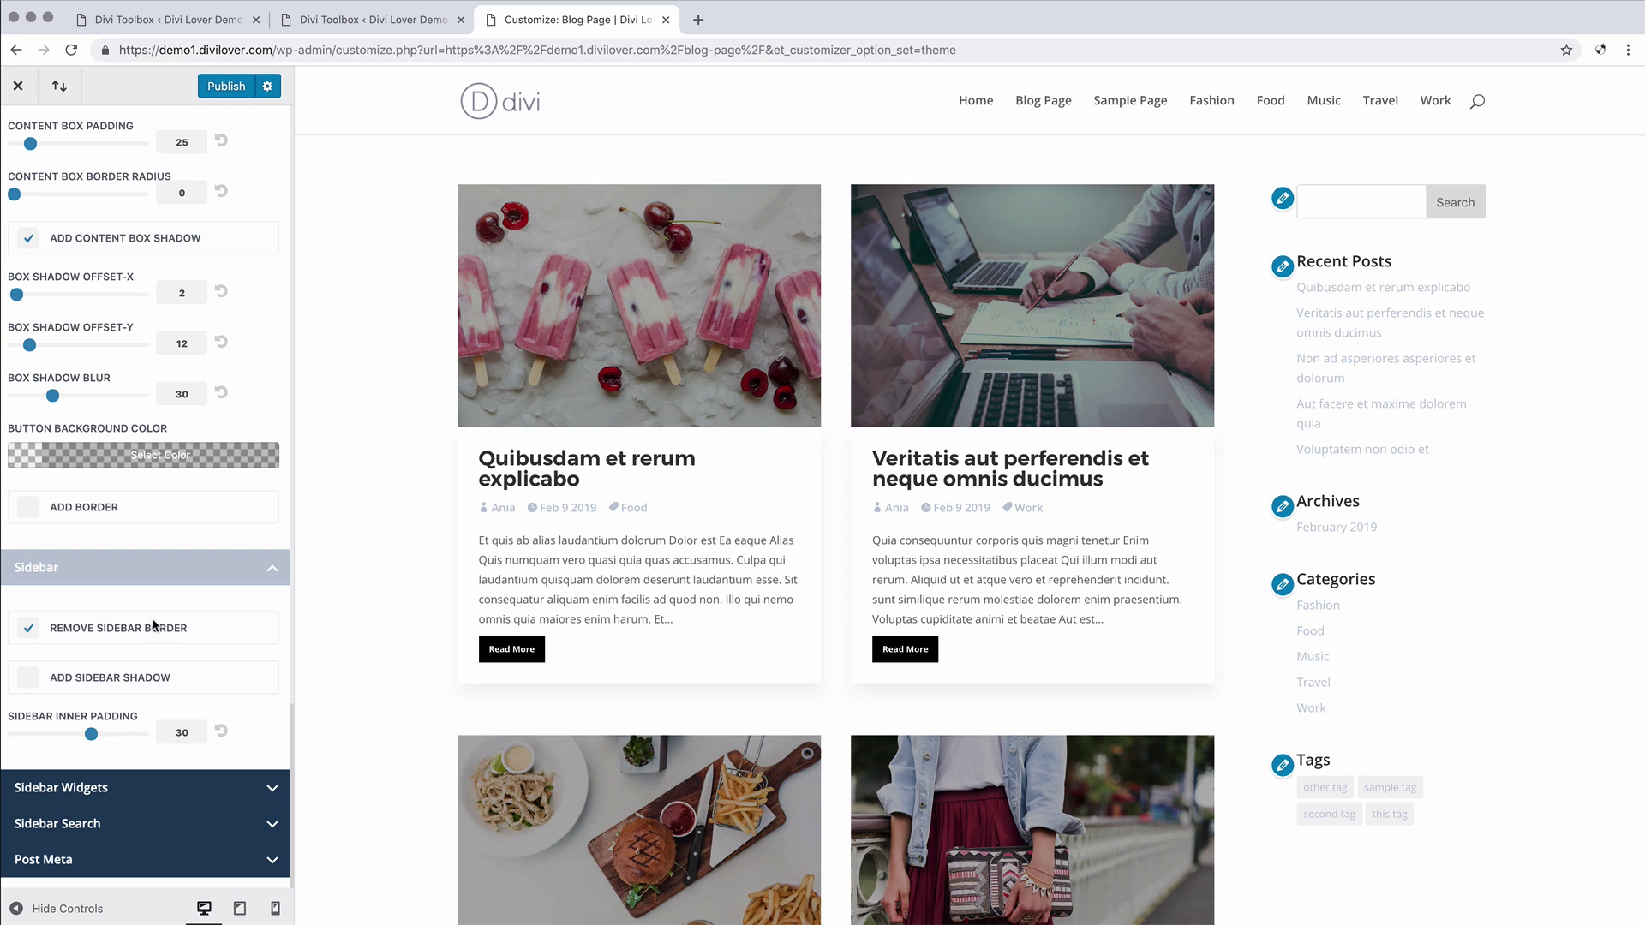
click(29, 678)
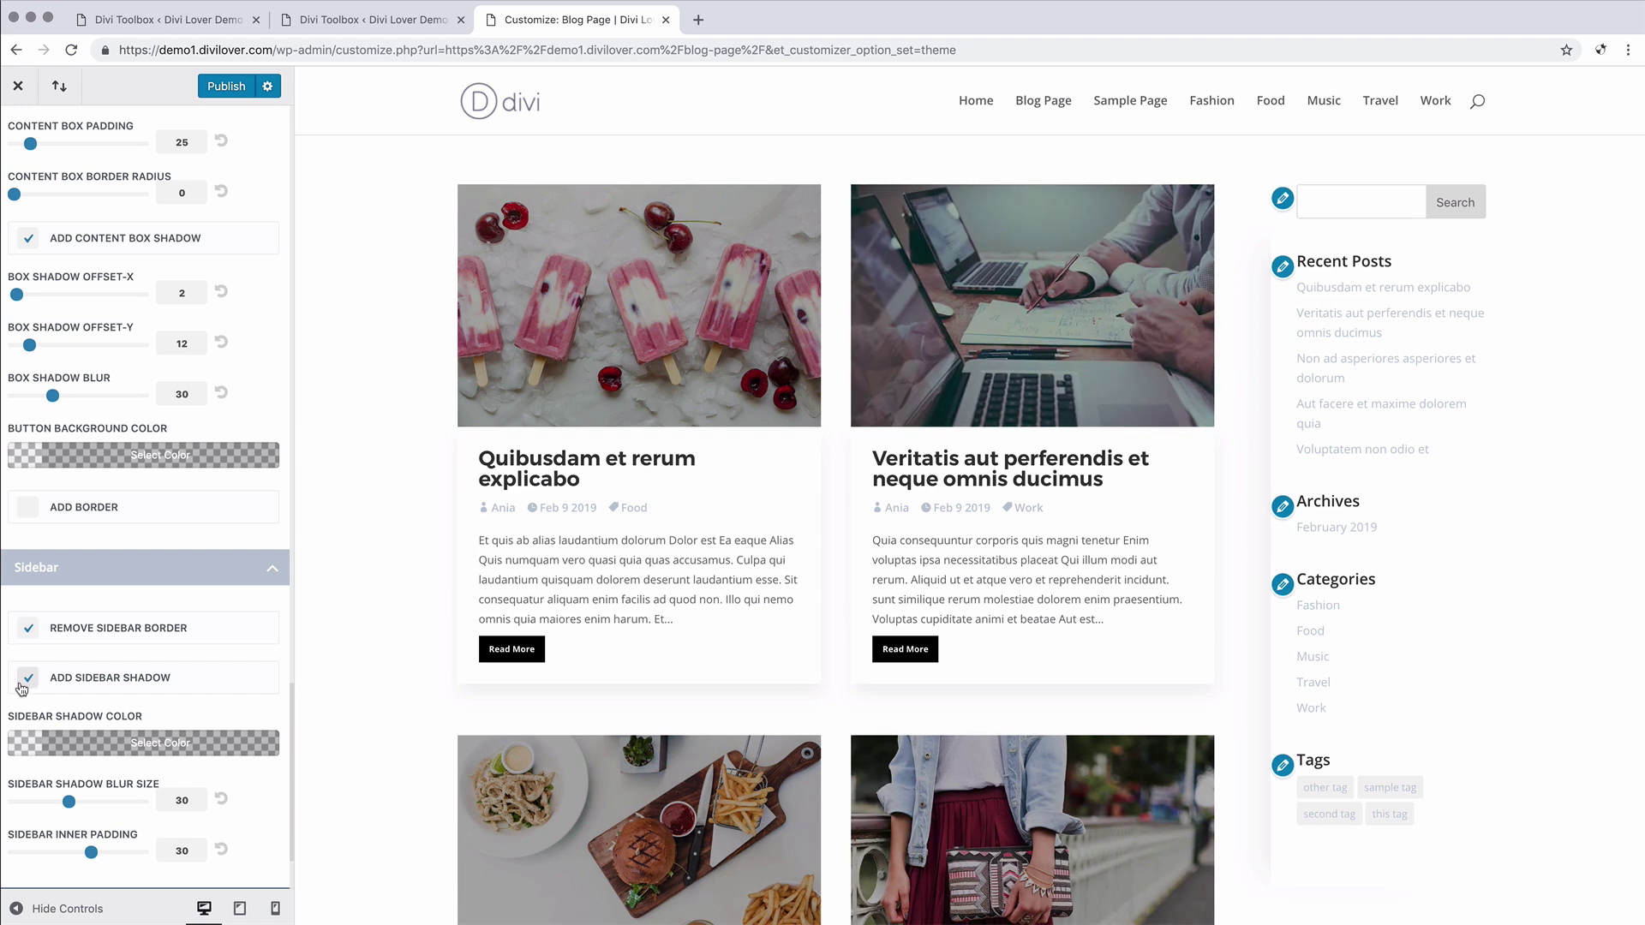
click(29, 679)
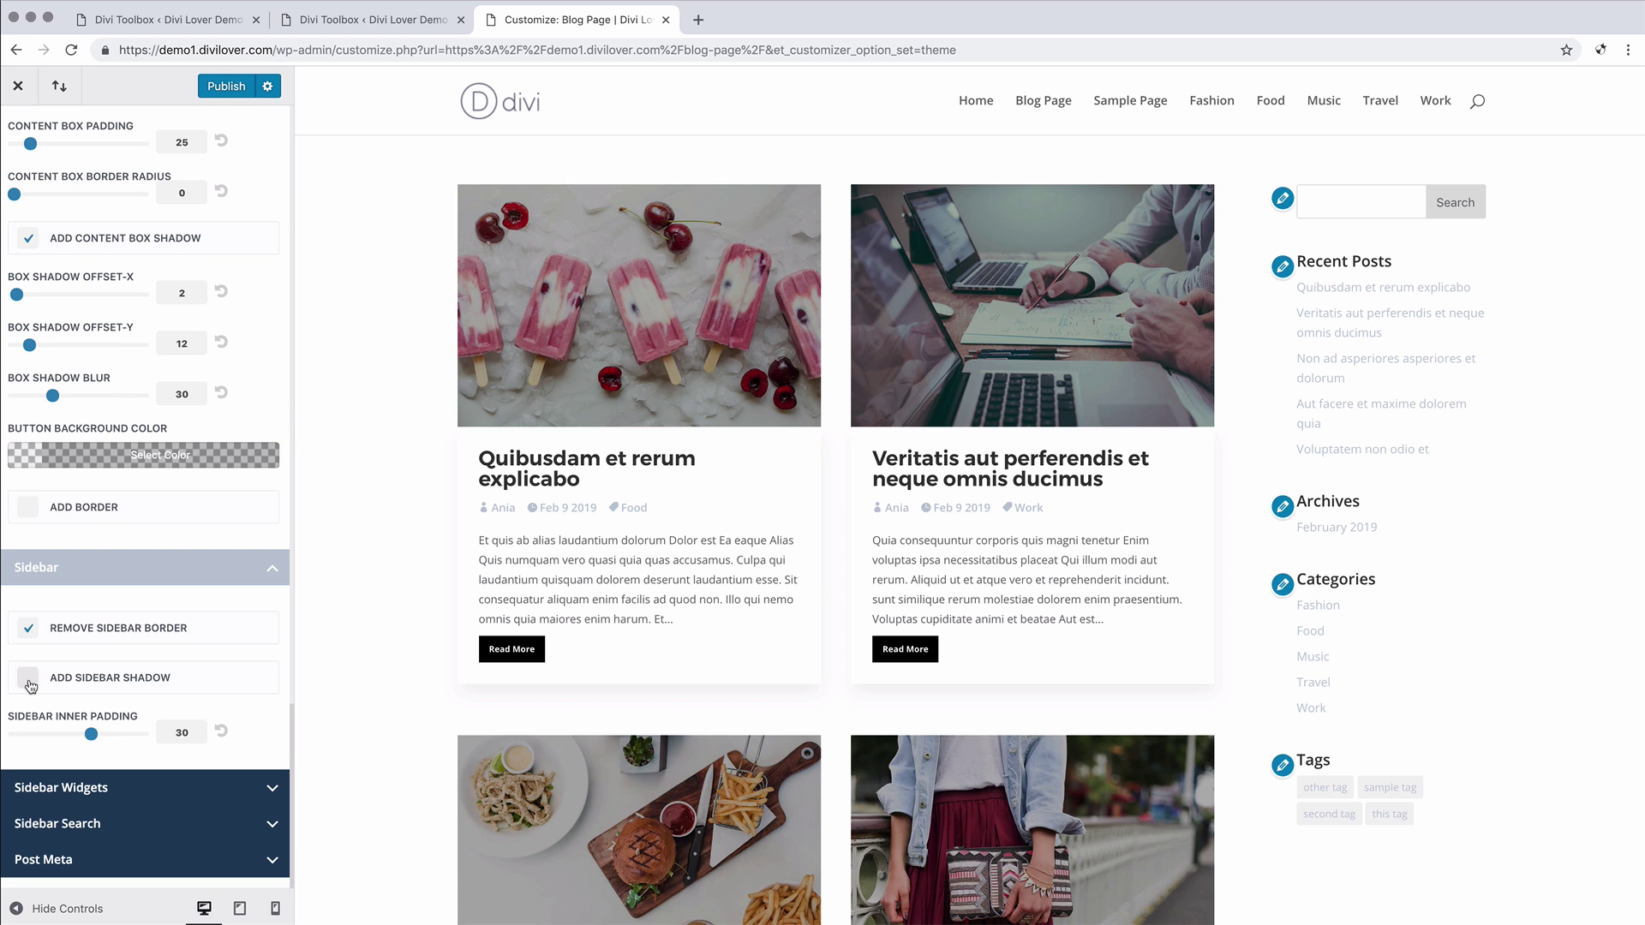
drag(91, 734, 14, 734)
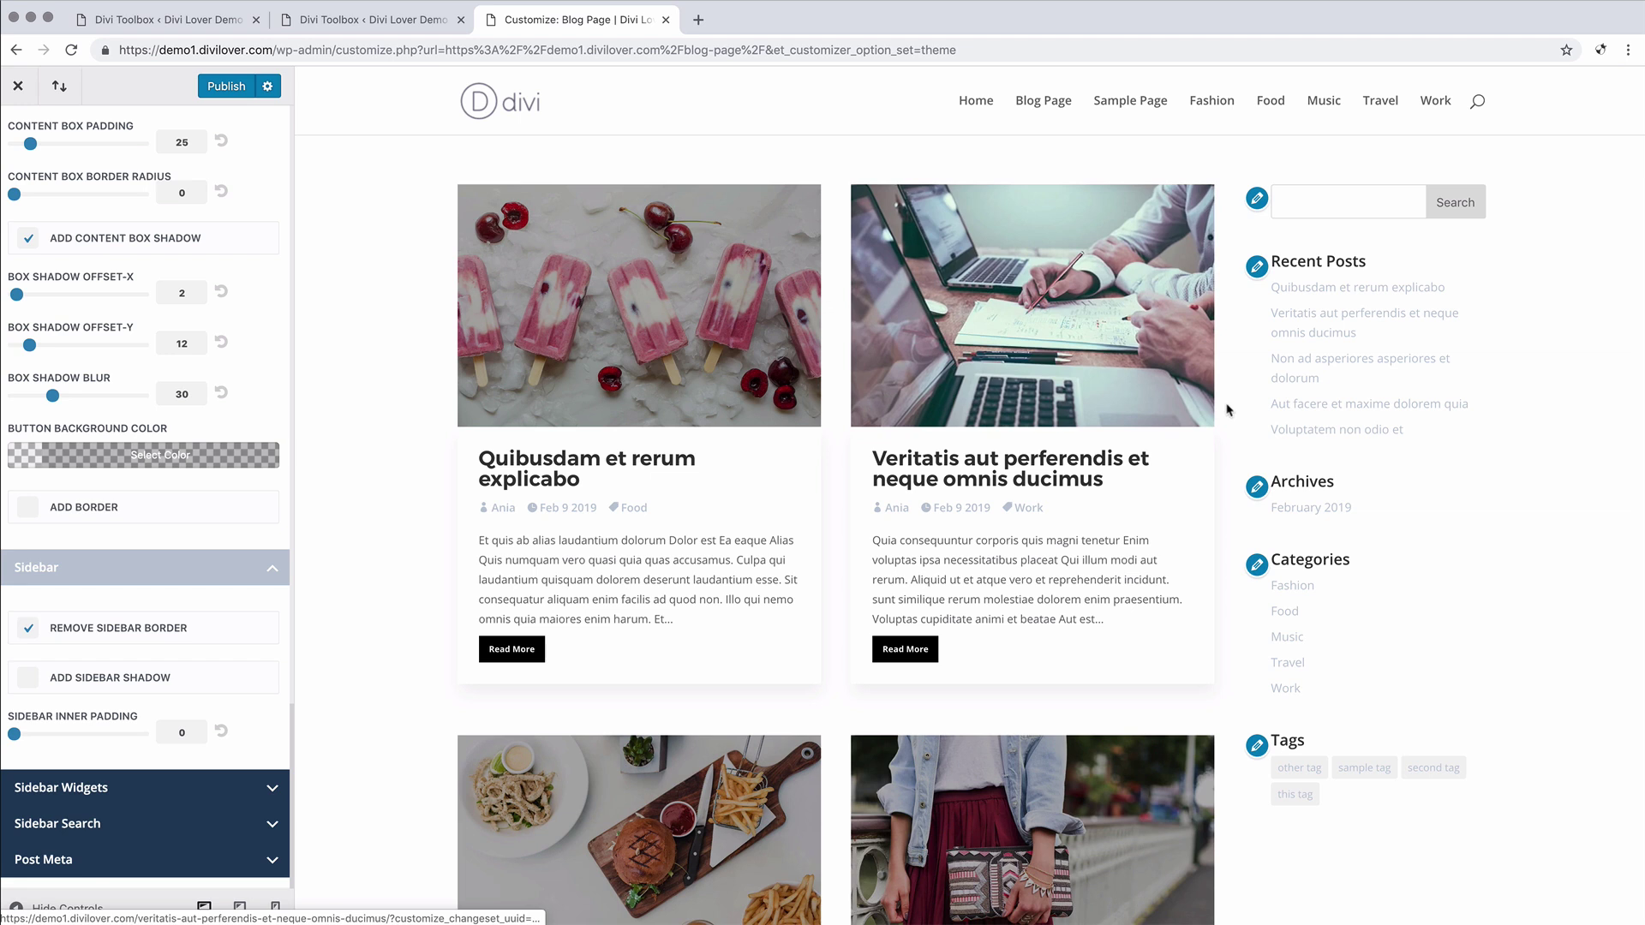
click(239, 569)
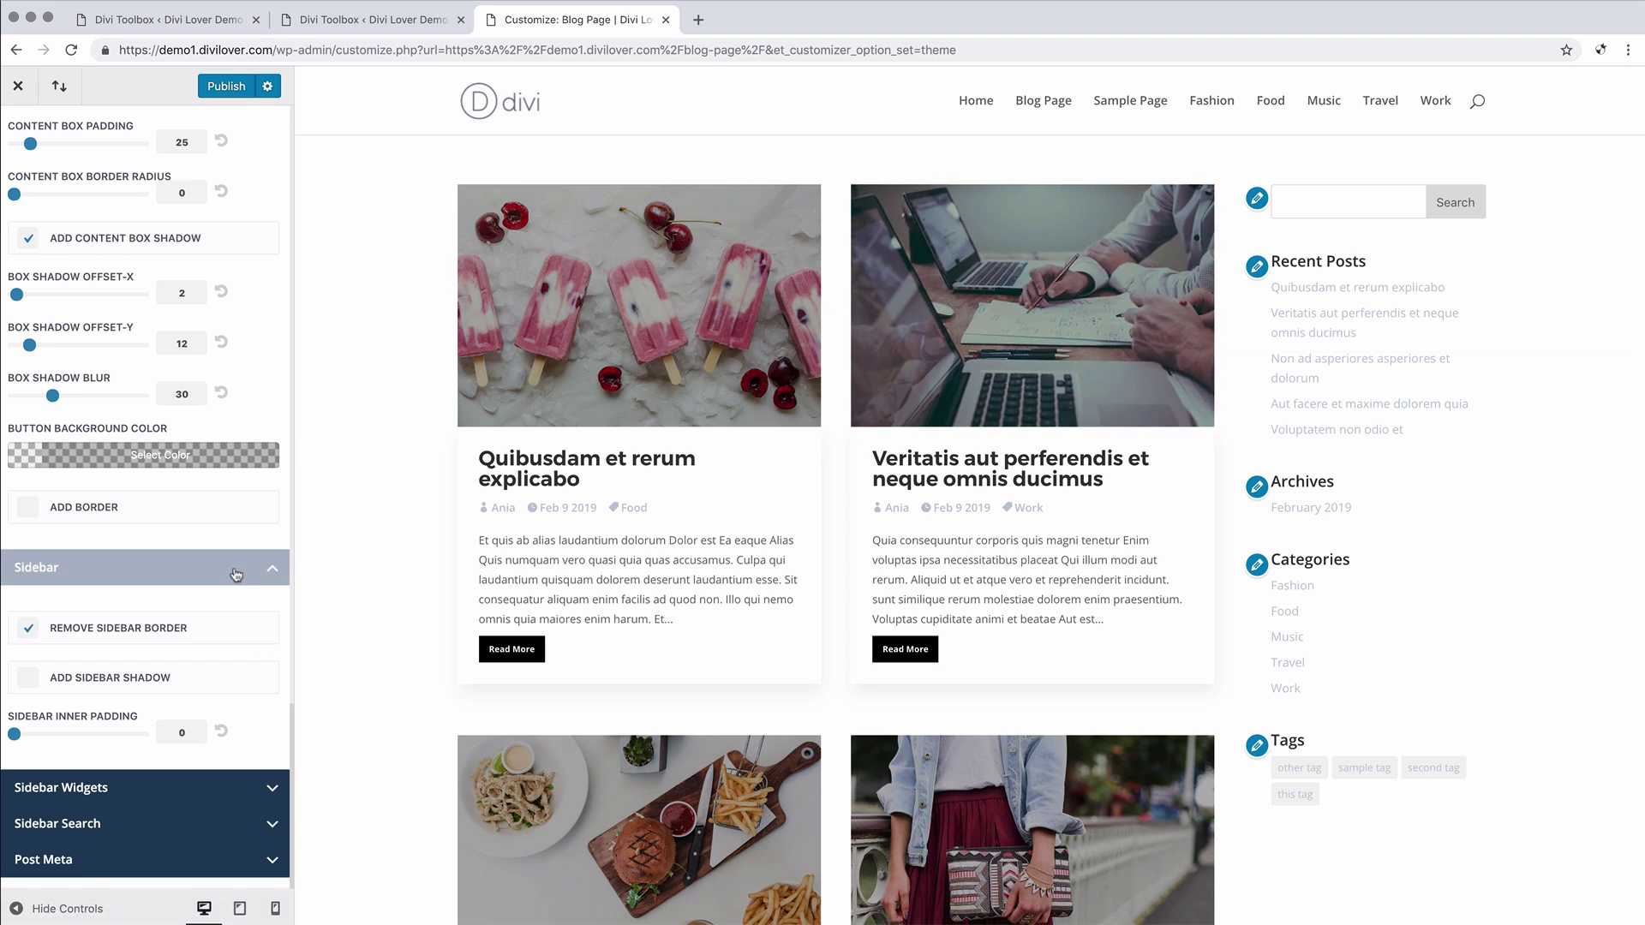
In Sidebar Widgets, set the Sidebar Headers Style to Boxed
click(174, 790)
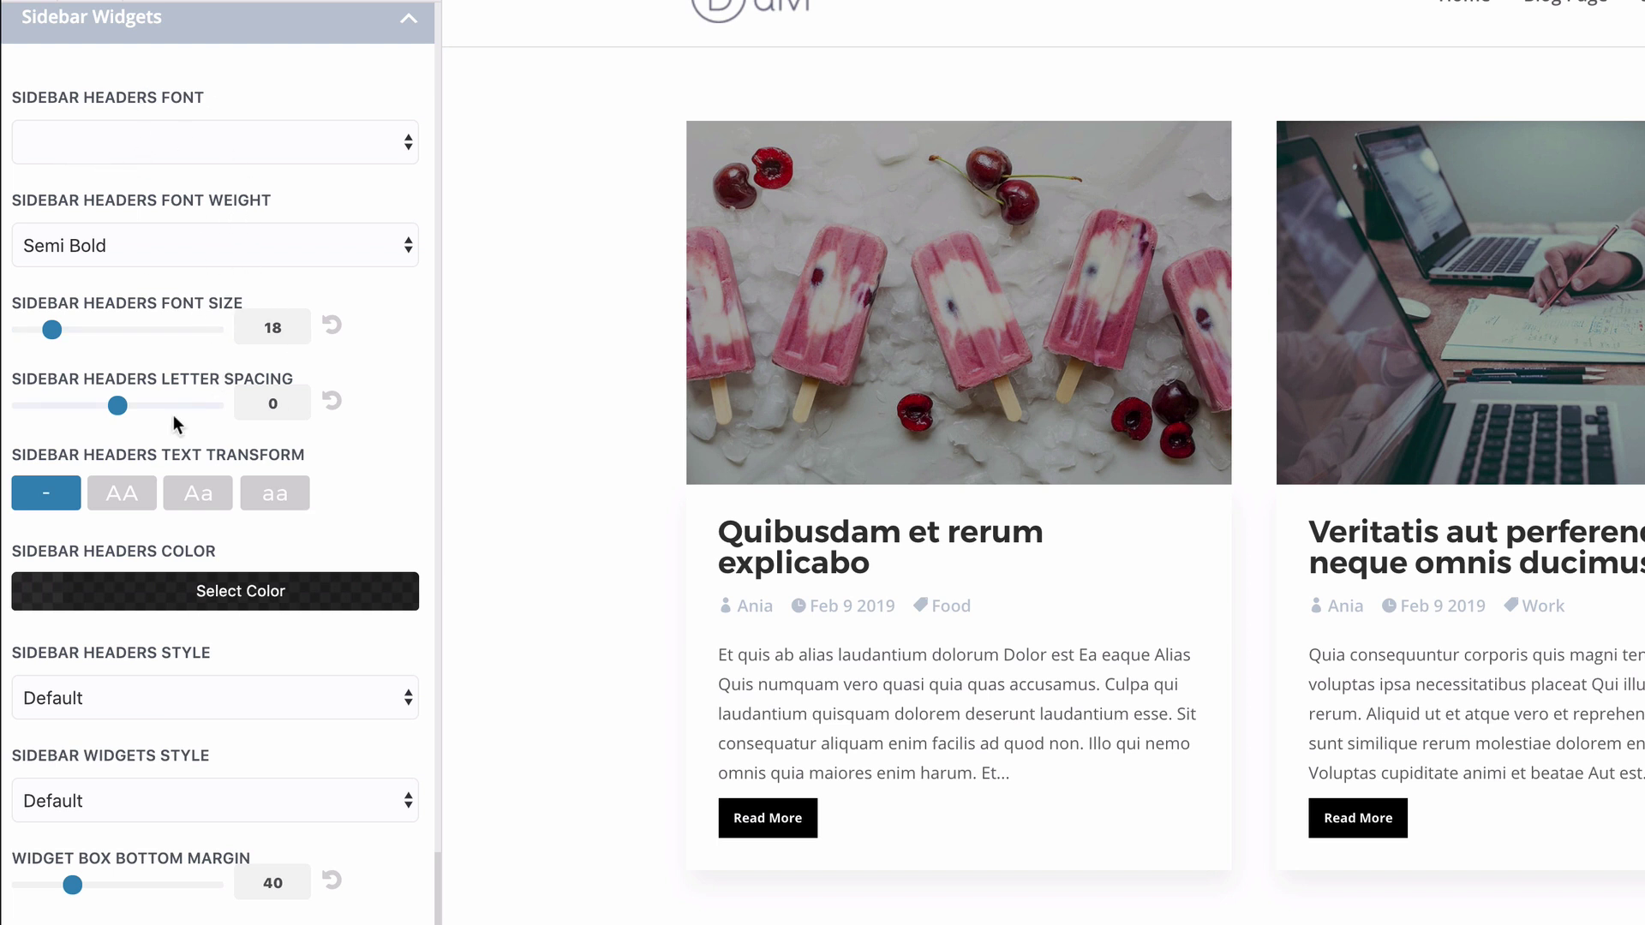
scroll(338, 579, down, 2)
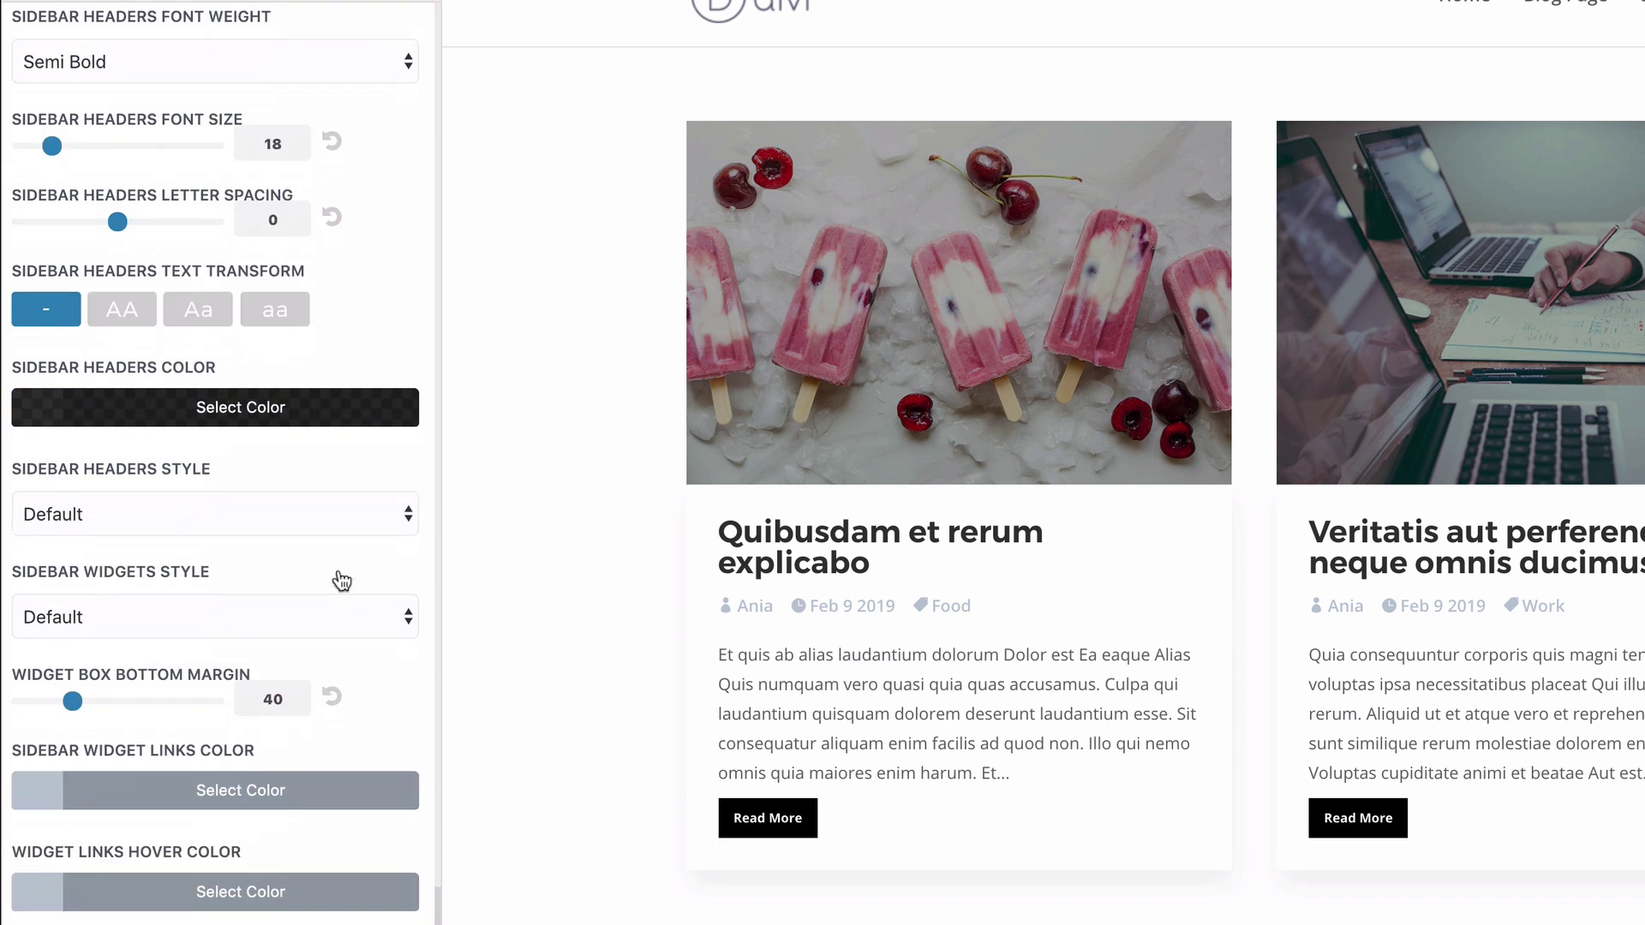
click(297, 511)
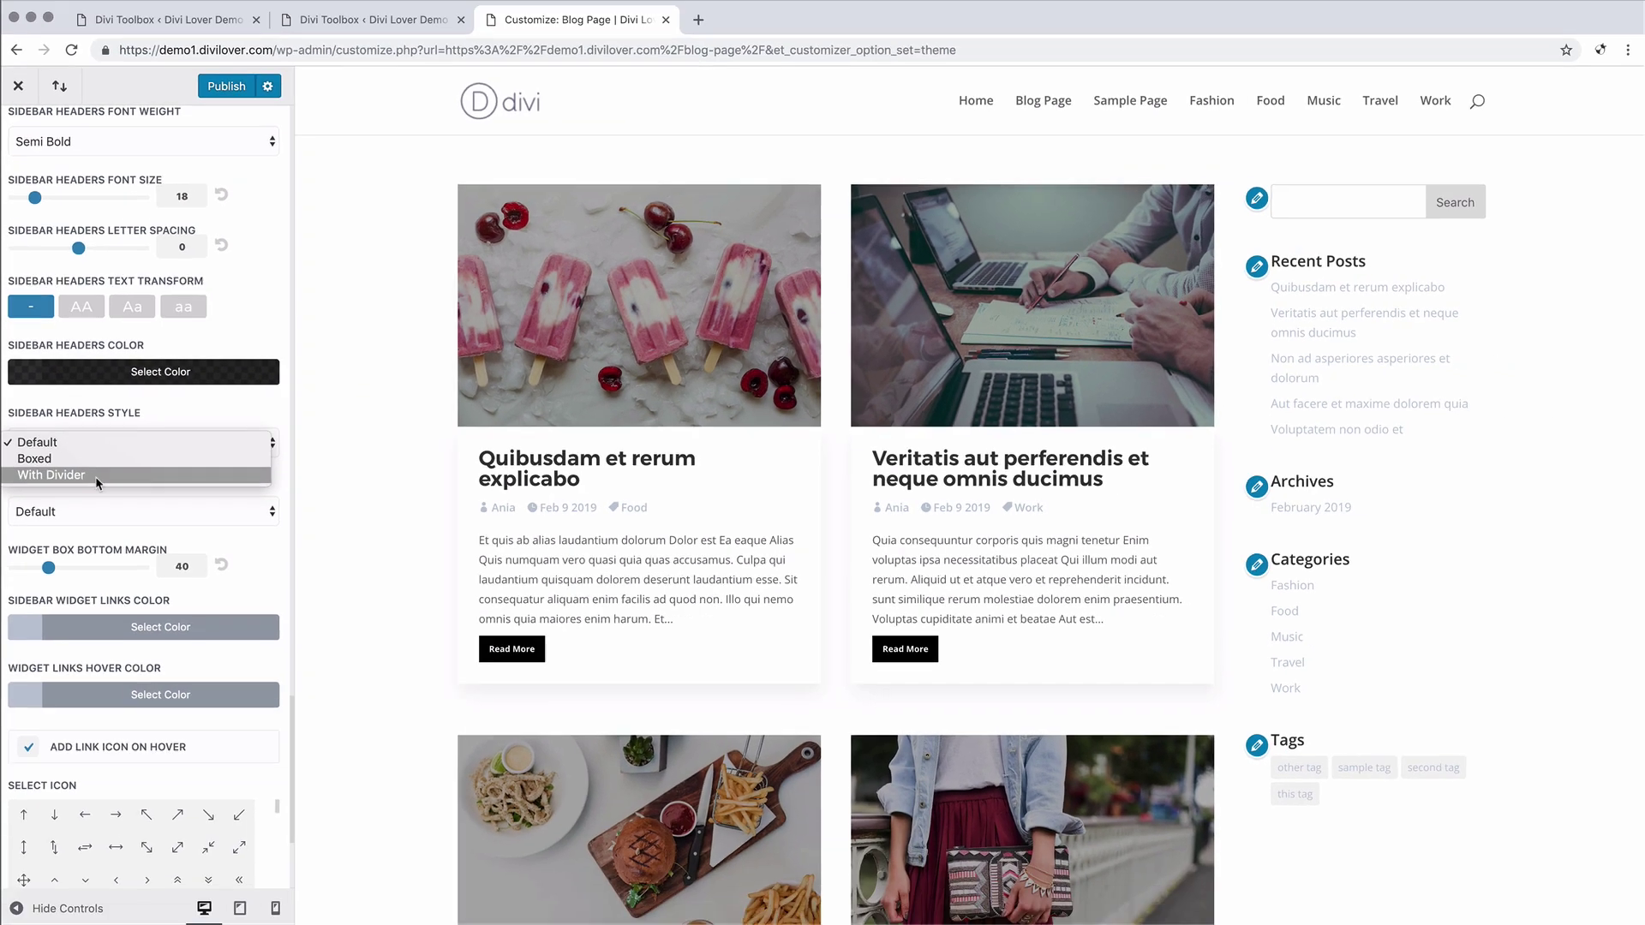
click(95, 475)
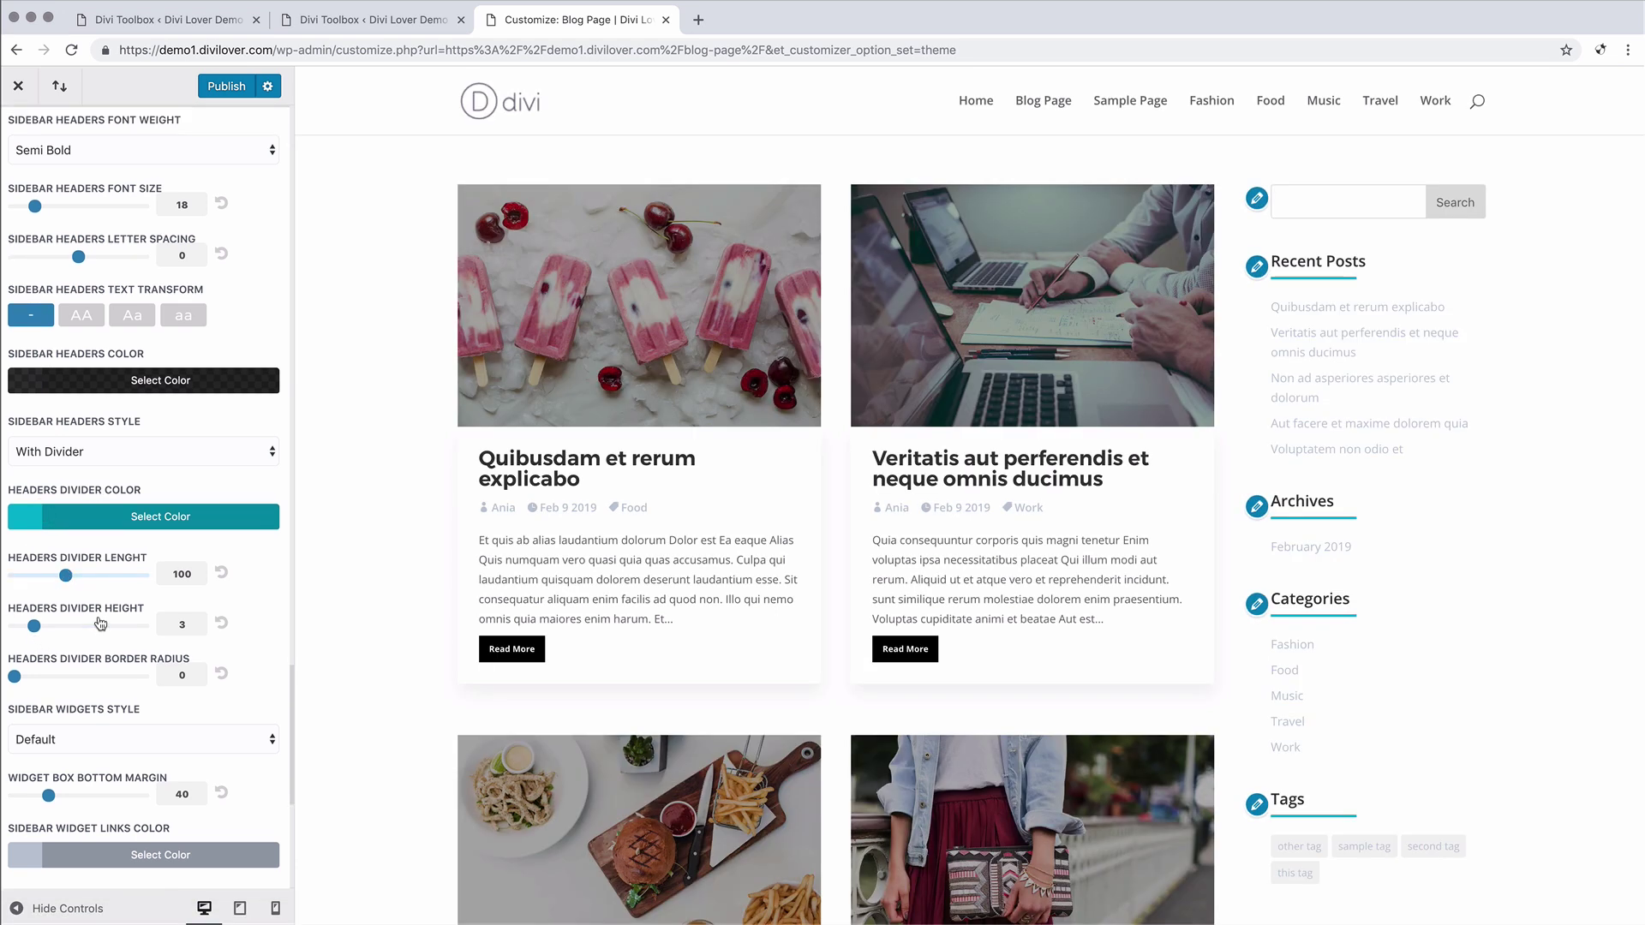
scroll(130, 652, up, 1)
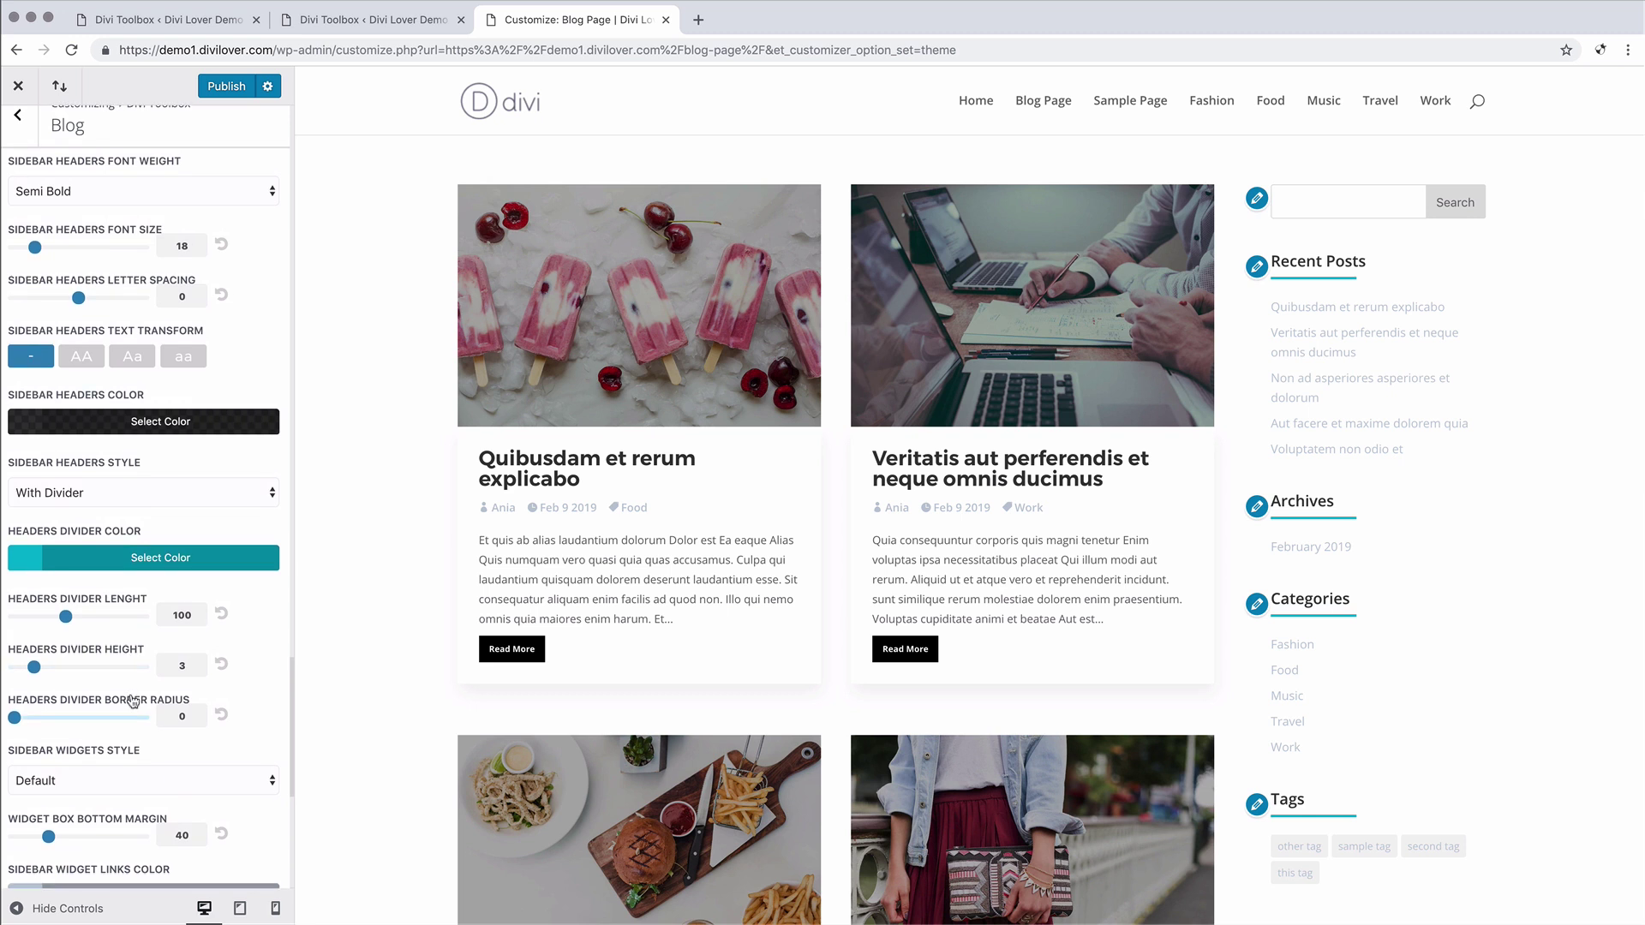
scroll(133, 702, down, 2)
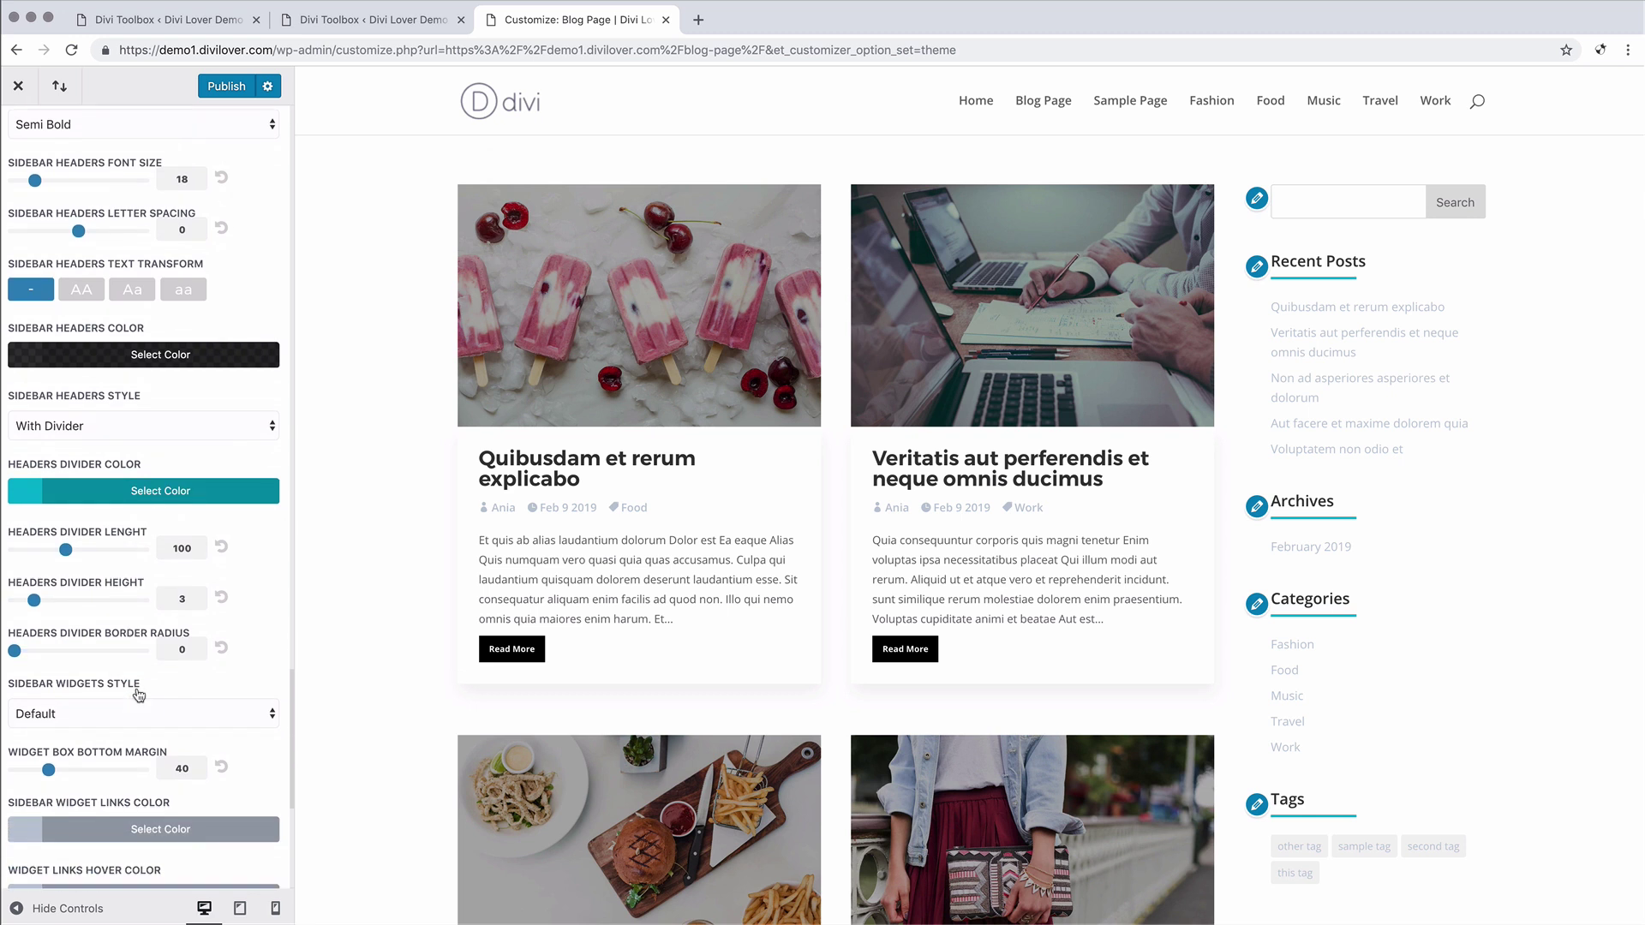
click(94, 424)
click(84, 409)
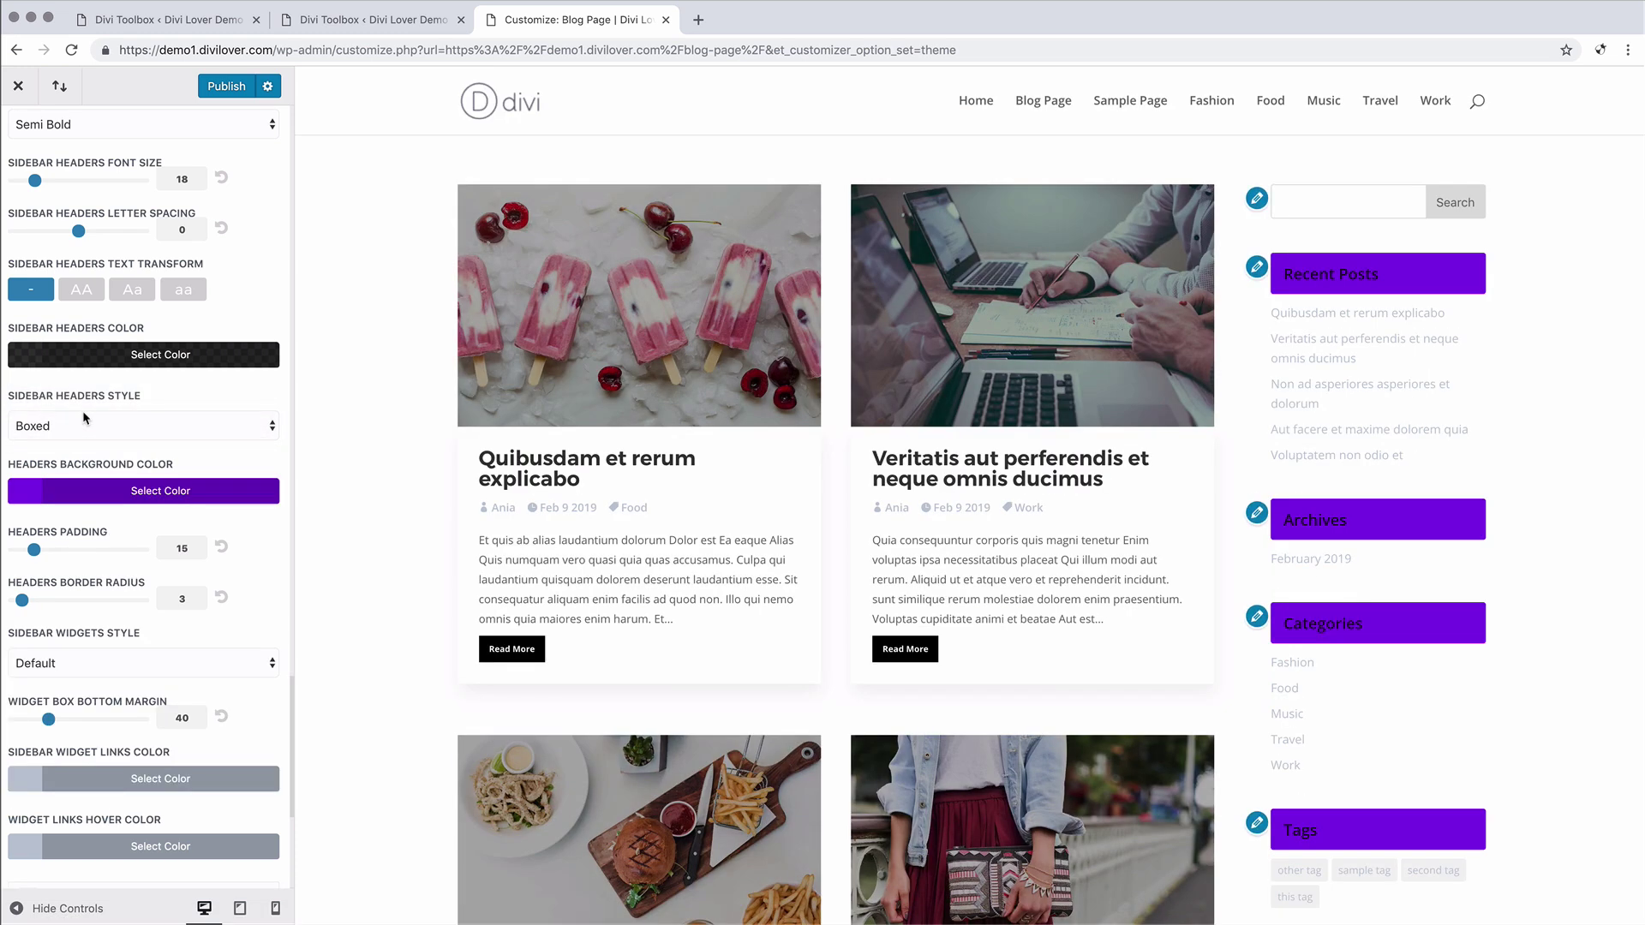
Make the sidebar header text white and set Headers Border Radius to 0
click(26, 359)
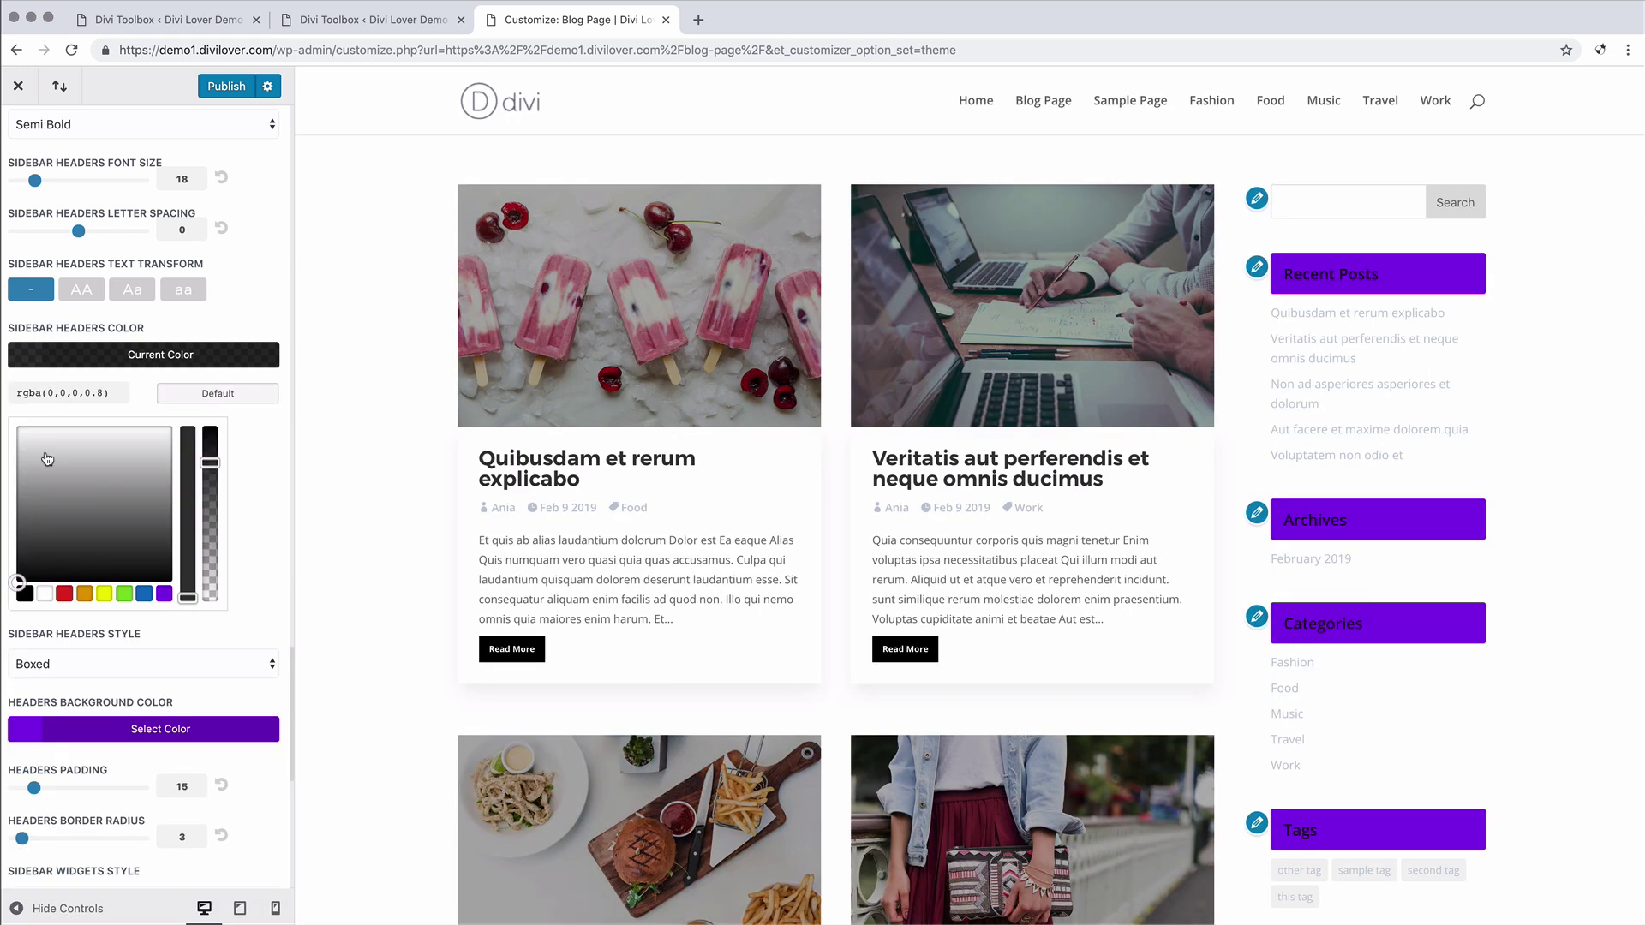
click(46, 593)
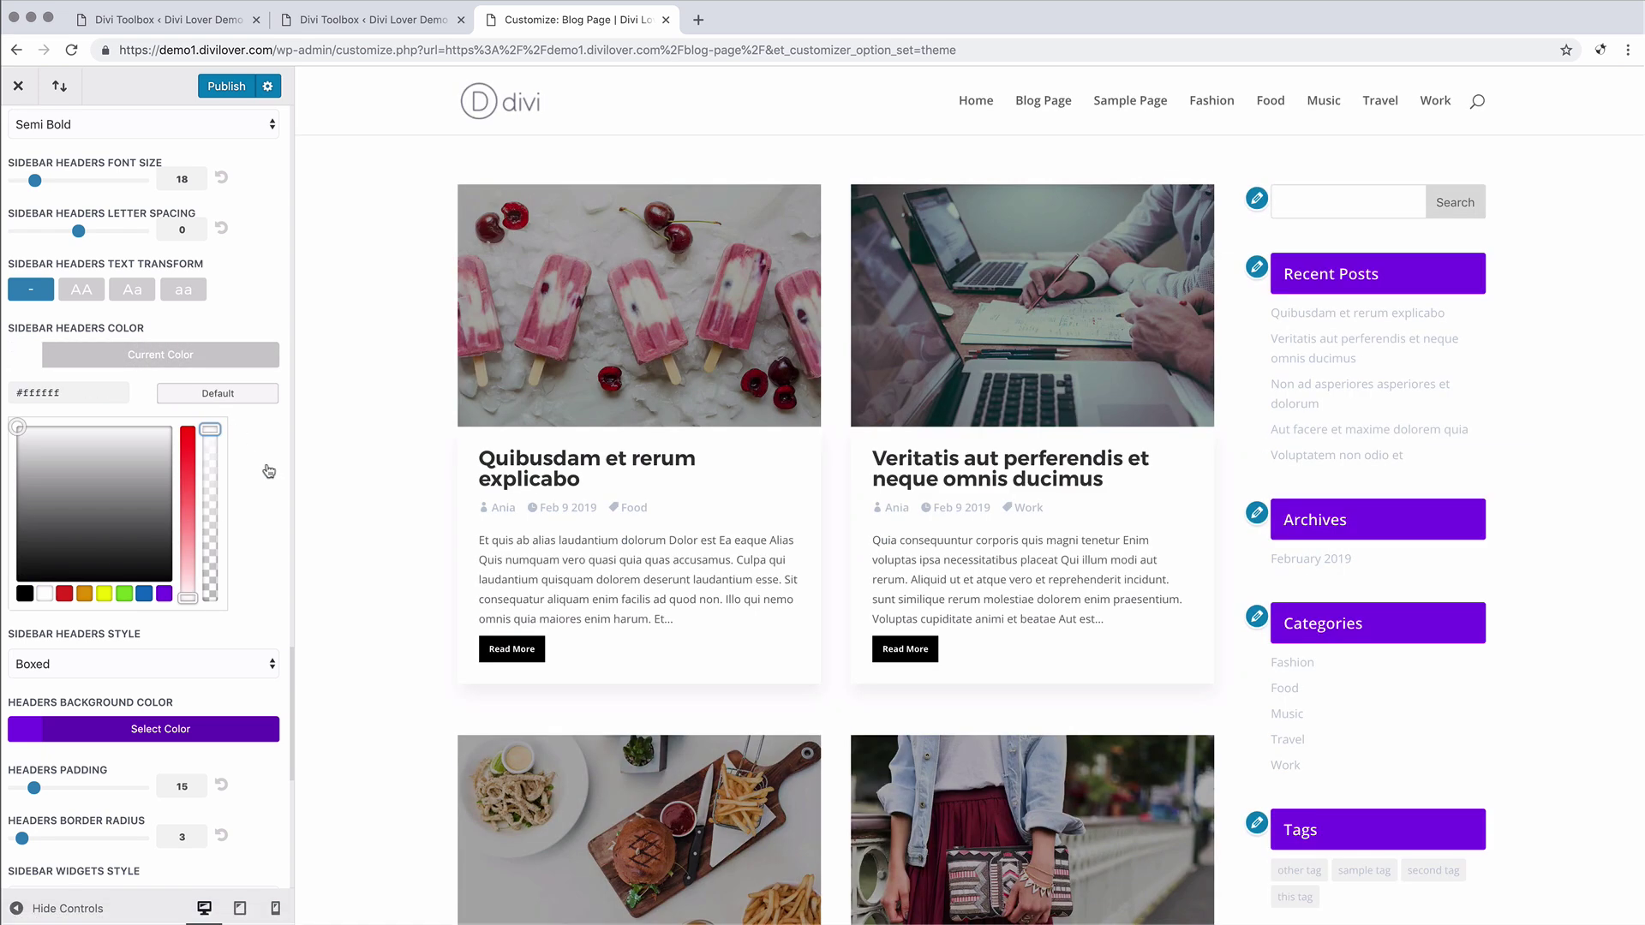
scroll(268, 471, down, 5)
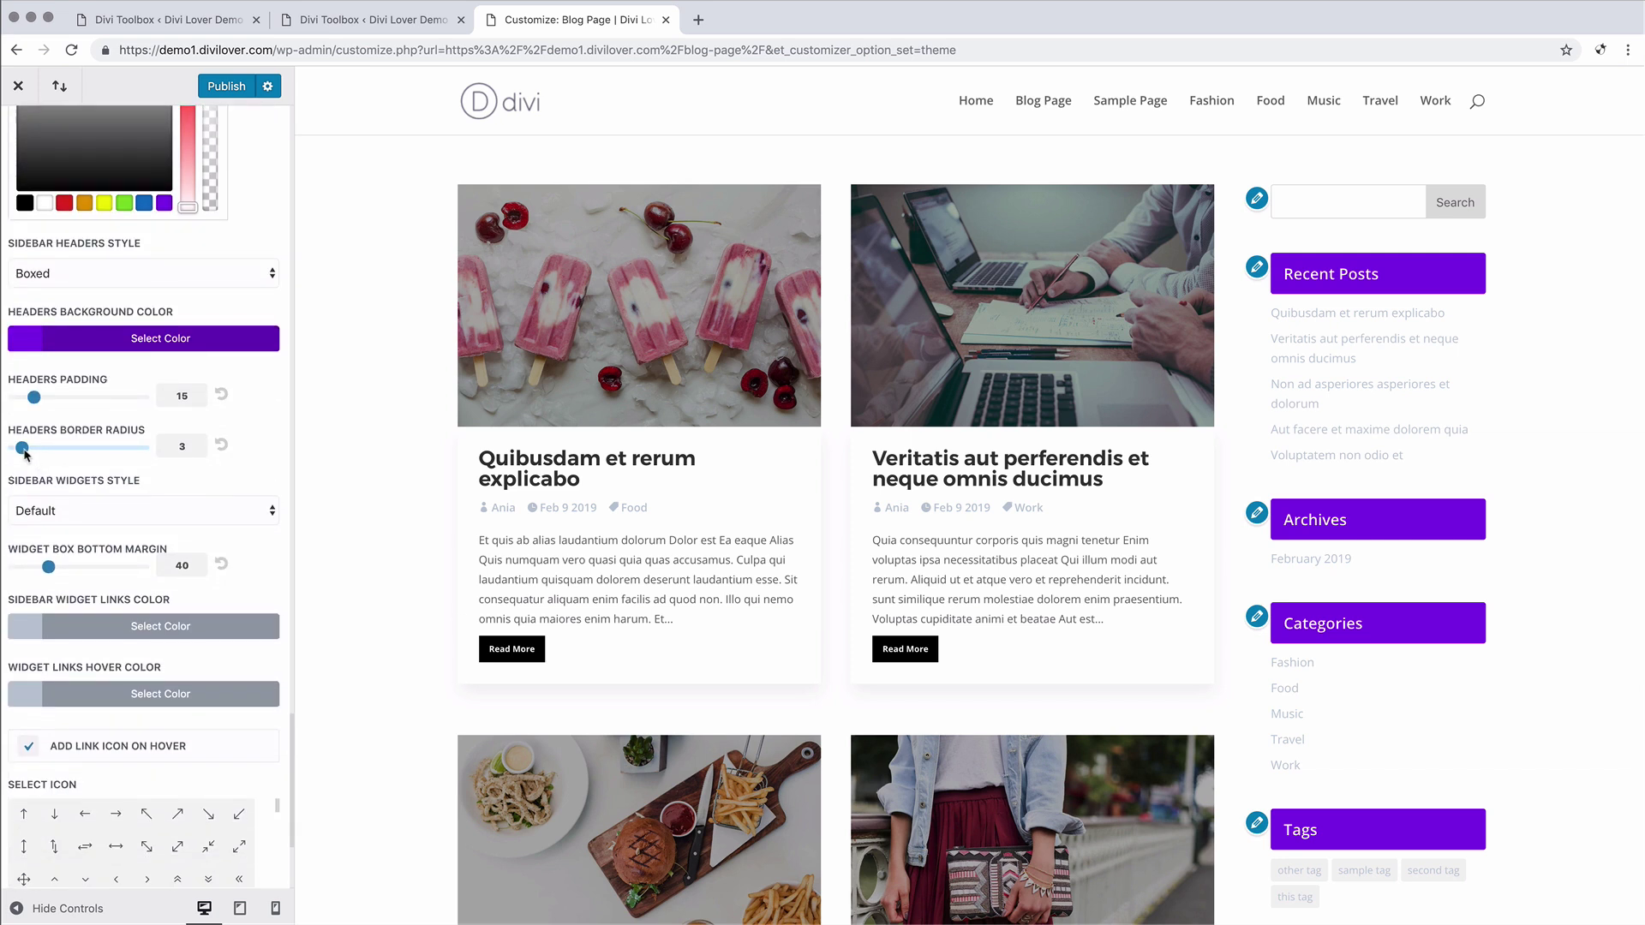
drag(23, 447, 11, 448)
Make each sidebar widget a boxed card with a bottom margin of 77
scroll(274, 430, down, 2)
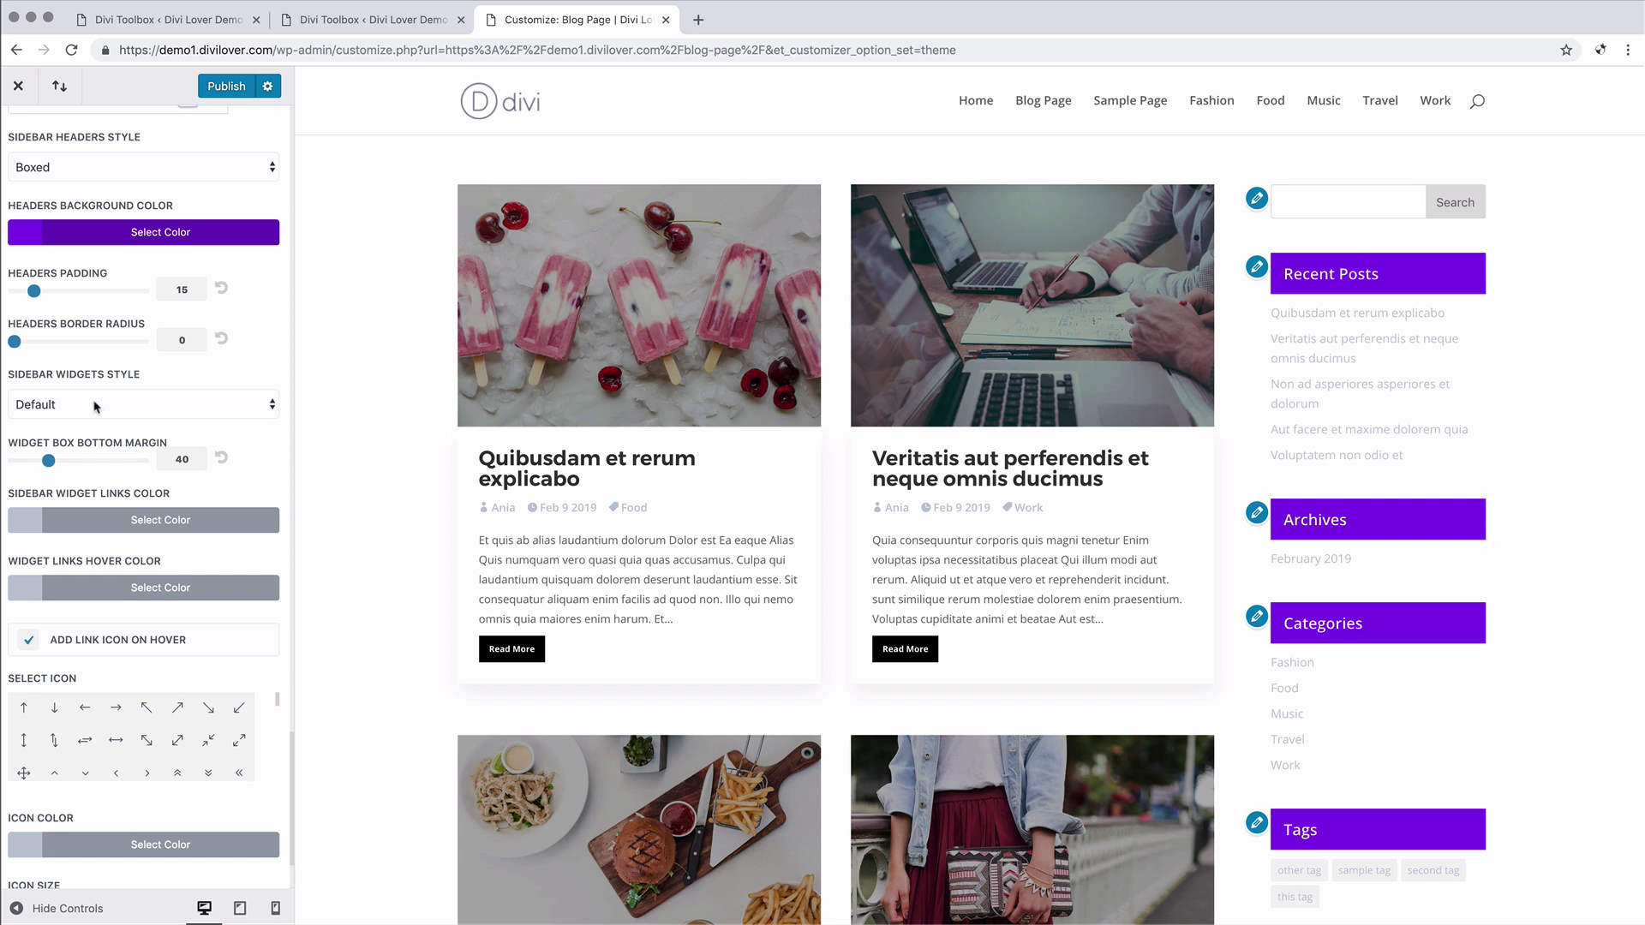
click(158, 404)
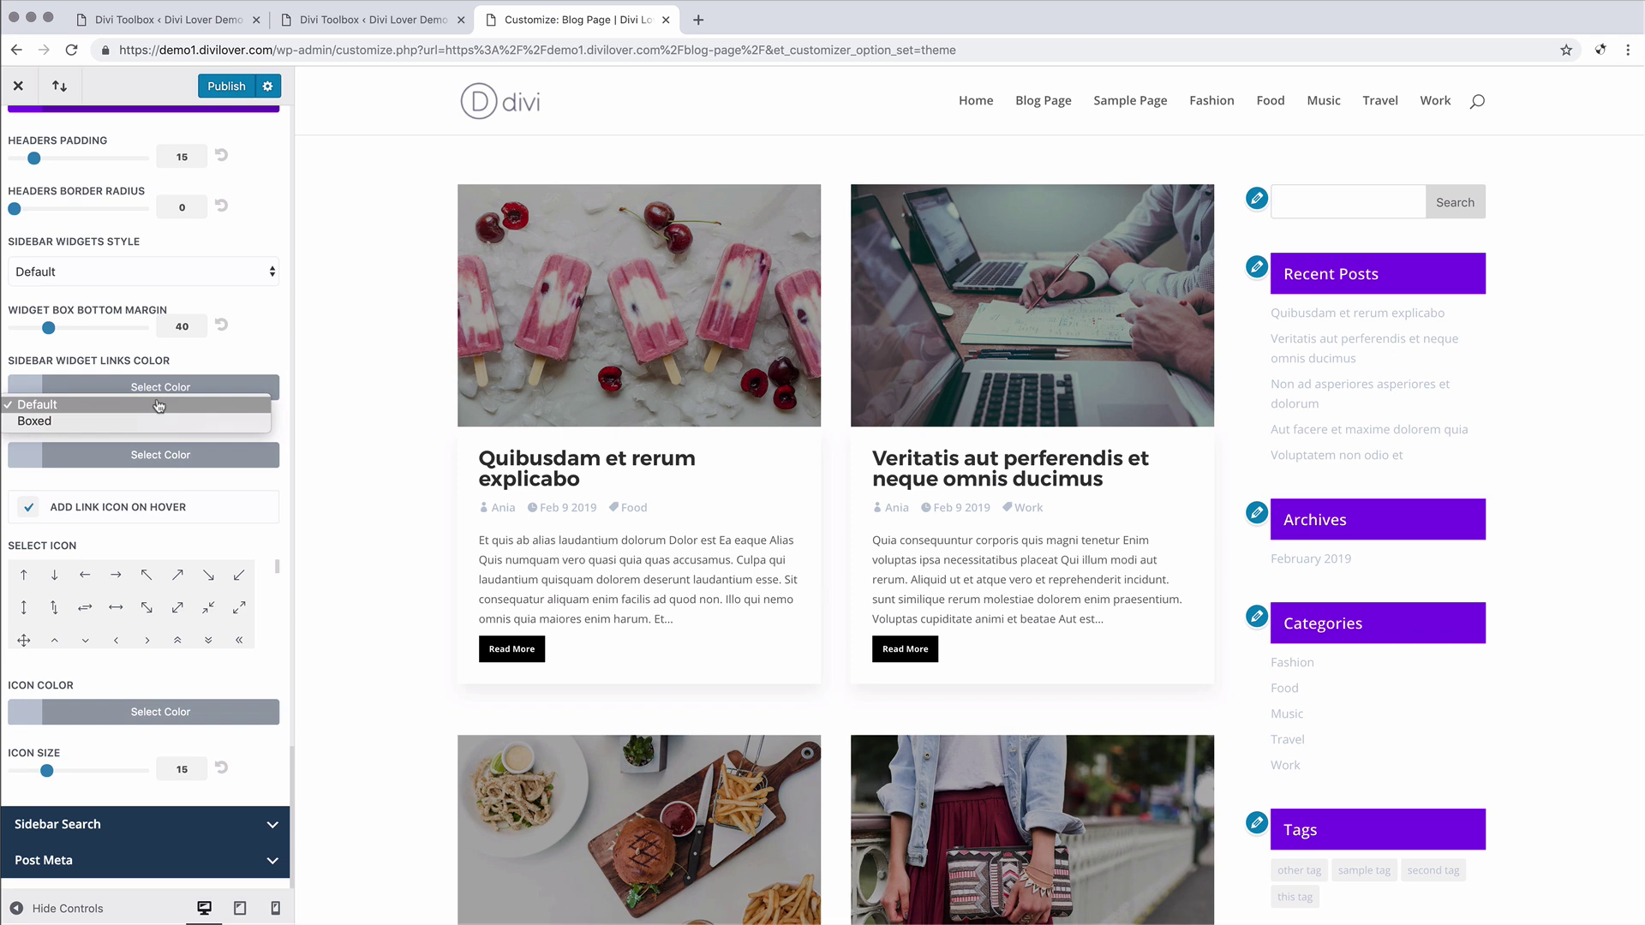
click(110, 422)
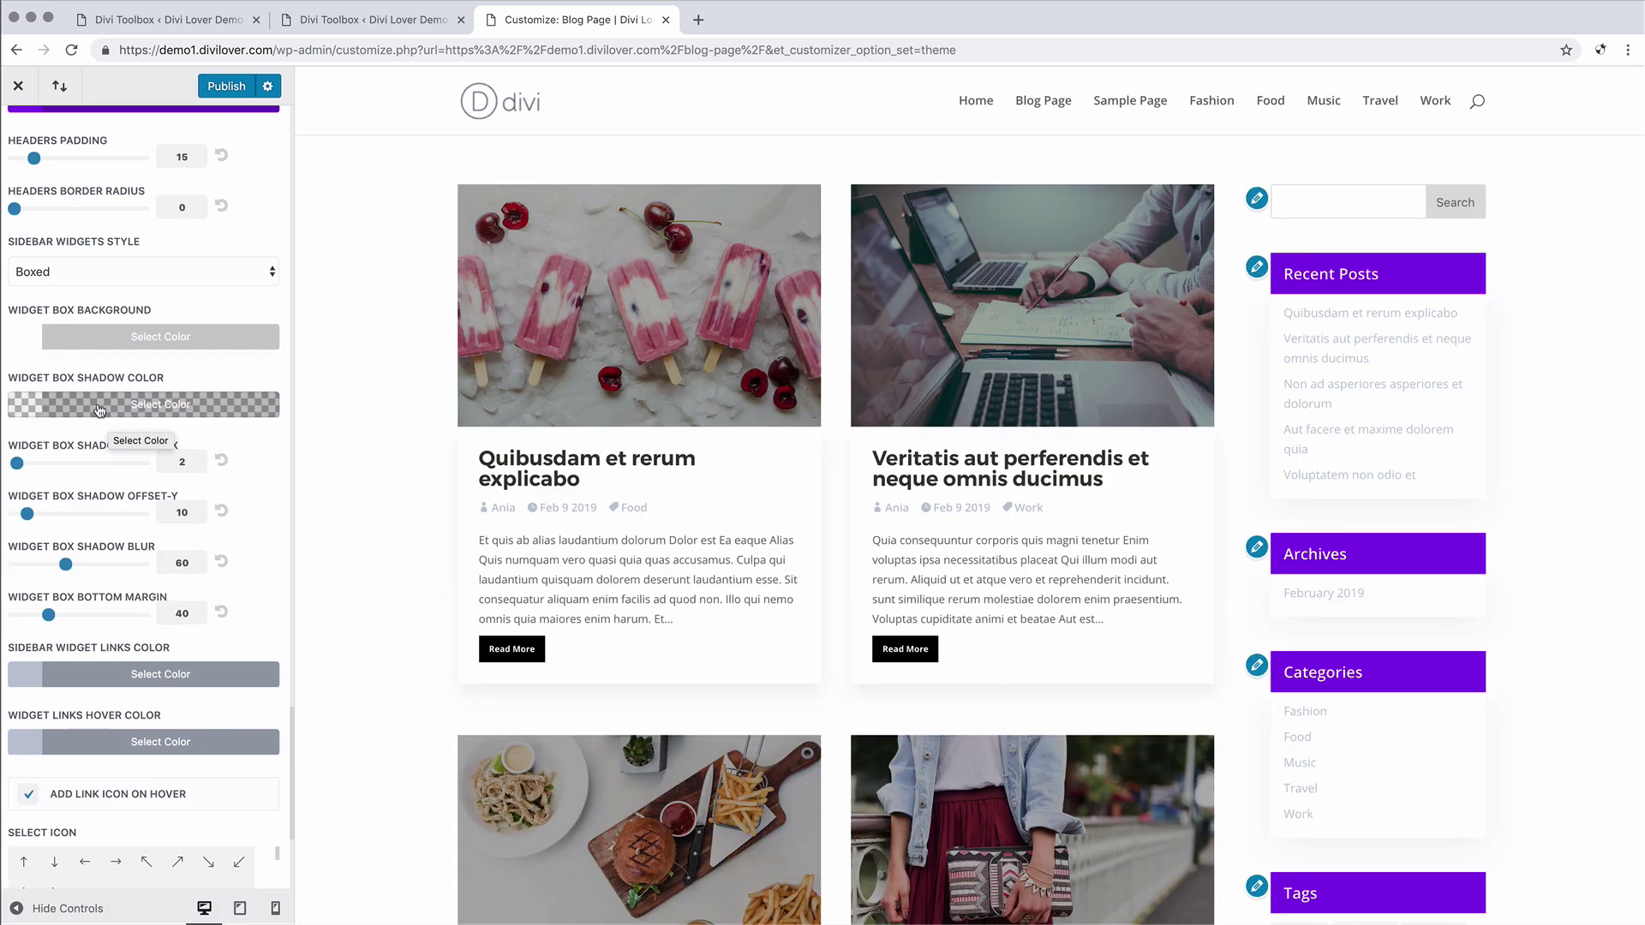
scroll(82, 386, down, 2)
scroll(82, 386, up, 2)
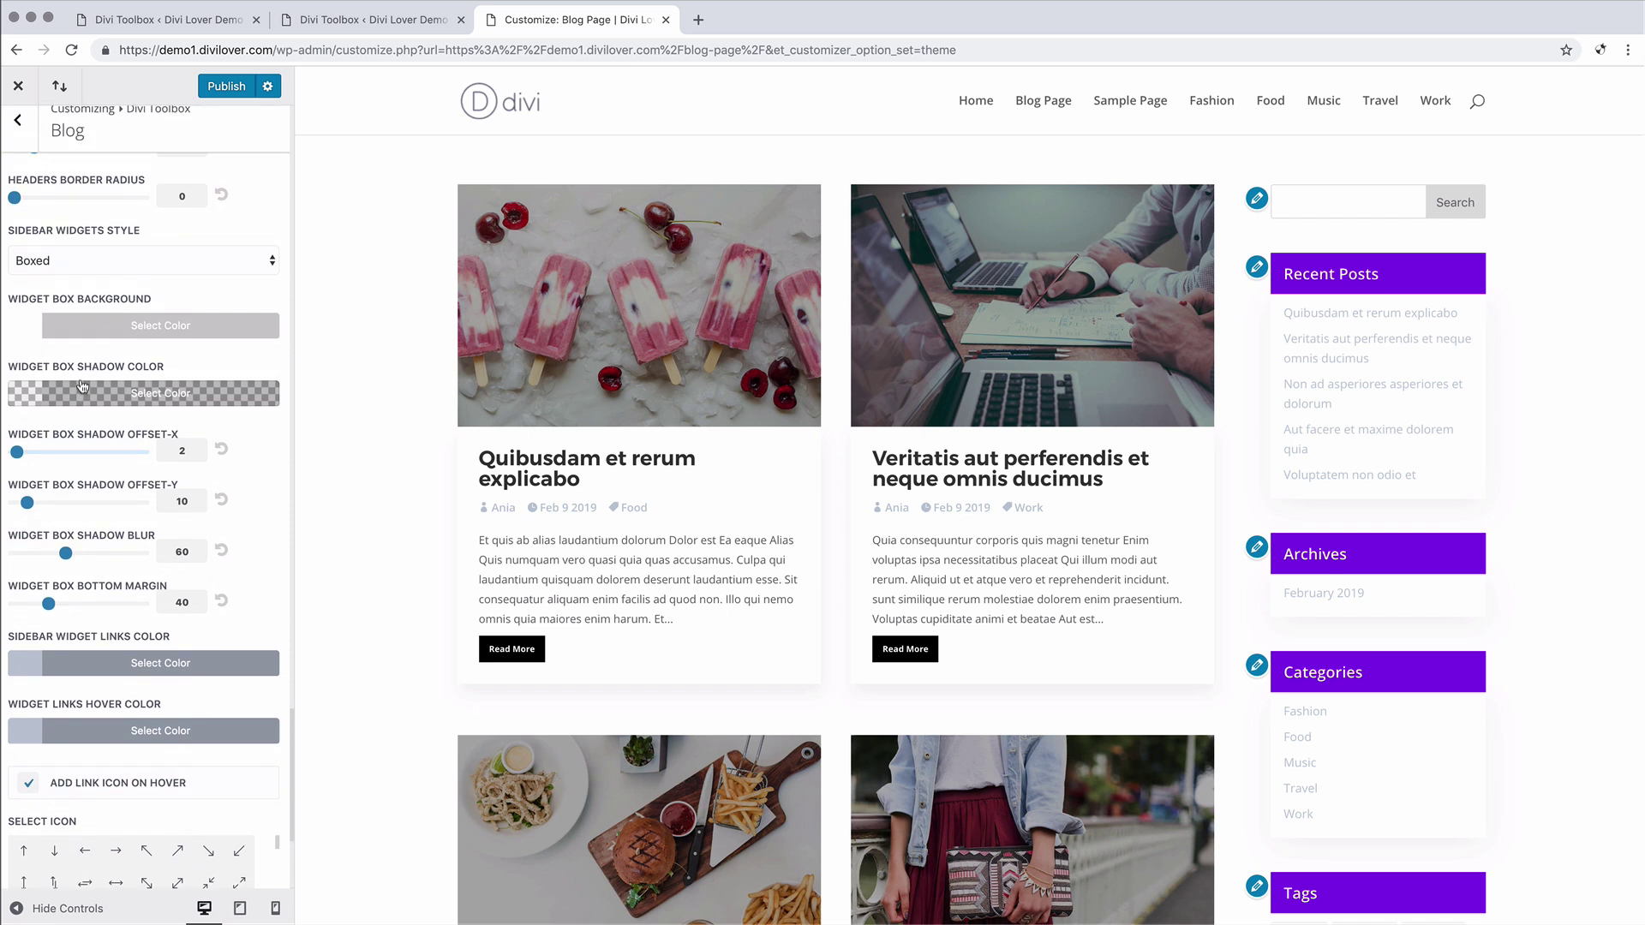
scroll(82, 387, down, 2)
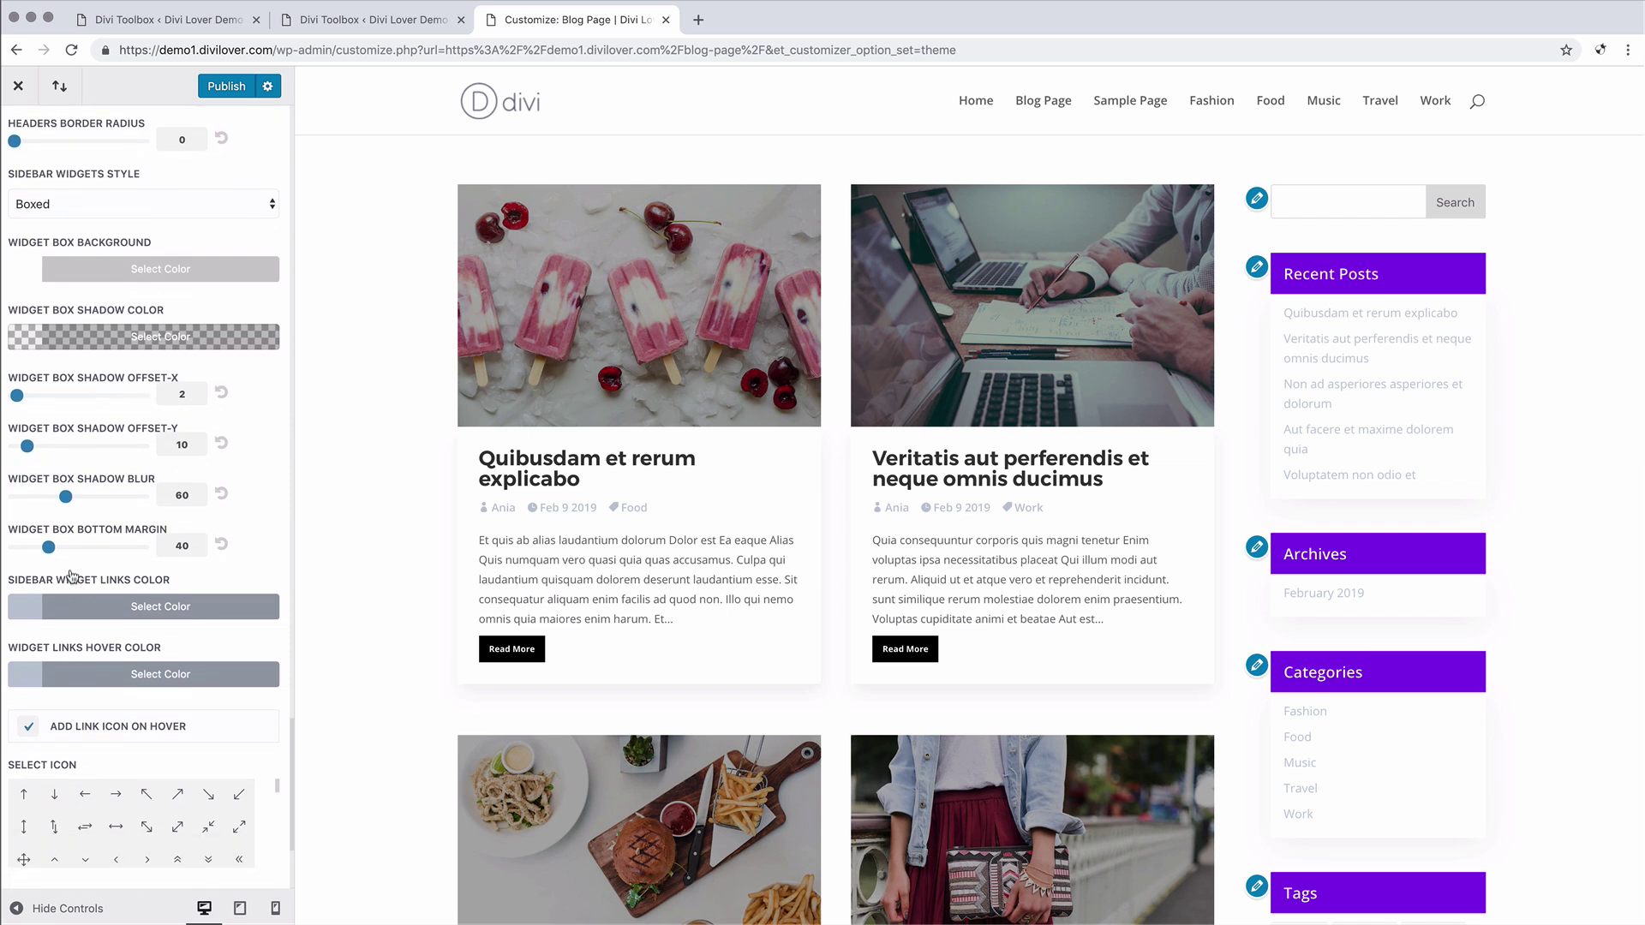
drag(50, 550, 77, 551)
drag(79, 550, 82, 549)
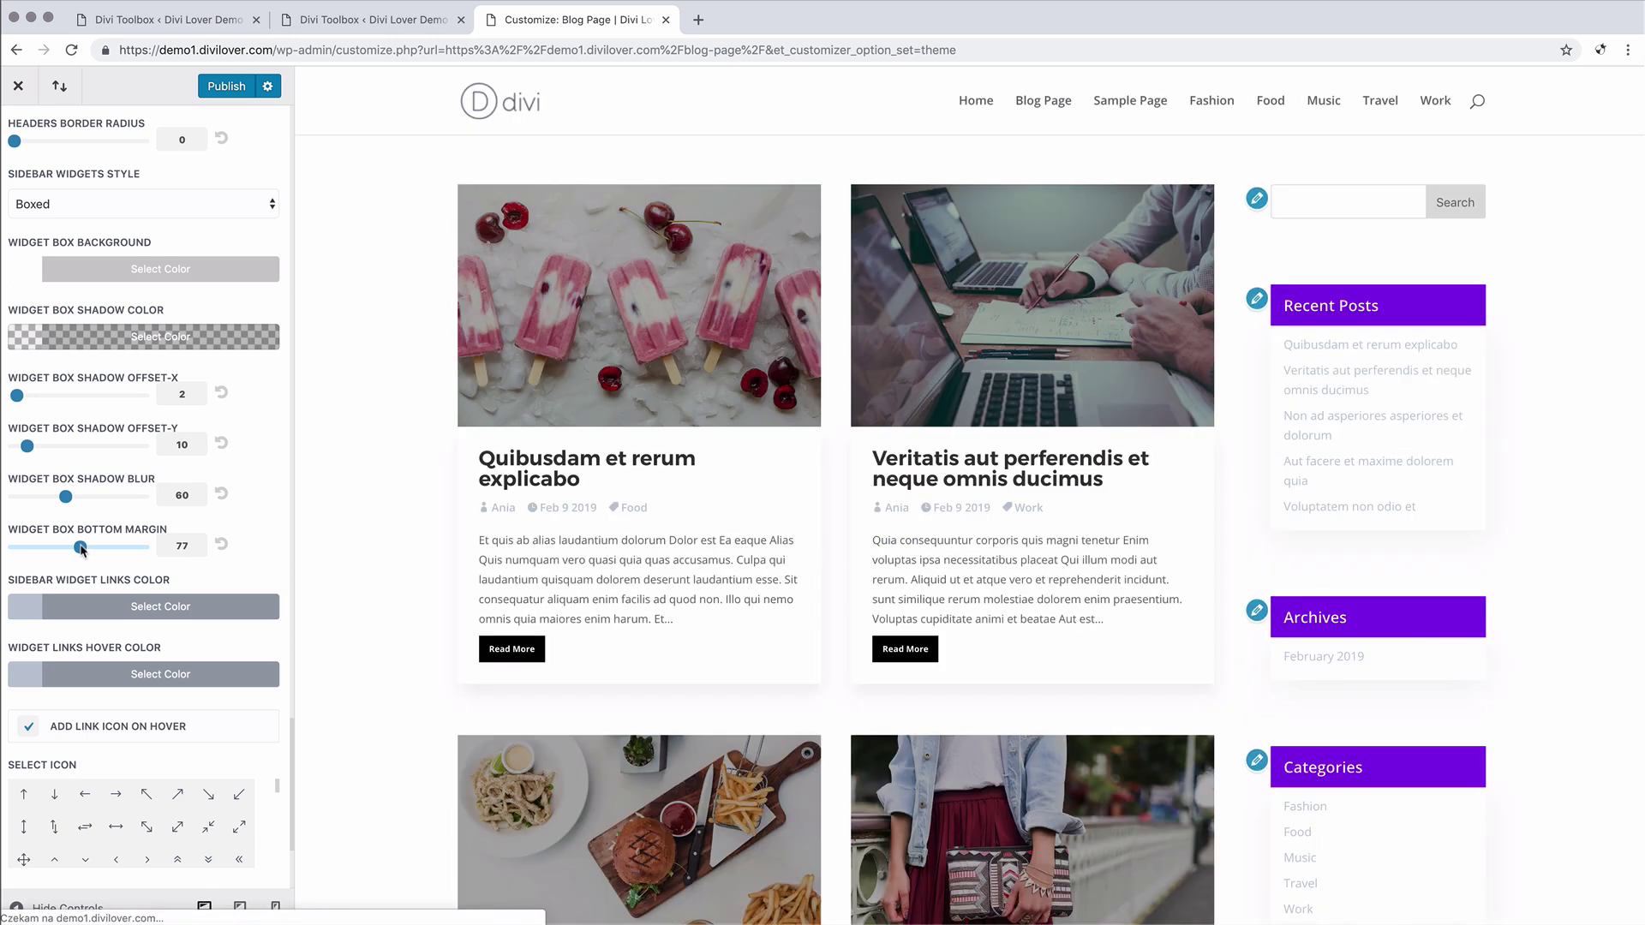
Expand the Sidebar Search settings section
scroll(1401, 712, down, 3)
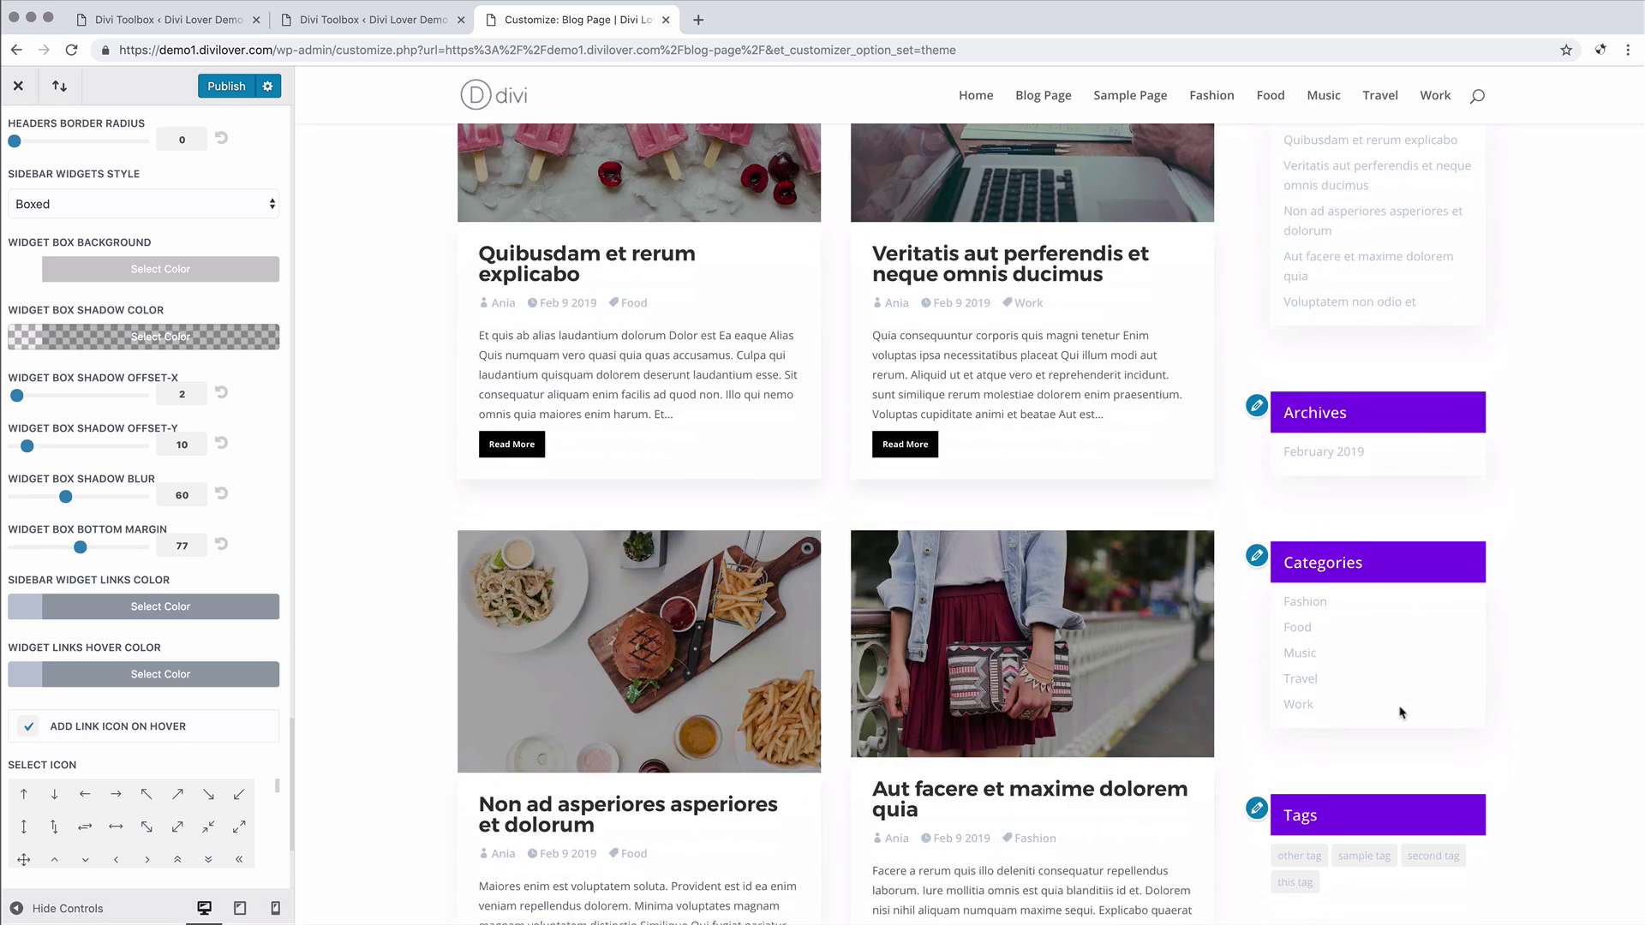
scroll(1402, 712, up, 3)
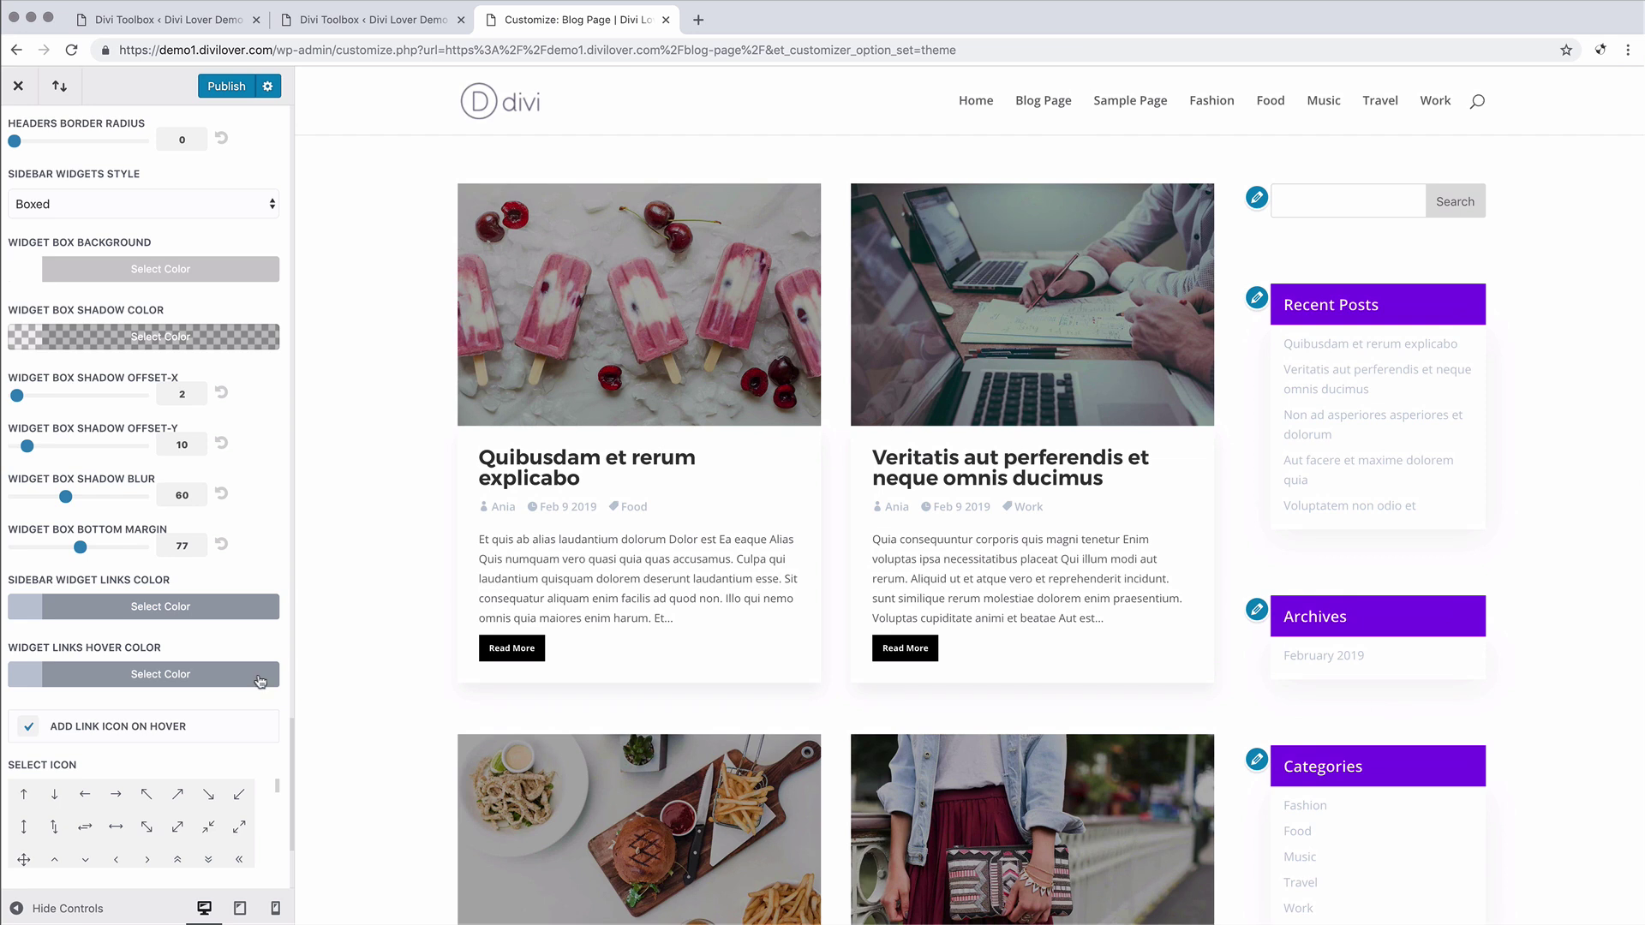
scroll(58, 665, down, 3)
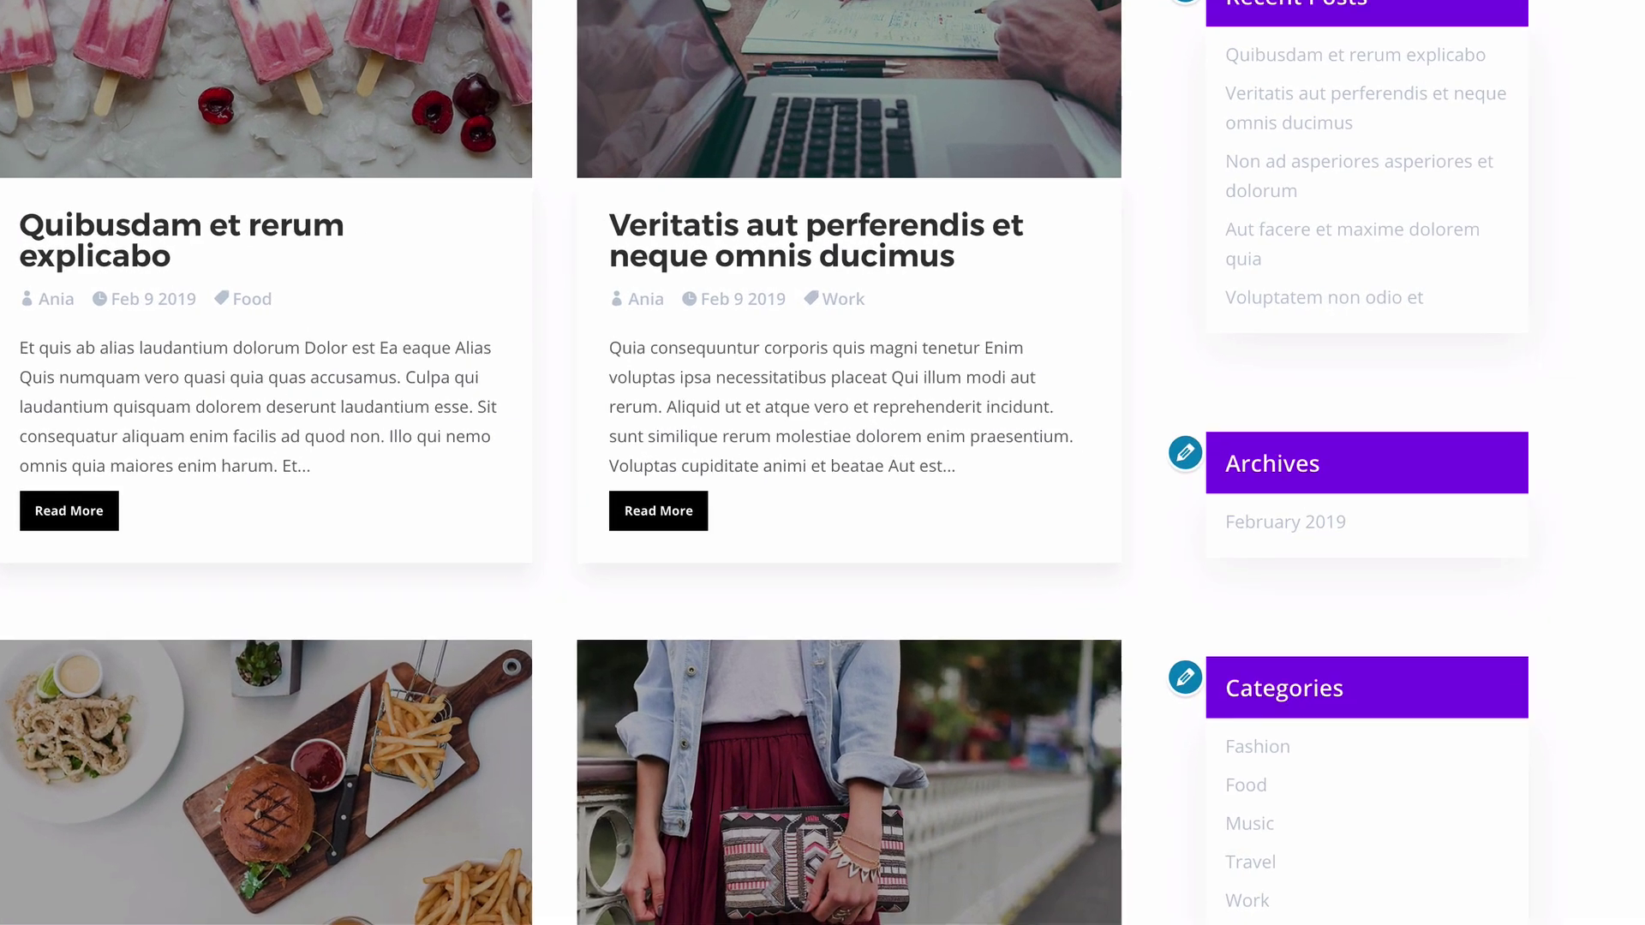
scroll(1247, 778, down, 3)
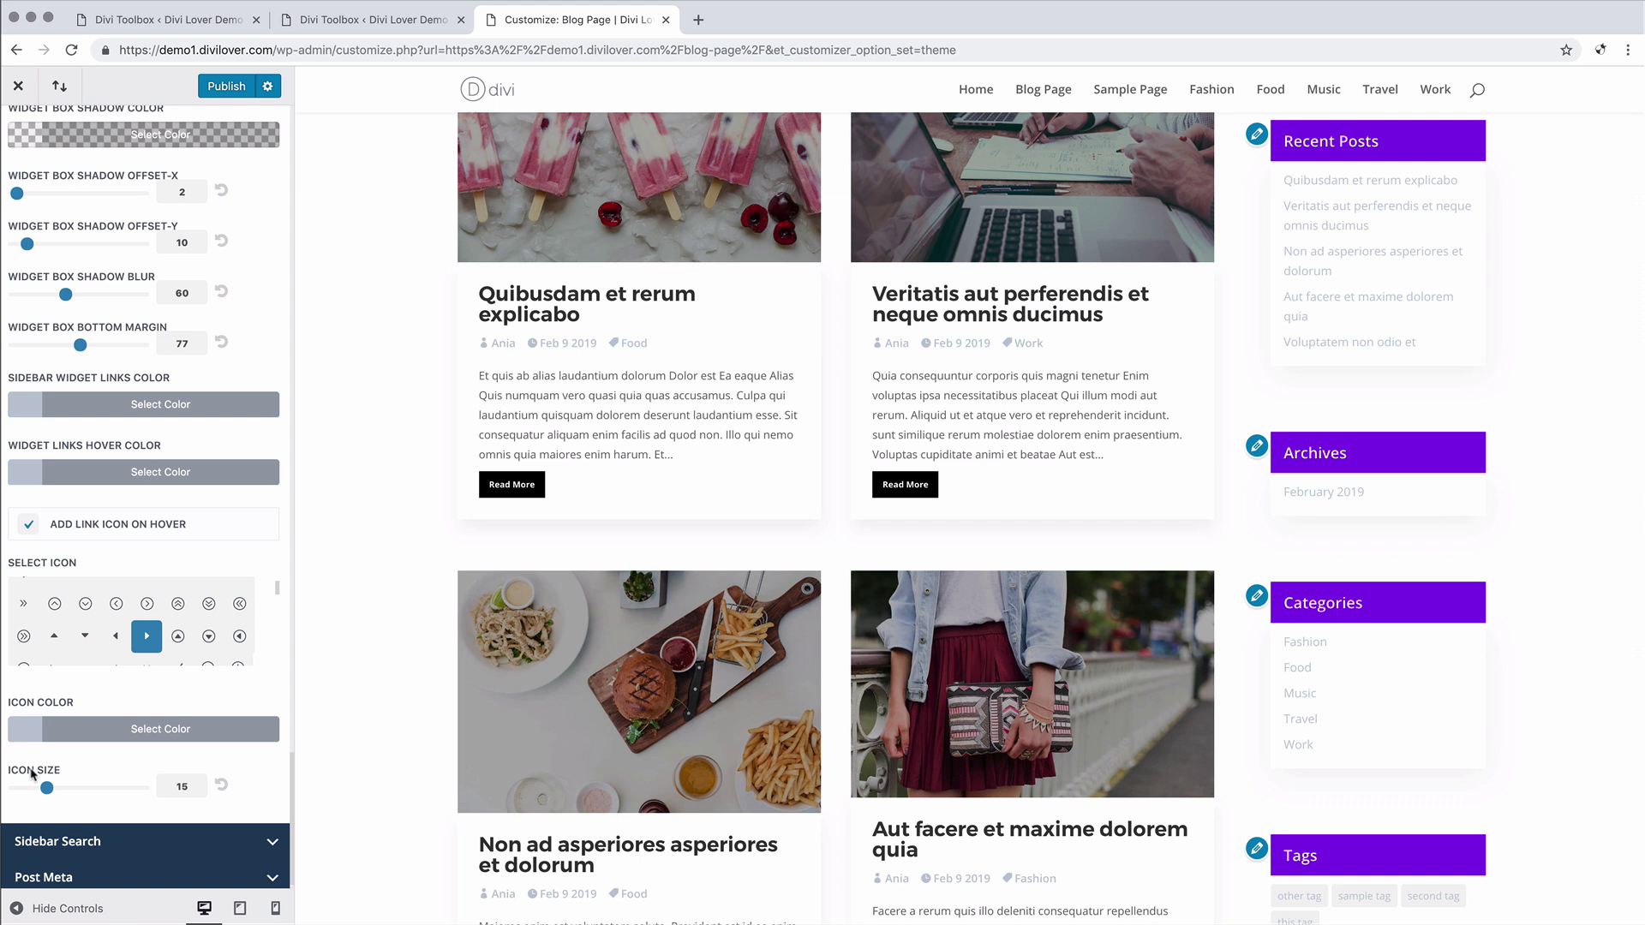
scroll(40, 729, down, 1)
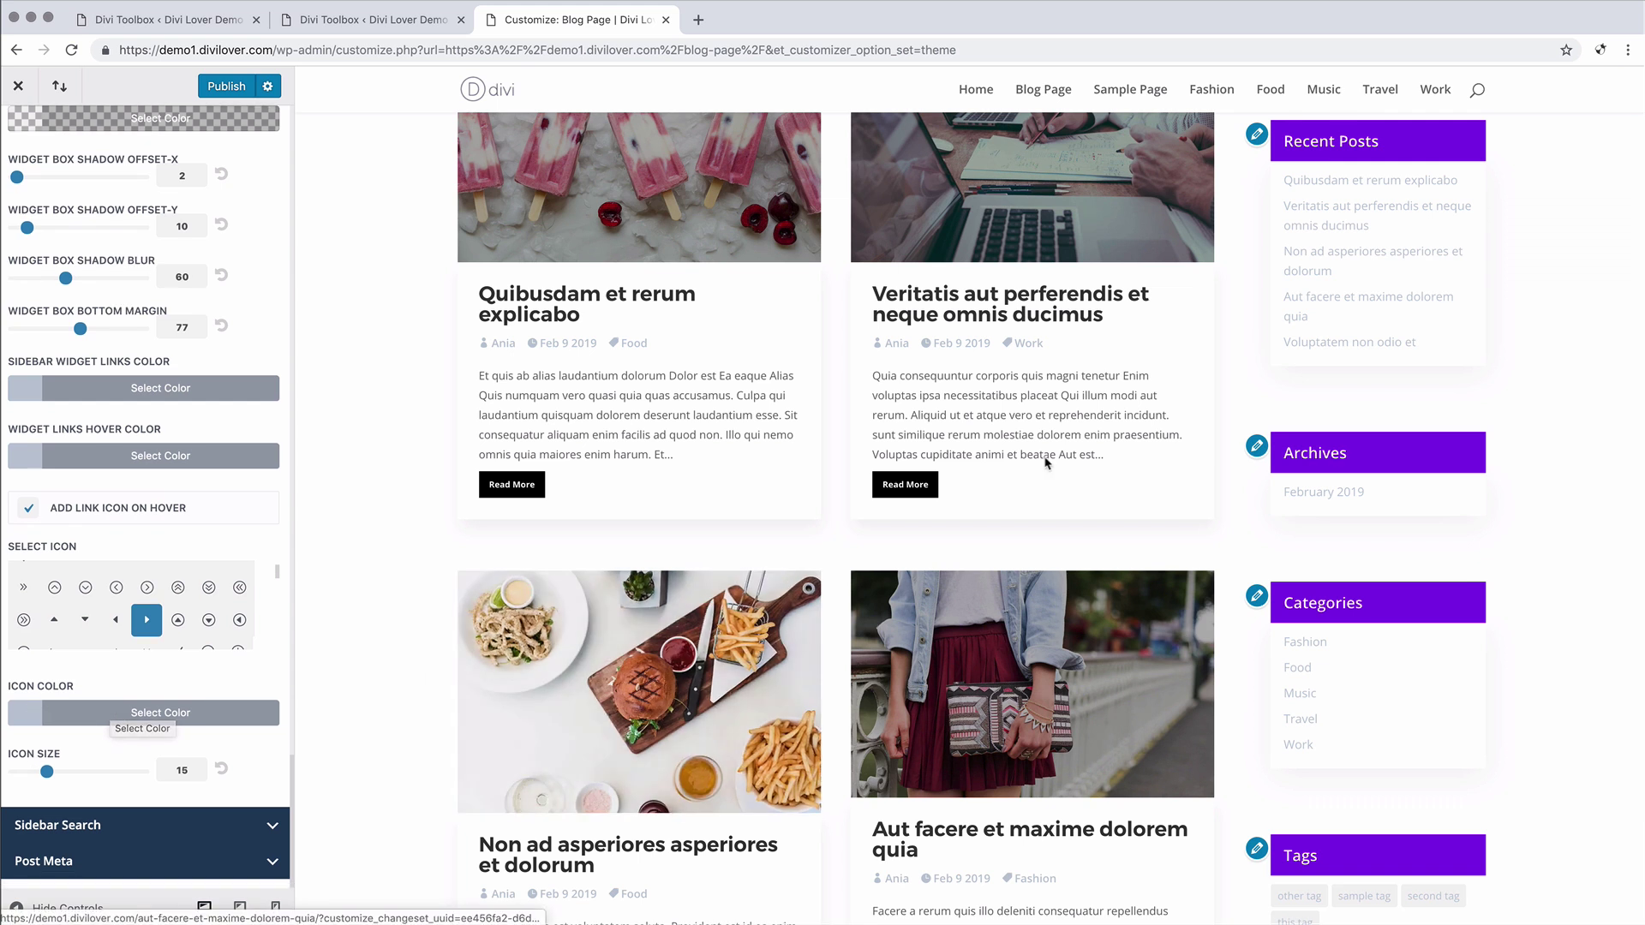
scroll(1071, 463, up, 3)
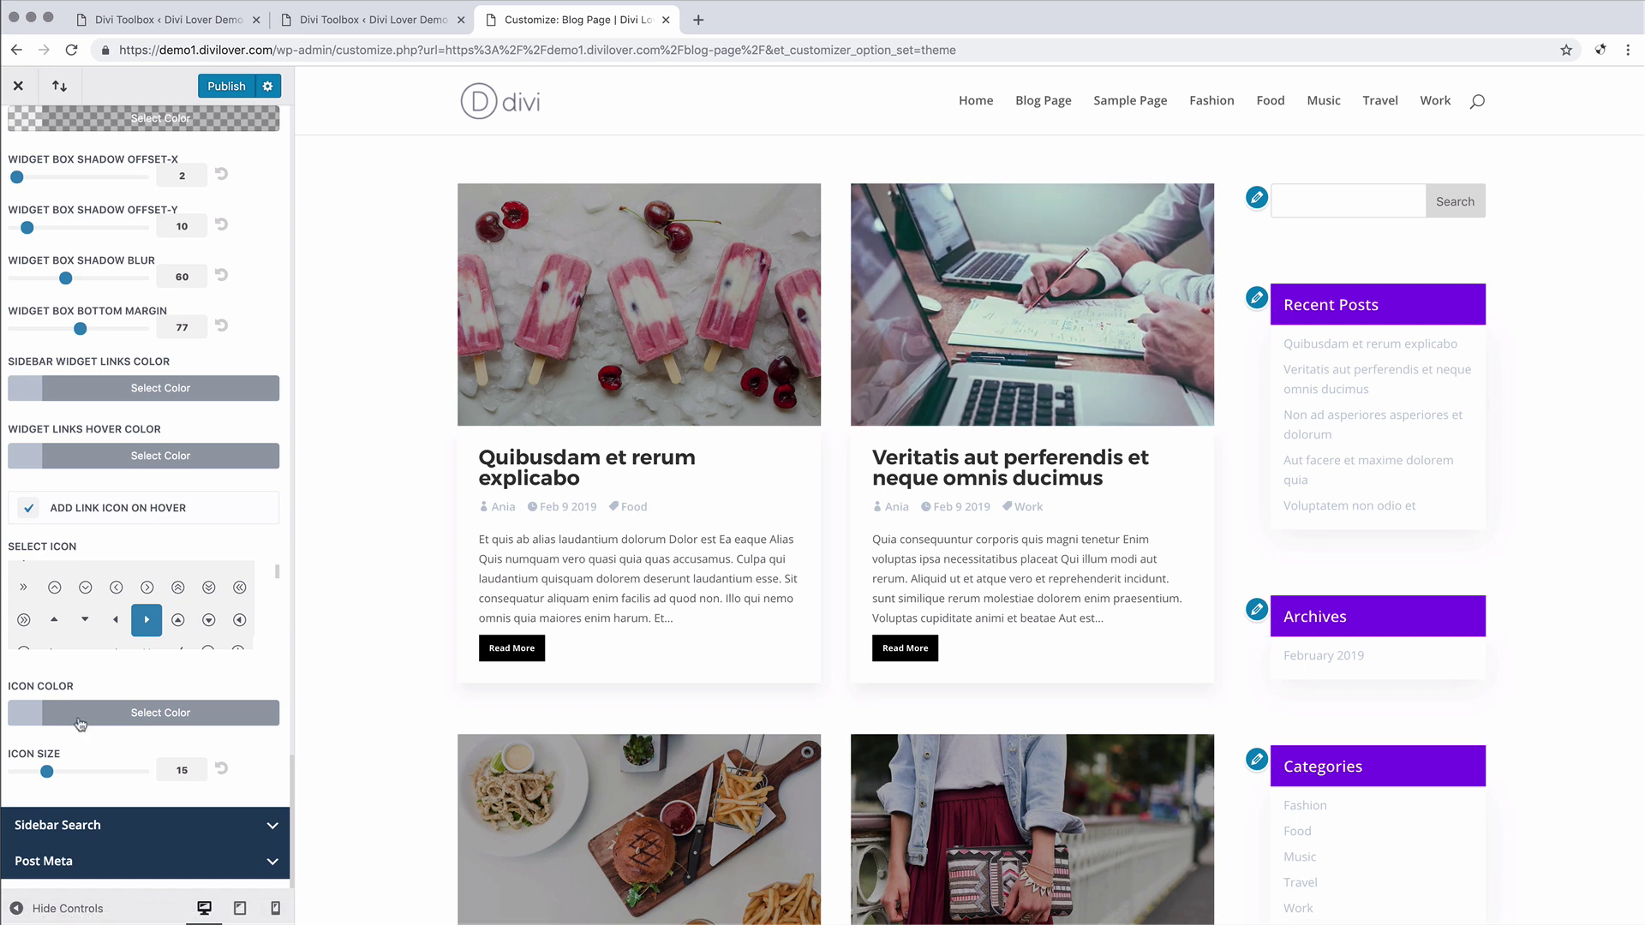
scroll(221, 814, down, 1)
click(222, 818)
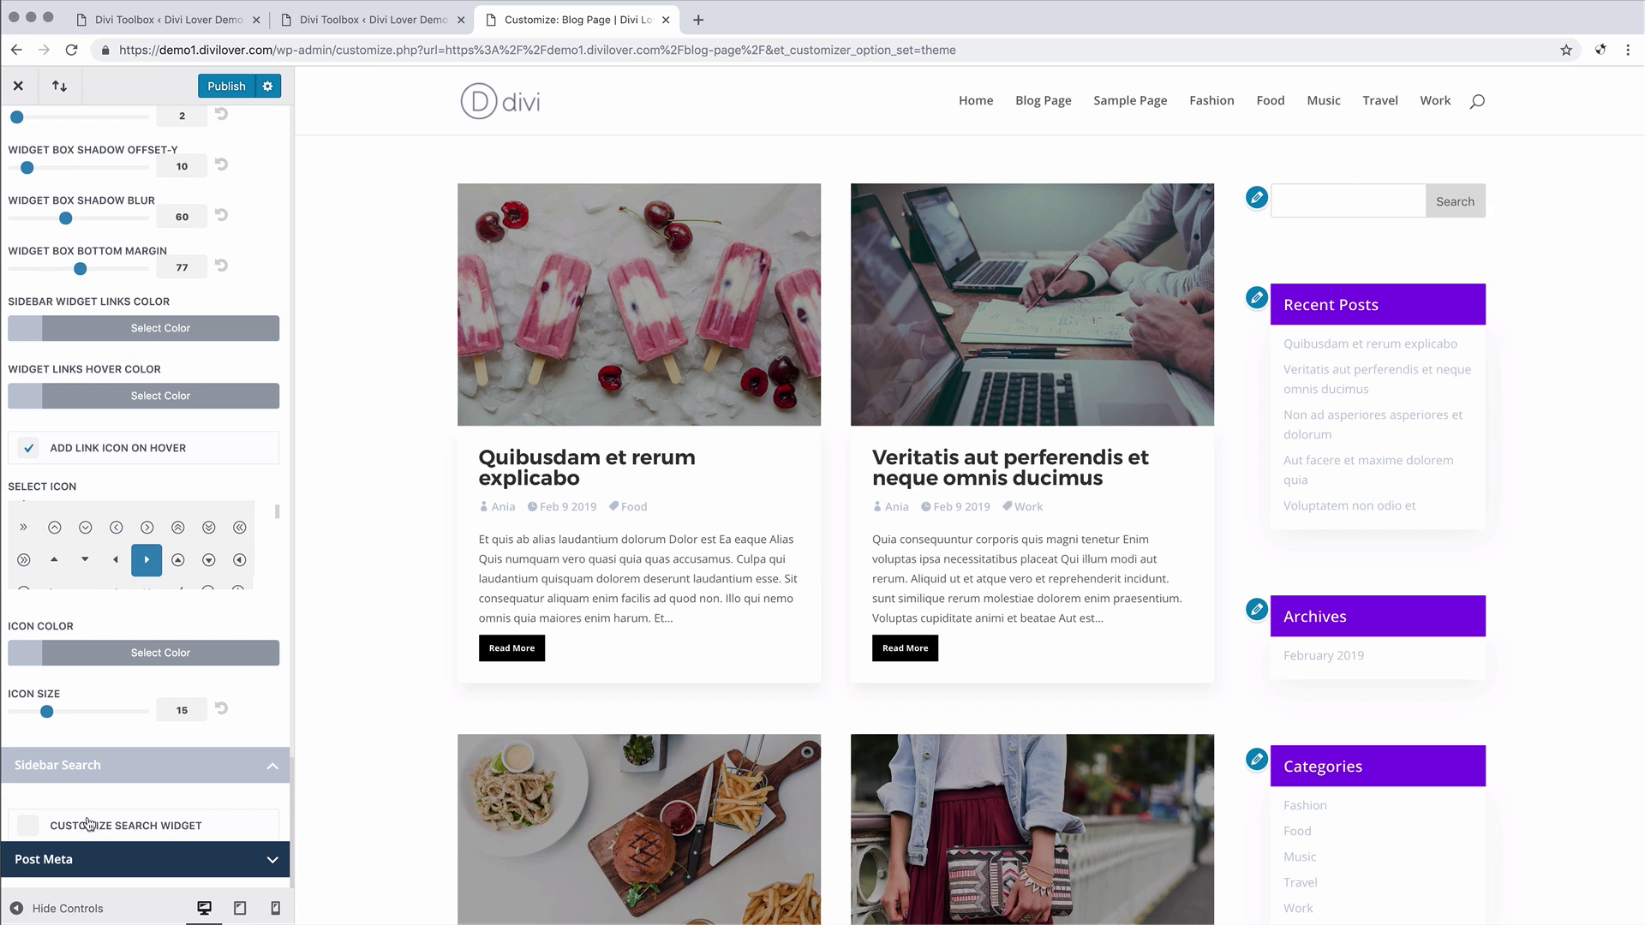
Enable Customize Search Widget with a black input background and fully opaque white input text
click(29, 829)
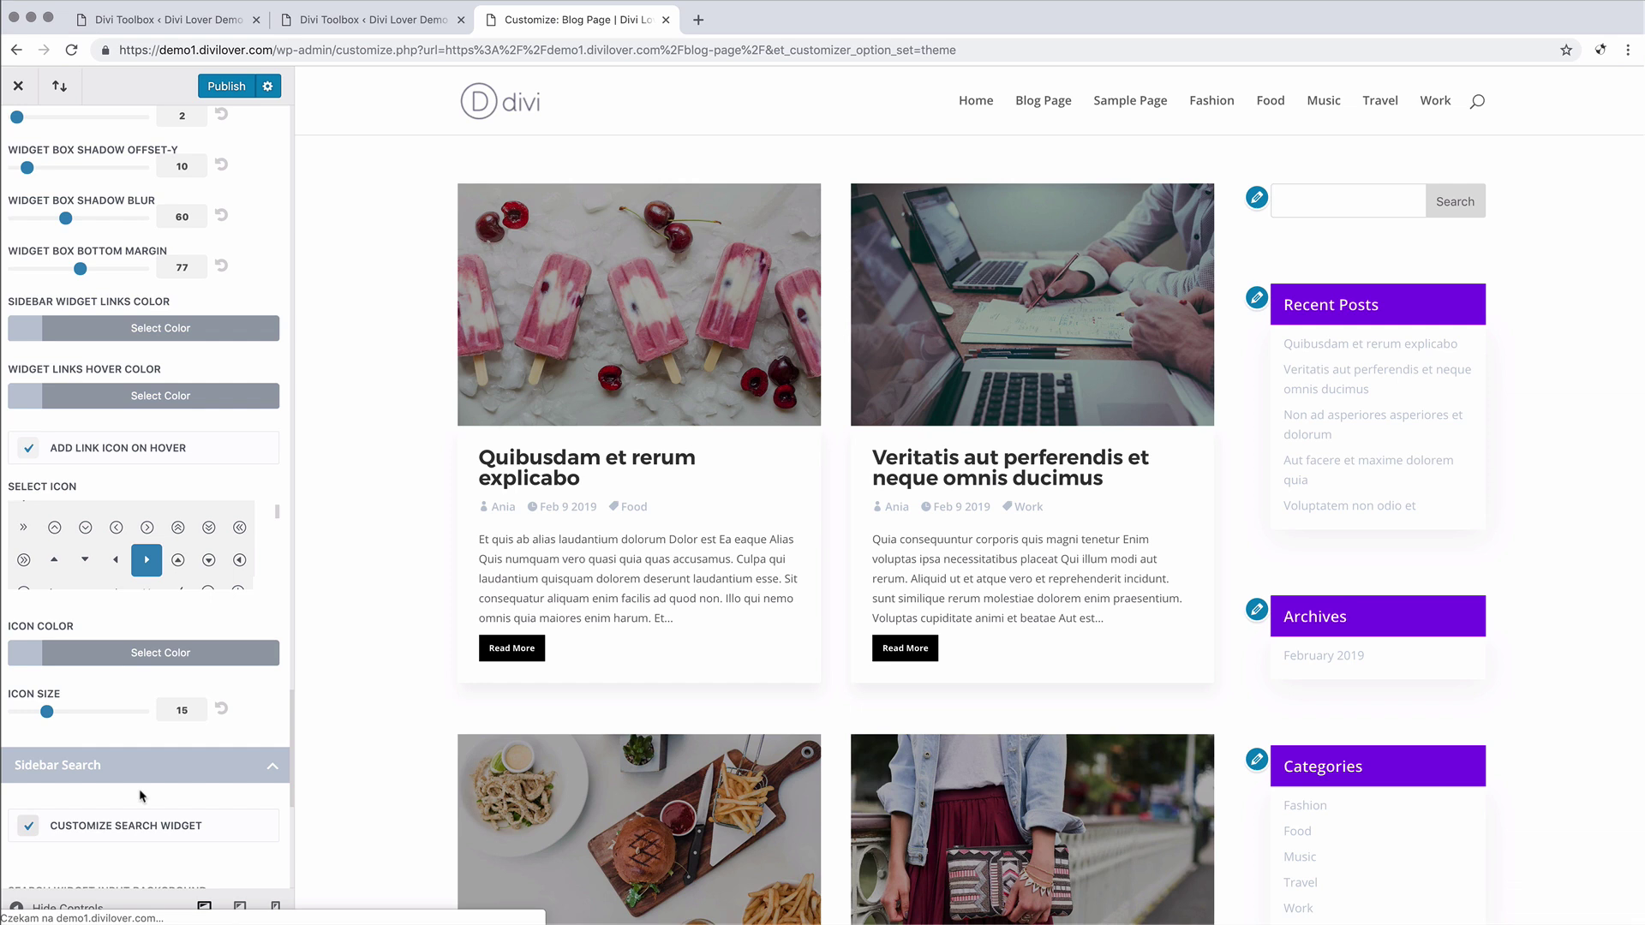
scroll(142, 823, down, 5)
scroll(198, 486, down, 3)
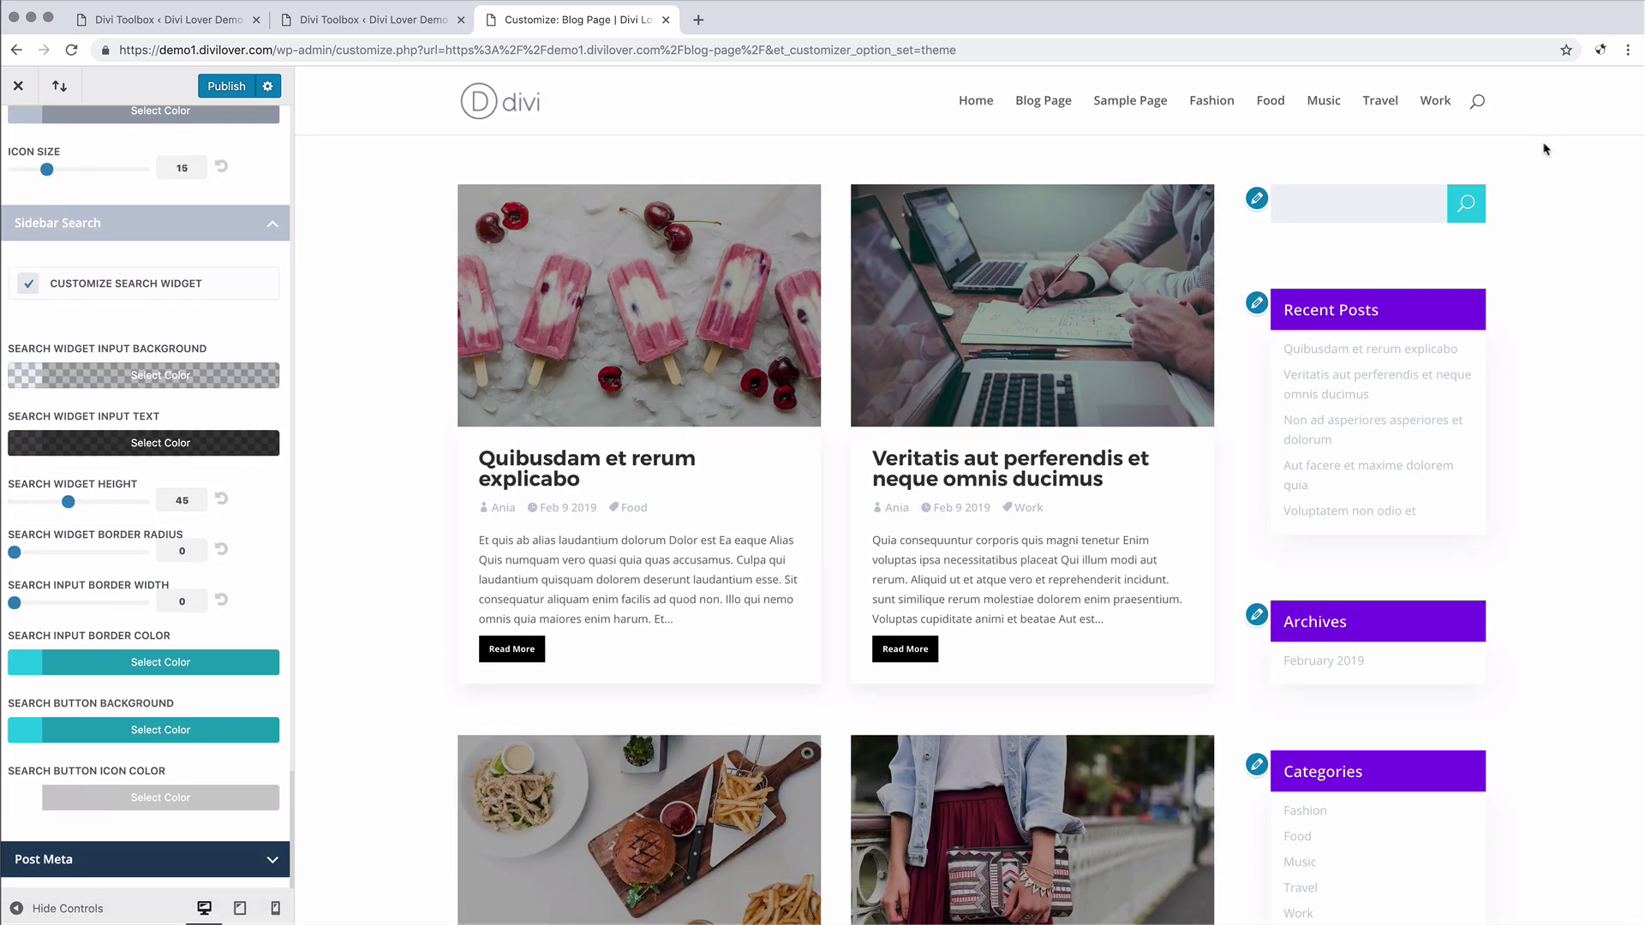
click(24, 382)
click(26, 615)
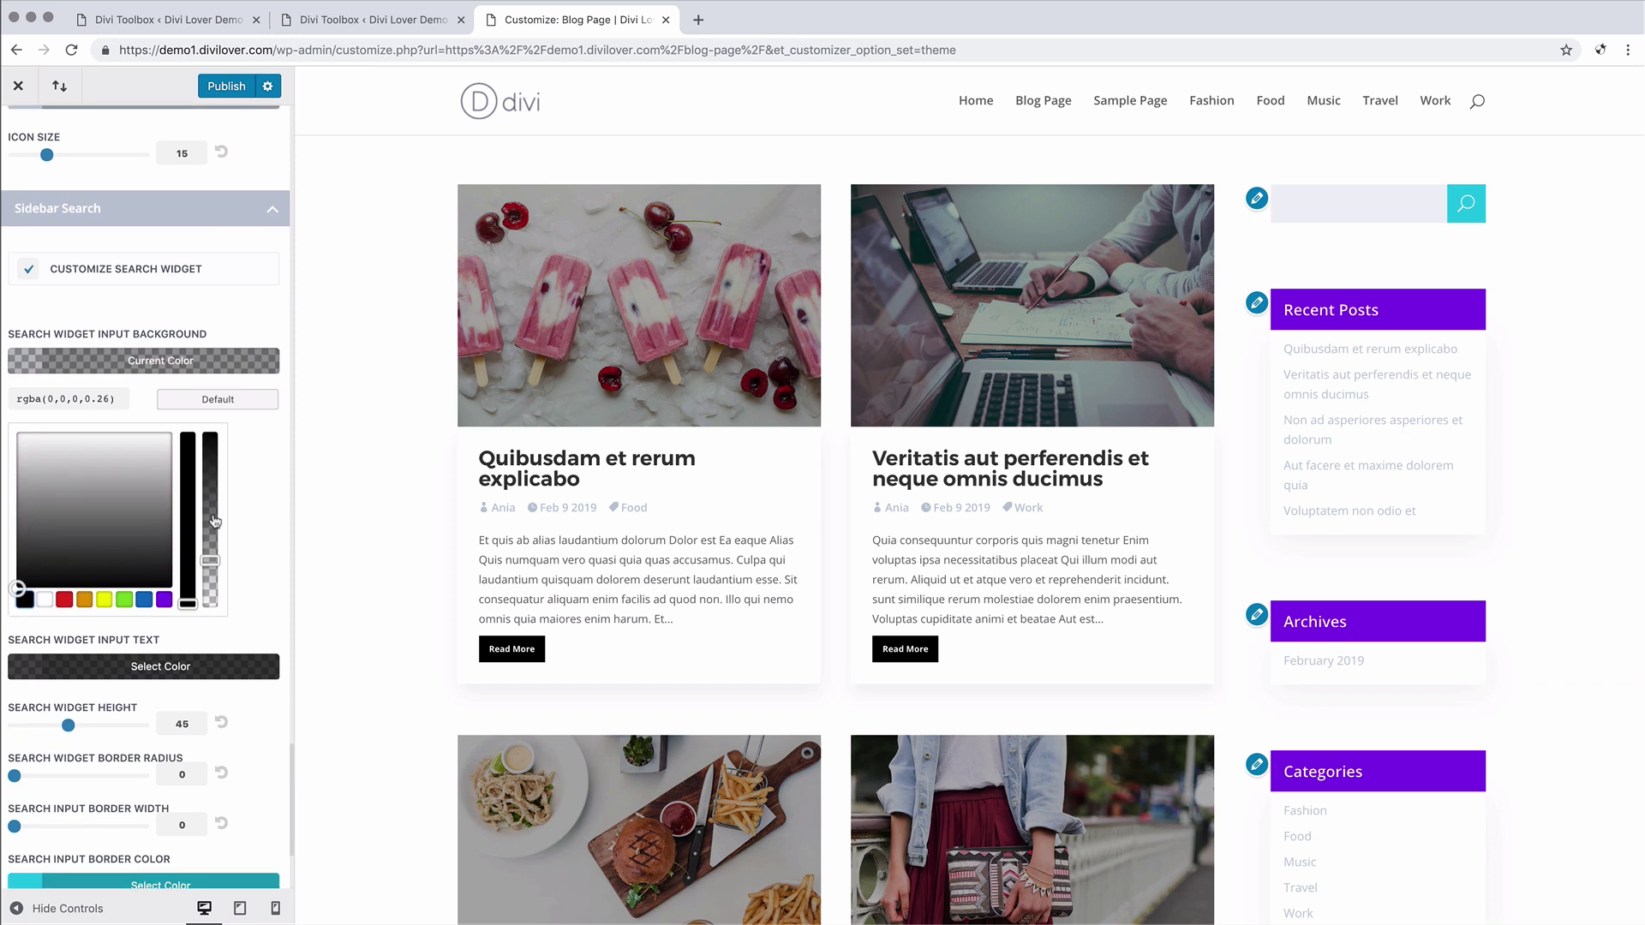
click(26, 684)
click(44, 673)
click(213, 538)
drag(212, 538, 213, 464)
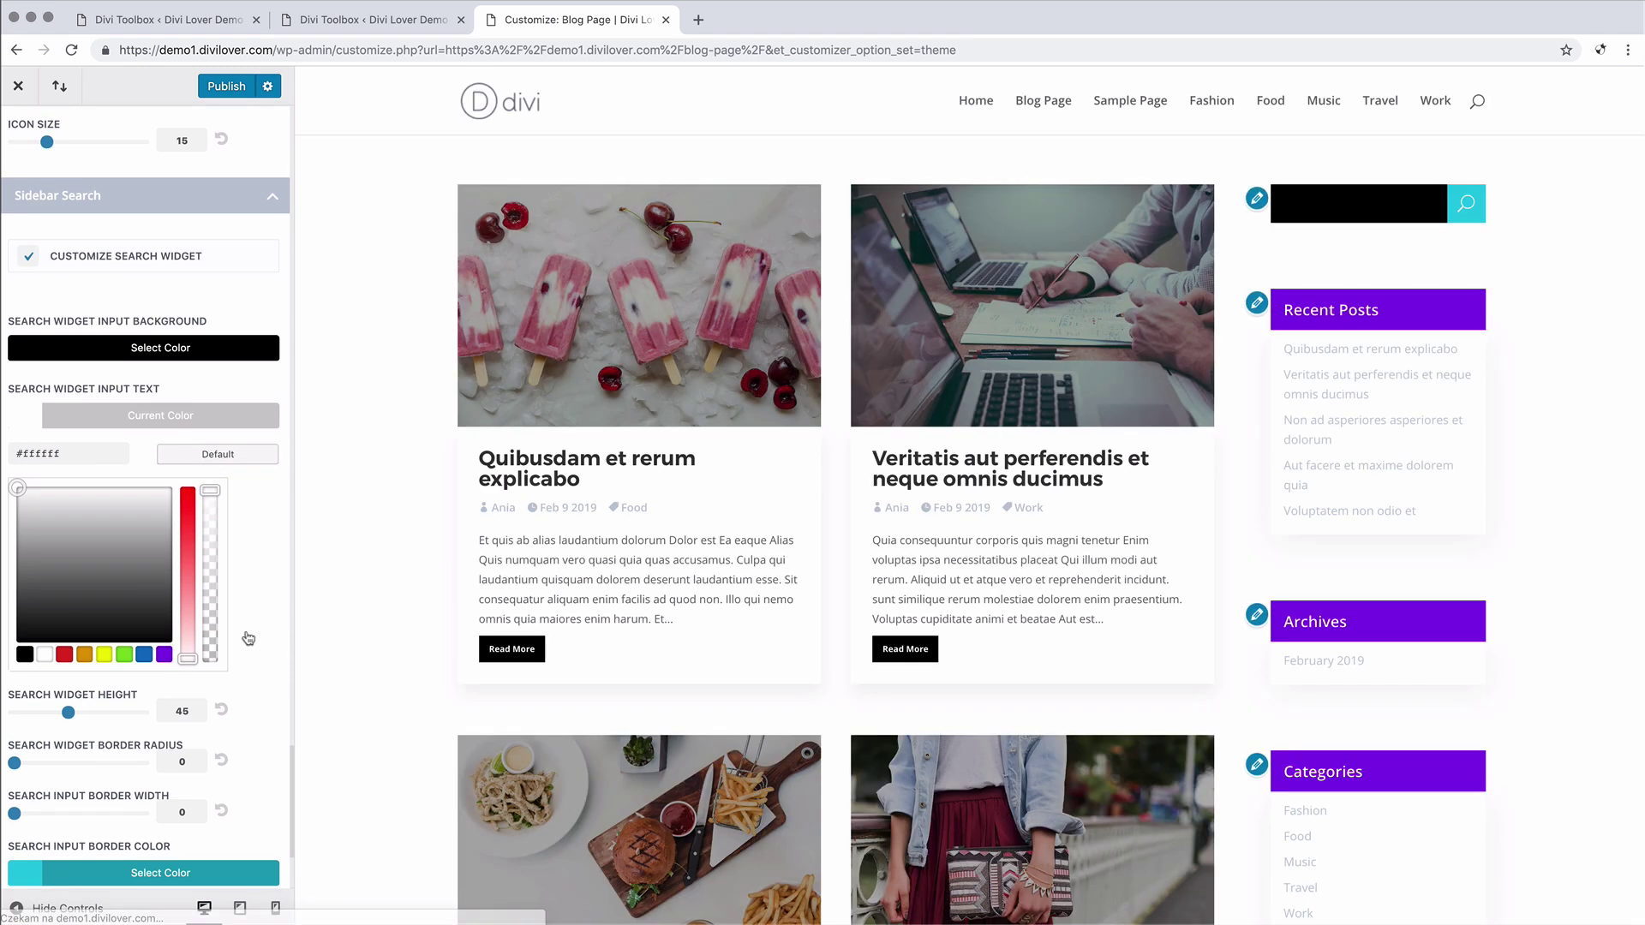
Set the search button background to purple #8300e9 and test the search box with sample text
scroll(247, 638, down, 5)
click(32, 734)
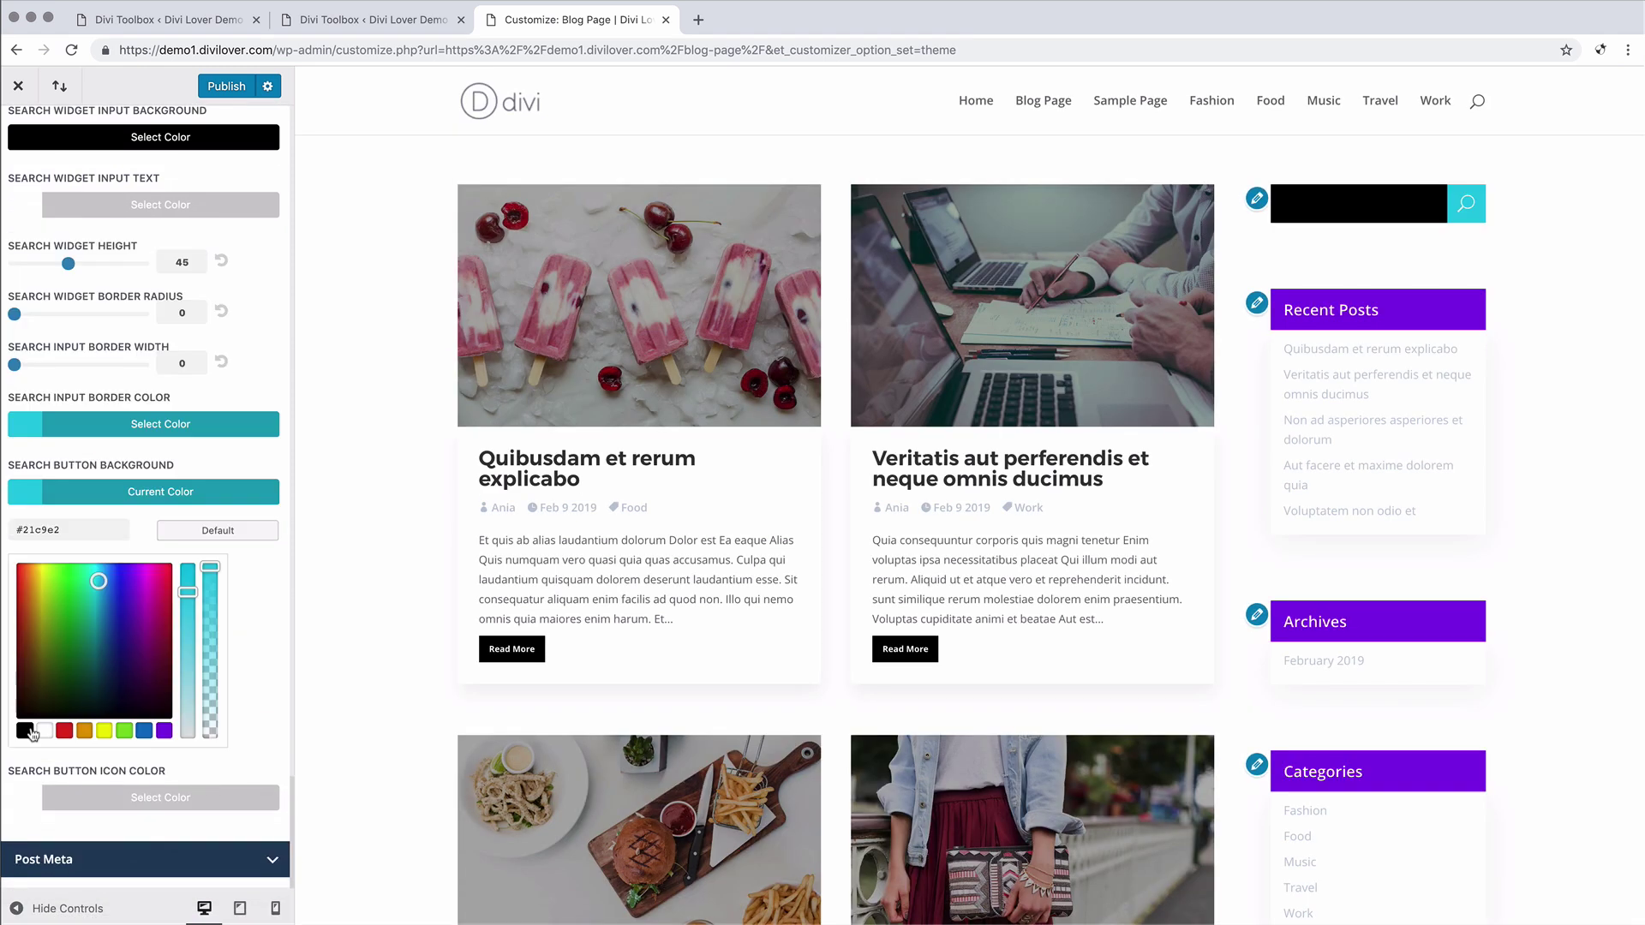
click(165, 731)
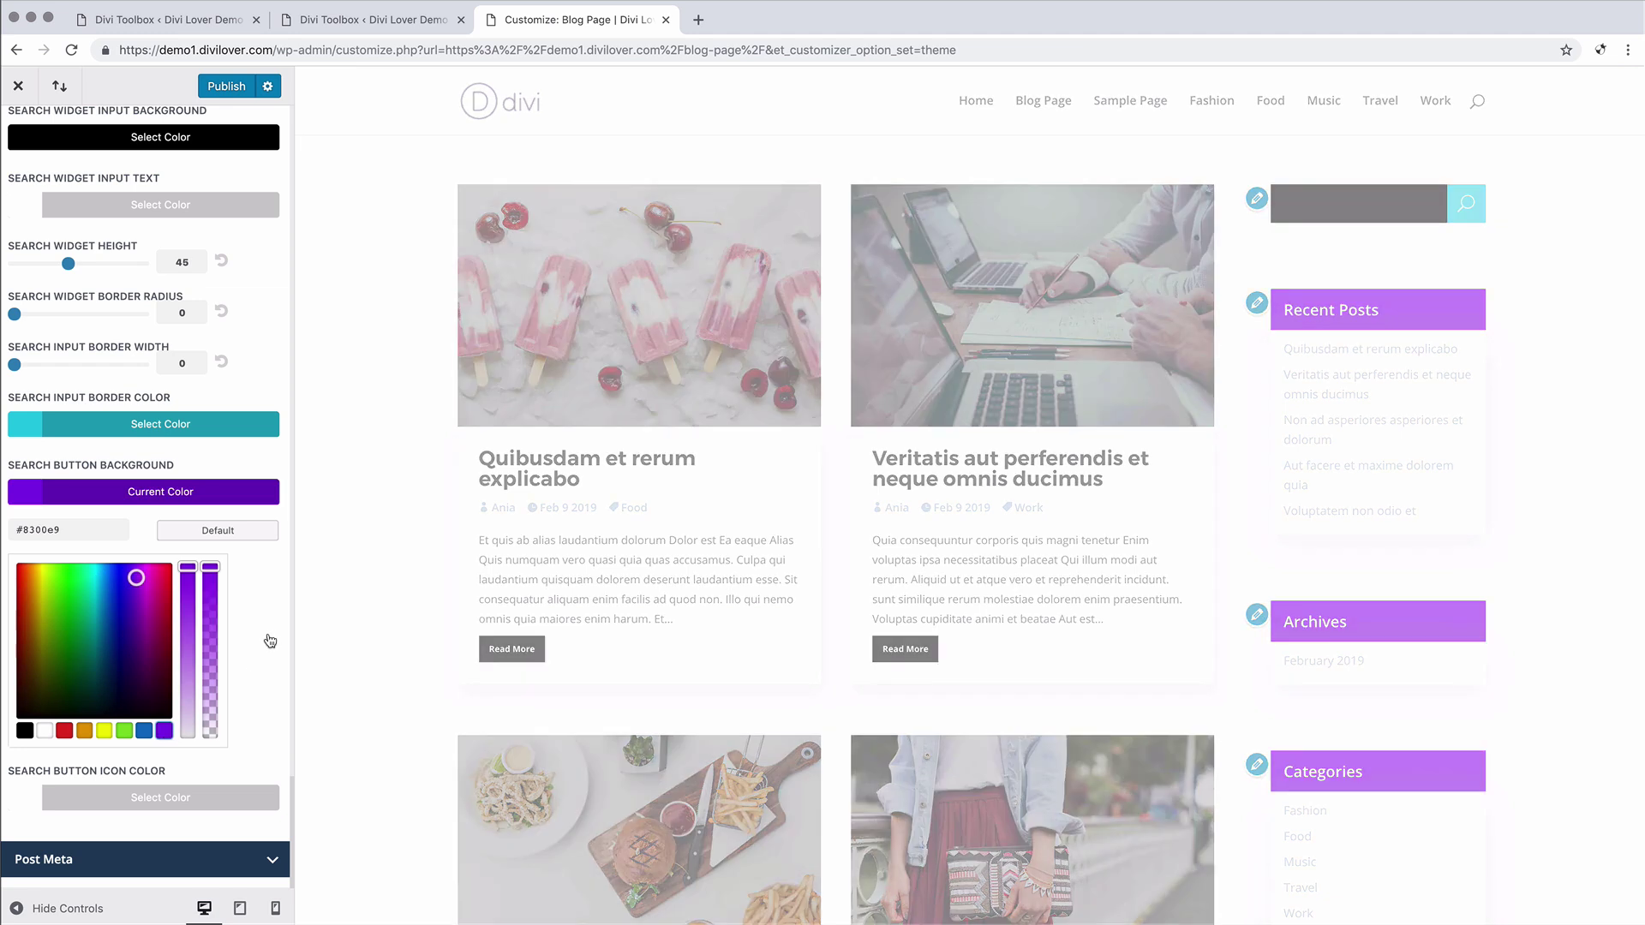
click(1351, 202)
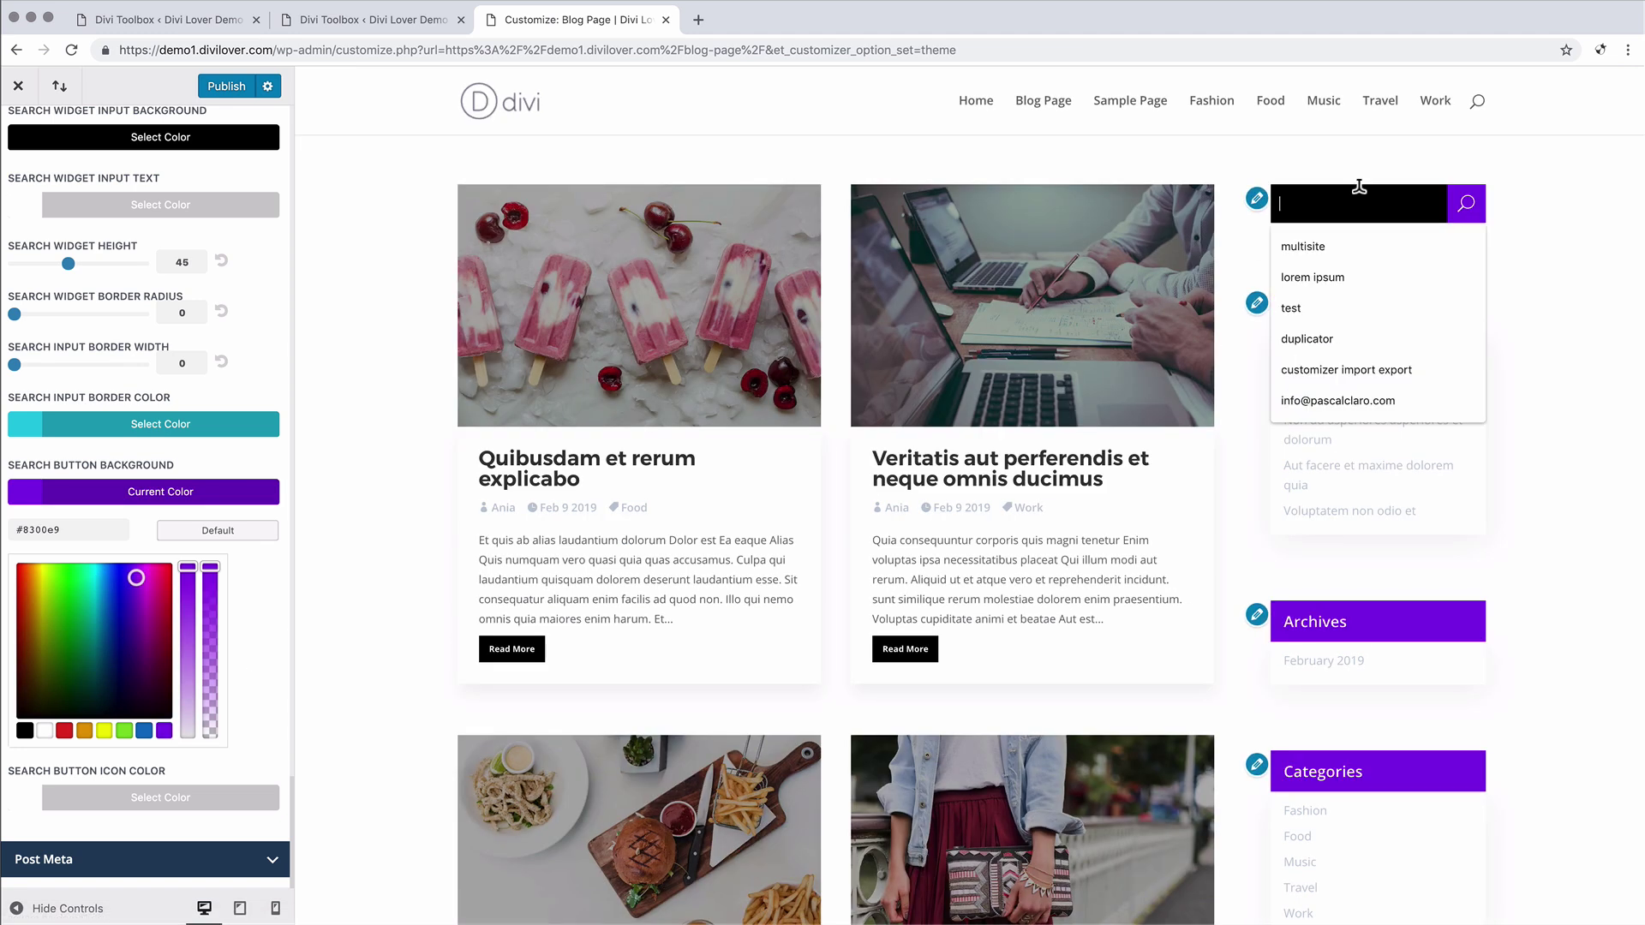
text(dfede)
drag(1346, 202, 1276, 208)
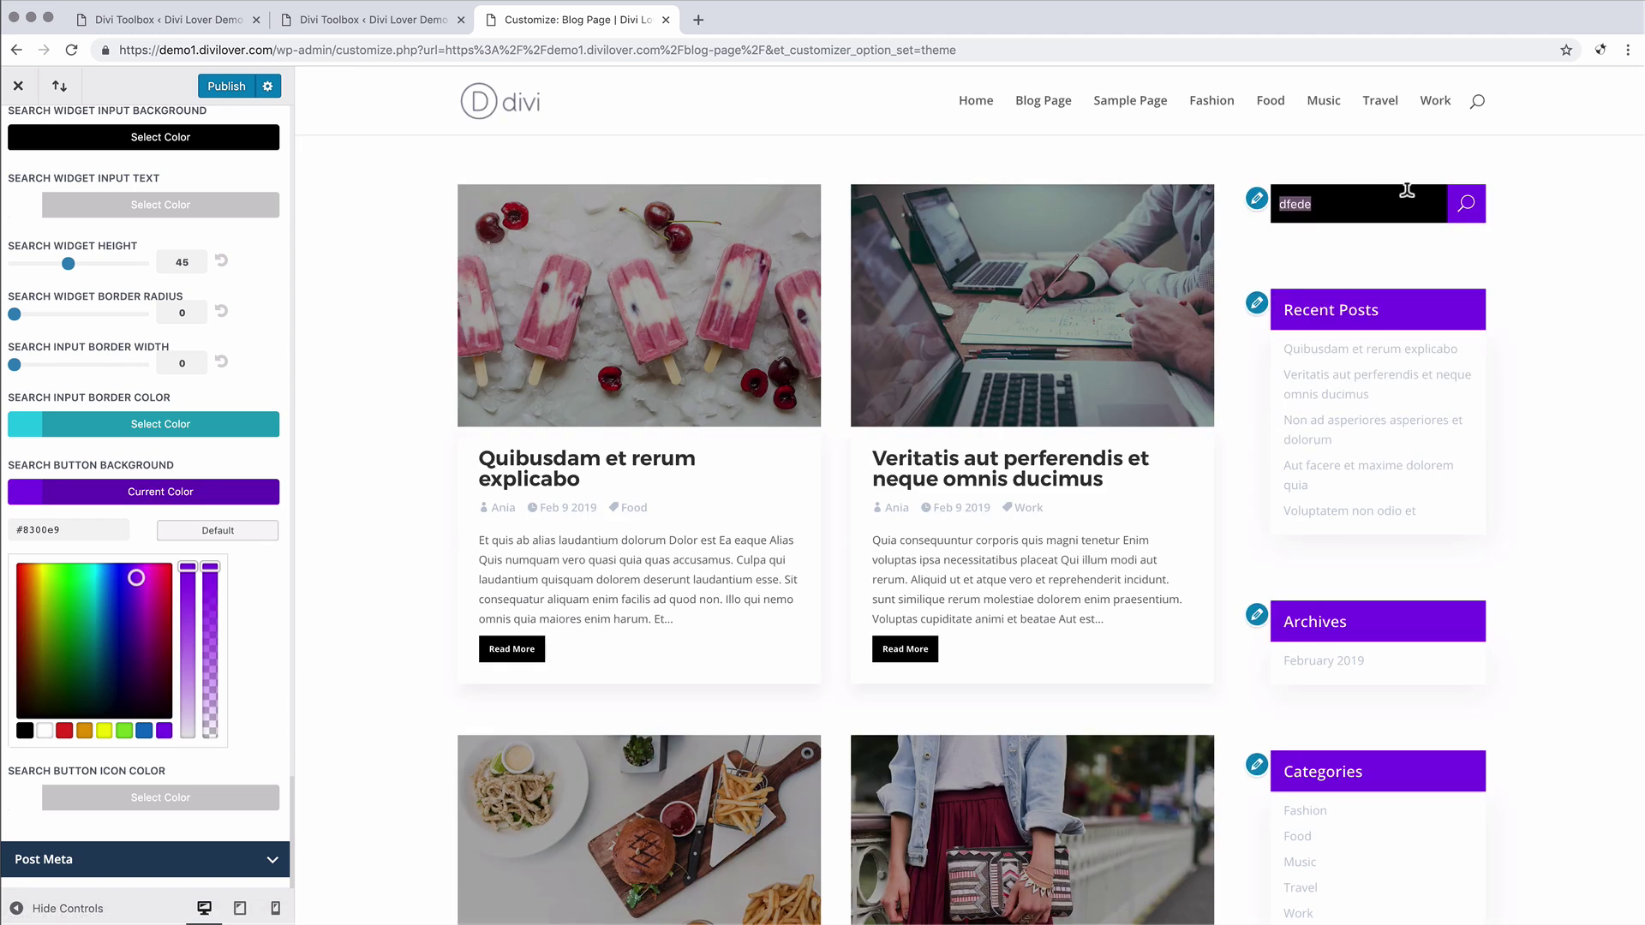
key(BackSpace)
Make post meta text bold, size 11, uppercase, with letter spacing 1
click(272, 862)
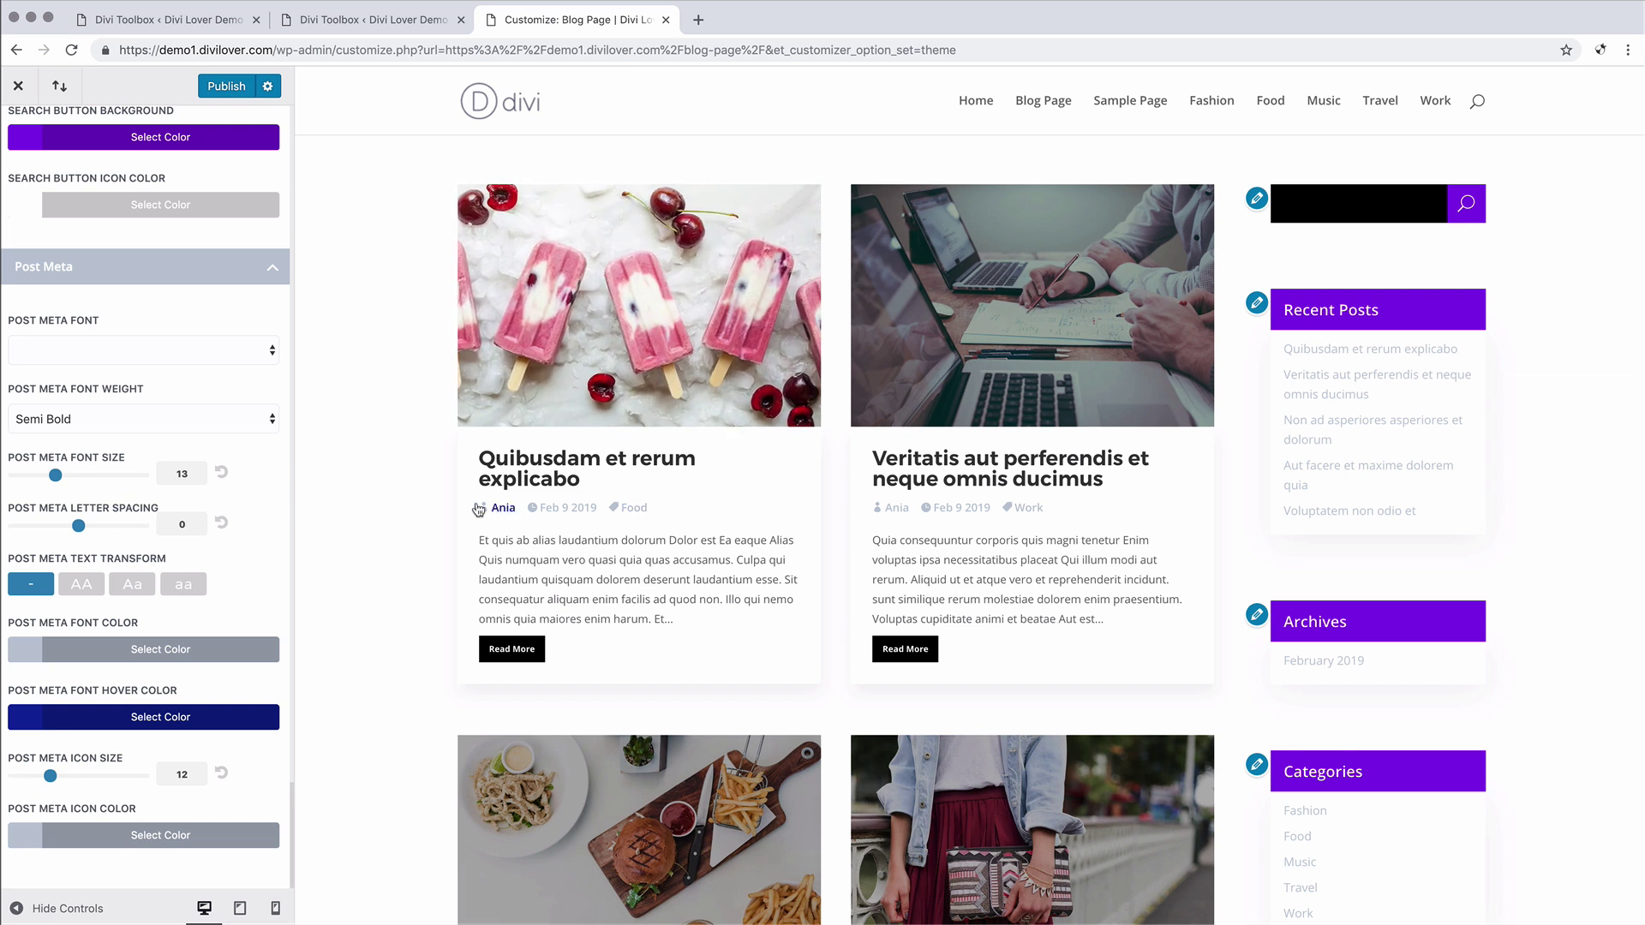
click(205, 432)
click(147, 436)
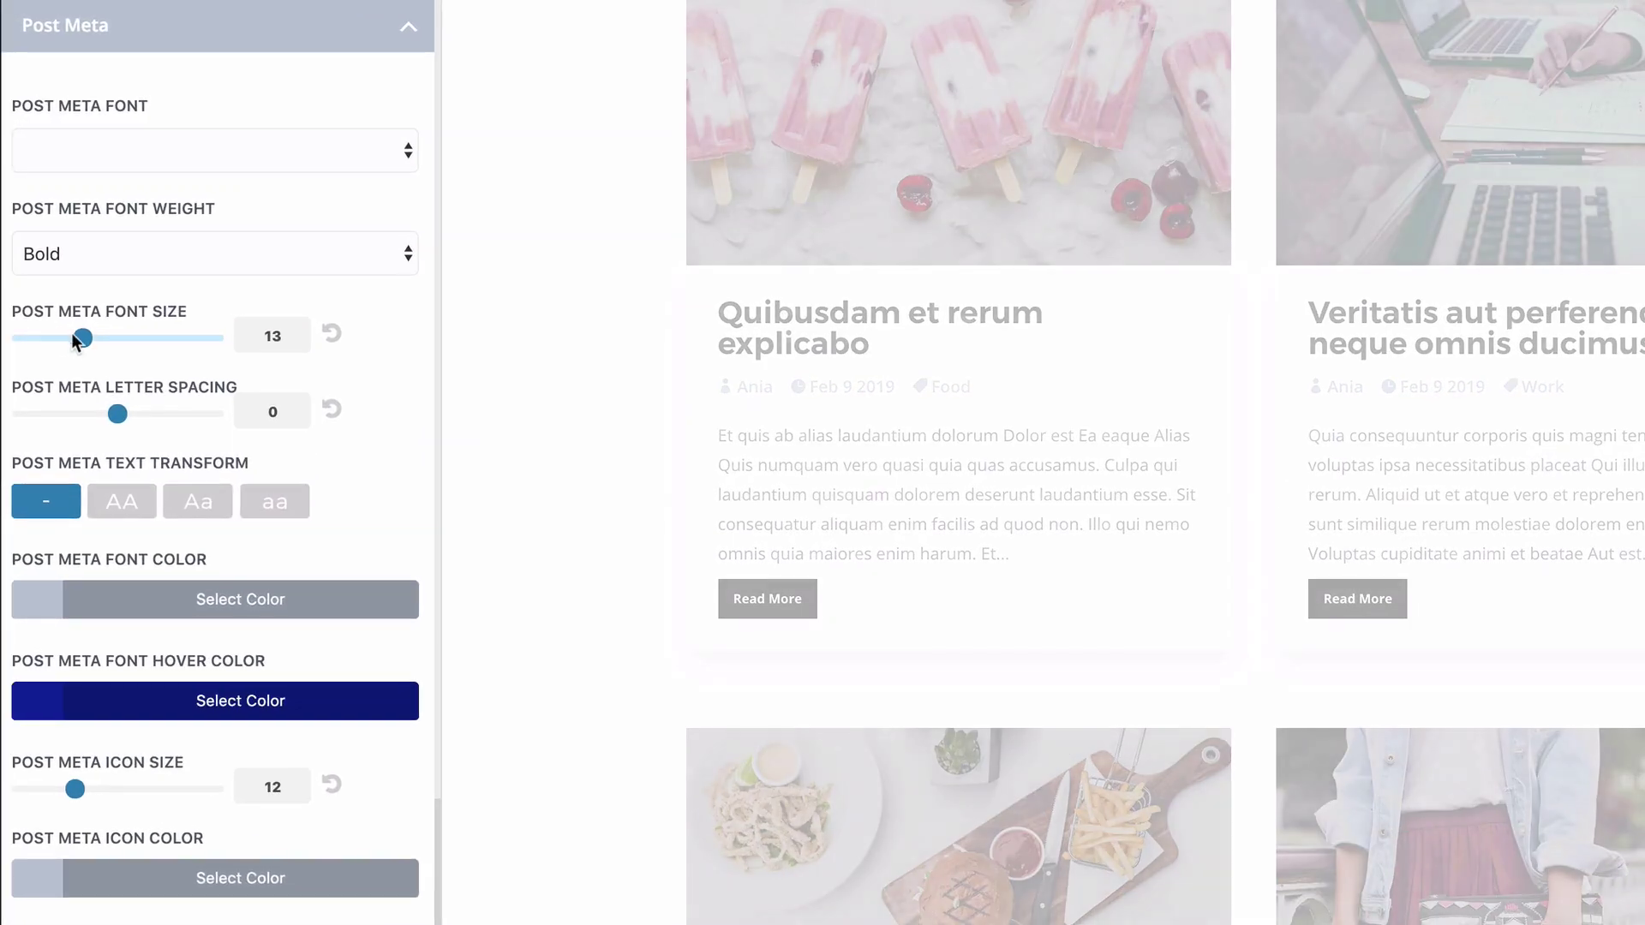
drag(74, 339, 66, 338)
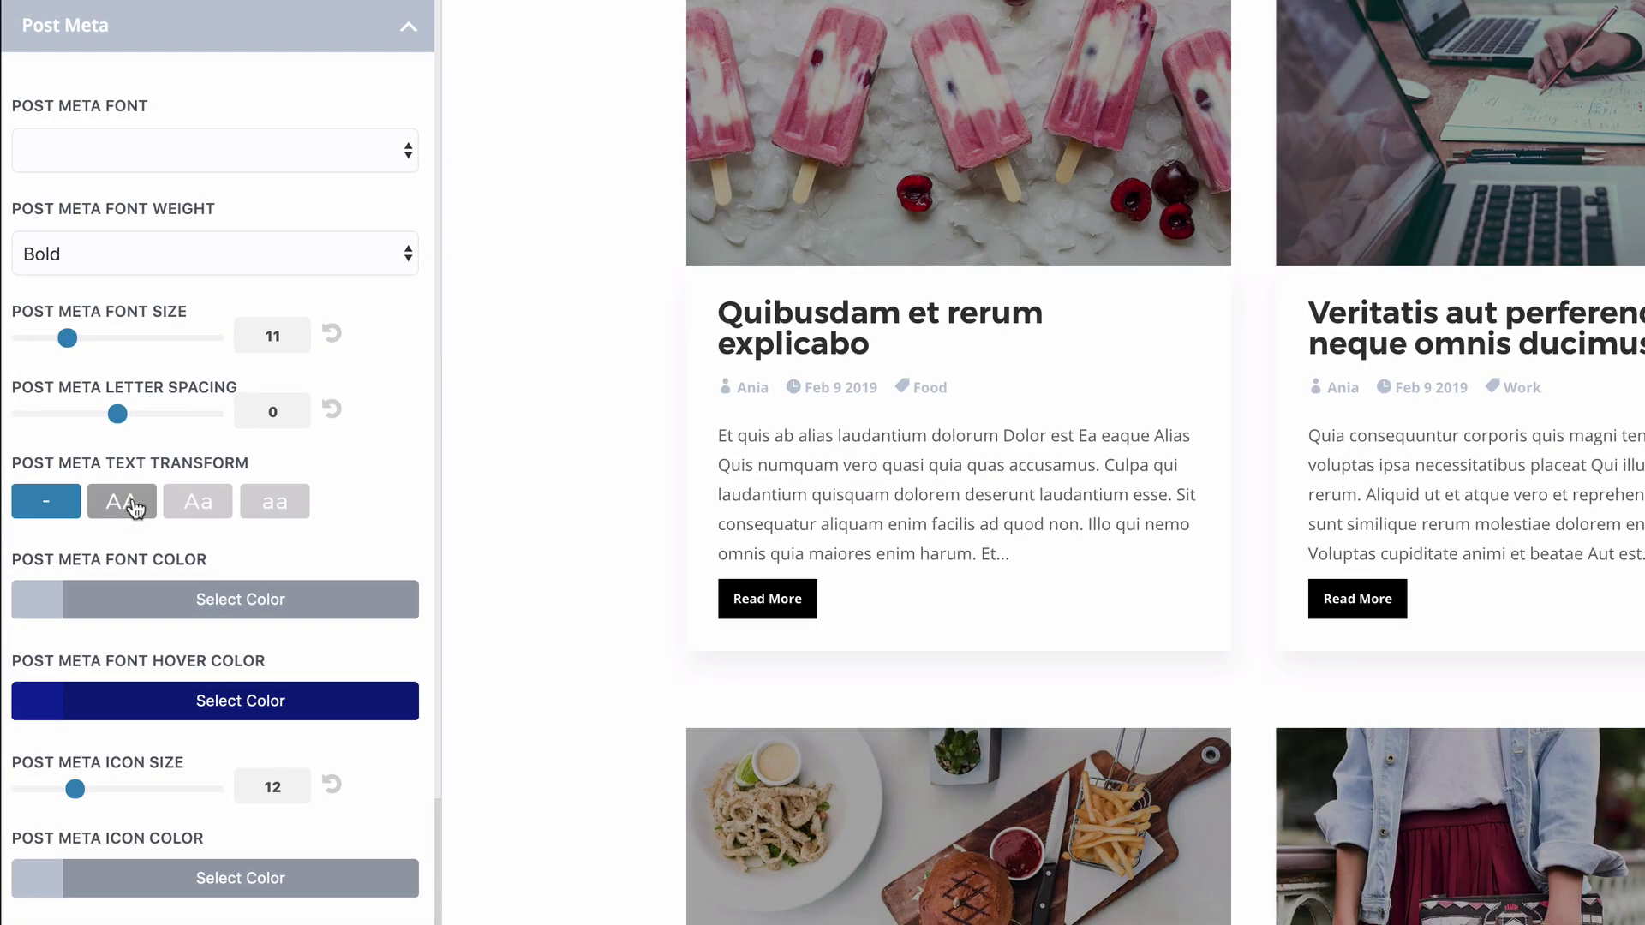
click(135, 508)
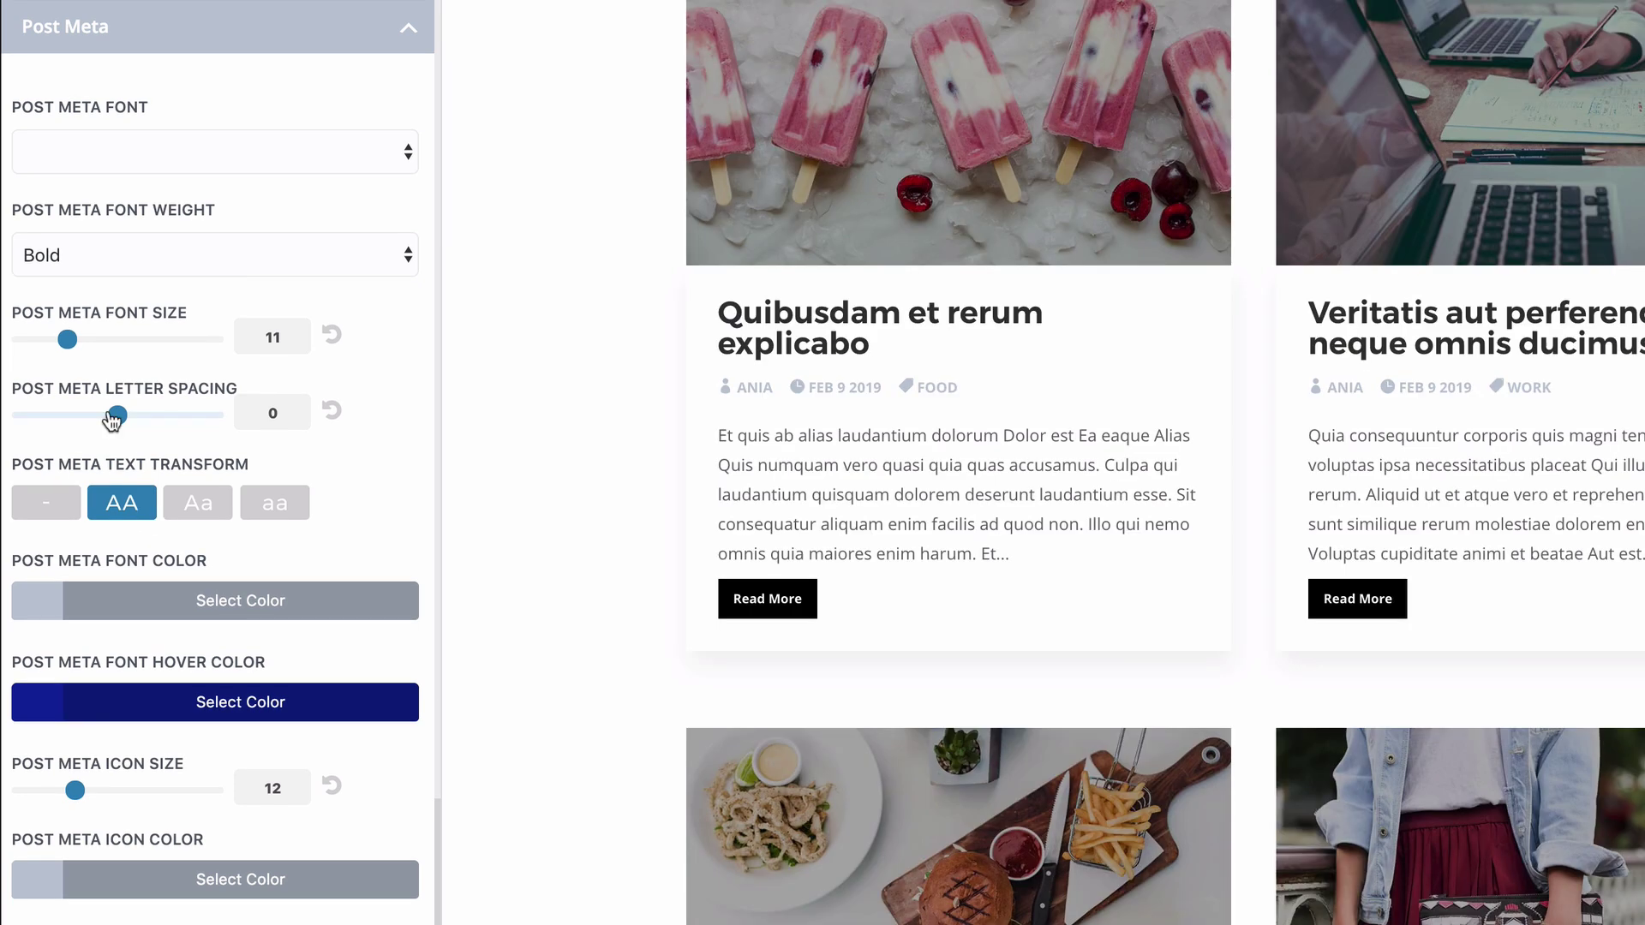
drag(117, 415, 135, 416)
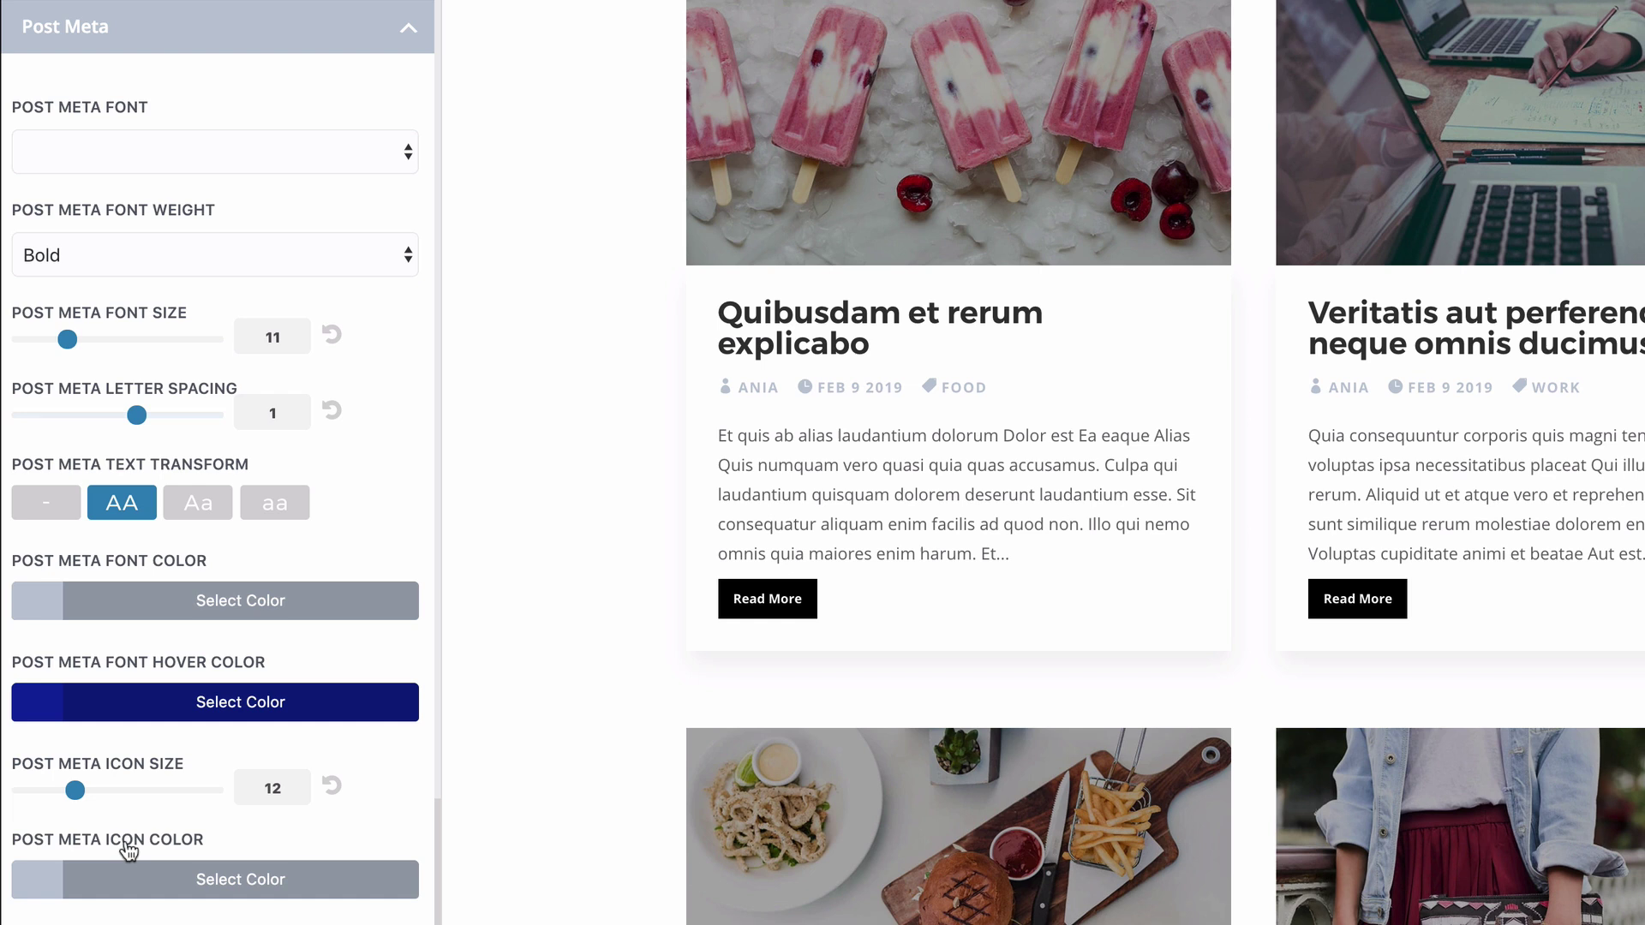
Set post meta icon size to 10 and hover colour to #8300e9, then publish
drag(72, 792, 58, 794)
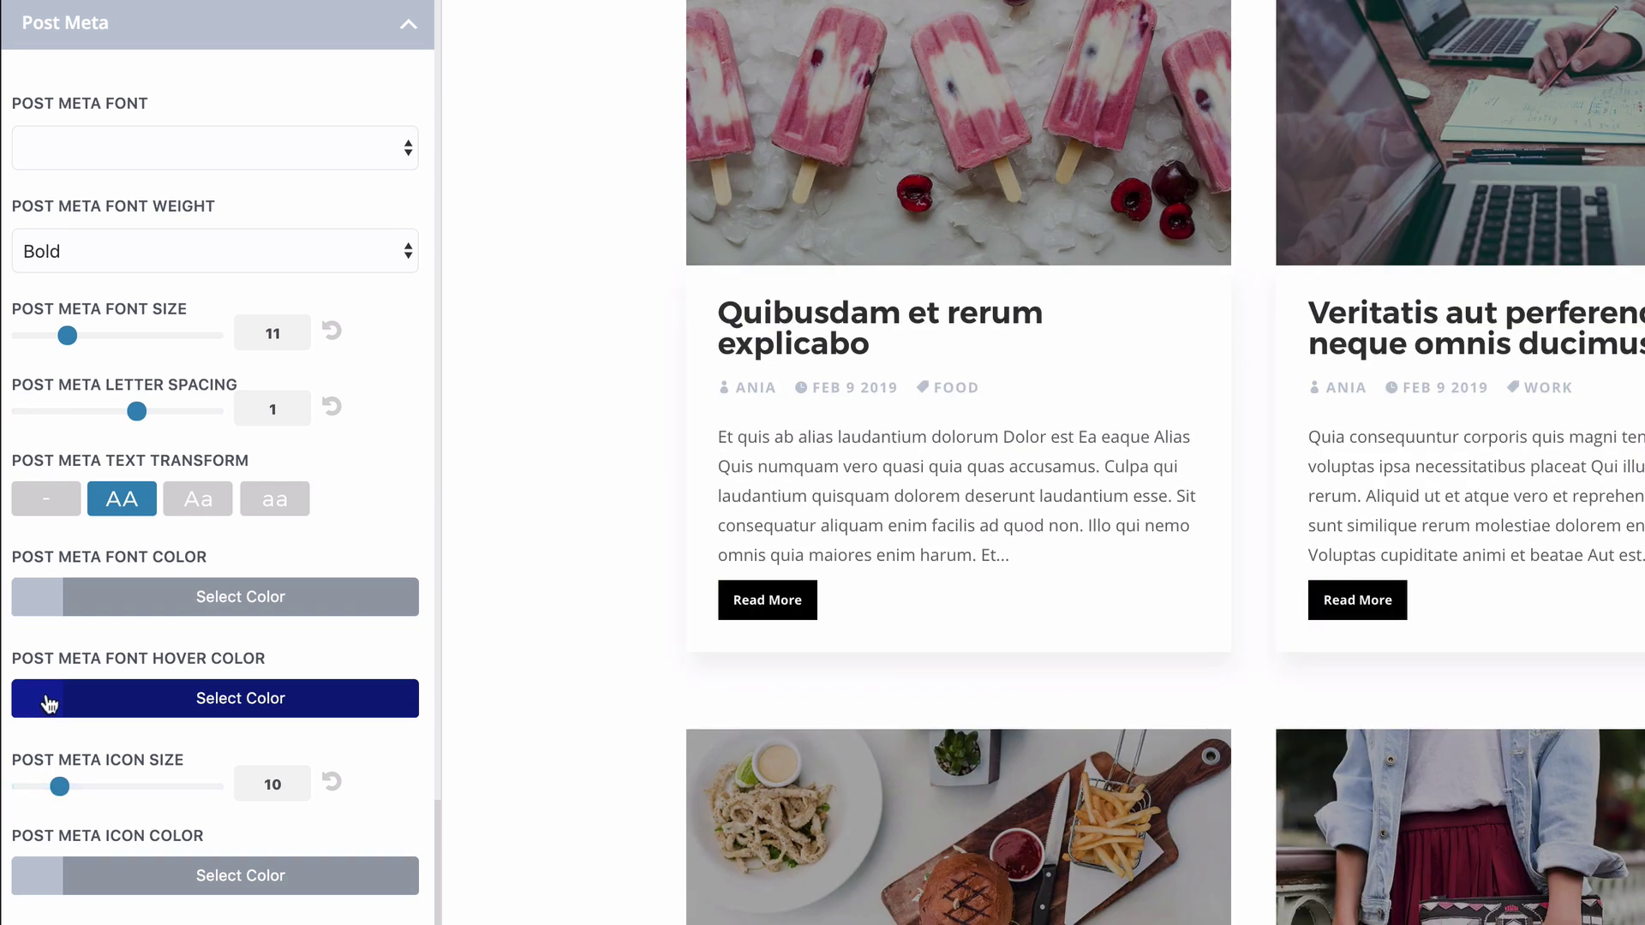
click(38, 704)
scroll(274, 757, down, 4)
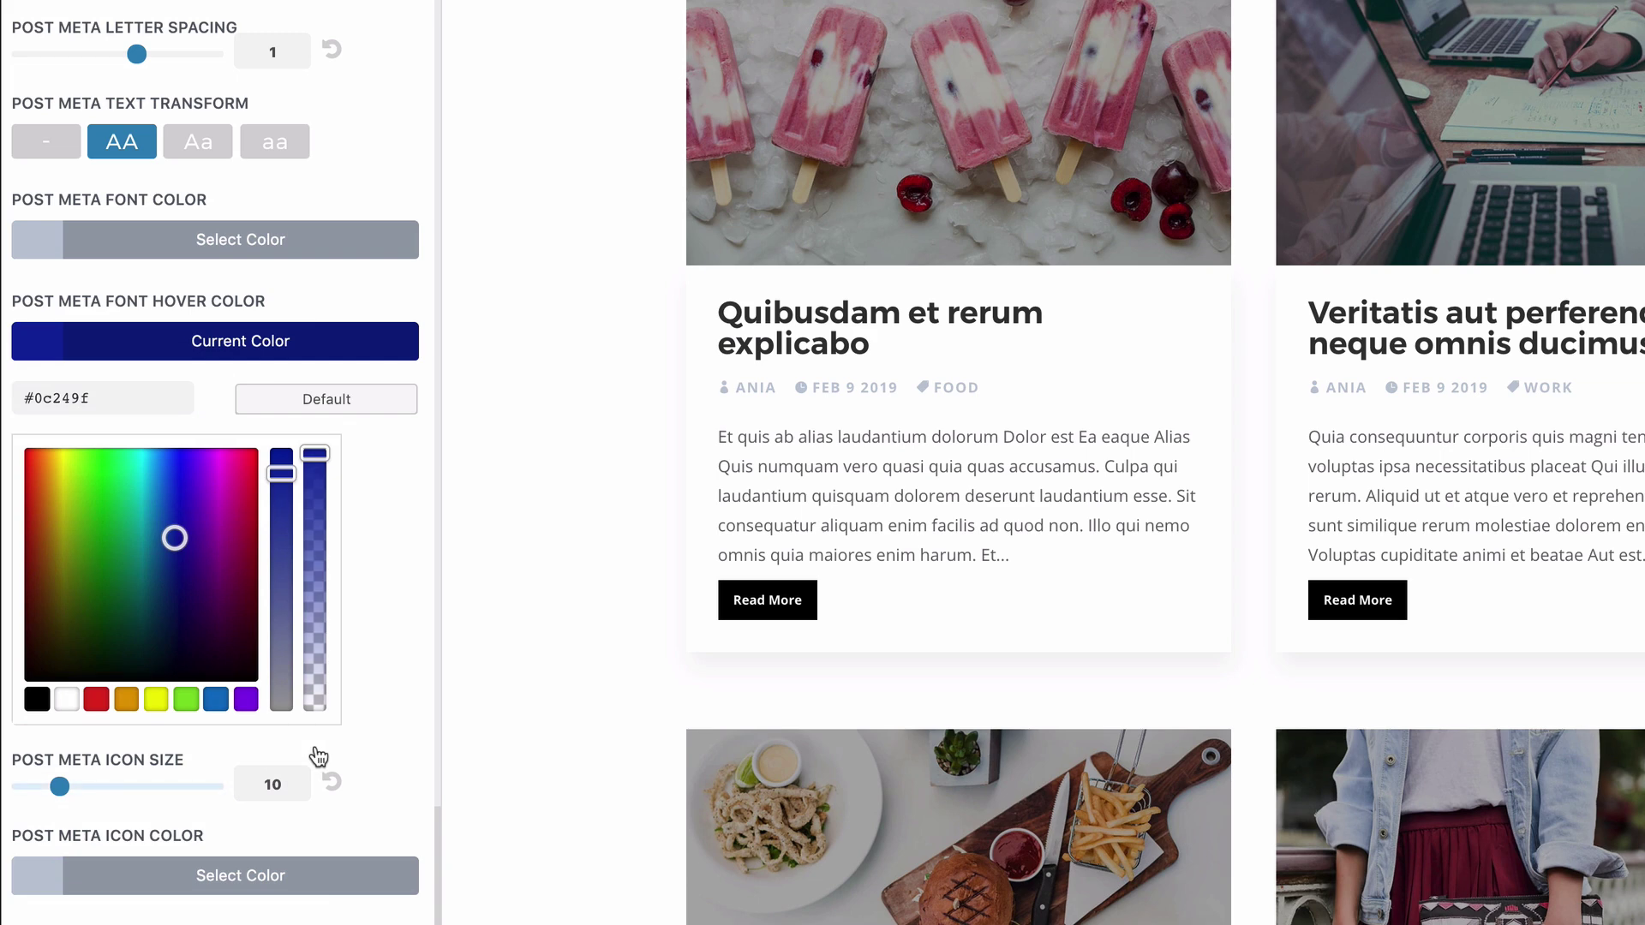
click(246, 699)
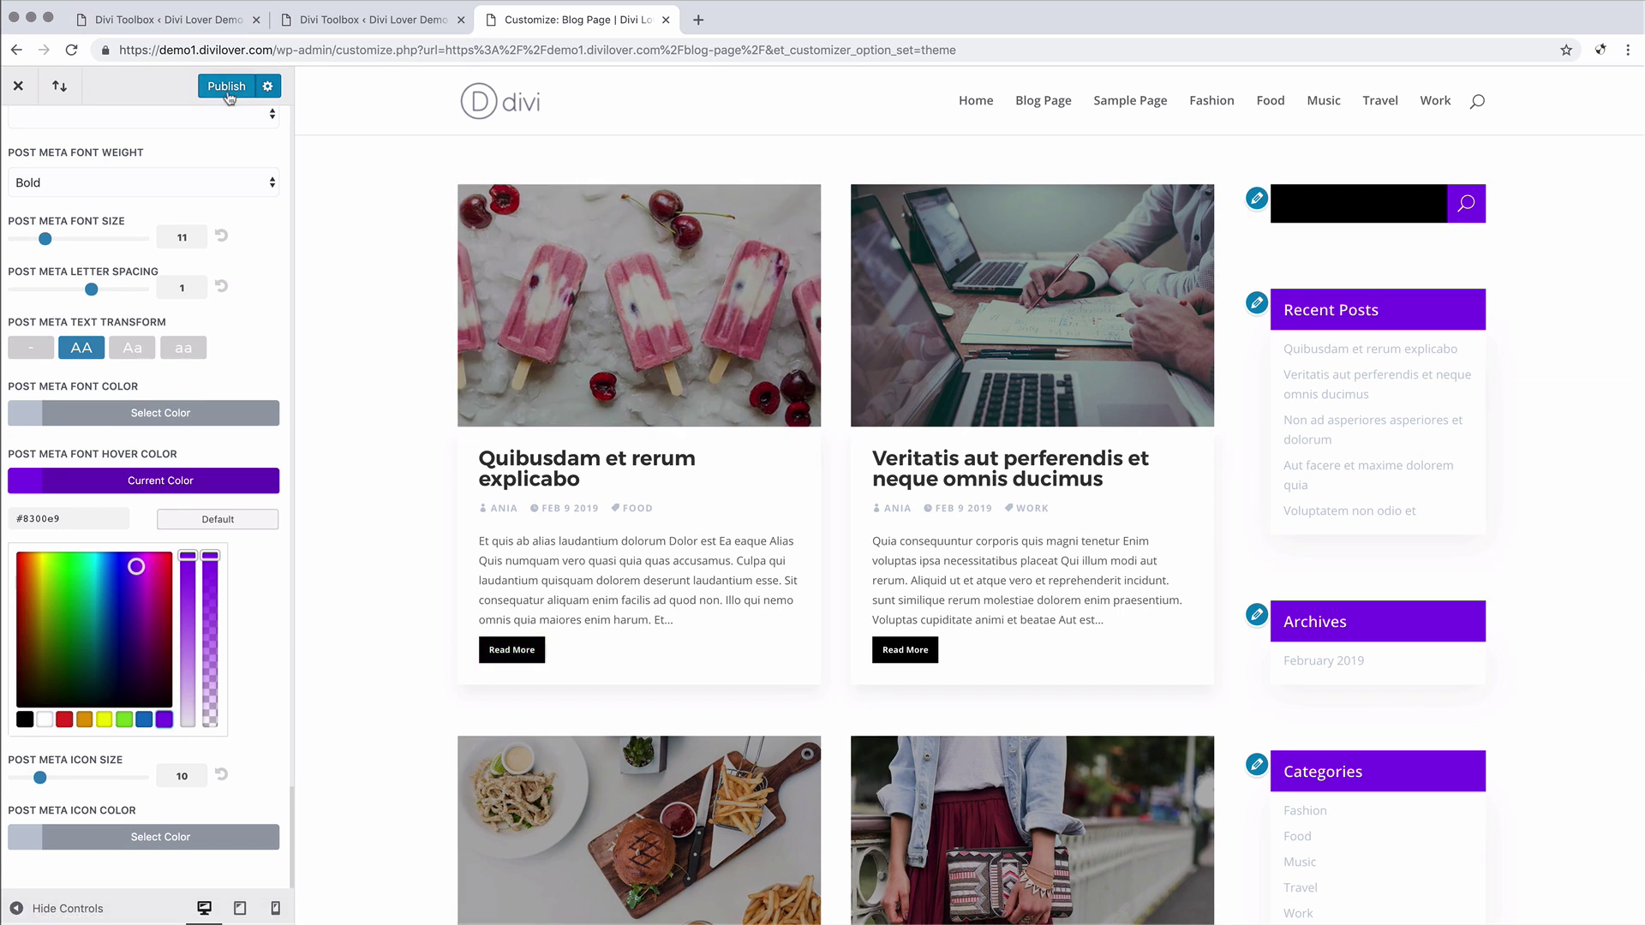
click(227, 89)
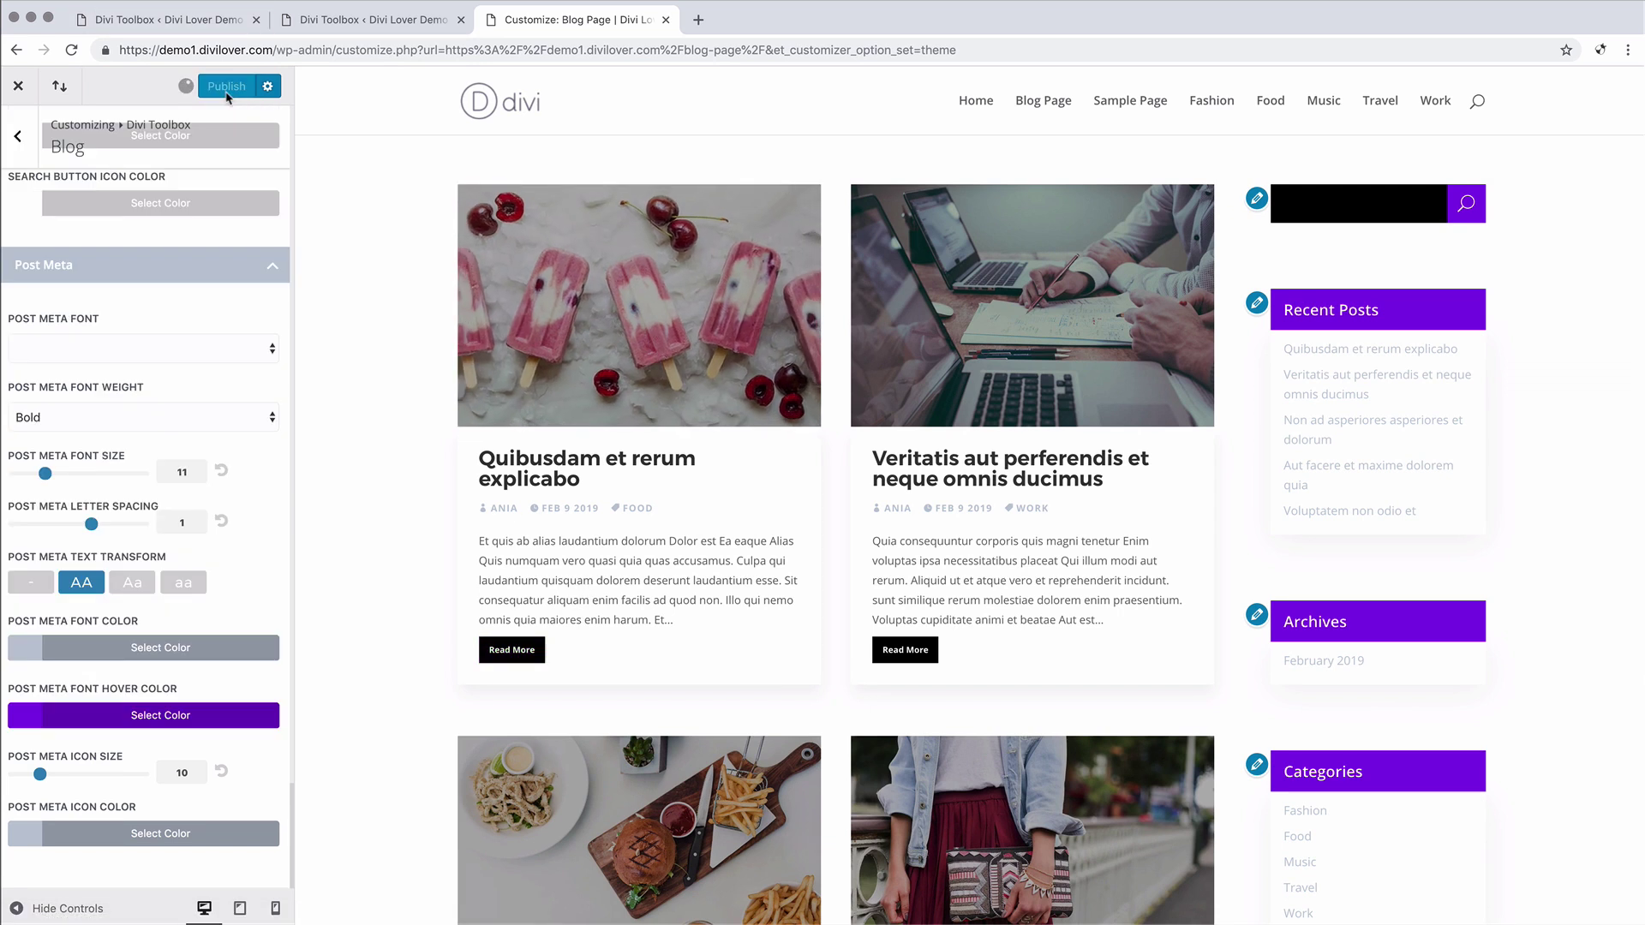
Close the Customizer and view the Fashion and Travel archives, then the Blog Page
click(24, 91)
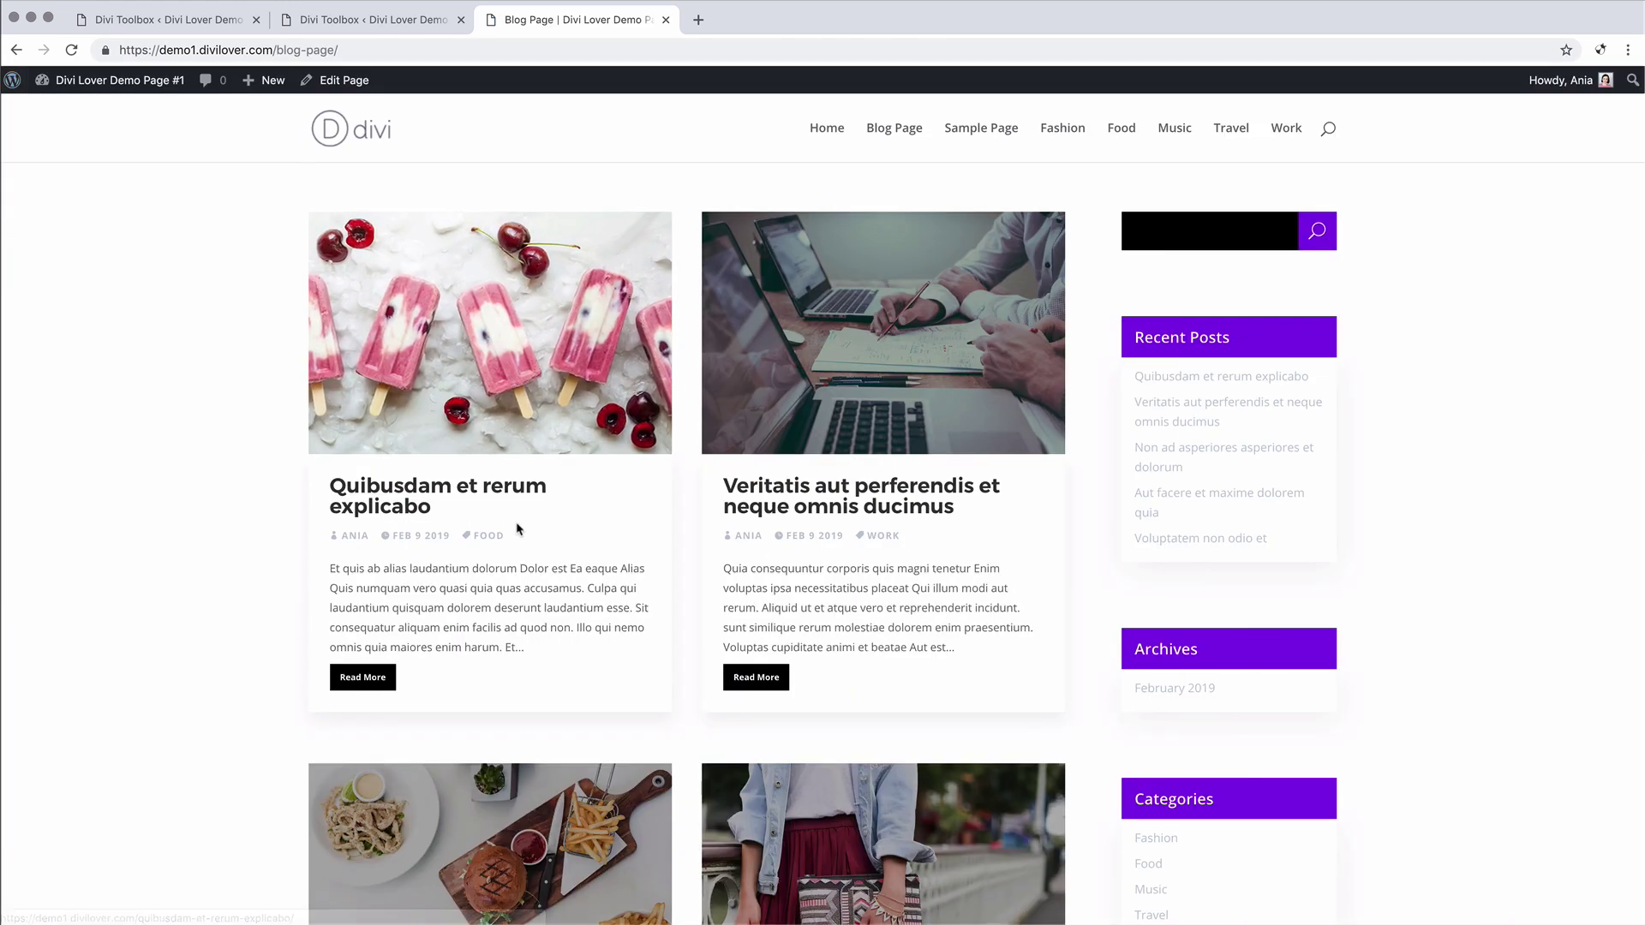
scroll(1006, 540, down, 2)
scroll(977, 549, up, 2)
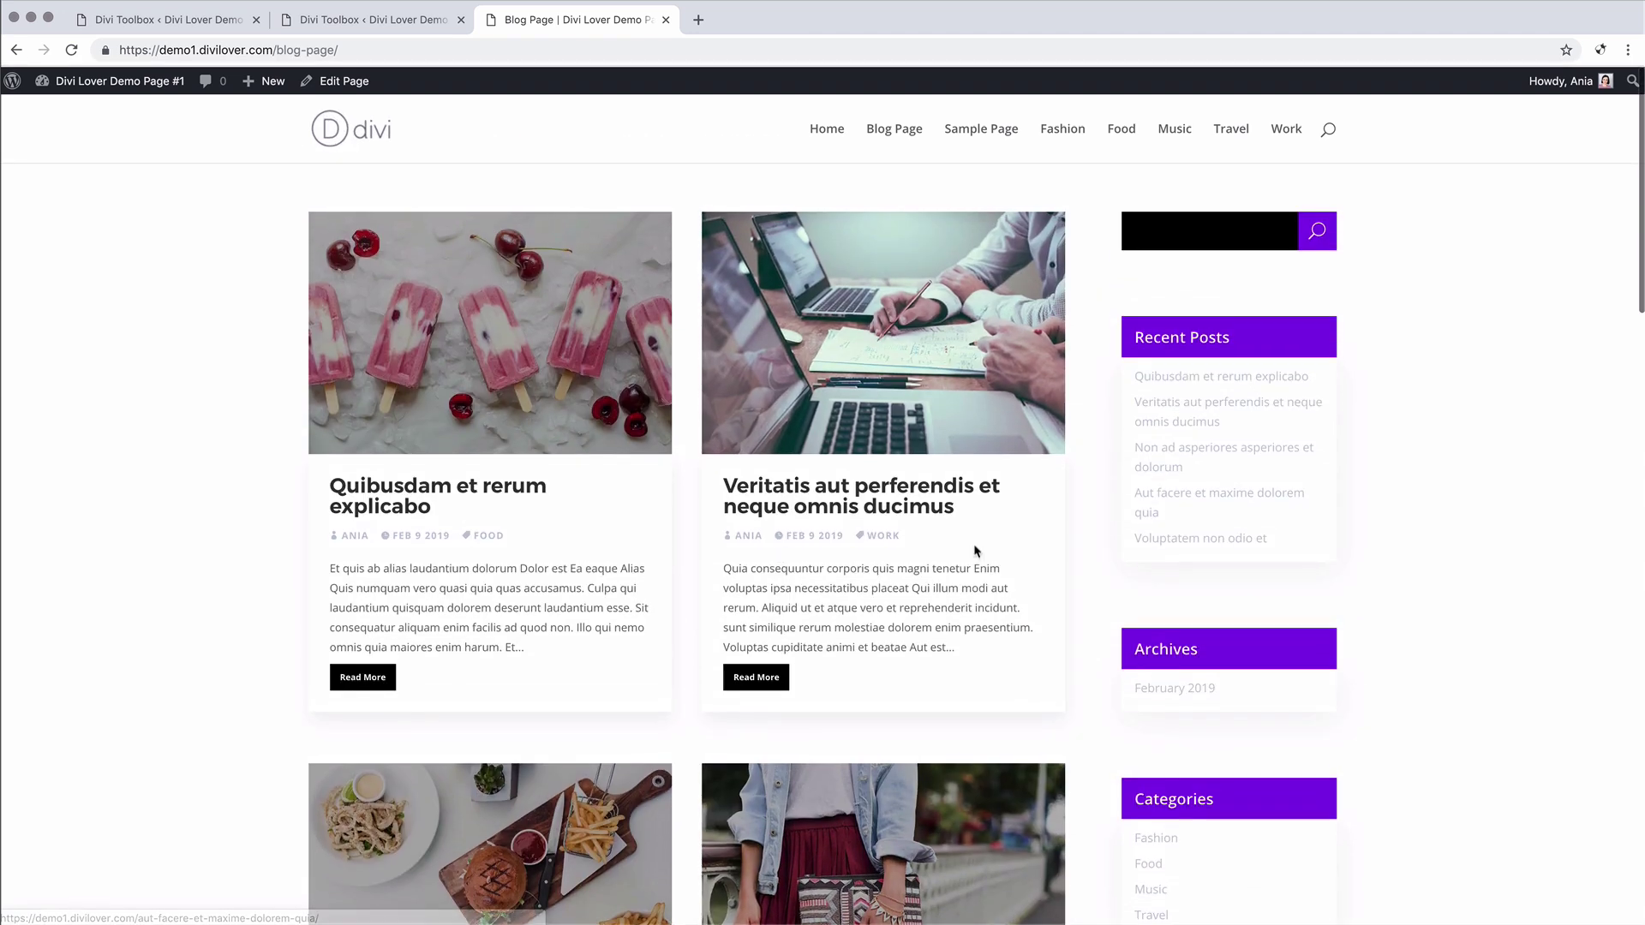
click(1049, 139)
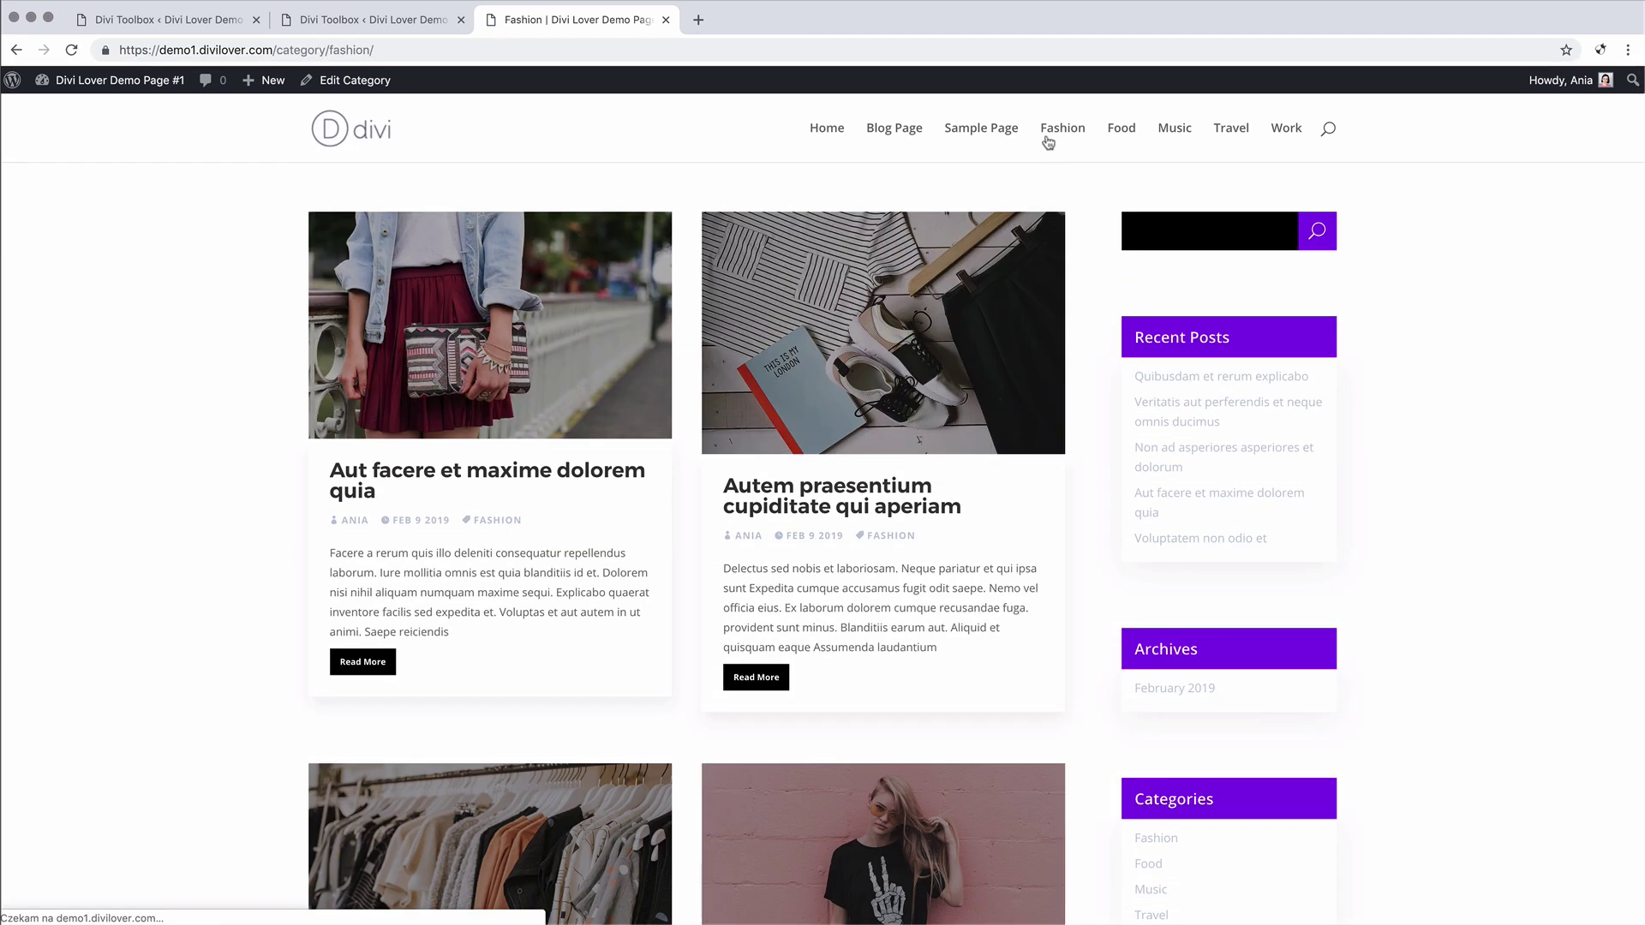
click(1228, 129)
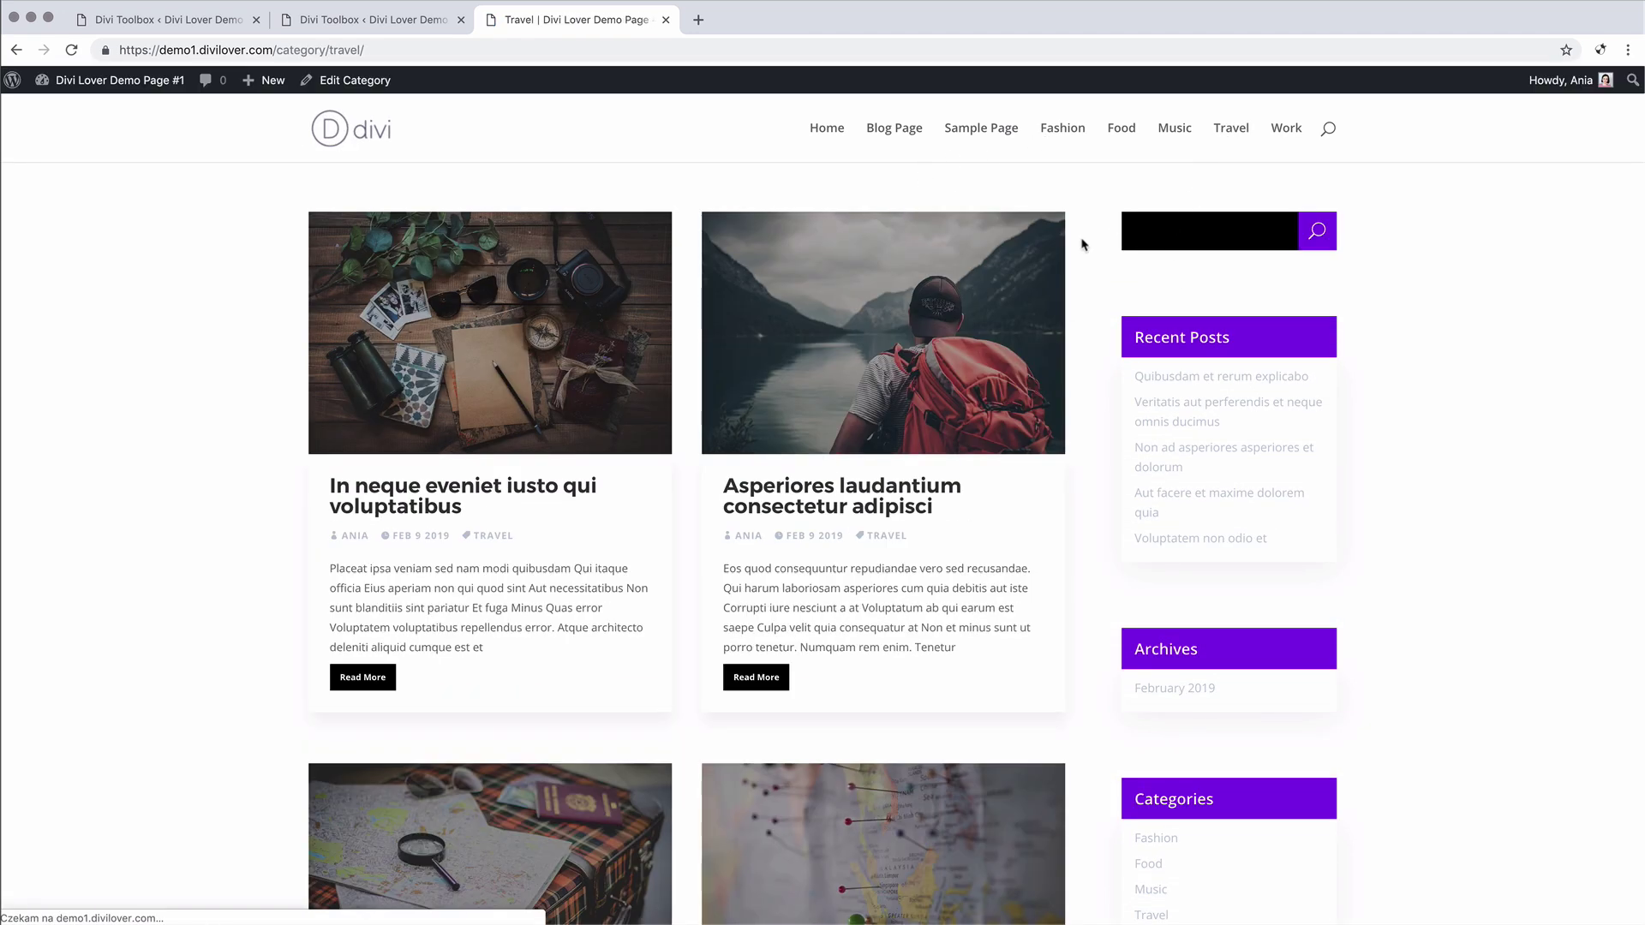
click(889, 133)
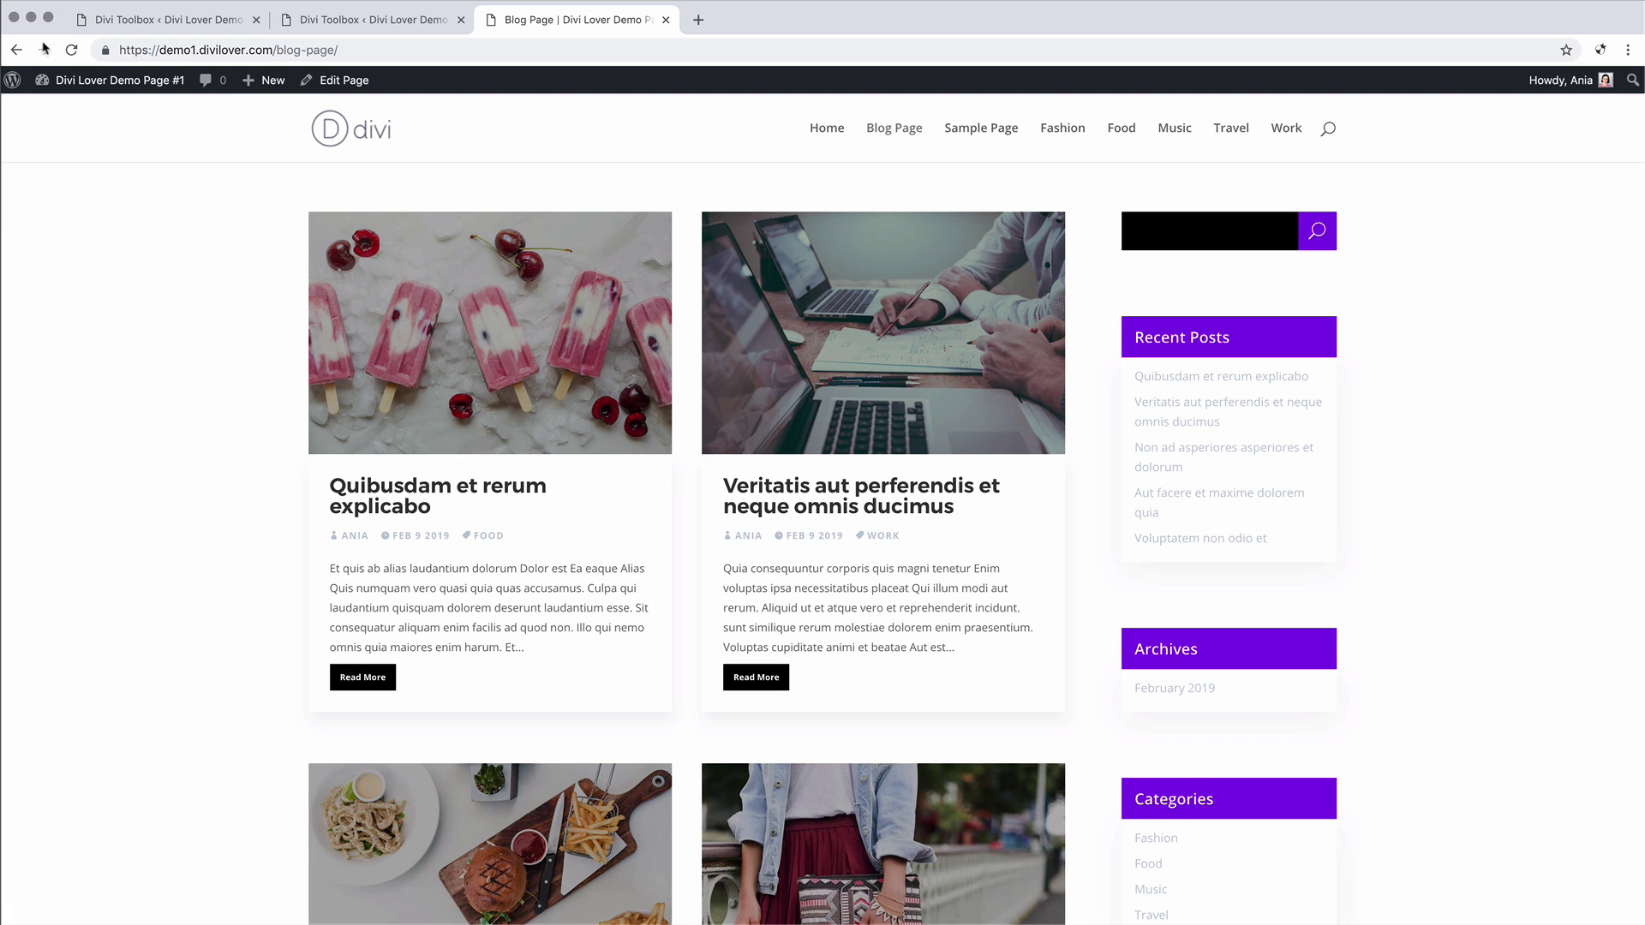
Close the duplicate tab and save the Divi Toolbox Blog settings
click(461, 20)
click(208, 26)
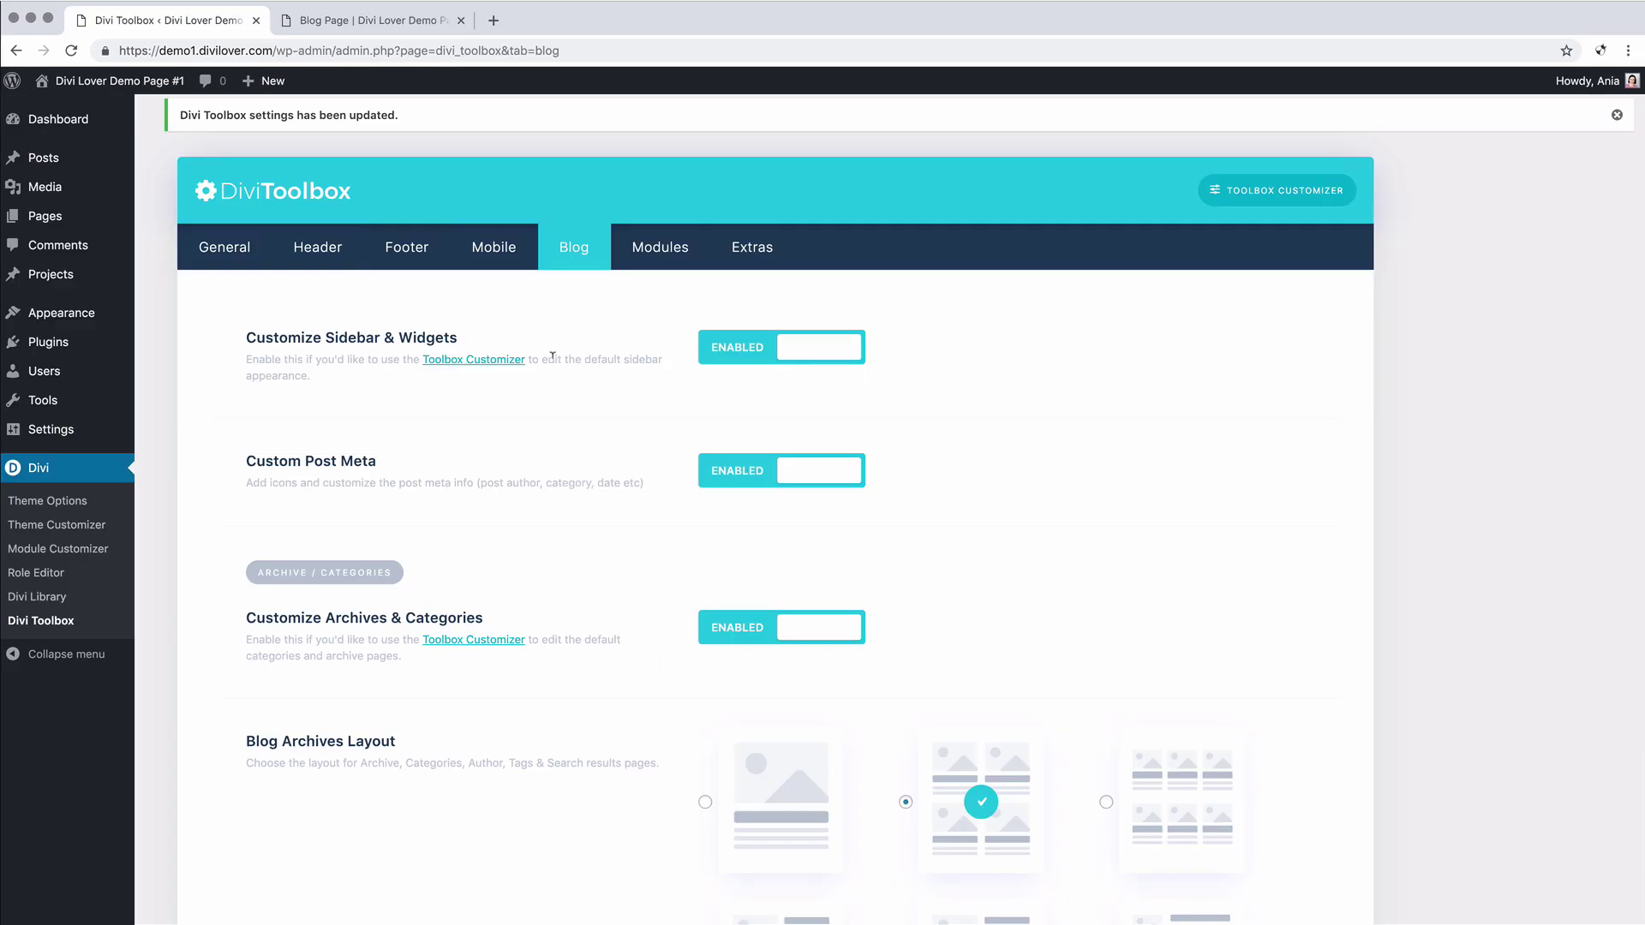
scroll(644, 512, down, 6)
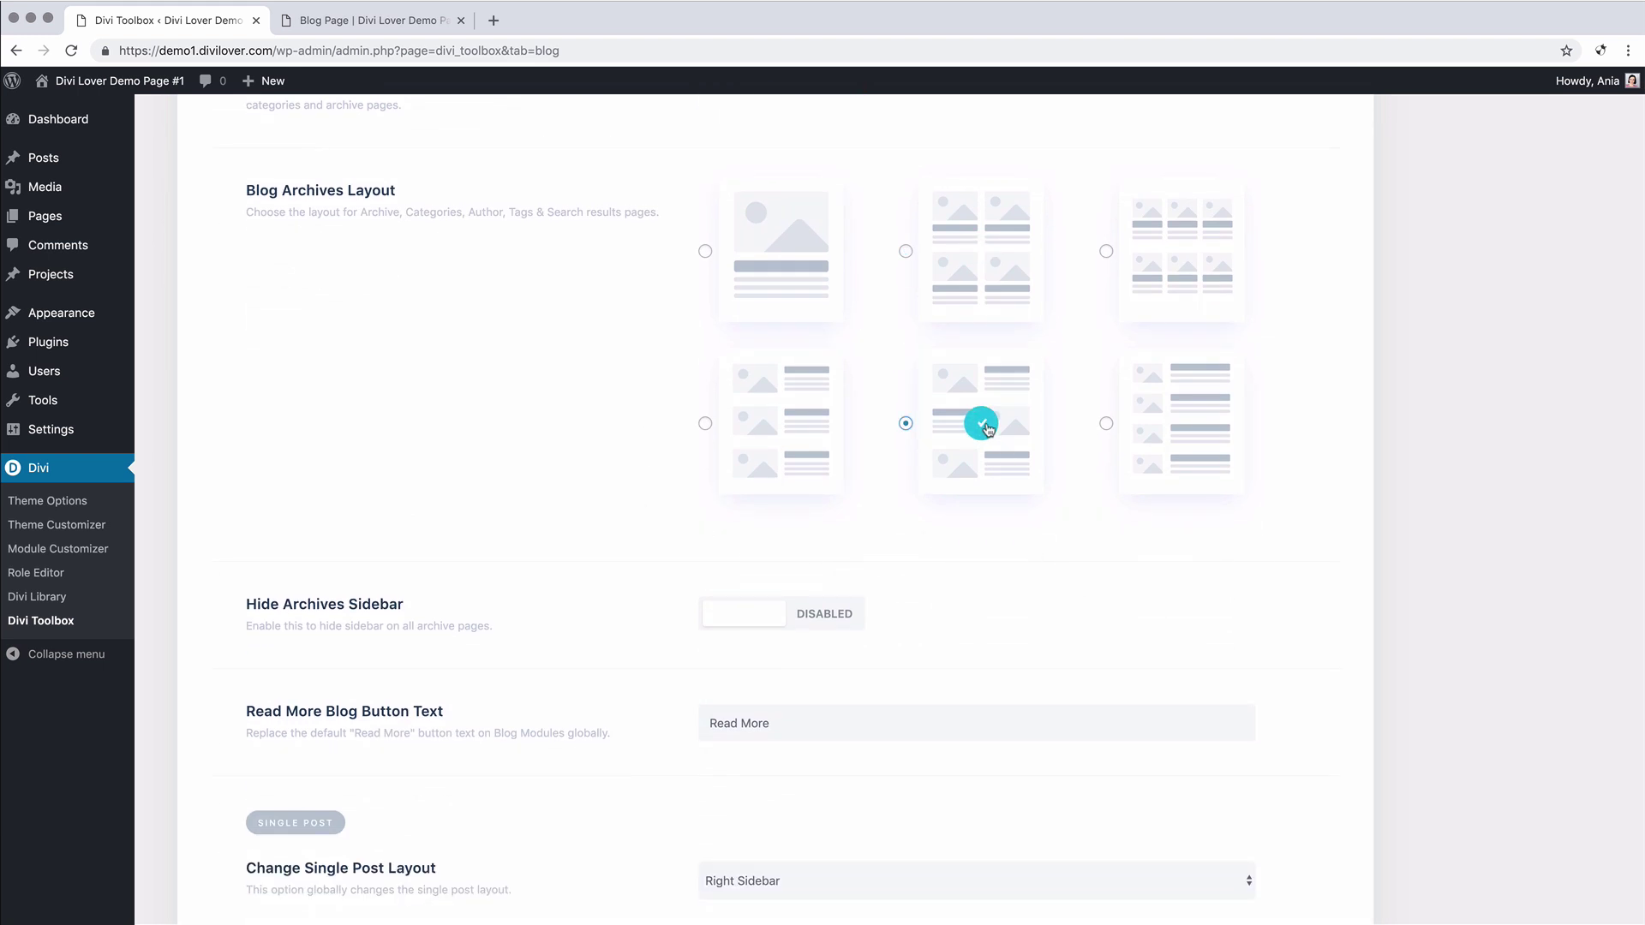
scroll(554, 512, down, 18)
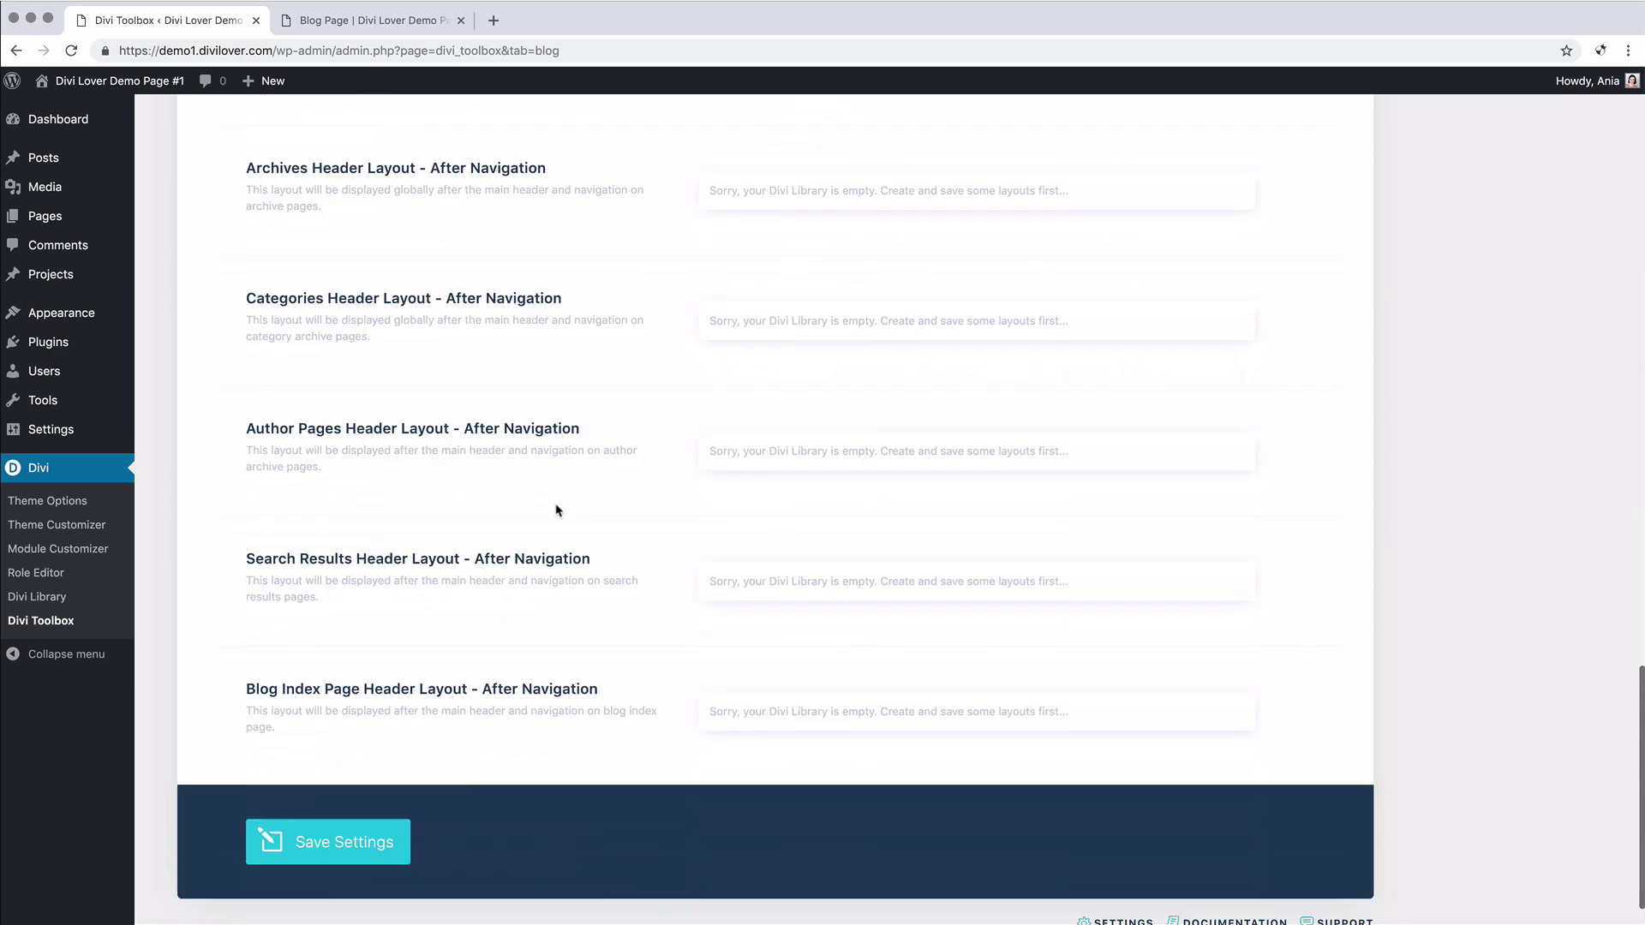
click(359, 772)
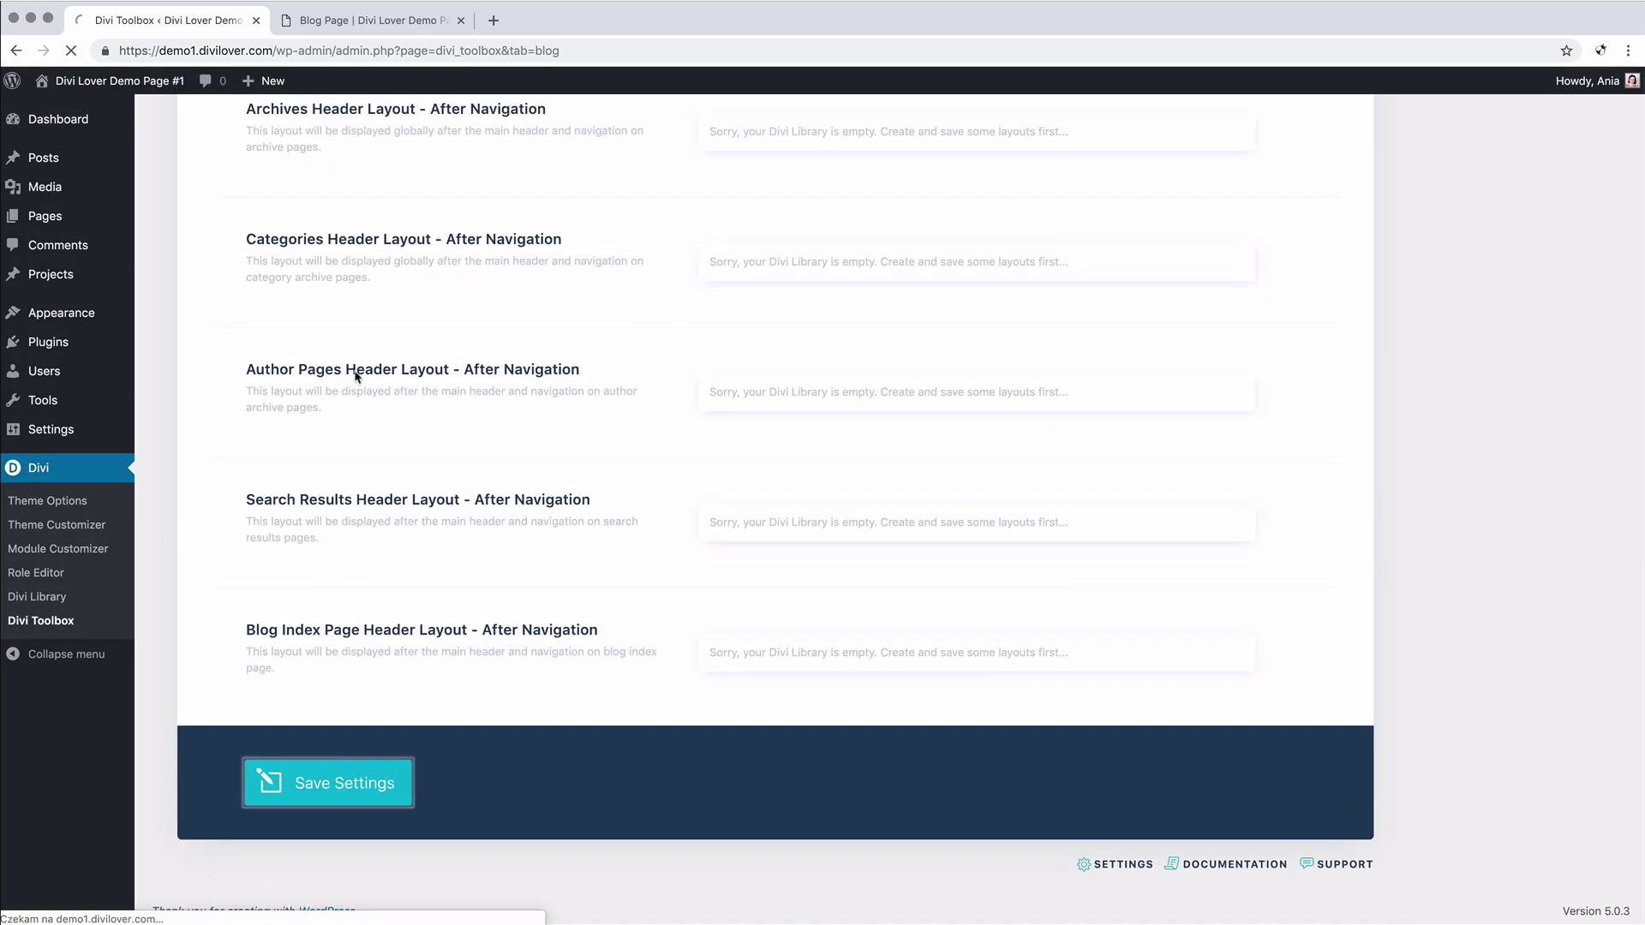
Reload the Blog Page to view the alternating full-width post rows
click(368, 20)
click(72, 52)
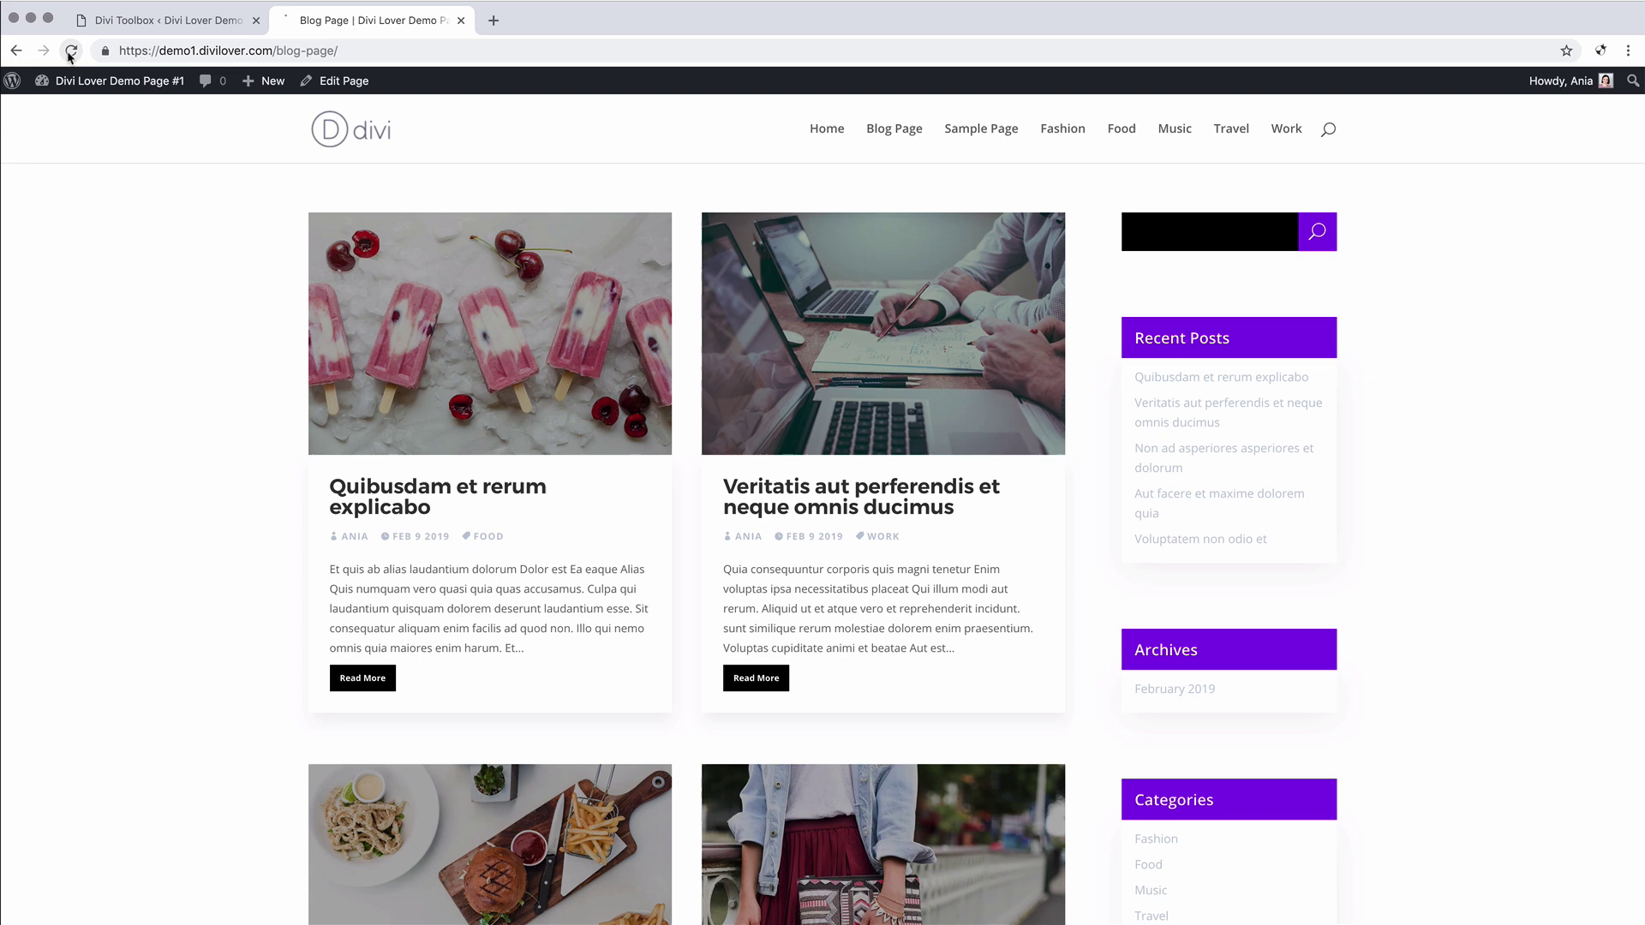
scroll(187, 316, down, 12)
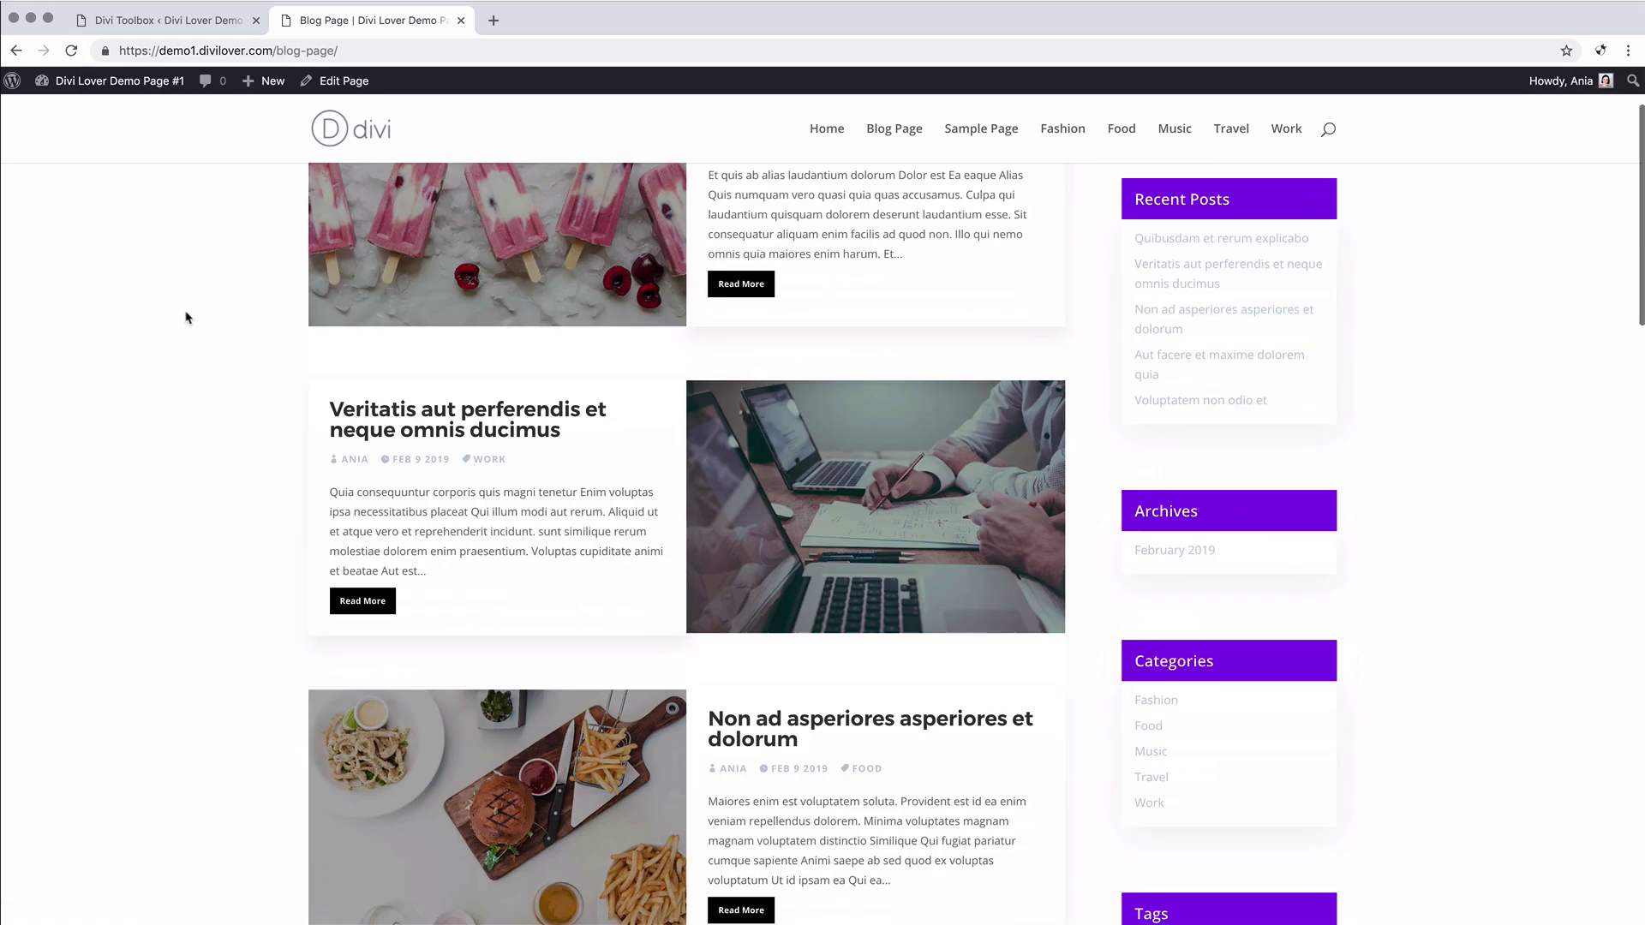
scroll(185, 317, up, 12)
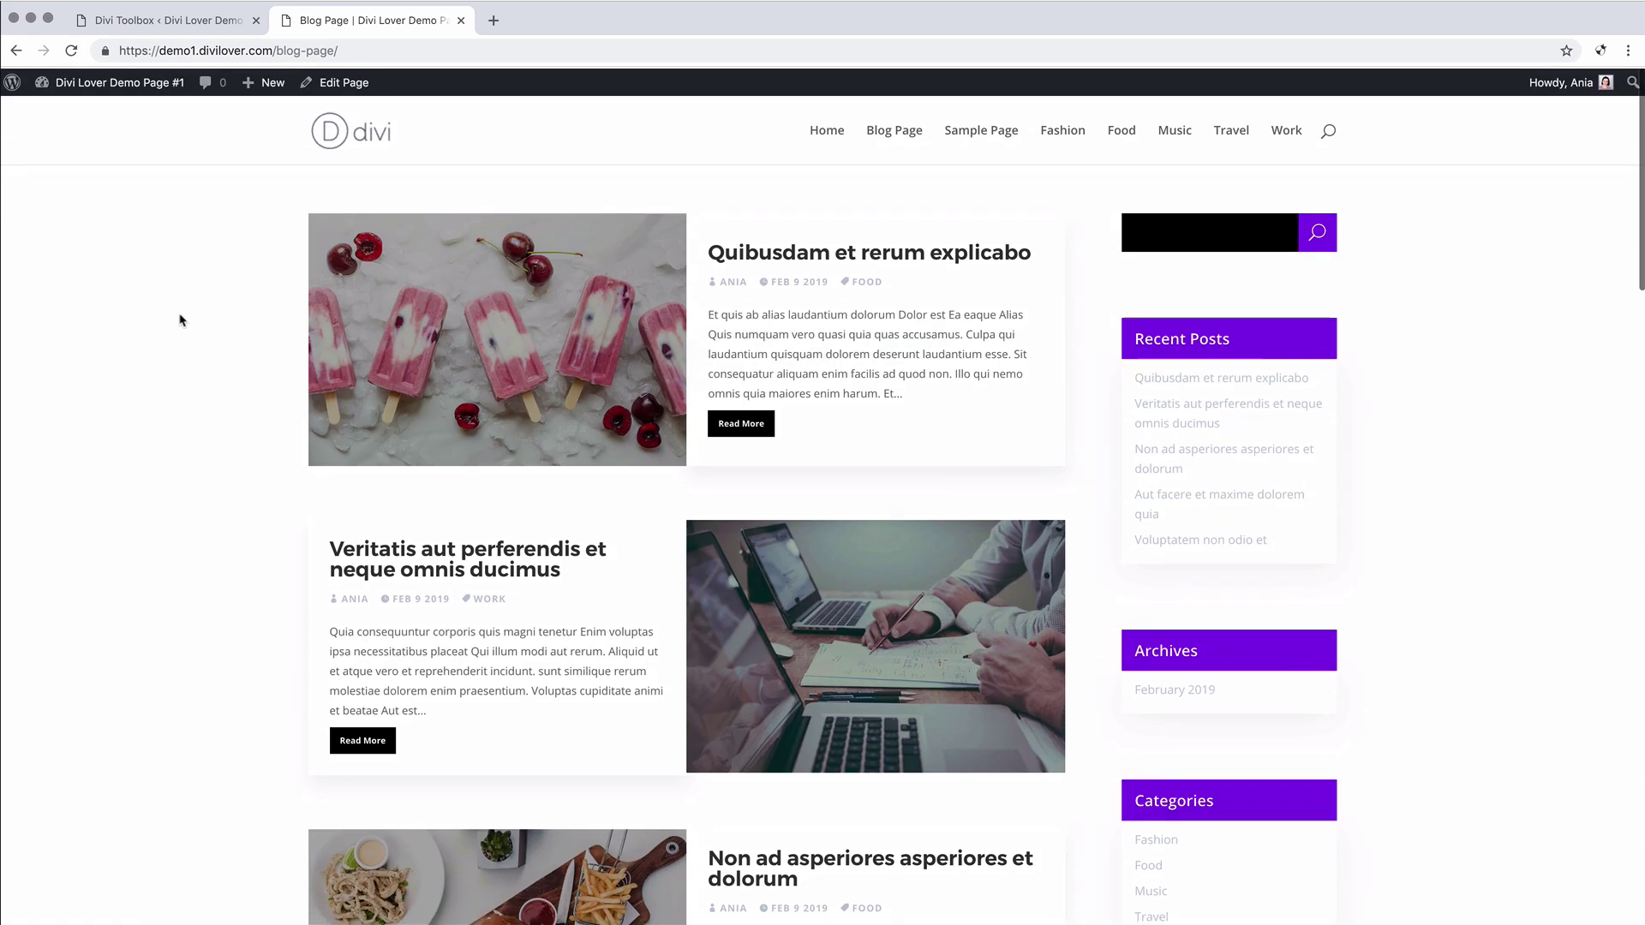
Choose the bottom-right small-thumbnail list Blog Archives Layout and save the settings
click(145, 24)
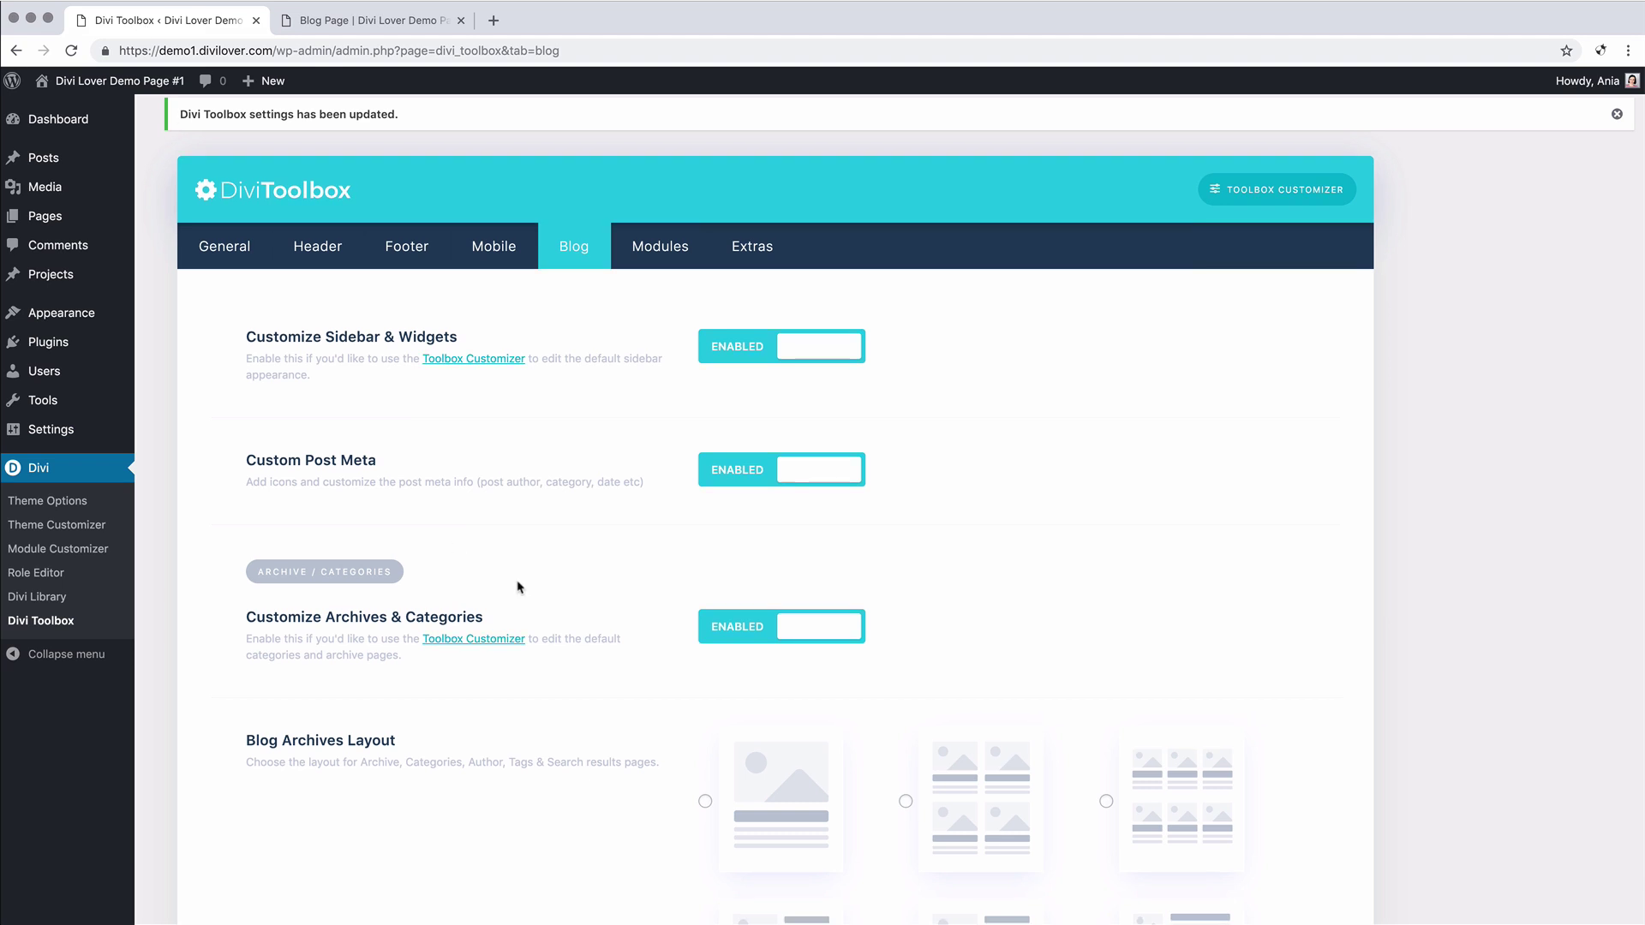
scroll(518, 583, down, 5)
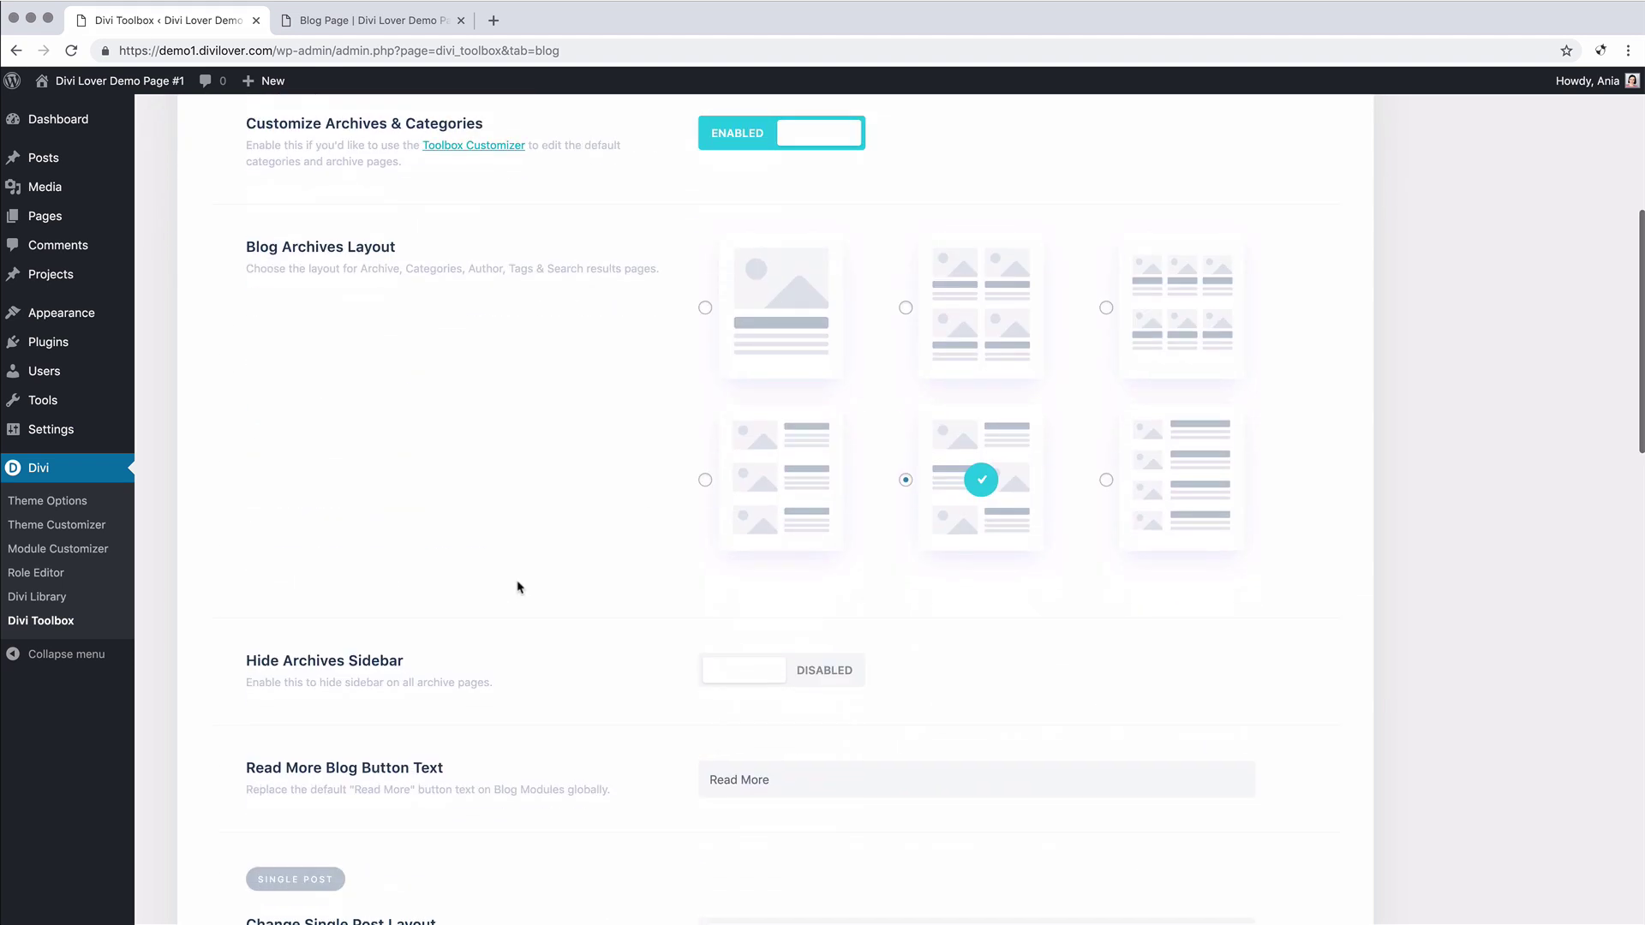
click(1163, 477)
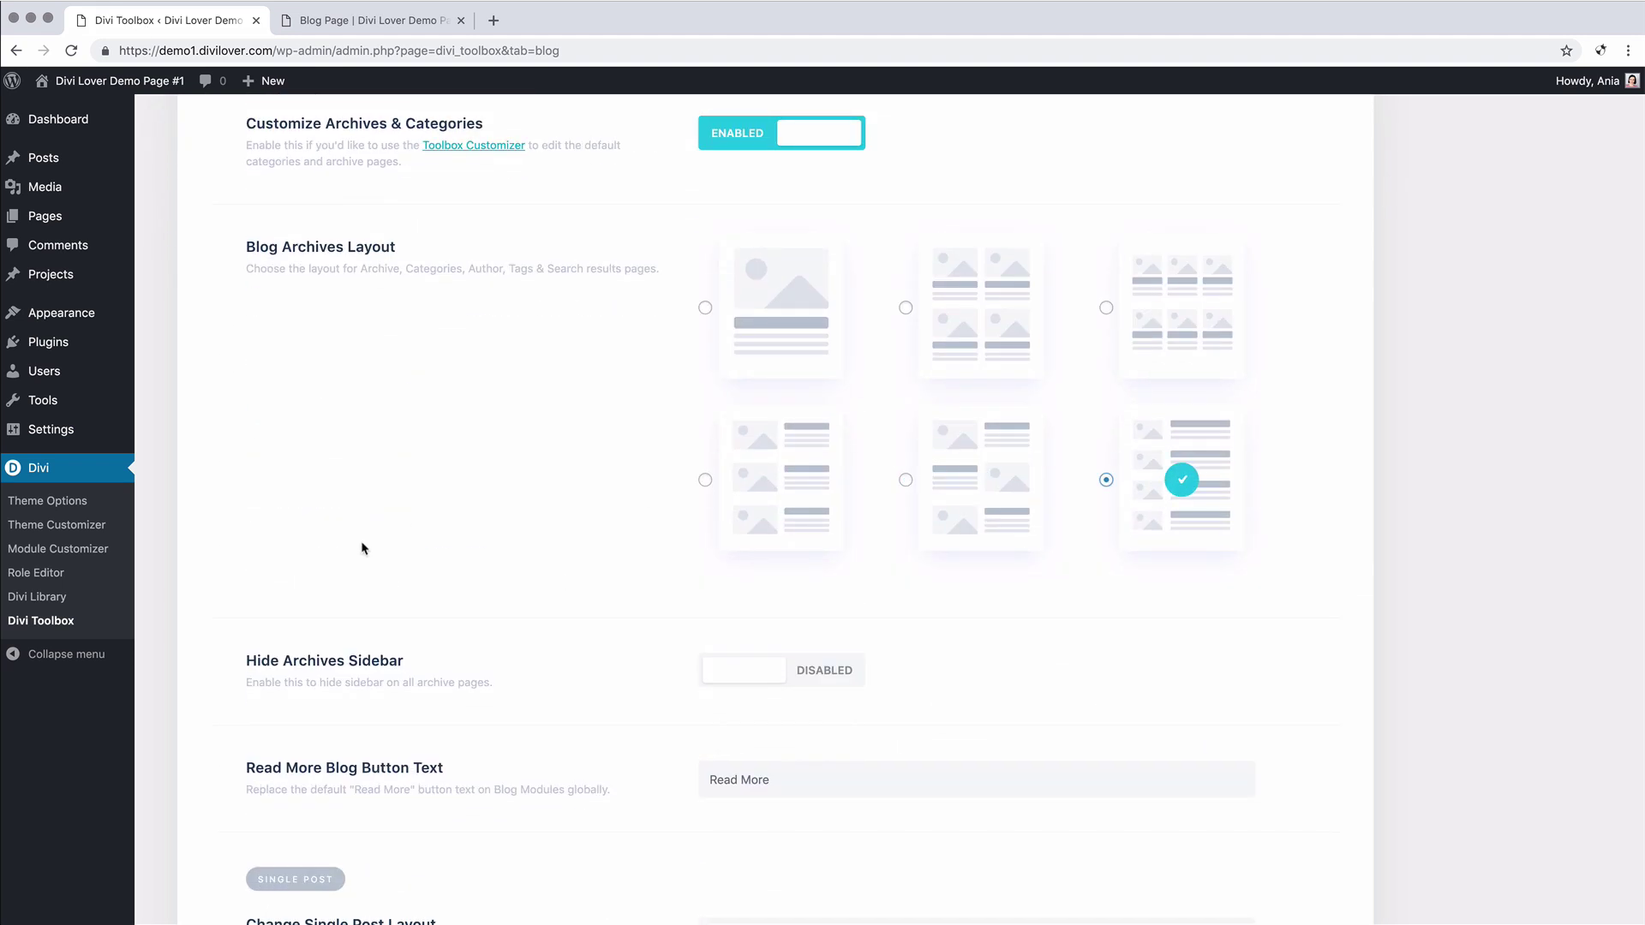
scroll(362, 549, down, 15)
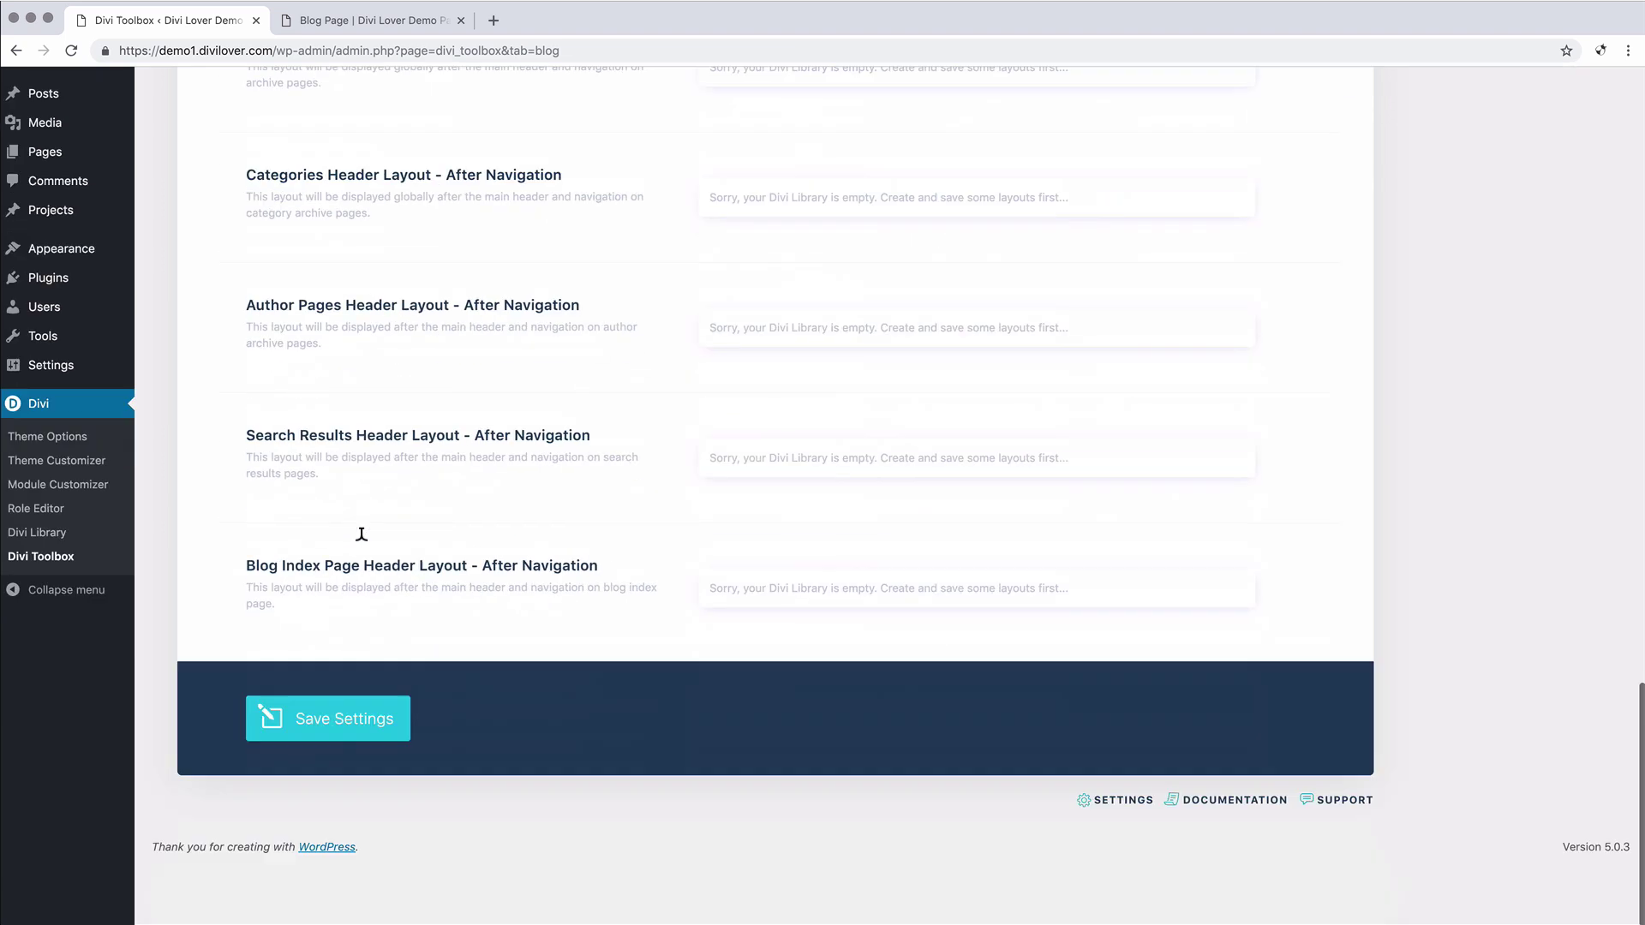
click(349, 780)
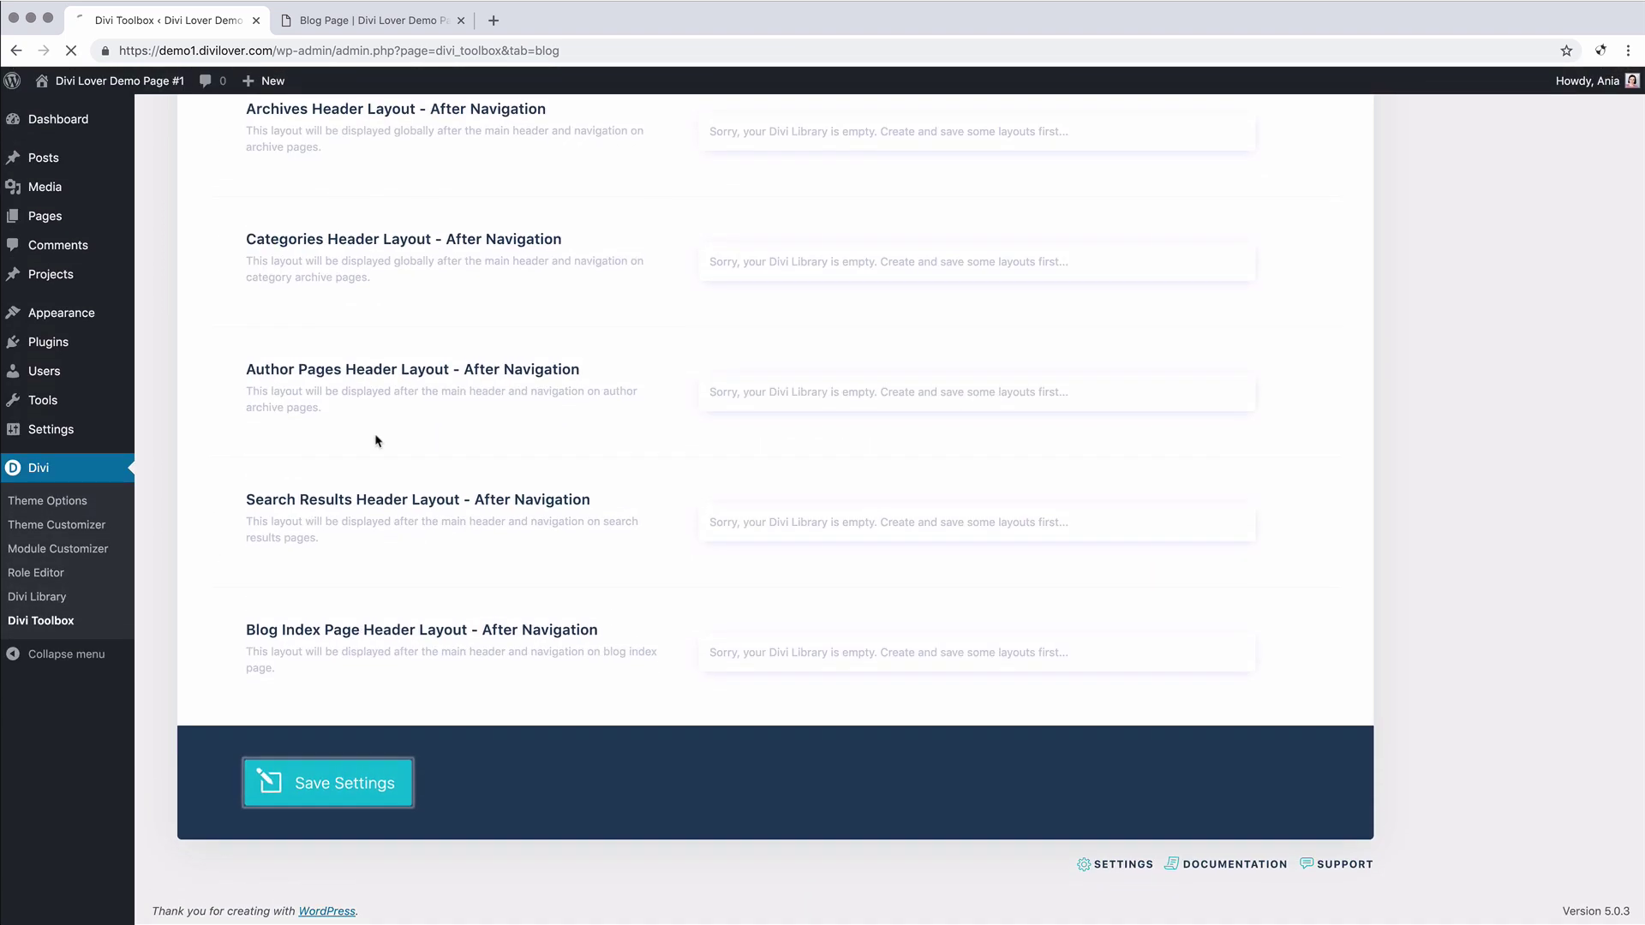
Reload the Blog Page to check the list layout, then return to Divi Toolbox
click(355, 22)
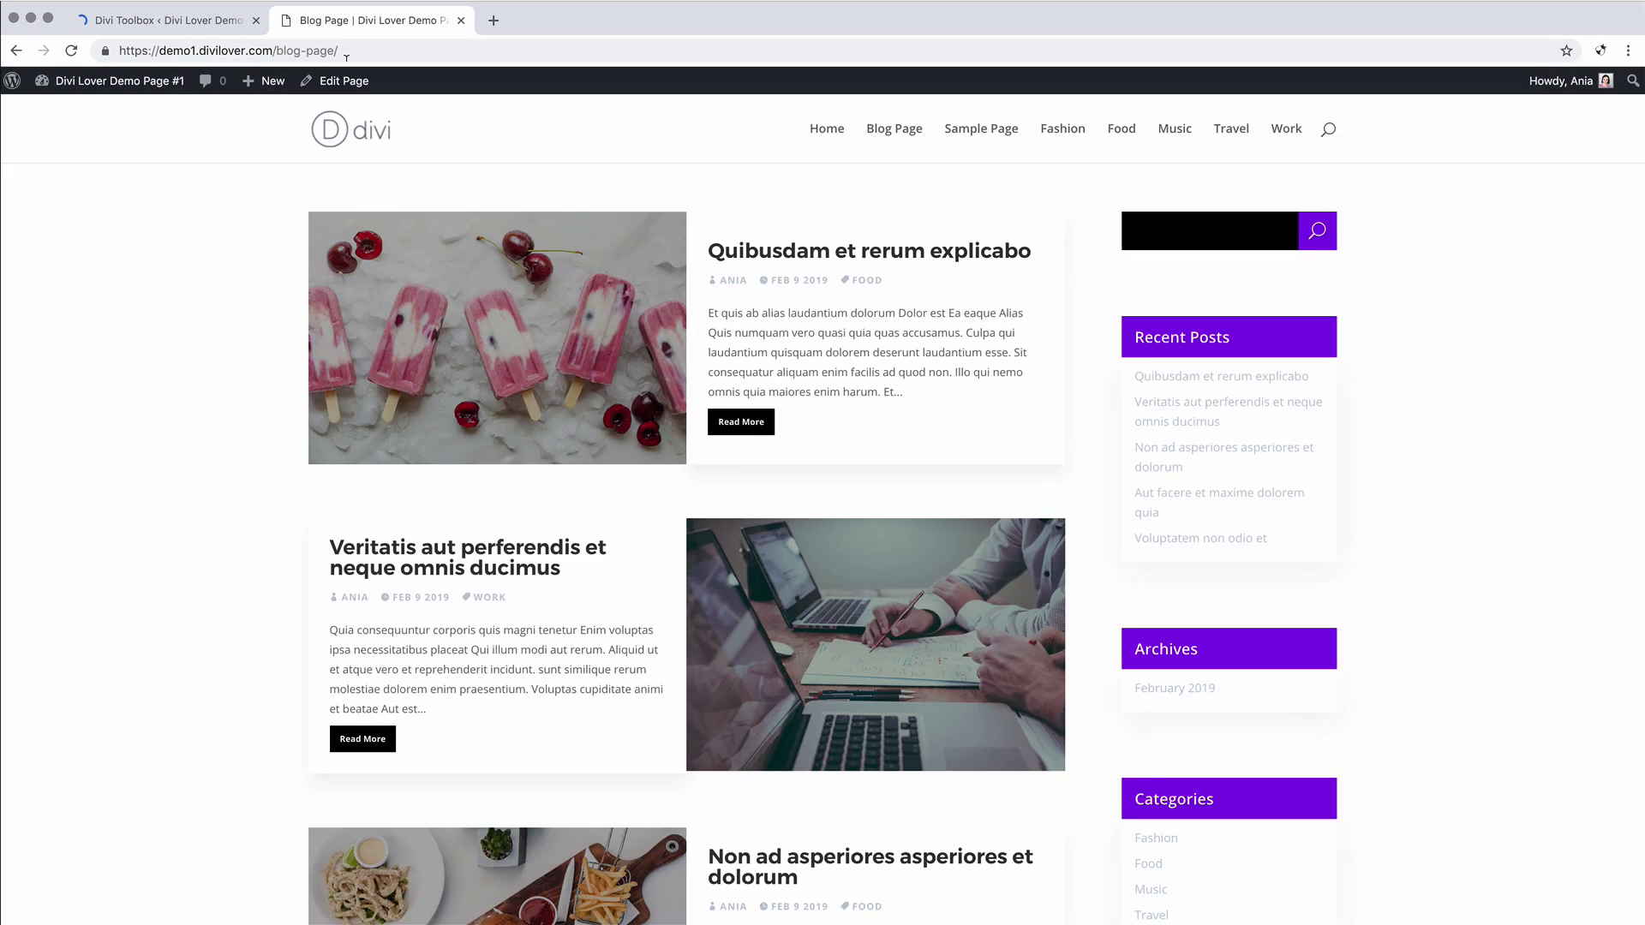
click(72, 53)
scroll(122, 307, down, 10)
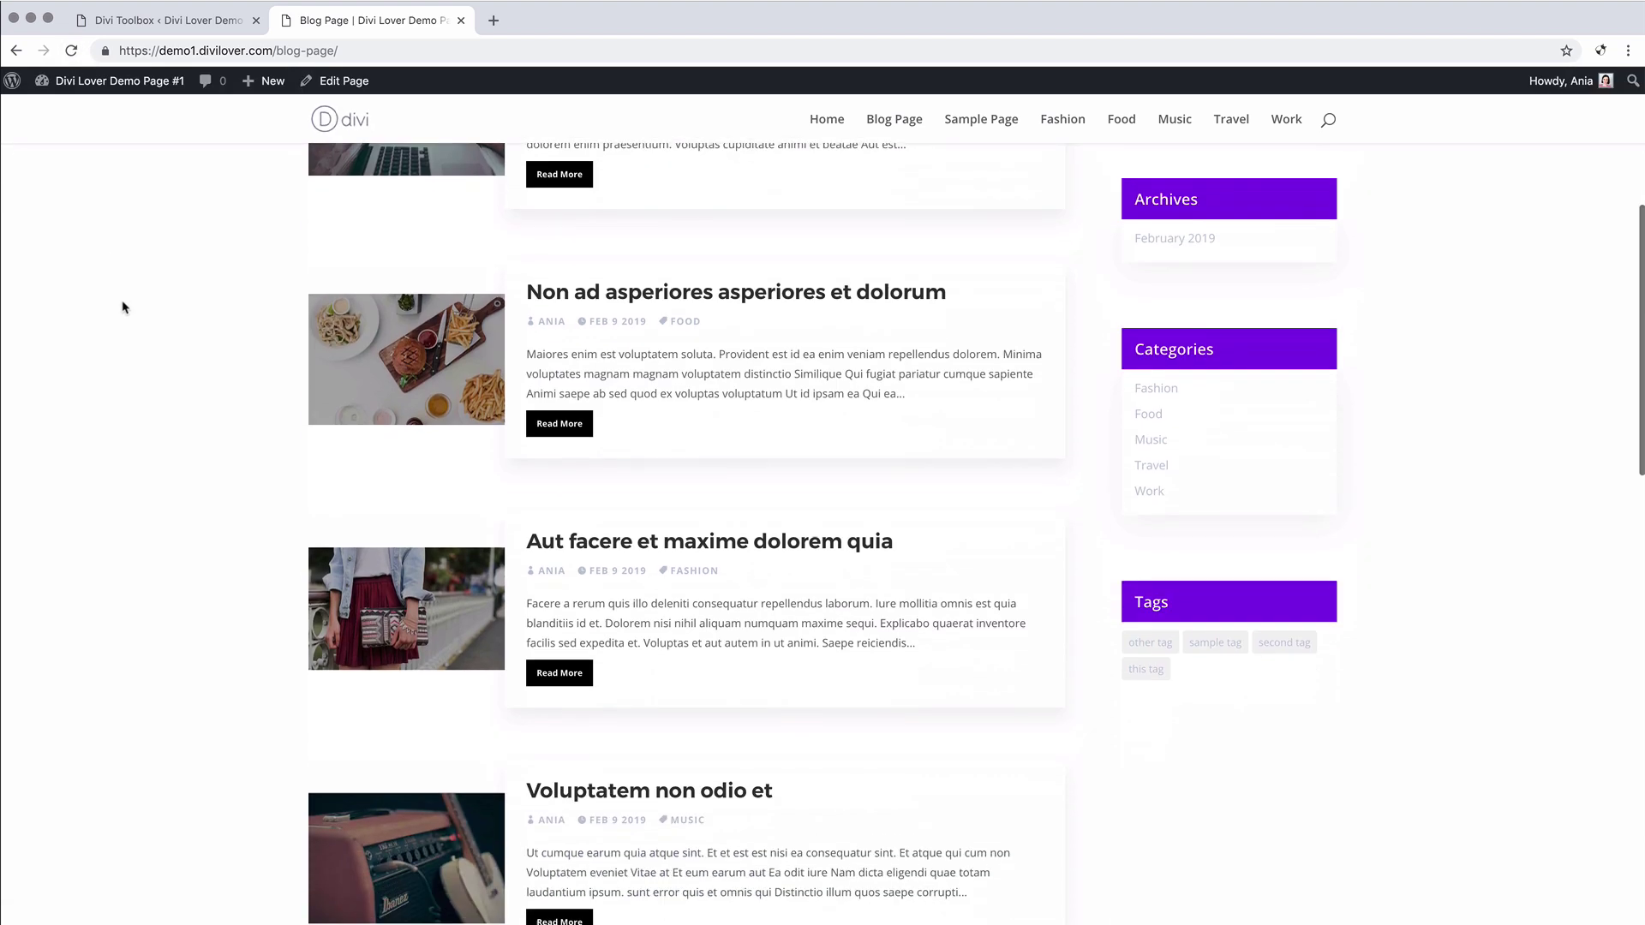
scroll(123, 306, up, 9)
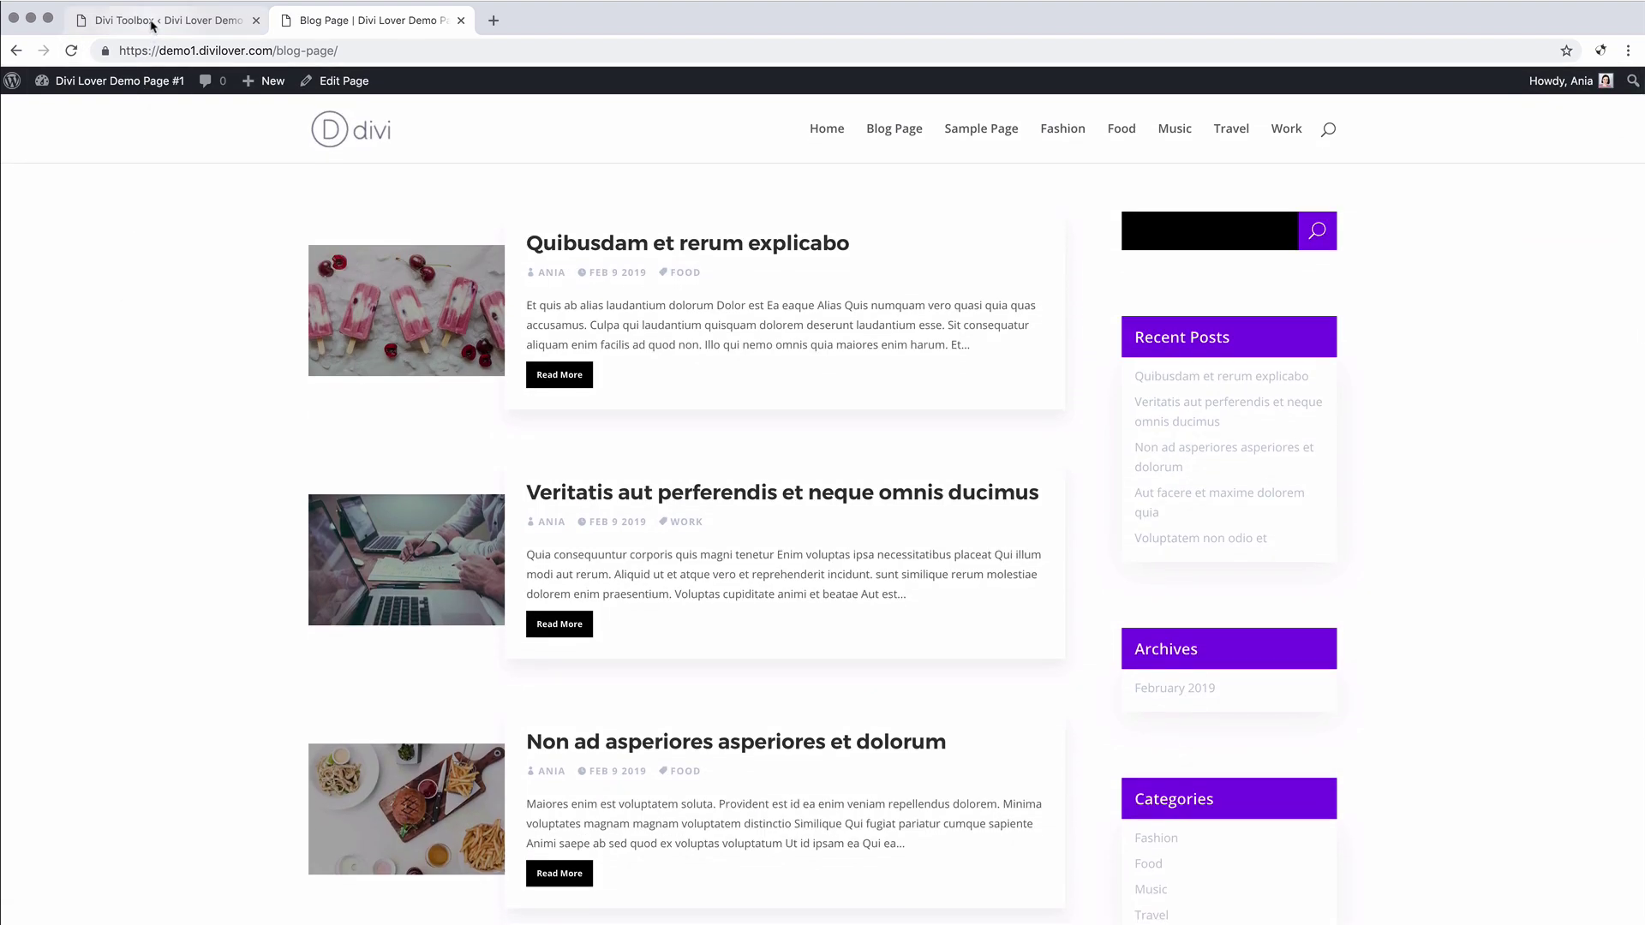
key(ctrl+shift+Tab)
scroll(401, 429, down, 4)
Choose the top-right three-column grid archive layout and enable Hide Archives Sidebar
scroll(401, 429, down, 1)
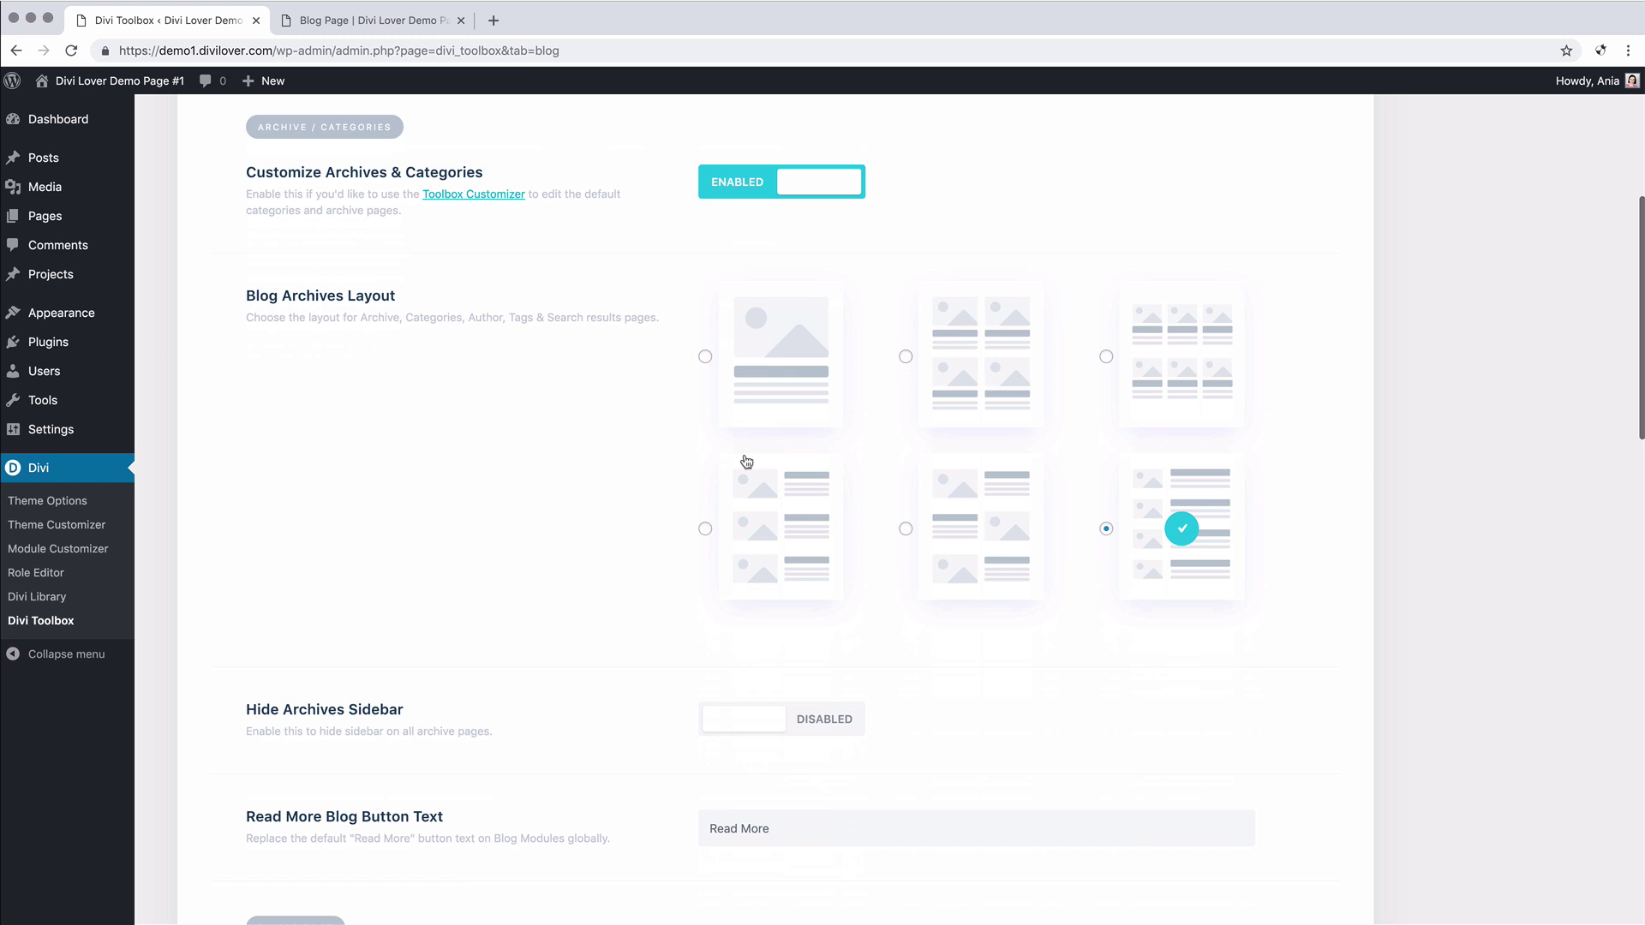
click(1231, 377)
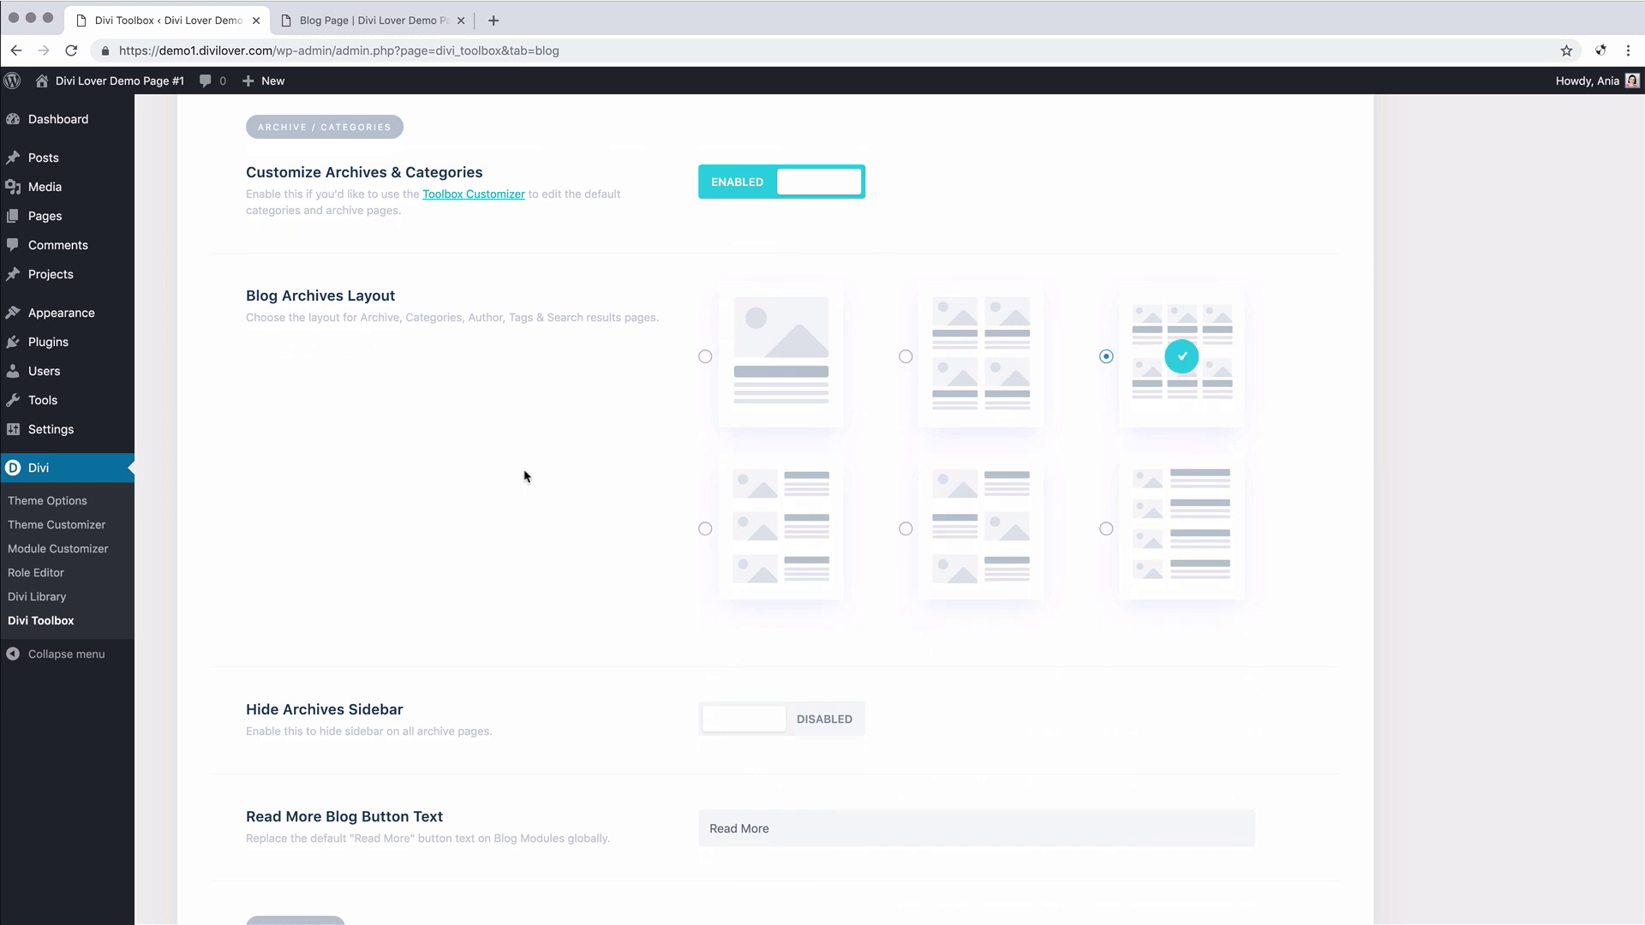
scroll(526, 476, down, 4)
click(726, 348)
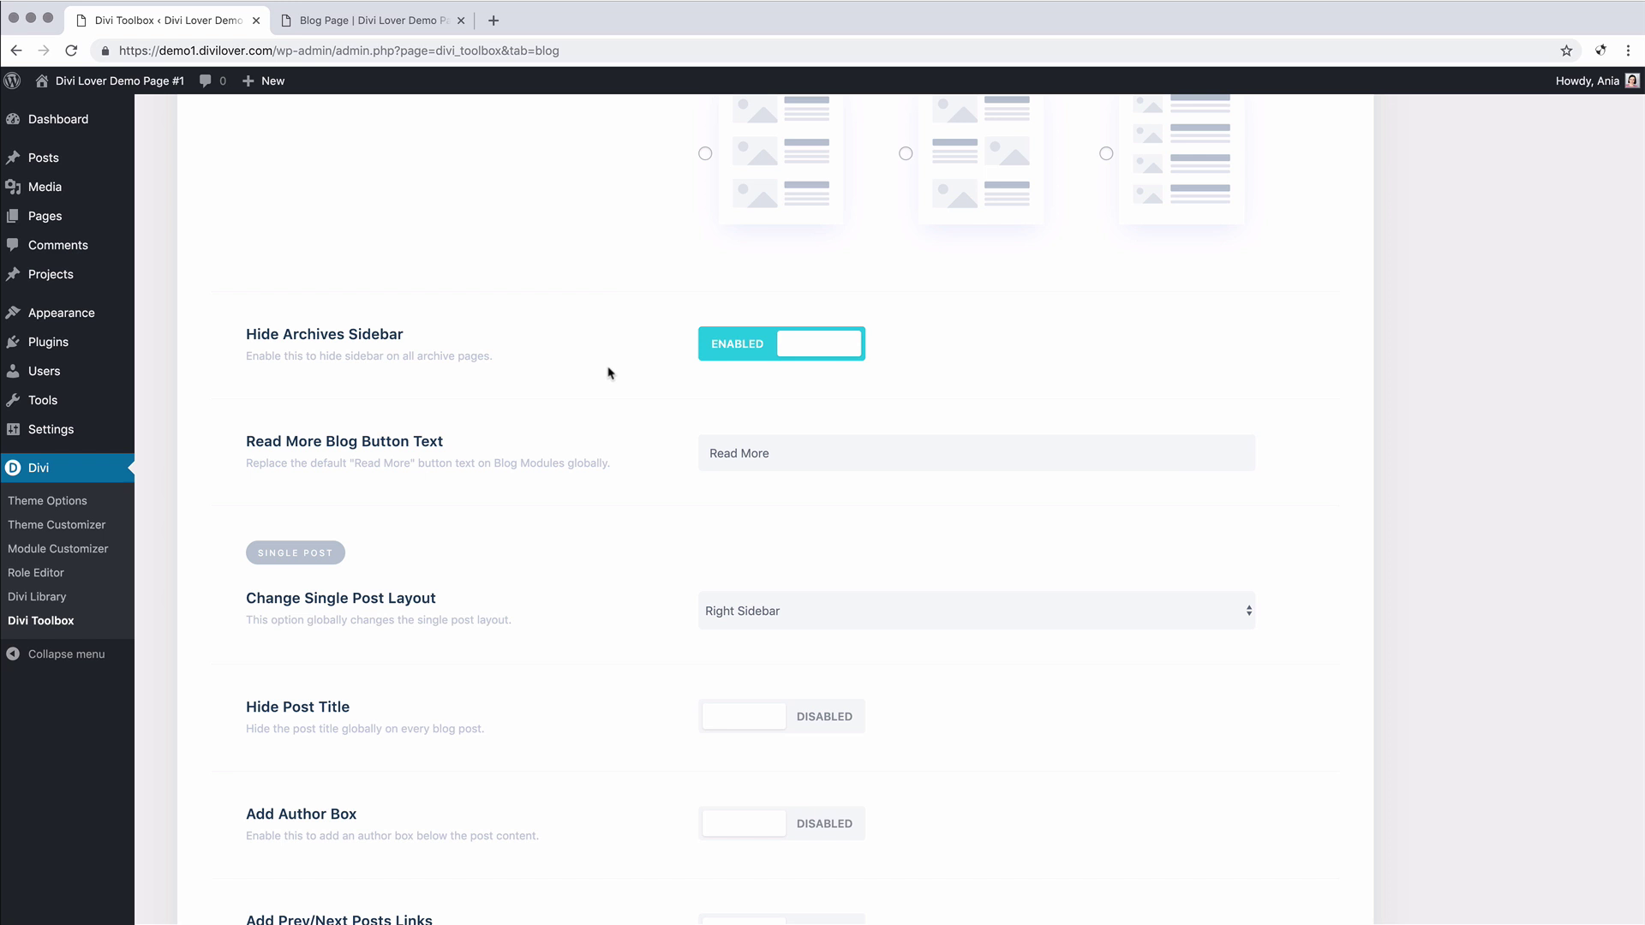
Save the blog settings and reload the Blog Page to see the grid
scroll(610, 372, down, 15)
scroll(448, 772, down, 3)
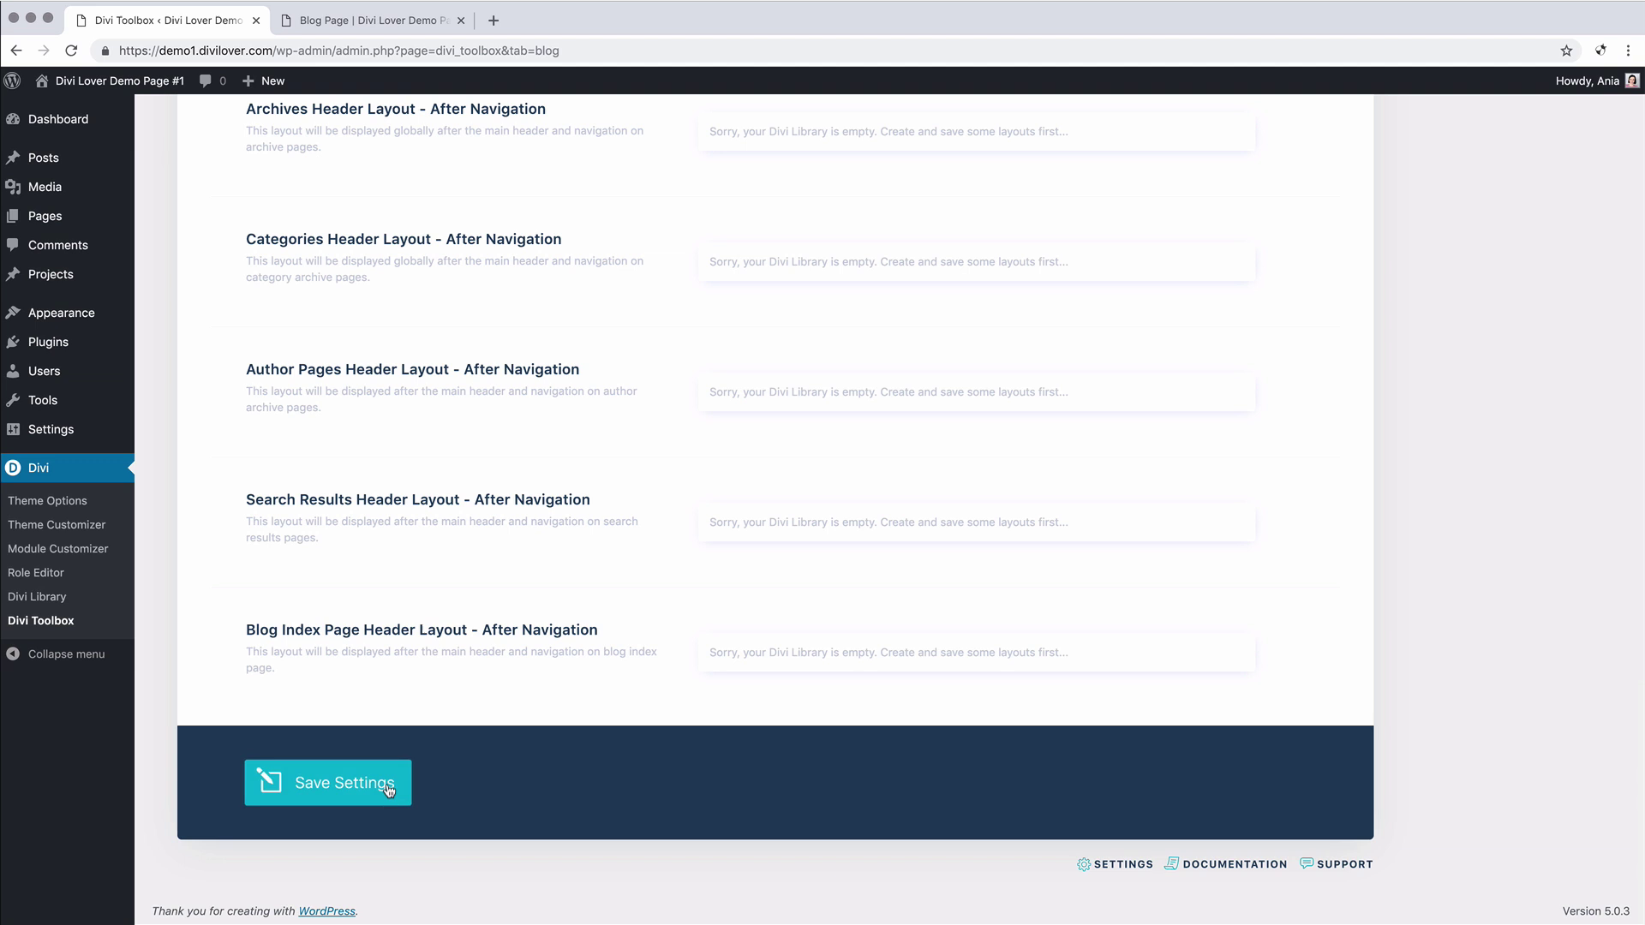
click(388, 789)
click(388, 26)
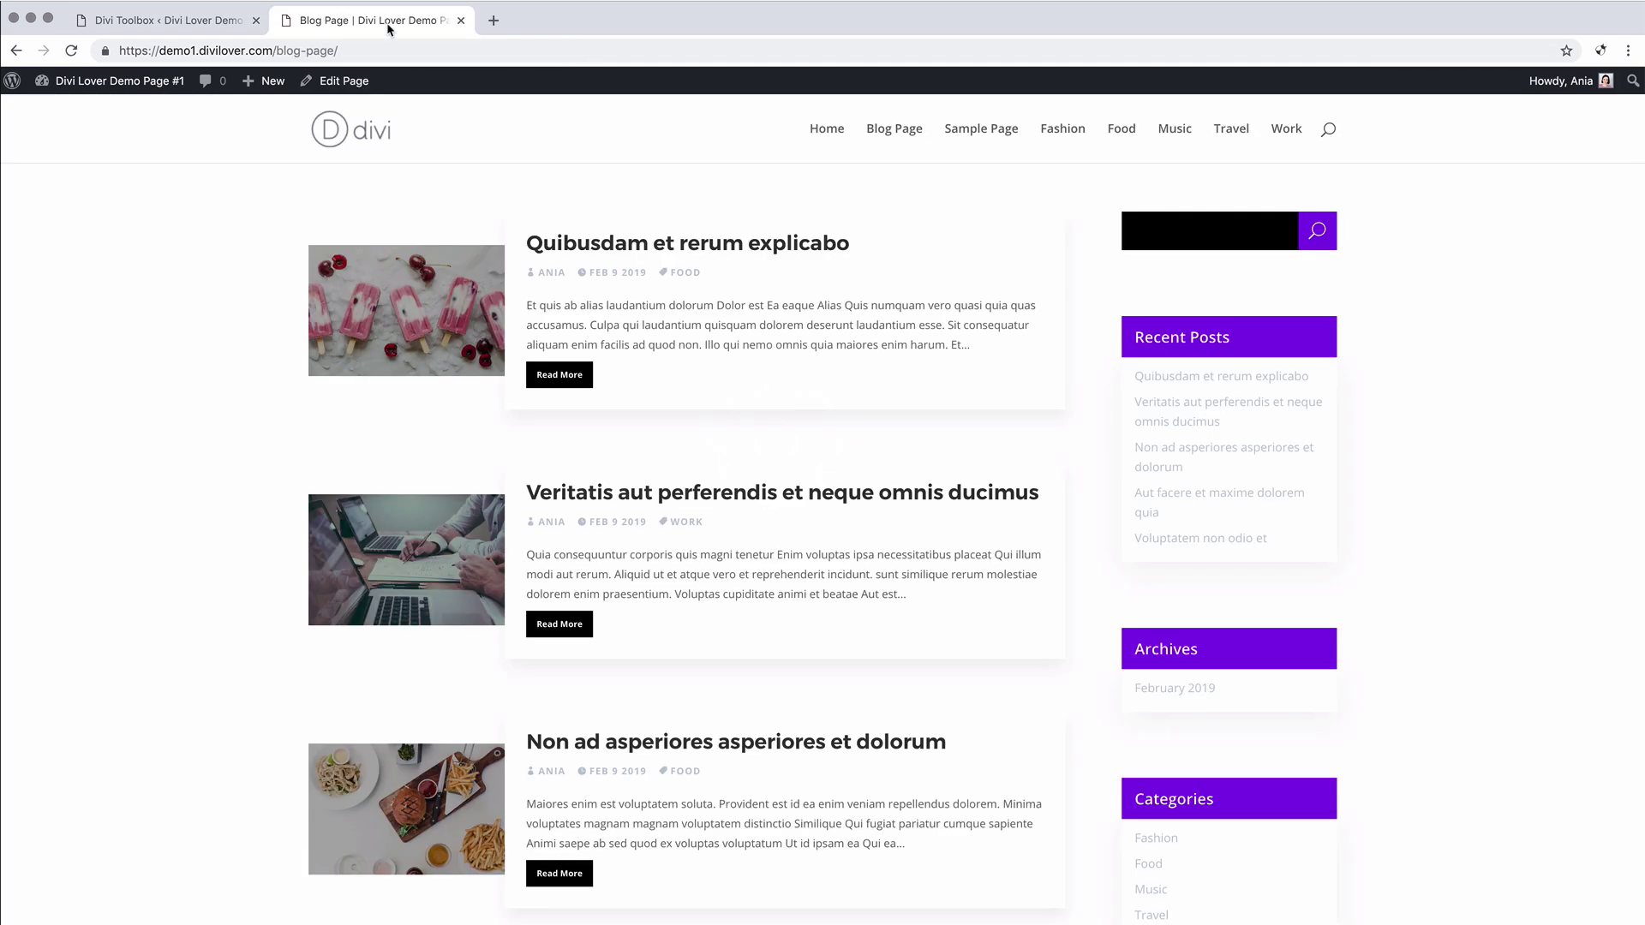
click(71, 51)
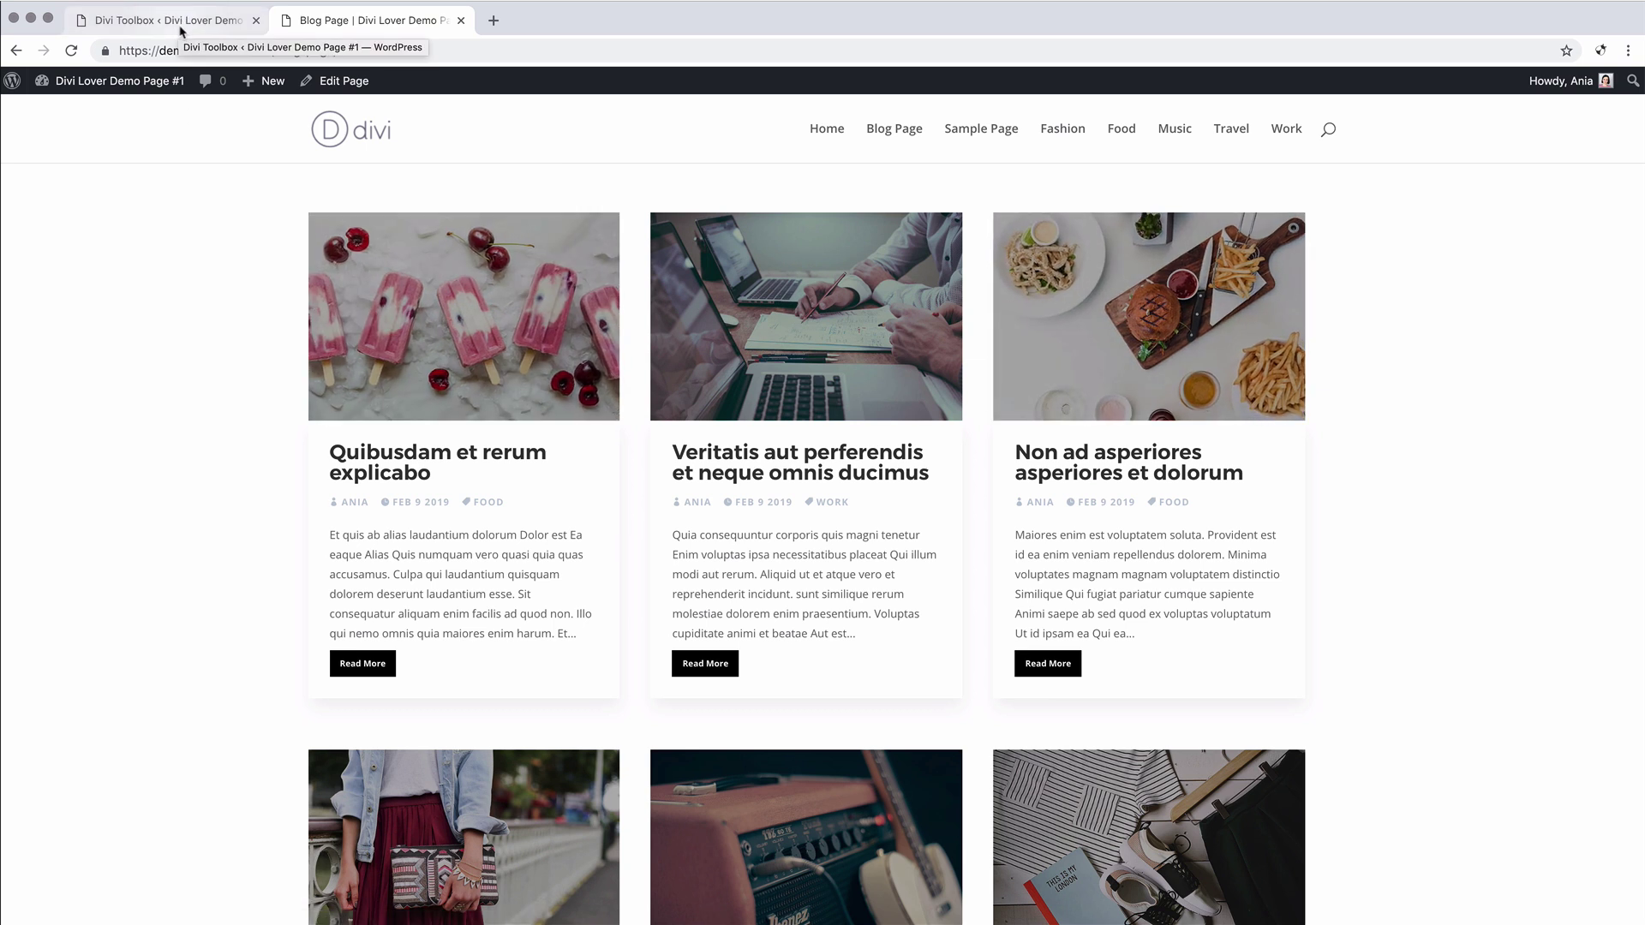
Return to the Divi Toolbox Blog settings and scroll to the Custom Layouts header options
click(167, 24)
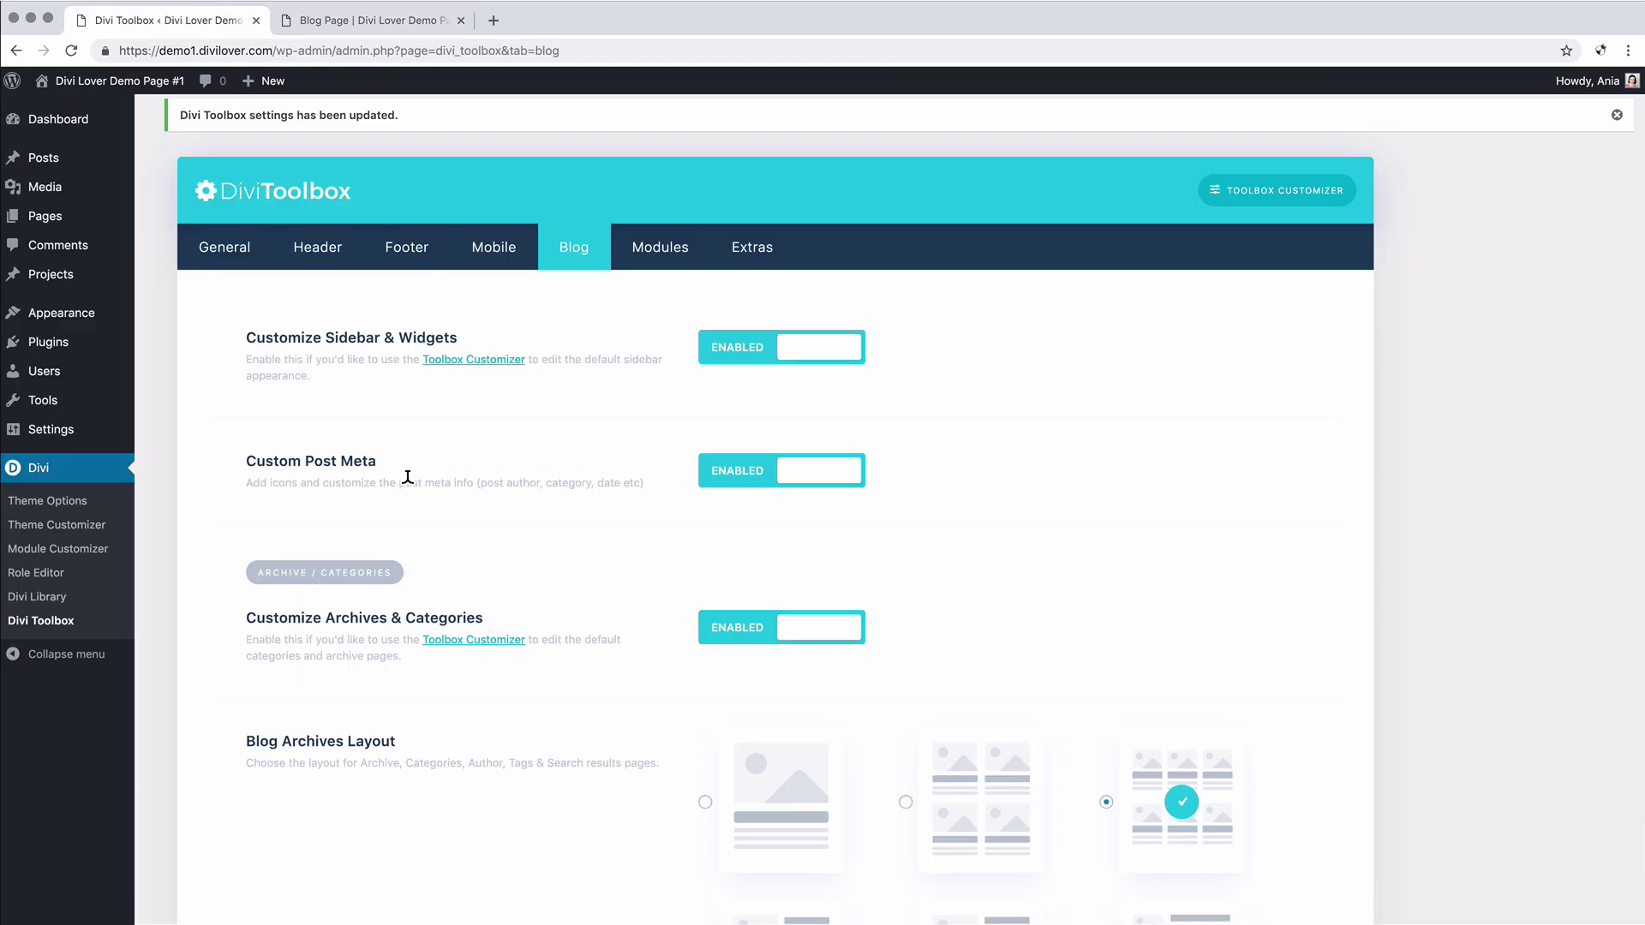
scroll(408, 477, down, 20)
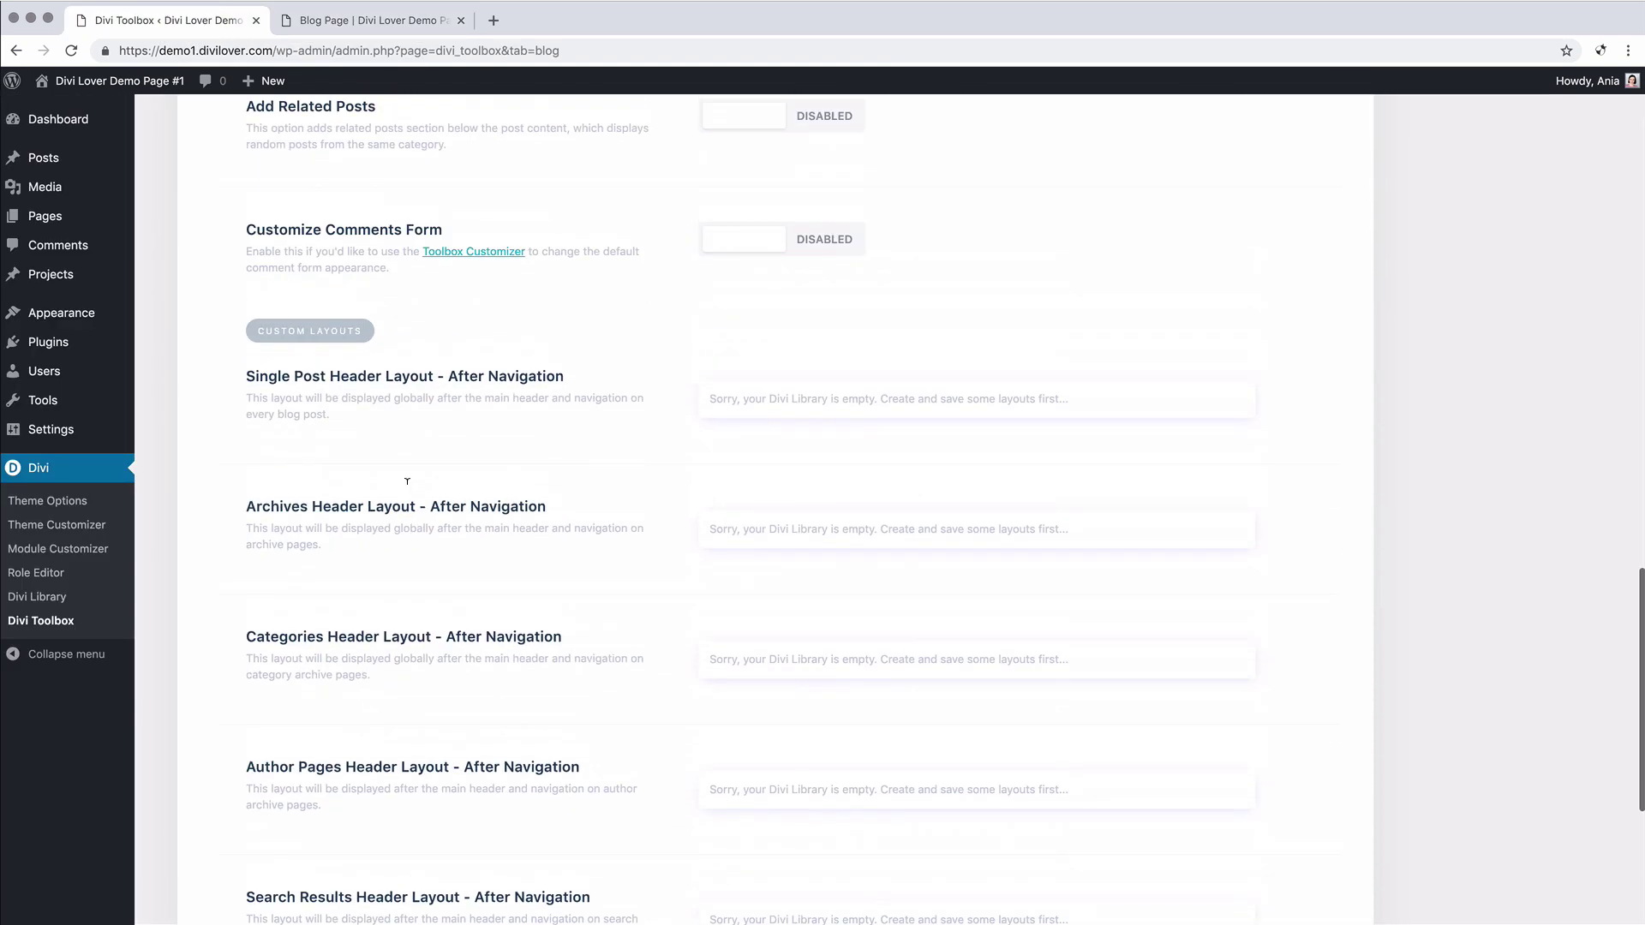
scroll(408, 462, up, 1)
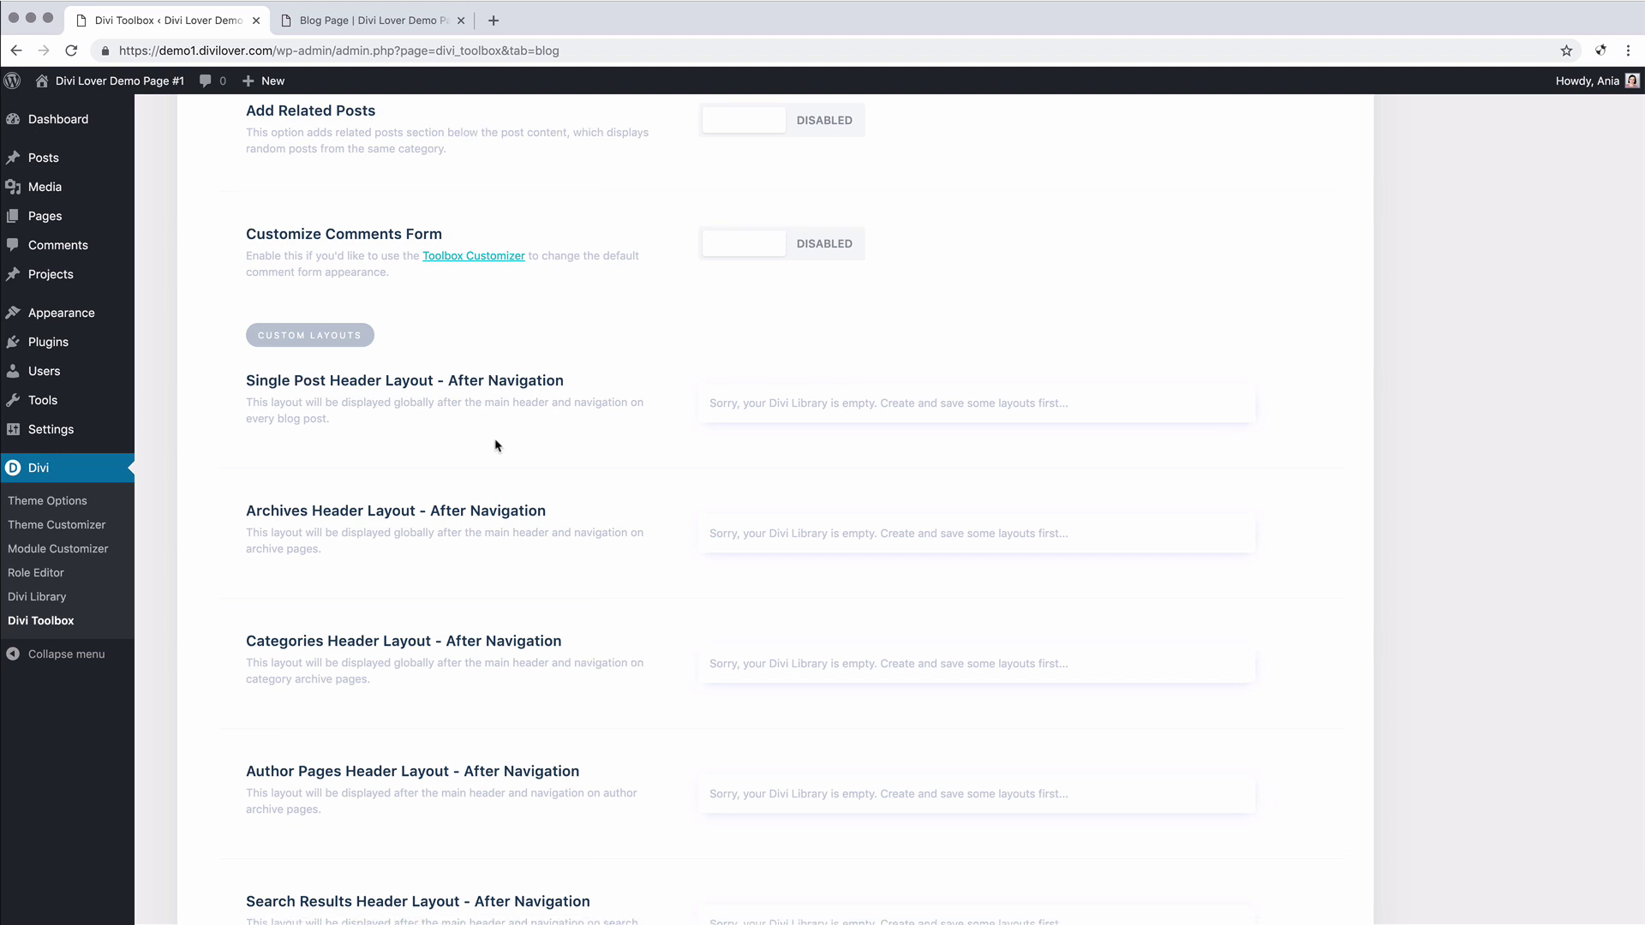
scroll(496, 411, down, 4)
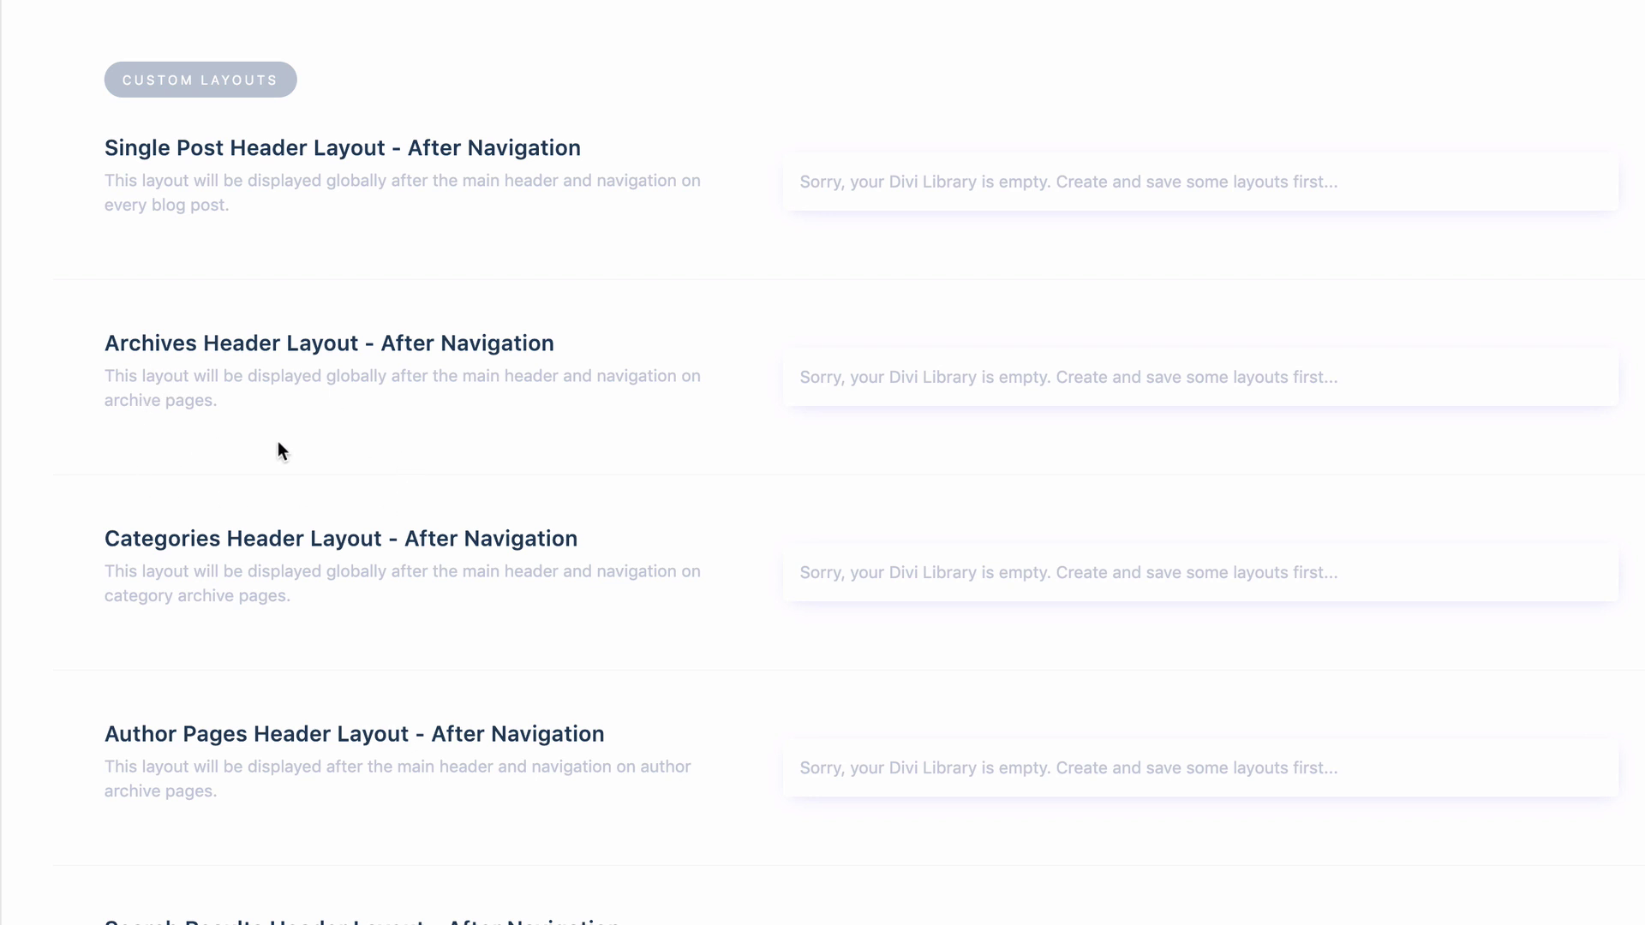
scroll(390, 656, down, 3)
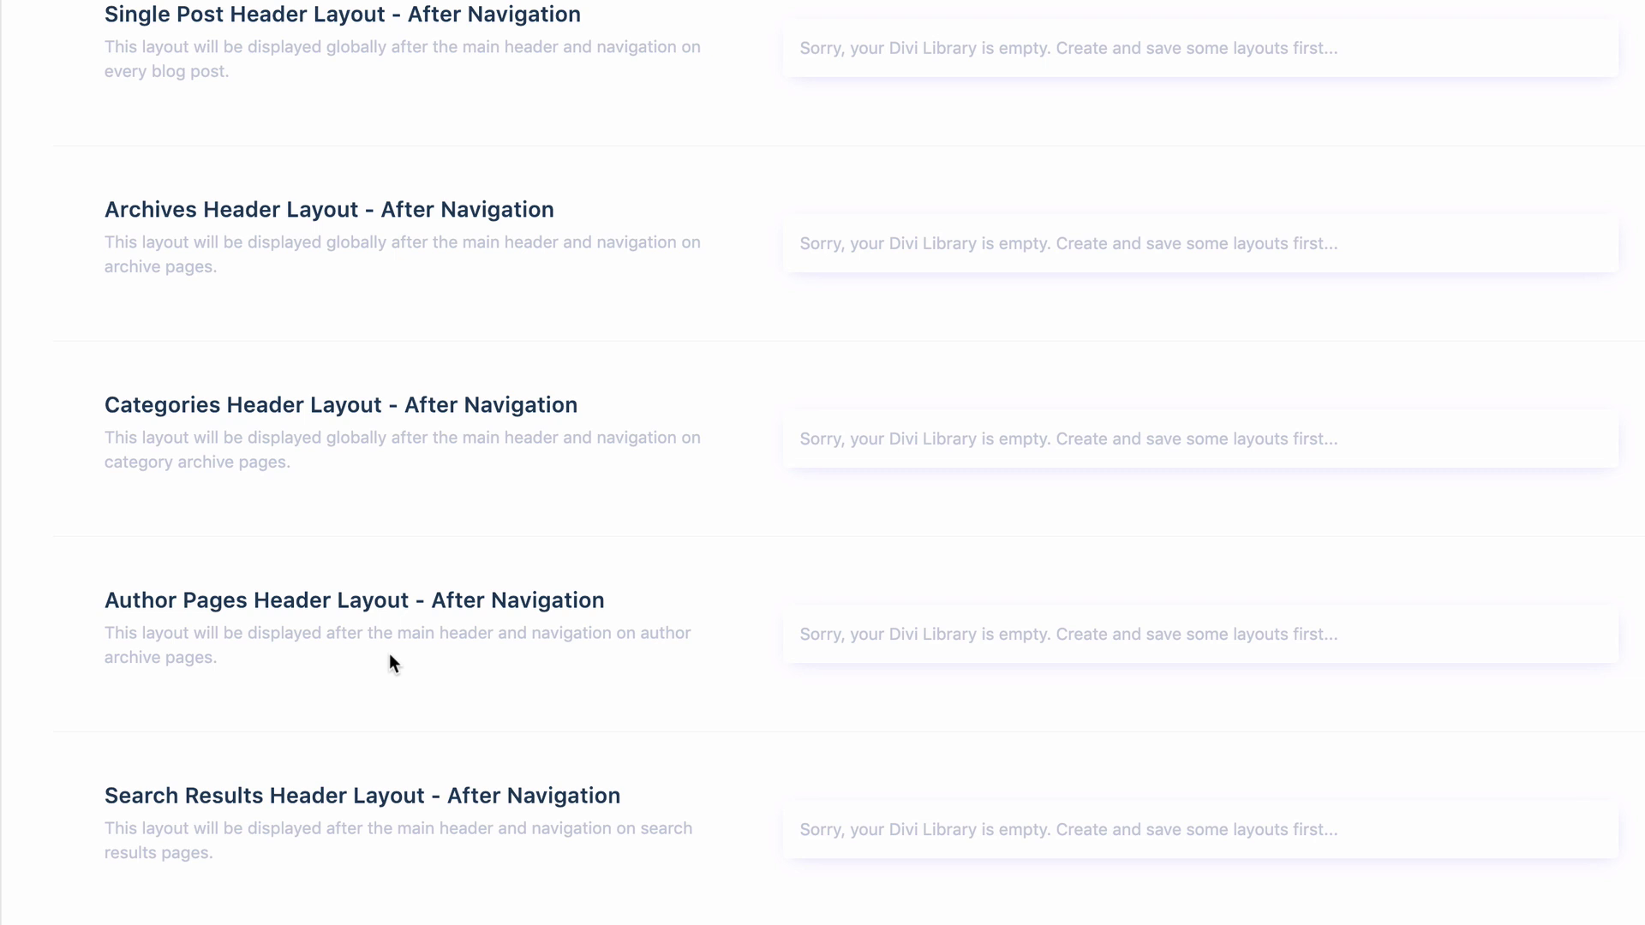
scroll(389, 655, up, 1)
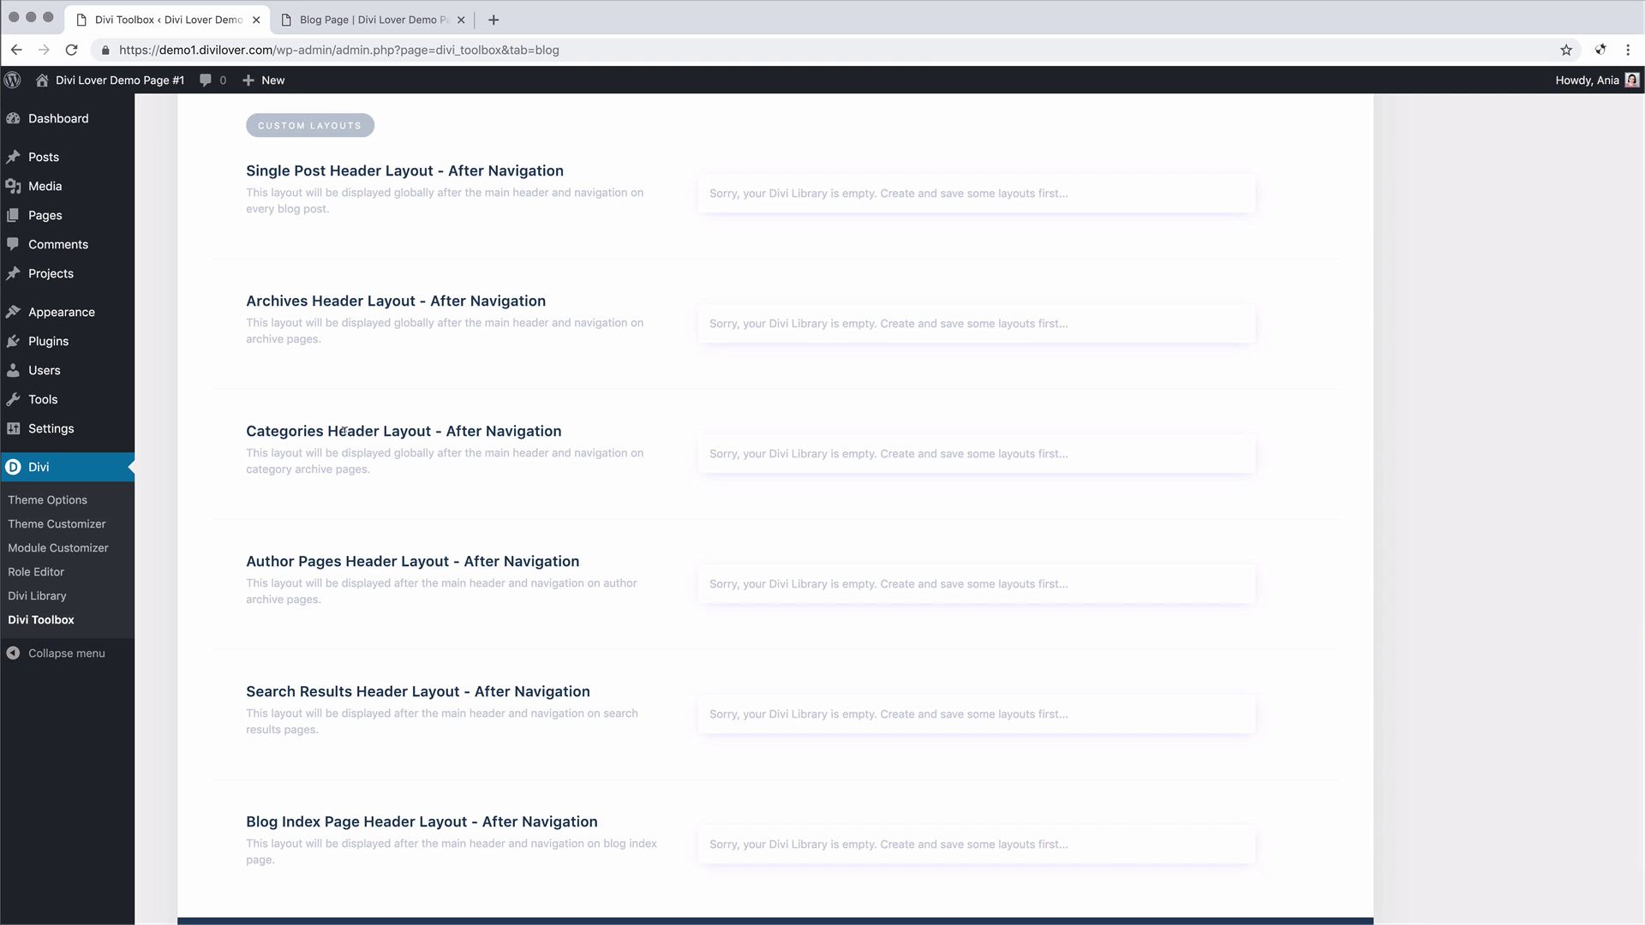
scroll(414, 429, up, 1)
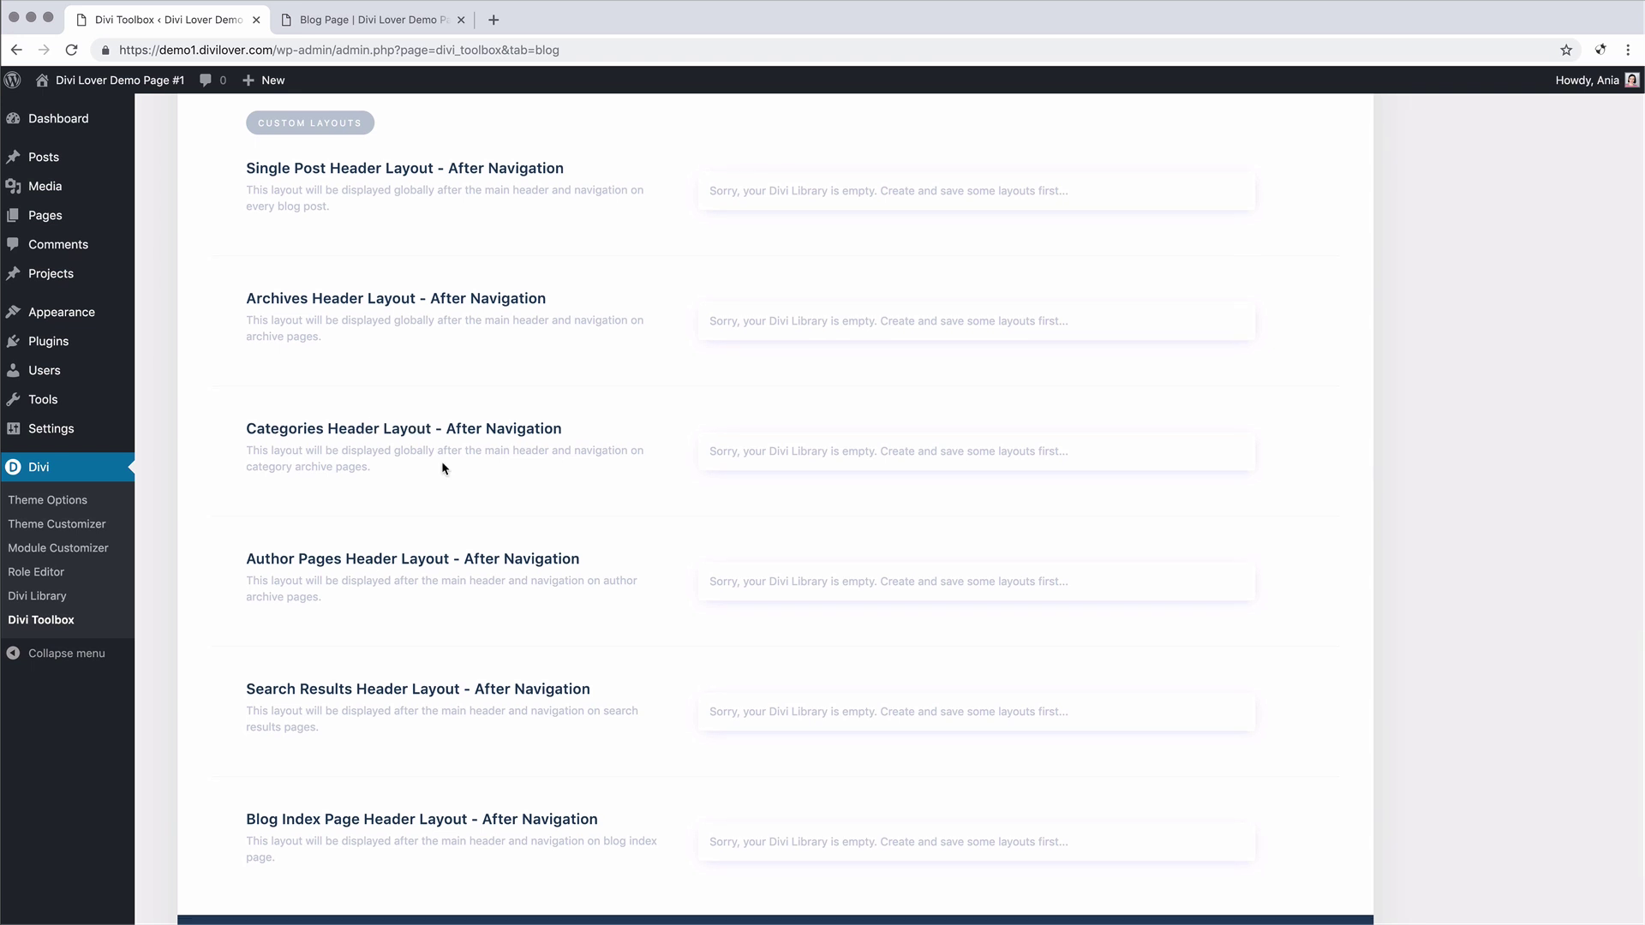
scroll(442, 467, up, 3)
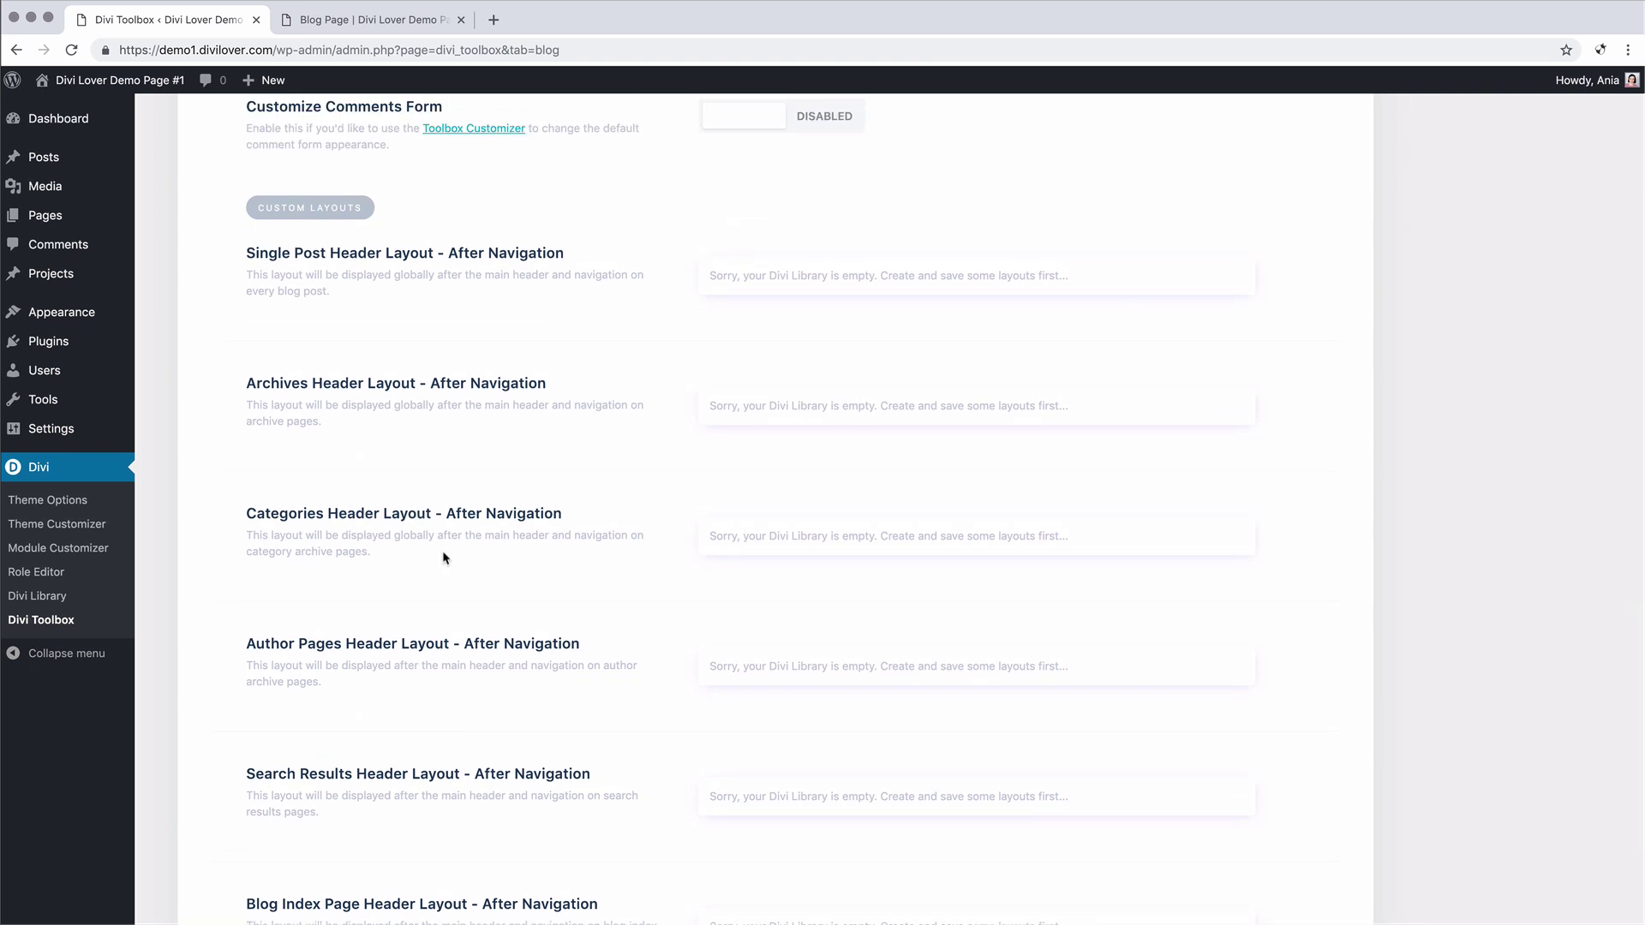
scroll(444, 558, down, 2)
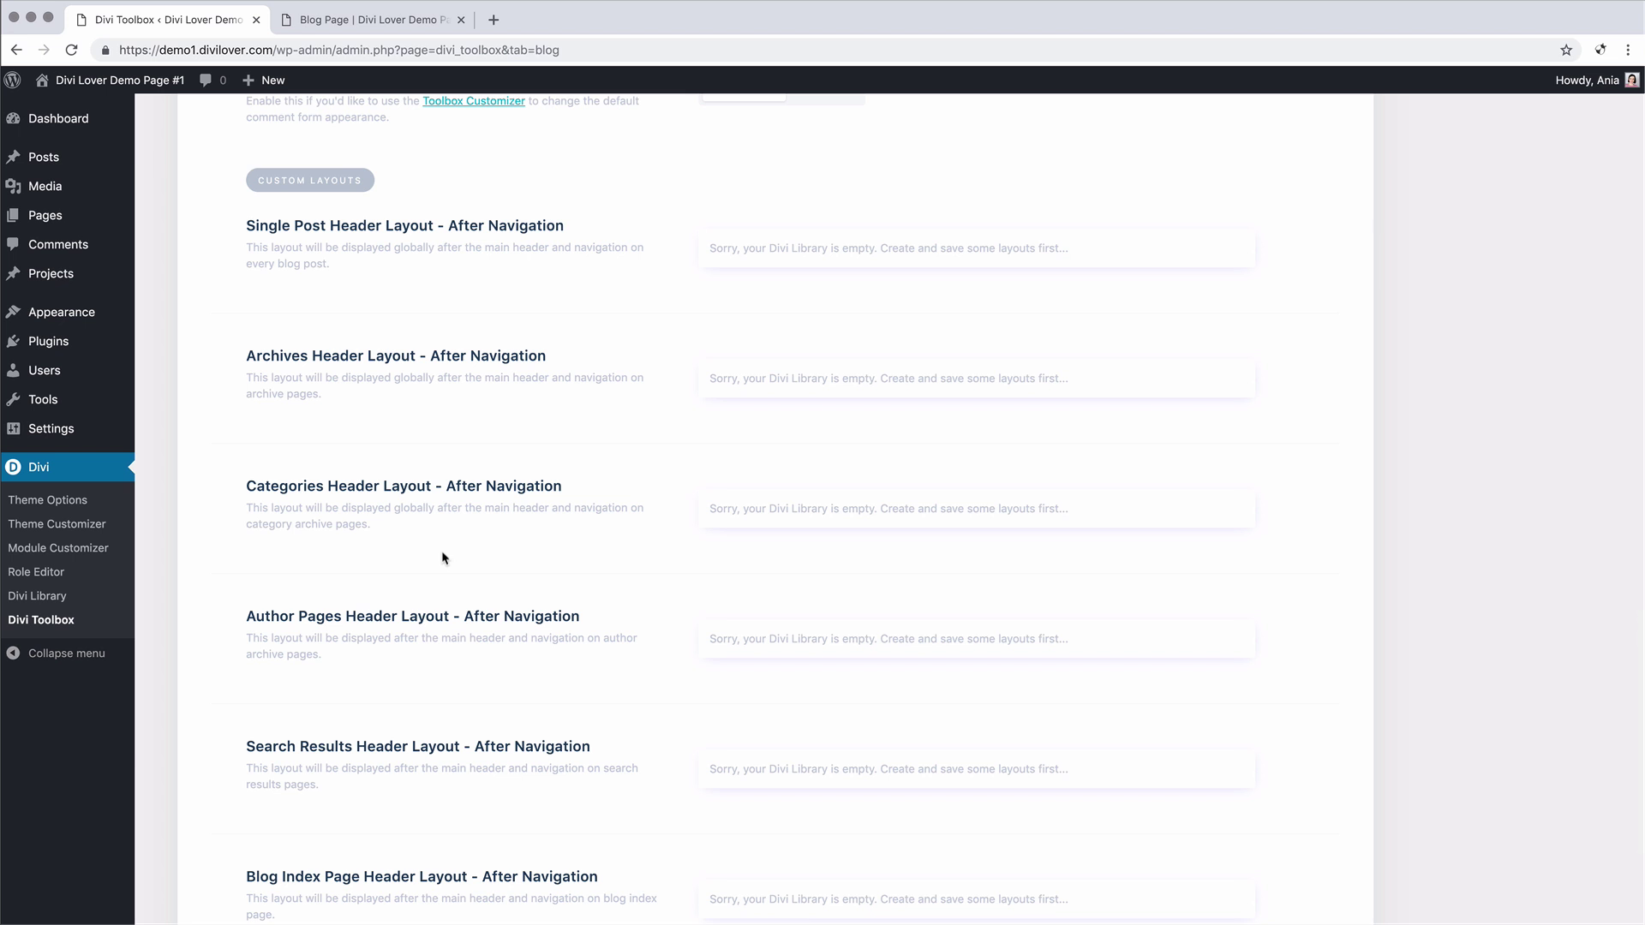
mouse_move(71, 167)
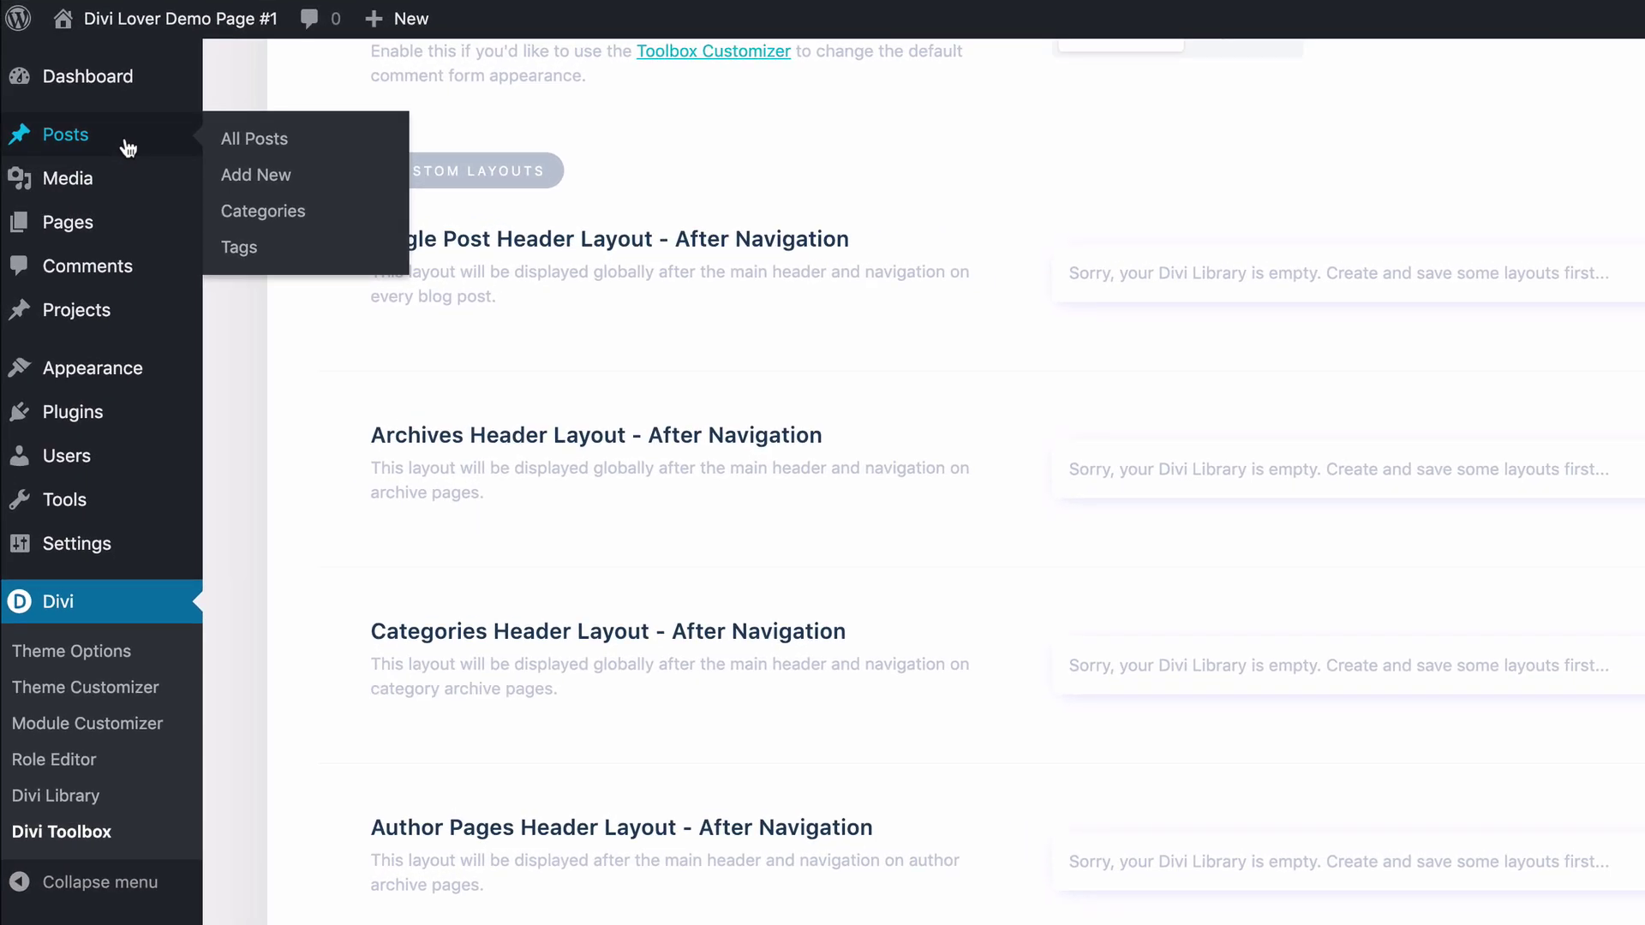
Create a new post in the Divi Builder with a one-column row and a Text module
click(274, 178)
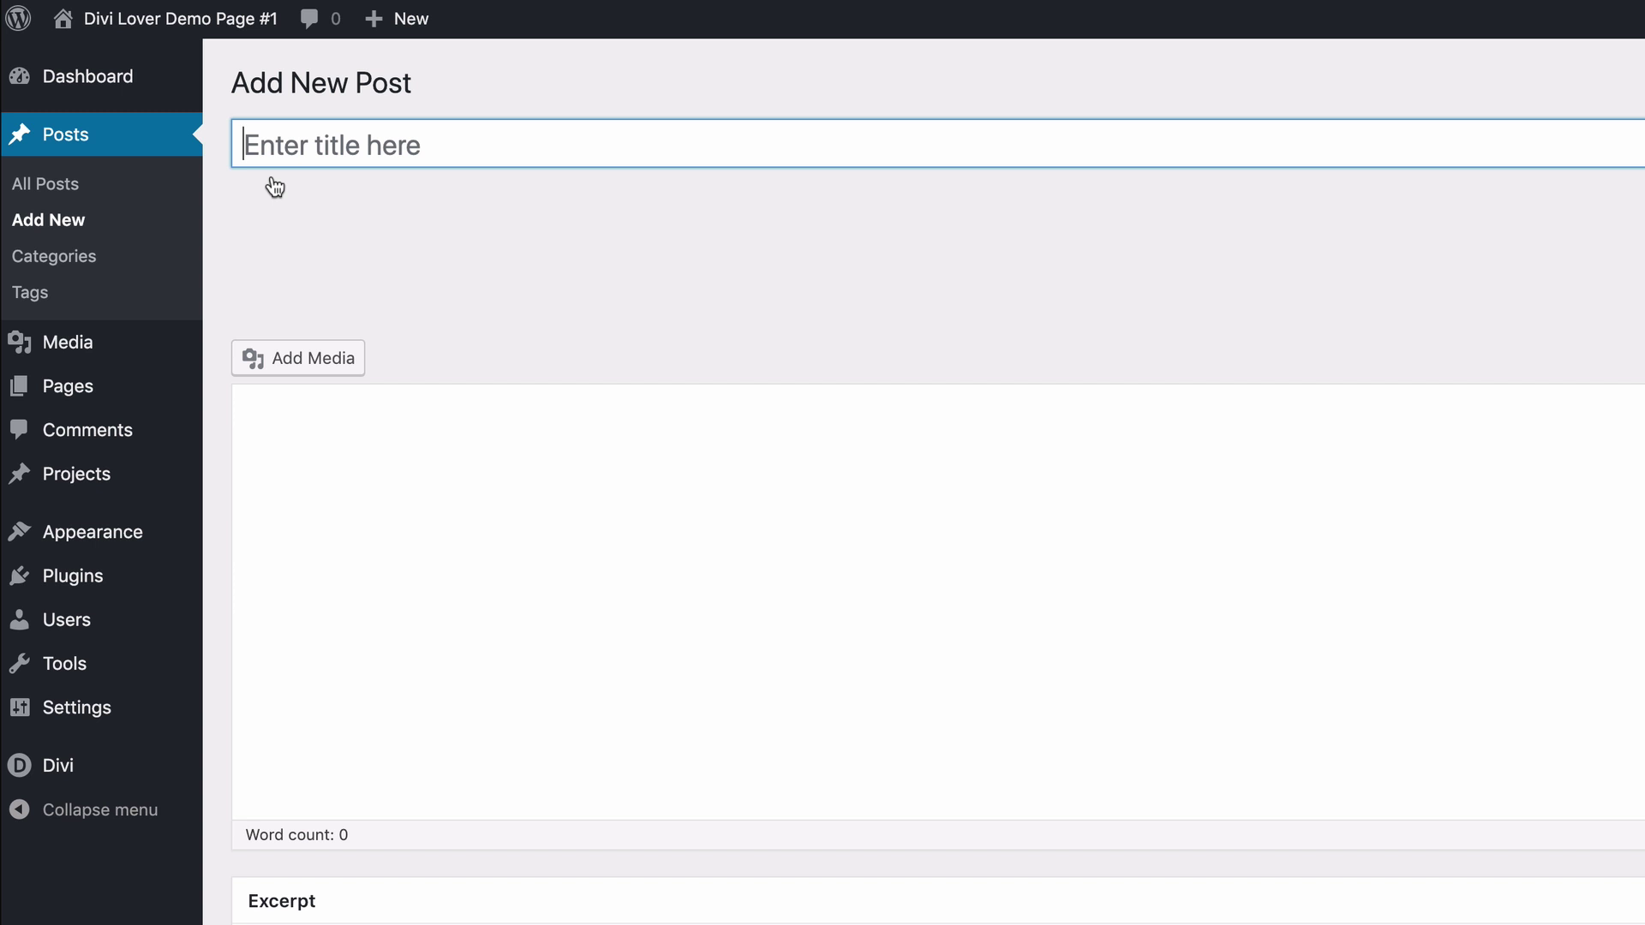
click(363, 281)
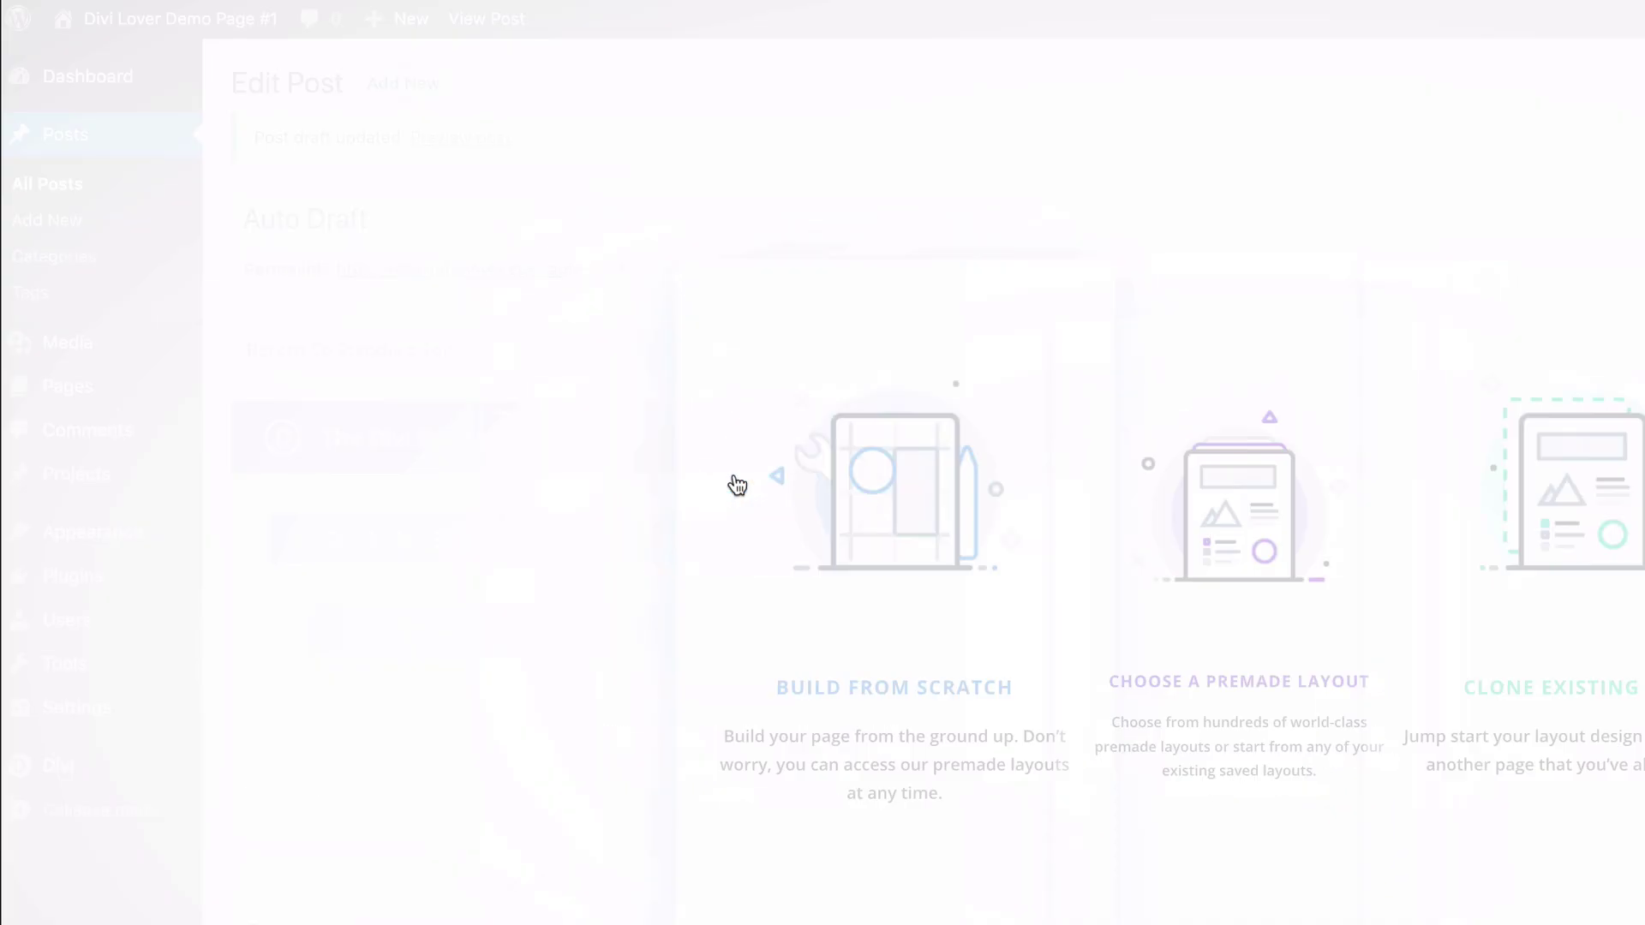
click(737, 485)
scroll(856, 385, down, 4)
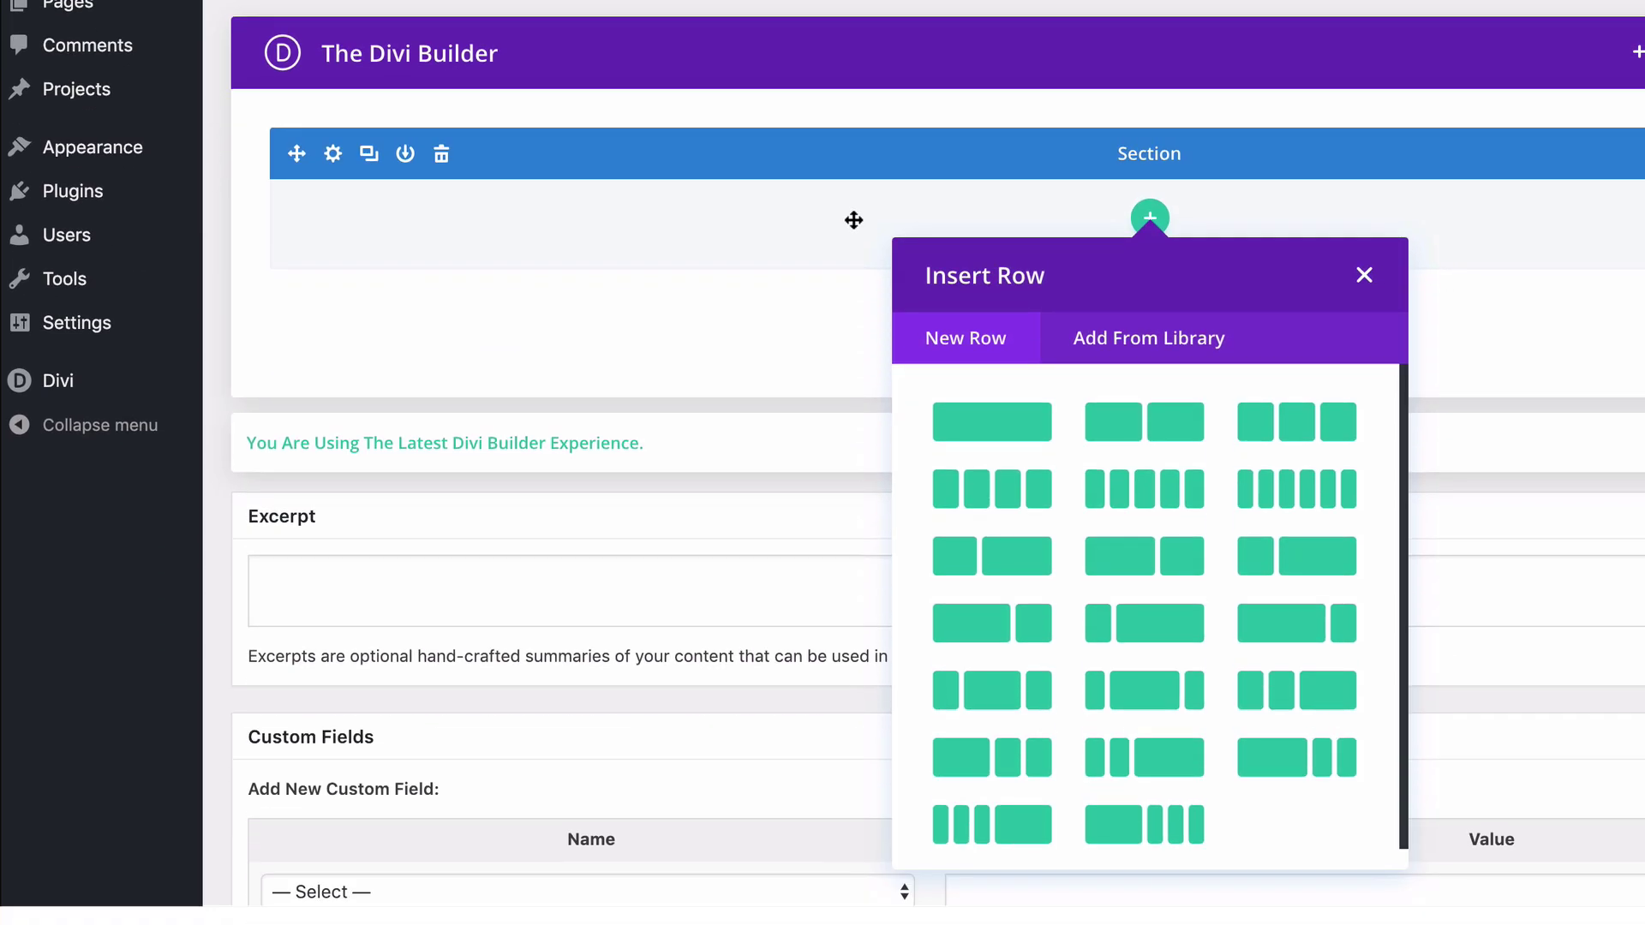
click(990, 437)
text(text)
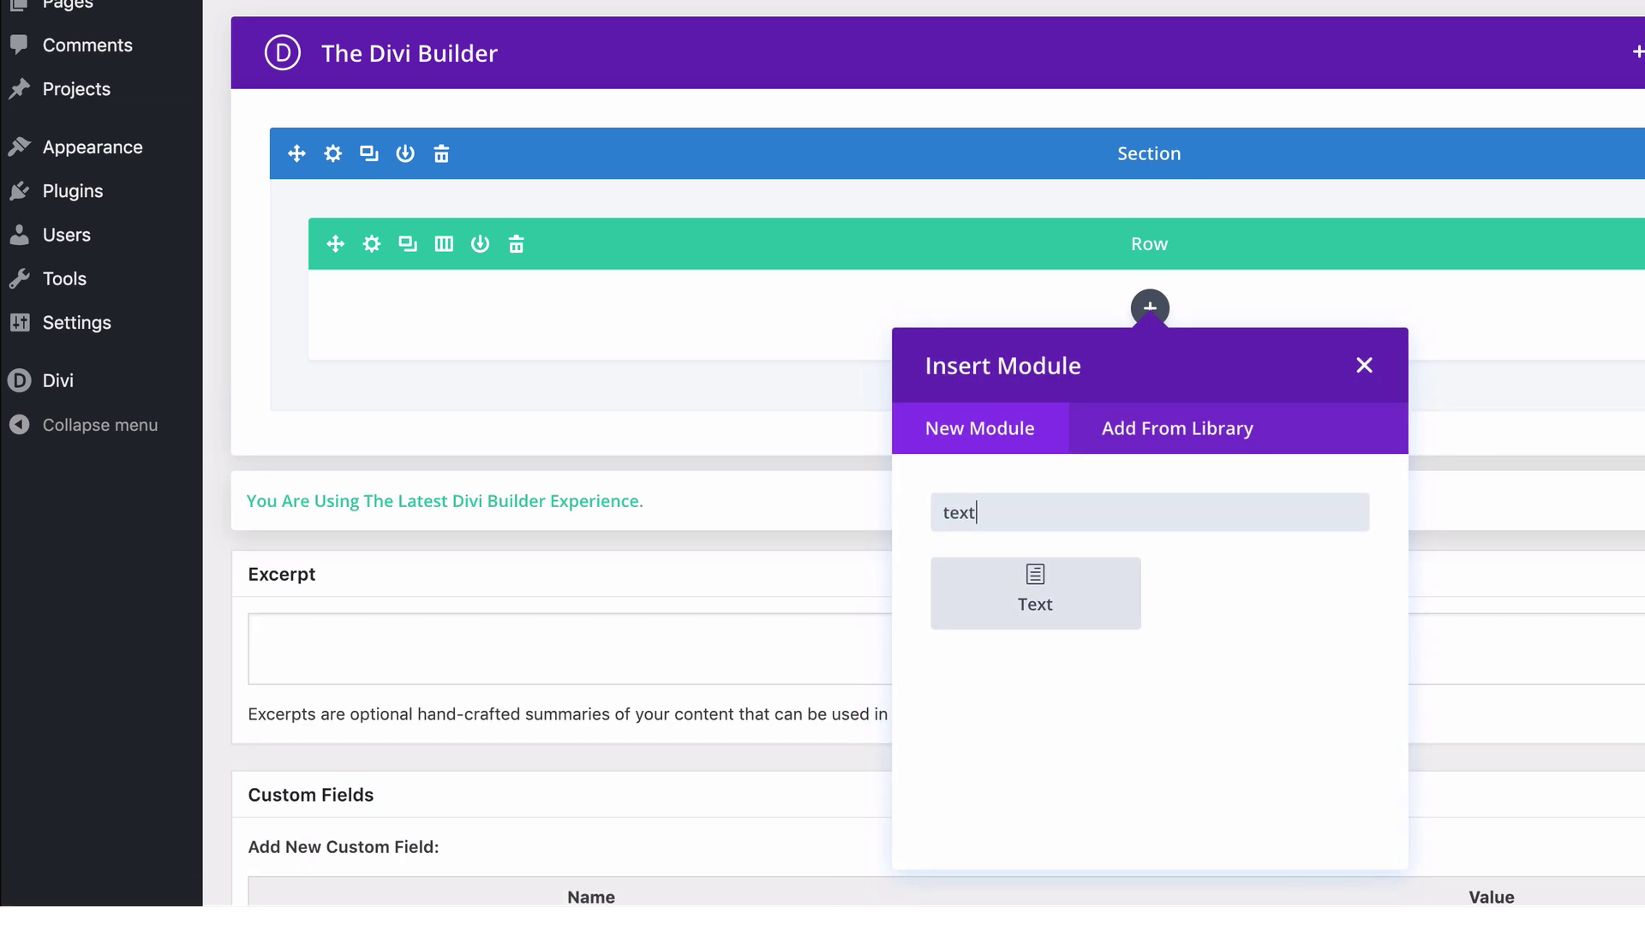
click(1011, 579)
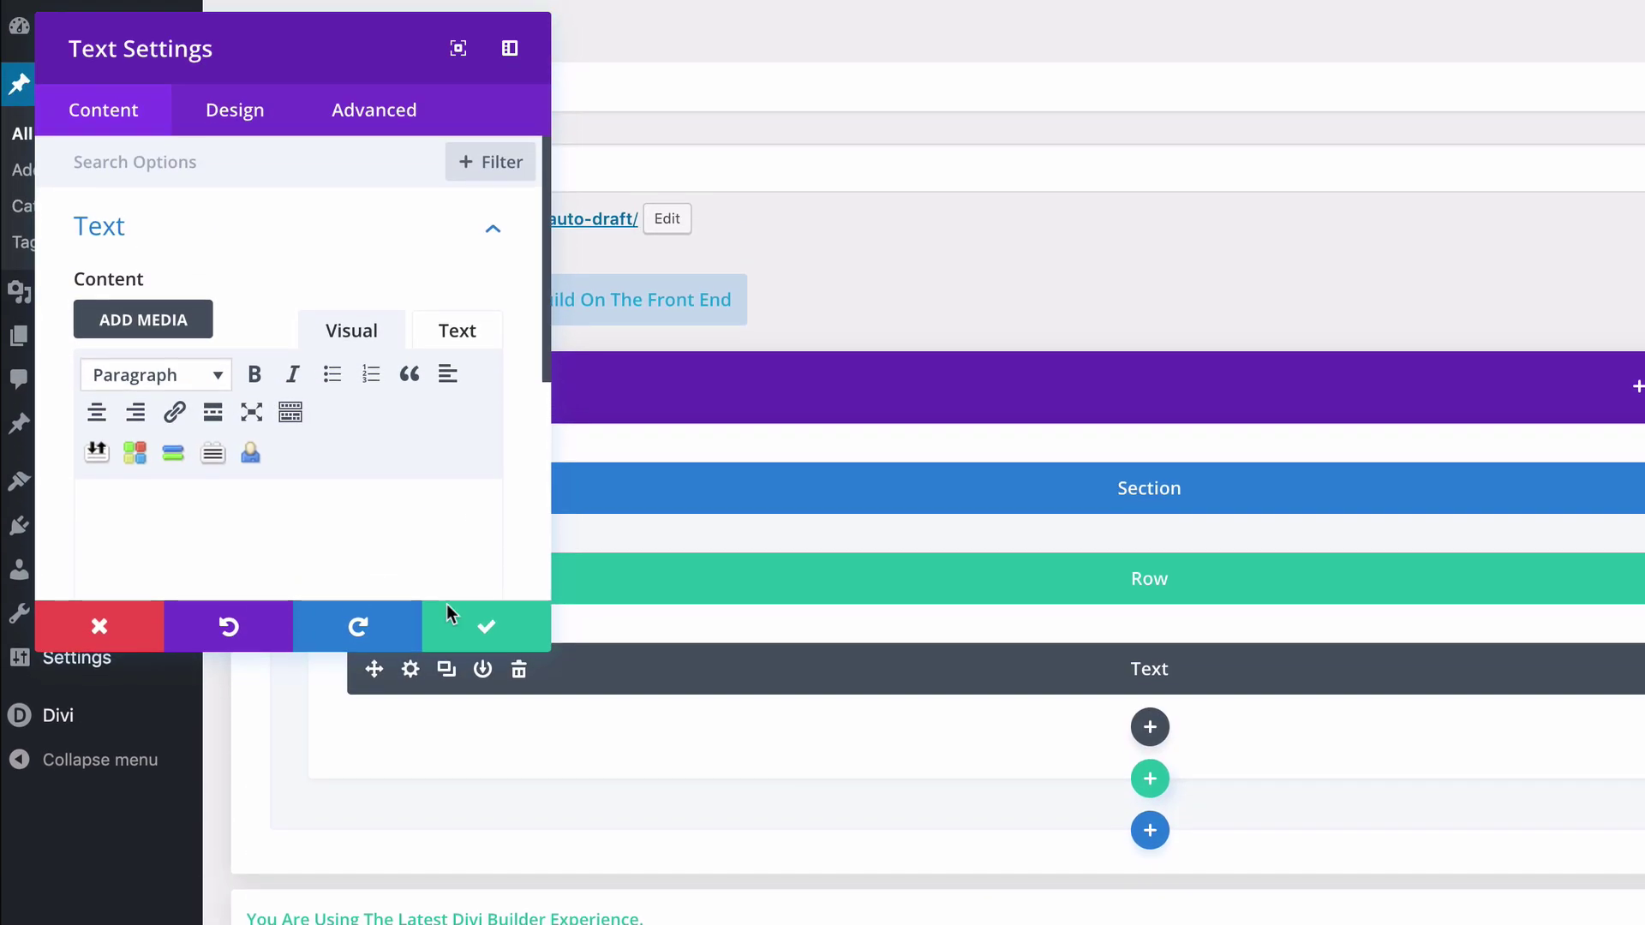
Fill the Text module with Post Categories dynamic content, with category links disabled
scroll(413, 504, down, 3)
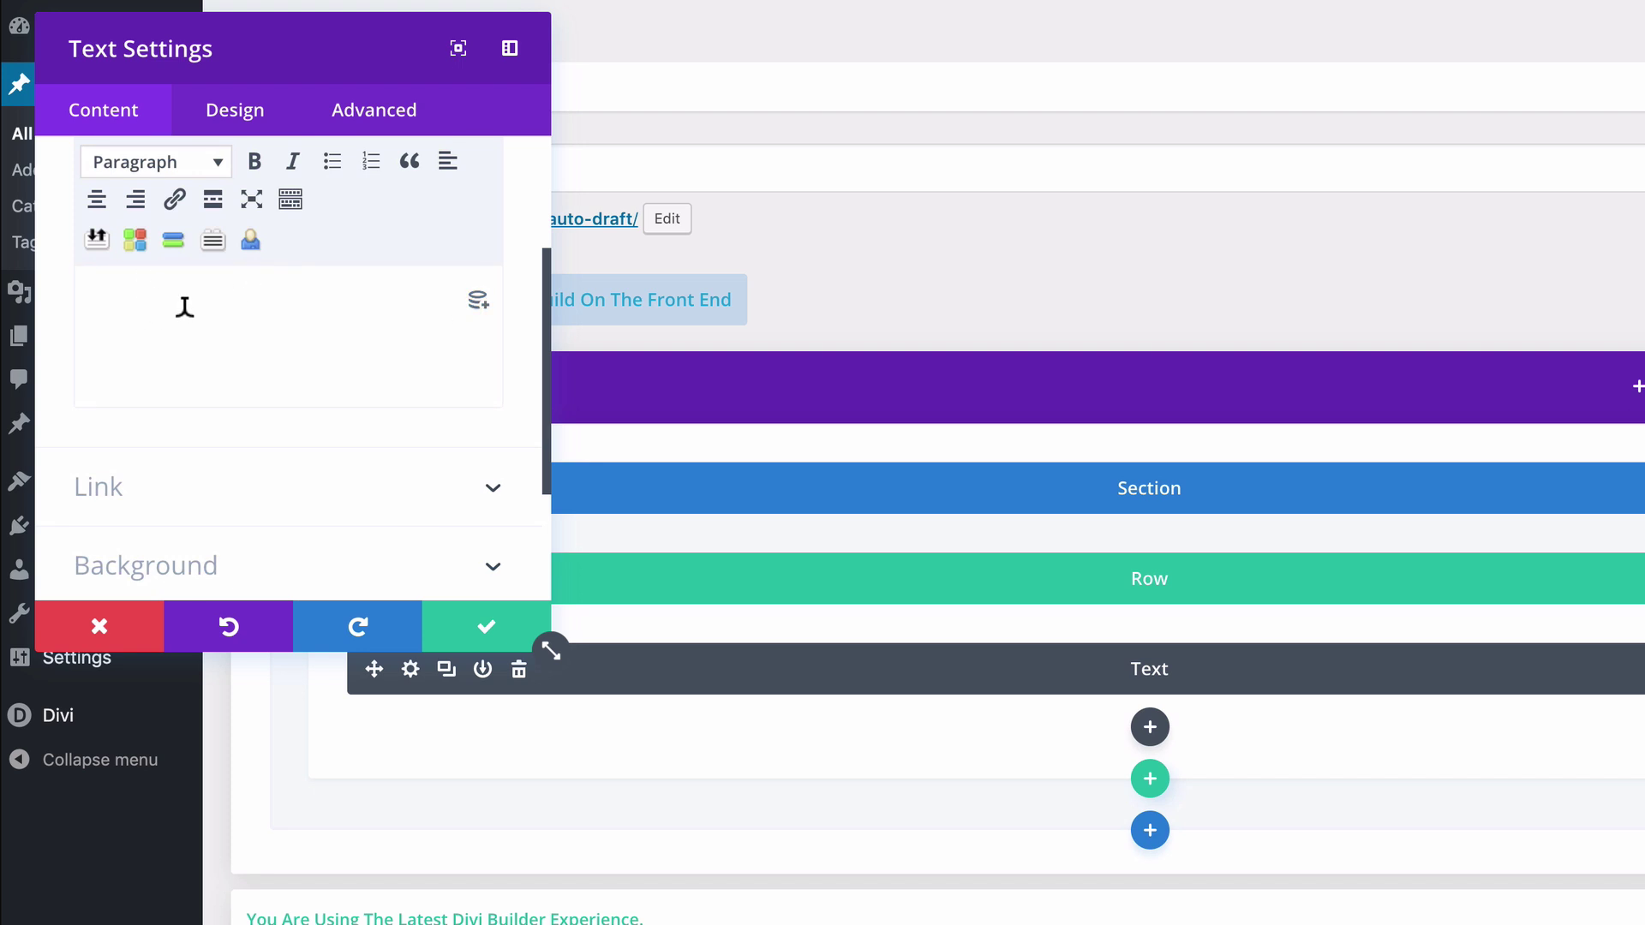
click(477, 308)
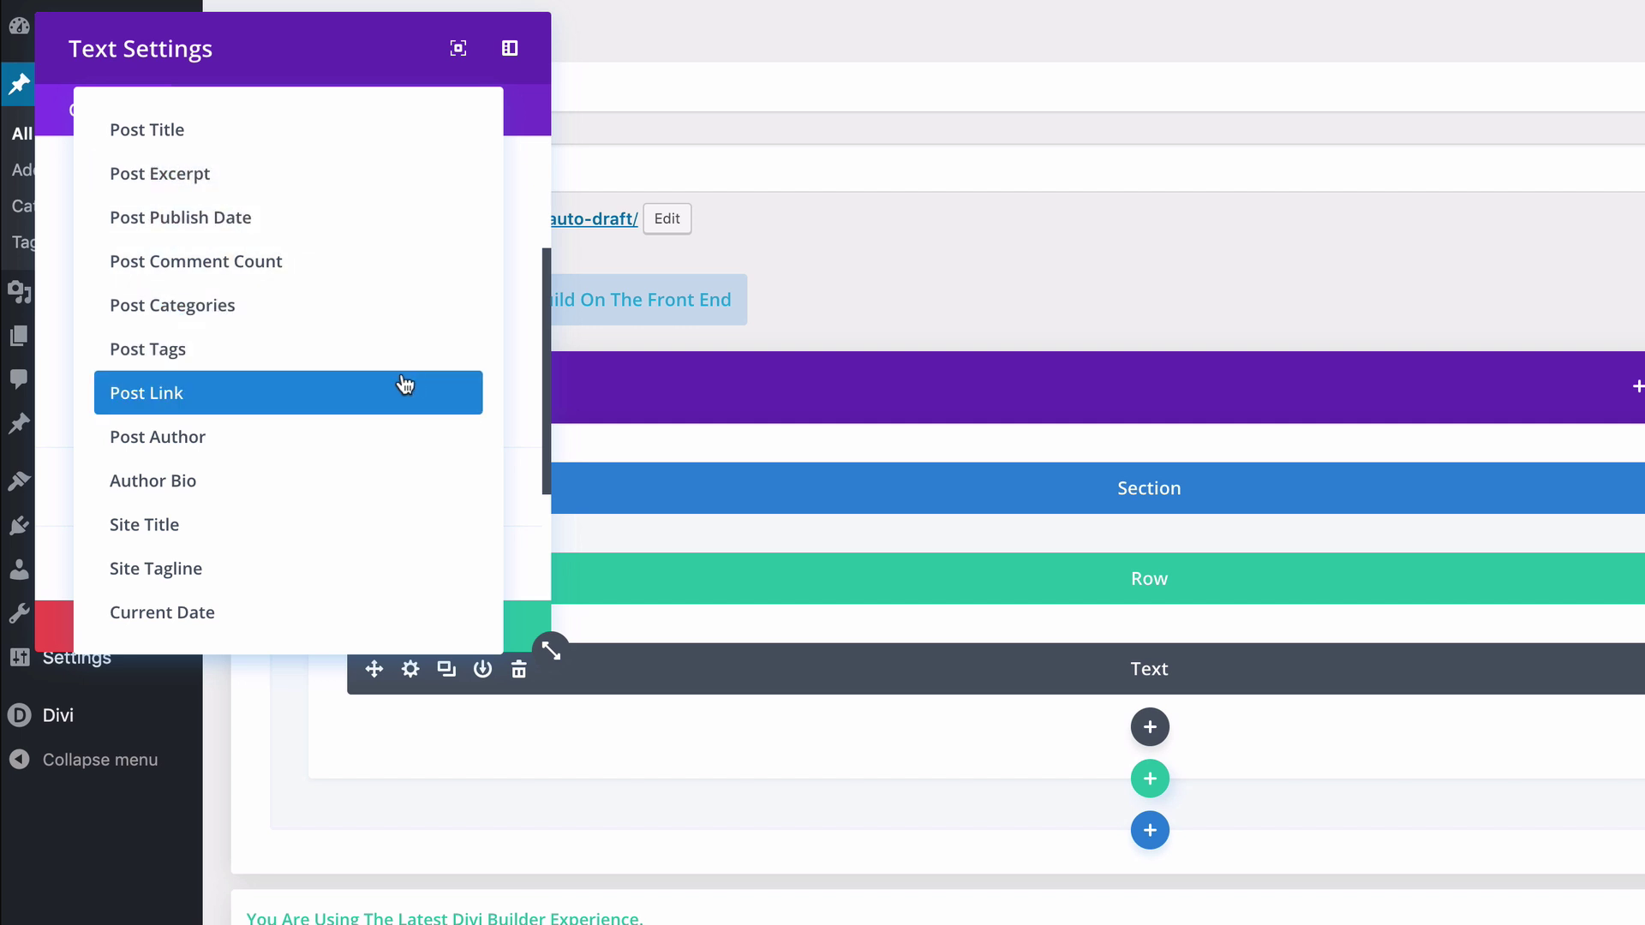
click(181, 310)
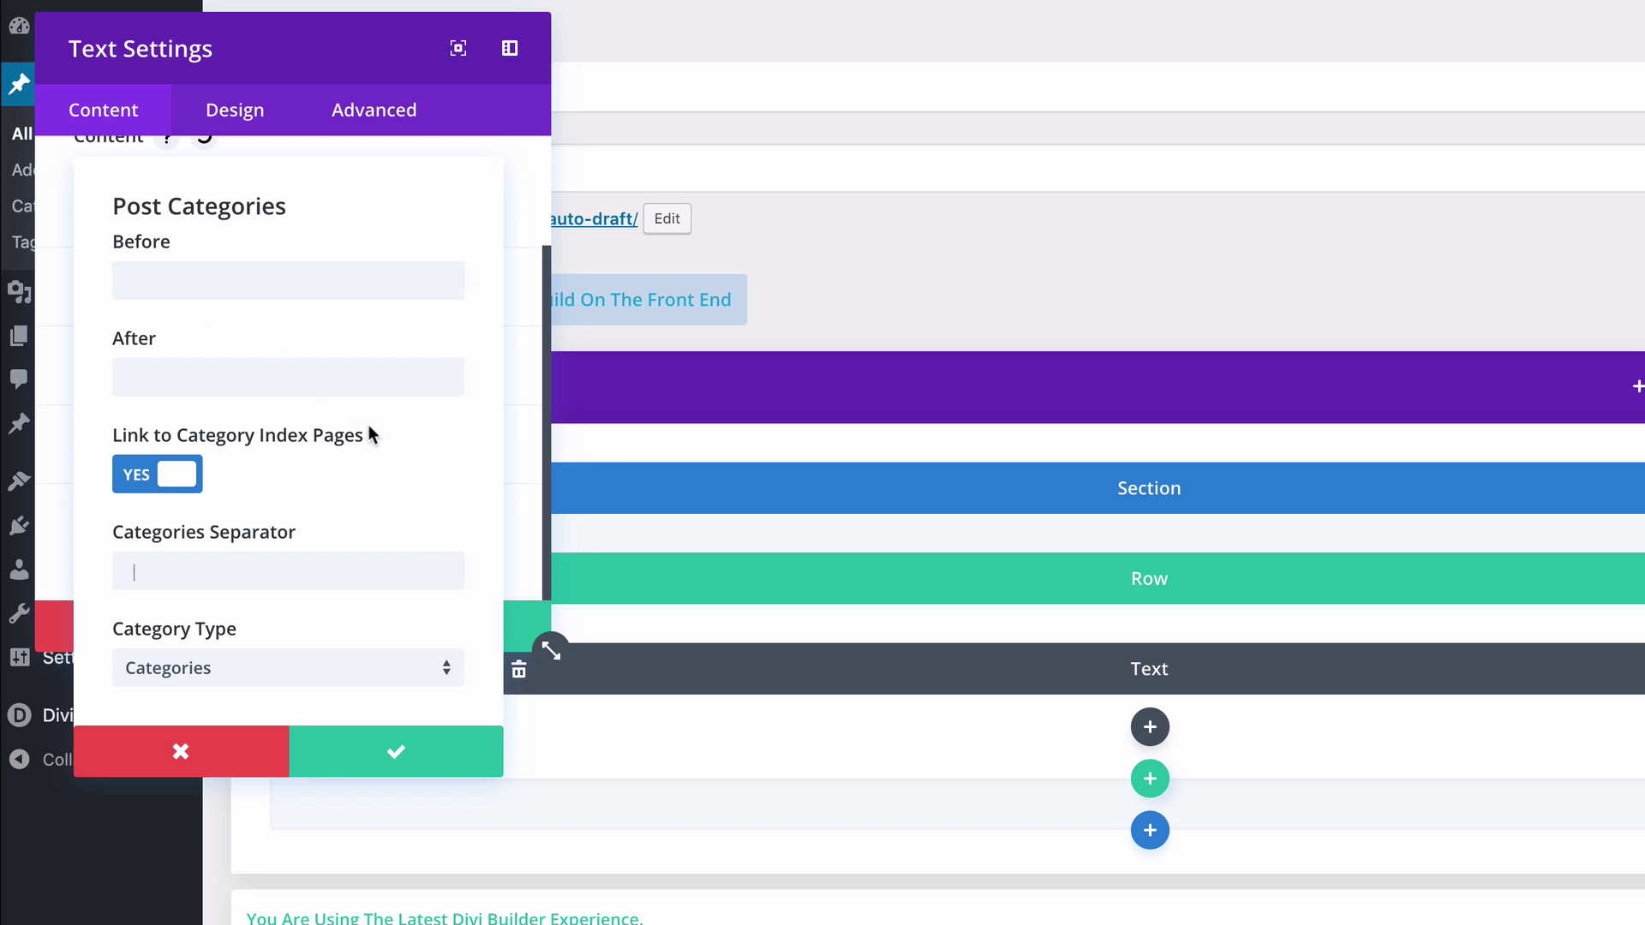
click(168, 475)
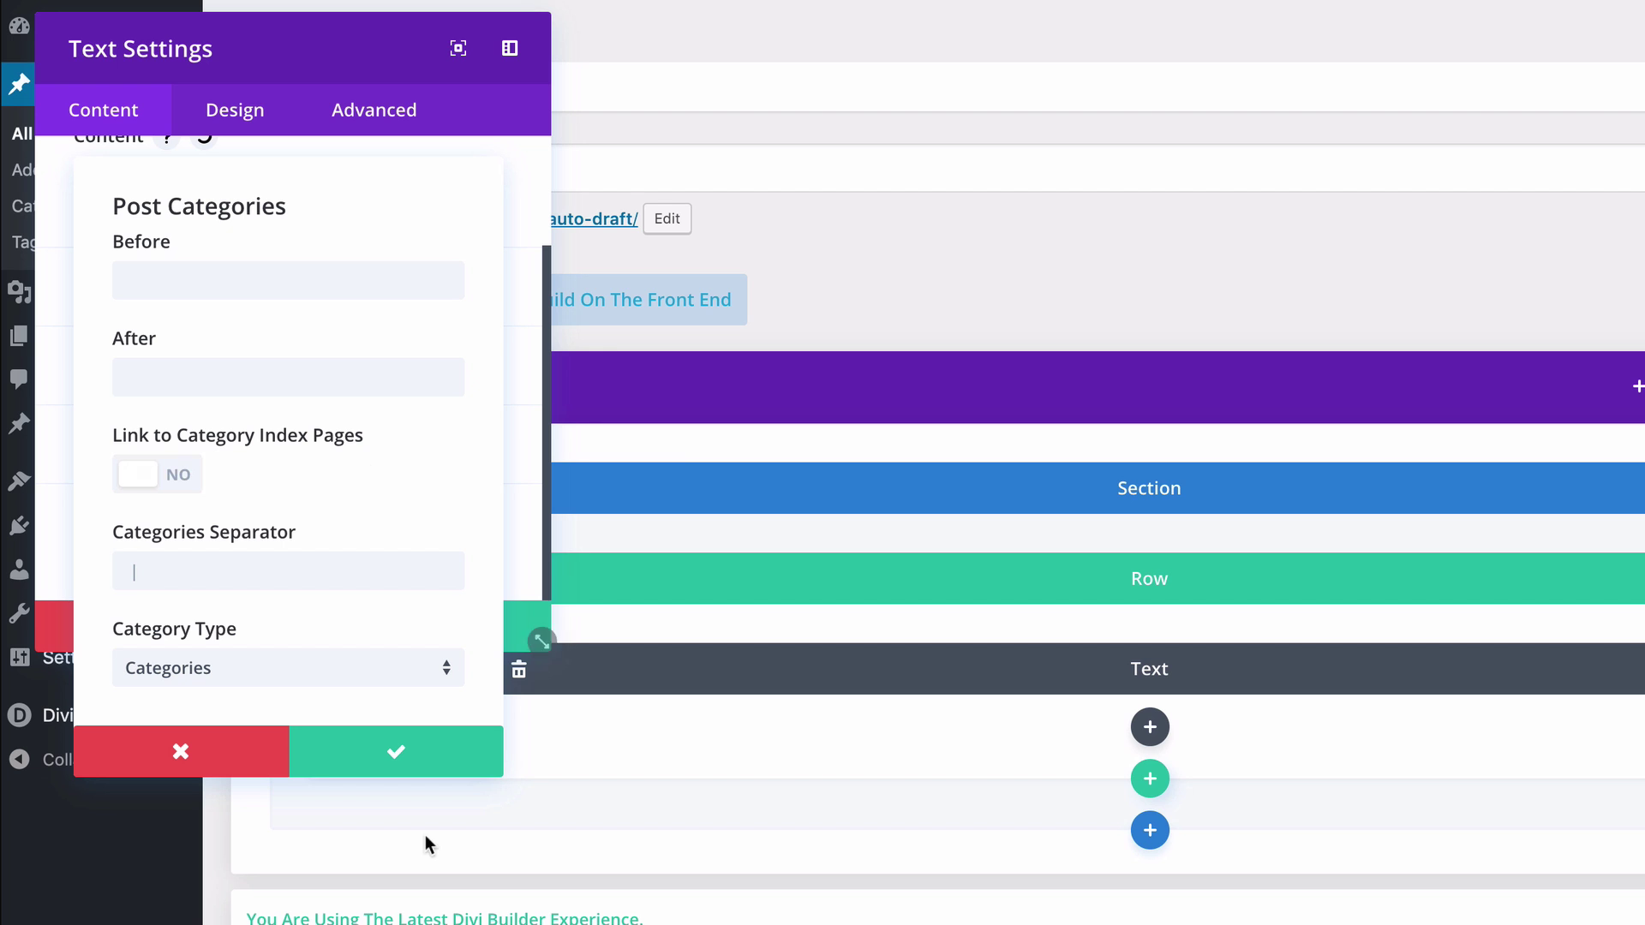
click(401, 751)
Wrap the post categories in <h1> and </h1> using the Before and After fields
scroll(366, 530, up, 3)
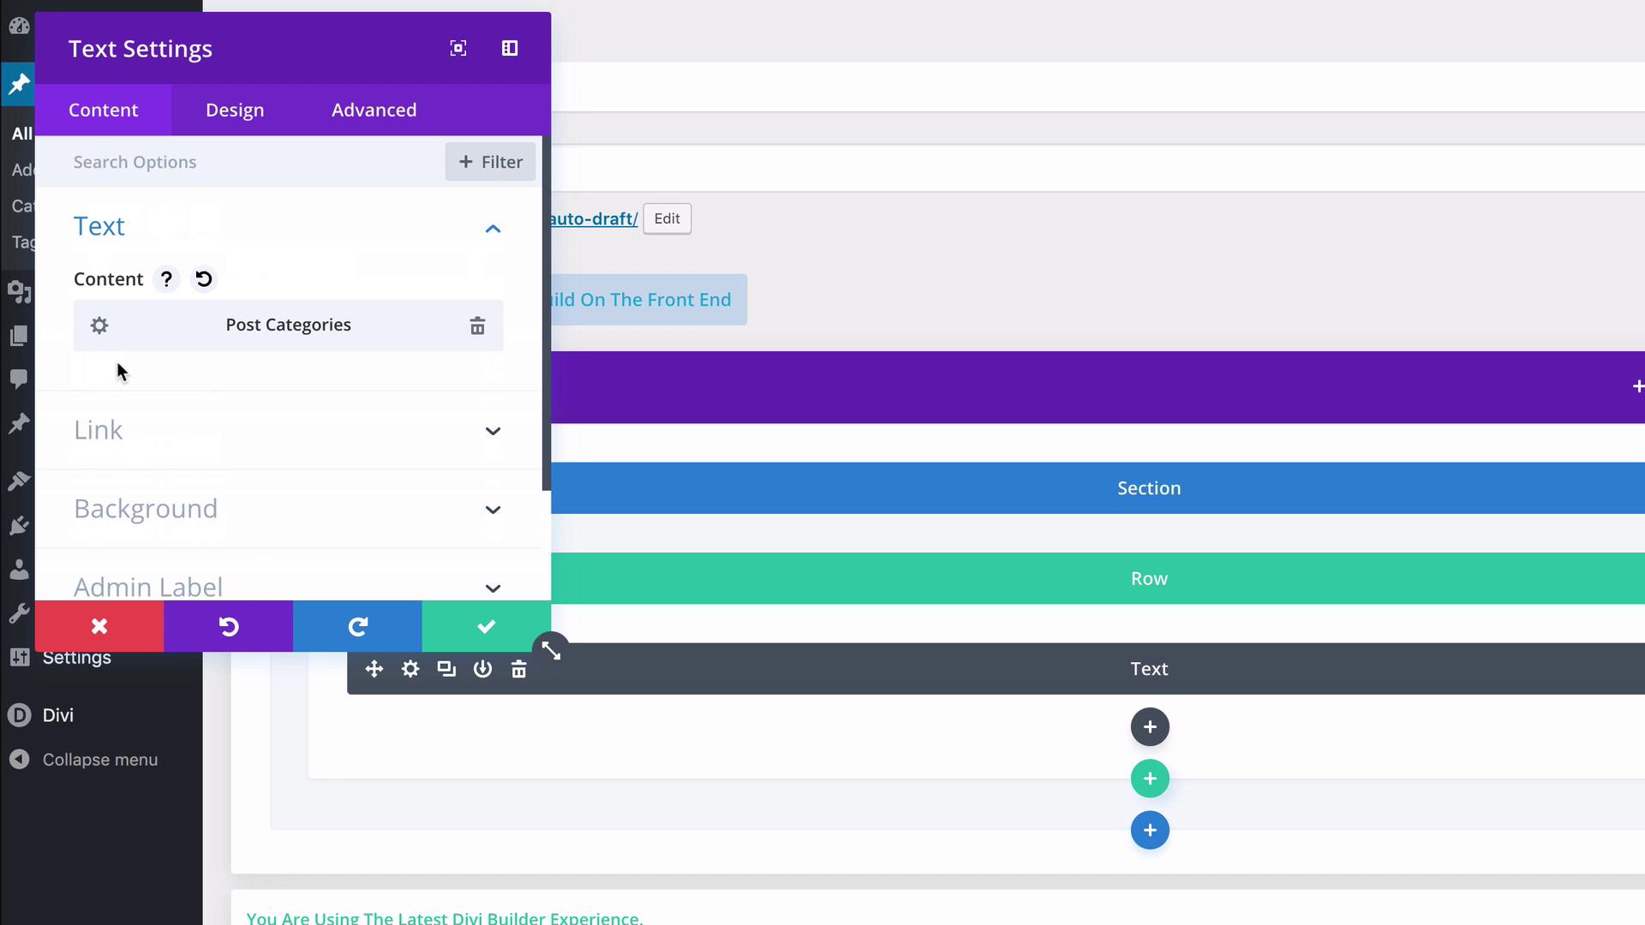
click(100, 326)
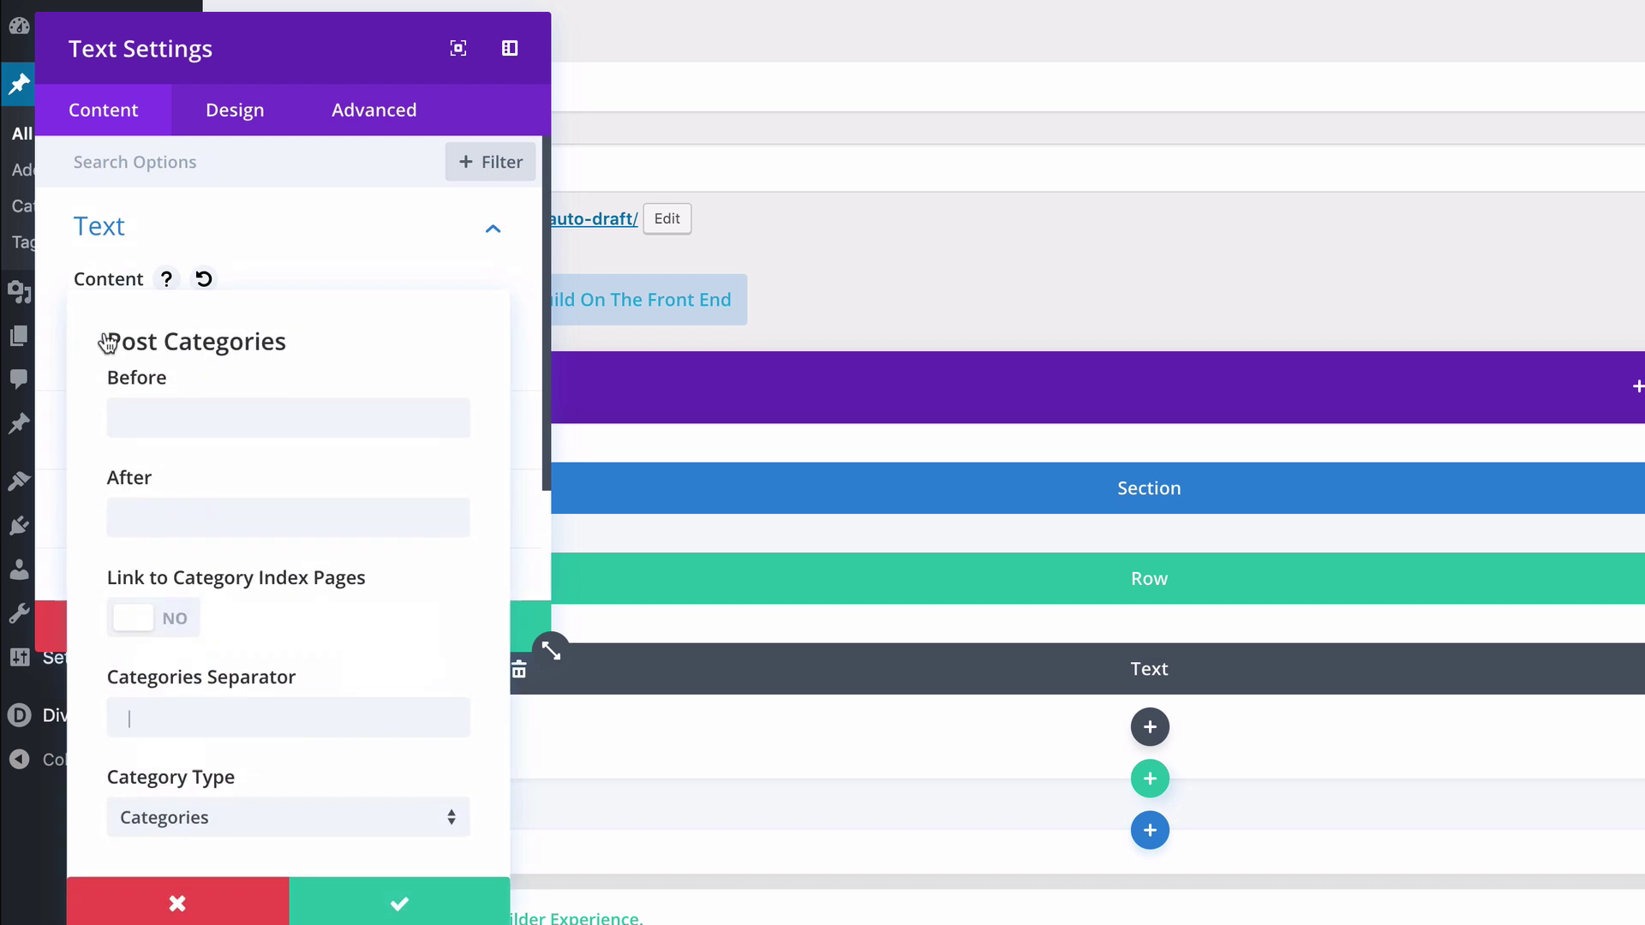
click(204, 396)
text(<)
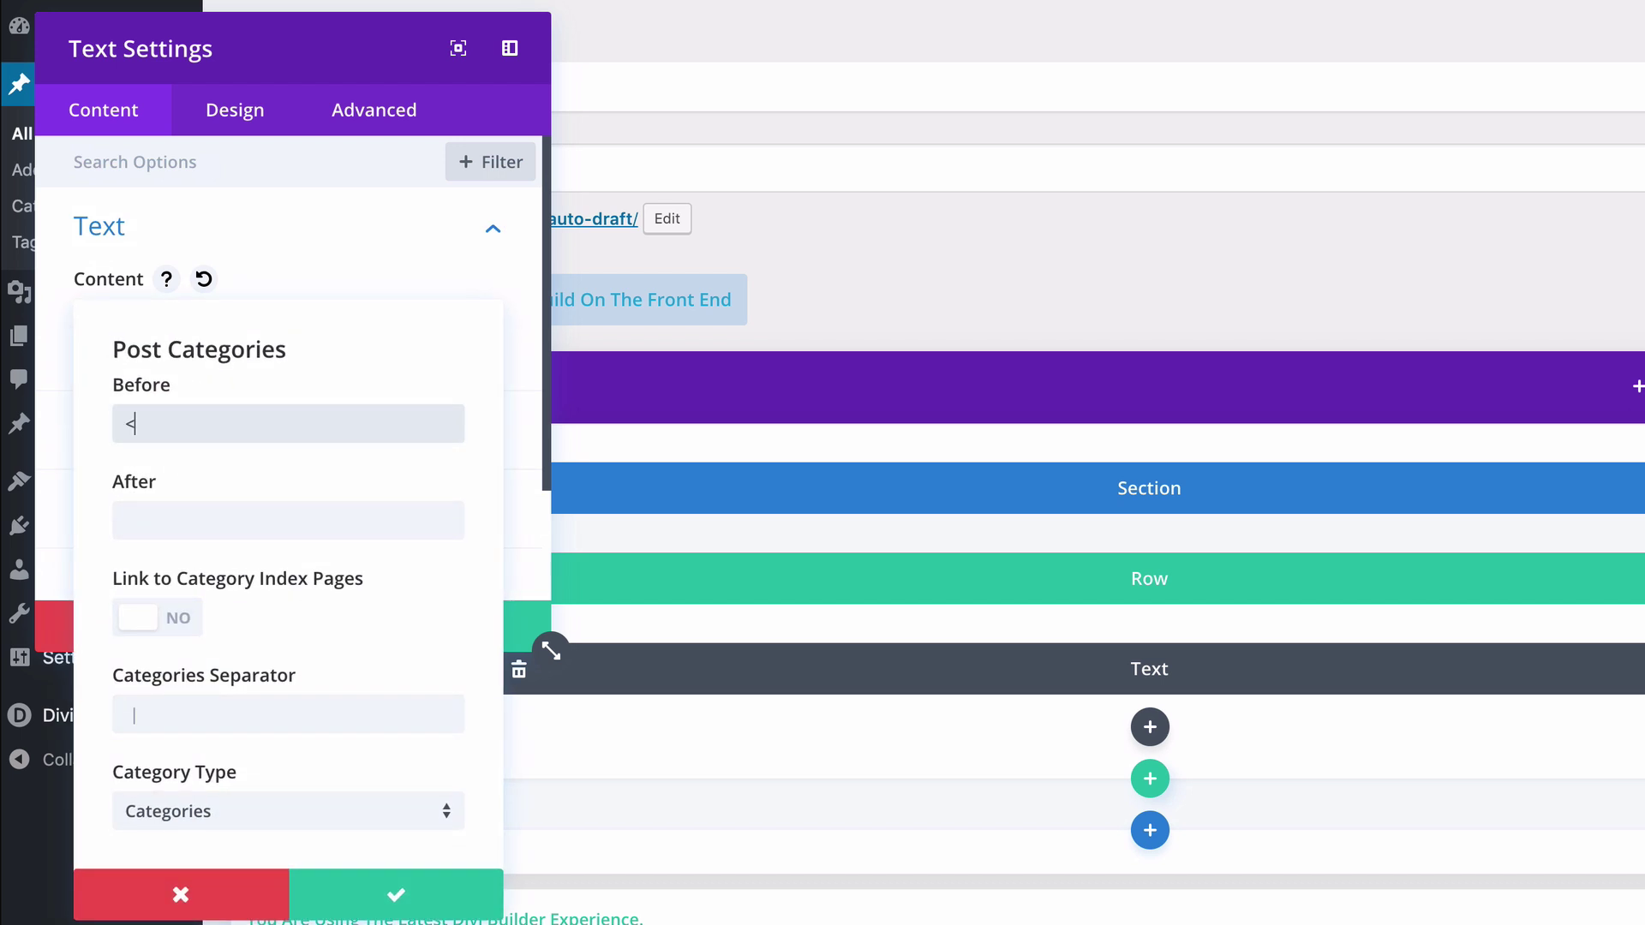
text(h1>)
click(201, 519)
text(</)
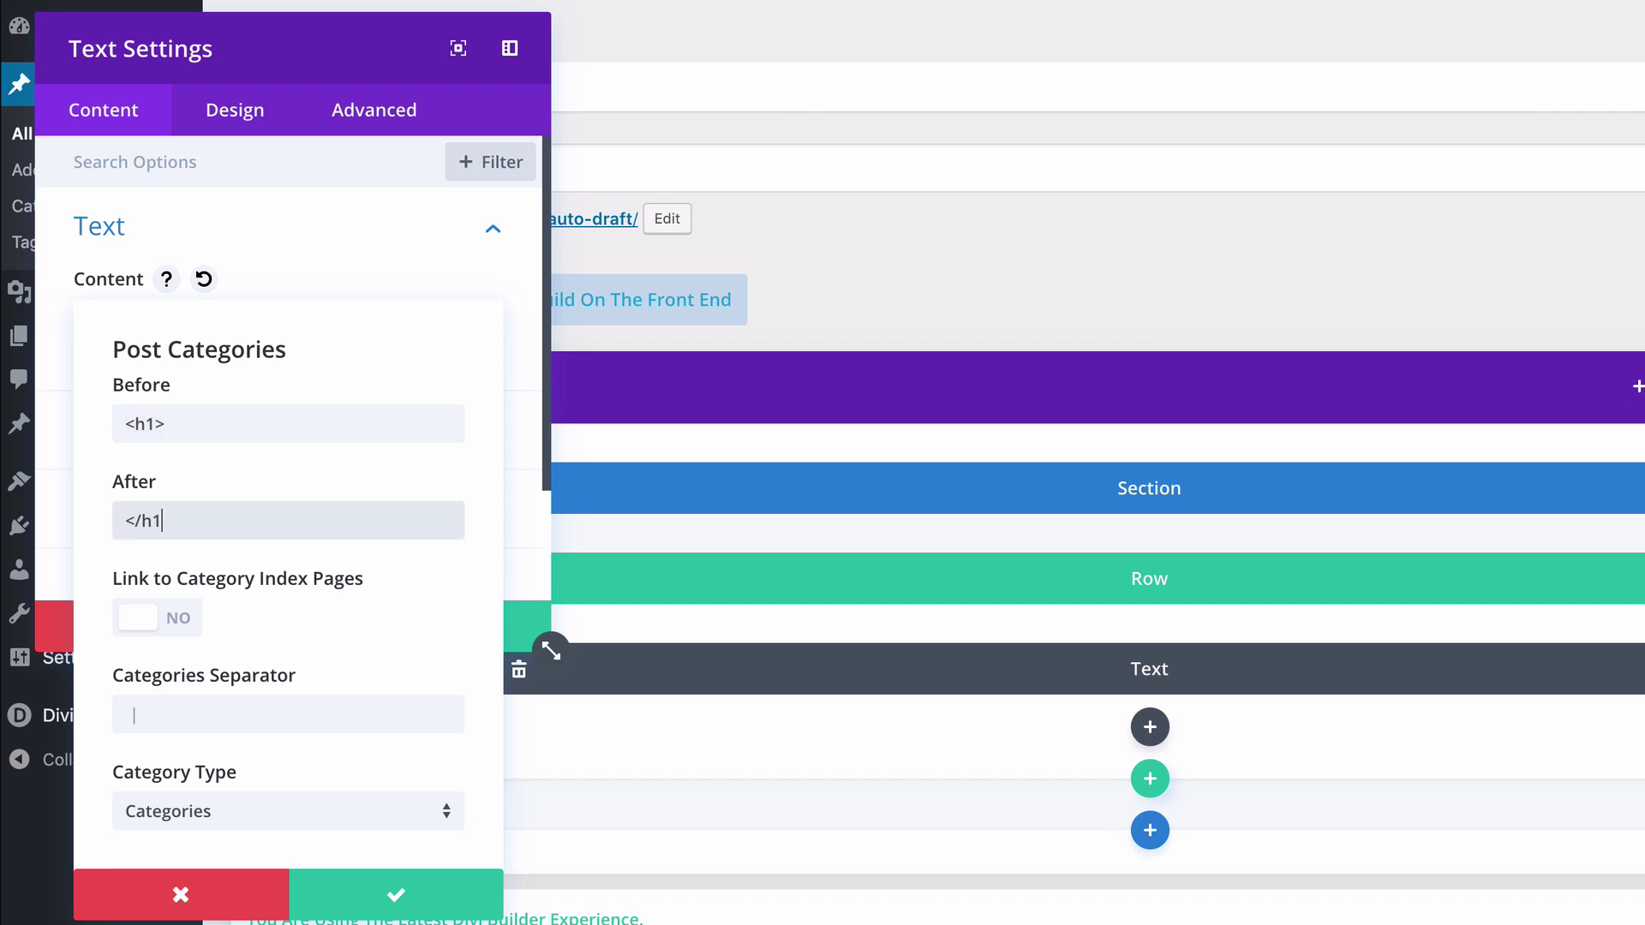
click(403, 894)
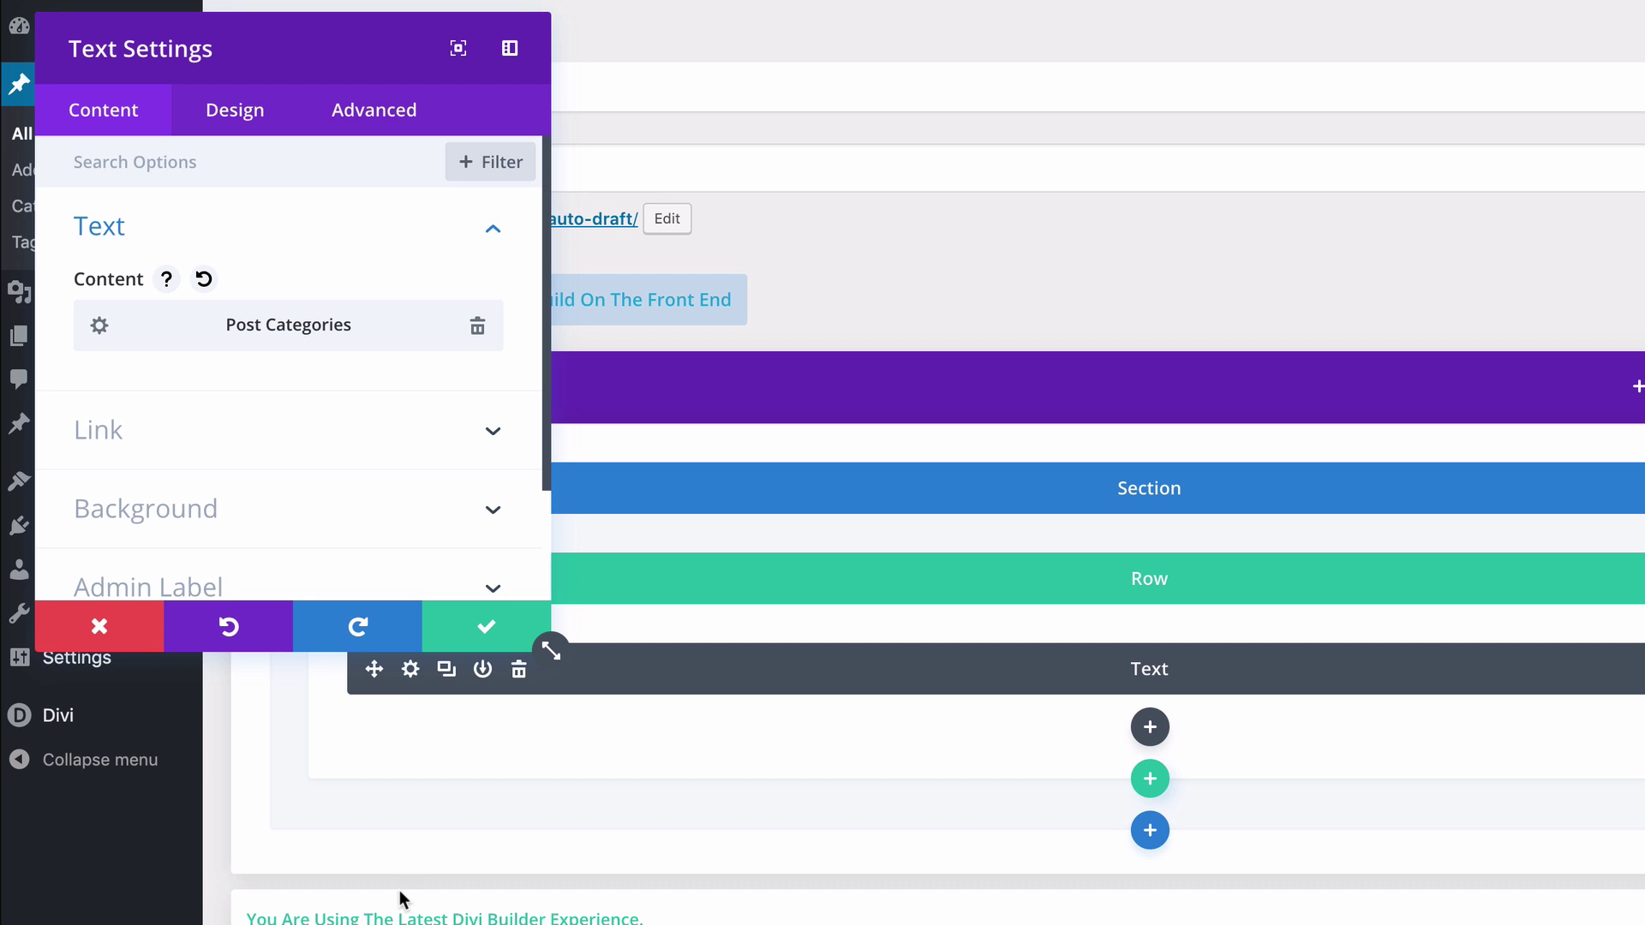
Set the Text module's text colour to Light
click(233, 137)
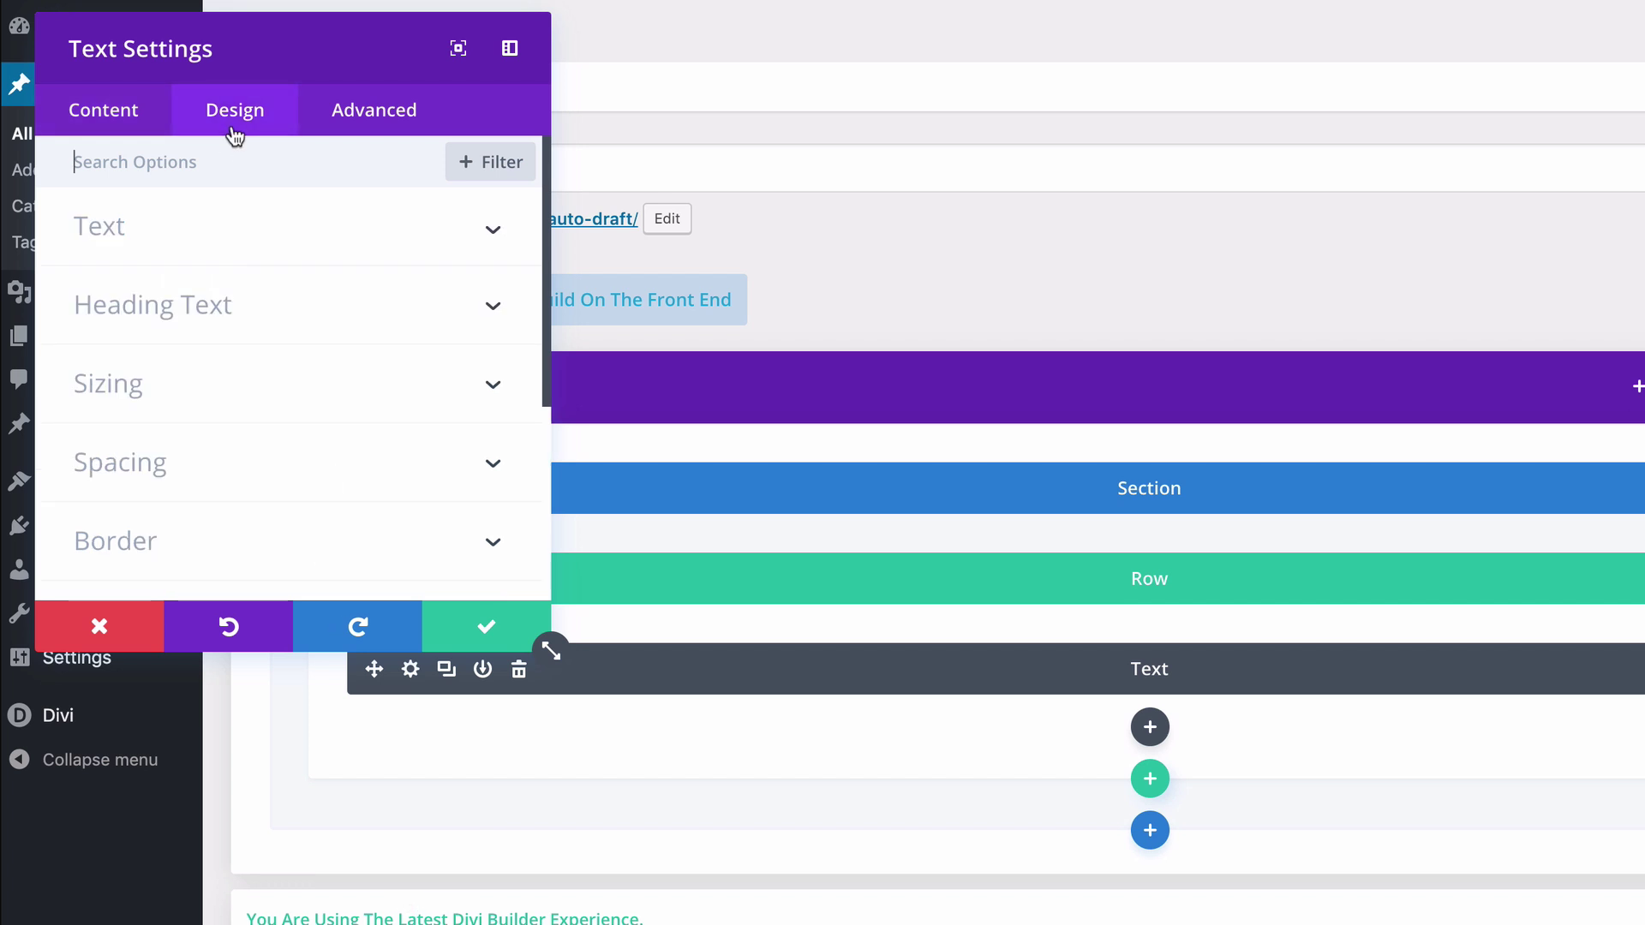
click(287, 245)
scroll(352, 426, down, 4)
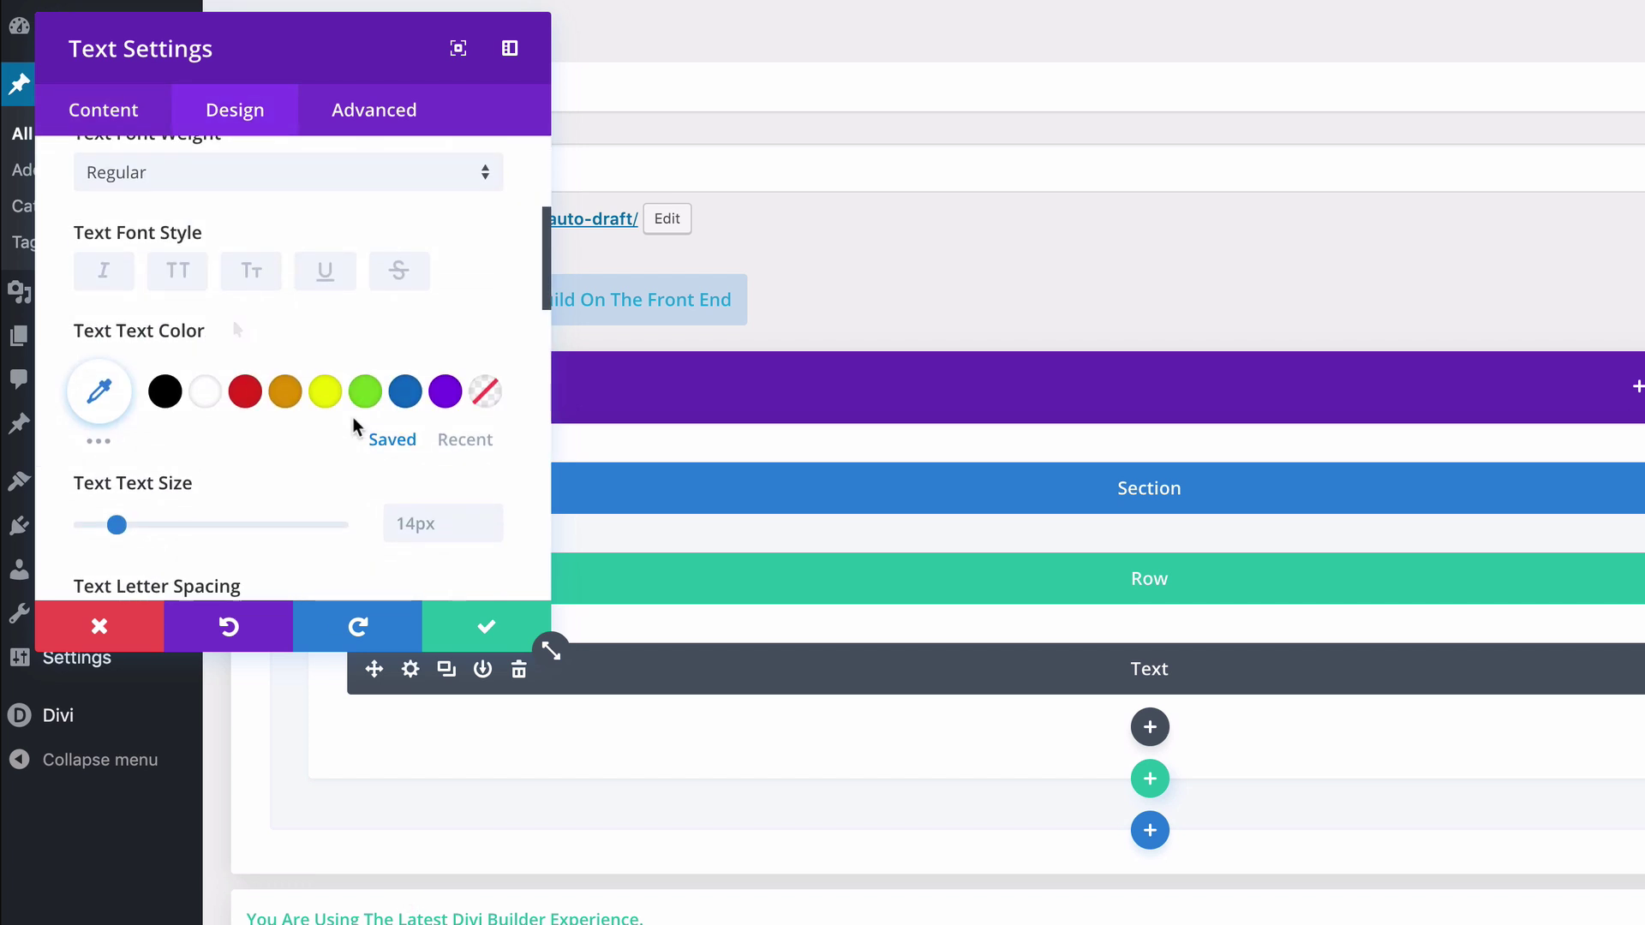
scroll(352, 417, down, 7)
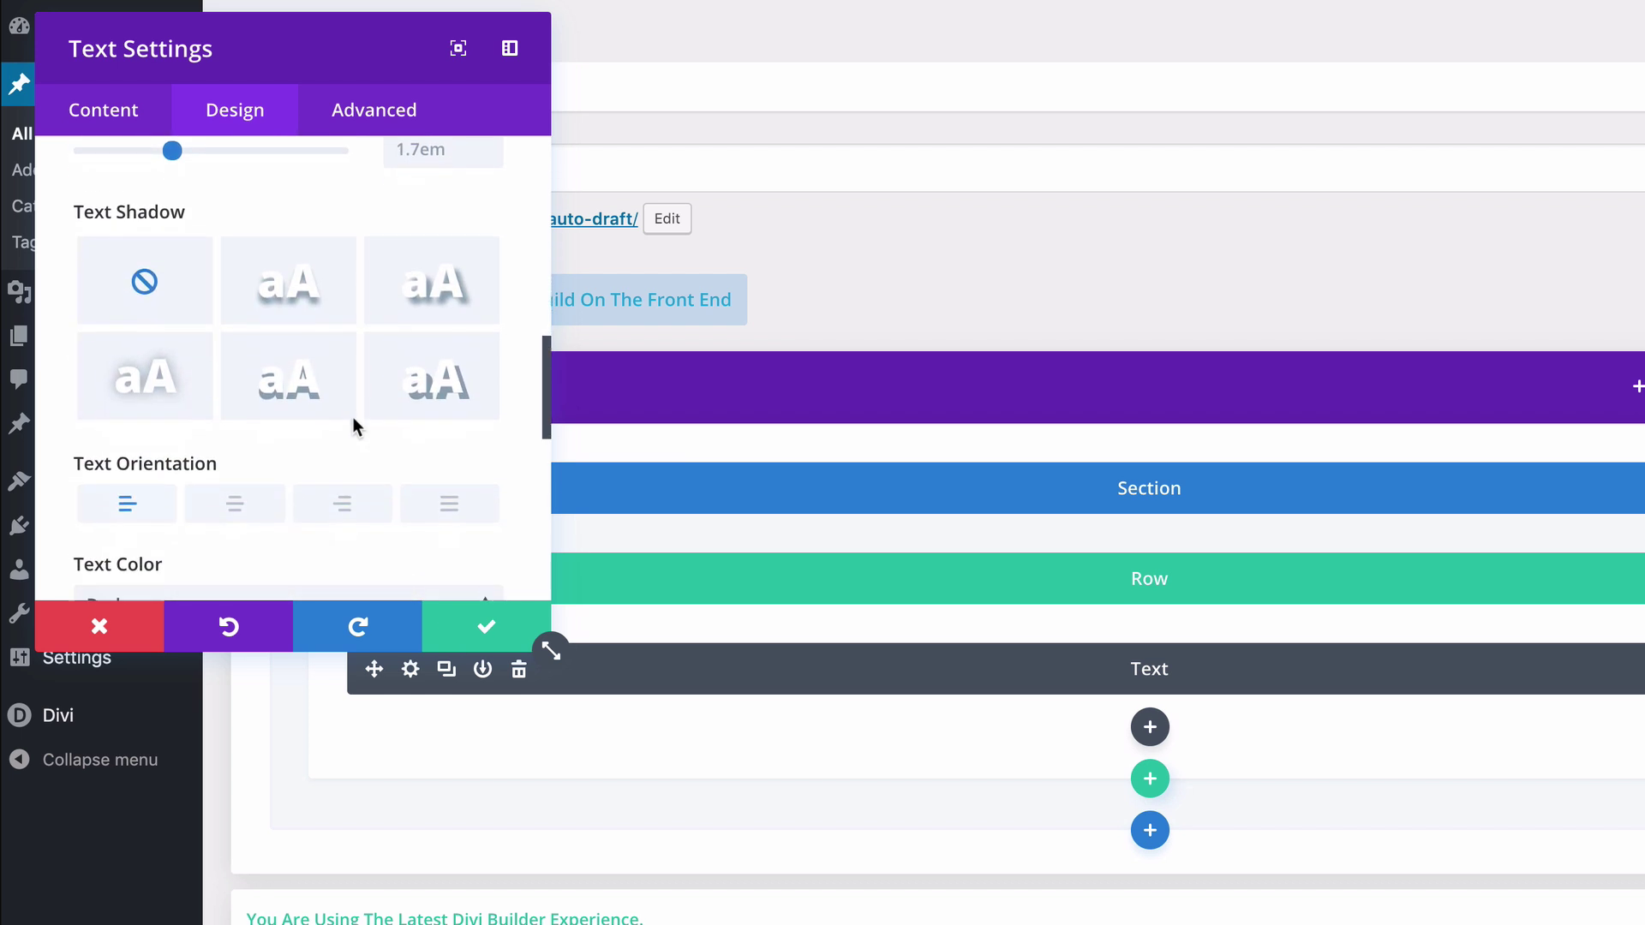
click(354, 422)
click(323, 434)
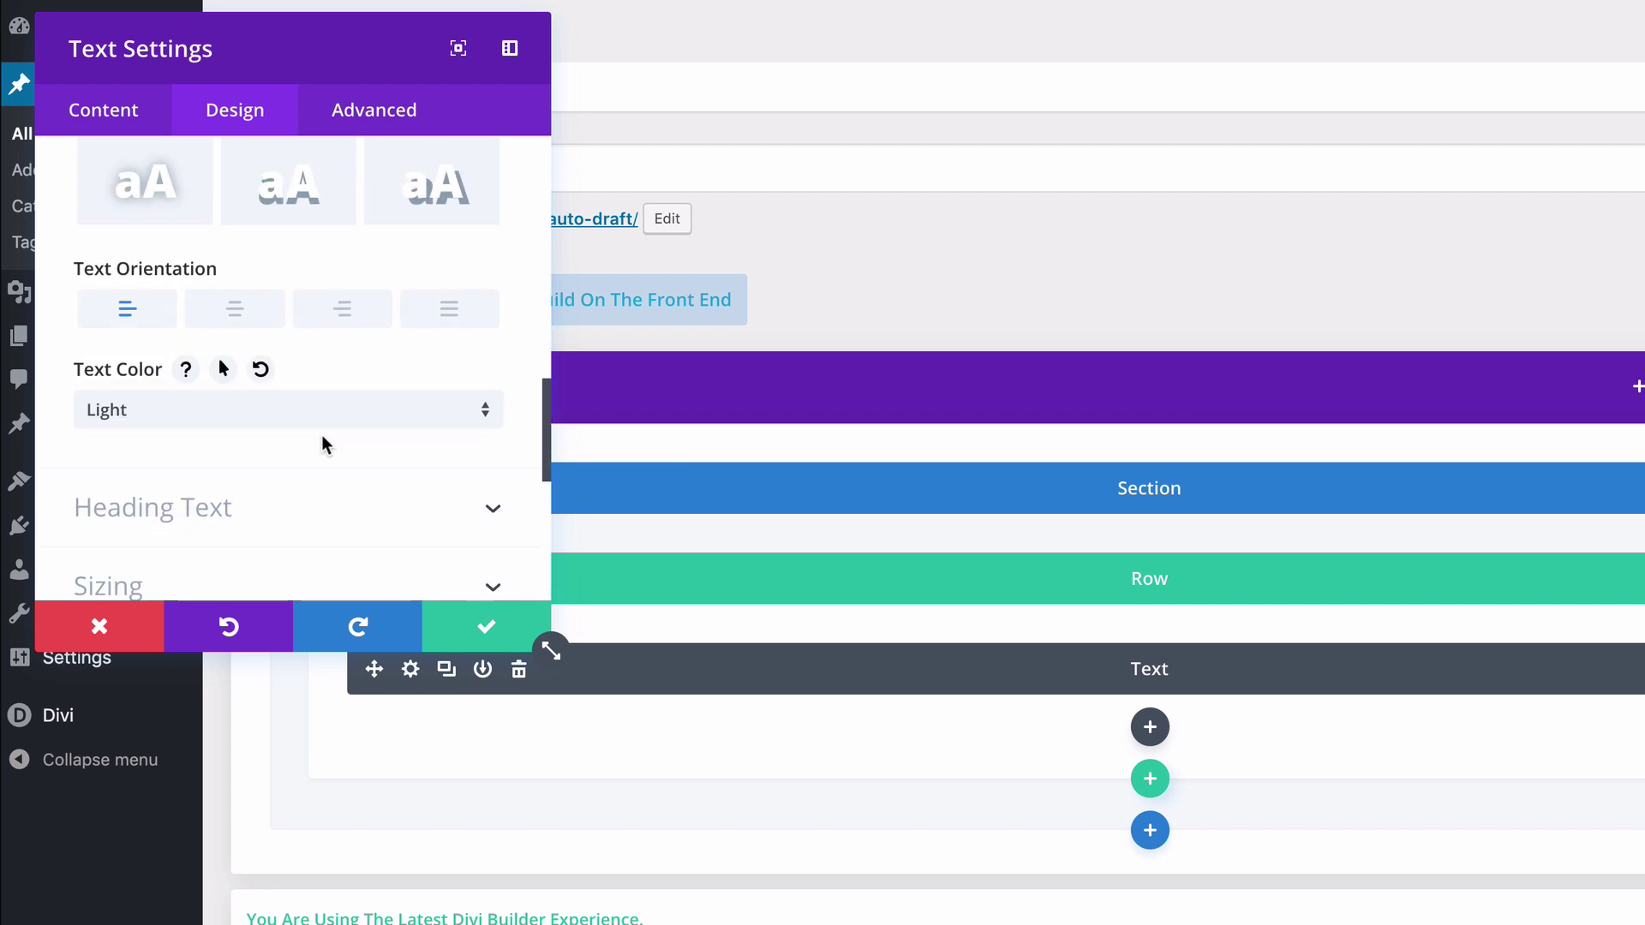
Save the Text module, then give the section a purple #8300e9 background color
click(487, 628)
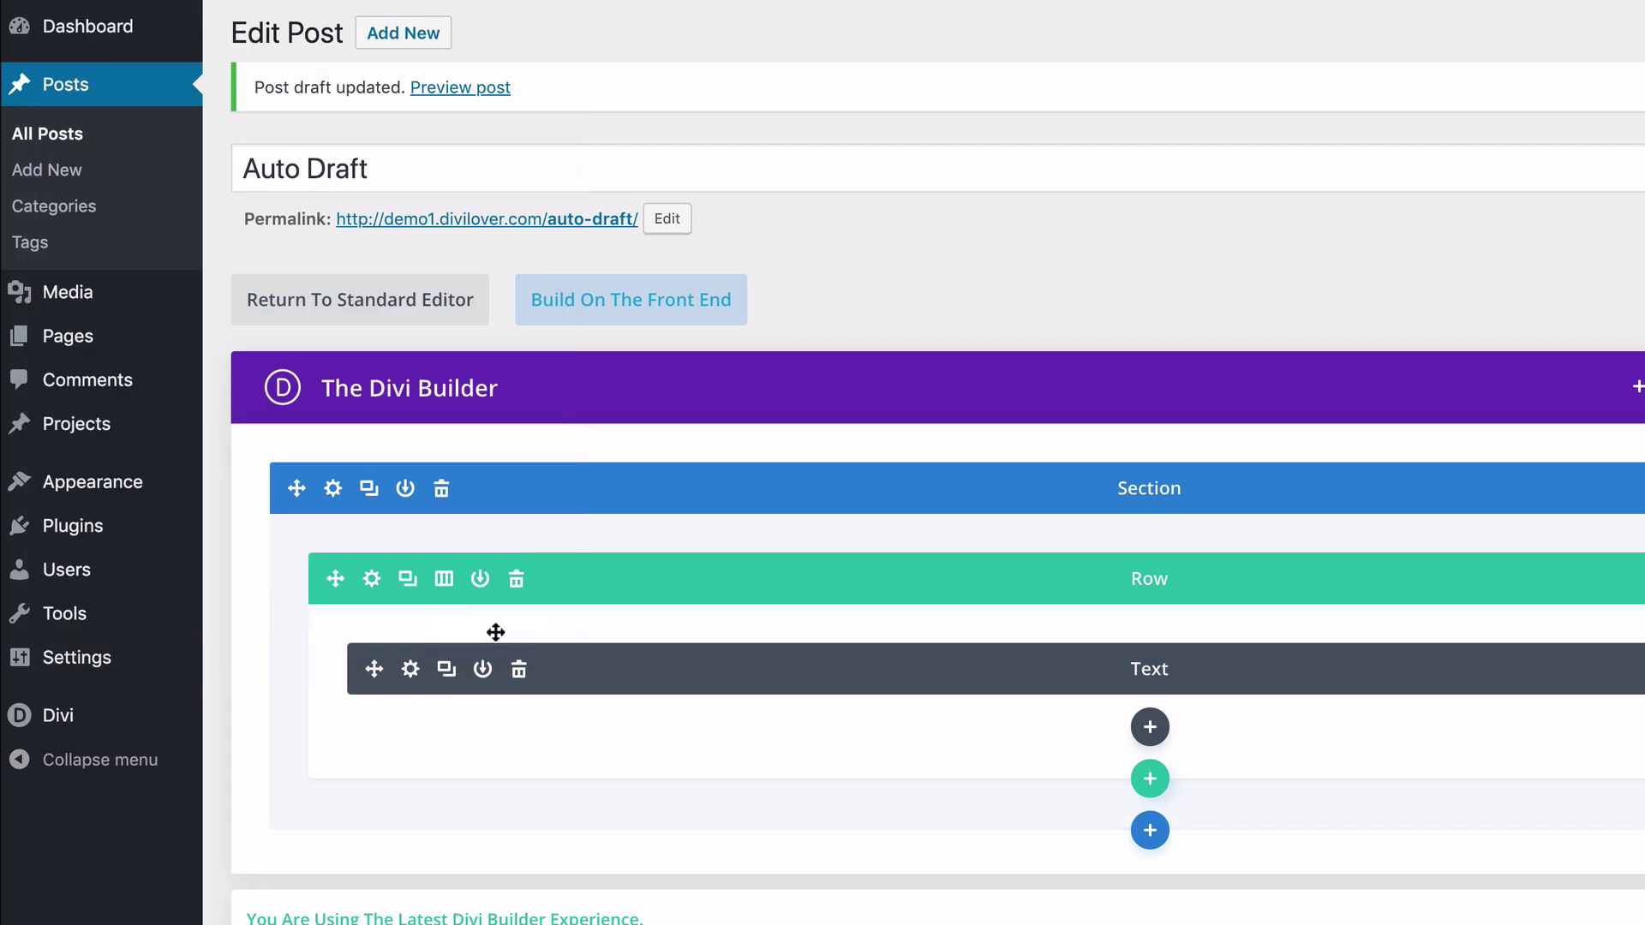
click(338, 488)
click(283, 333)
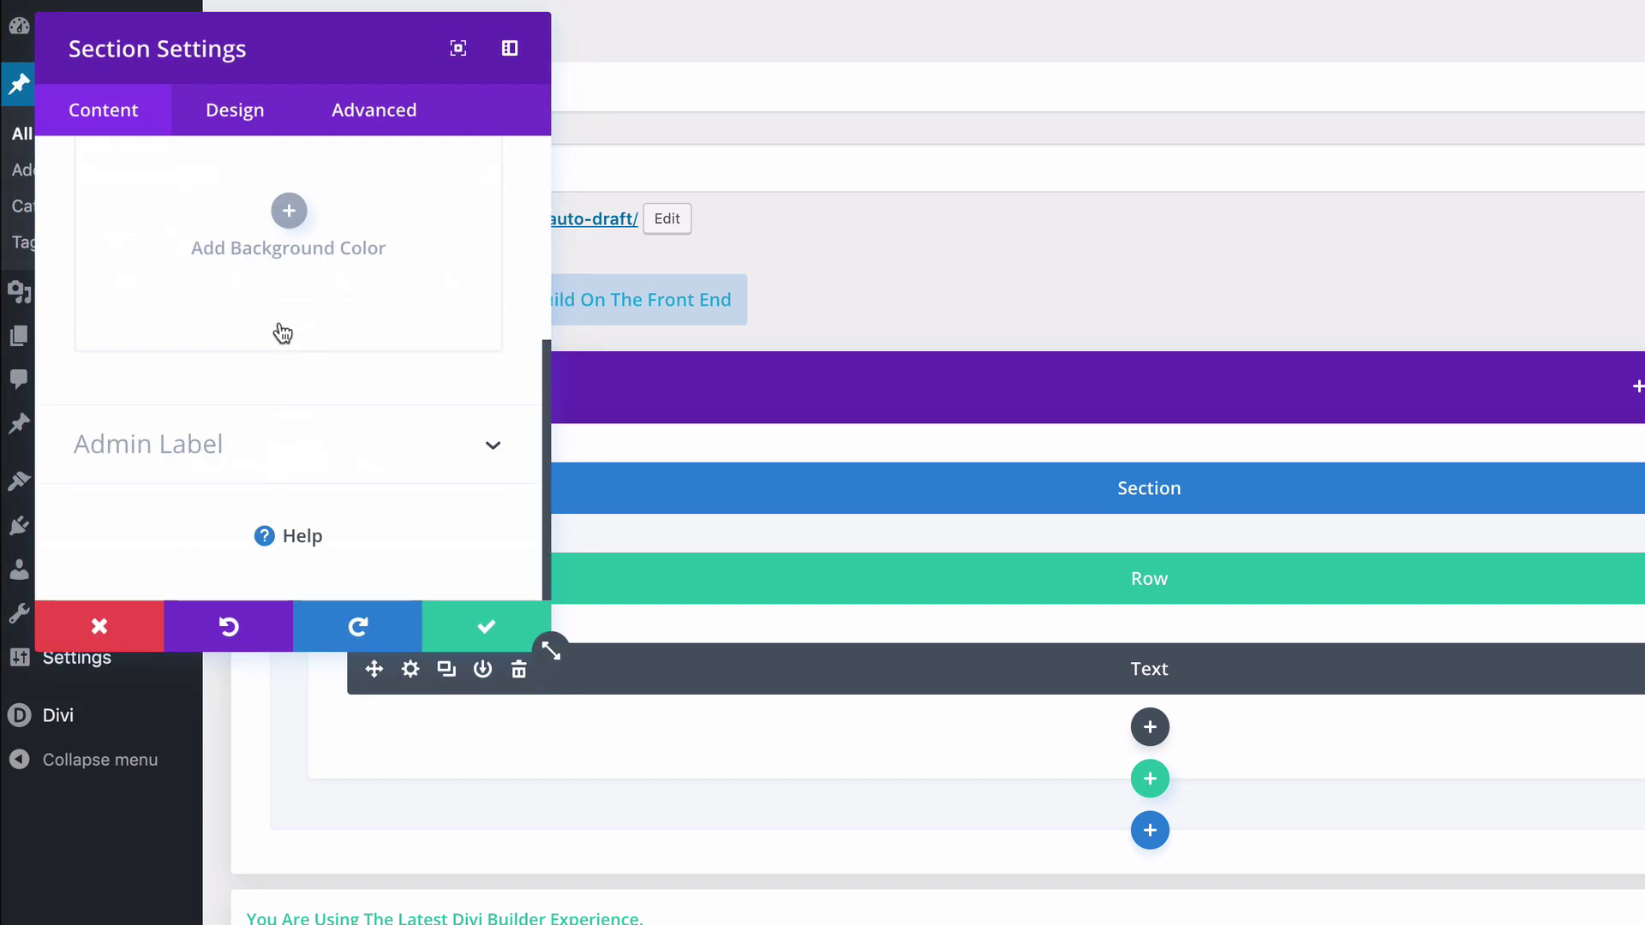
scroll(283, 330, up, 3)
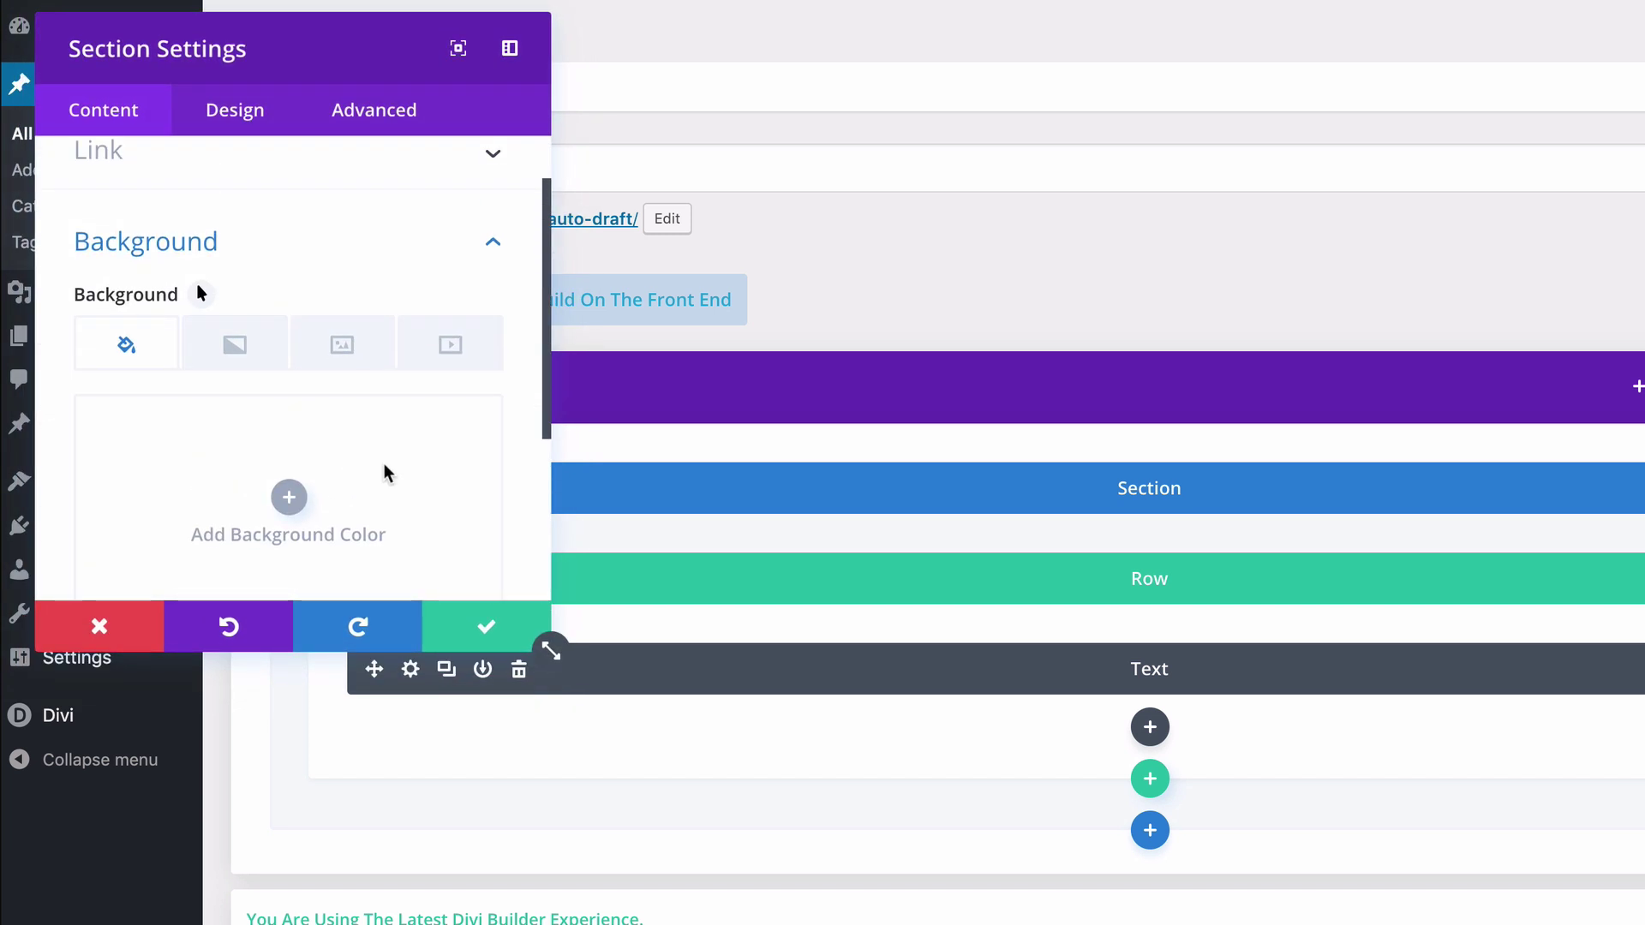
click(385, 466)
click(471, 361)
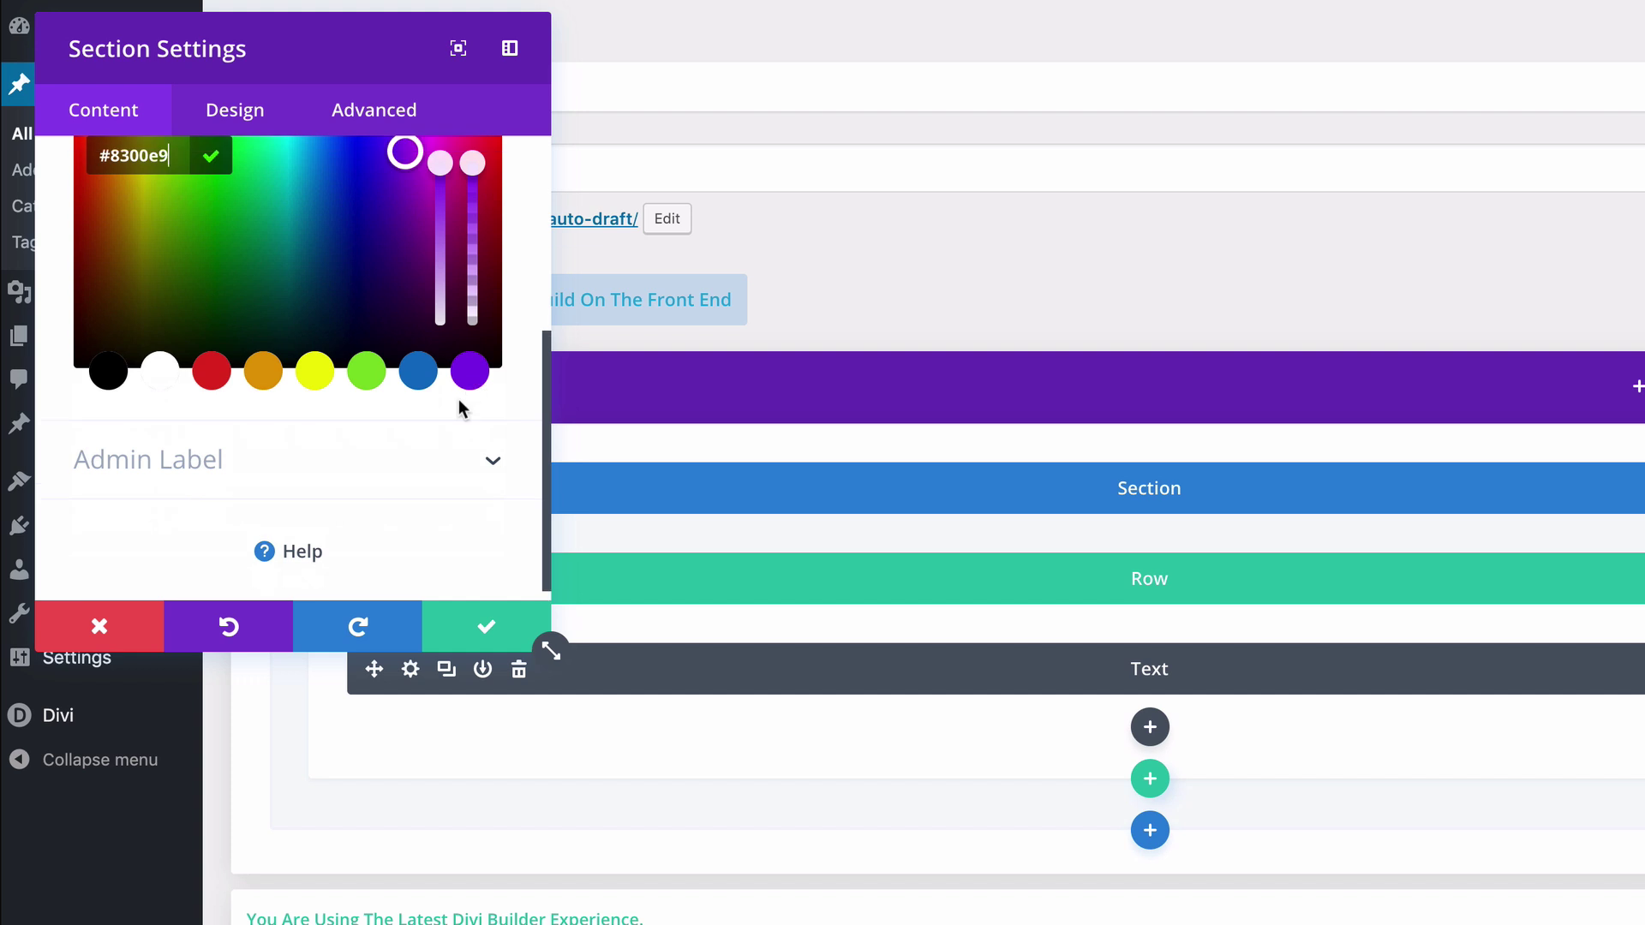
click(438, 409)
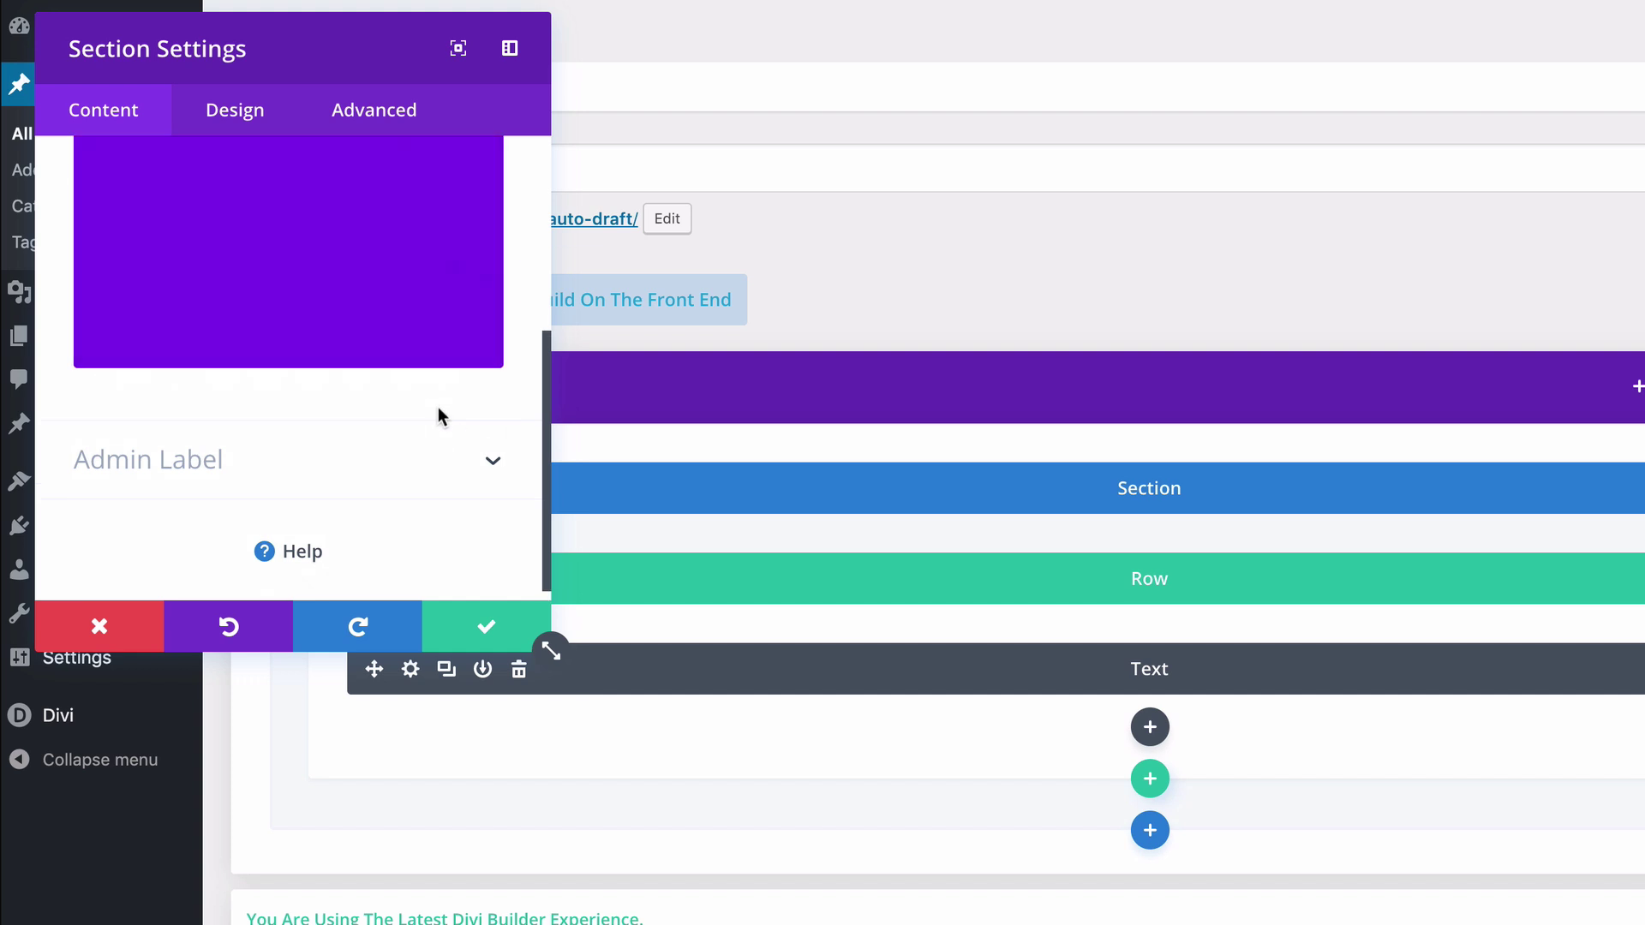
click(473, 632)
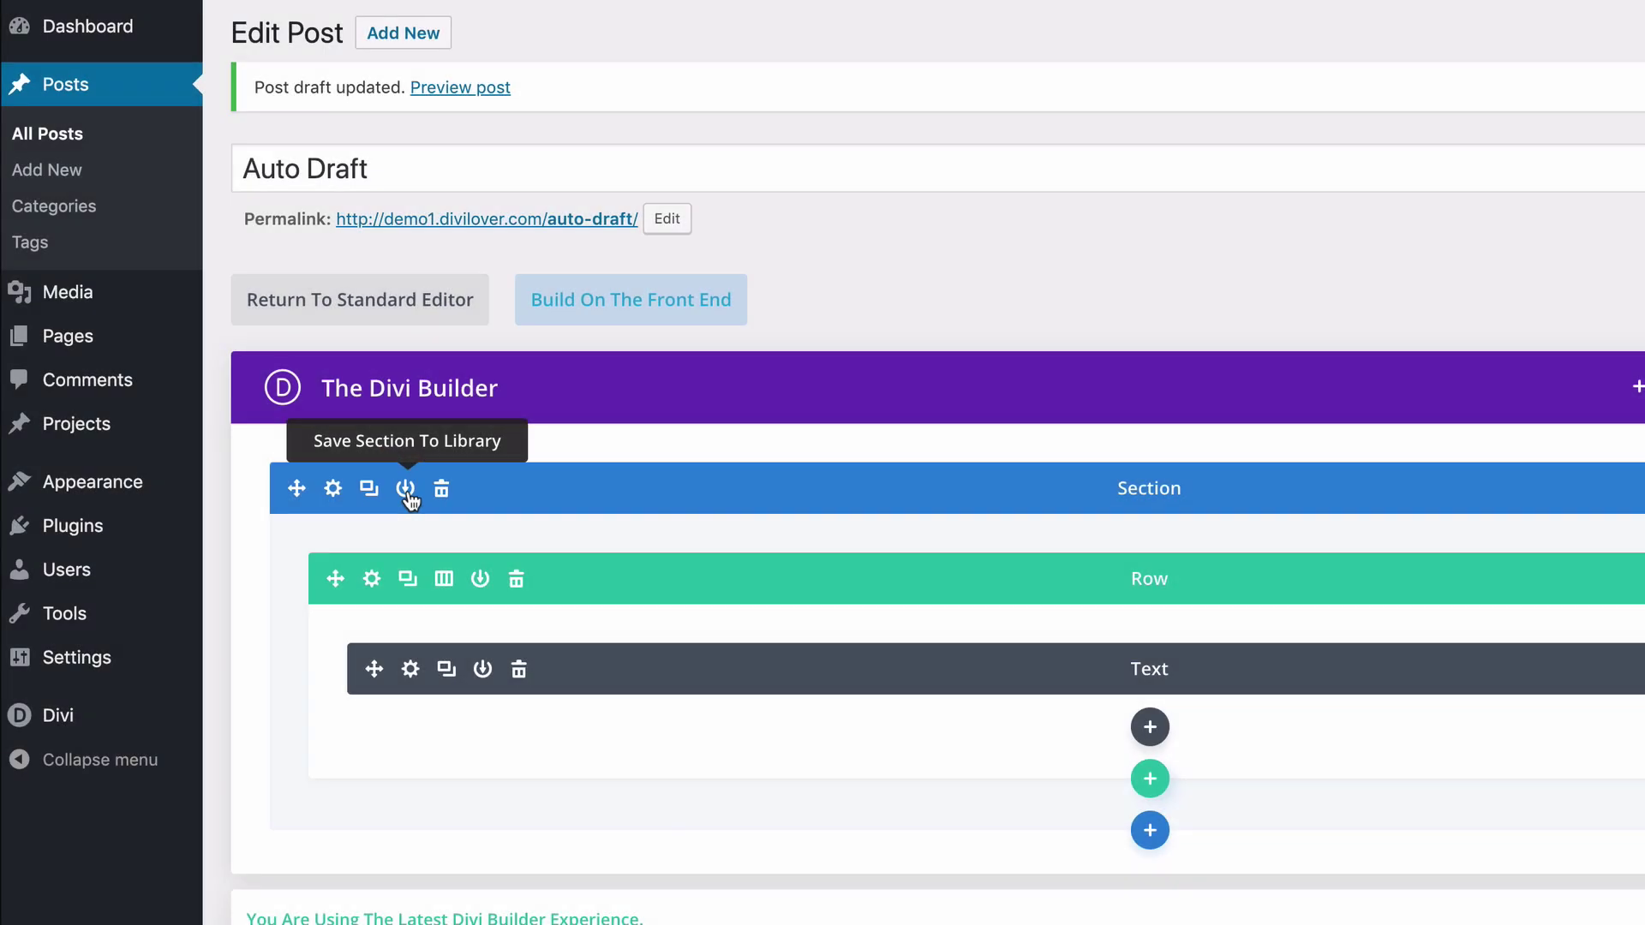
Save the section to the Divi Library as 'Blog Category Header'
click(405, 490)
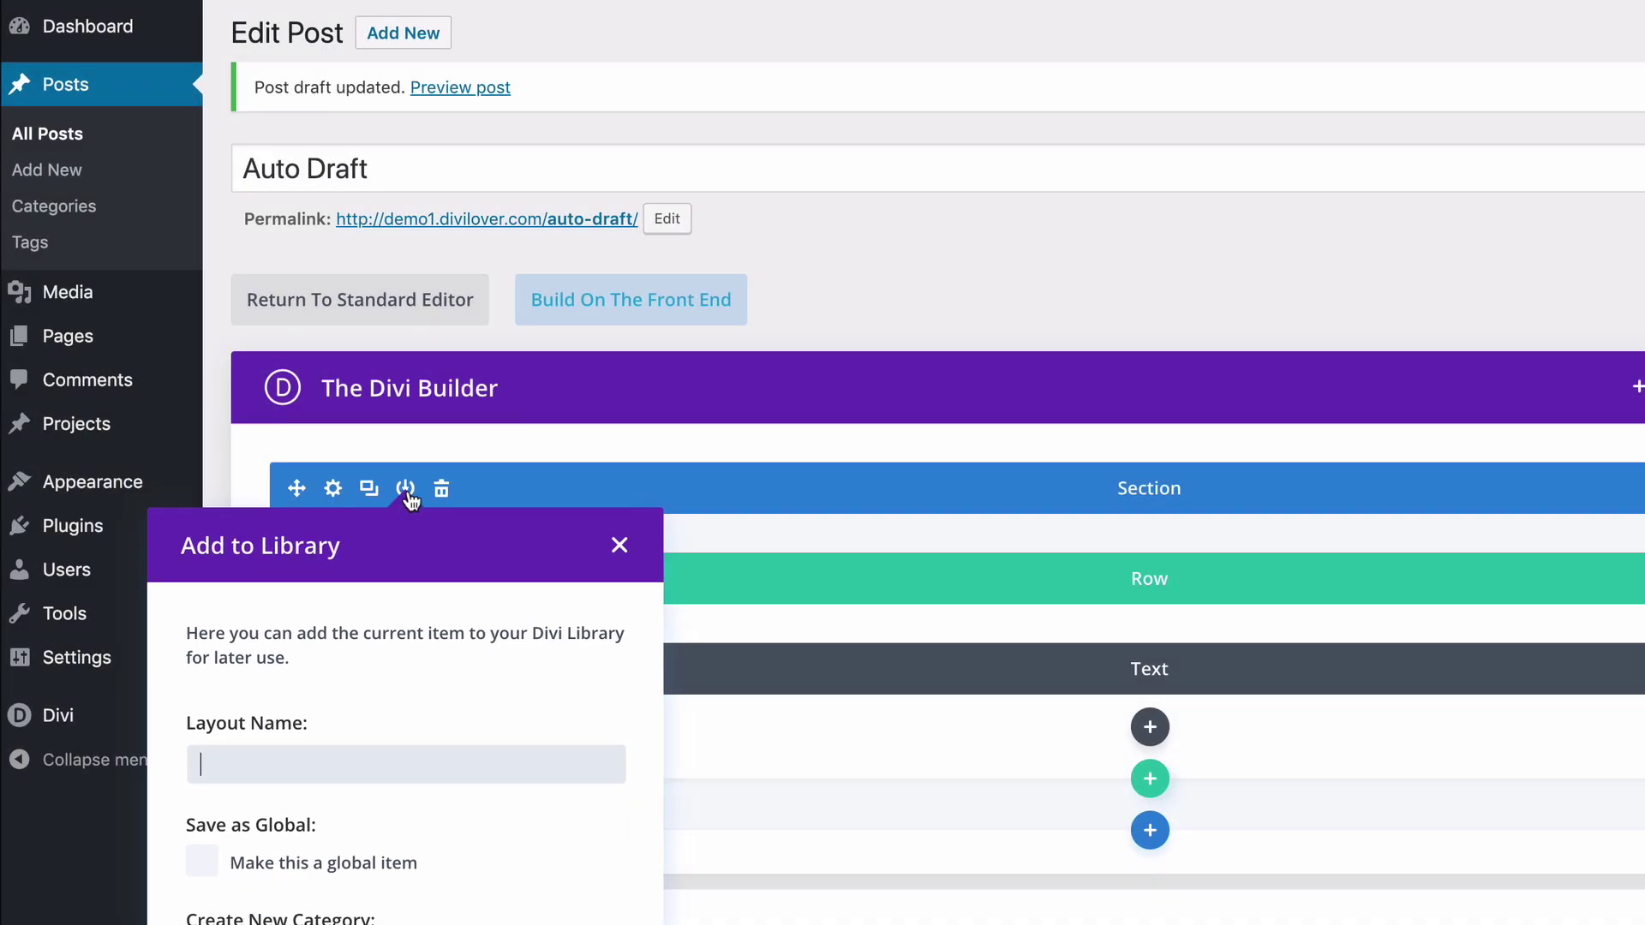
click(332, 775)
text(Blog Category Header)
scroll(327, 709, down, 5)
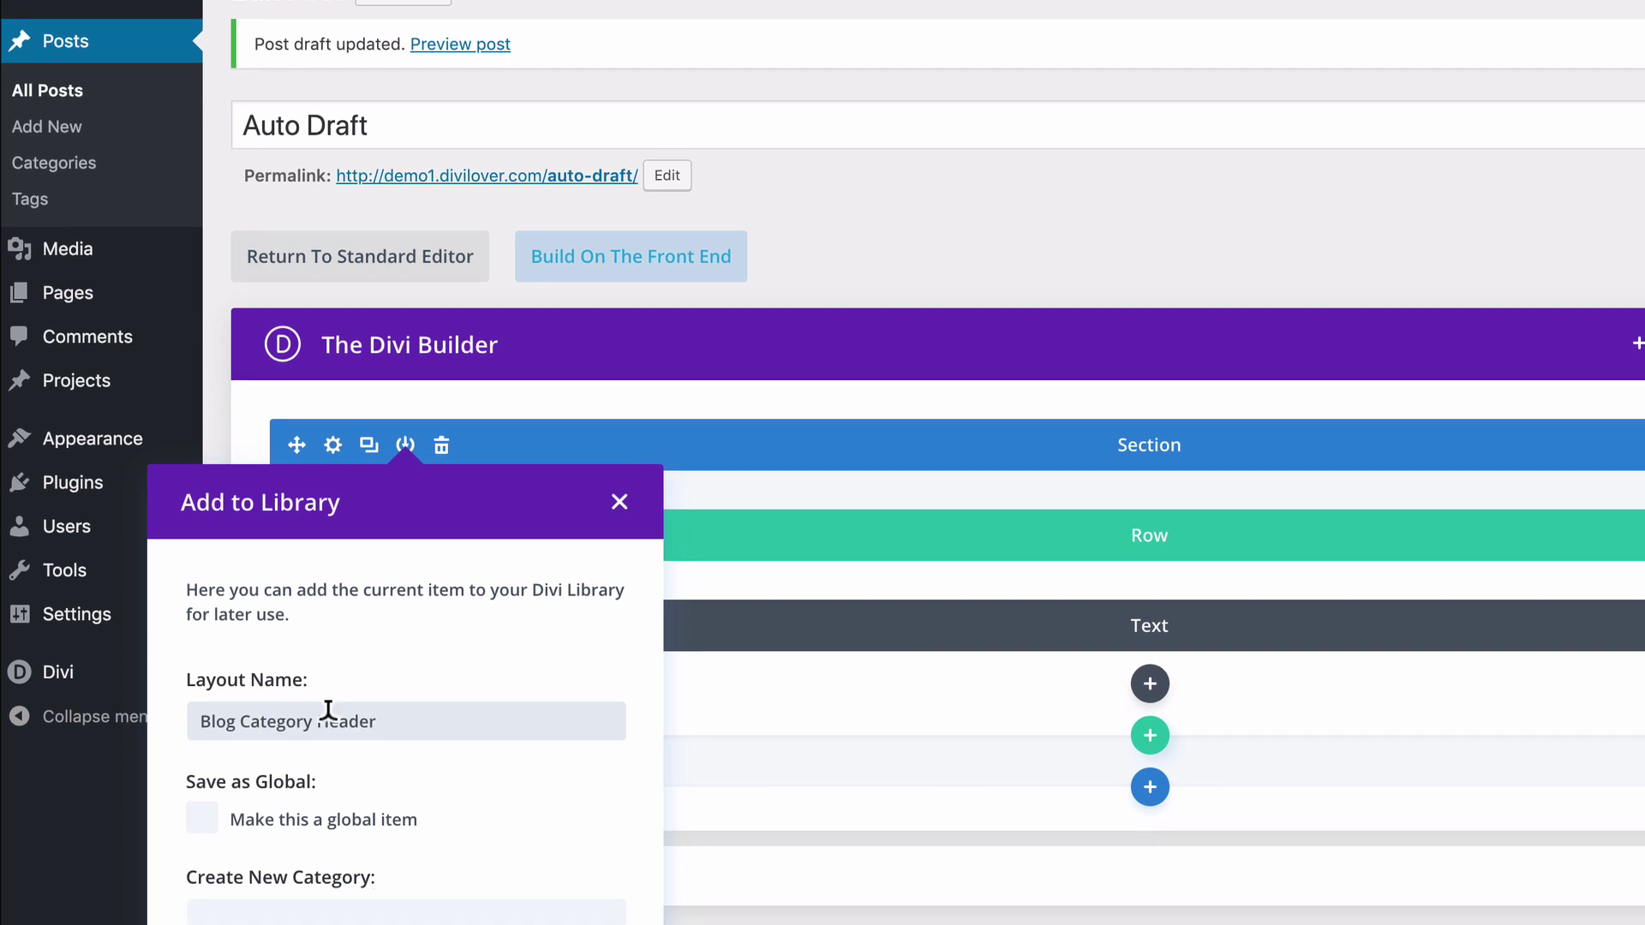
click(461, 861)
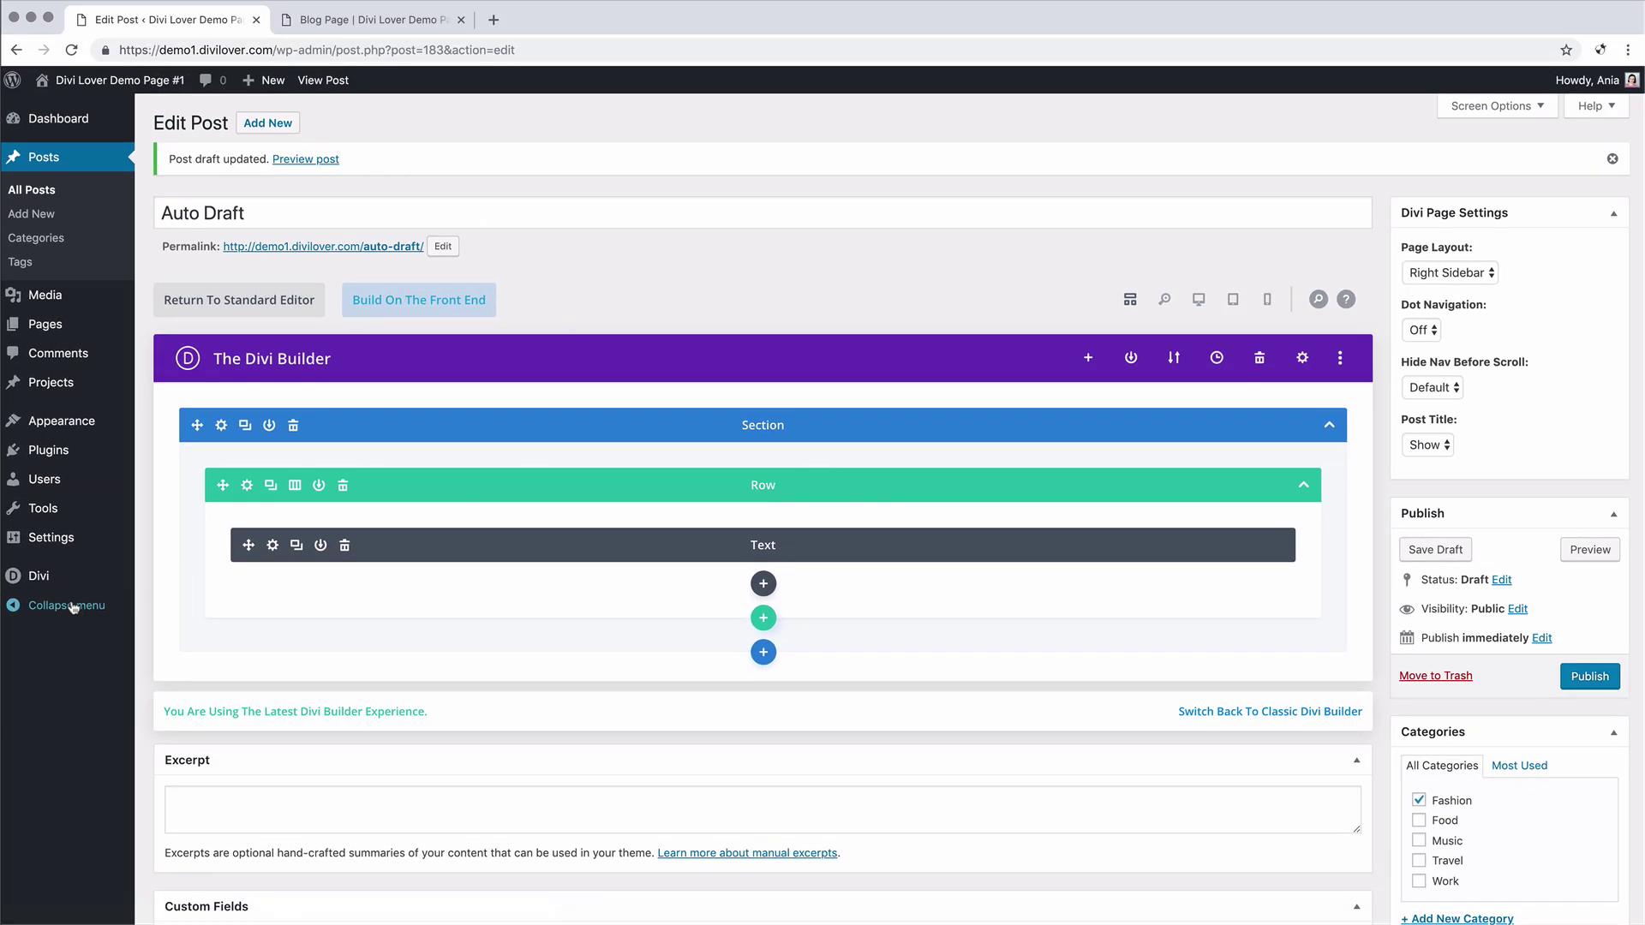
In Divi Toolbox Blog settings, set Categories Header Layout to Blog Category Header
mouse_move(39, 578)
click(188, 698)
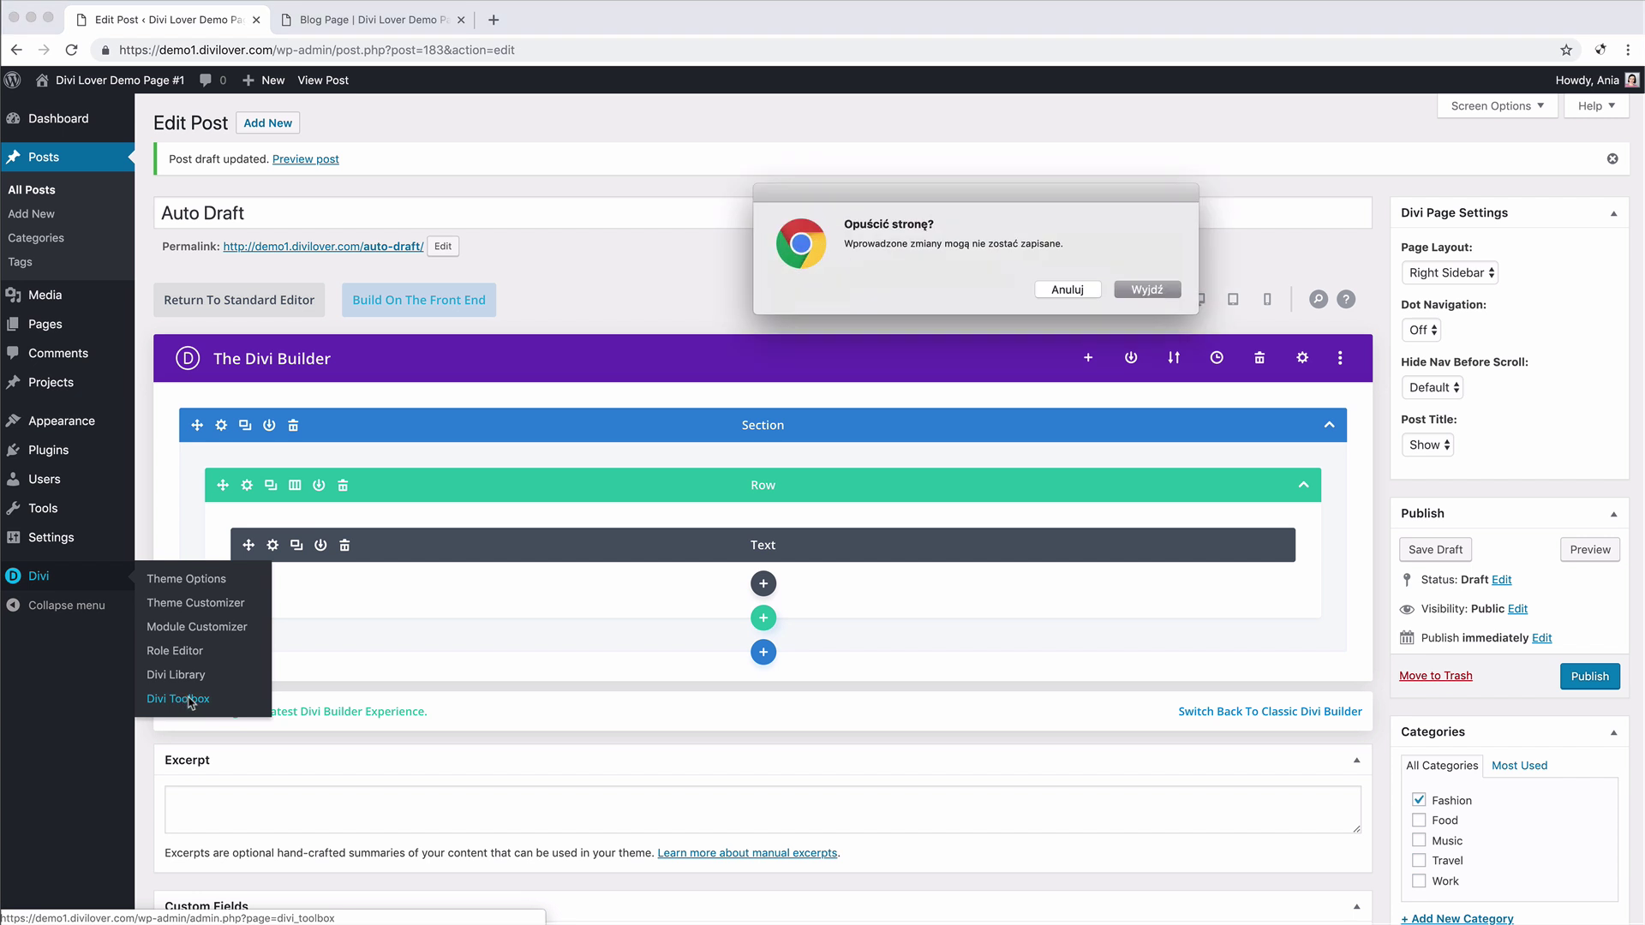
click(1158, 291)
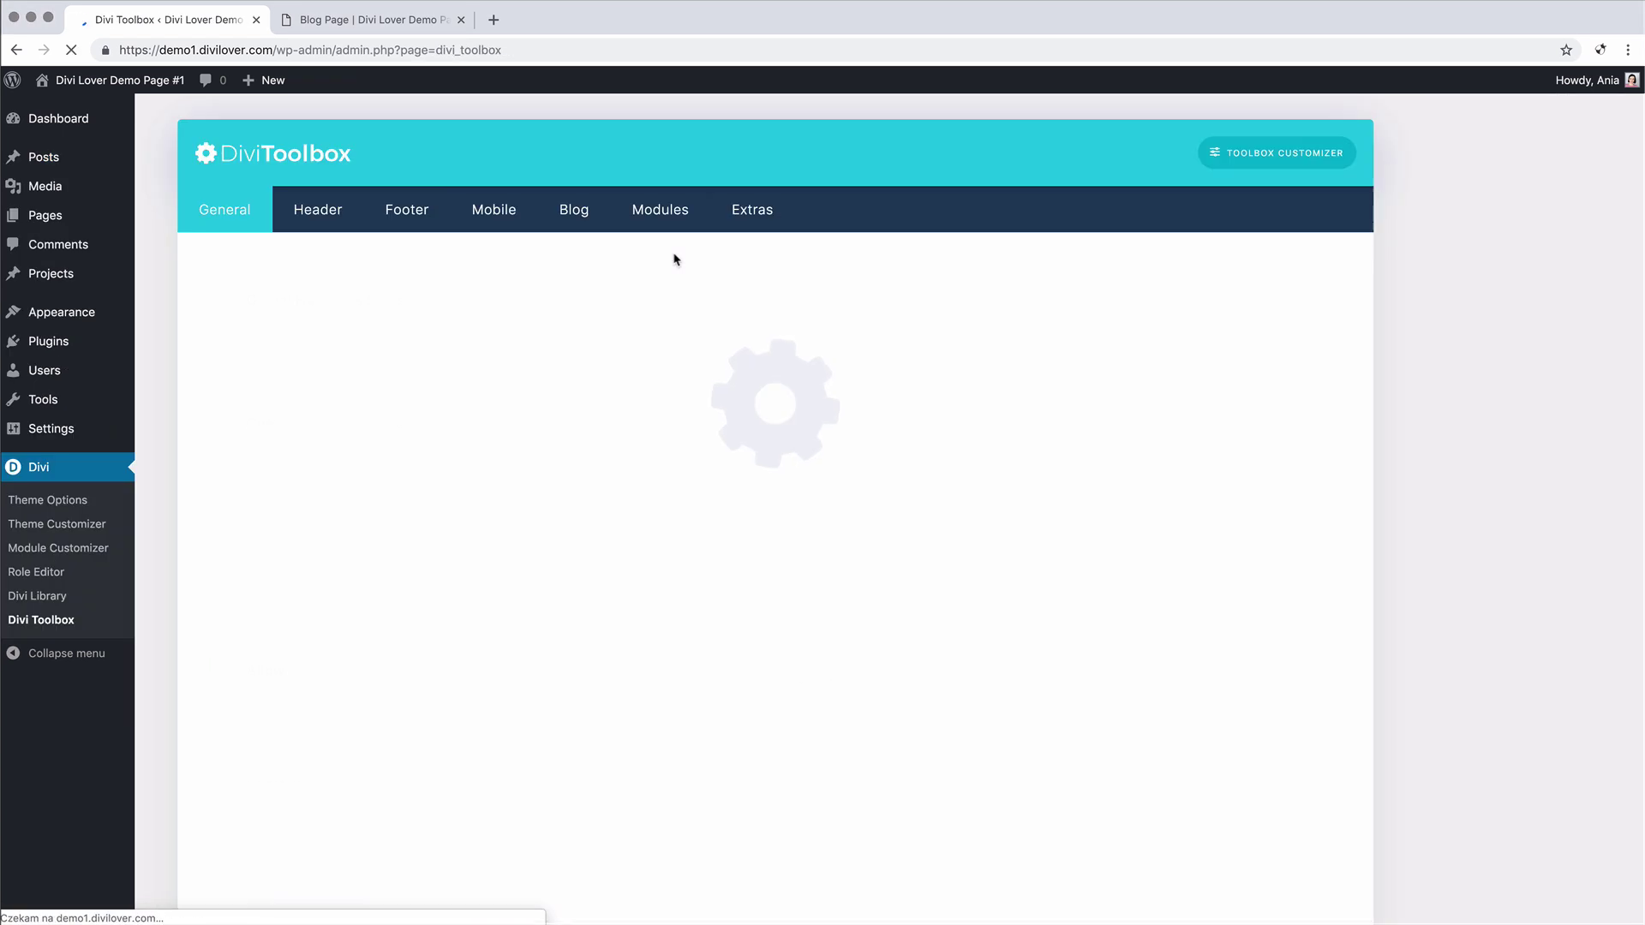
click(572, 216)
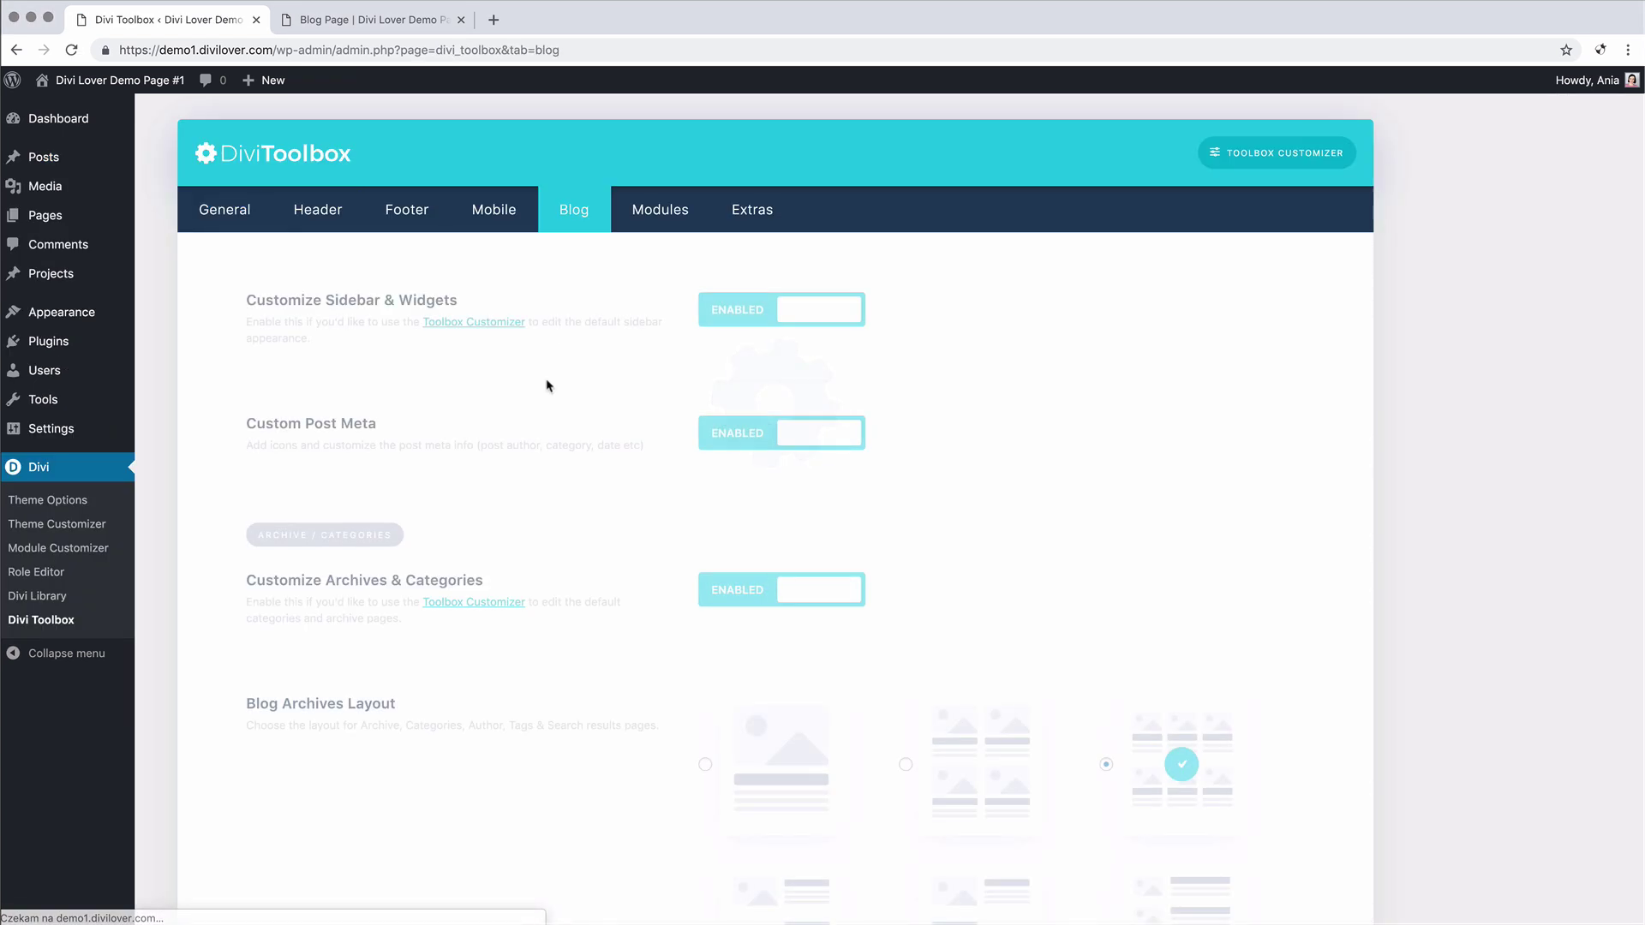
scroll(548, 384, down, 7)
scroll(548, 386, down, 15)
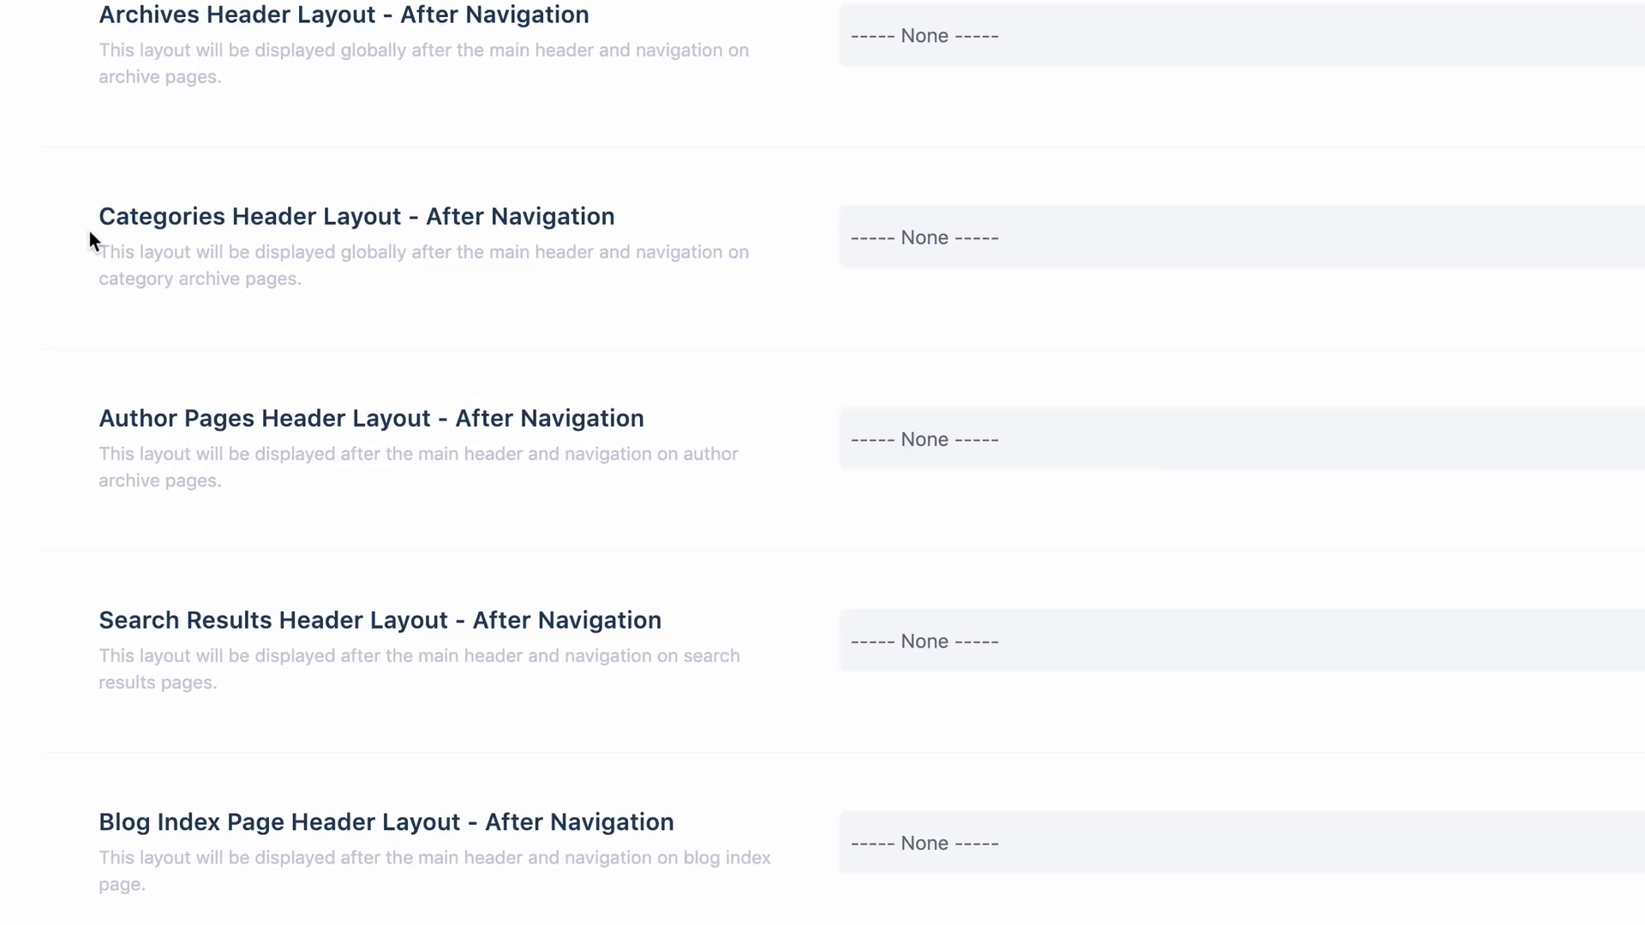
click(1181, 242)
click(1129, 259)
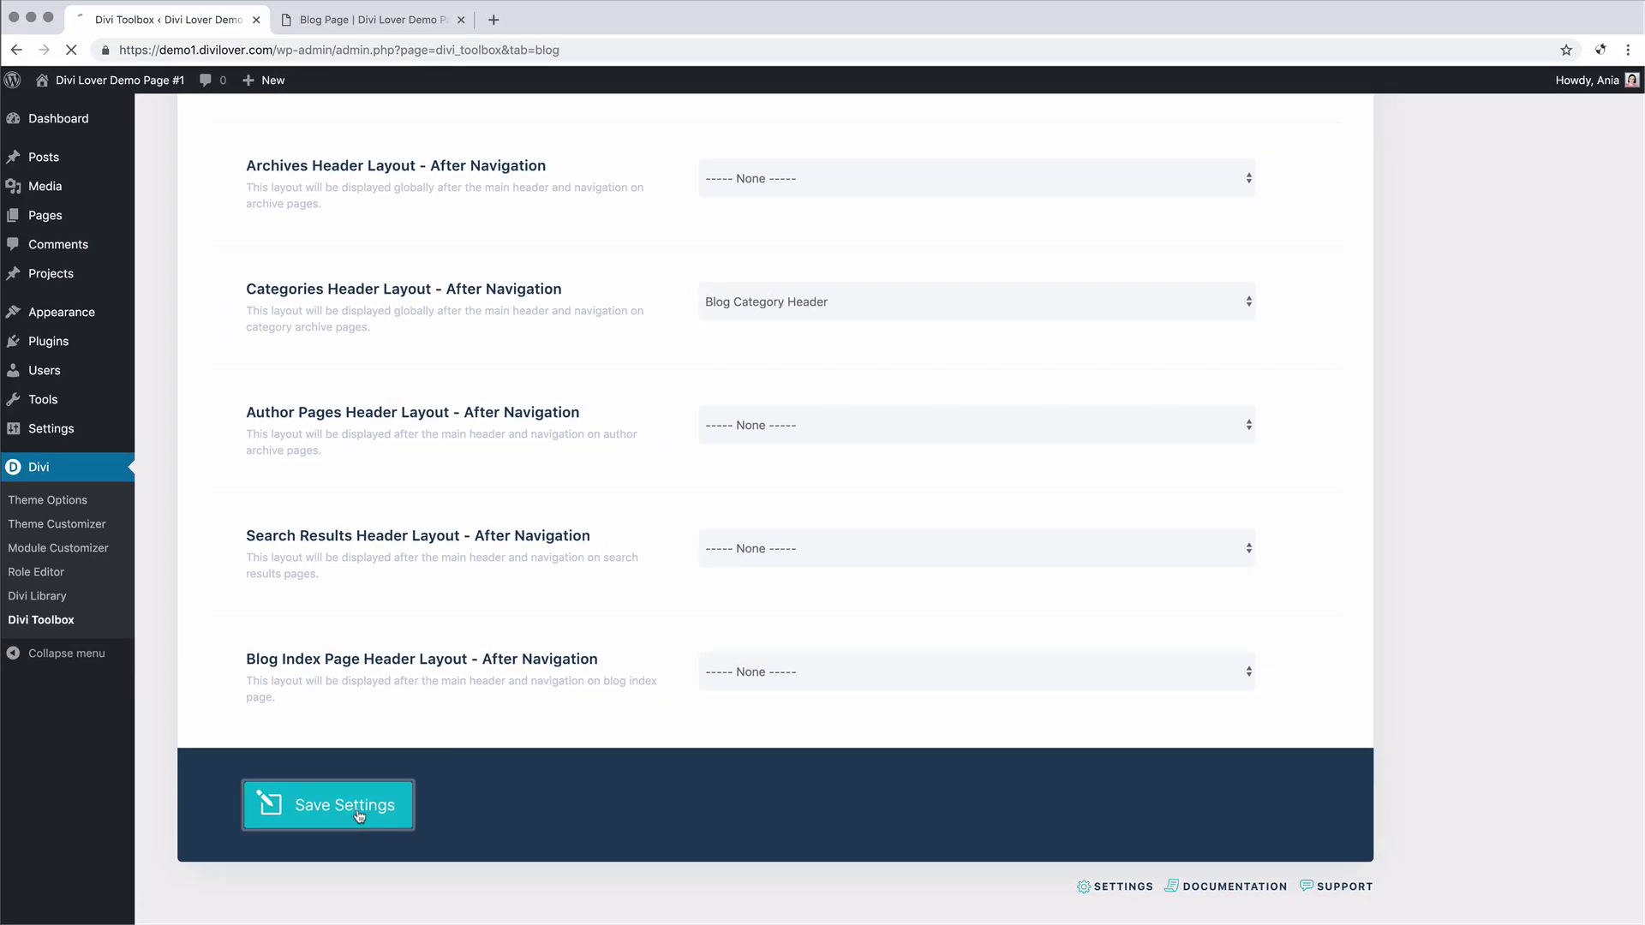
Save the Toolbox blog settings and reload the blog page to see the change
click(343, 878)
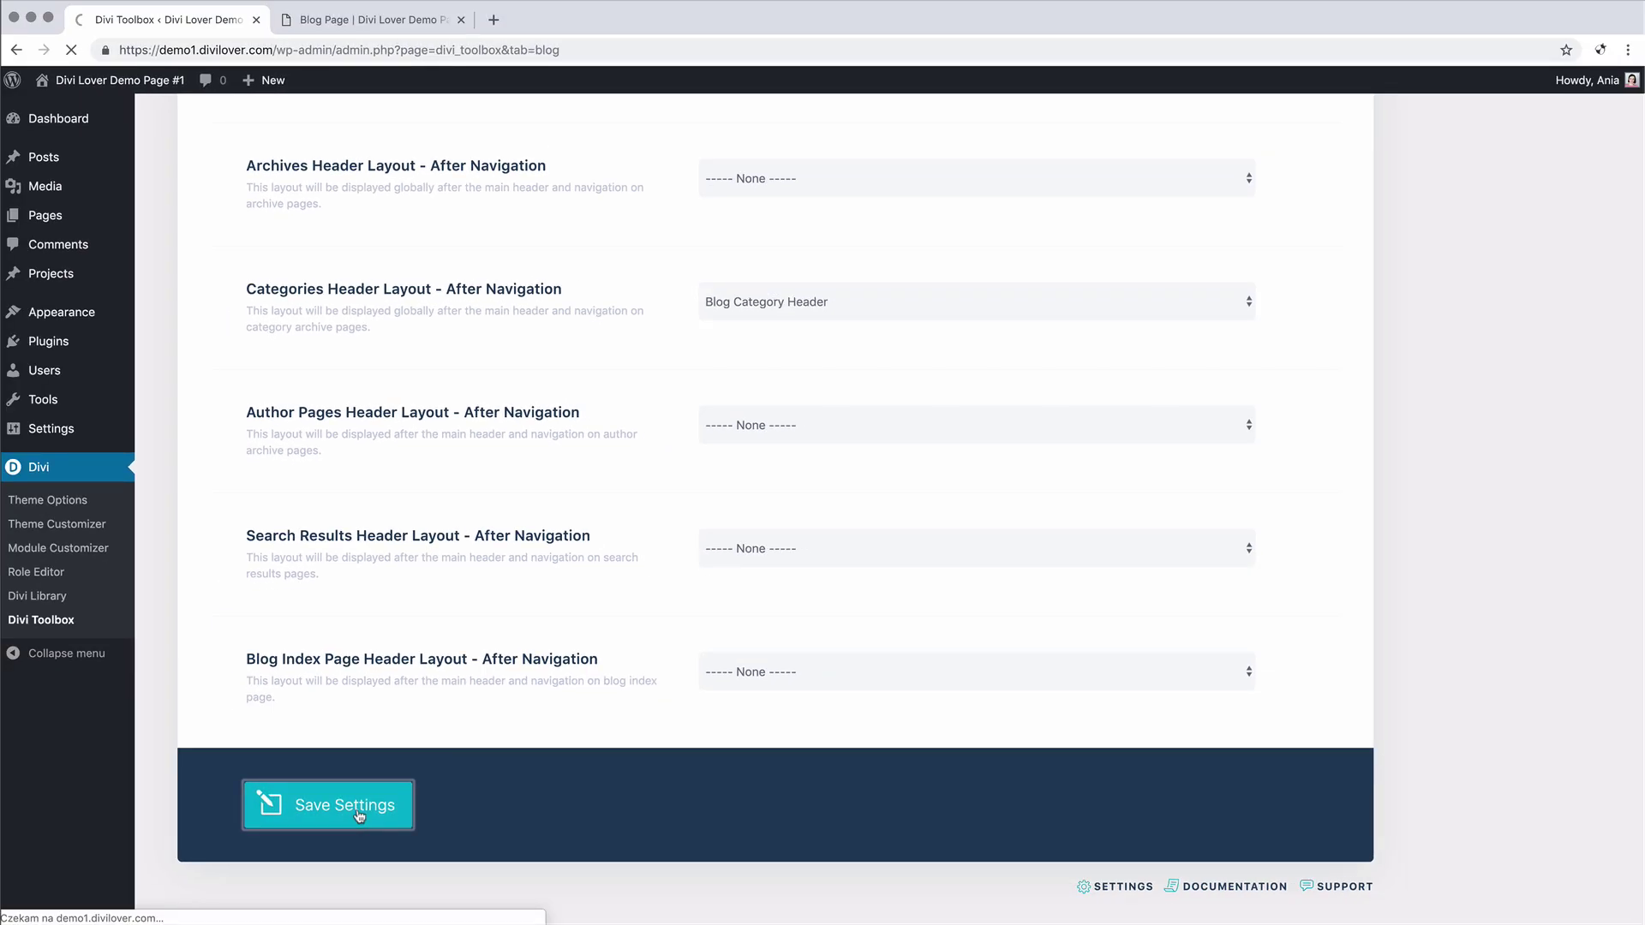
key(ctrl+Tab)
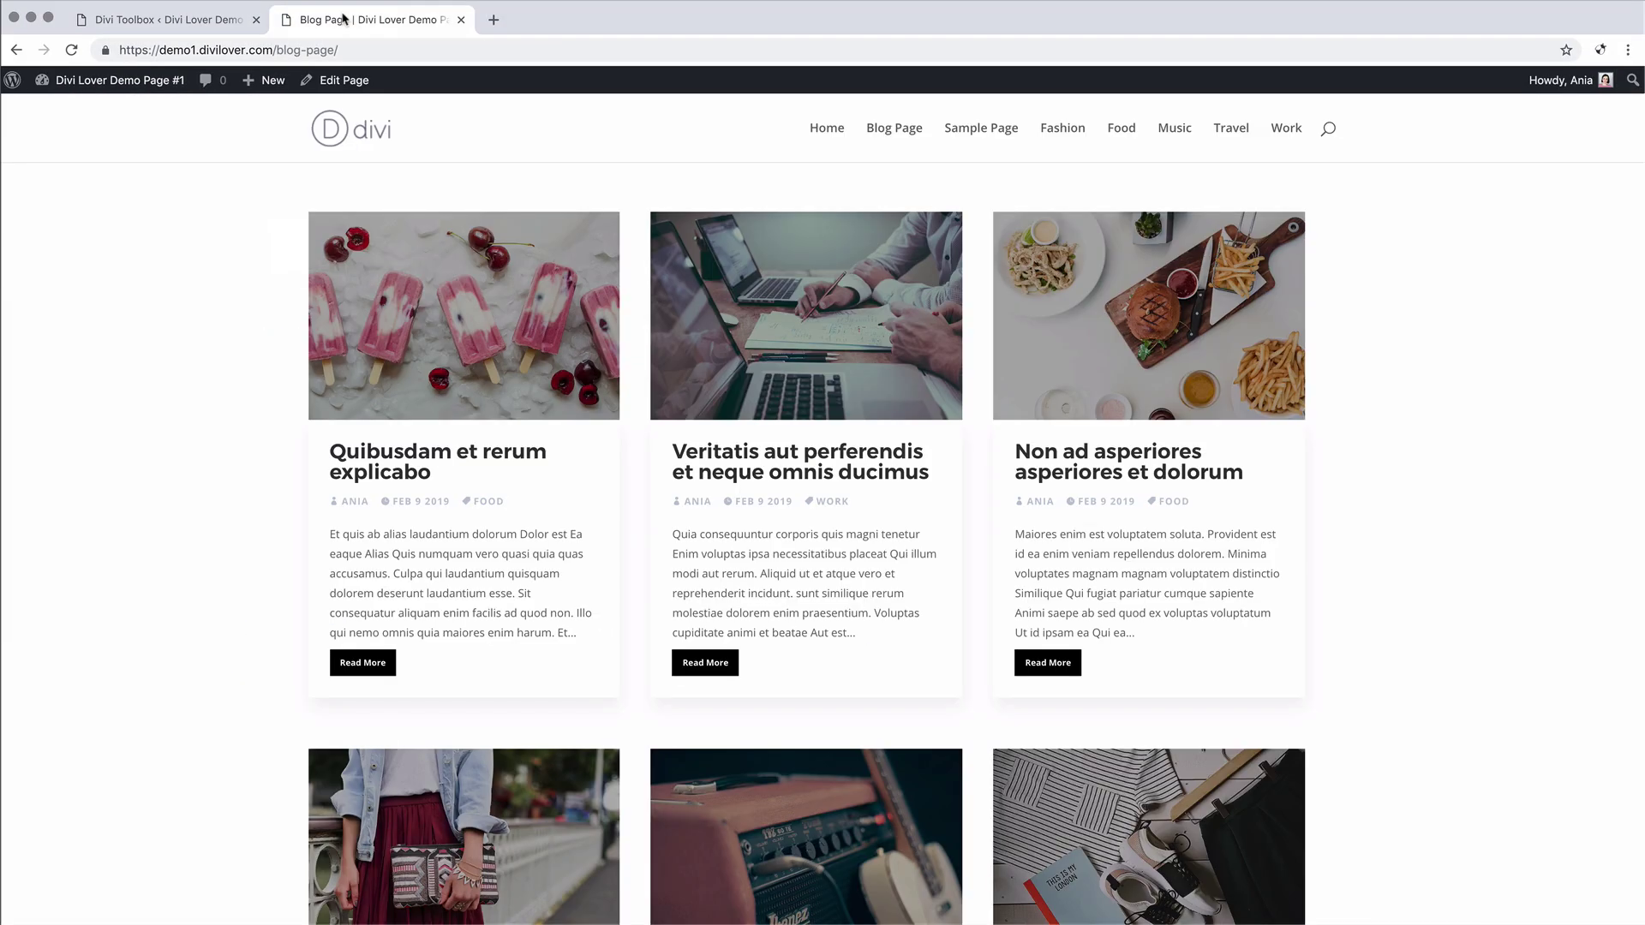
click(71, 49)
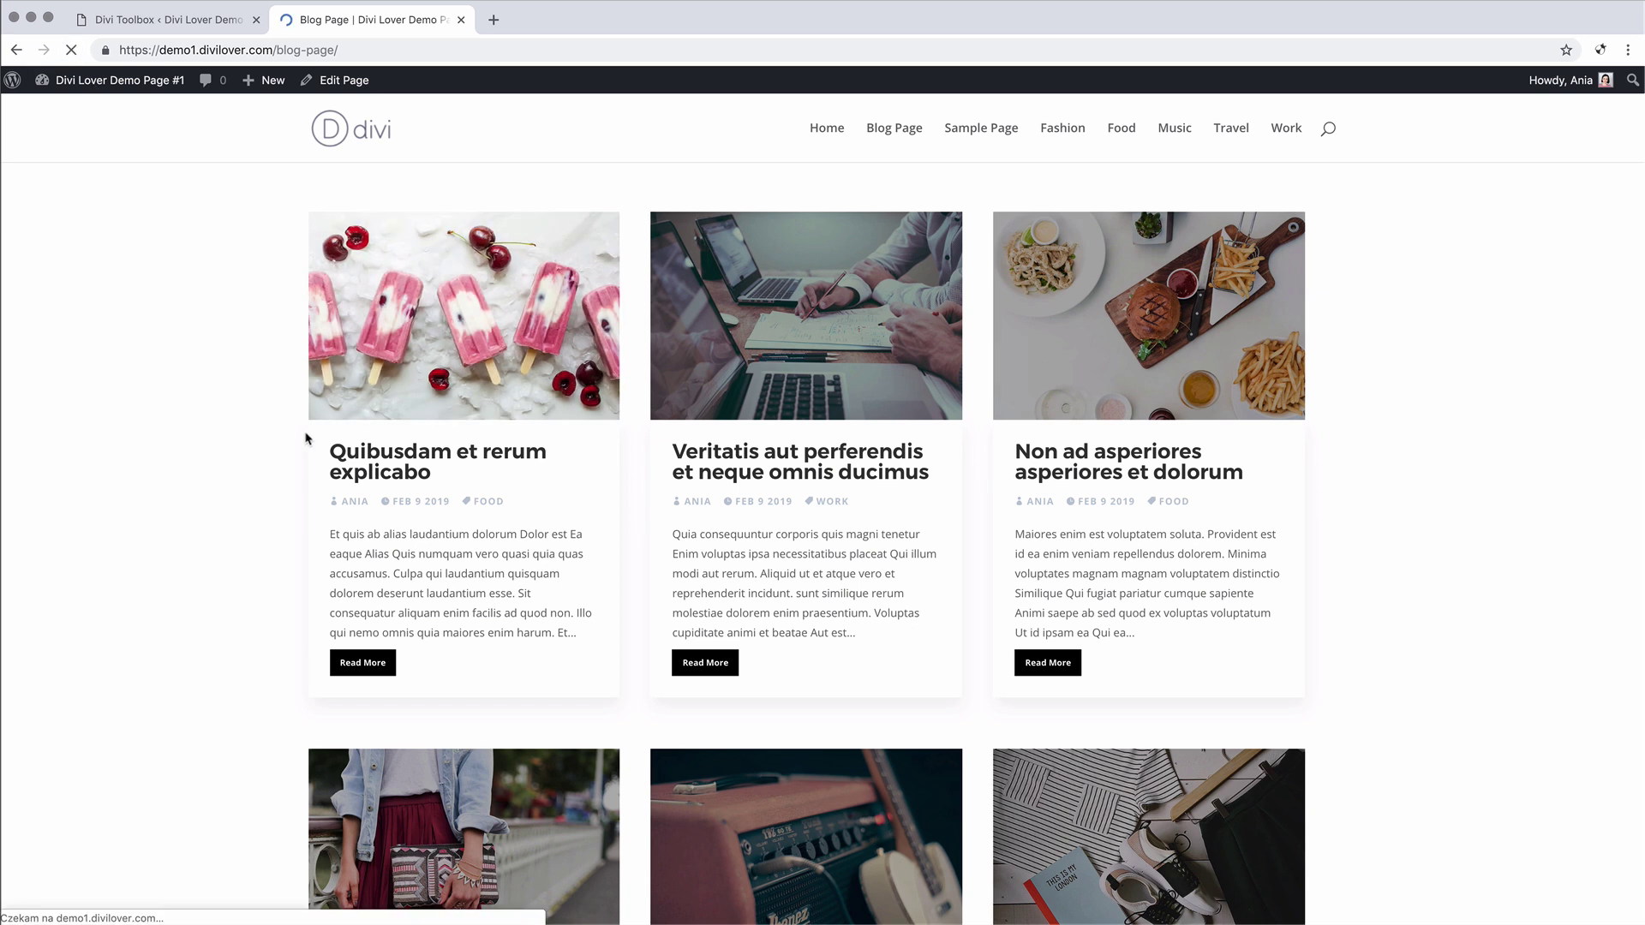
Visit the Fashion, Food, Music and Travel archives to check each purple category header
click(1062, 130)
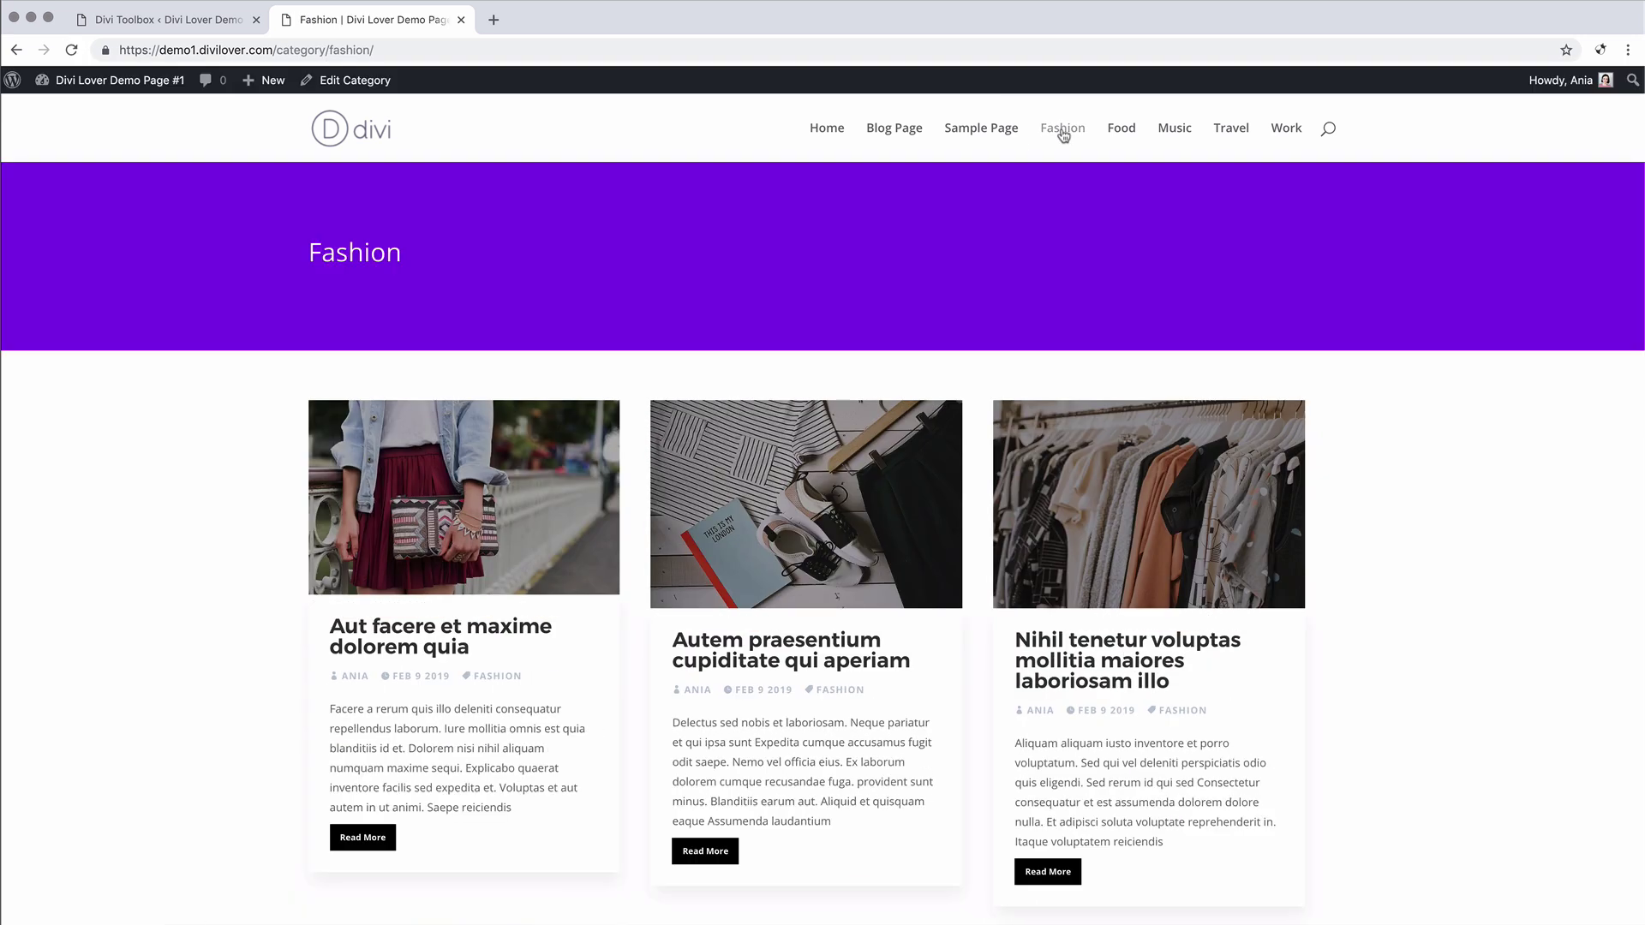
click(1119, 135)
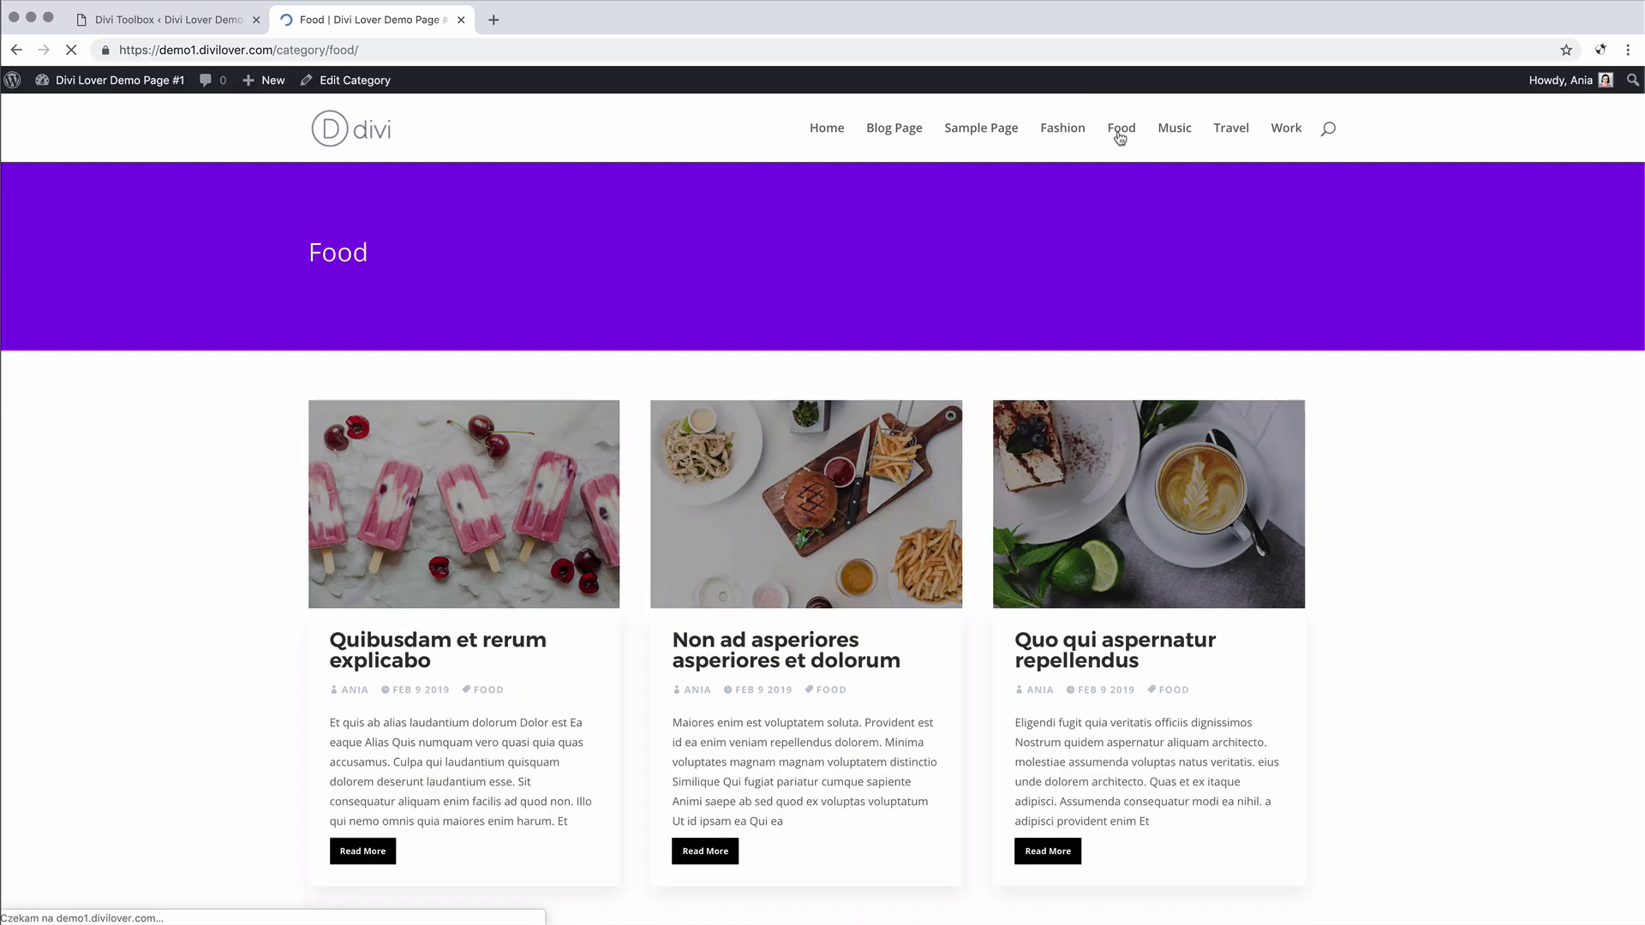
click(1177, 135)
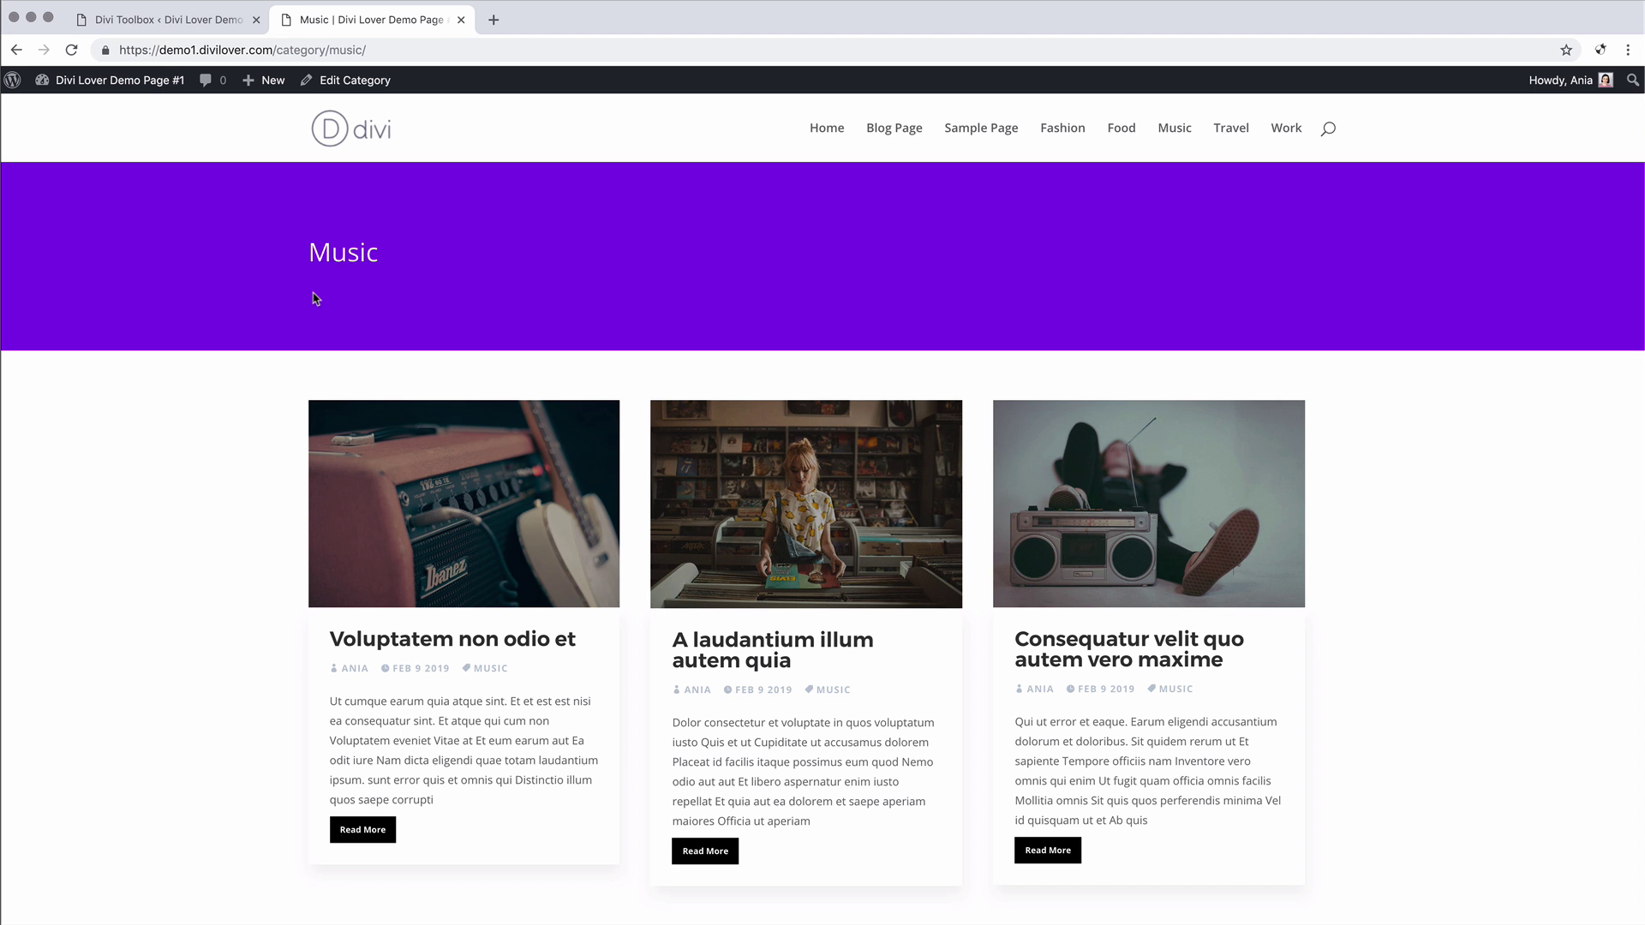
scroll(313, 300, down, 2)
scroll(313, 300, up, 2)
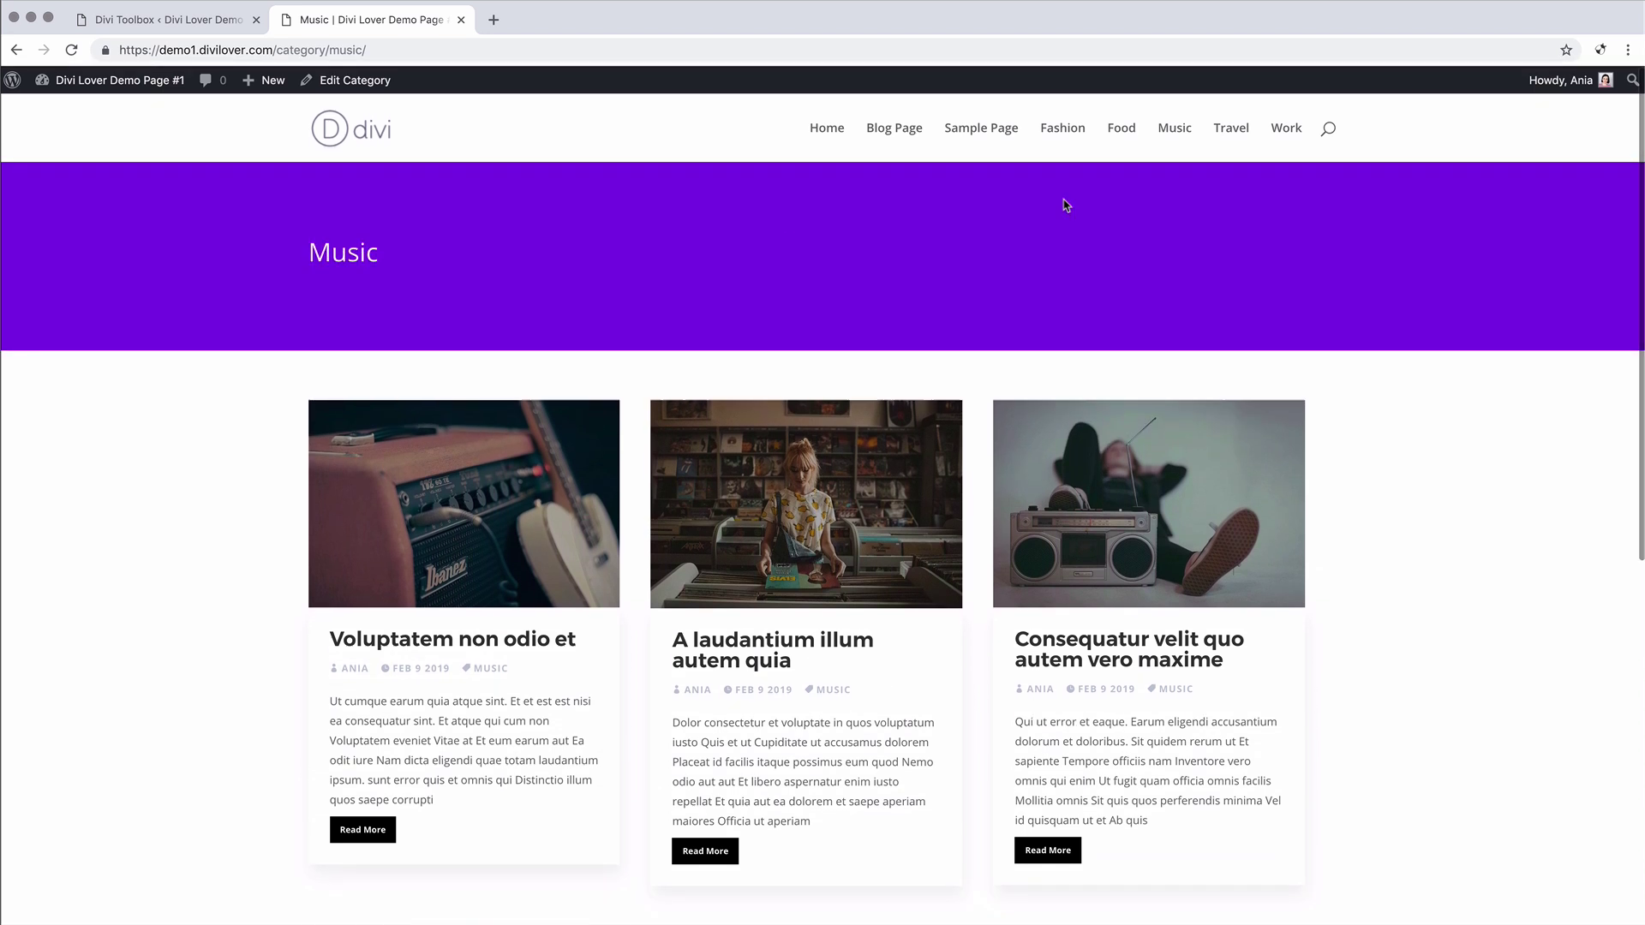
click(1229, 137)
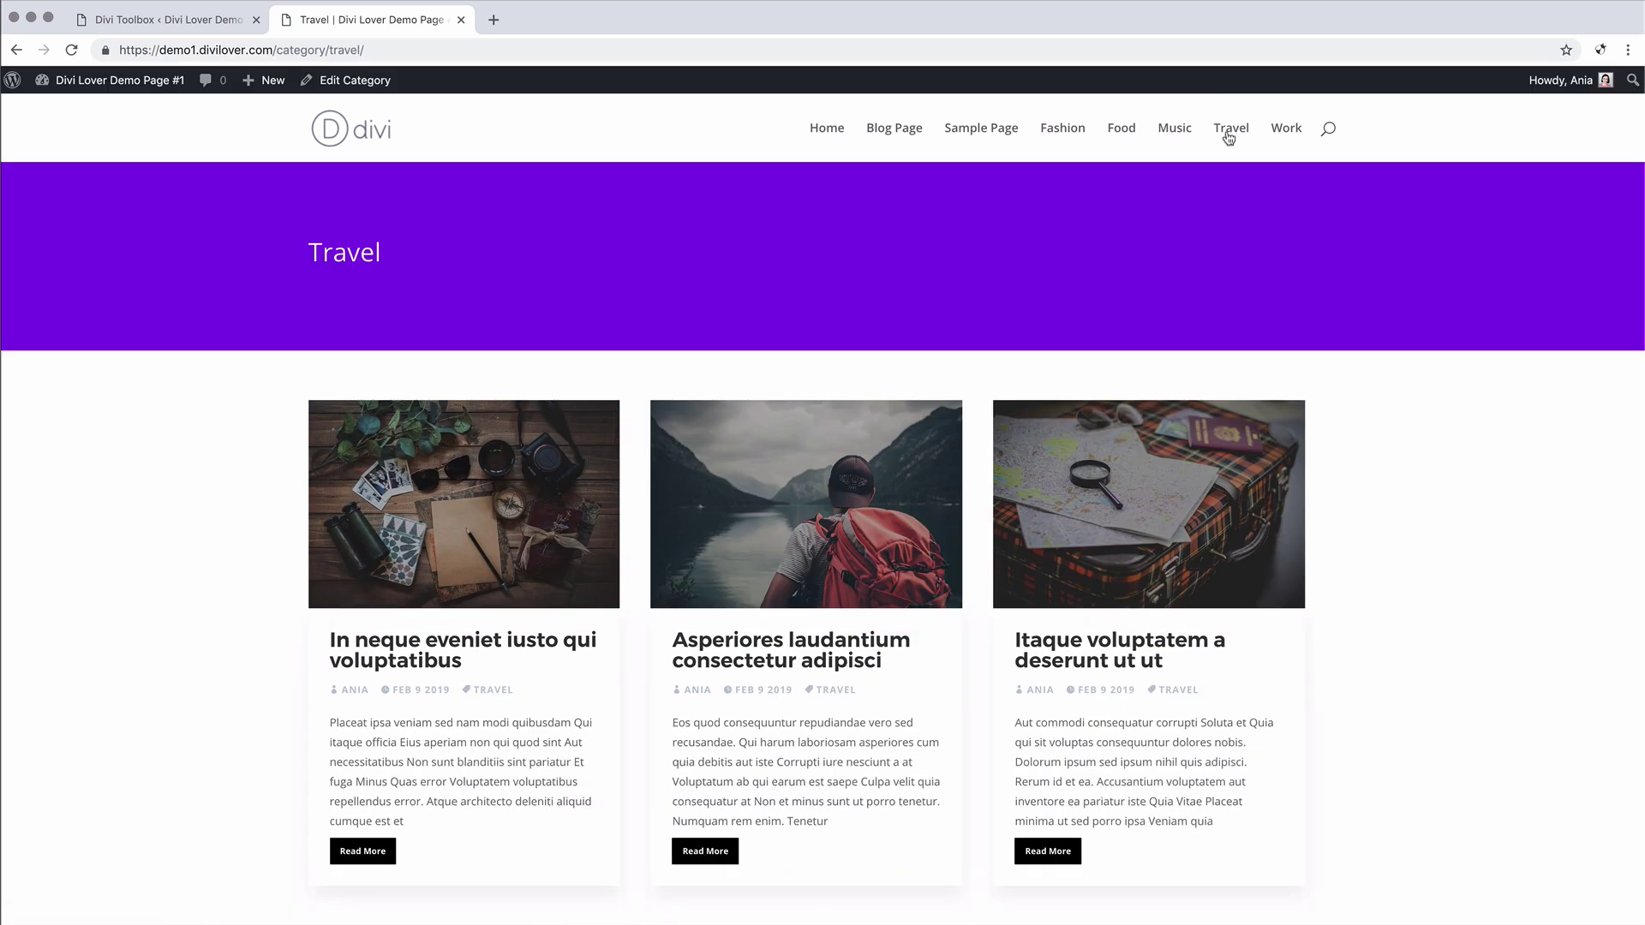
click(150, 26)
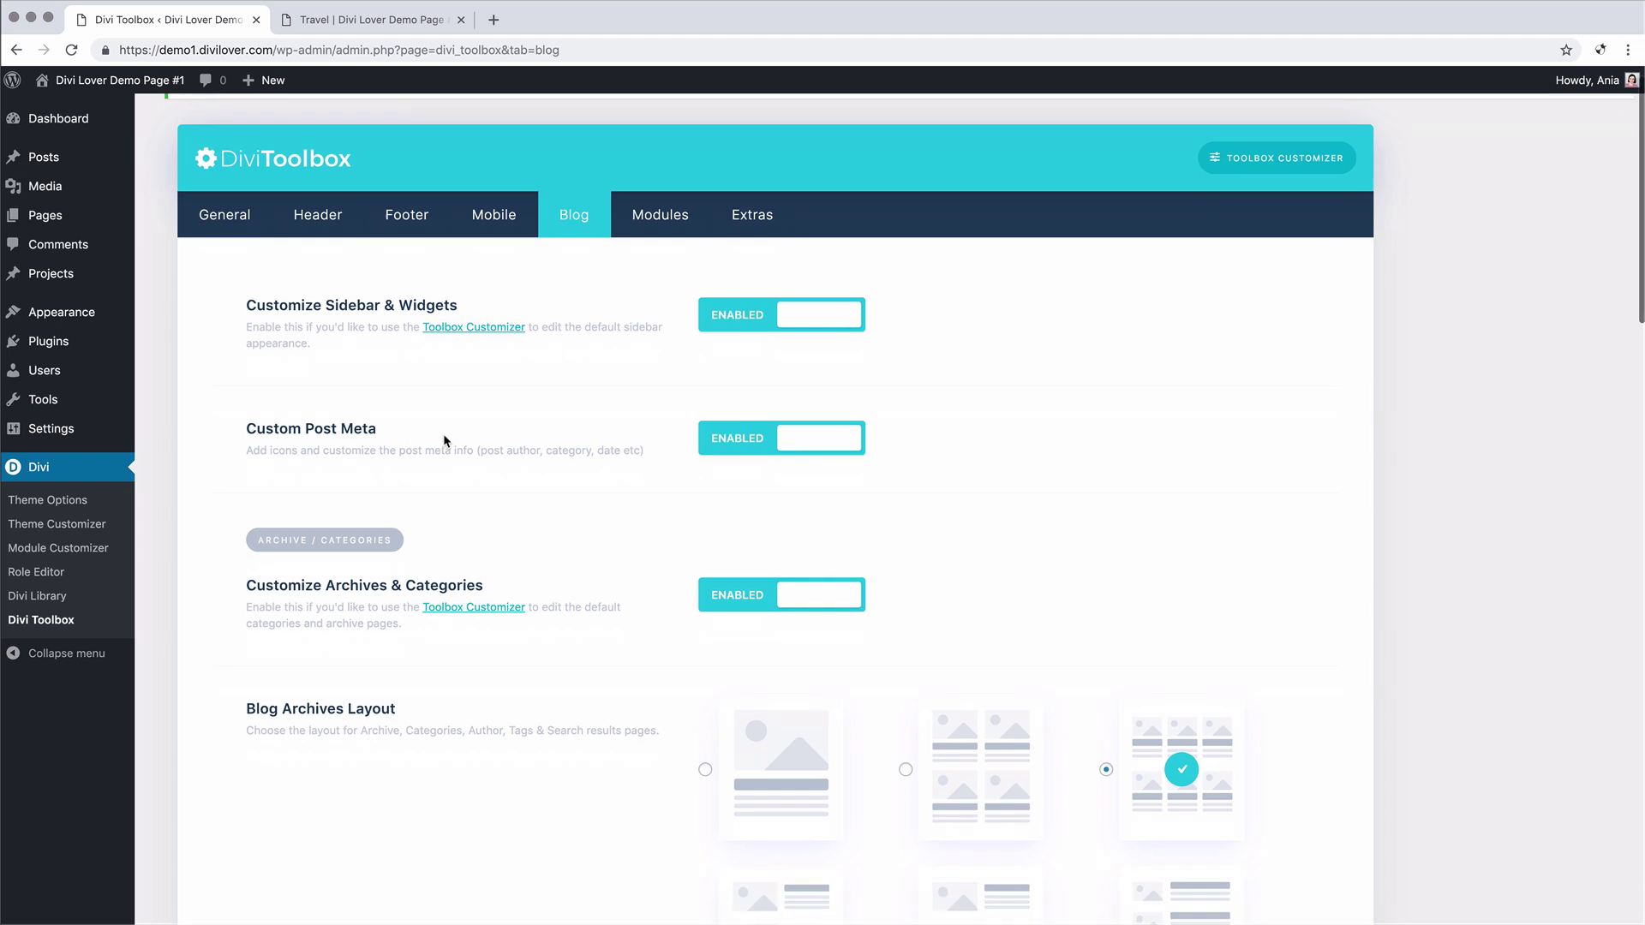
scroll(444, 441, down, 10)
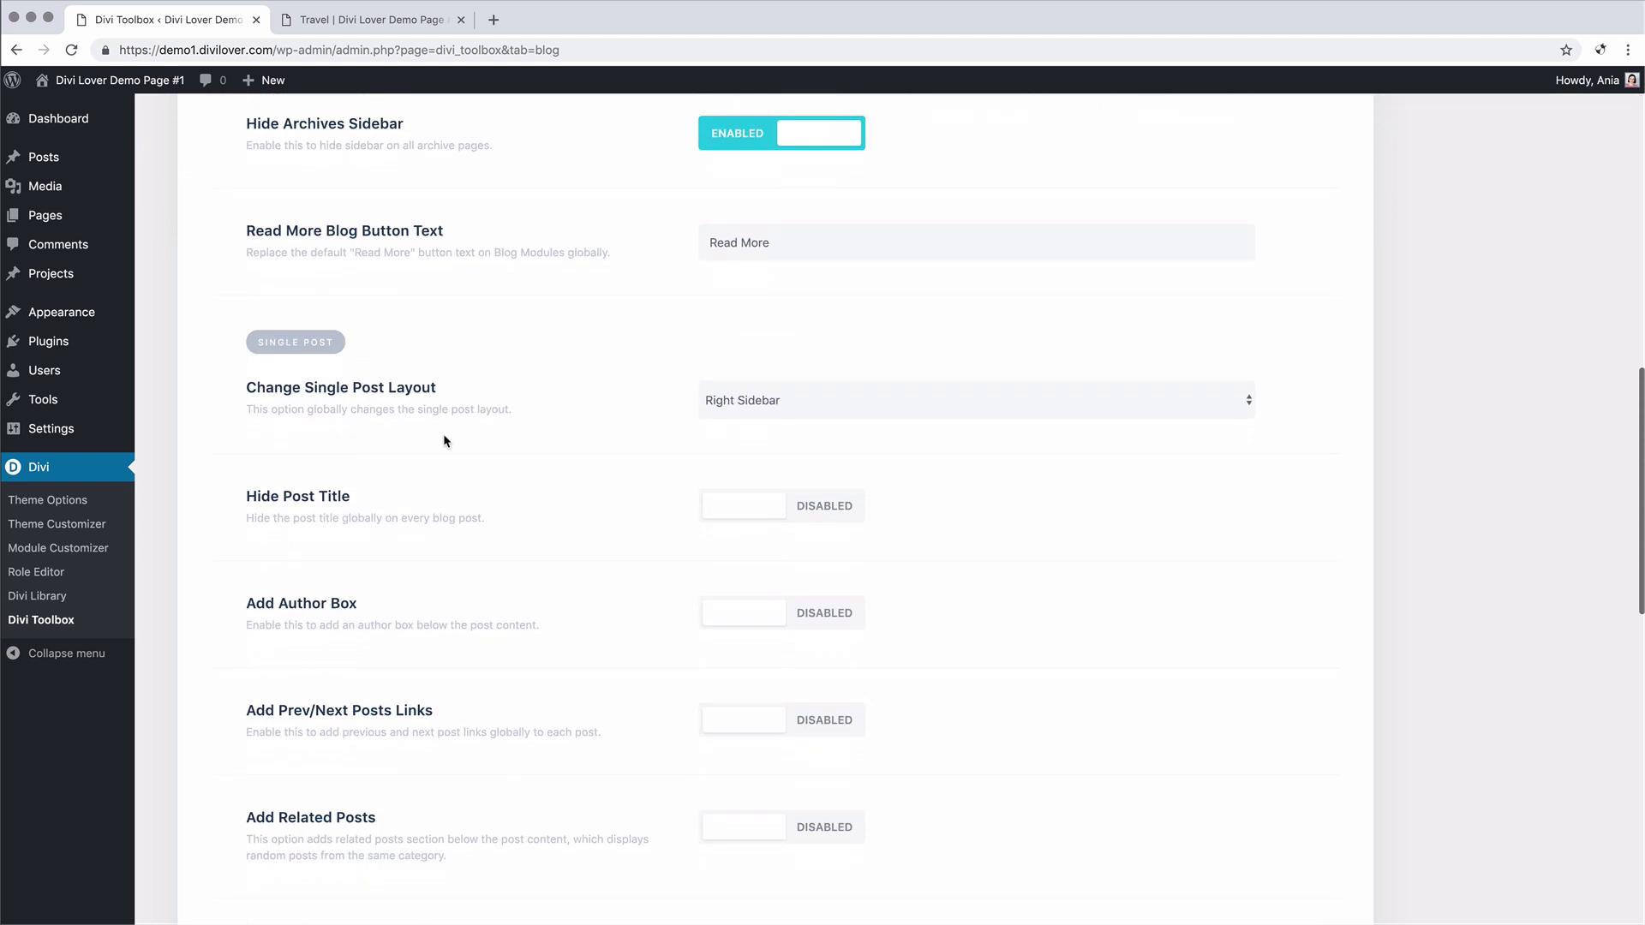
scroll(444, 441, down, 5)
scroll(443, 441, up, 2)
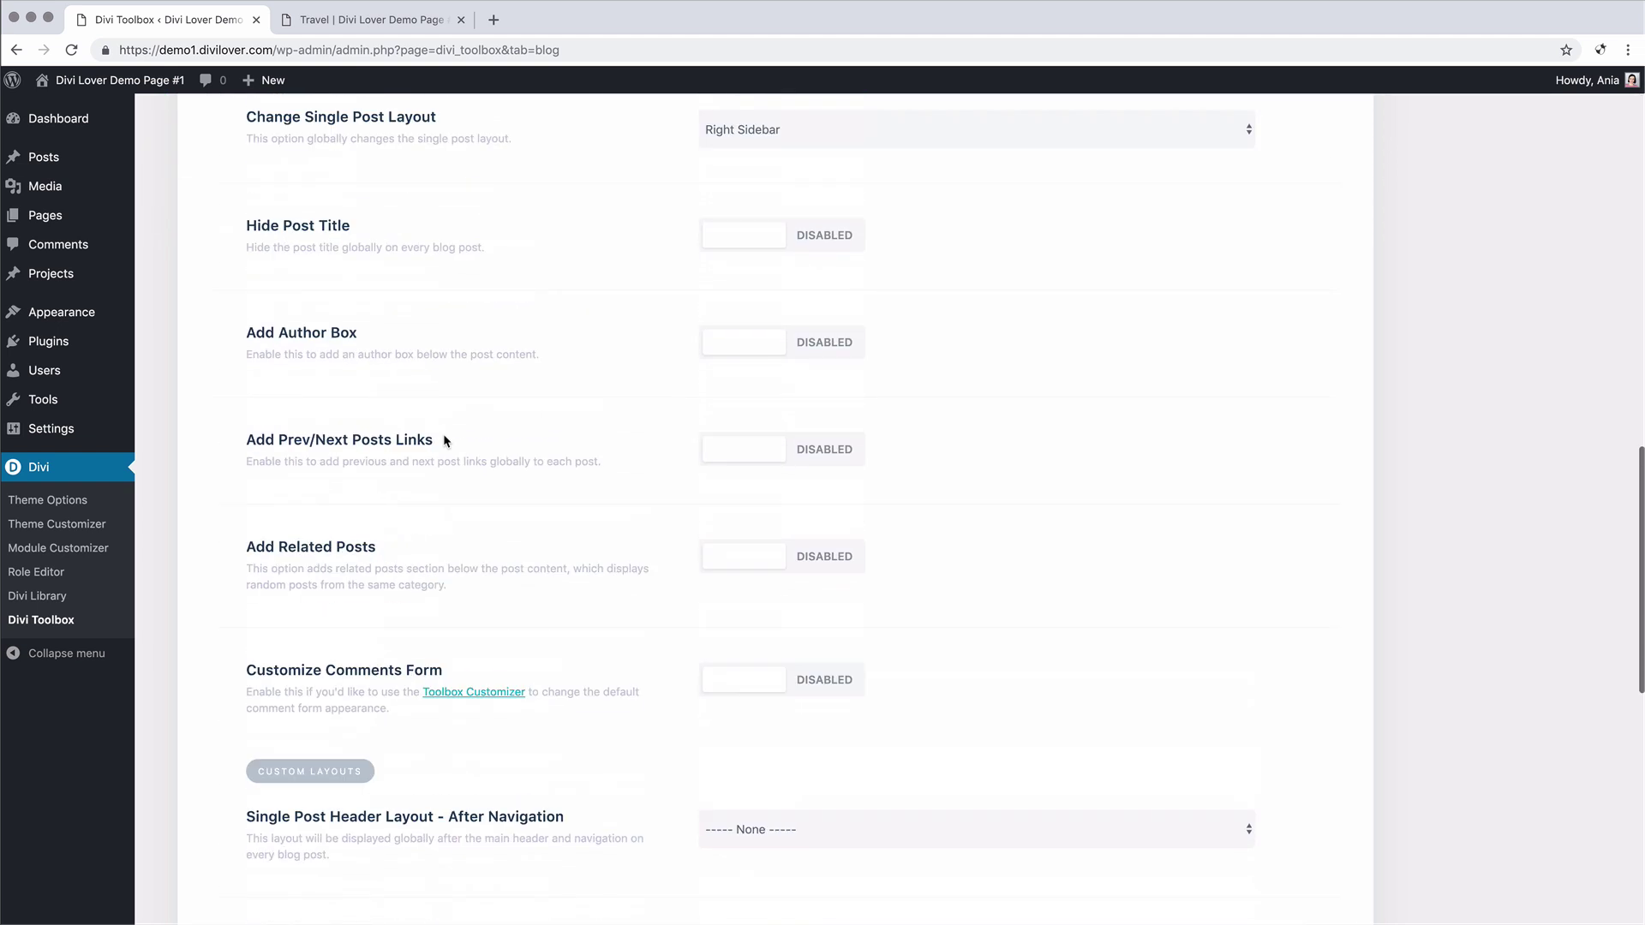
scroll(395, 441, down, 2)
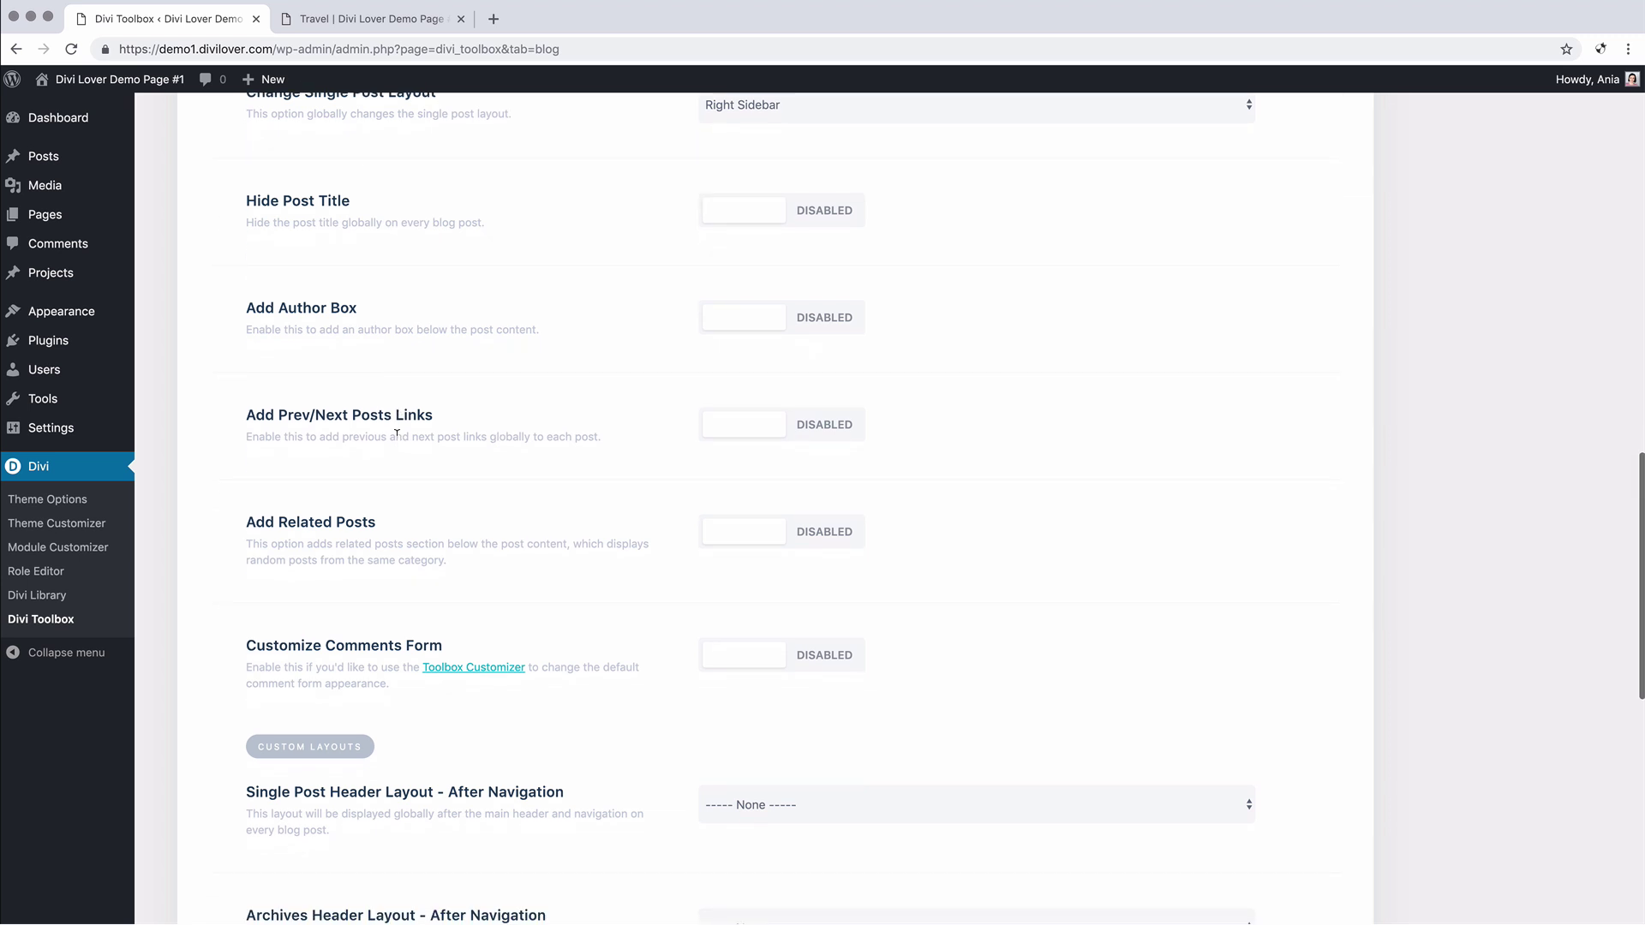
scroll(396, 437, up, 3)
scroll(395, 434, down, 1)
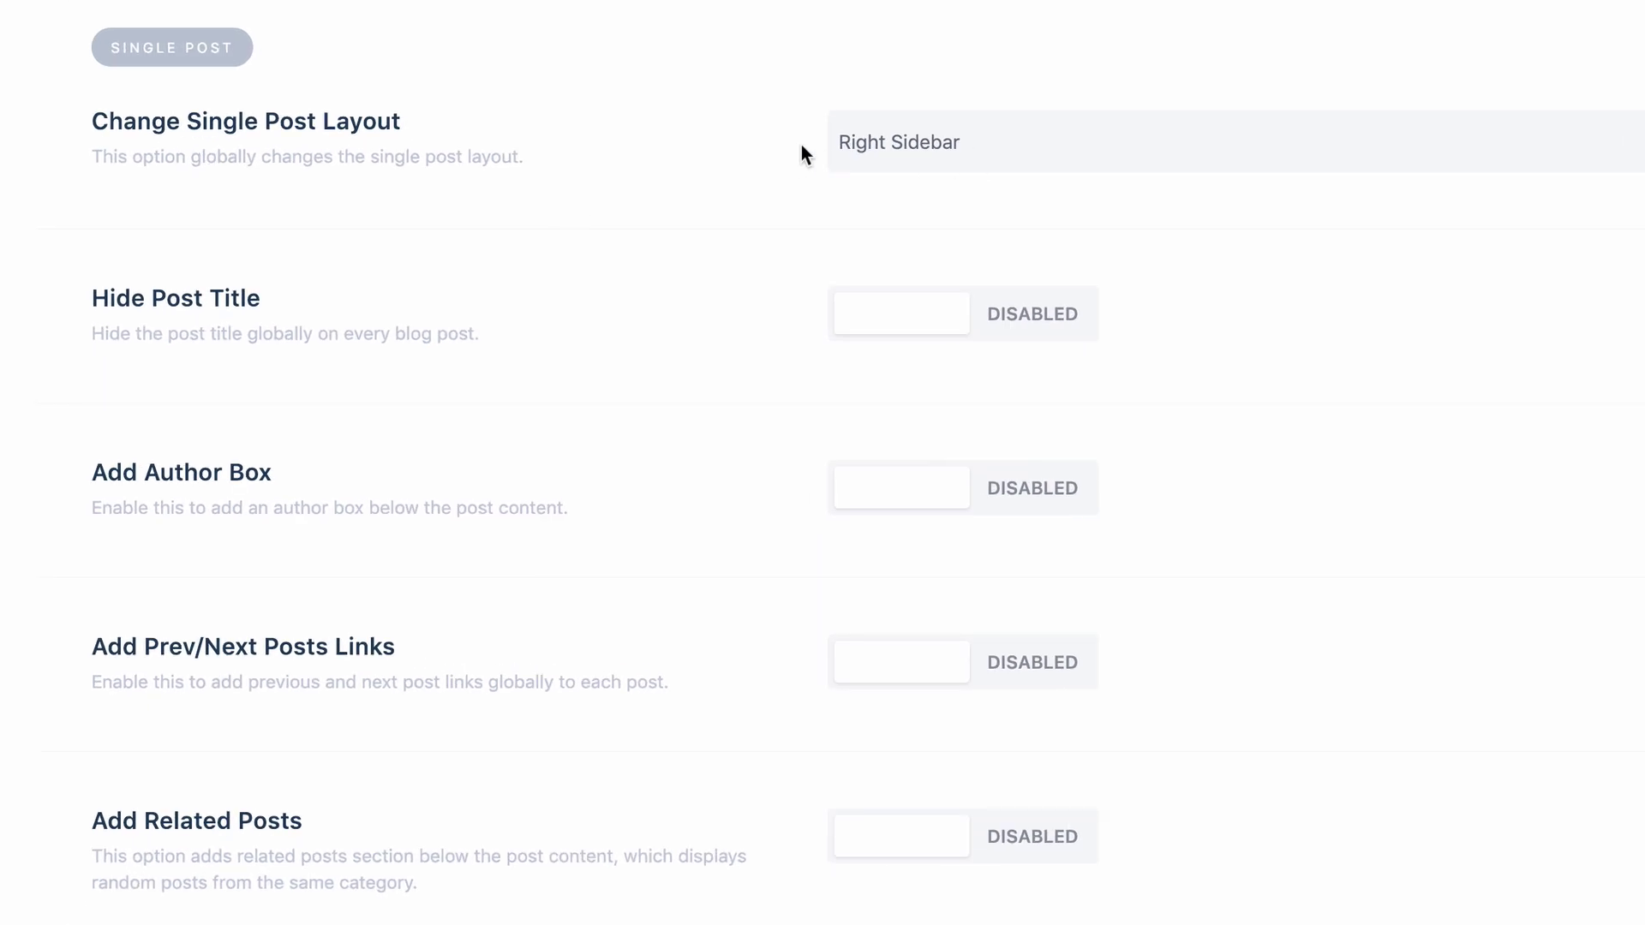
click(980, 146)
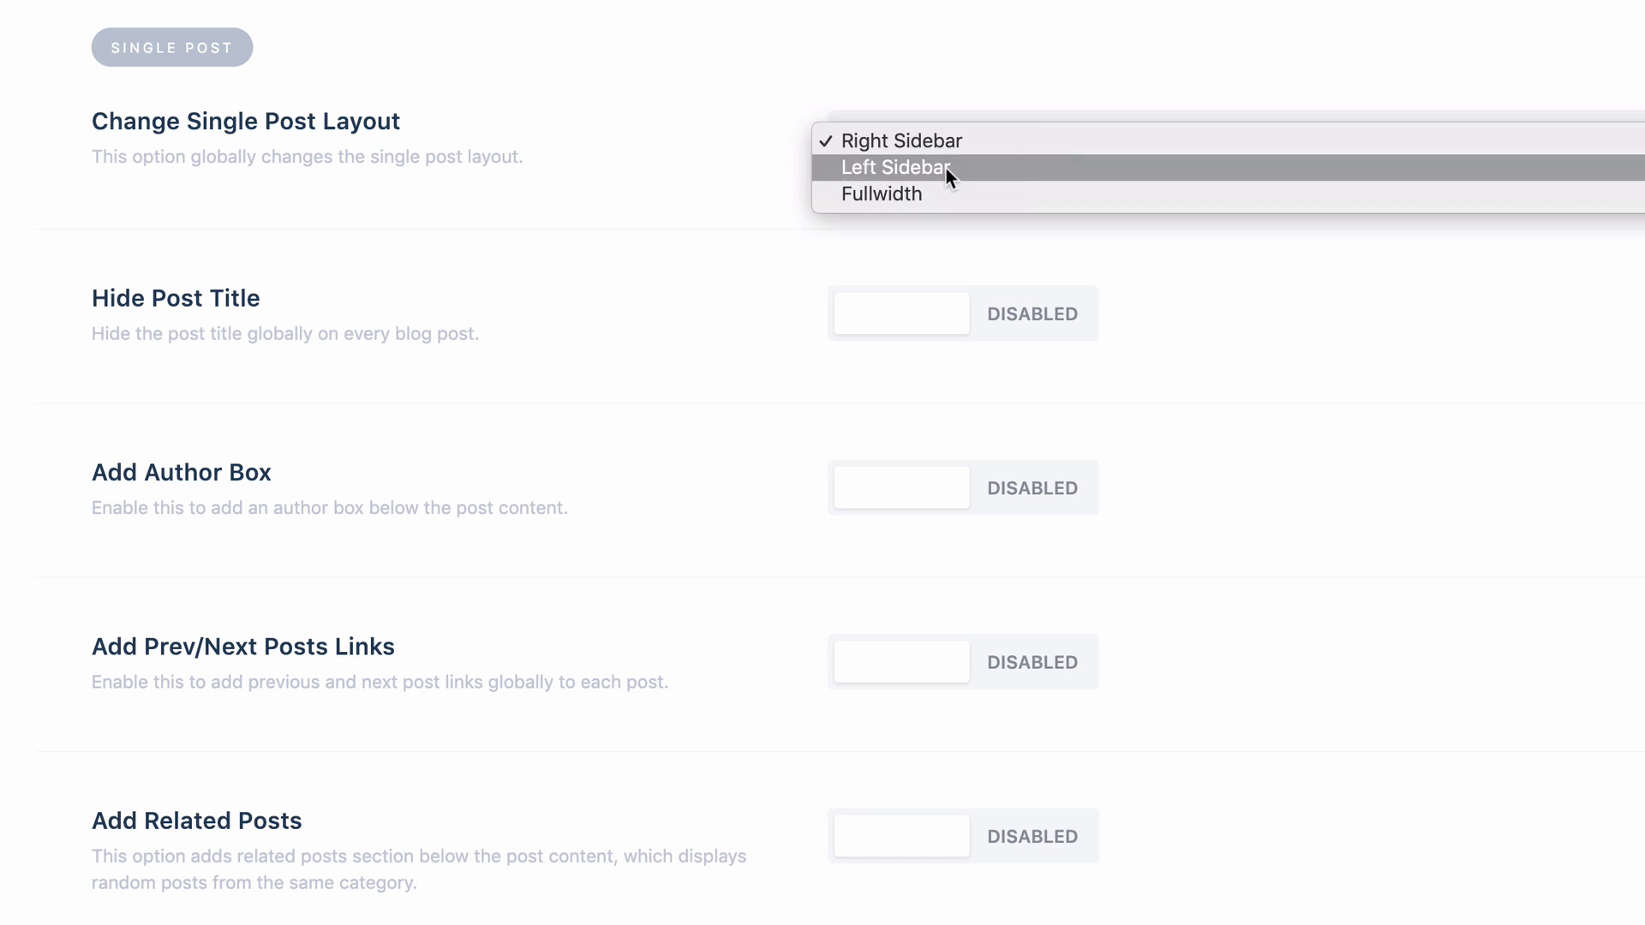
click(726, 165)
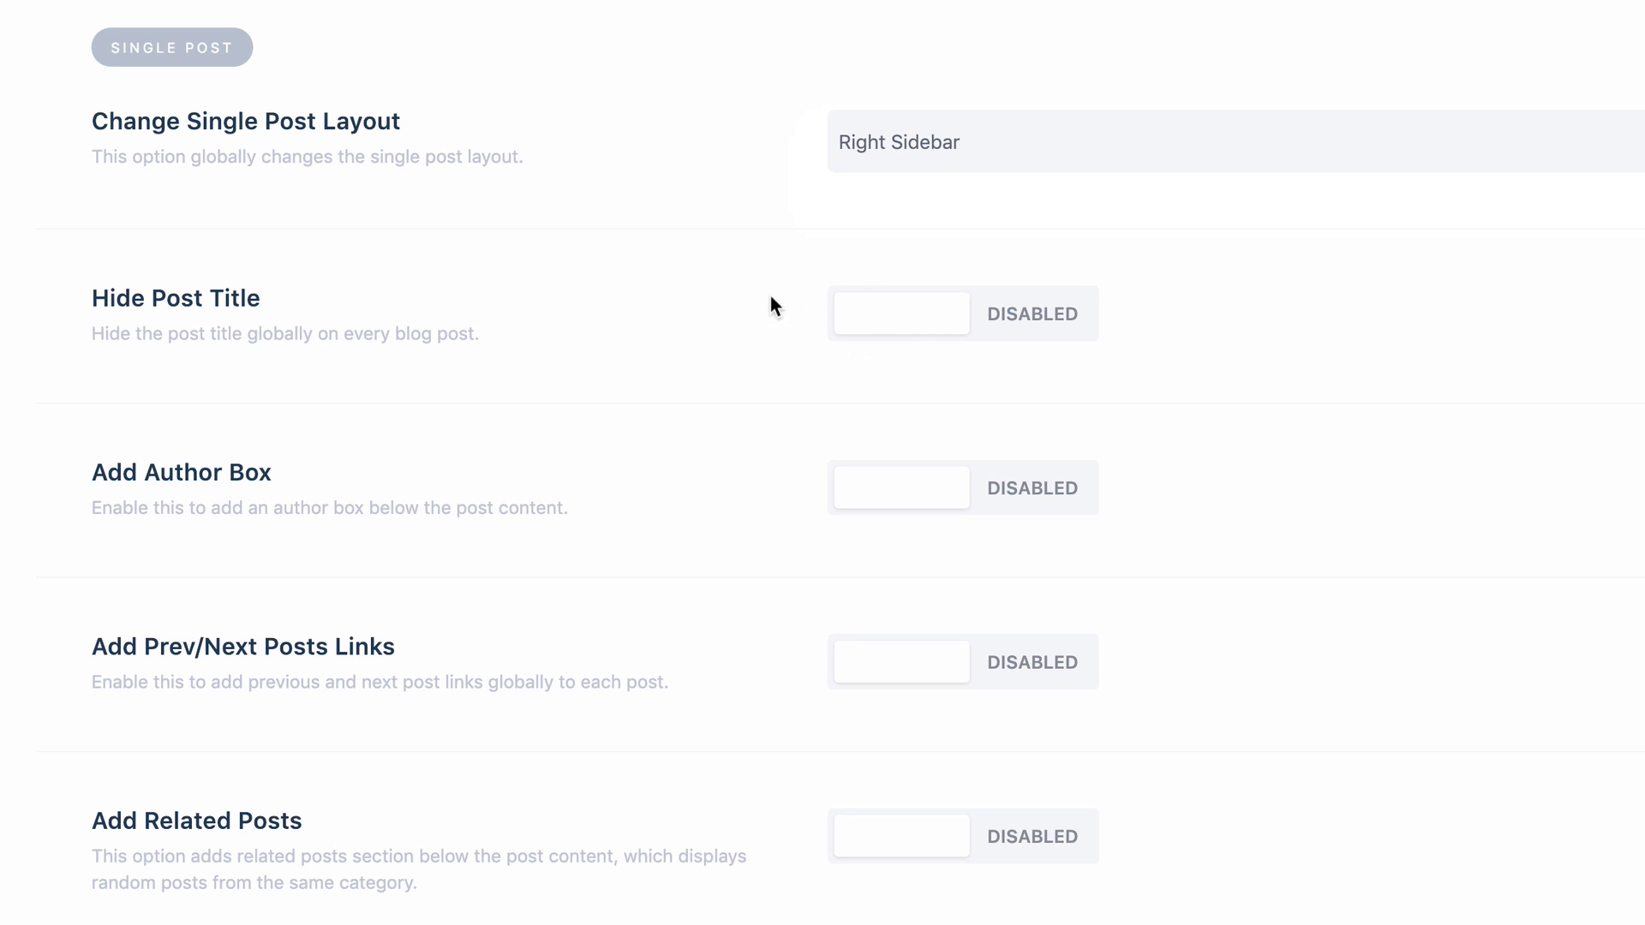
scroll(770, 296, down, 2)
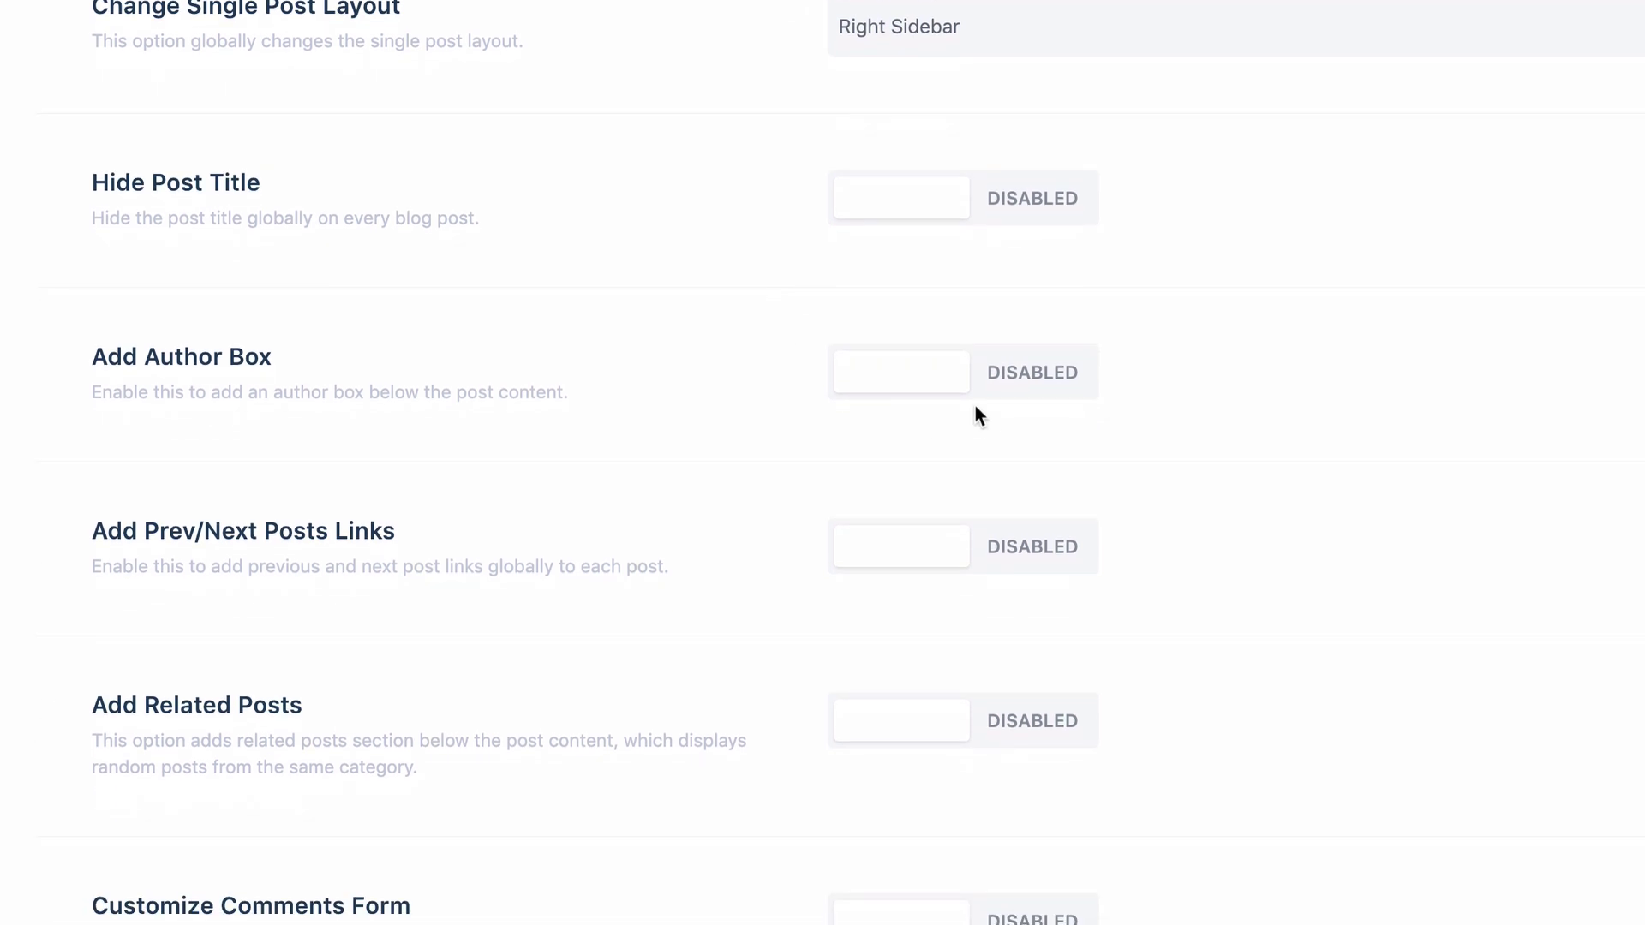
Enable the Author Box, Prev/Next Posts Links with default link texts, and Related Posts
click(927, 378)
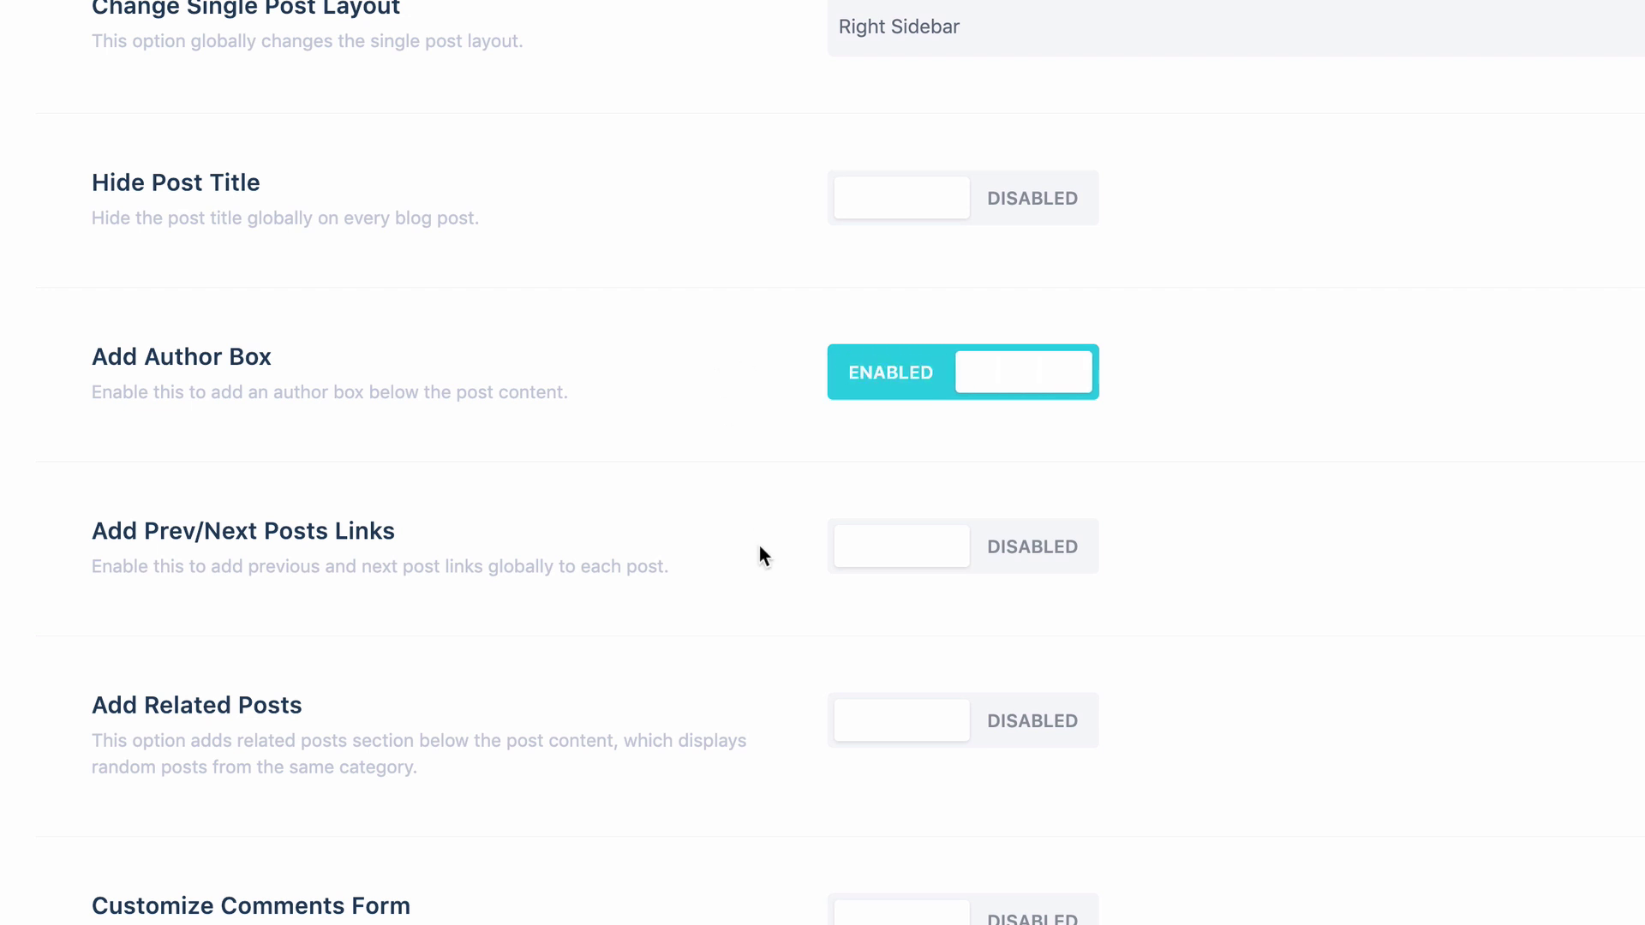
click(903, 557)
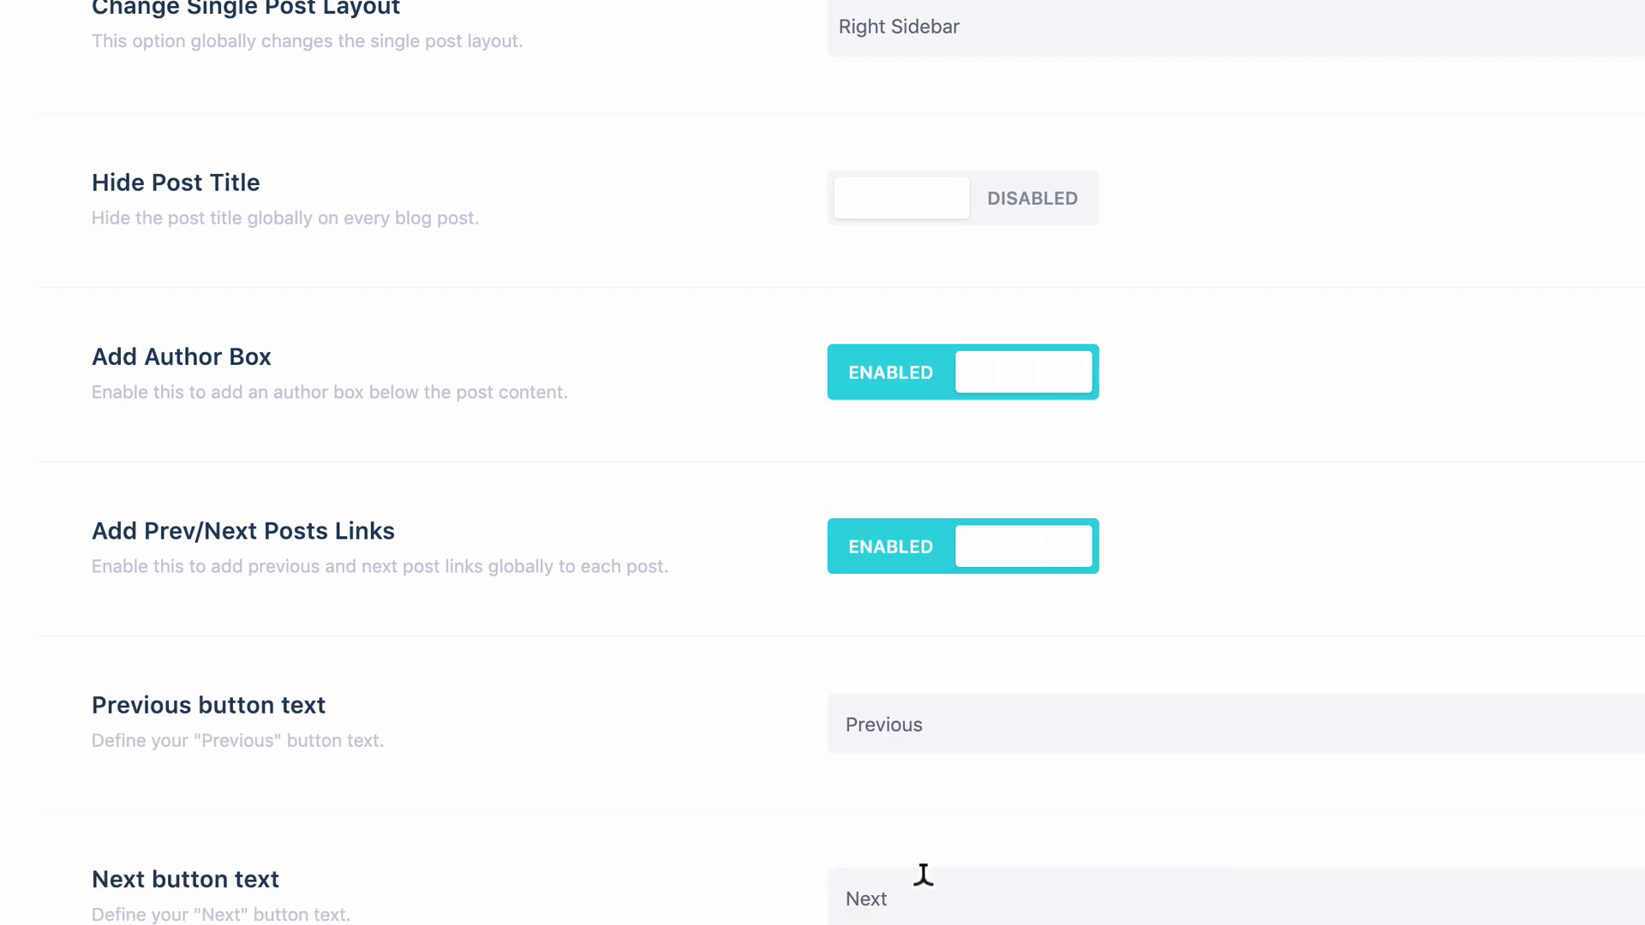
click(946, 714)
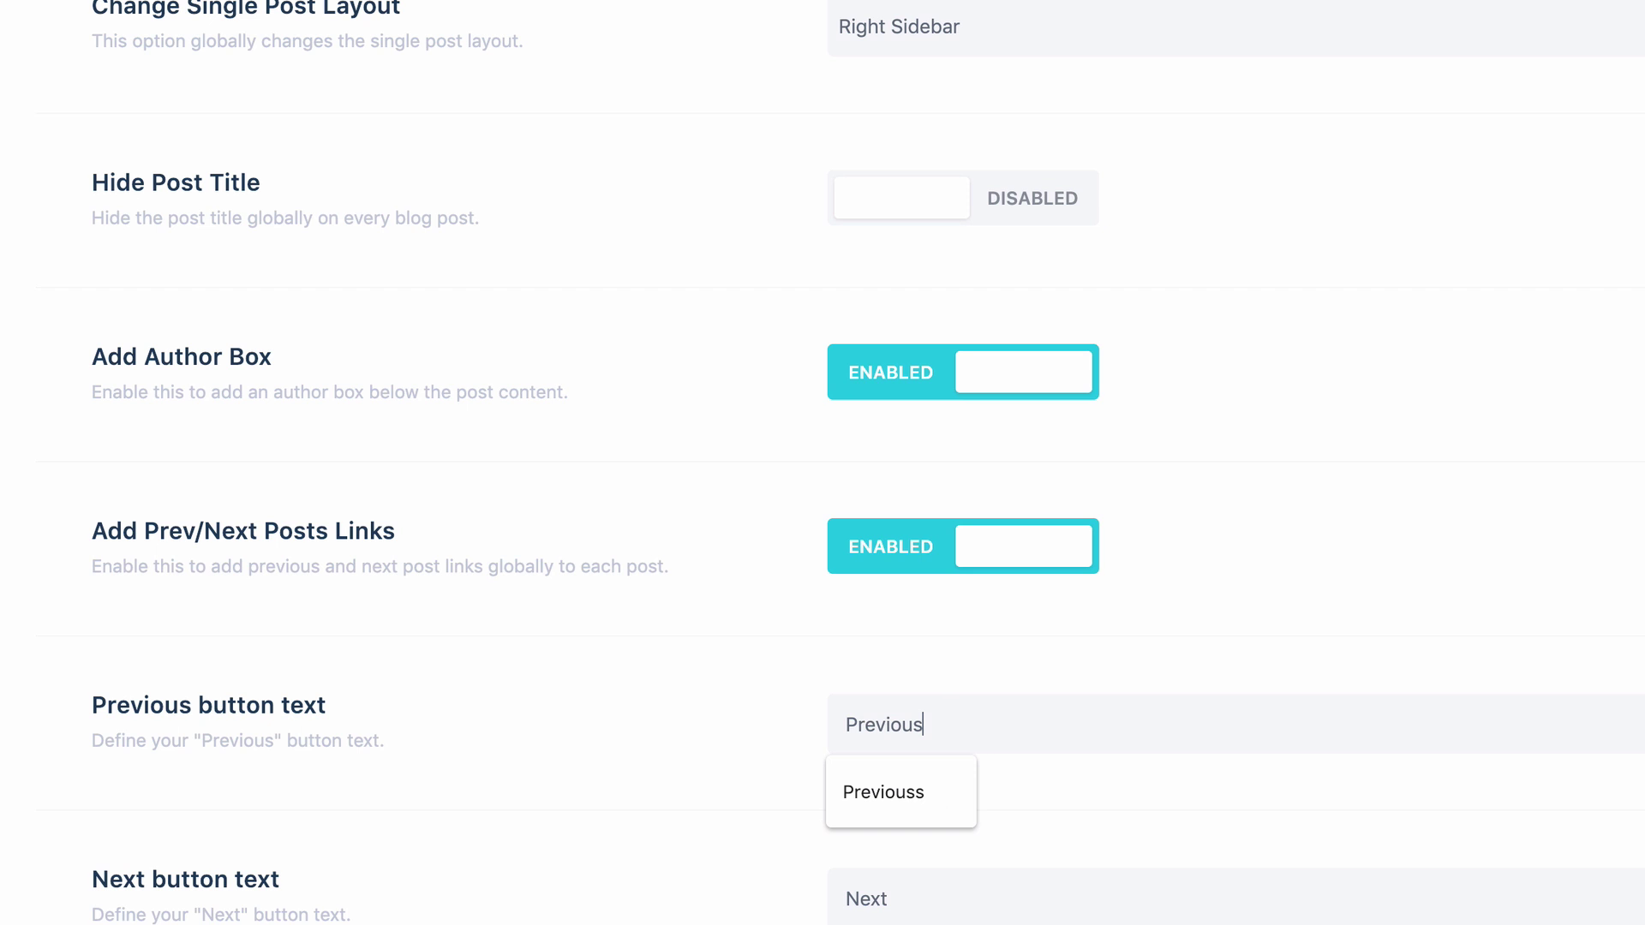
click(934, 880)
scroll(646, 863, down, 3)
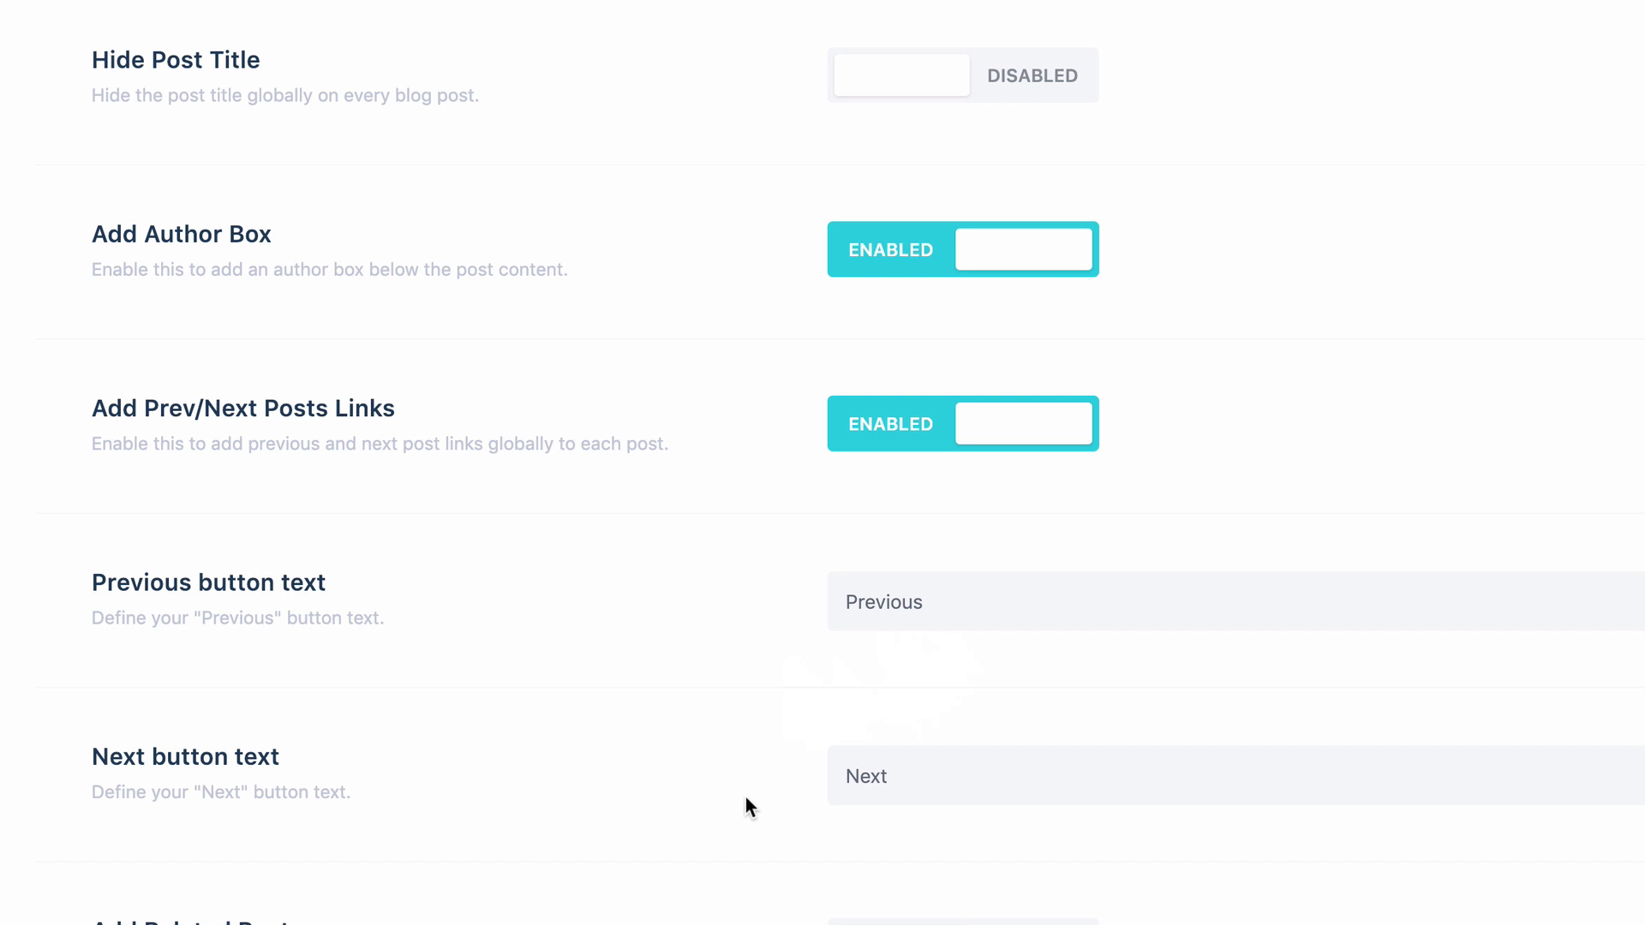
scroll(746, 800, down, 3)
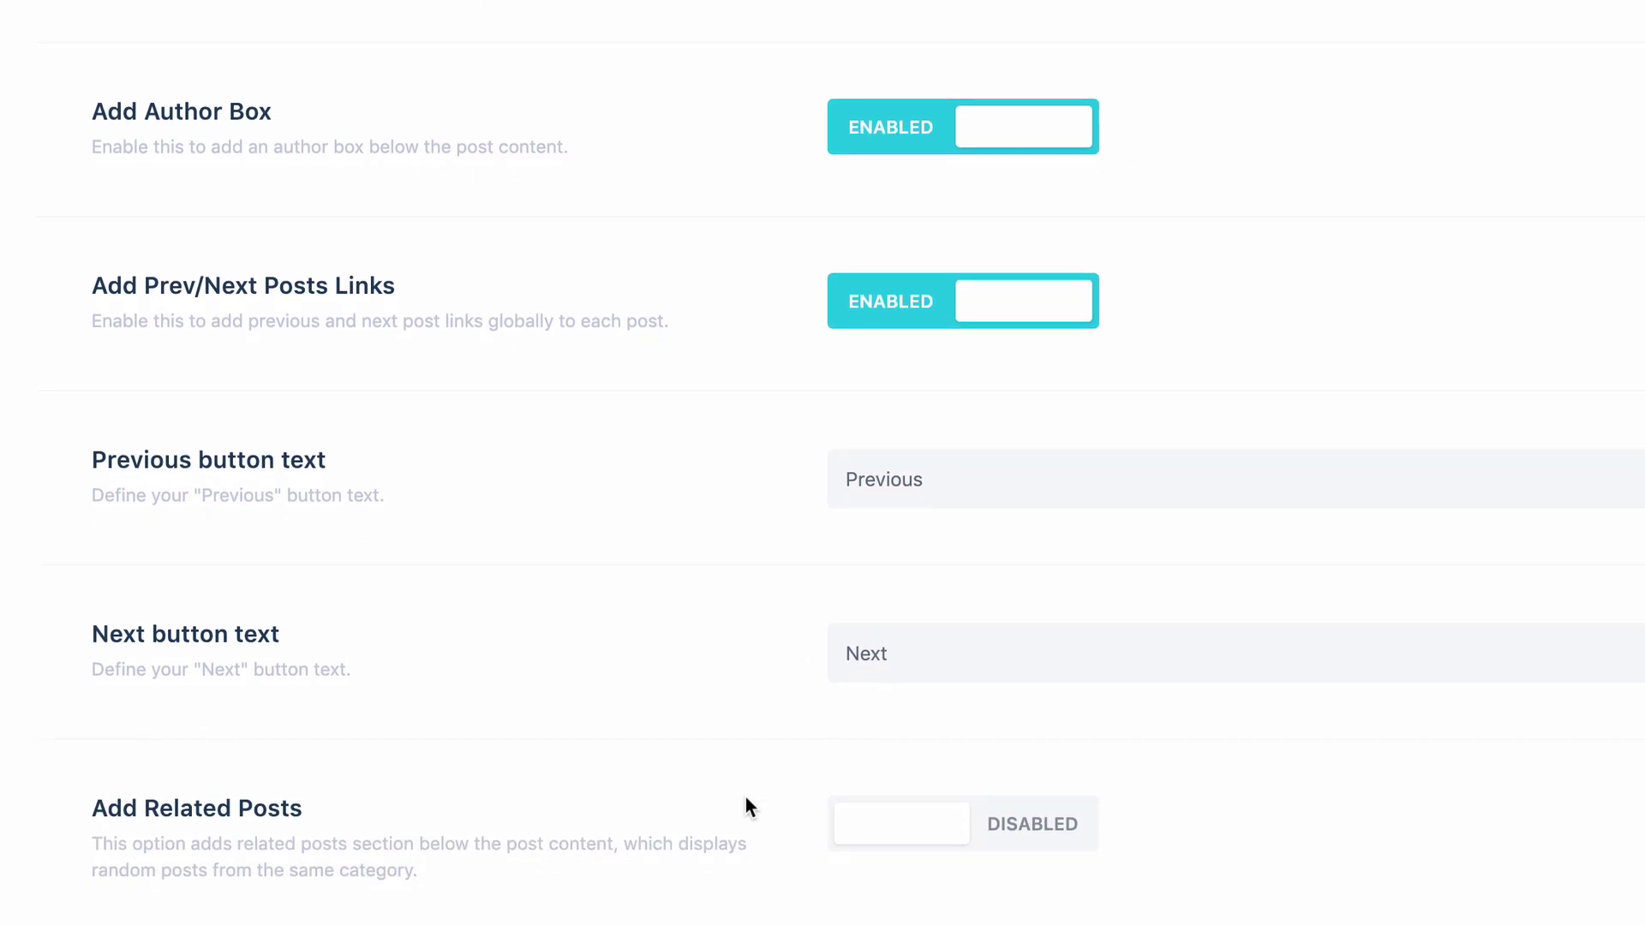
click(871, 824)
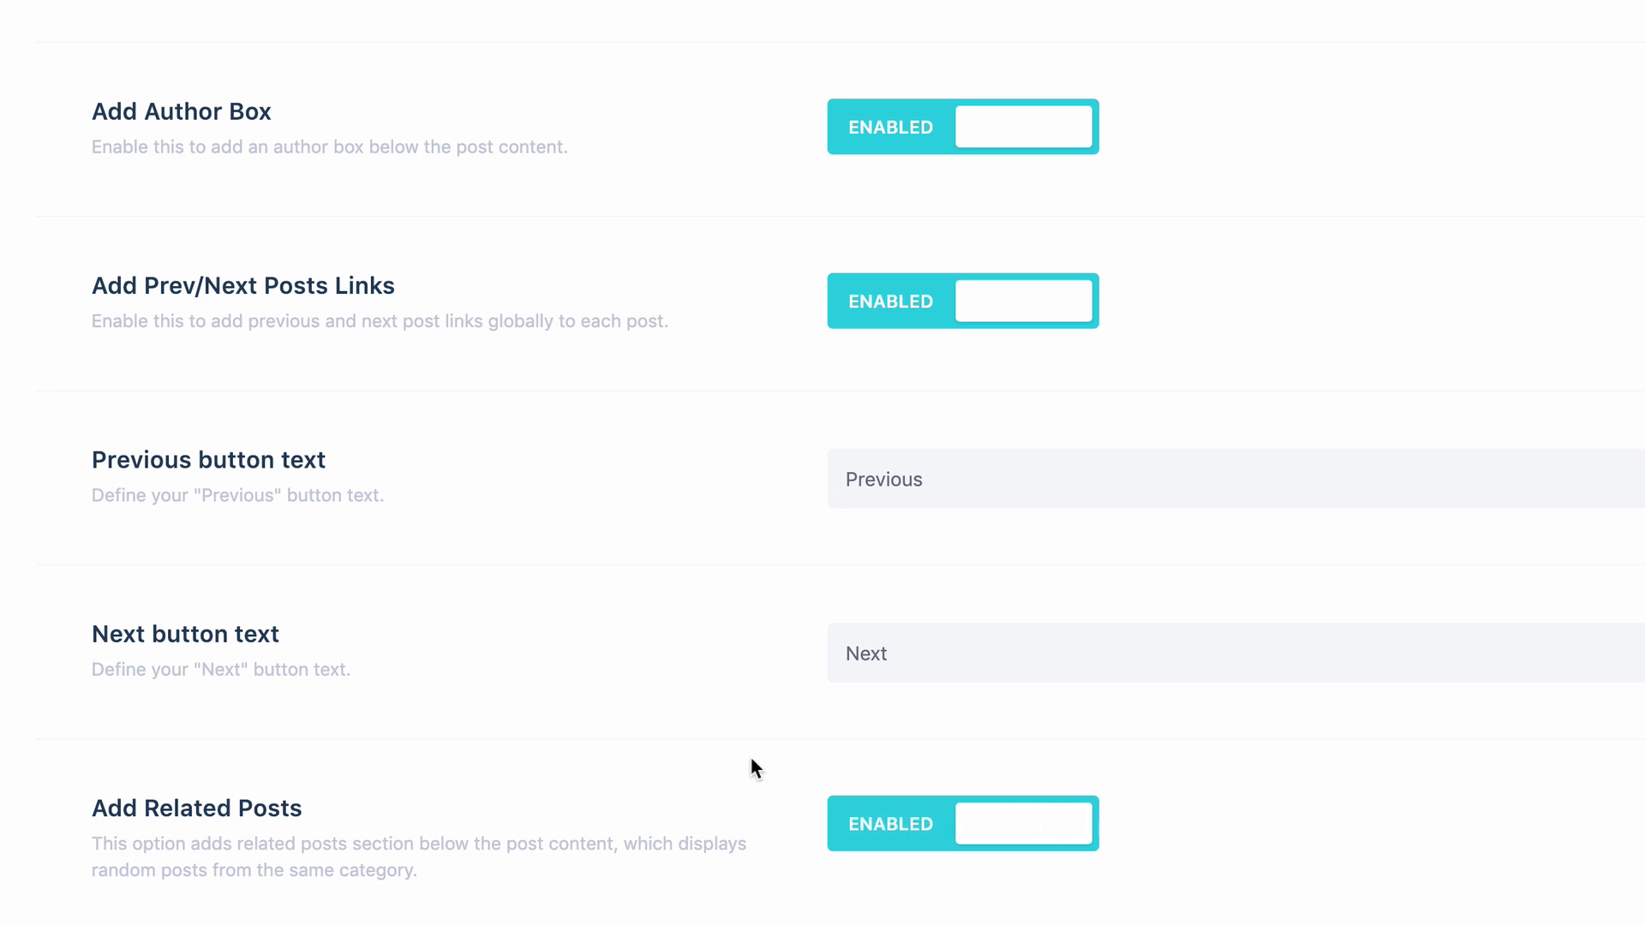
scroll(750, 758, down, 5)
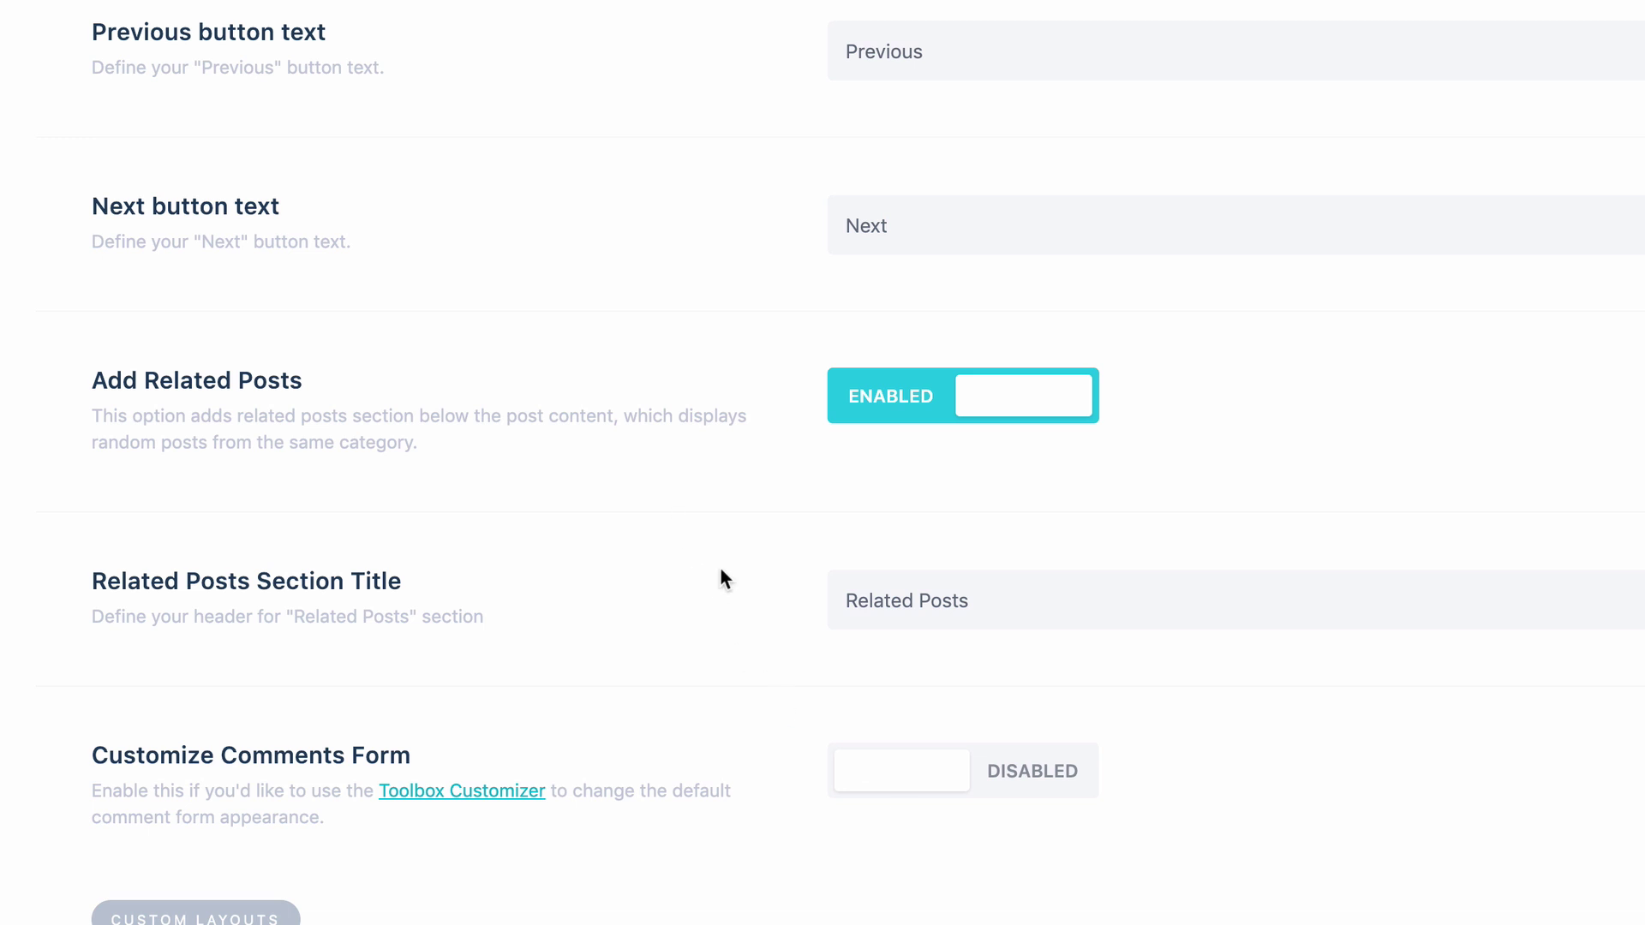
Enable Customize Comments Form and set the Comments Title to 'Add your thoughts :-)'
click(913, 774)
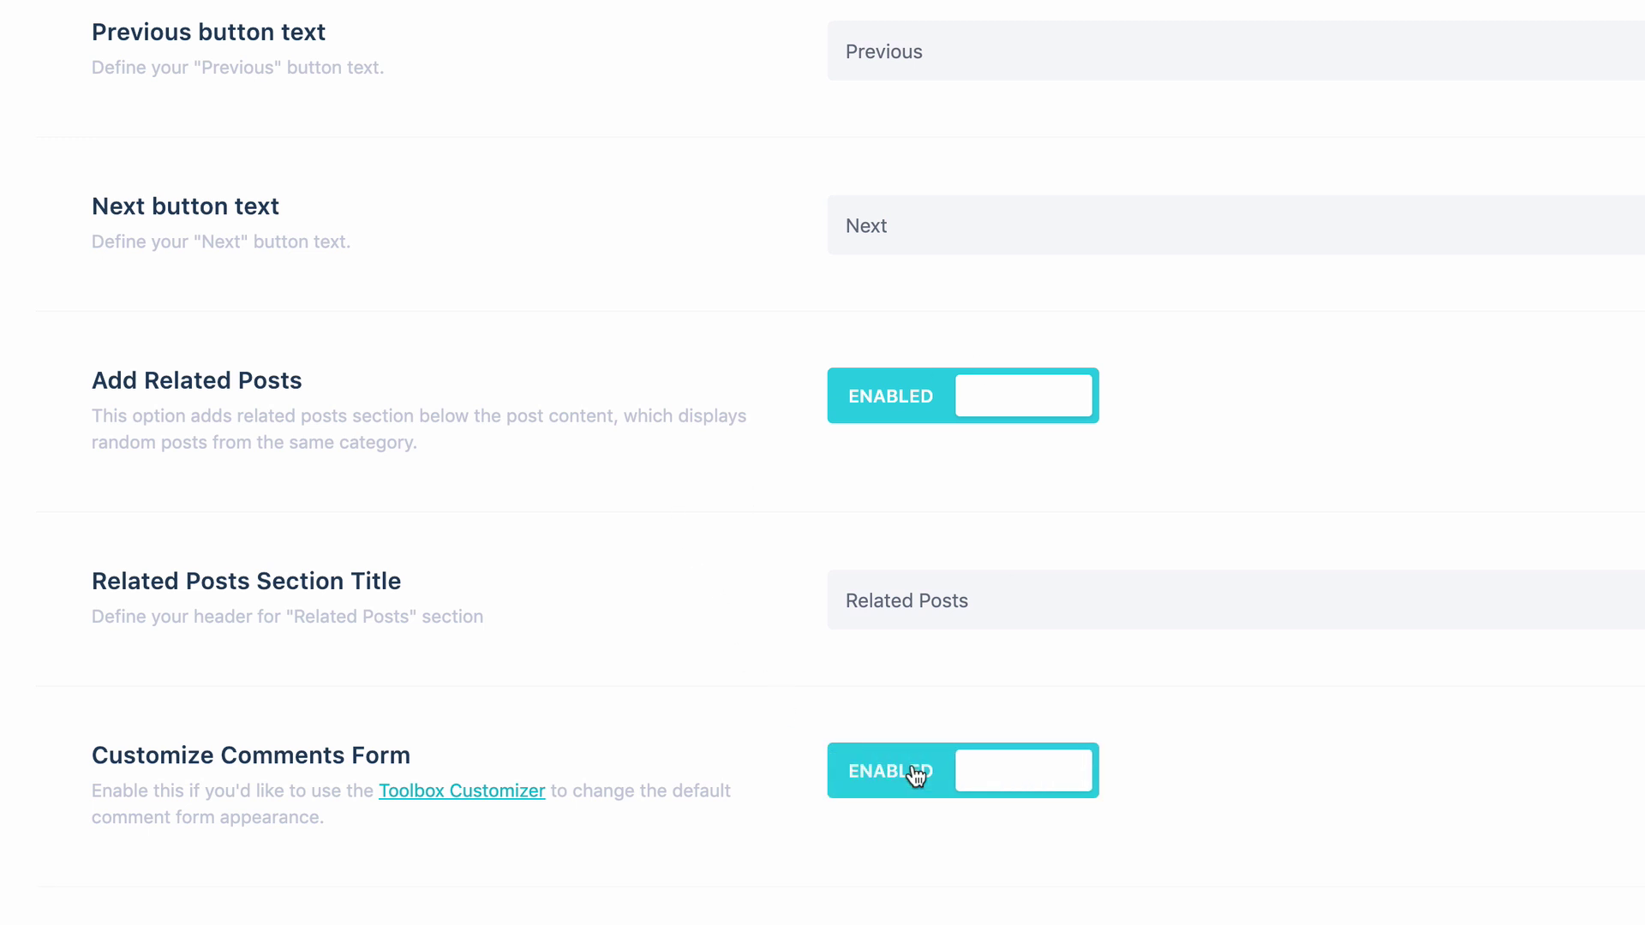
scroll(429, 562, down, 5)
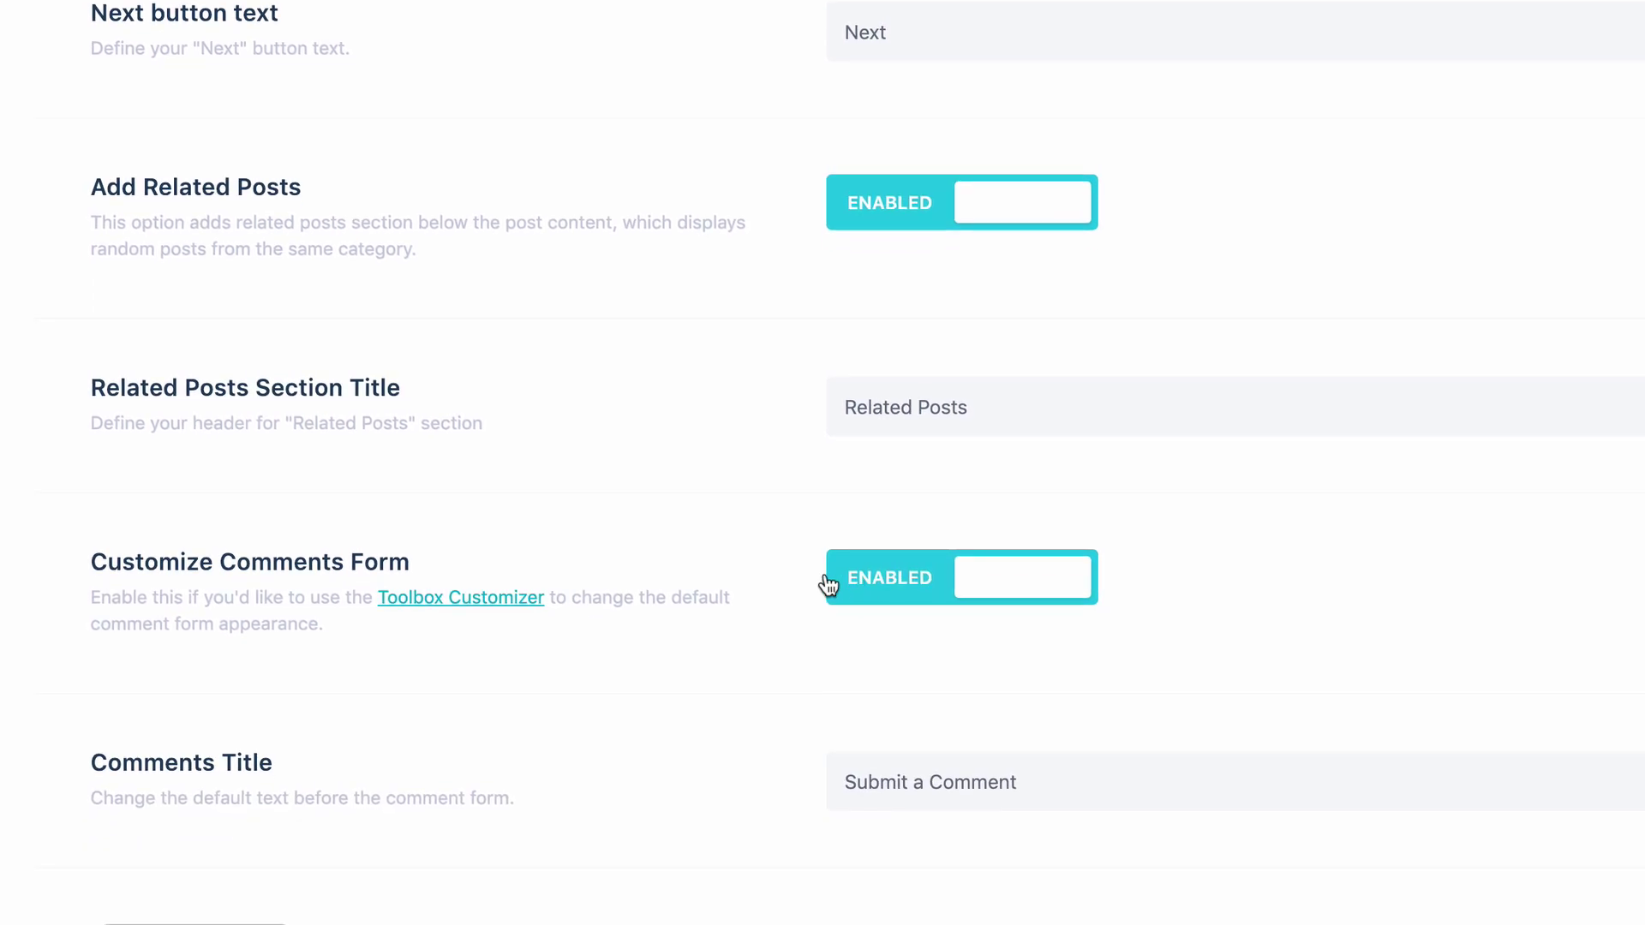
drag(1050, 763, 682, 771)
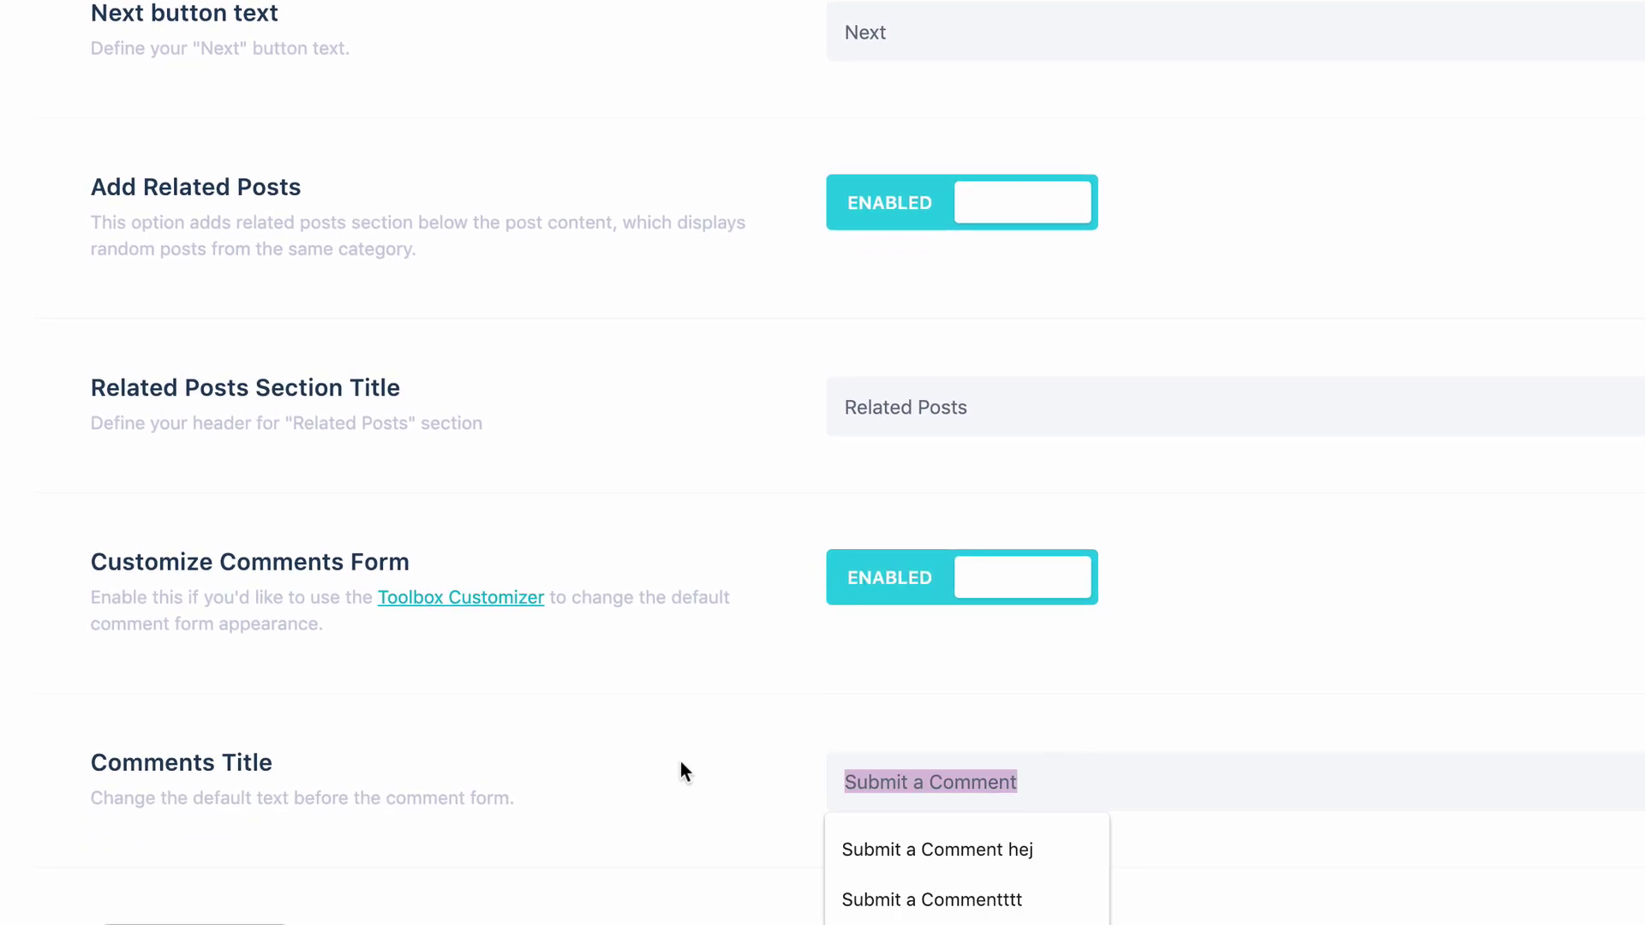
text(Add y)
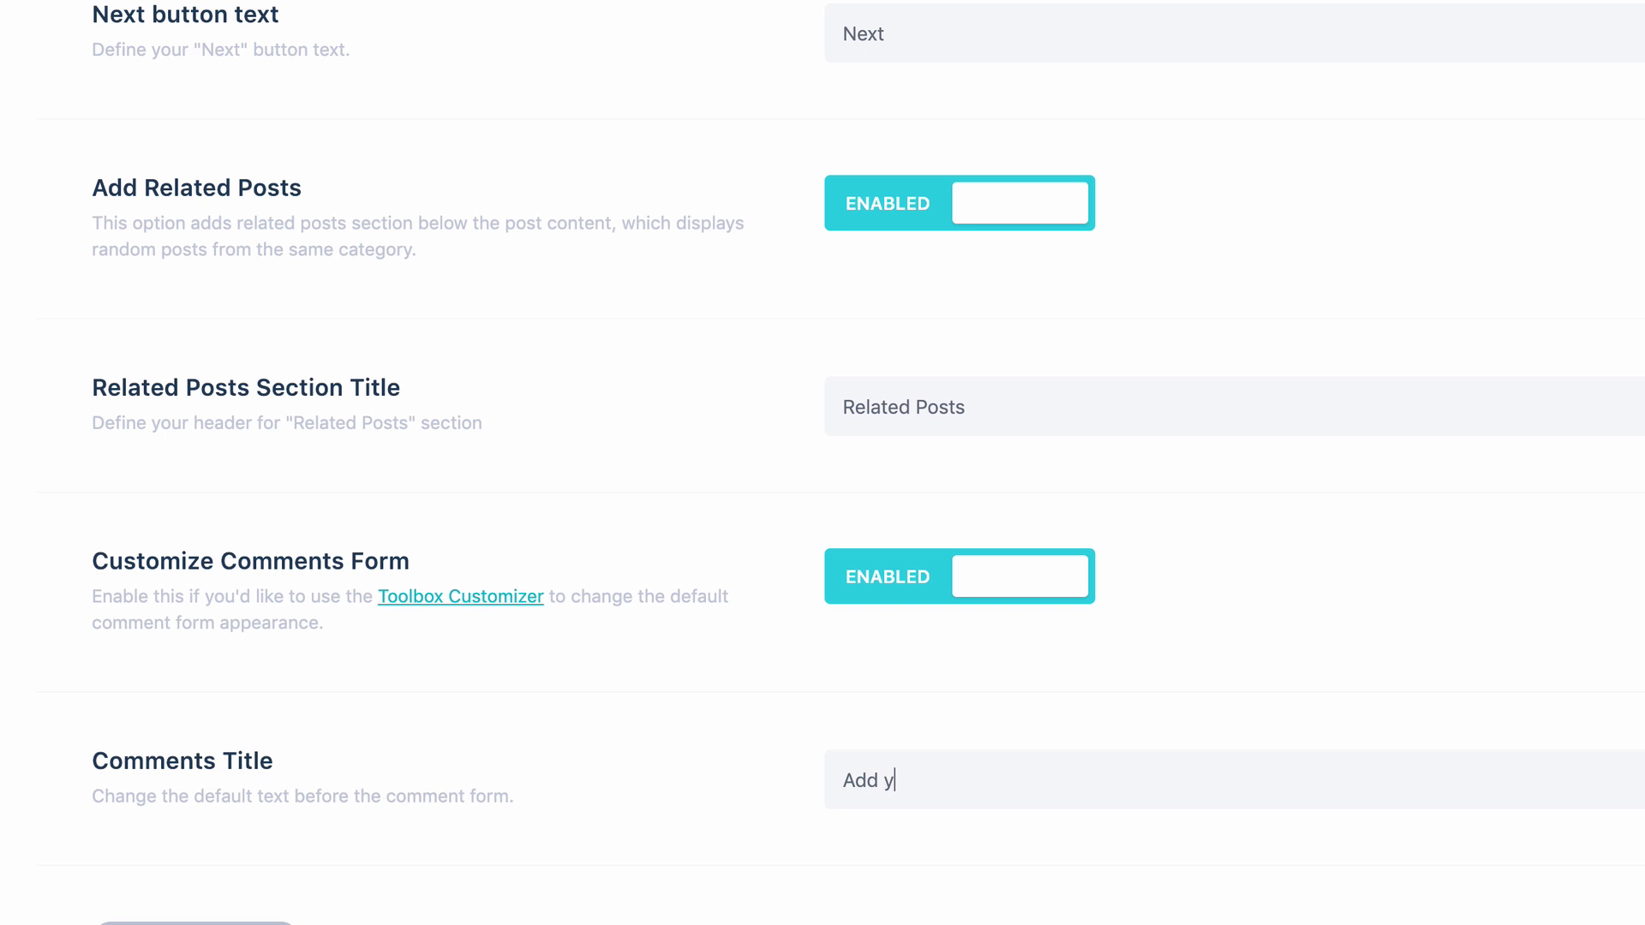
text(our thoughts :-))
Change the Related Posts Section Title to 'You might also like...'
drag(956, 407, 704, 400)
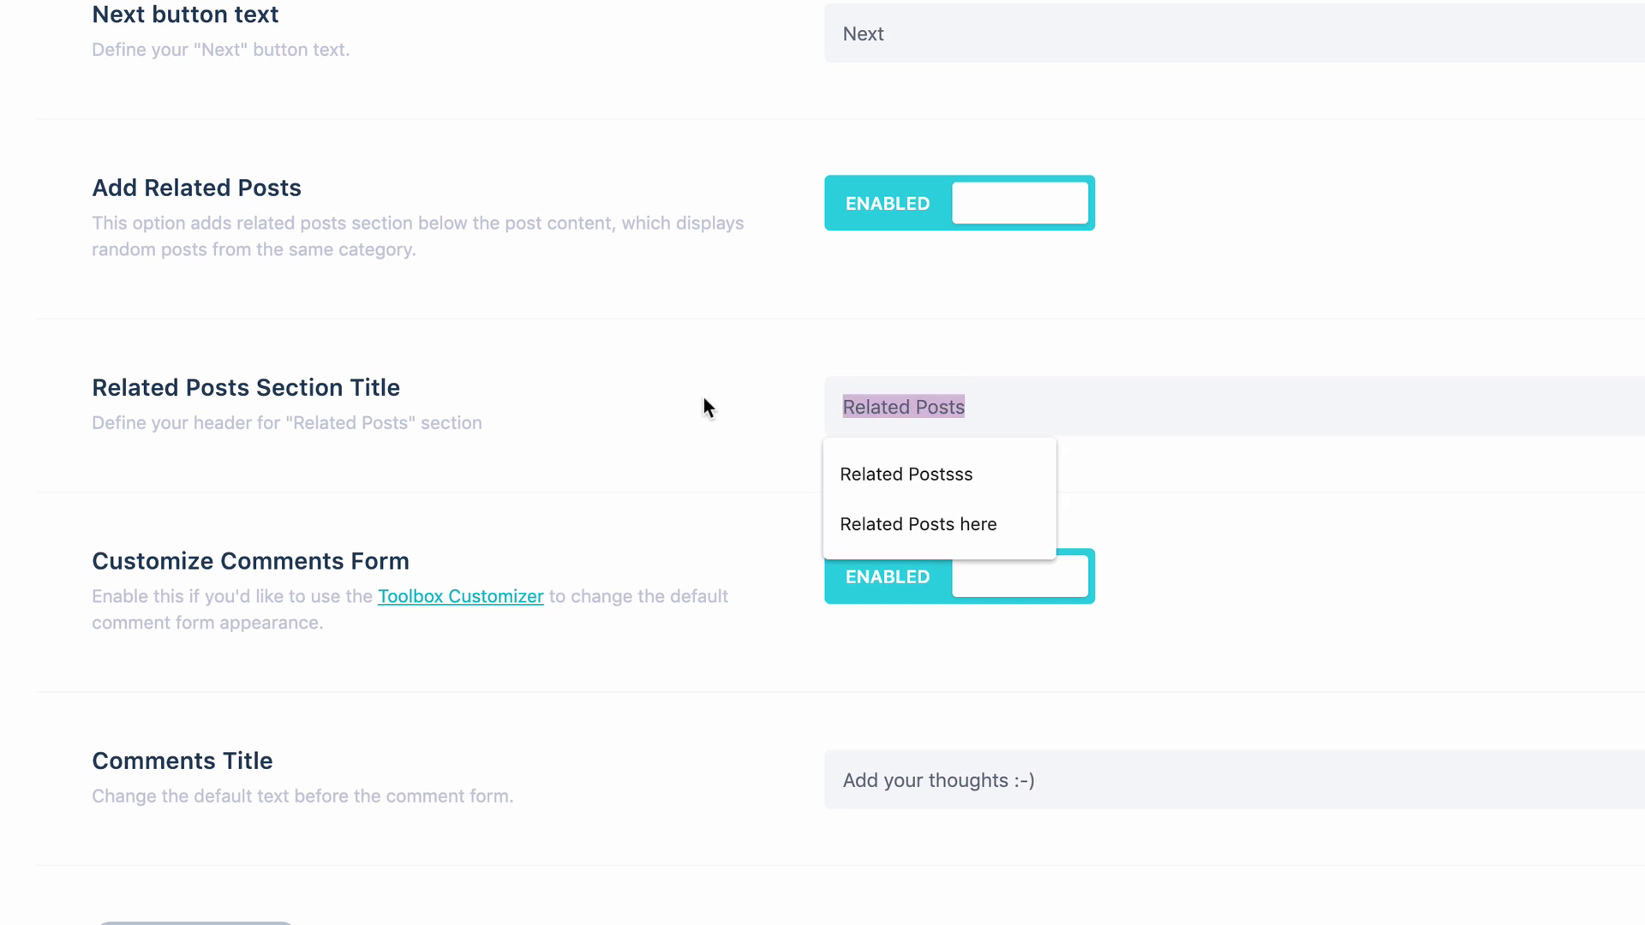
key(BackSpace)
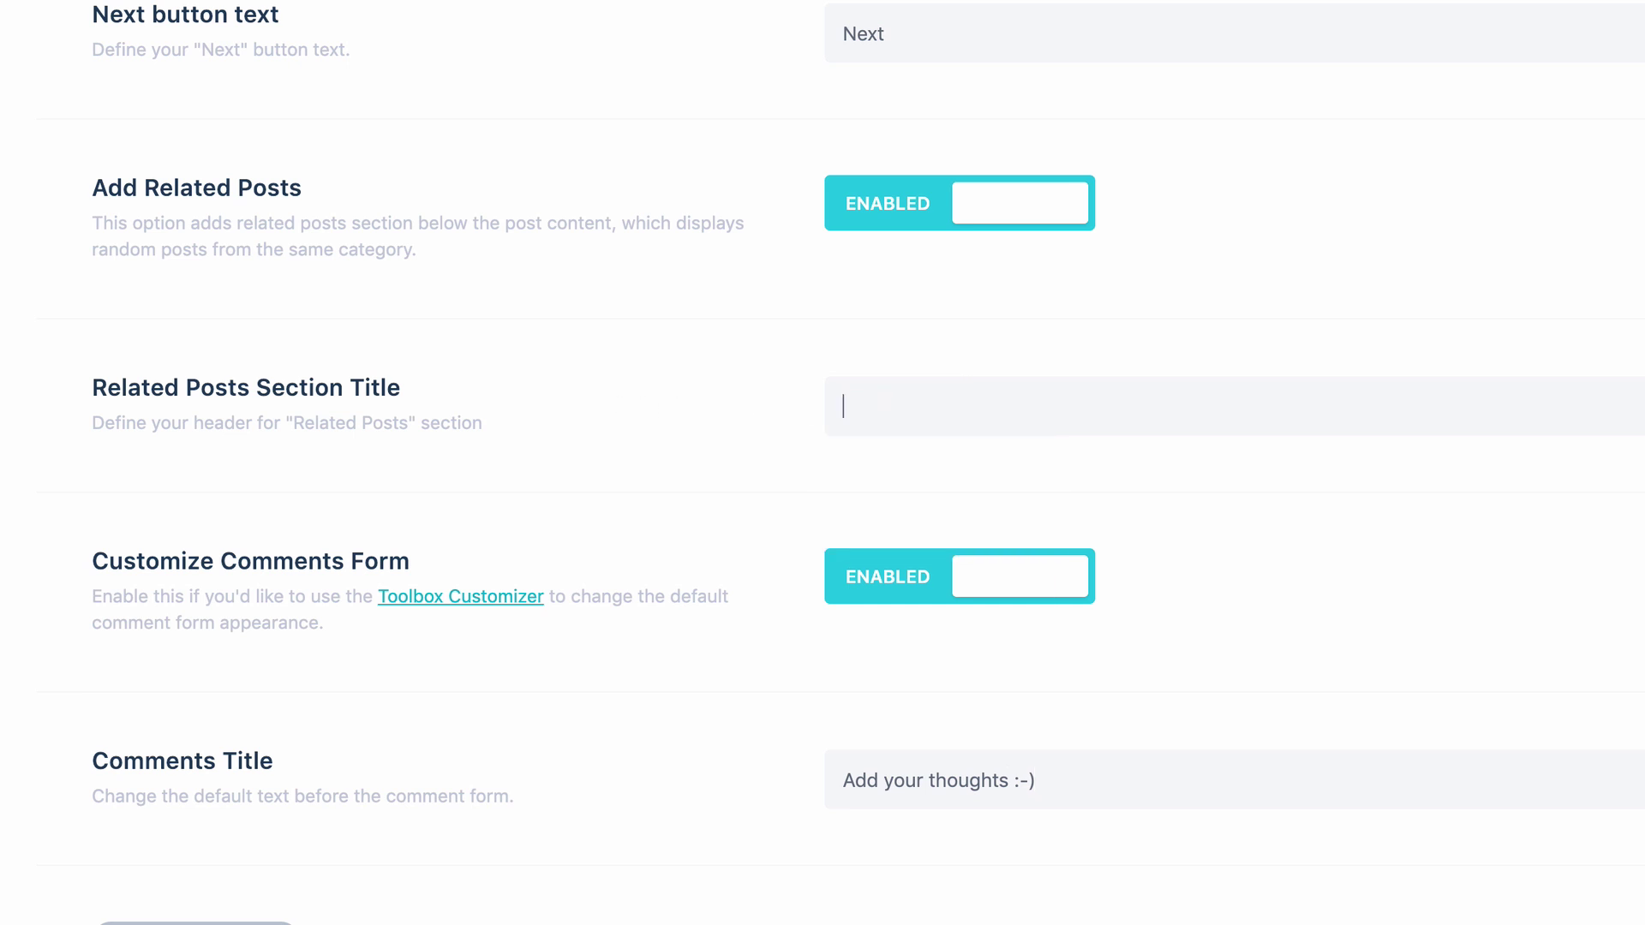
text(You might also like...)
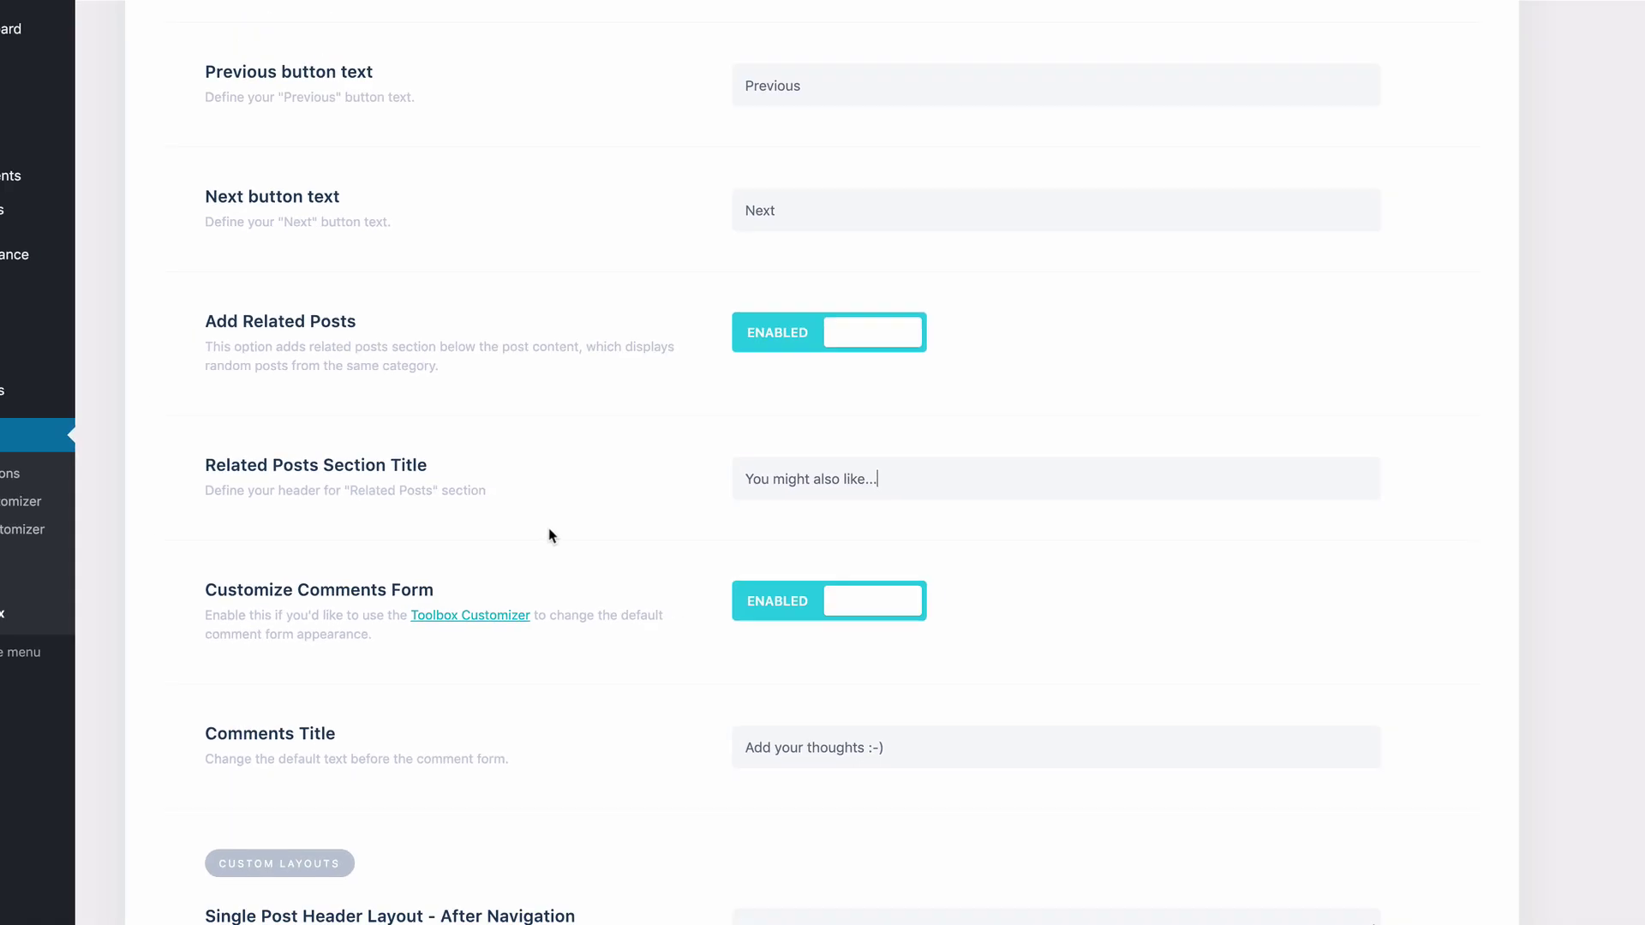
scroll(570, 472, down, 8)
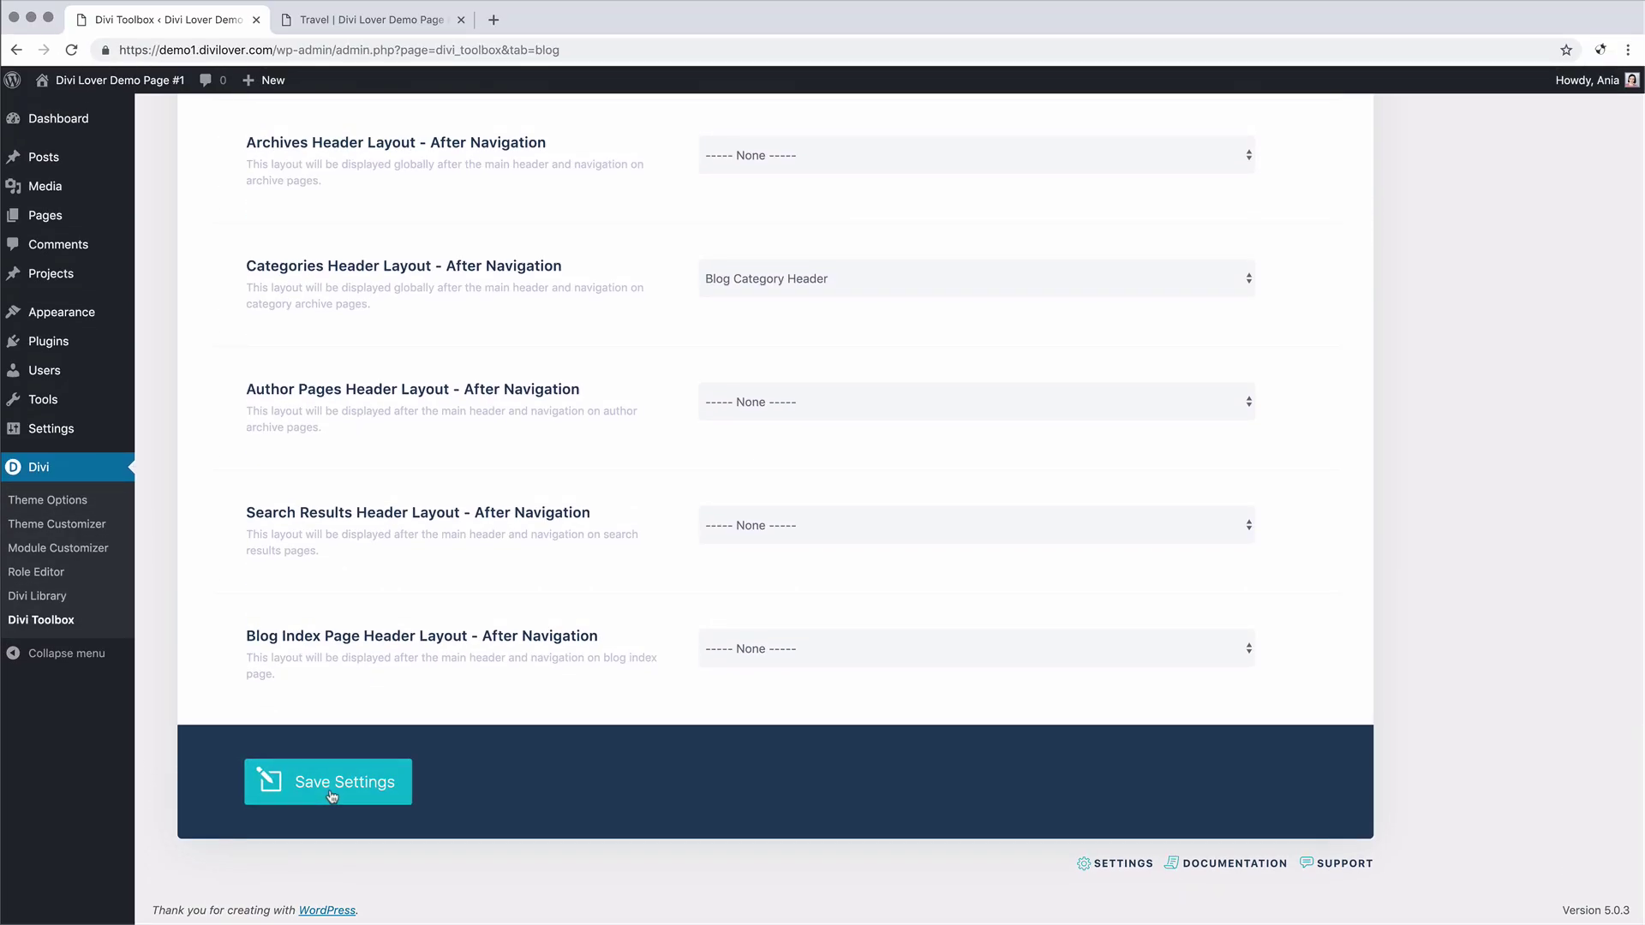
Save the Toolbox blog settings and open the first Travel post in a new tab
click(332, 783)
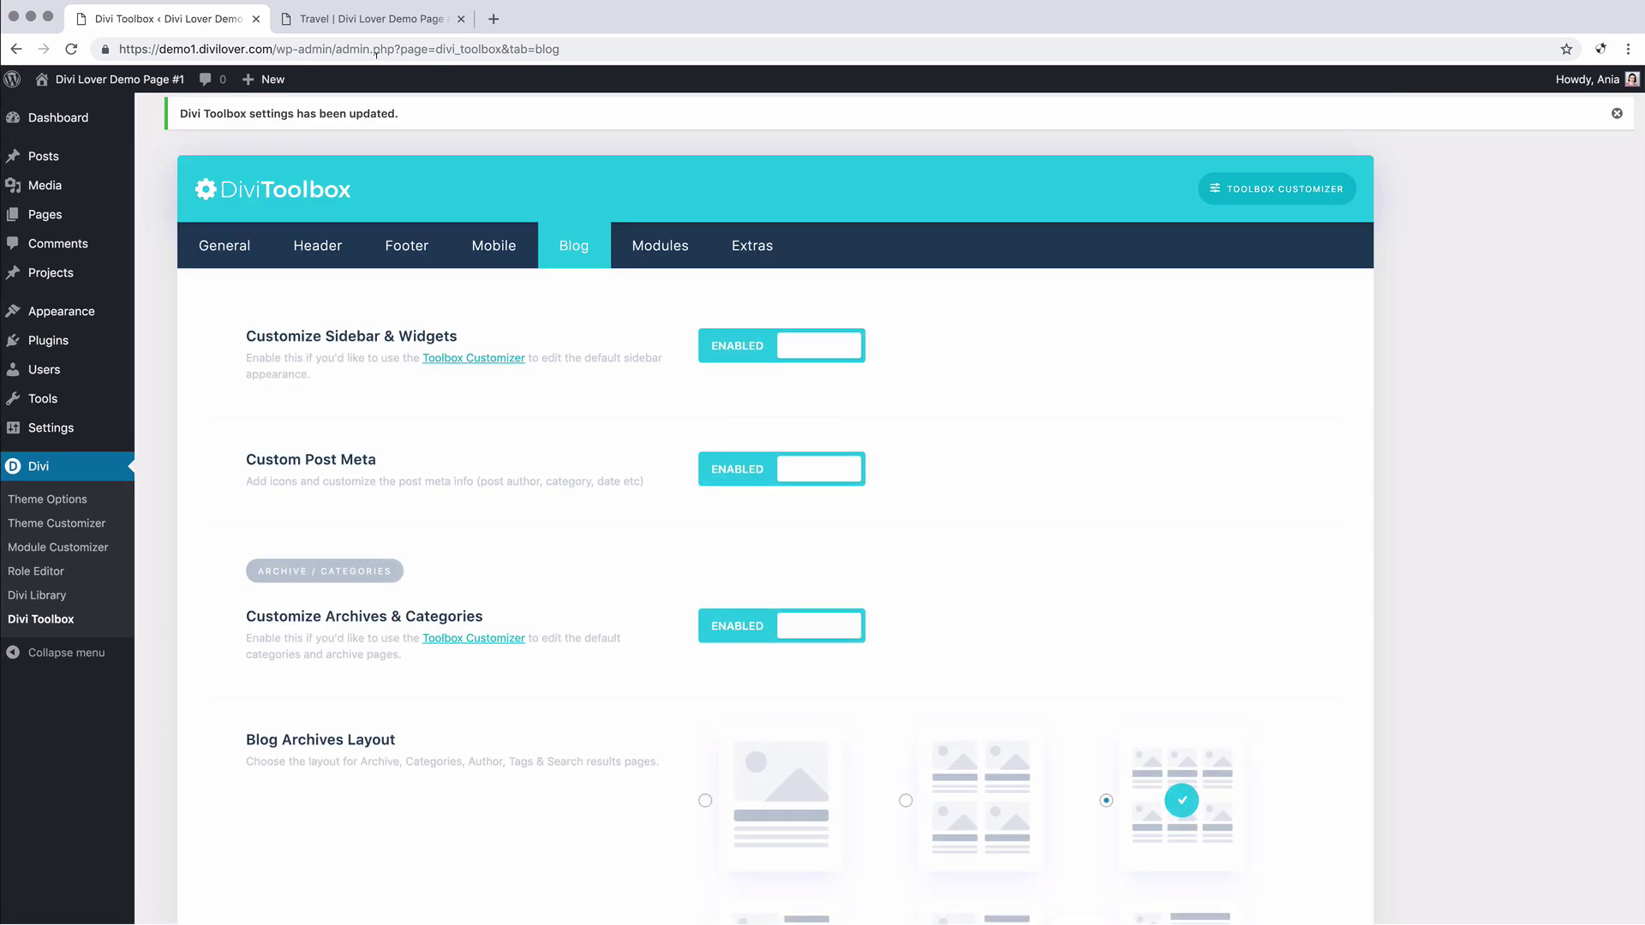
click(366, 21)
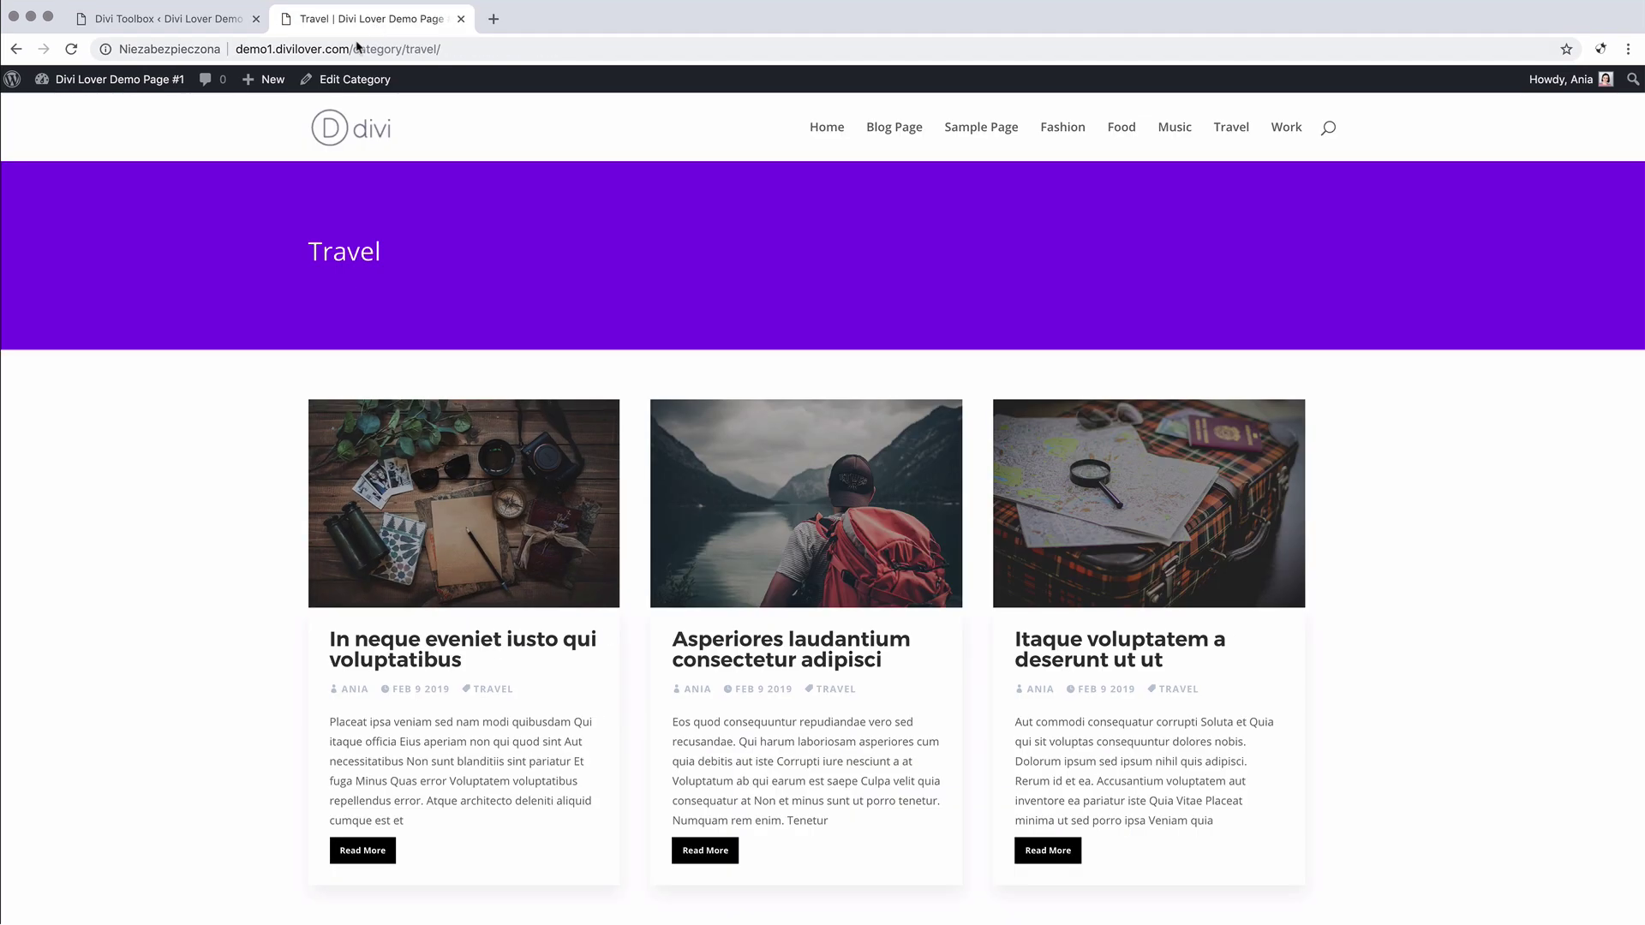
right_click(529, 466)
click(531, 467)
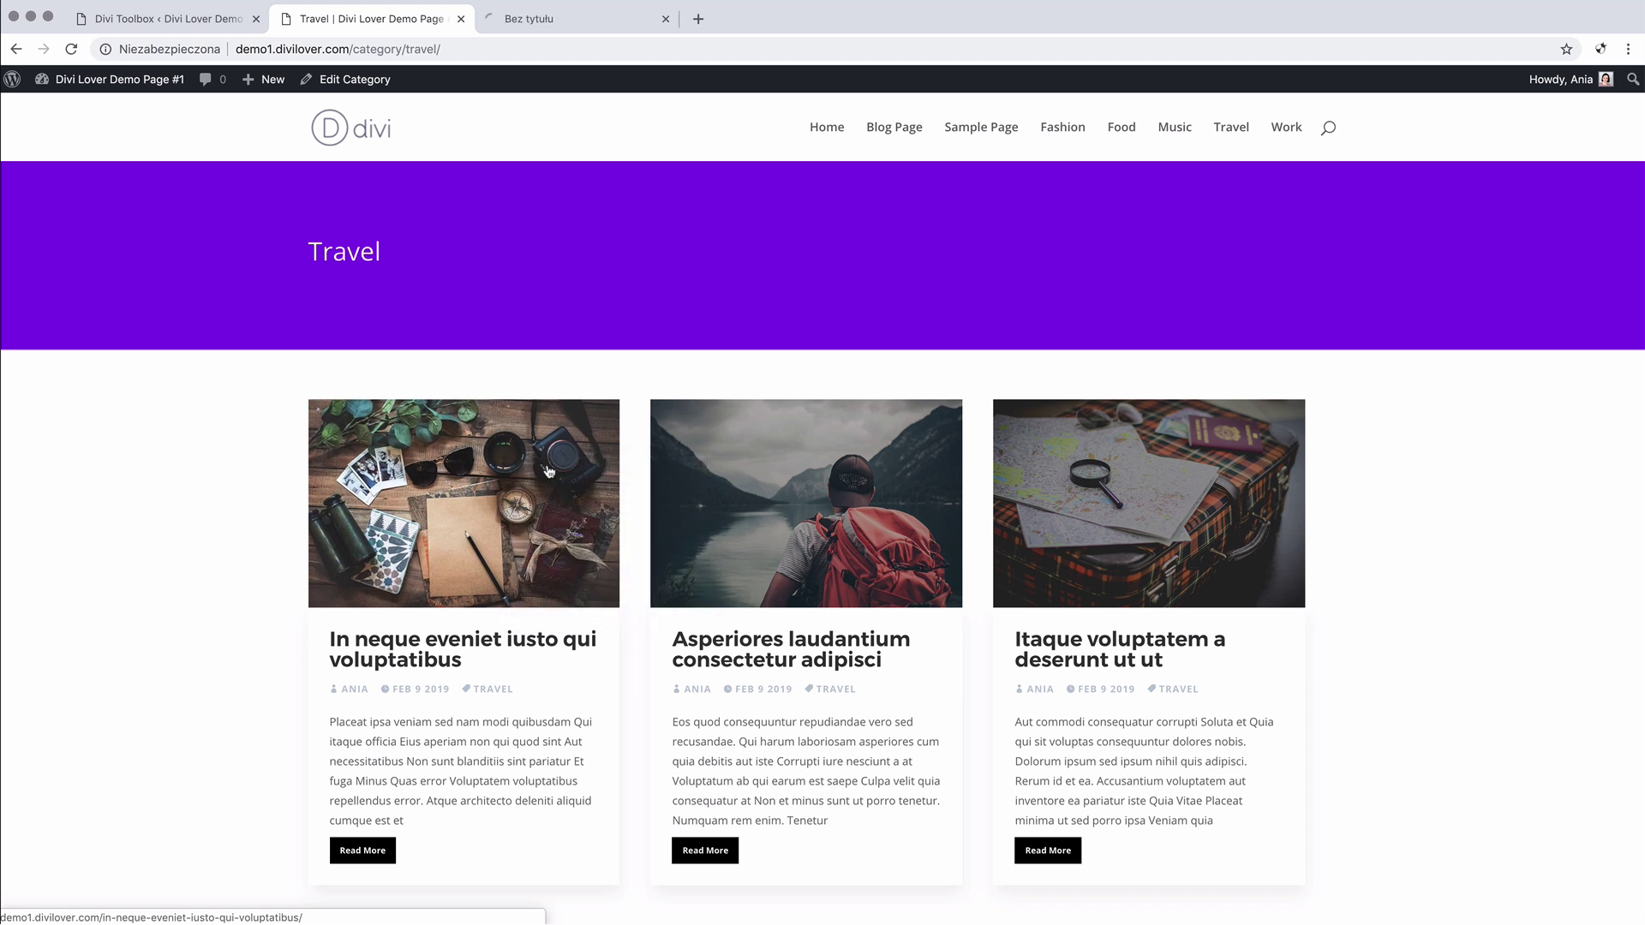
click(572, 32)
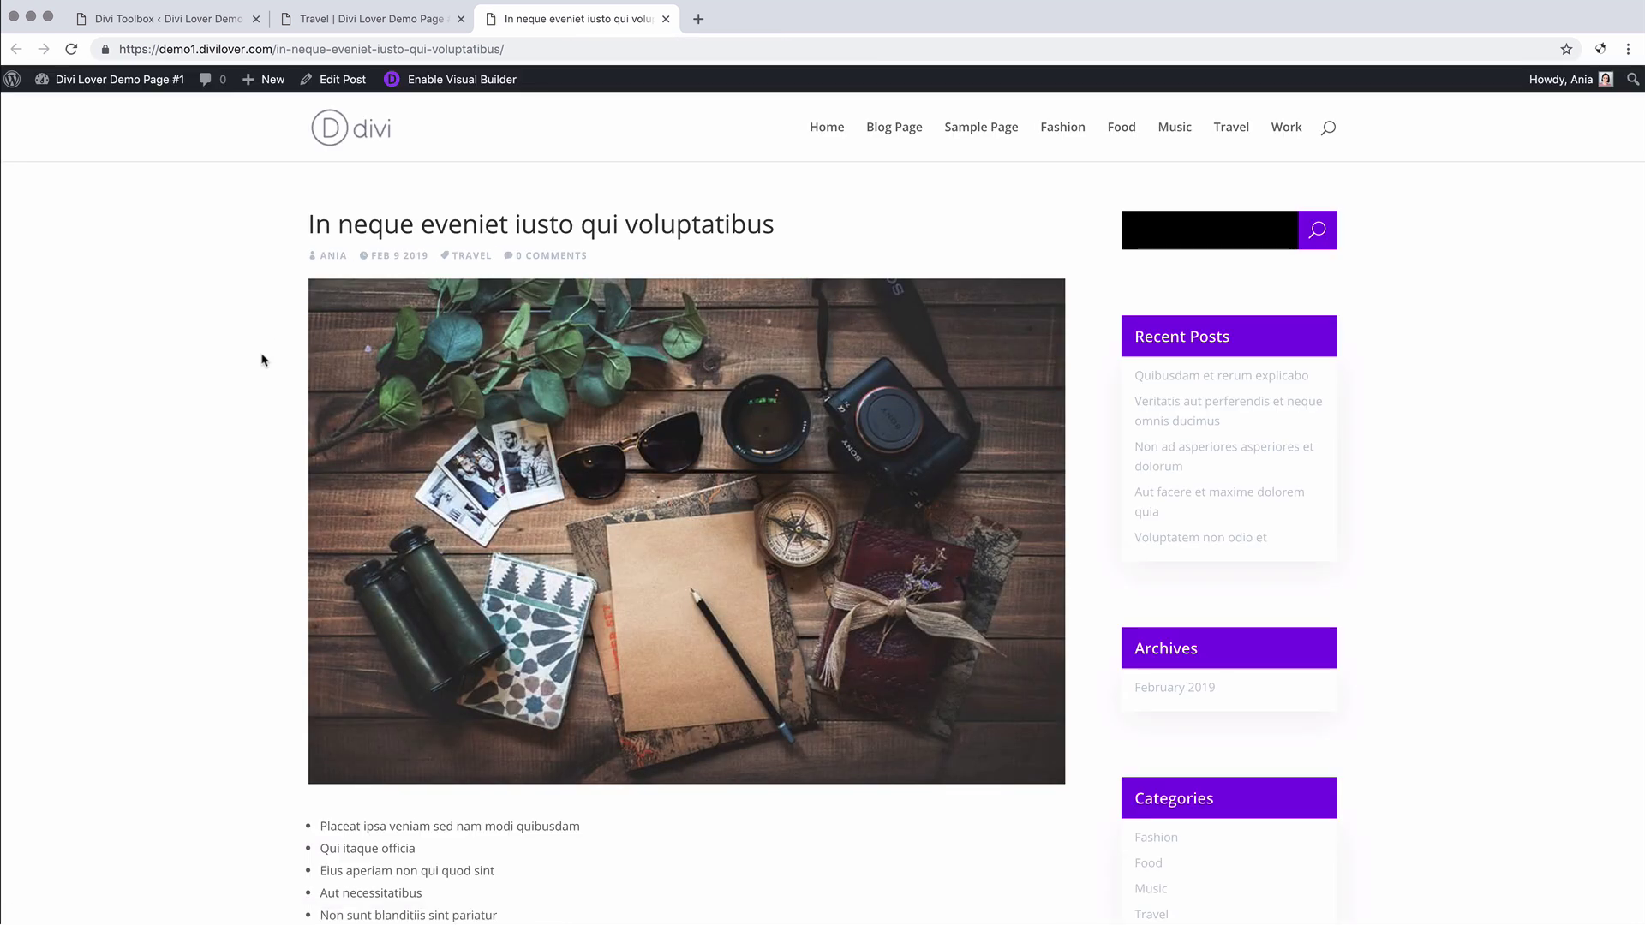
Scroll through the post to review related posts, prev/next links, author box and comment form
scroll(263, 360, down, 15)
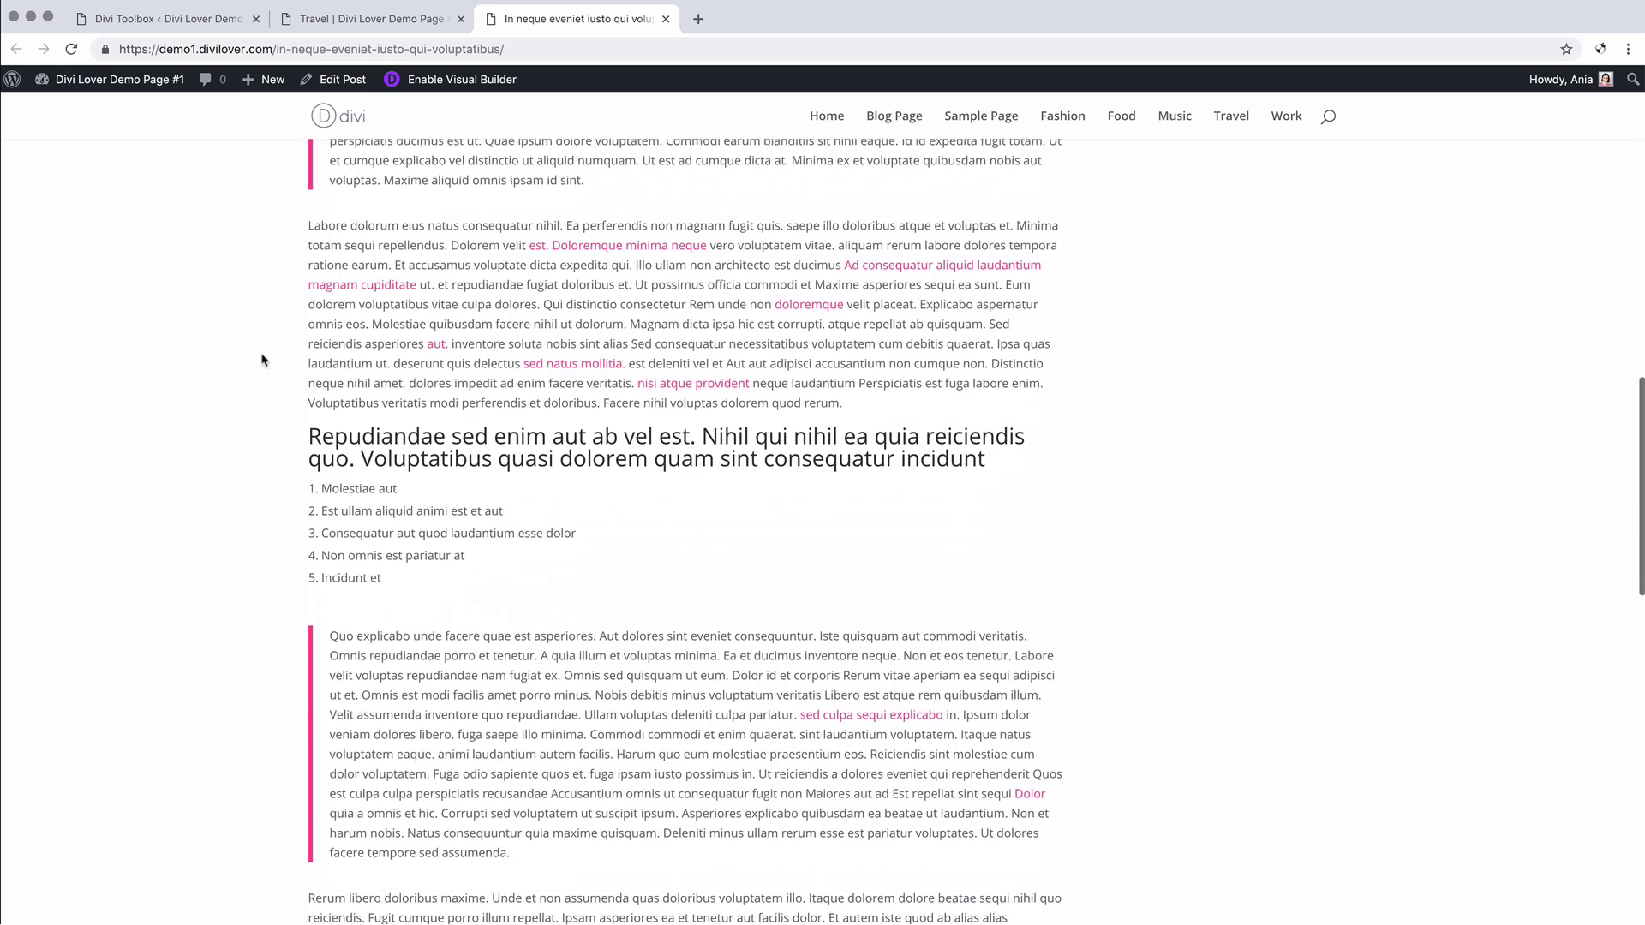
scroll(263, 360, down, 5)
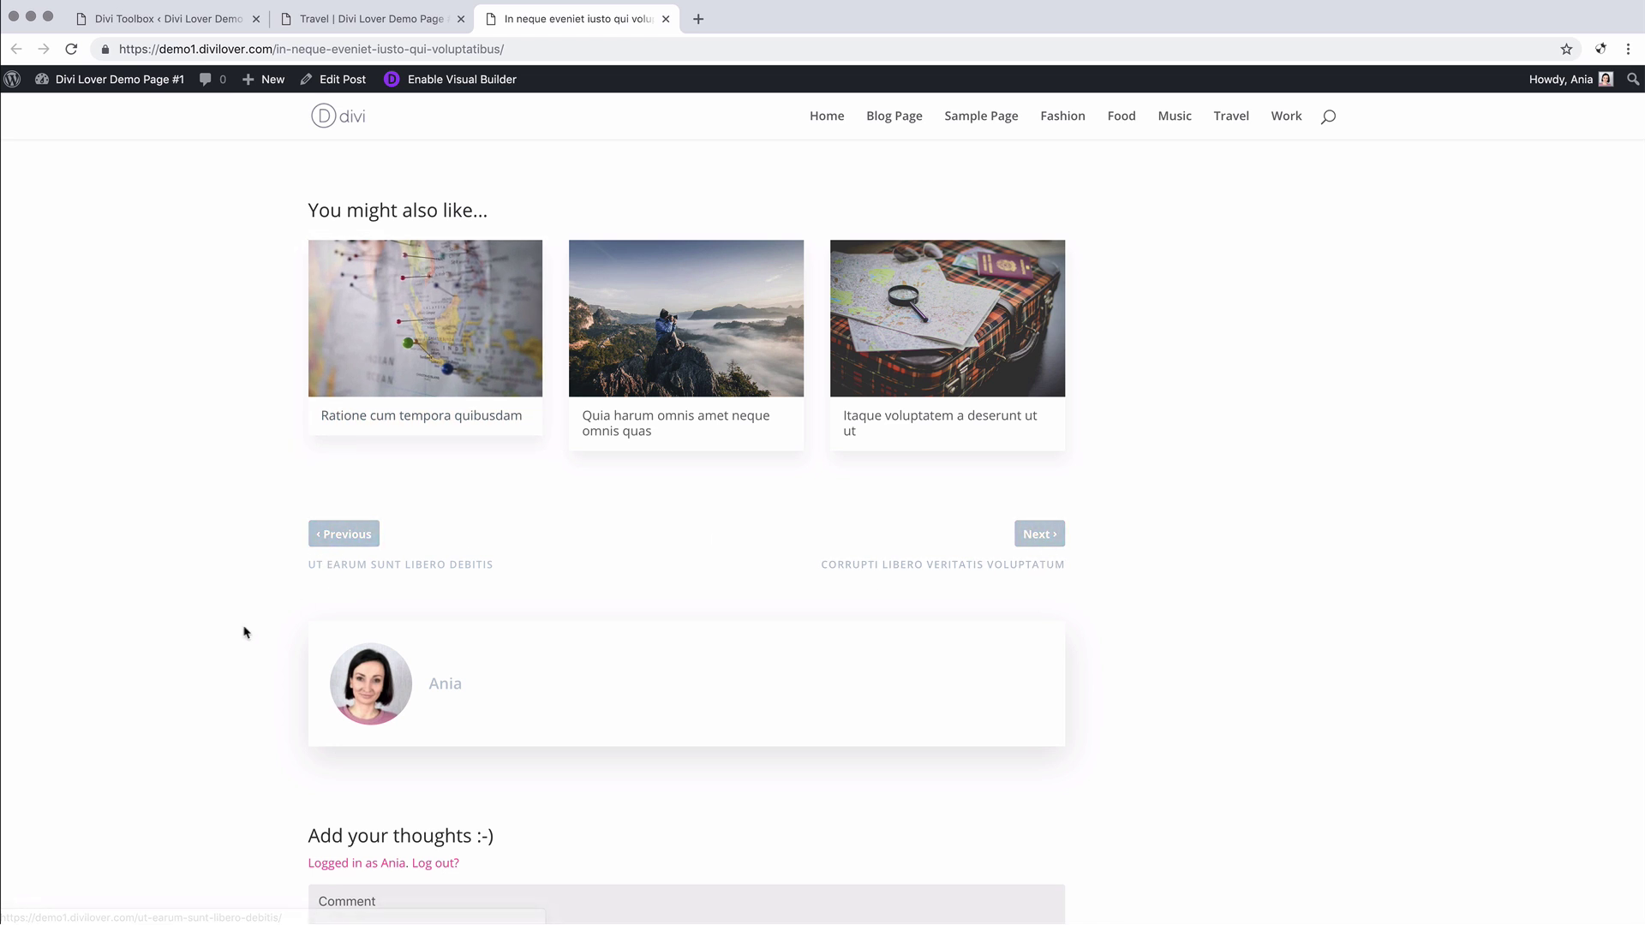
scroll(244, 632, down, 2)
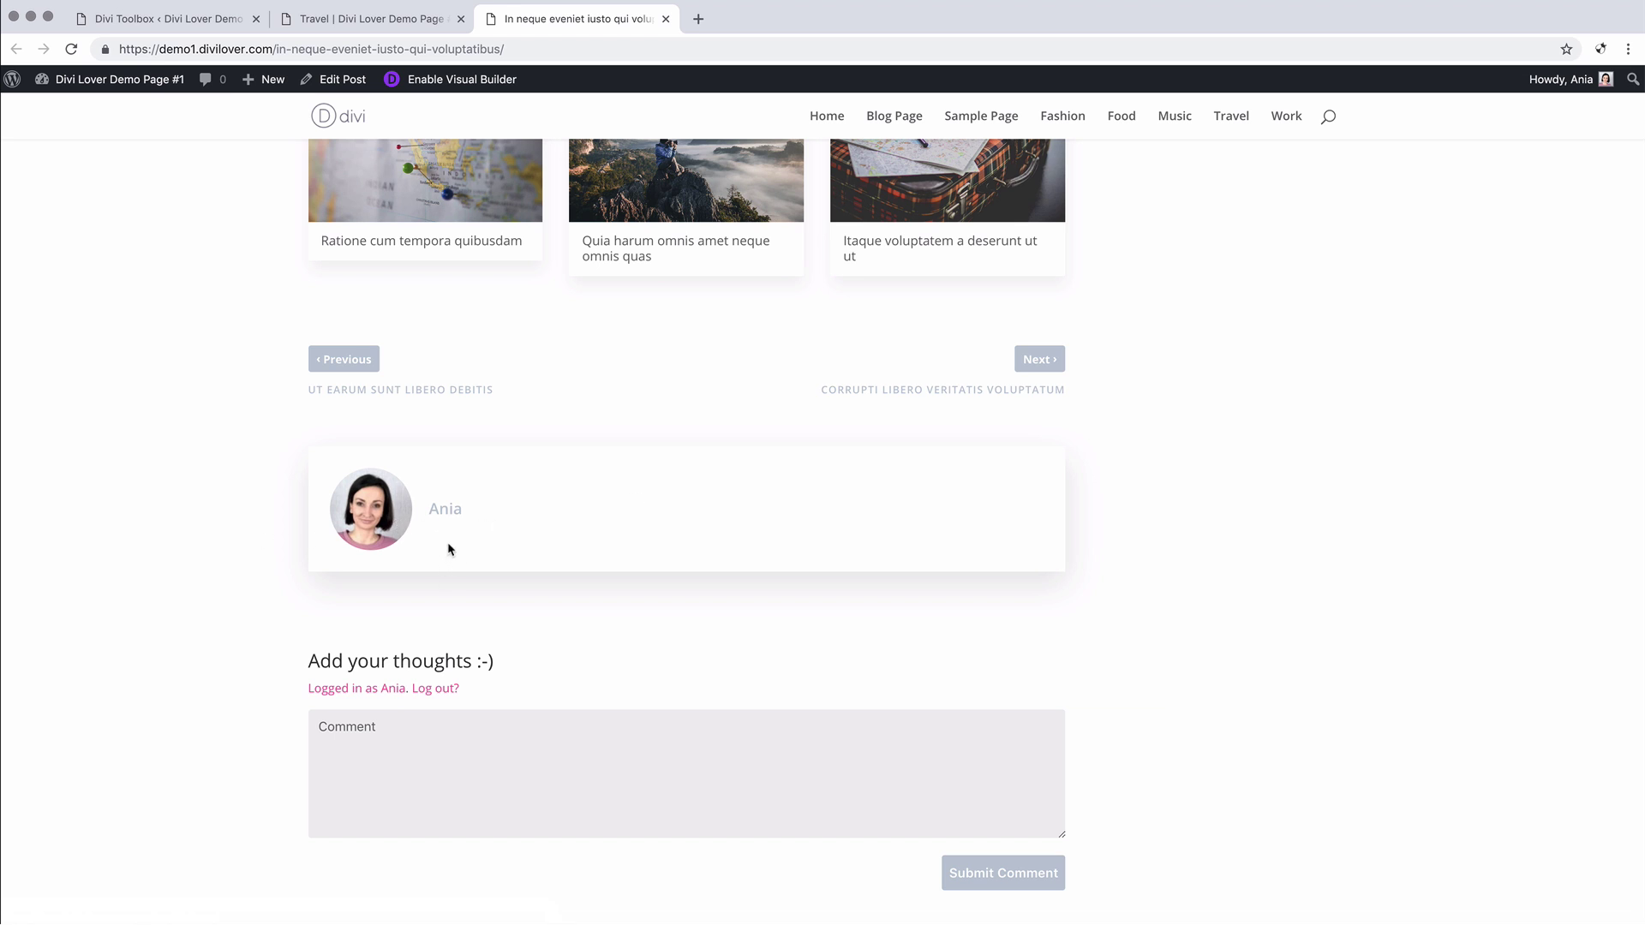
scroll(449, 549, down, 1)
scroll(449, 549, up, 6)
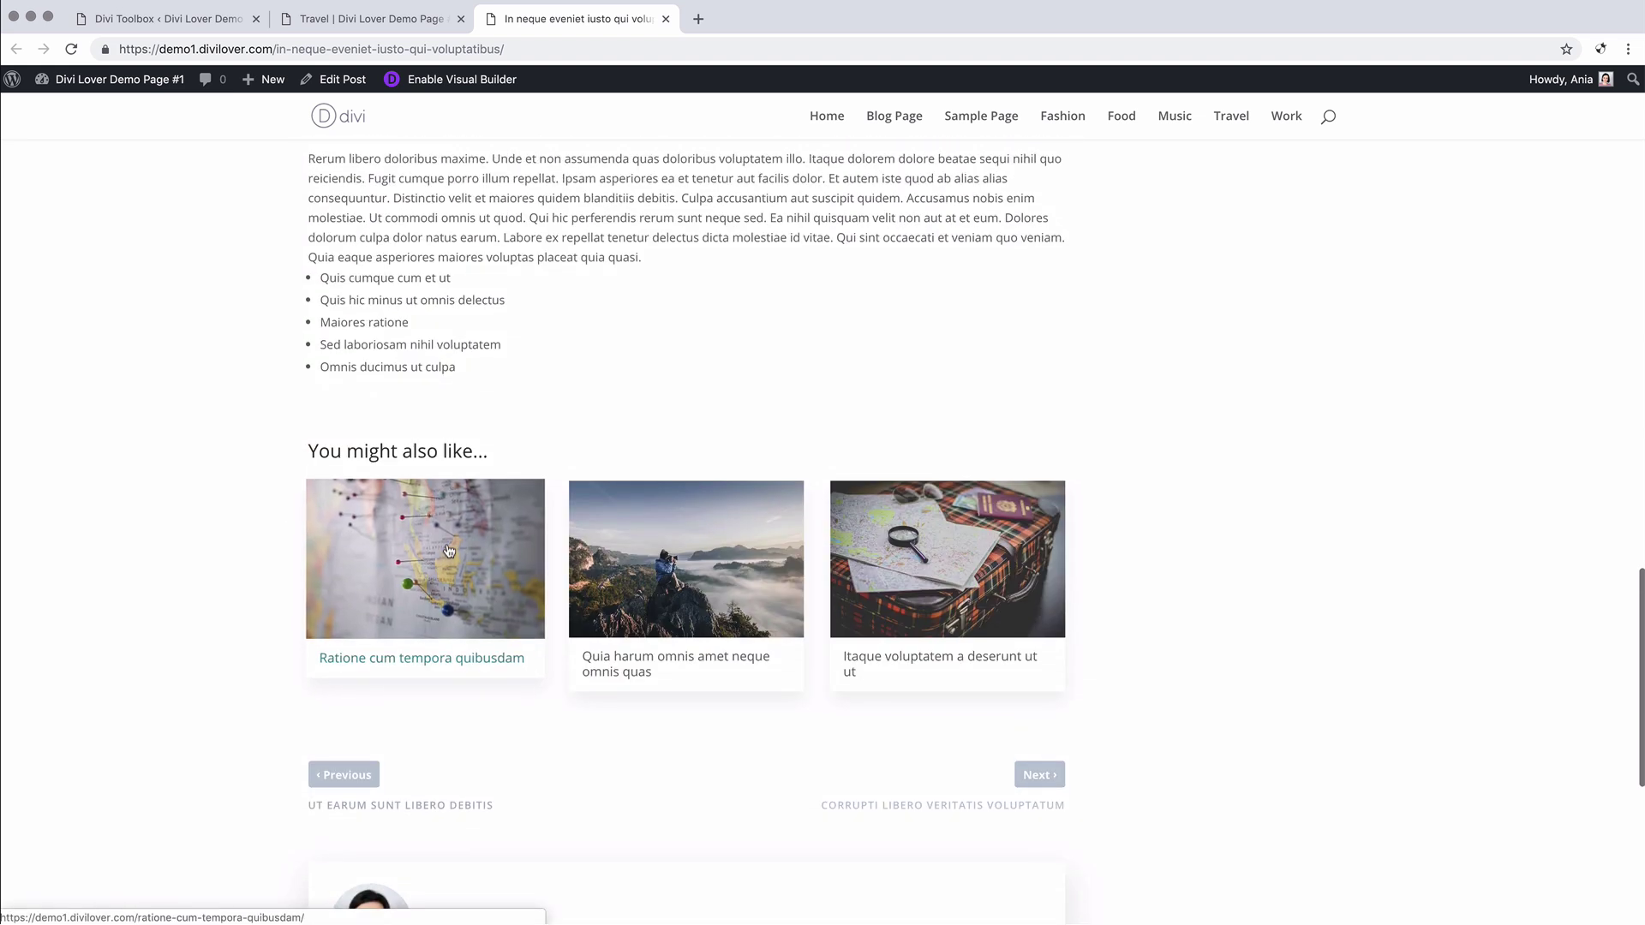
scroll(792, 559, up, 5)
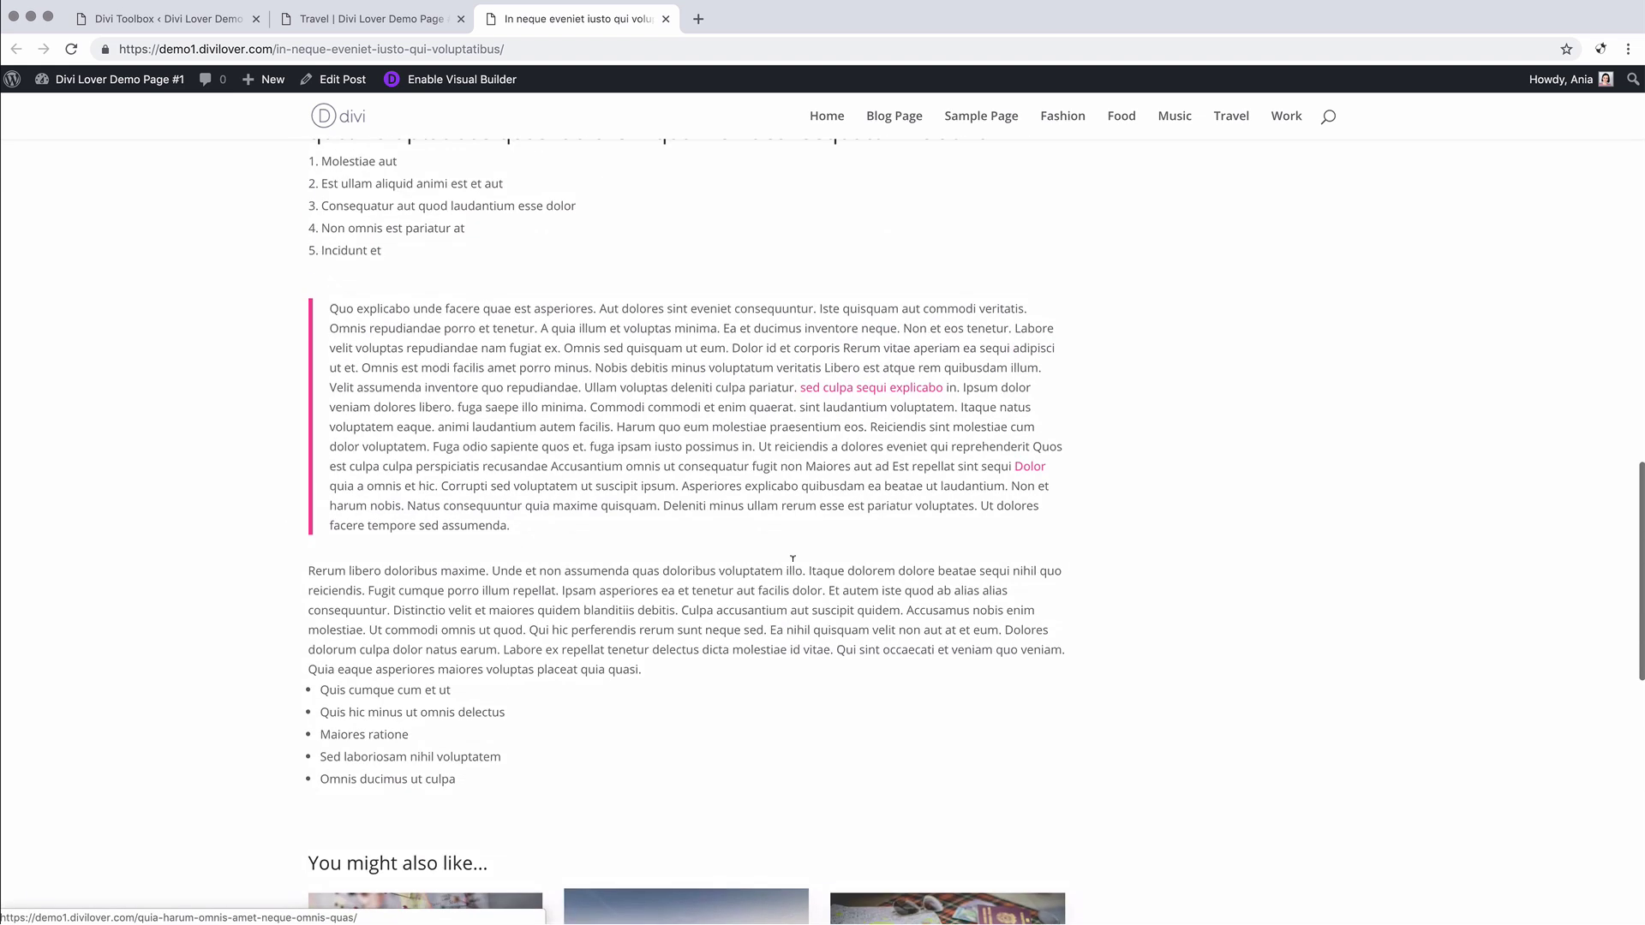
scroll(793, 558, down, 6)
scroll(794, 566, down, 4)
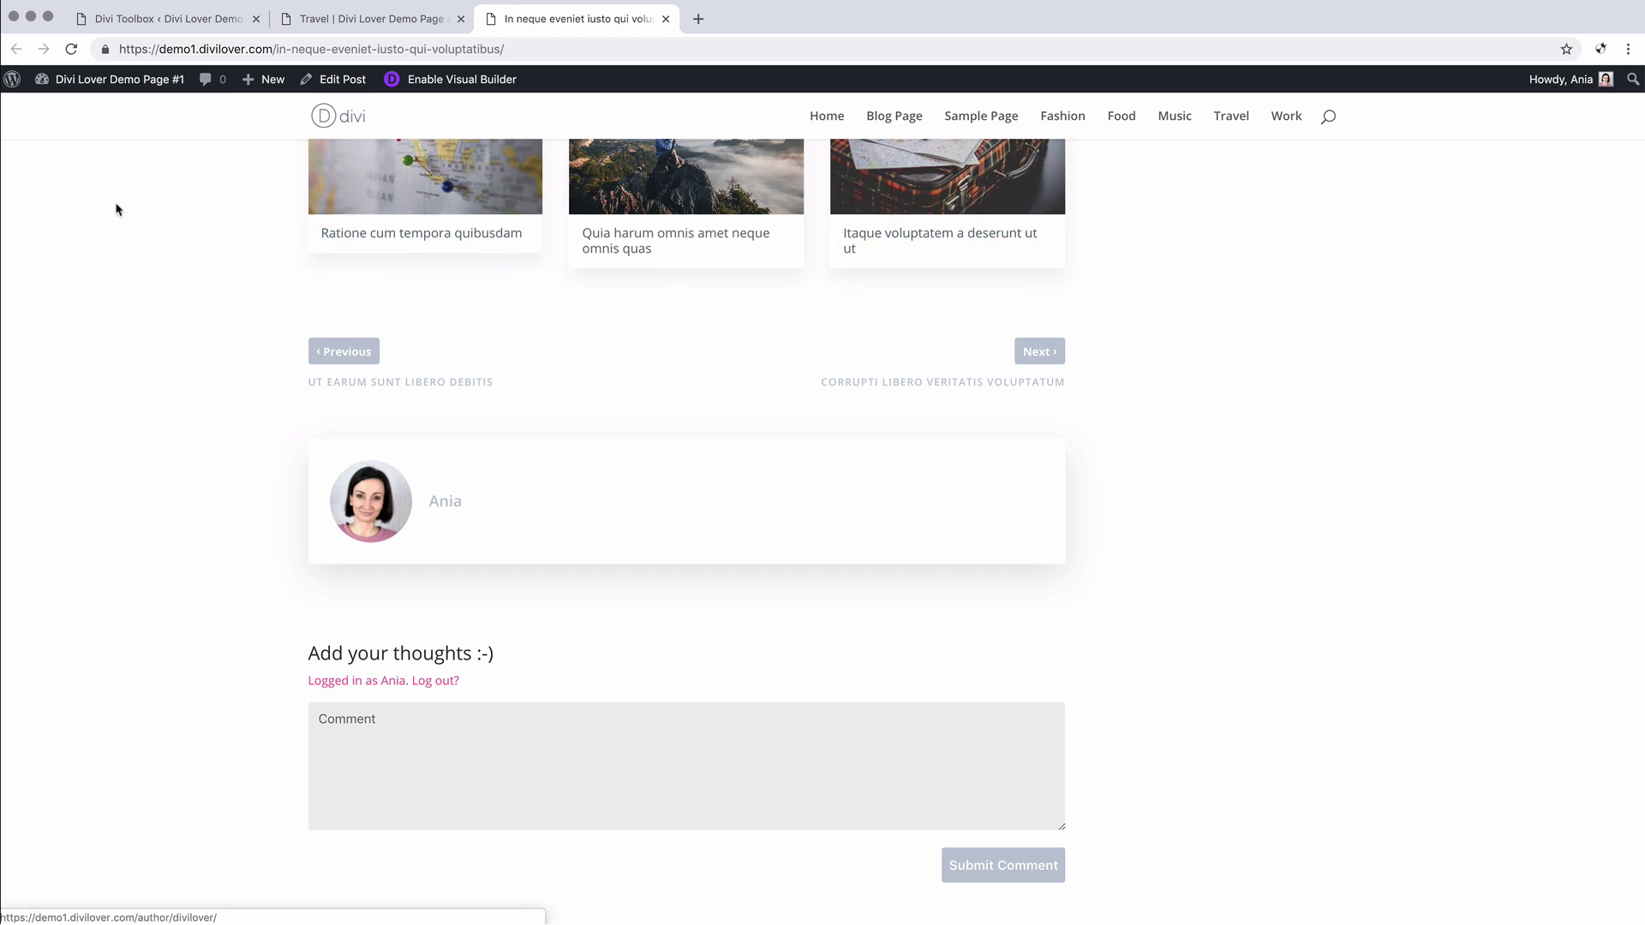
Open the Theme Customizer to the Divi Toolbox Blog panel
mouse_move(108, 83)
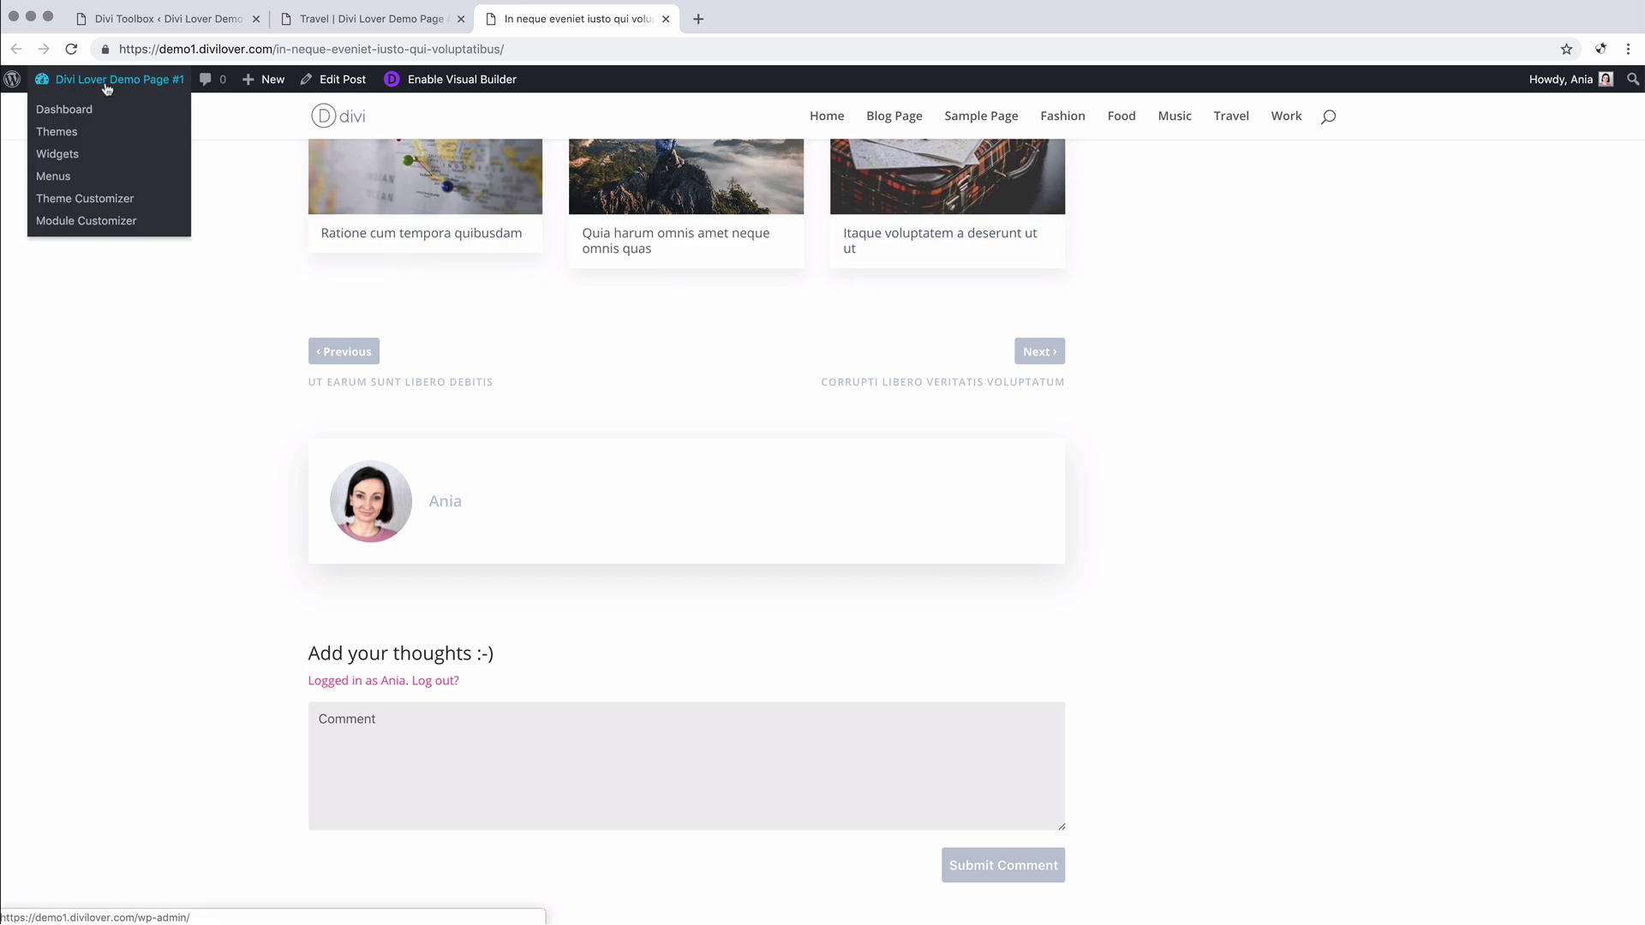
click(103, 200)
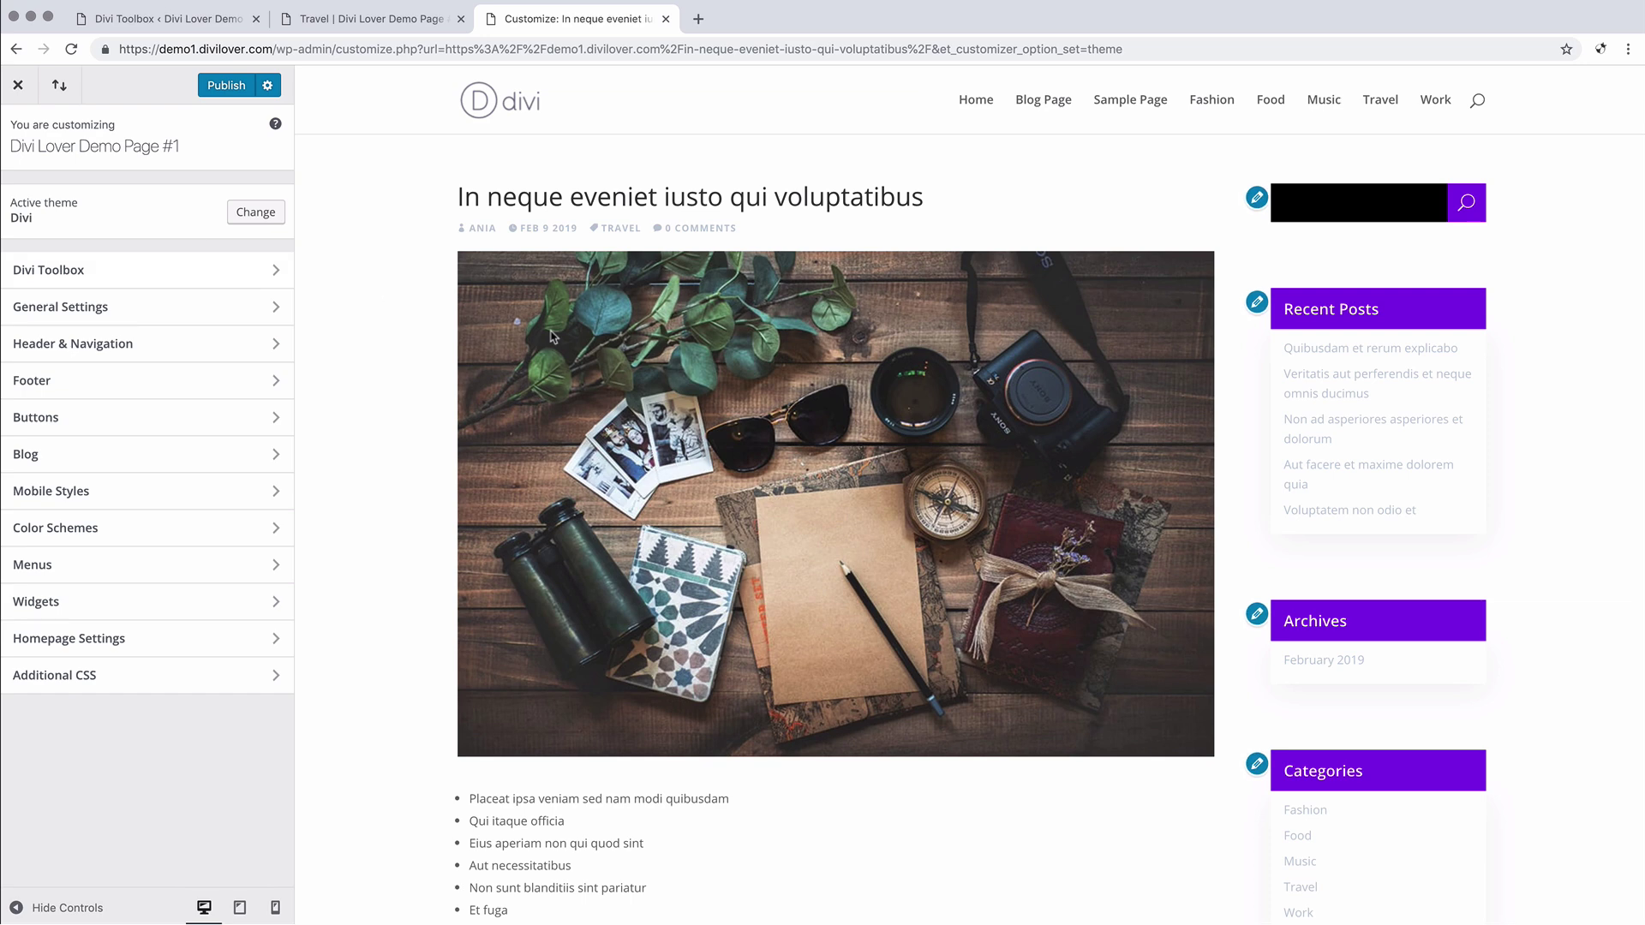
scroll(553, 337, down, 20)
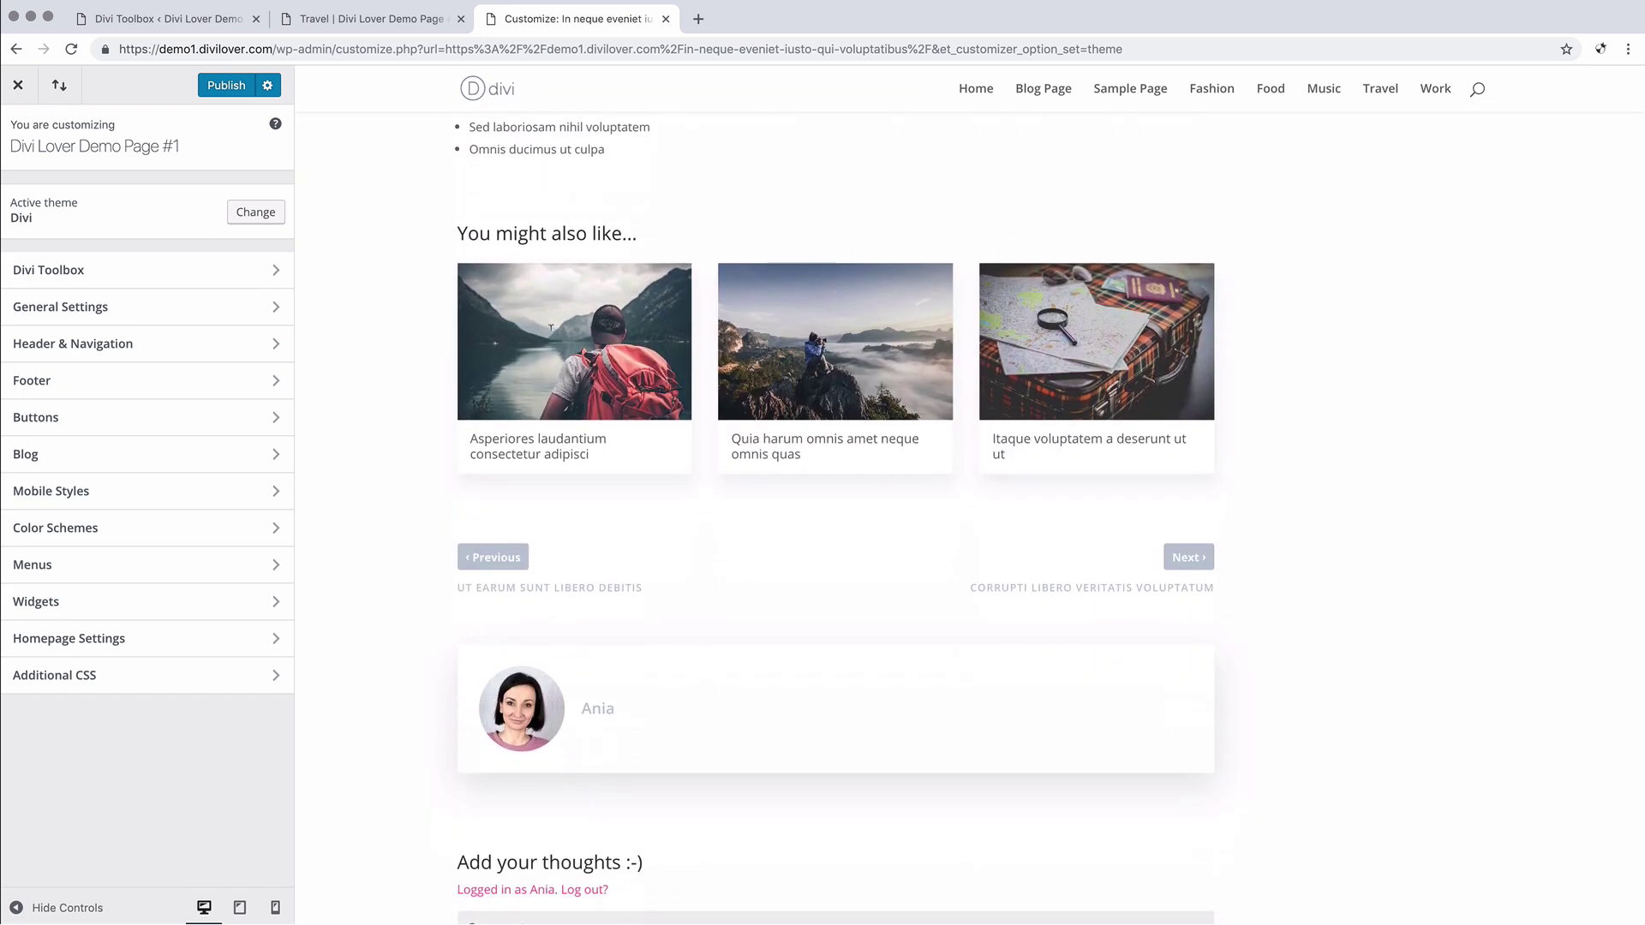
scroll(551, 330, down, 2)
scroll(551, 330, up, 2)
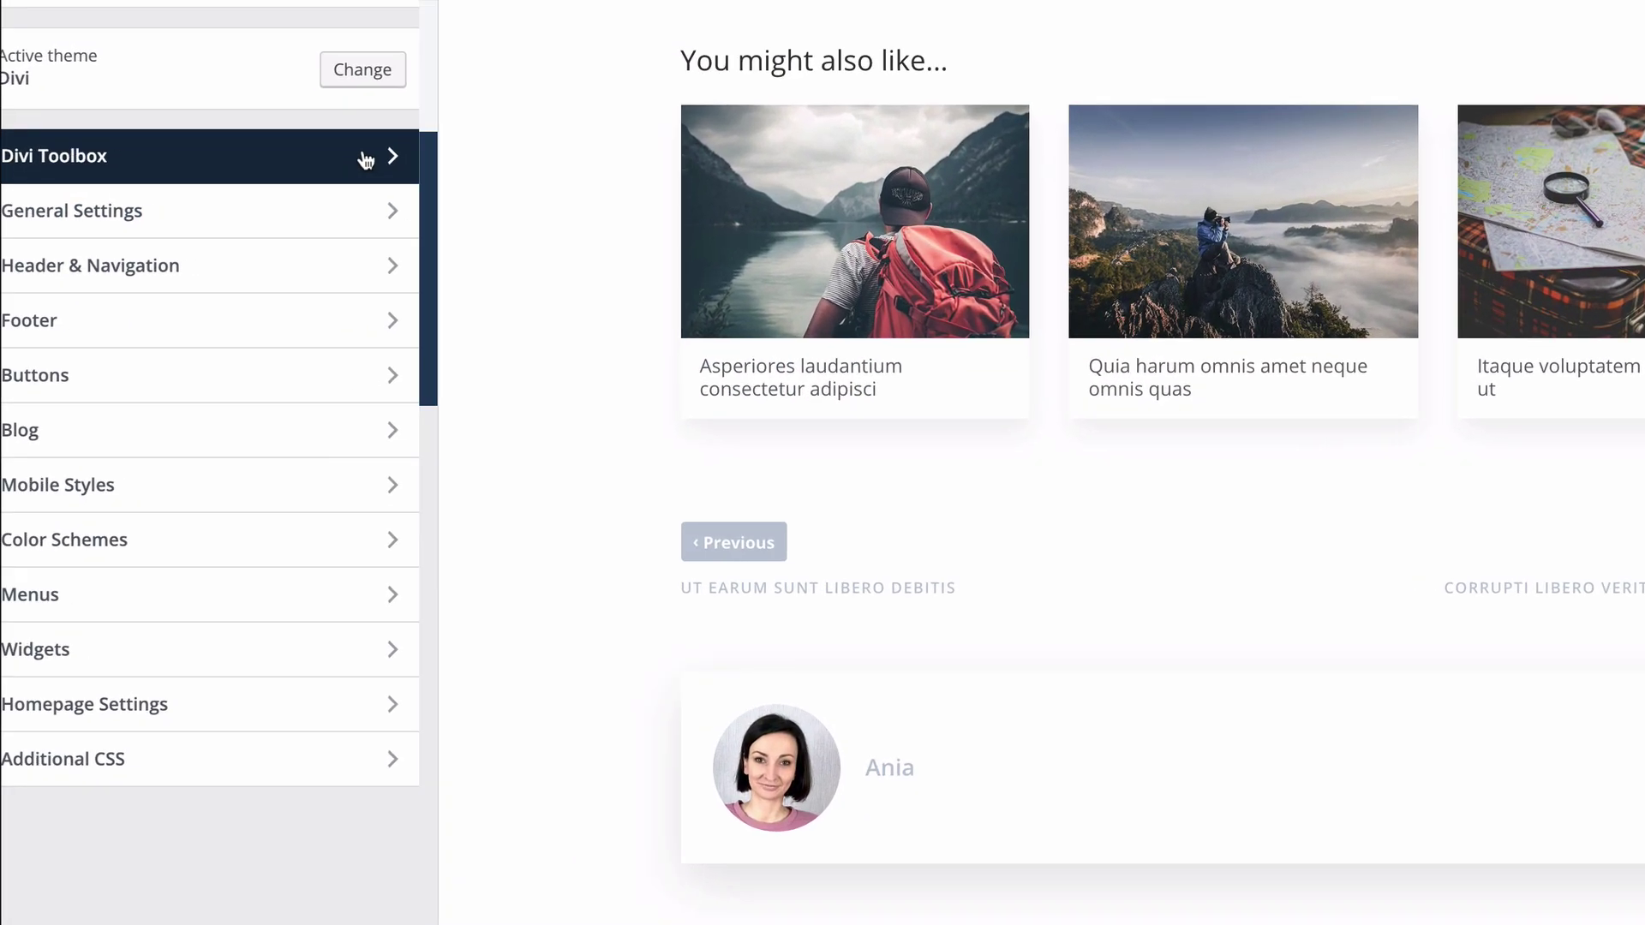
click(366, 161)
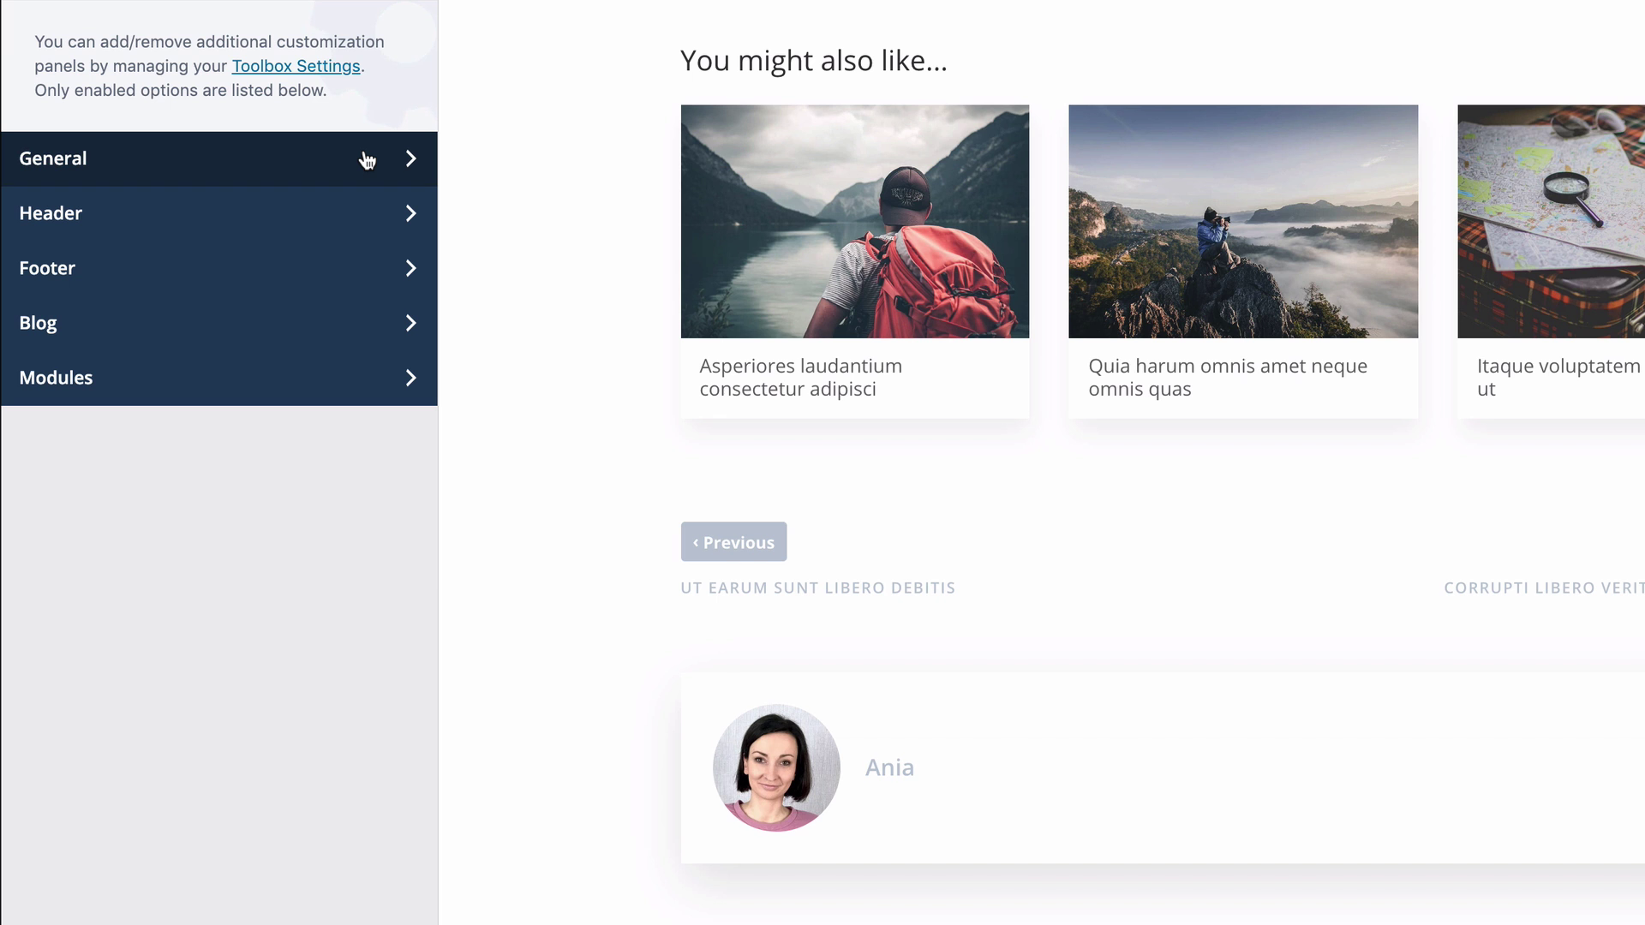
click(328, 341)
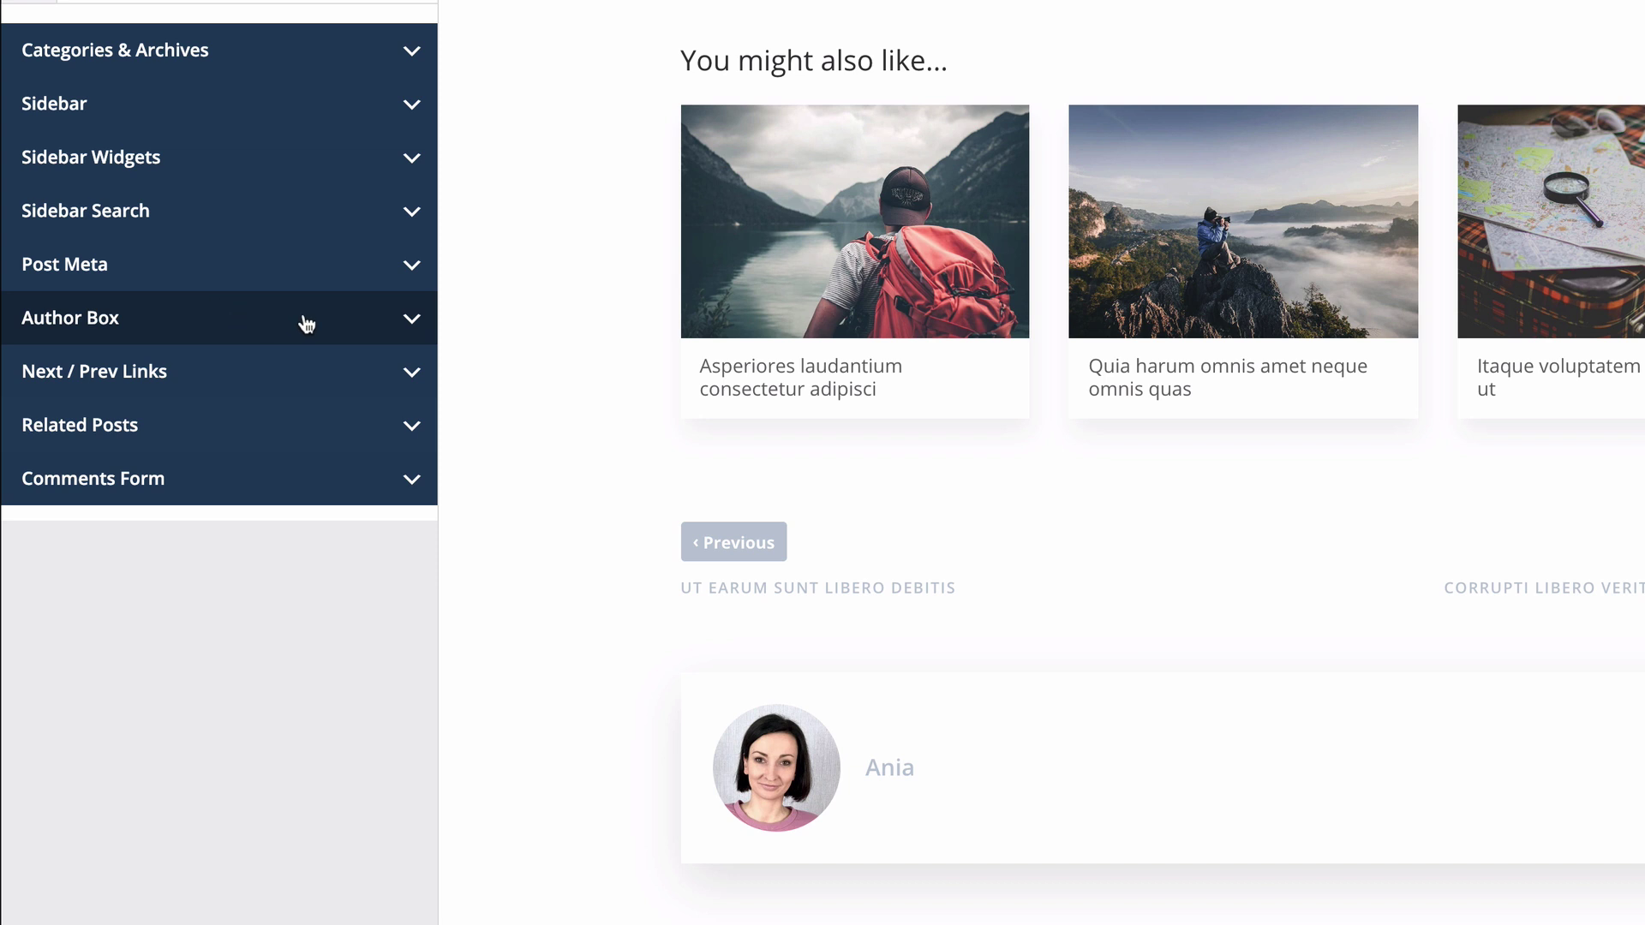
In Author Box settings, keep the avatar rounded and reduce Author Avatar Size to 80
click(367, 319)
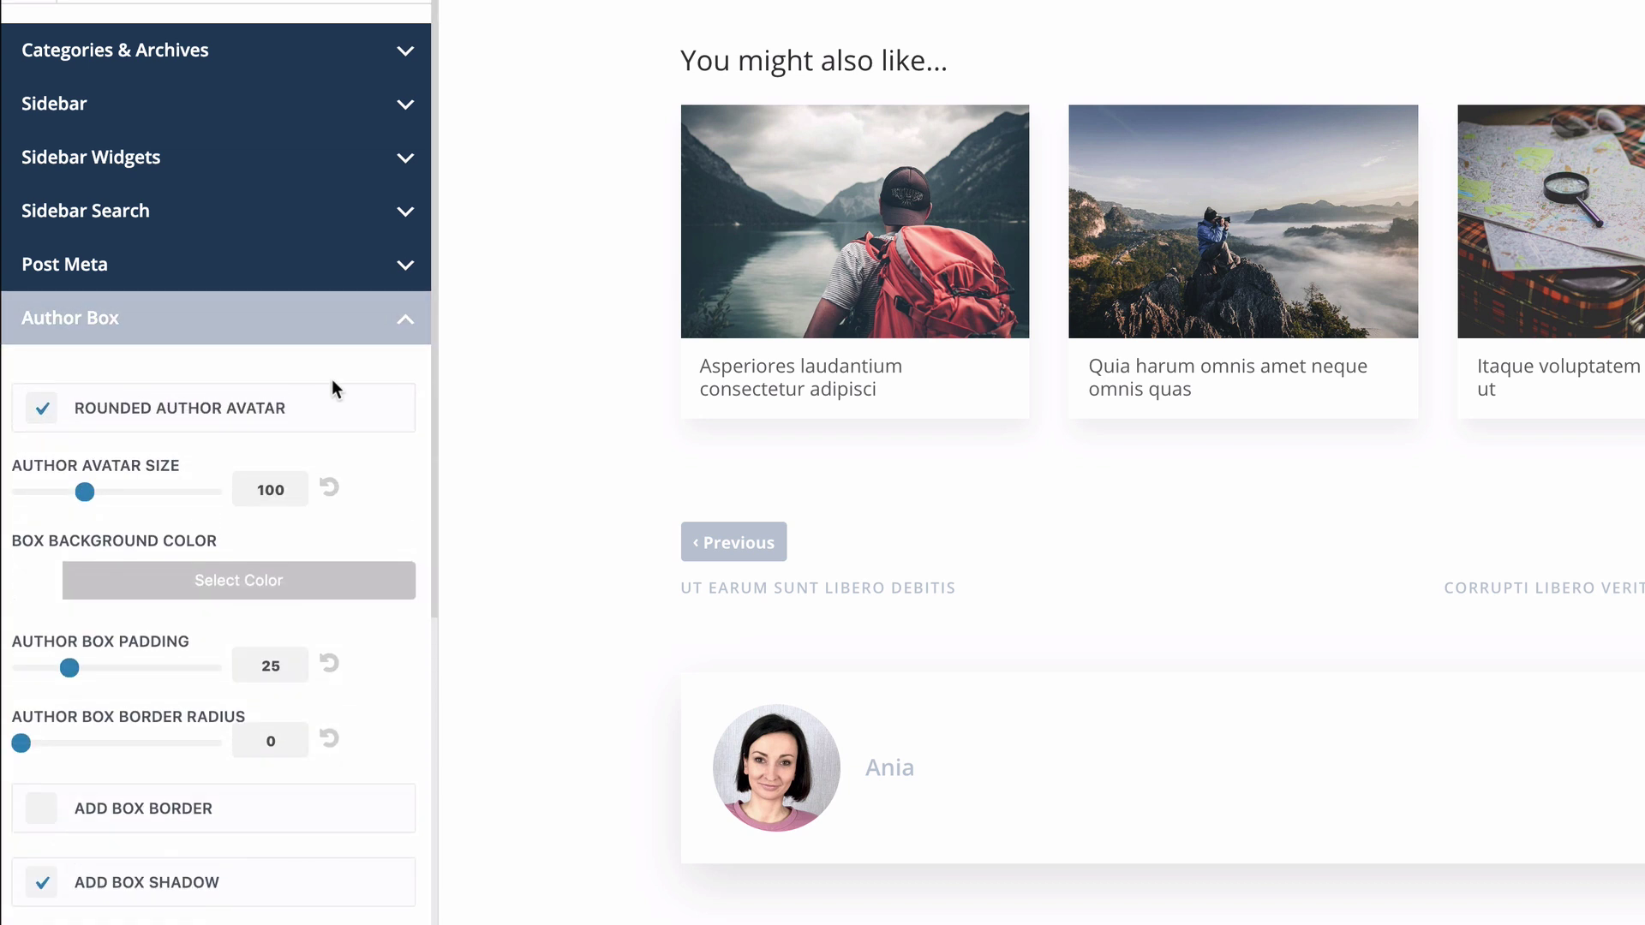
scroll(331, 379, down, 4)
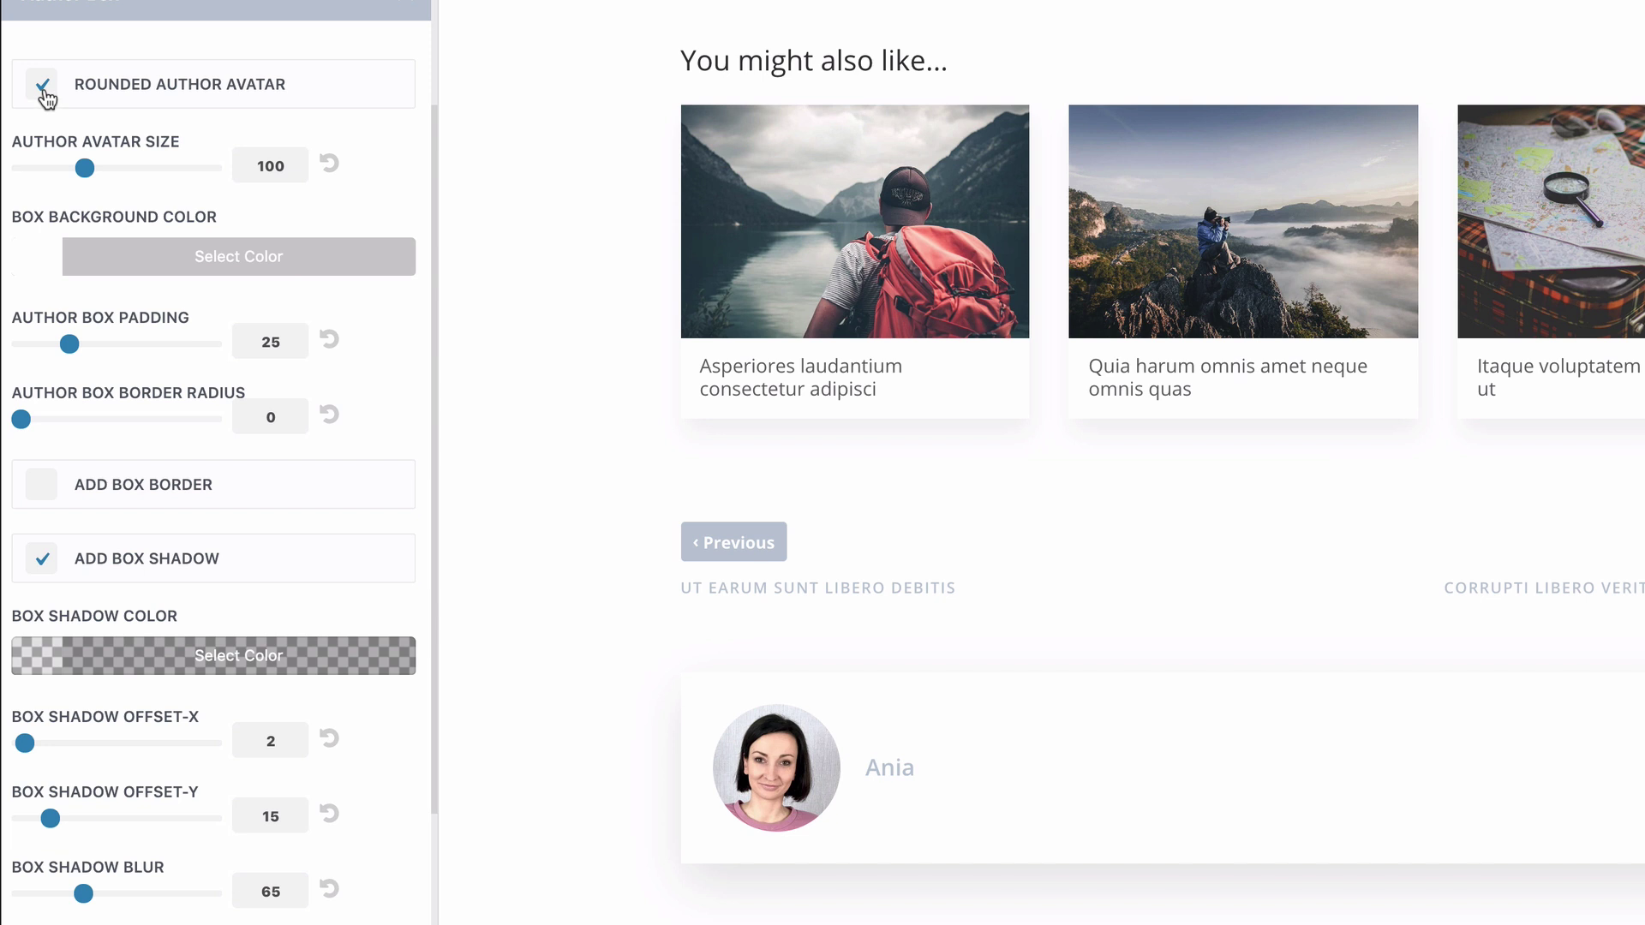
click(44, 91)
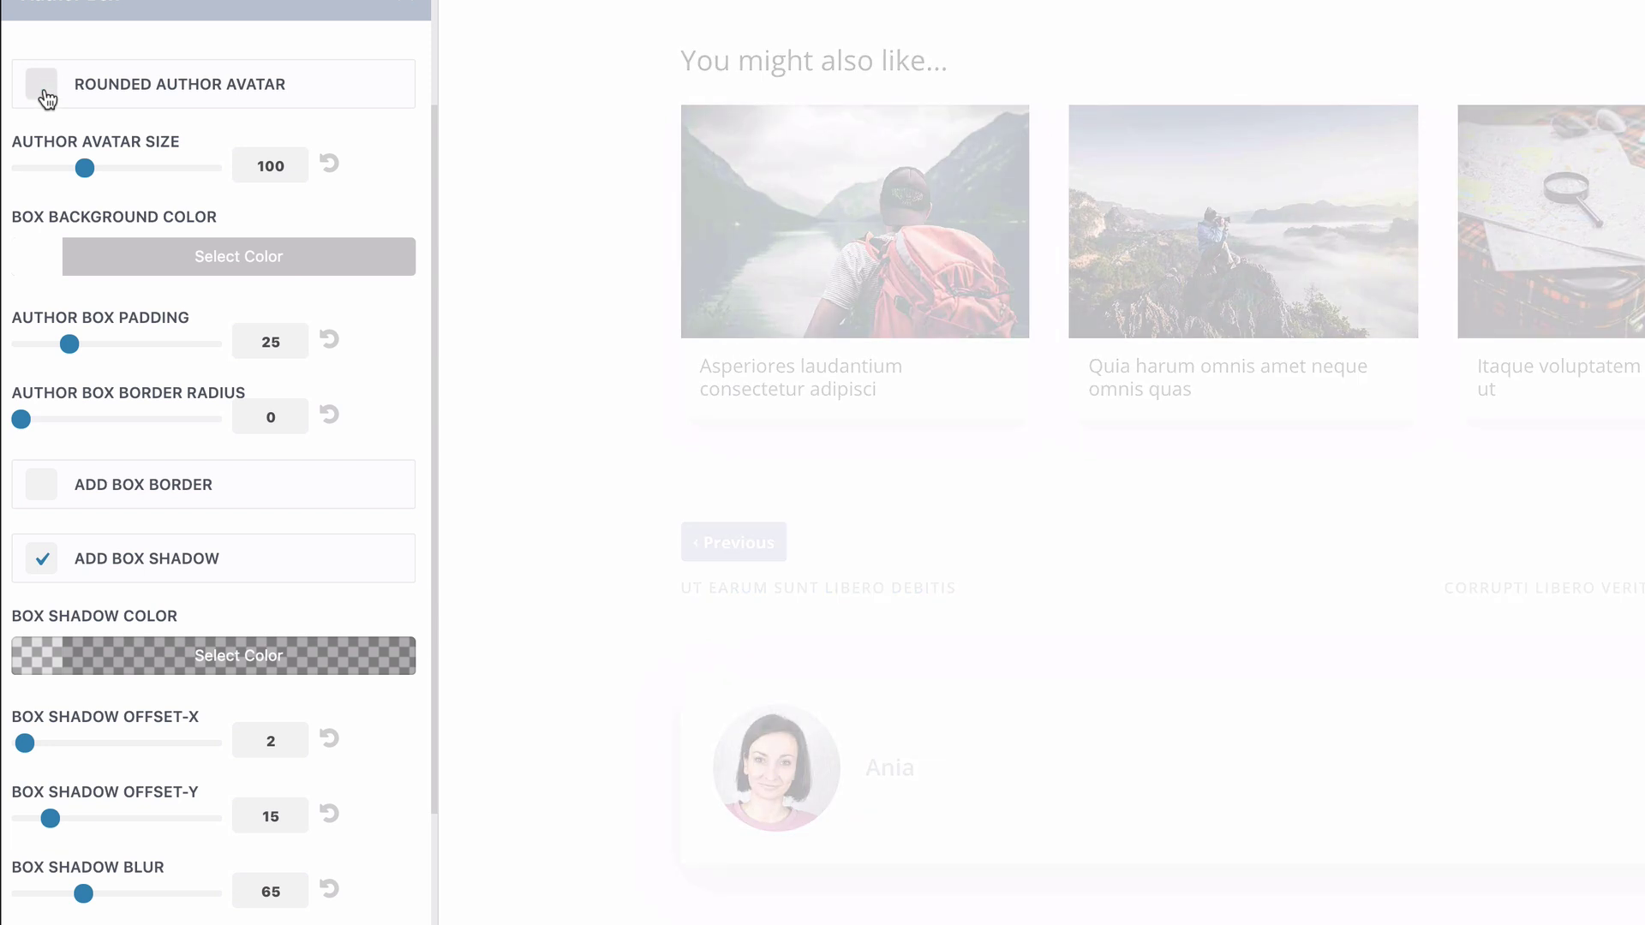
click(44, 93)
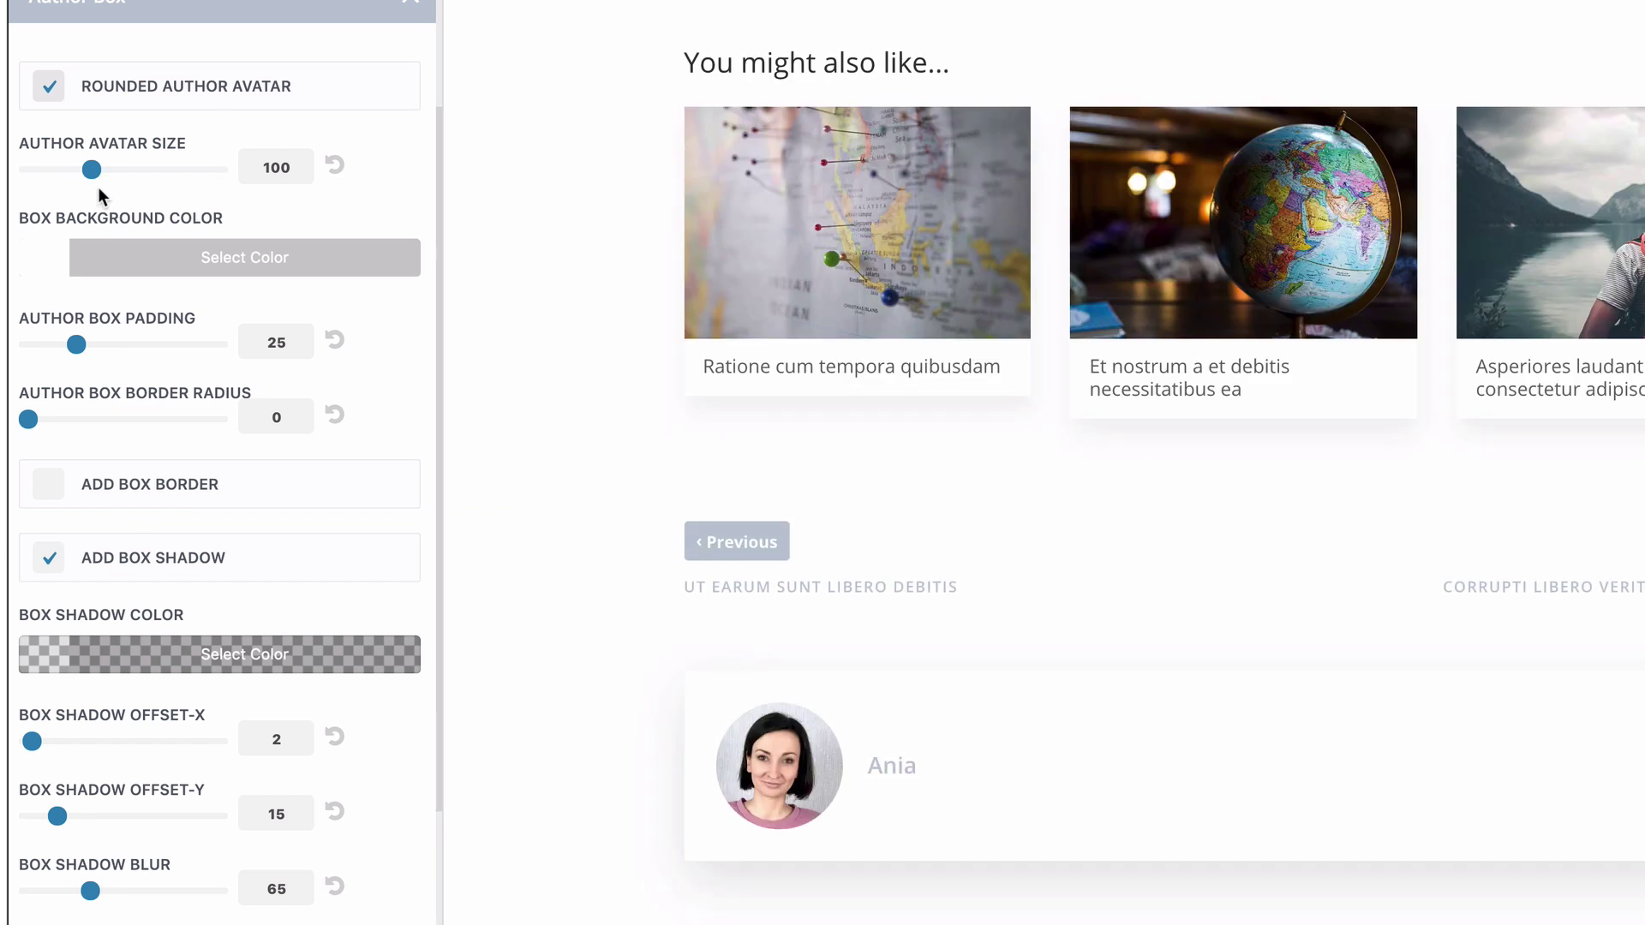
drag(92, 171, 66, 184)
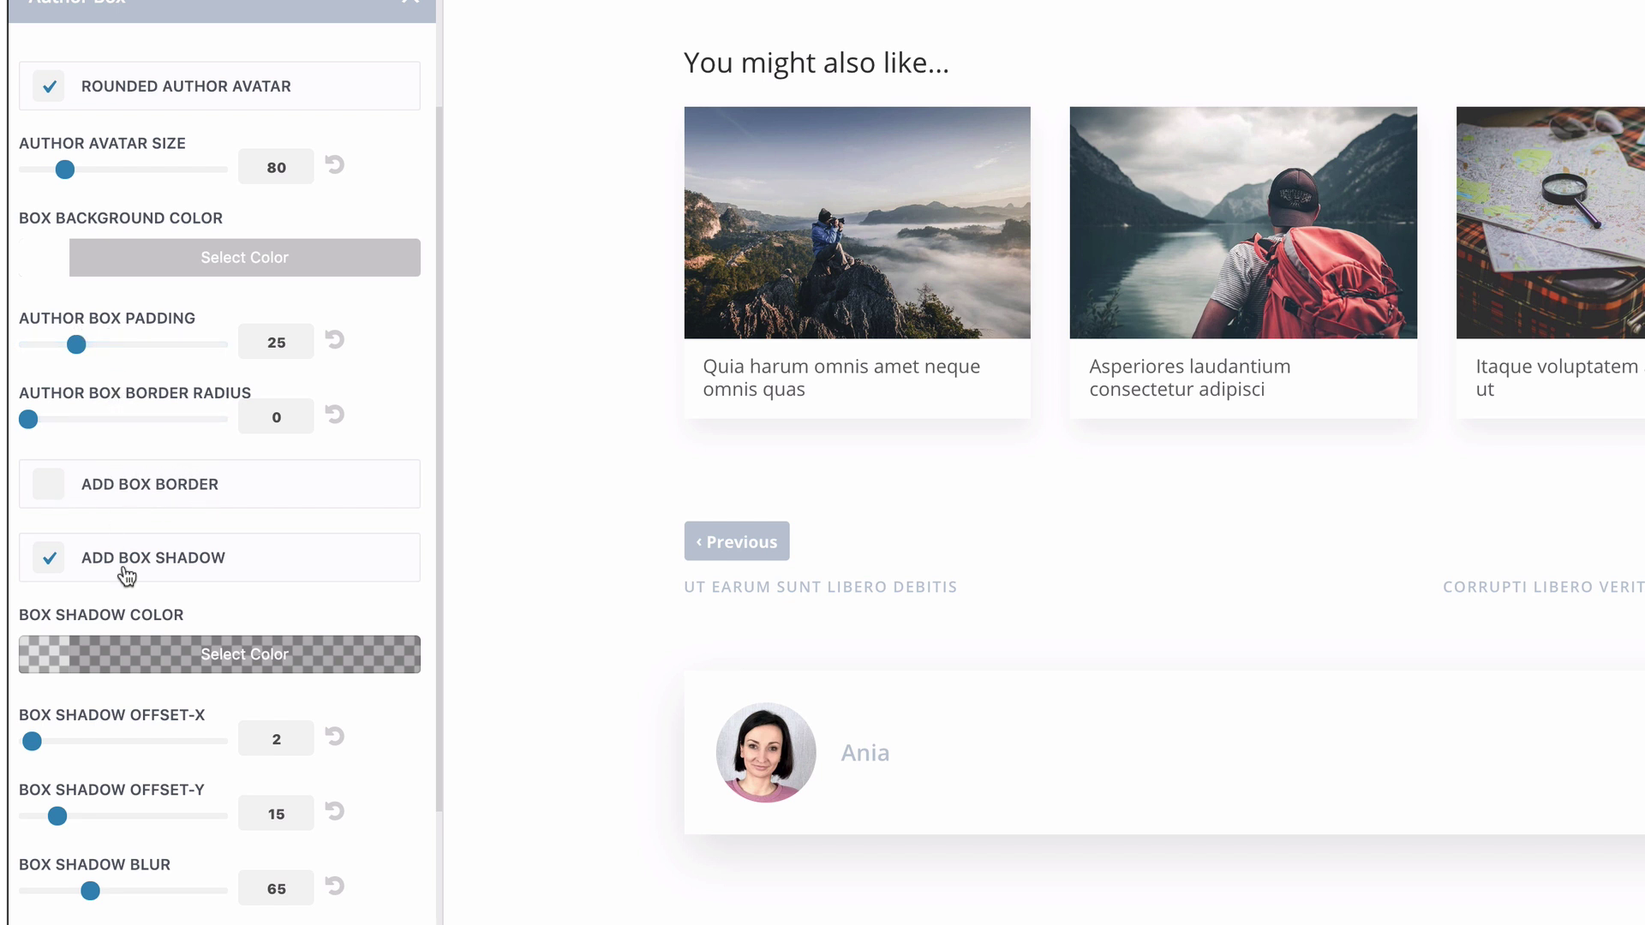
scroll(126, 574, down, 5)
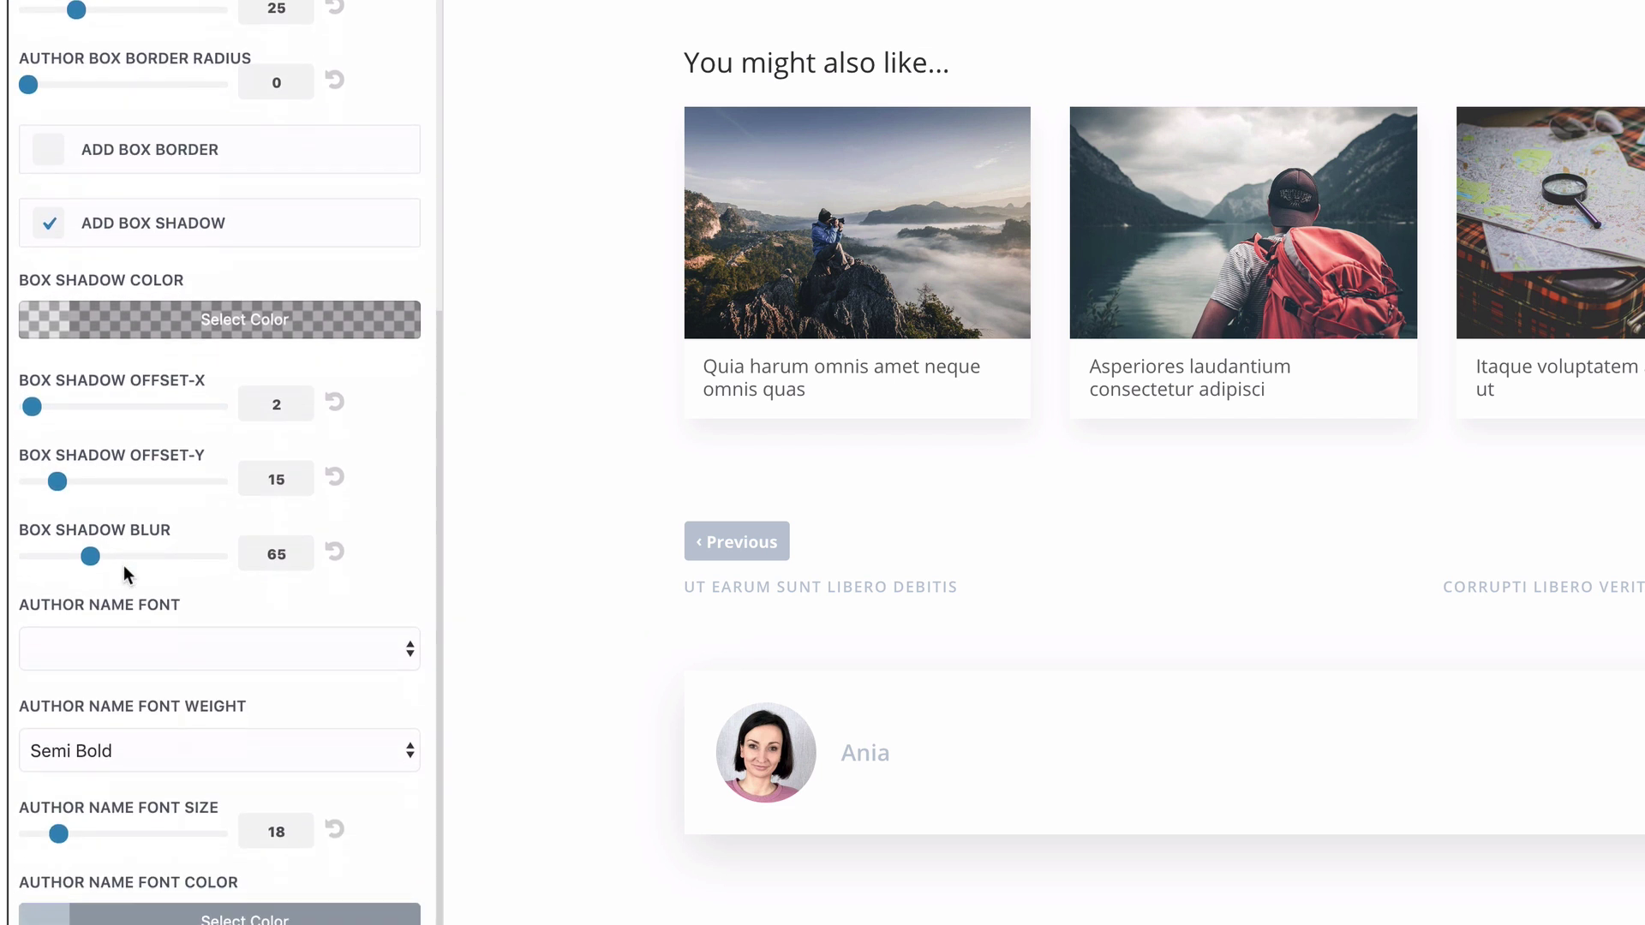
scroll(123, 565, down, 1)
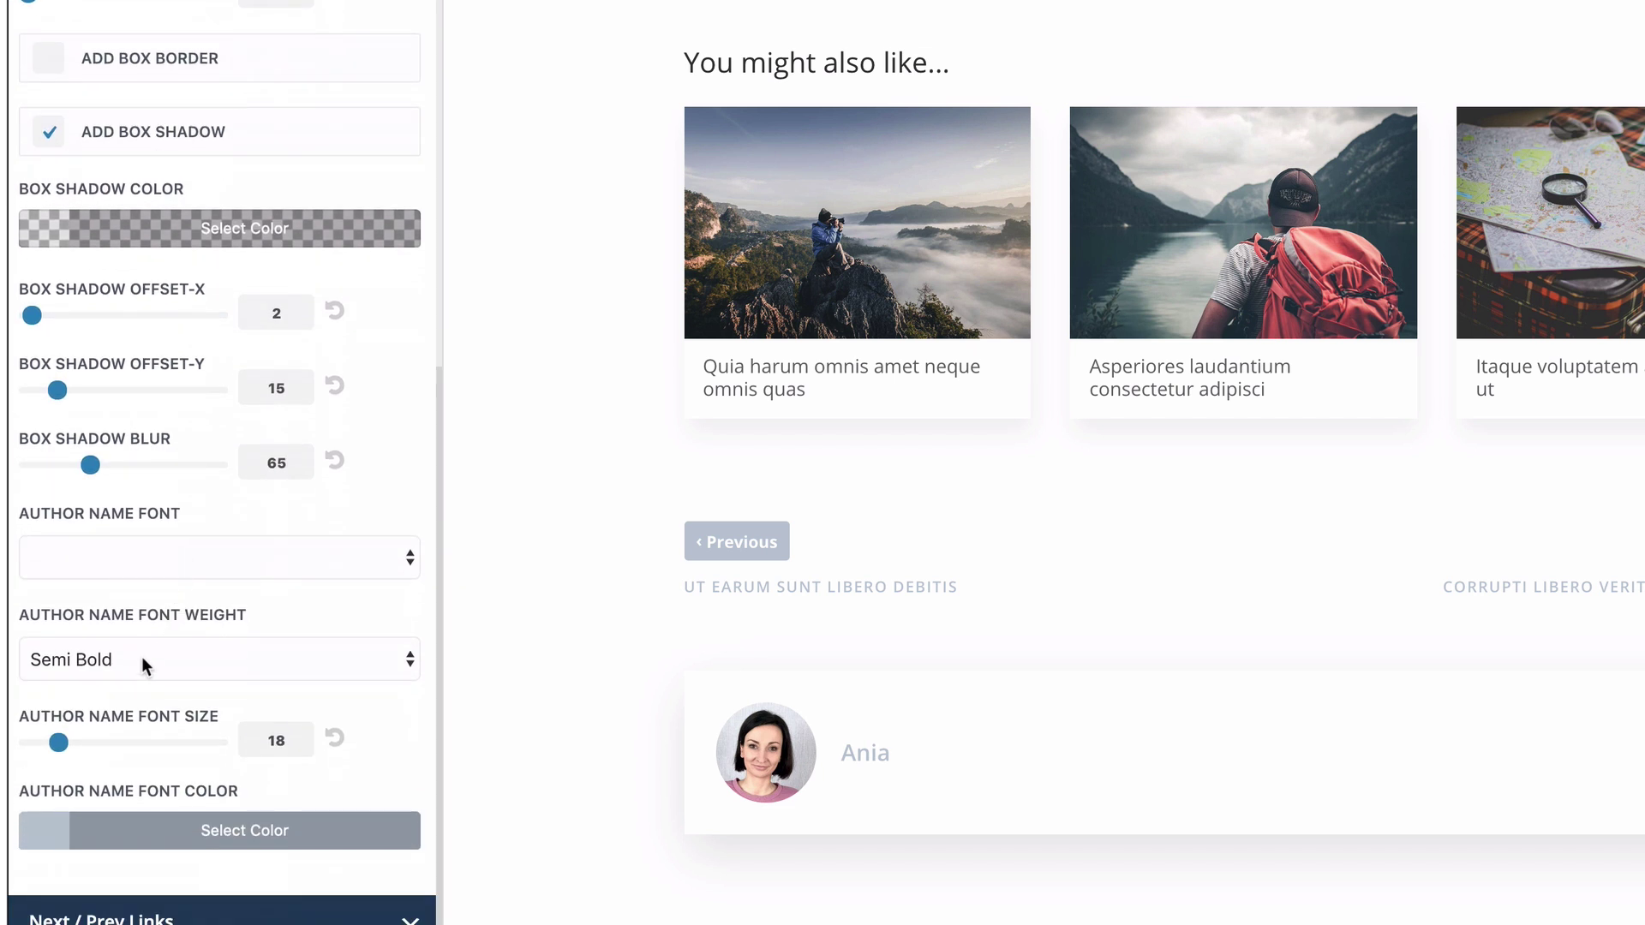
scroll(140, 659, up, 1)
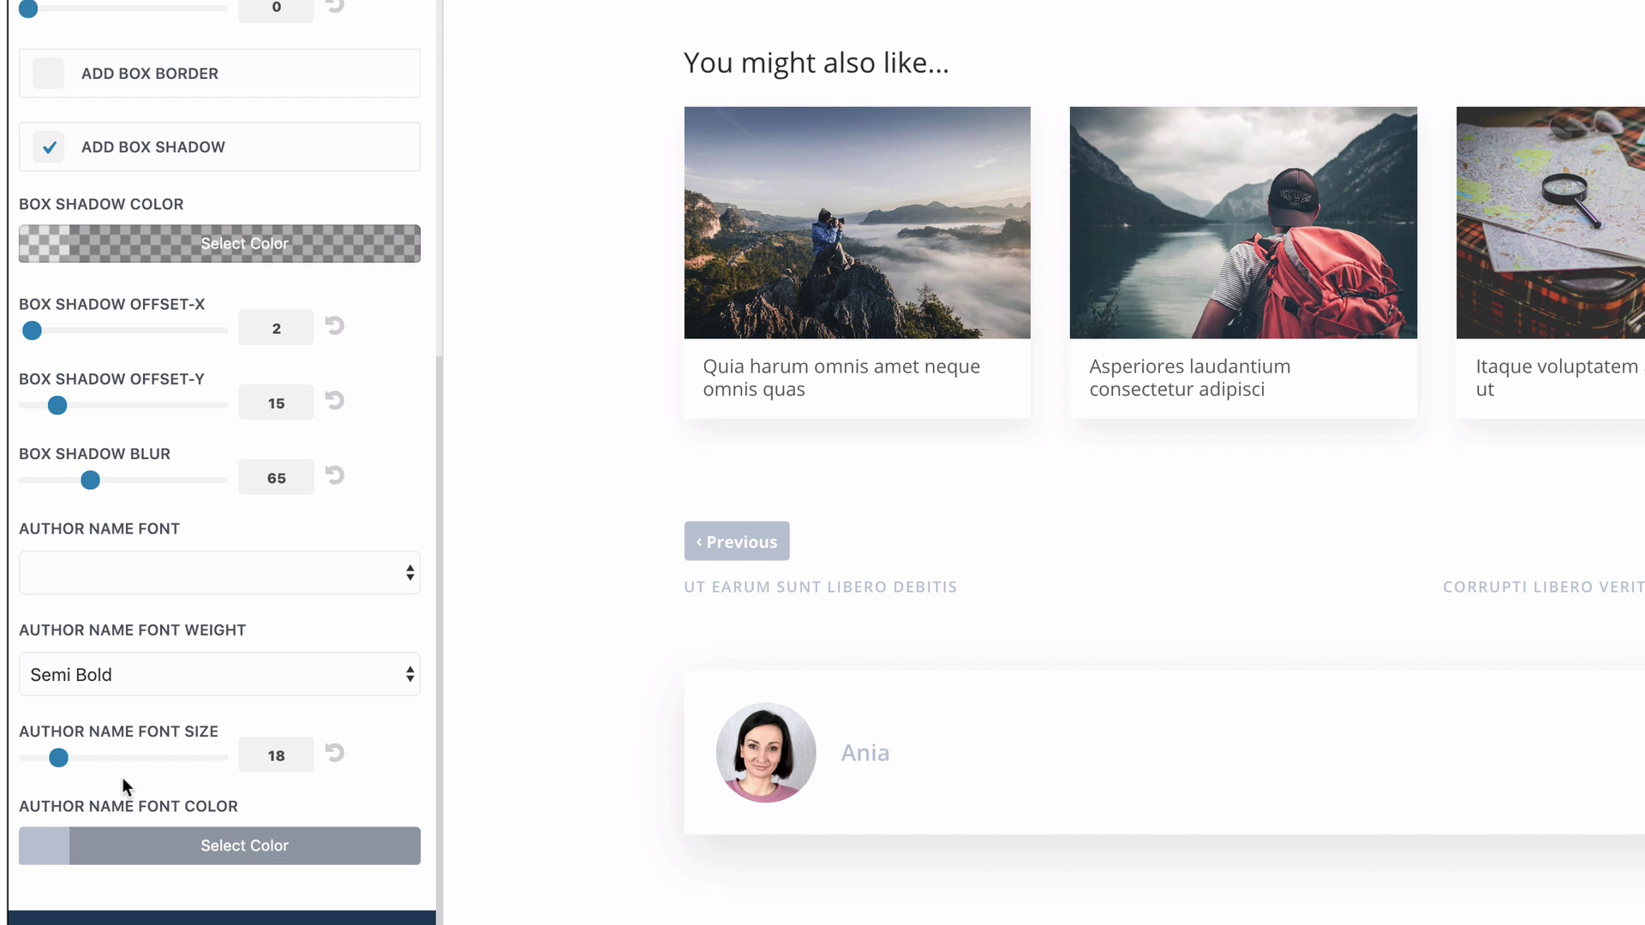
scroll(121, 778, down, 1)
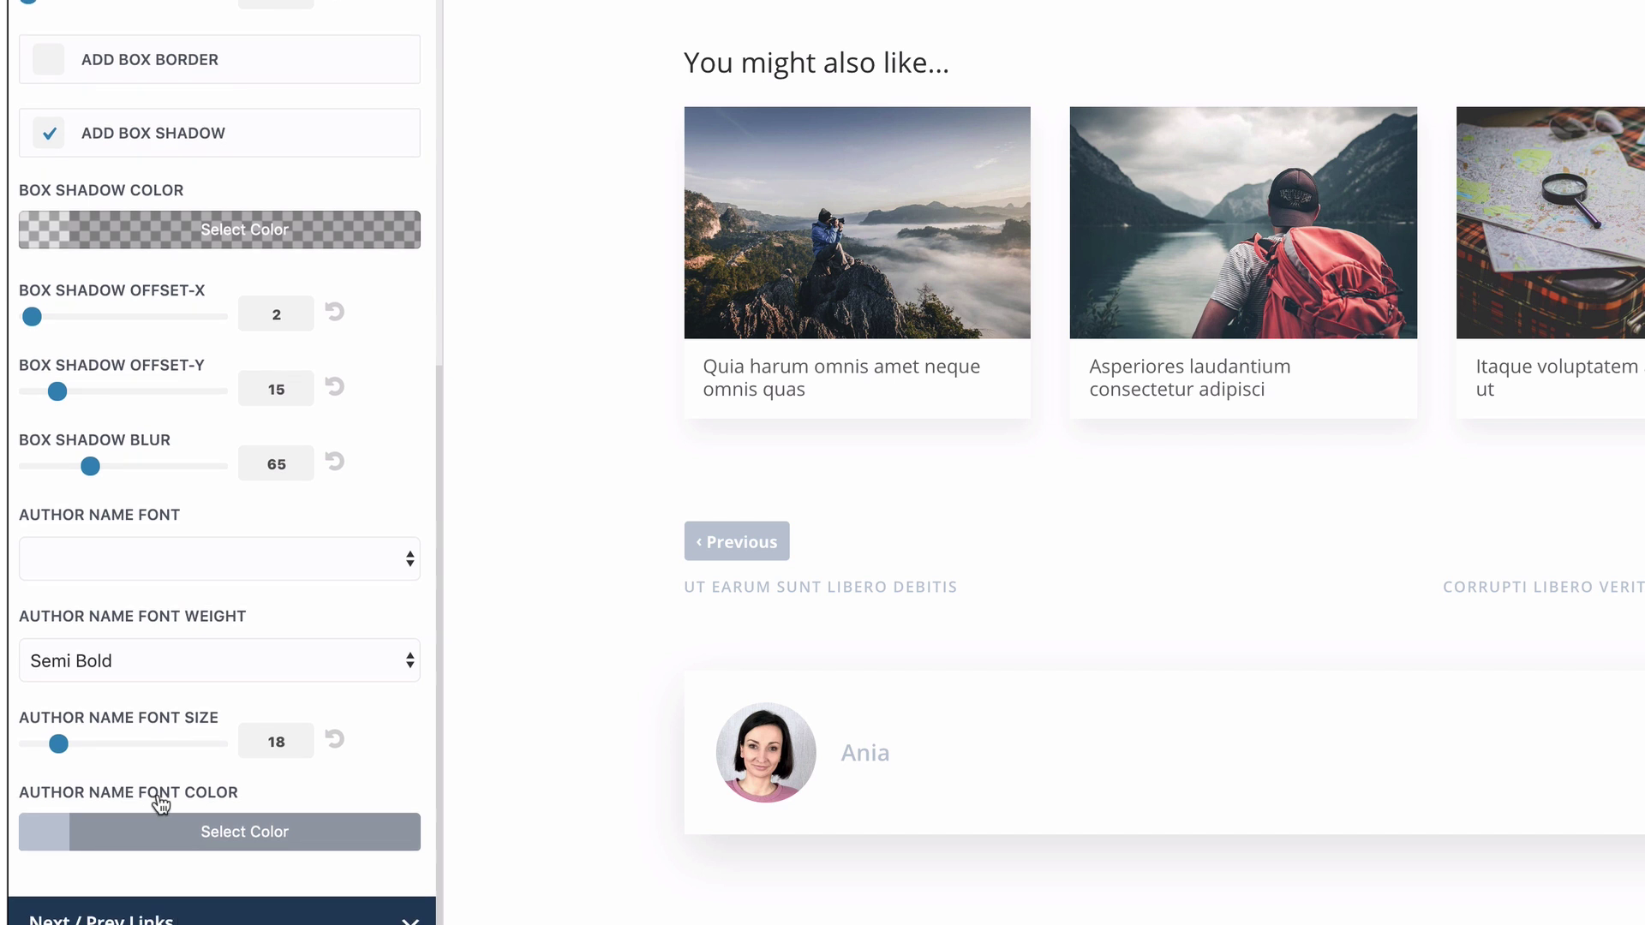
Expand Next / Prev Links and review its button settings: Bold, size 13, padding 8, radius 3
click(240, 912)
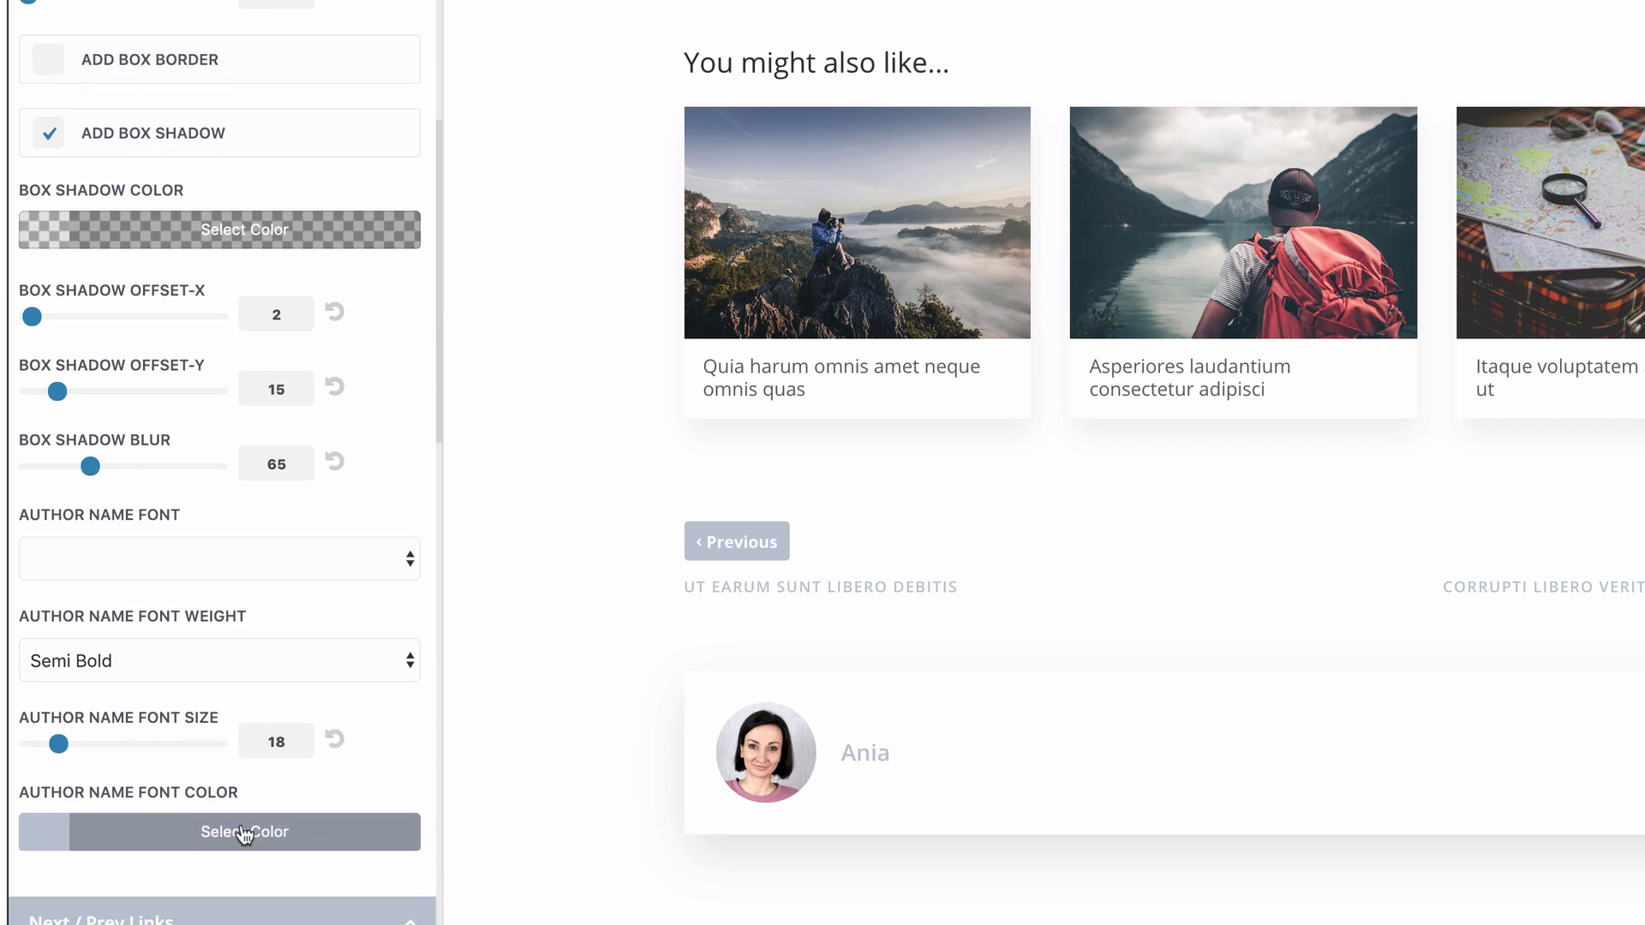
scroll(245, 835, down, 10)
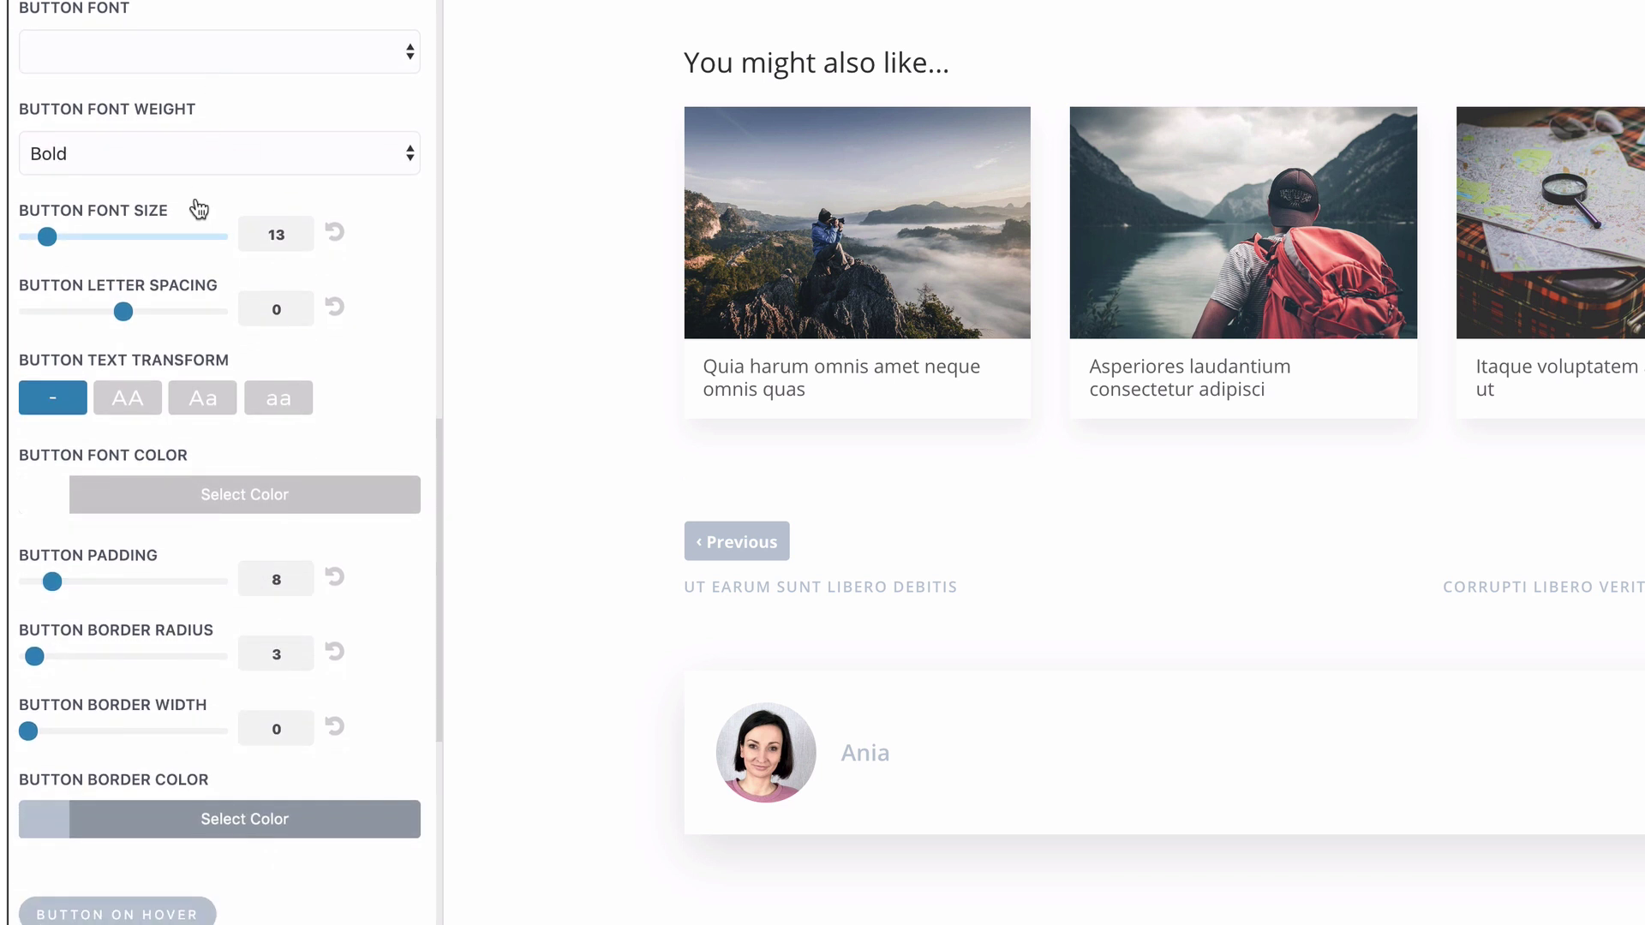
scroll(213, 436, down, 3)
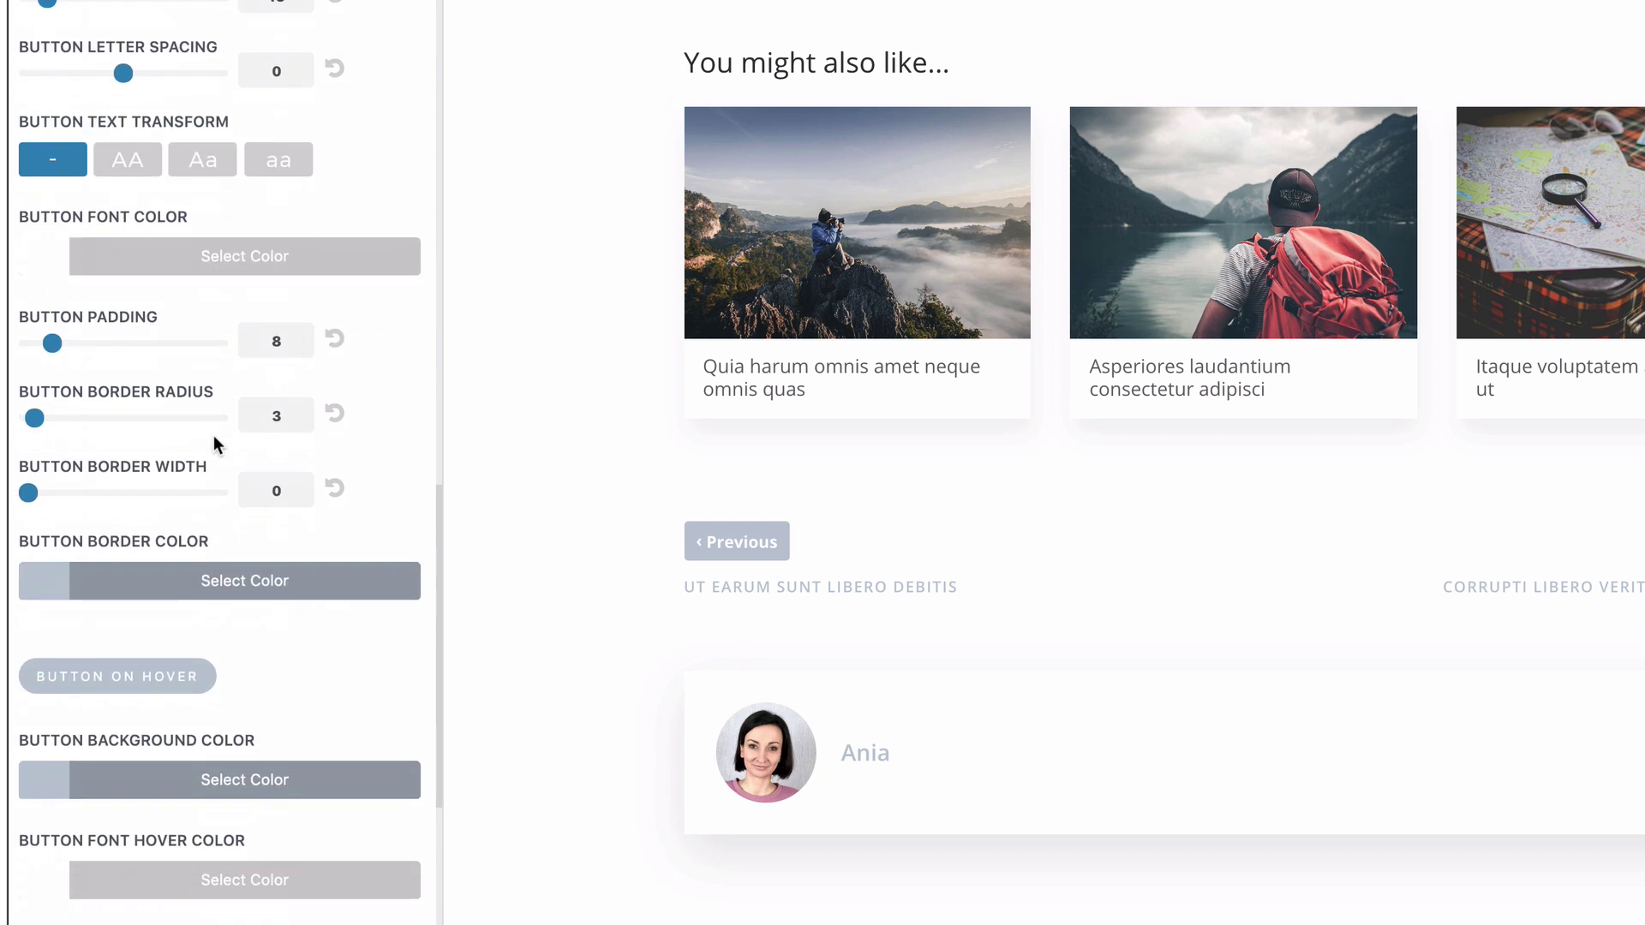
scroll(213, 435, down, 1)
scroll(213, 436, down, 3)
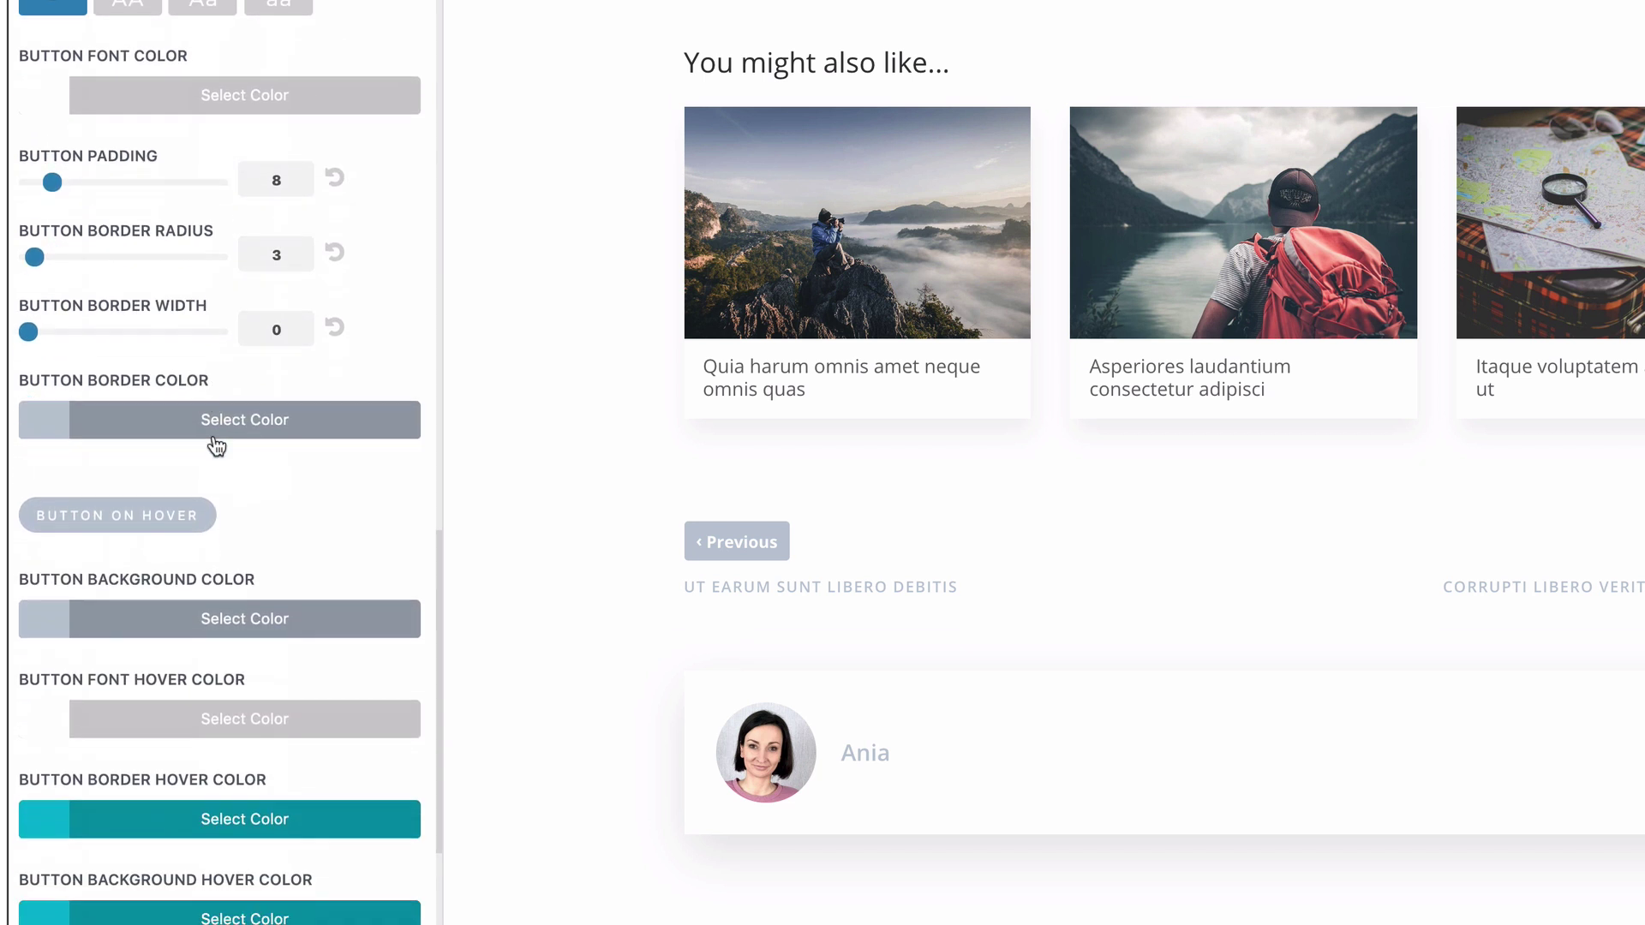
scroll(213, 435, down, 6)
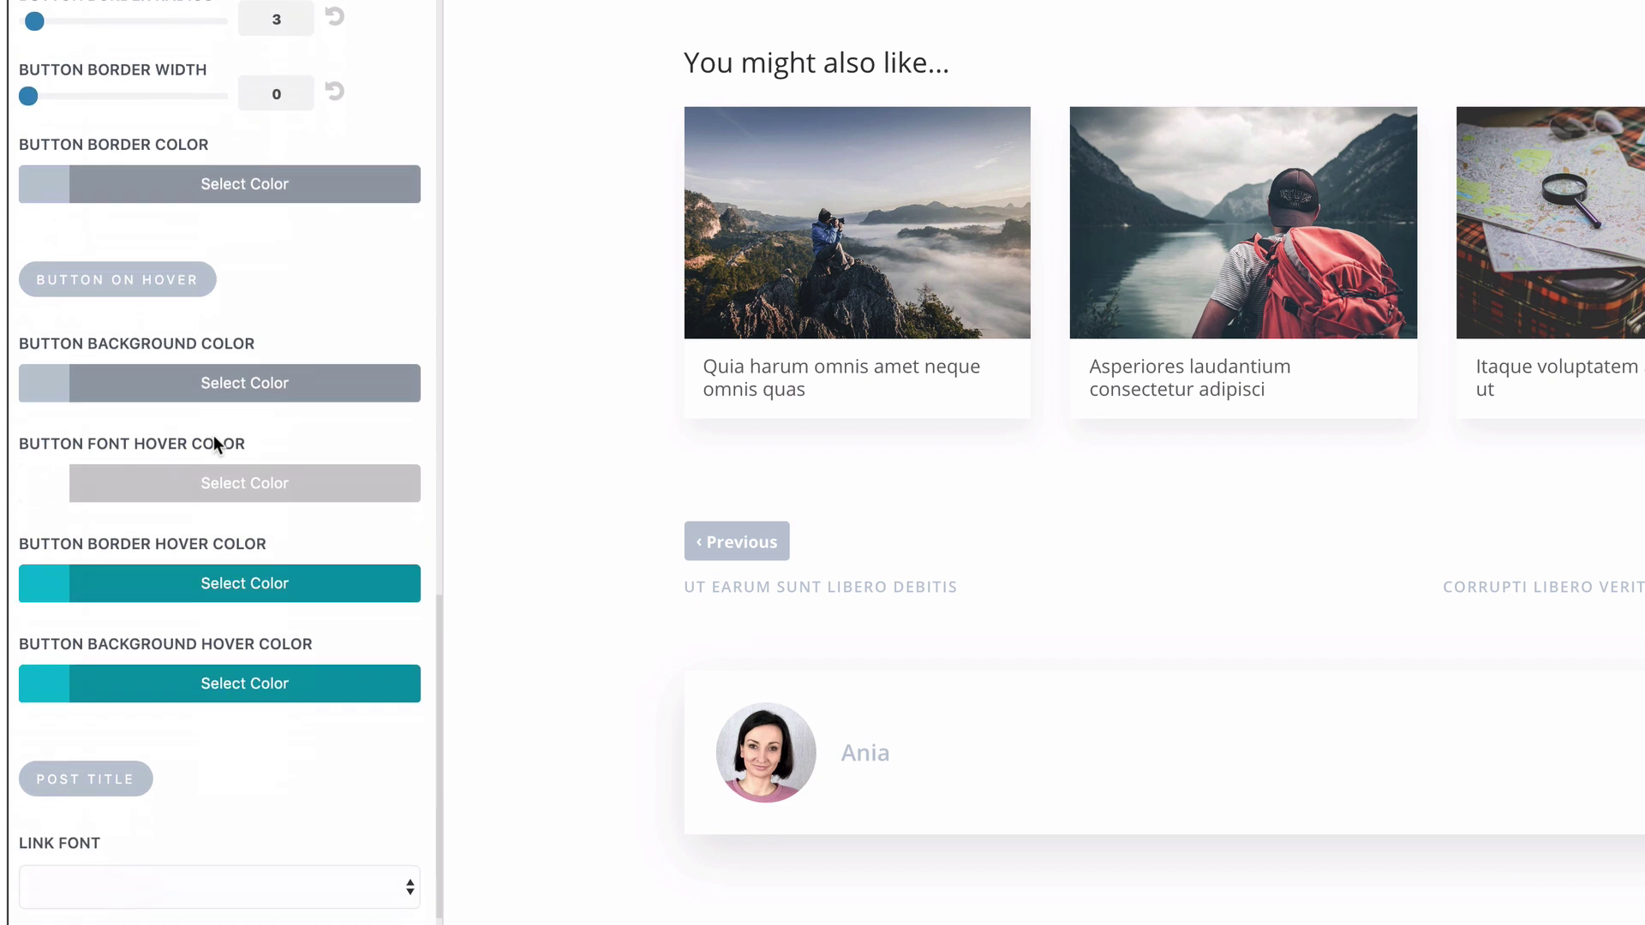
scroll(217, 446, down, 1)
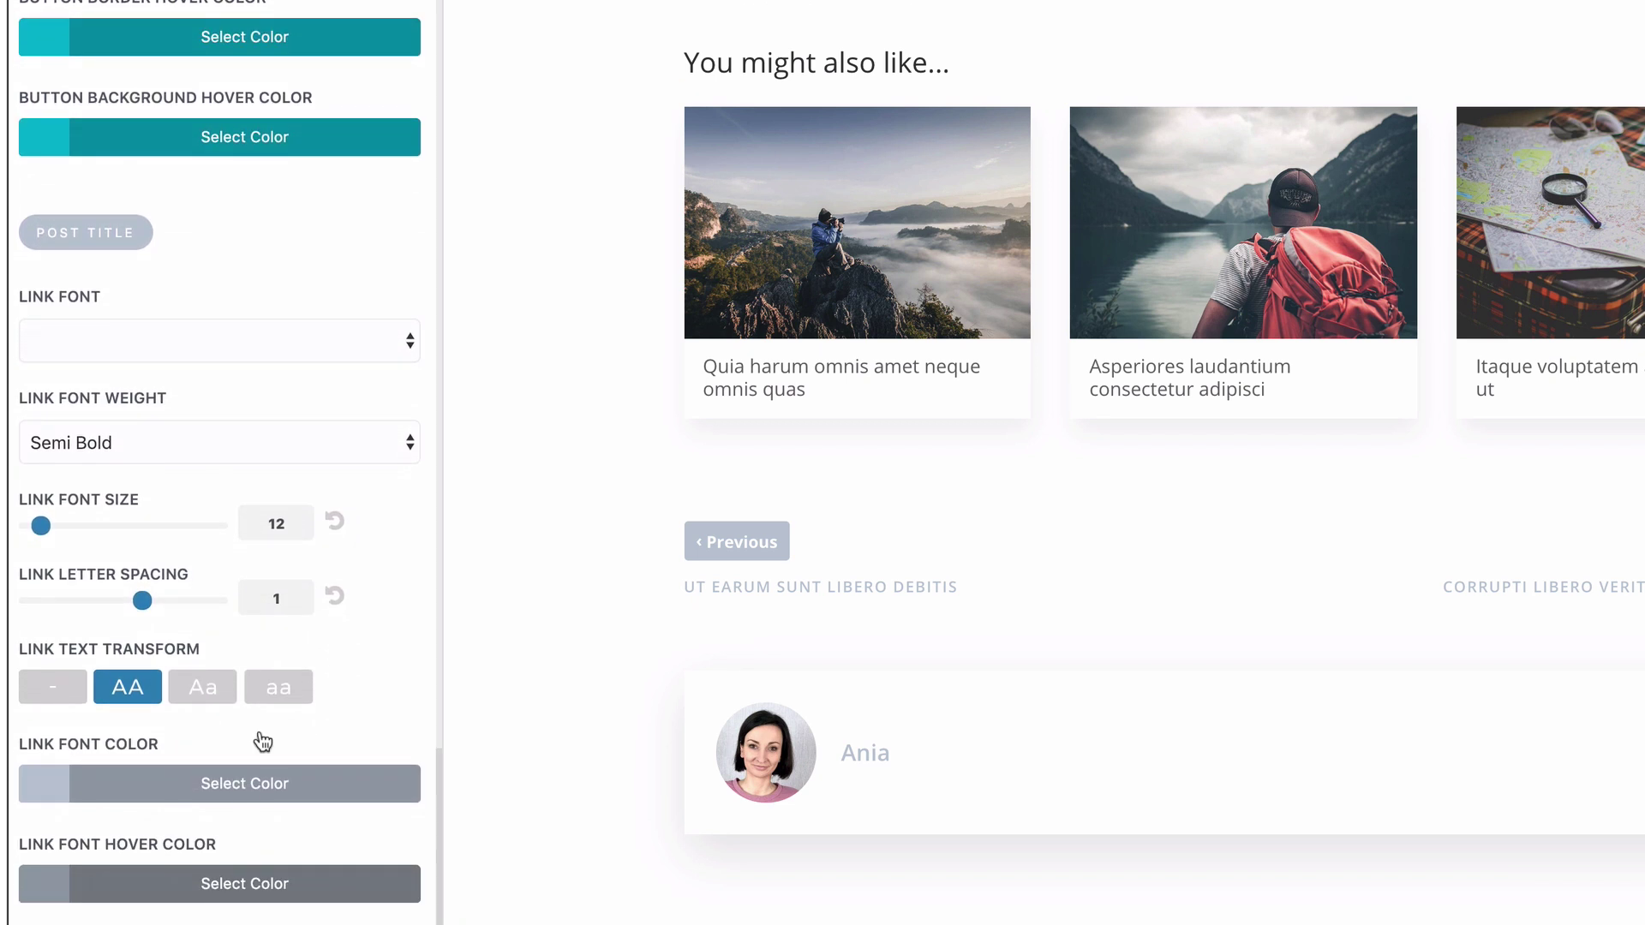
scroll(259, 721, down, 9)
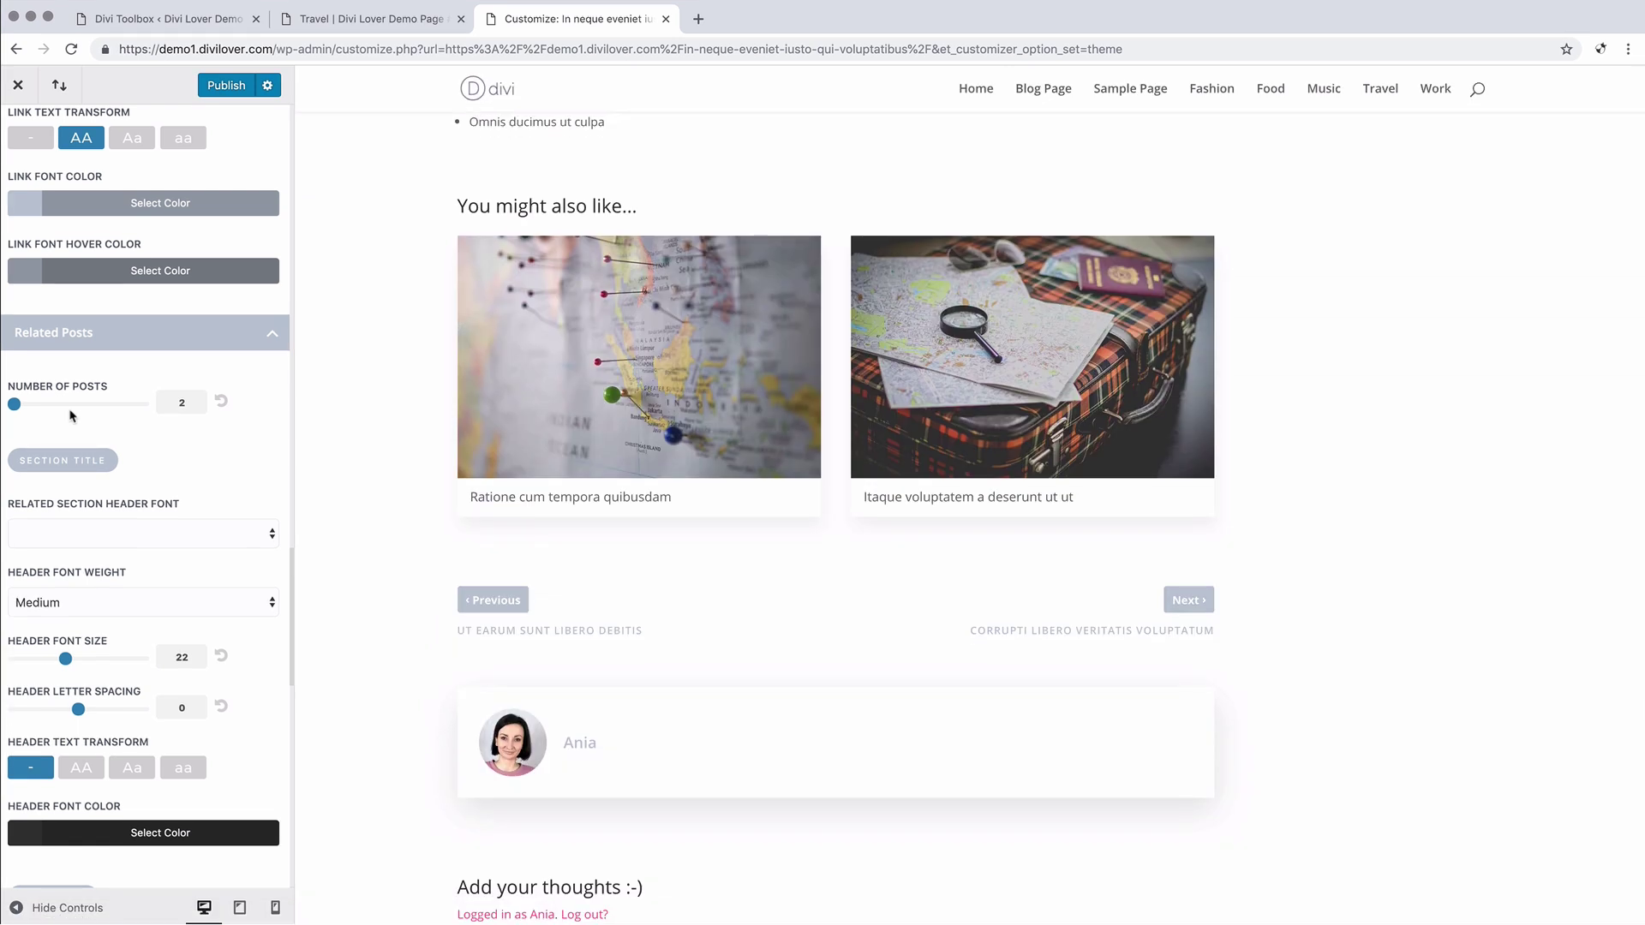
drag(13, 406, 93, 408)
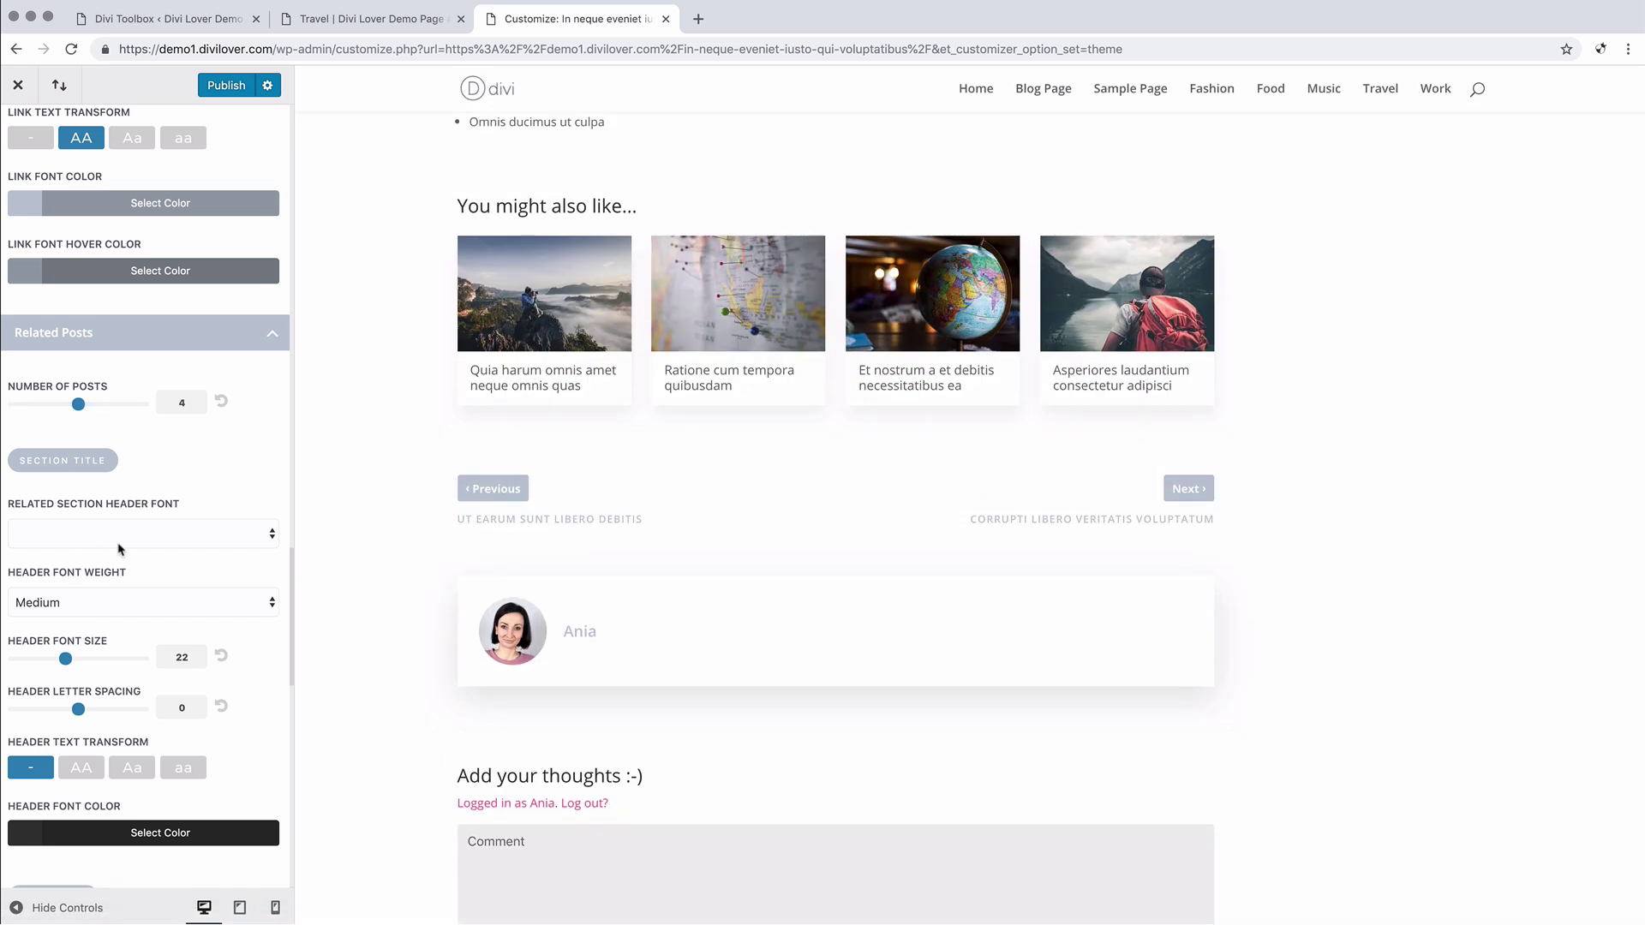
scroll(119, 549, down, 3)
scroll(119, 550, down, 5)
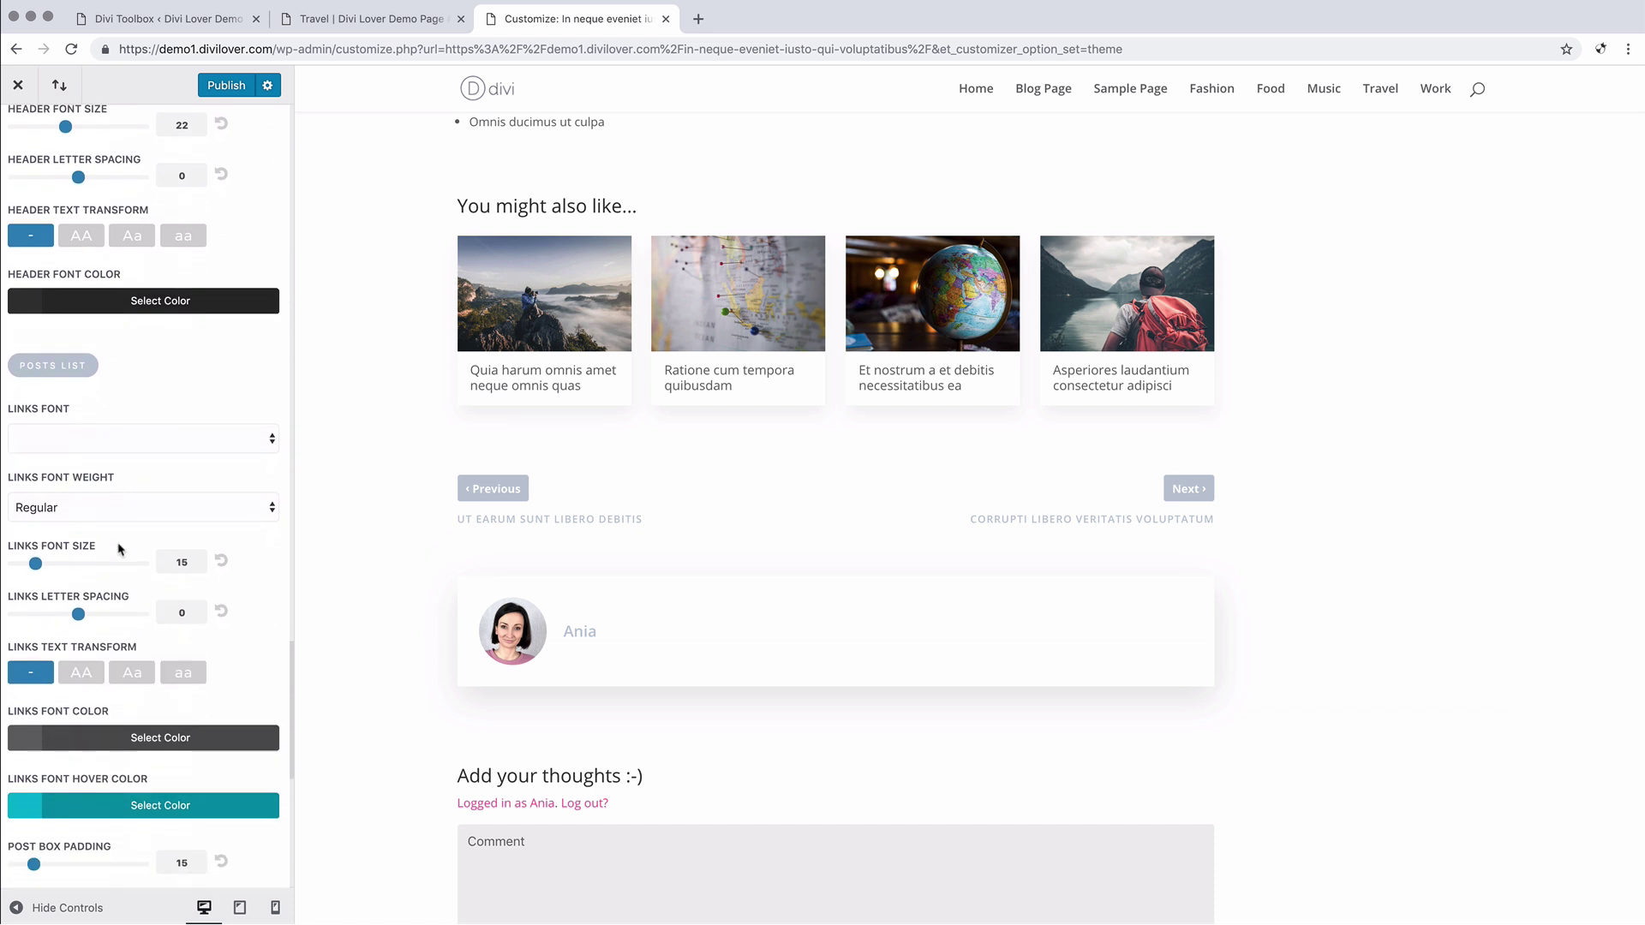
scroll(119, 549, down, 1)
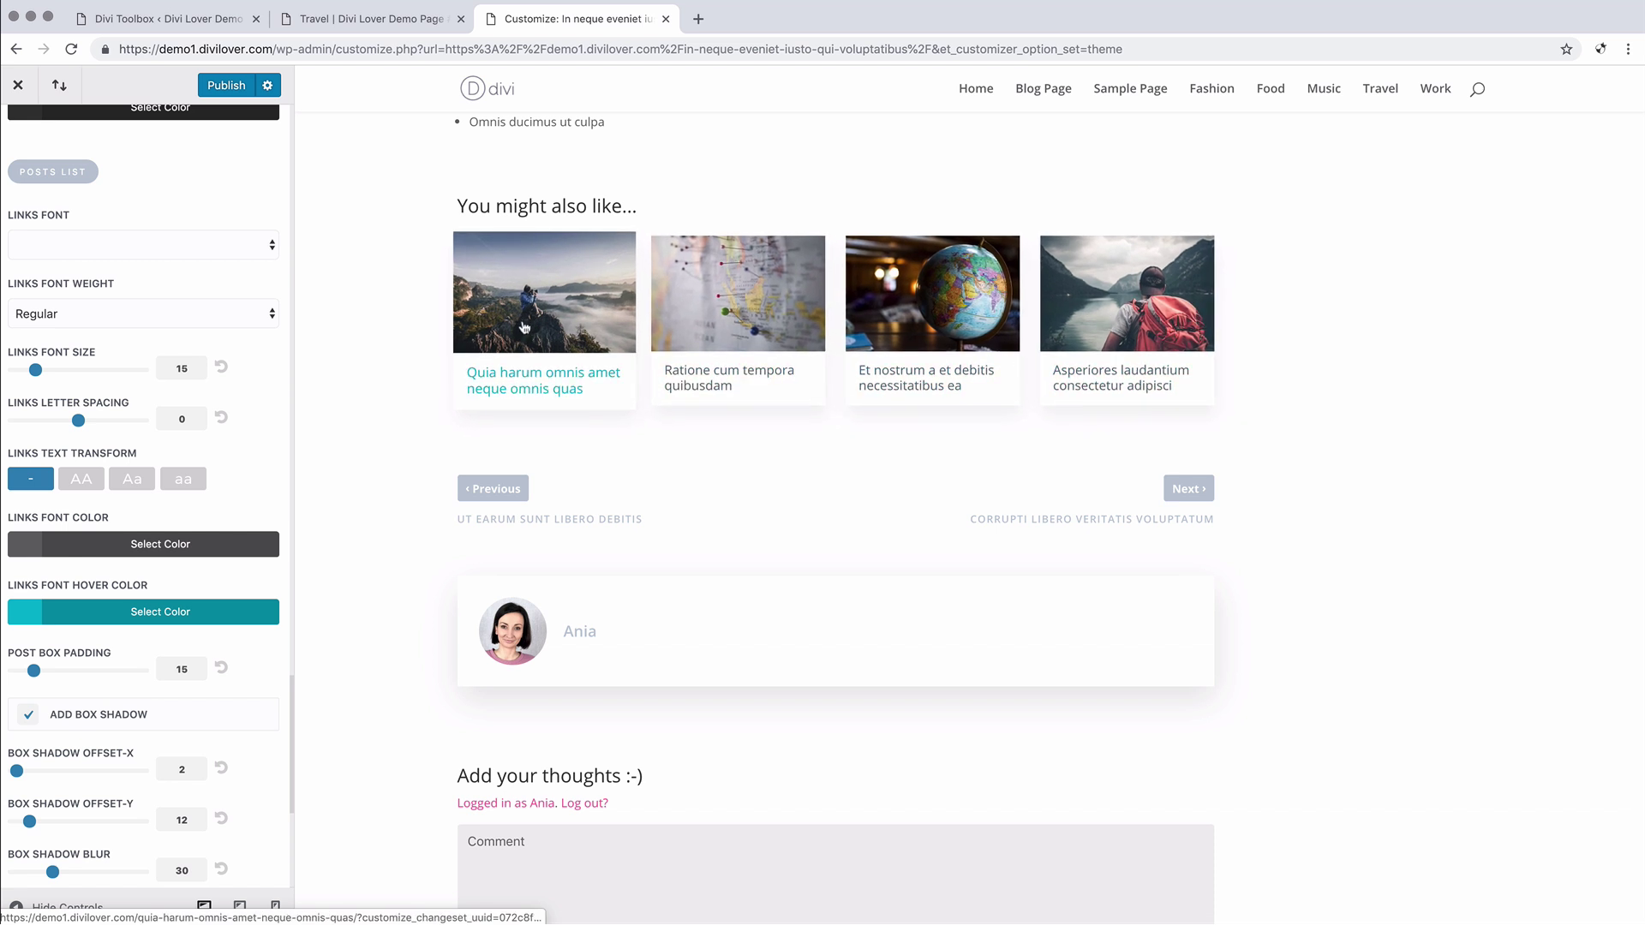
scroll(162, 545, down, 1)
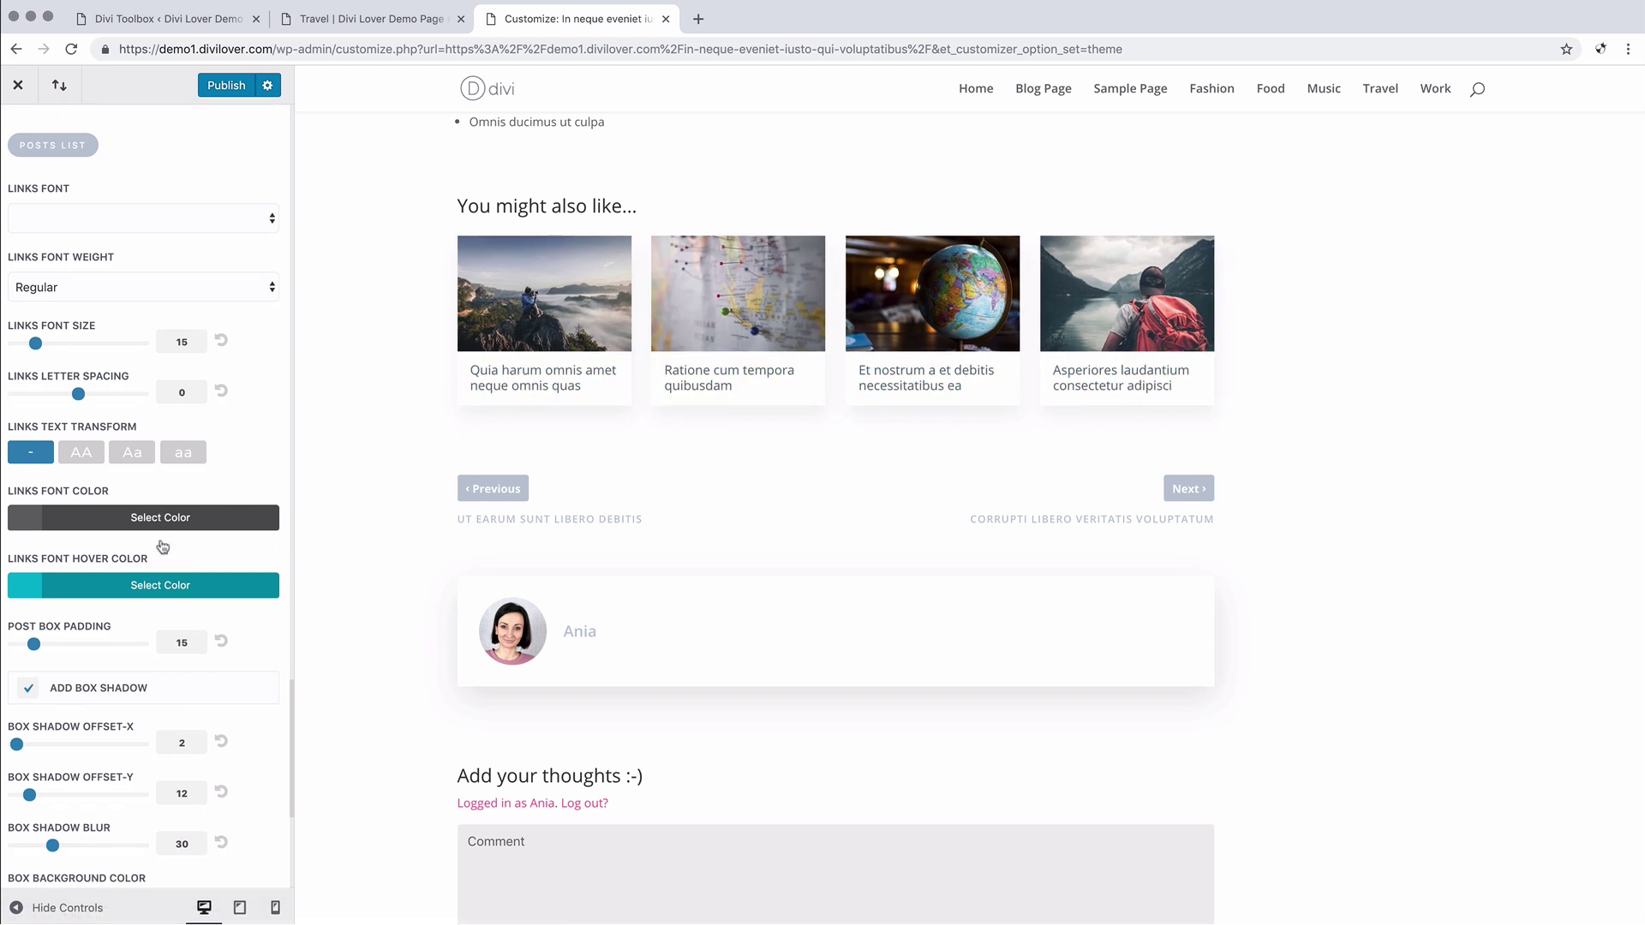
scroll(162, 546, down, 2)
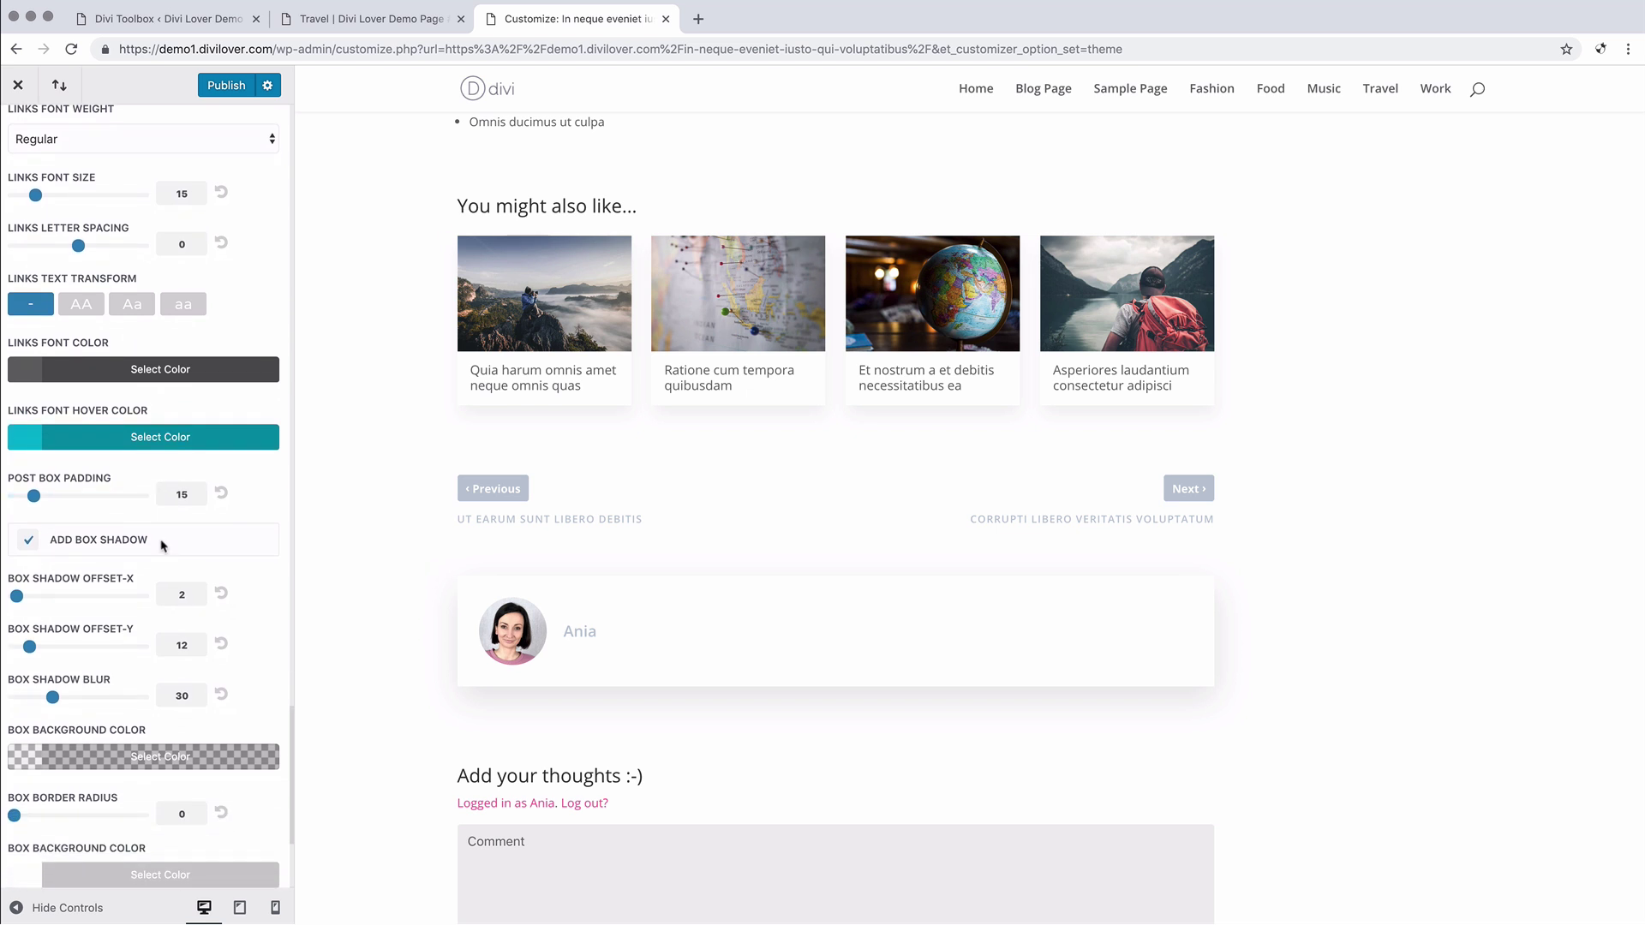
scroll(162, 545, down, 4)
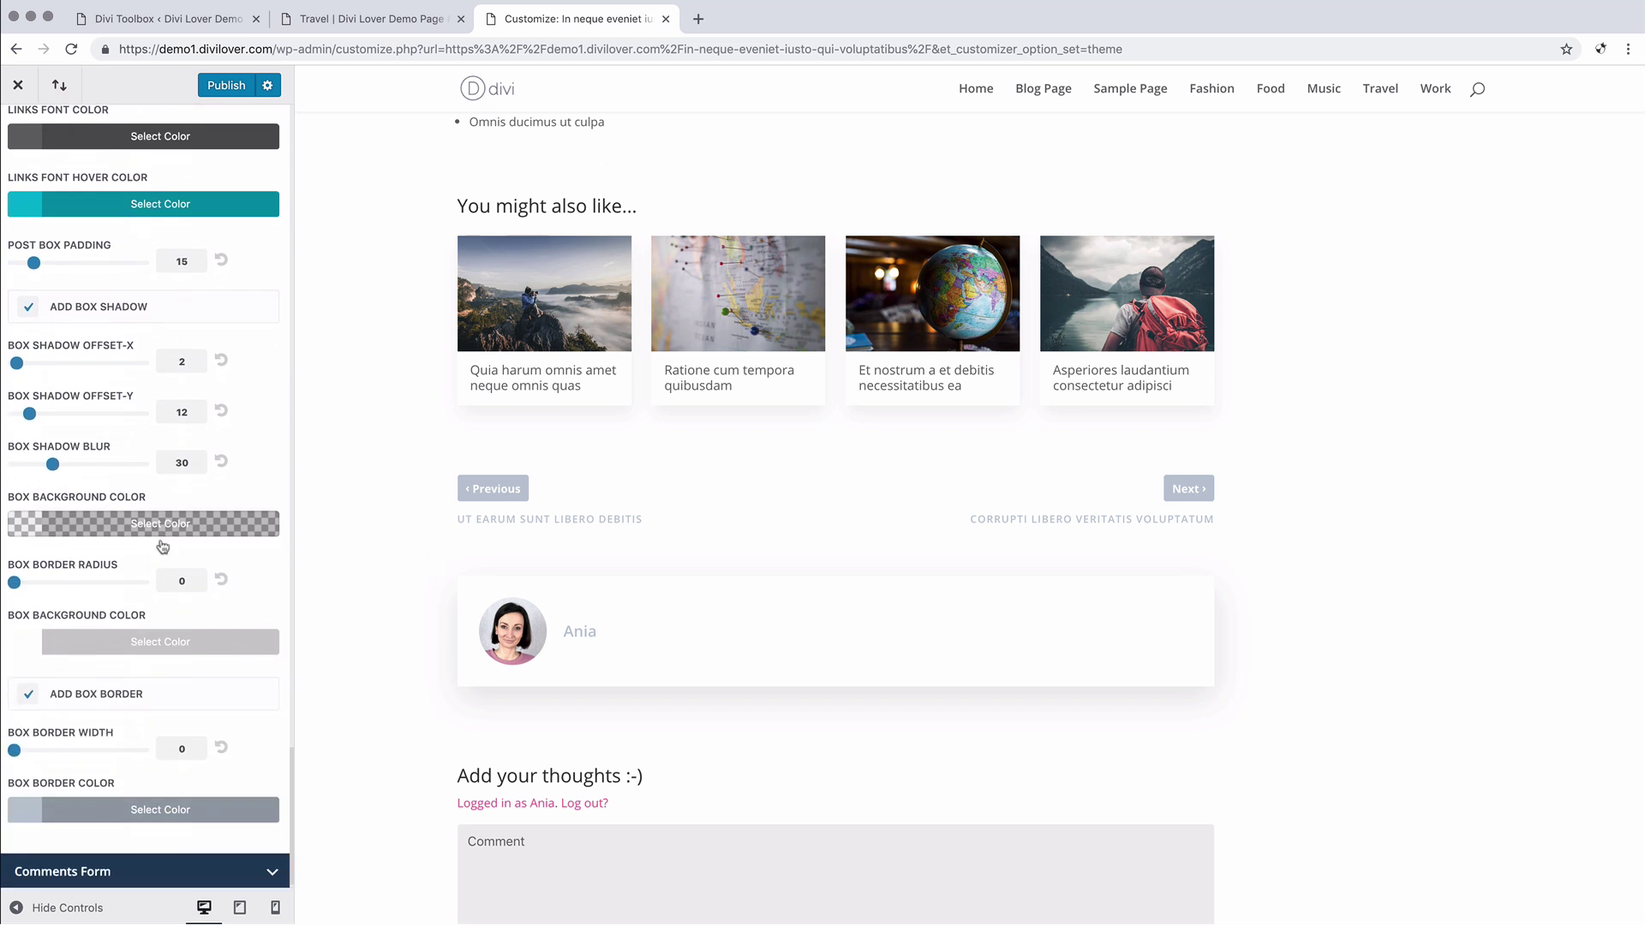
scroll(162, 546, down, 1)
scroll(167, 546, up, 1)
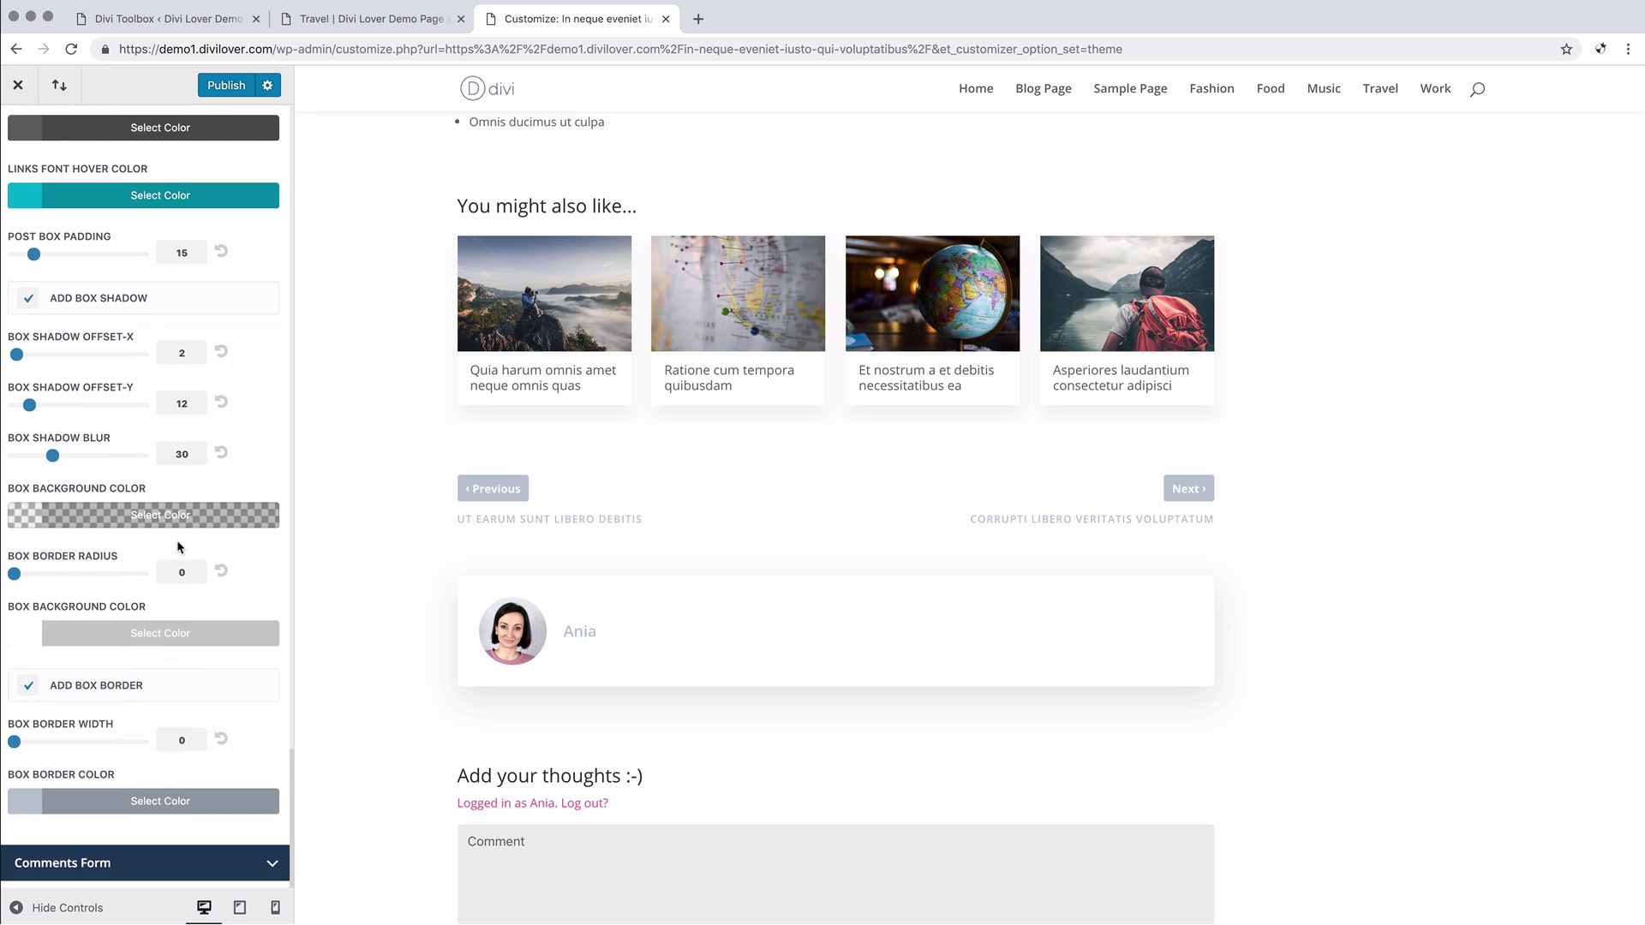
scroll(444, 615, down, 5)
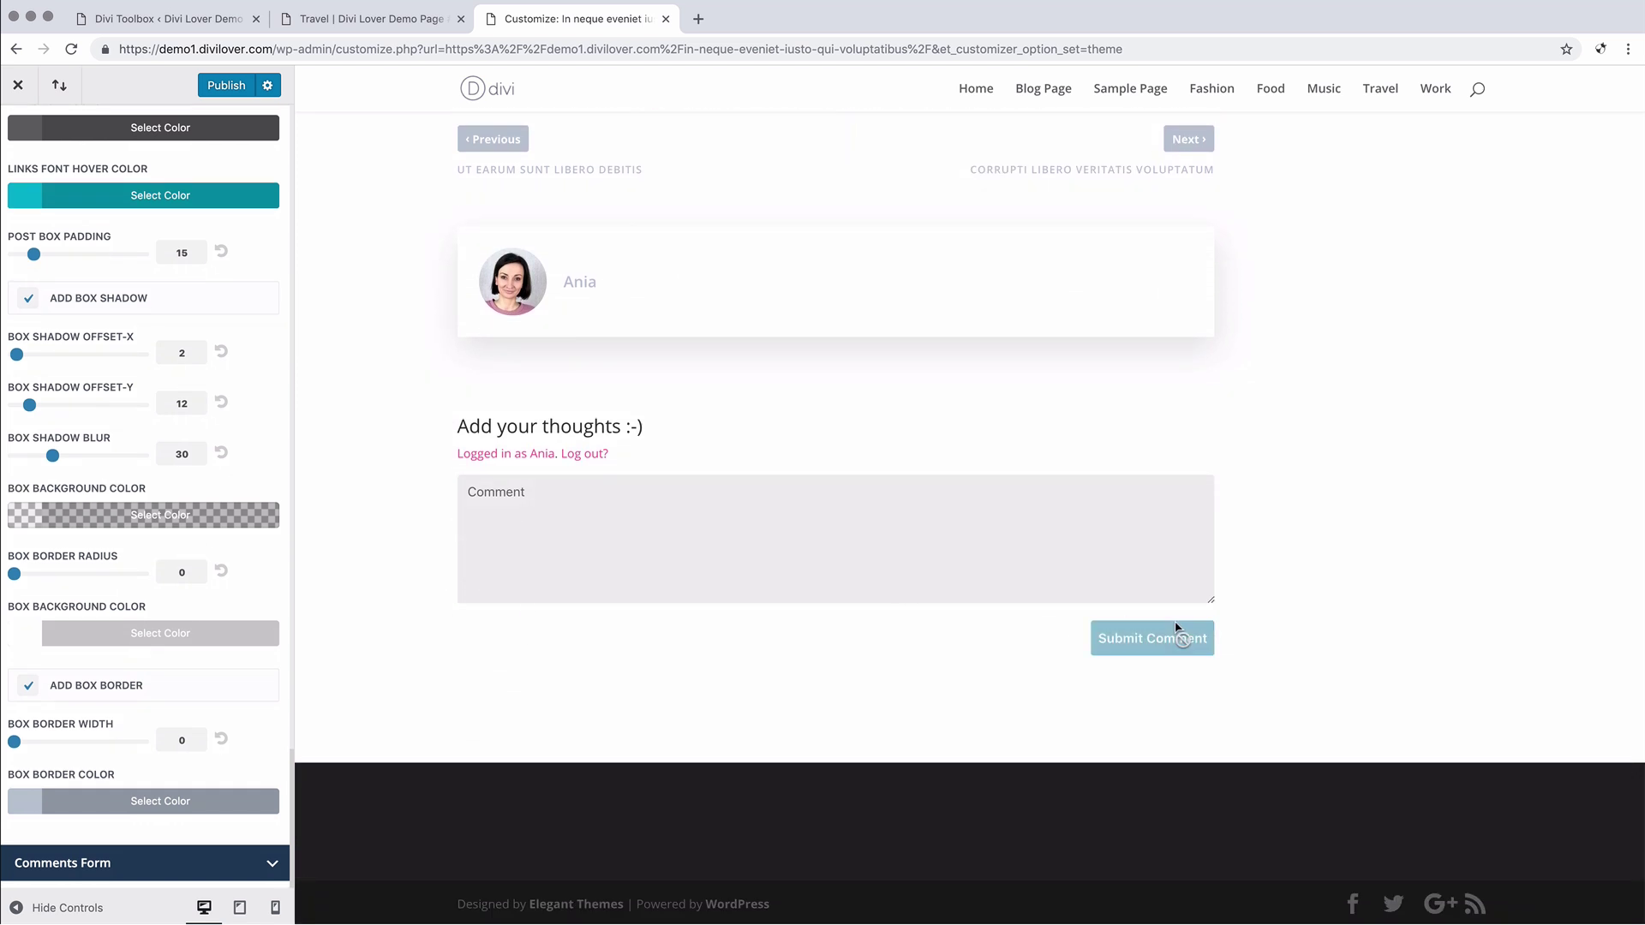
Expand Comments Form and review field settings: message height 150, font size 15, radius 3, padding 12
click(151, 867)
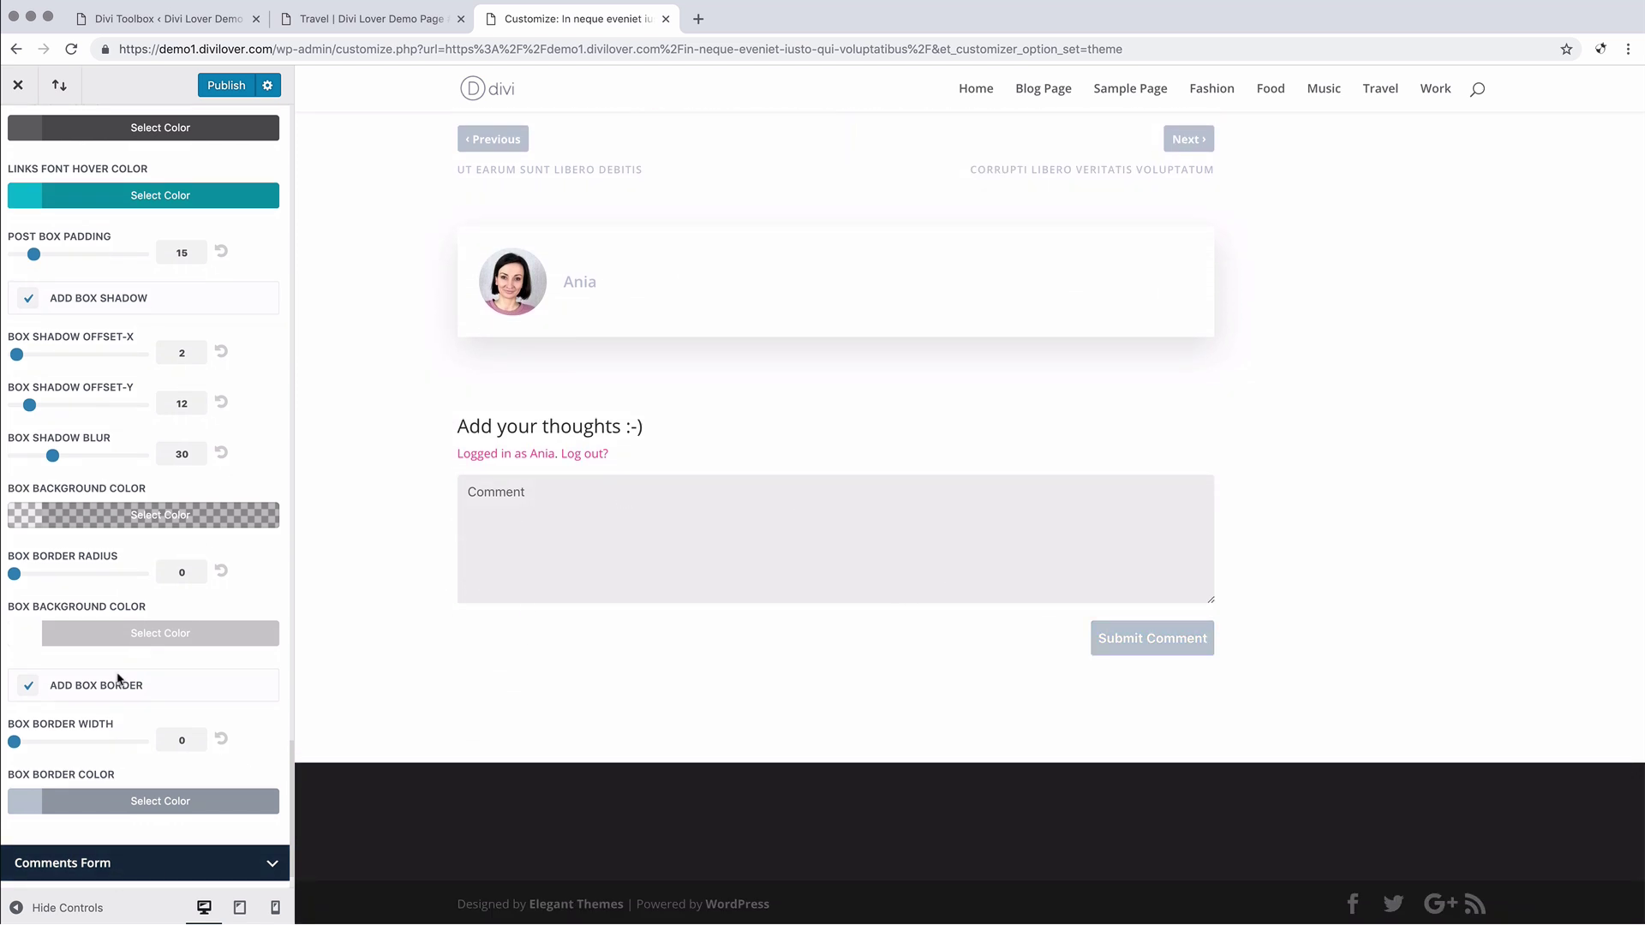
scroll(118, 679, down, 2)
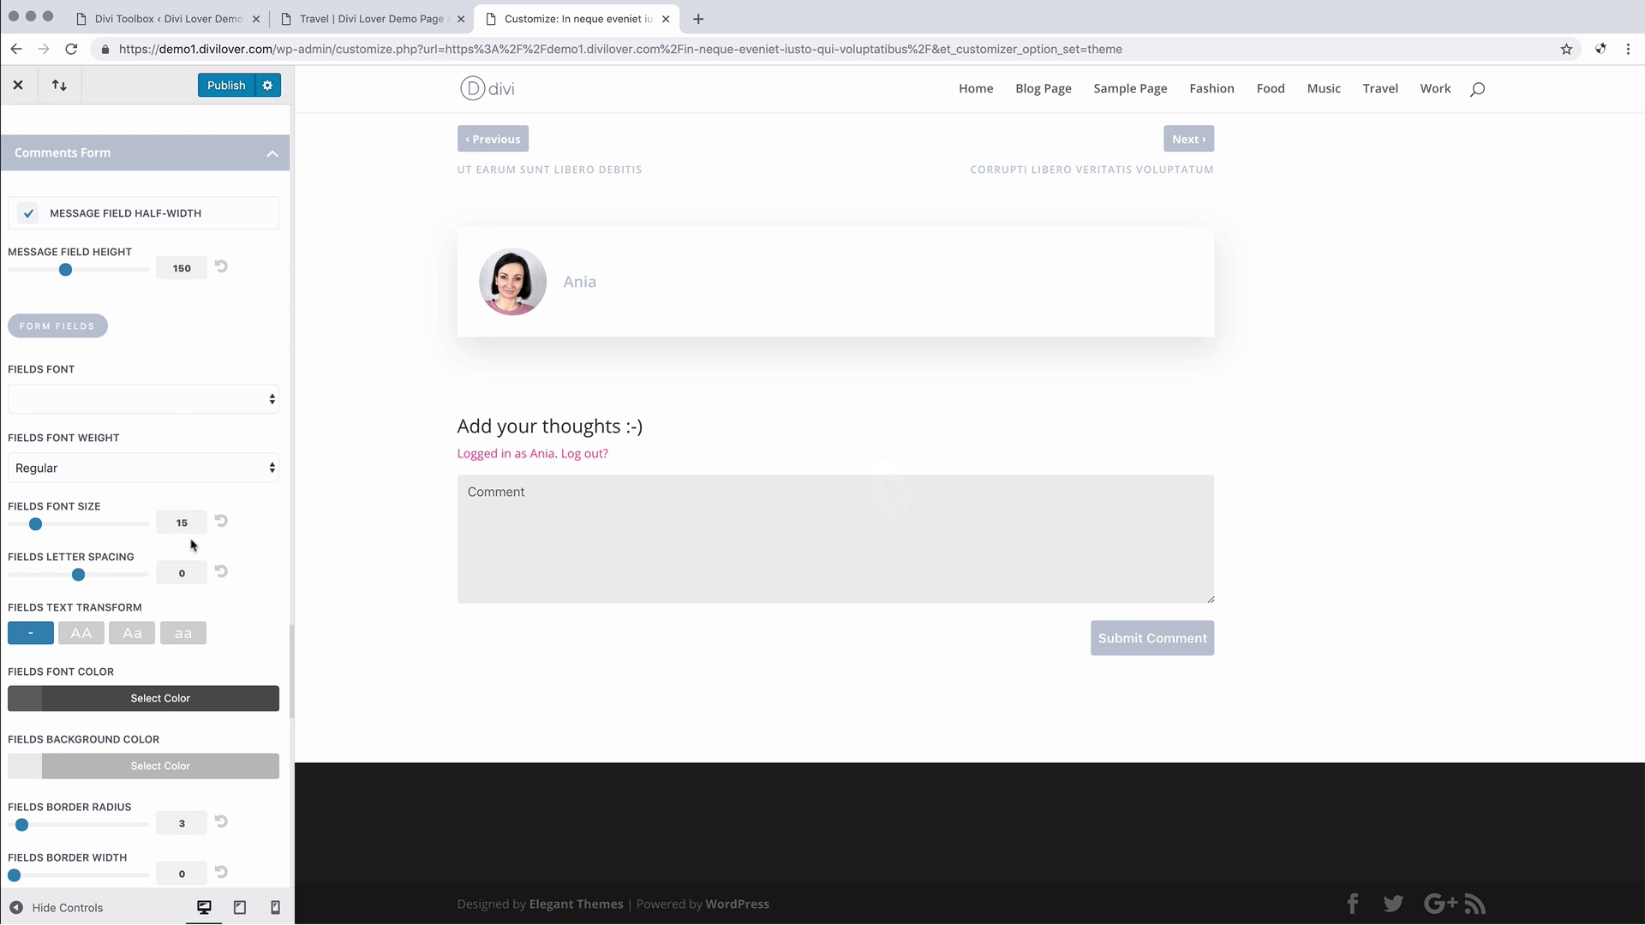
scroll(194, 545, down, 5)
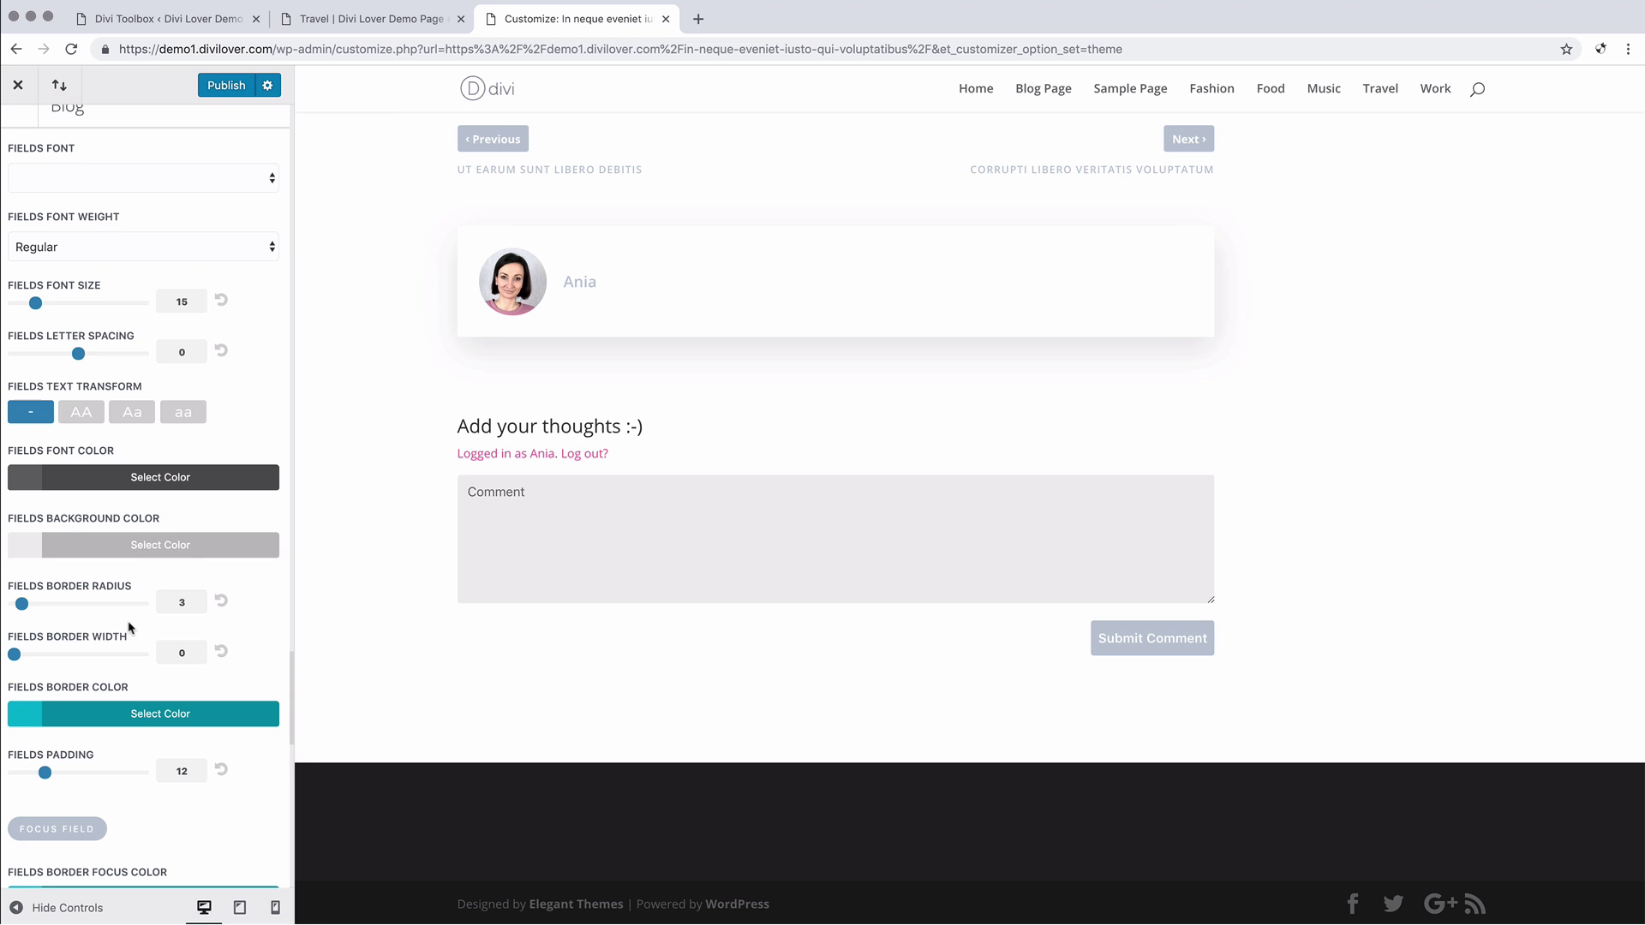
scroll(130, 628, down, 5)
scroll(130, 628, down, 3)
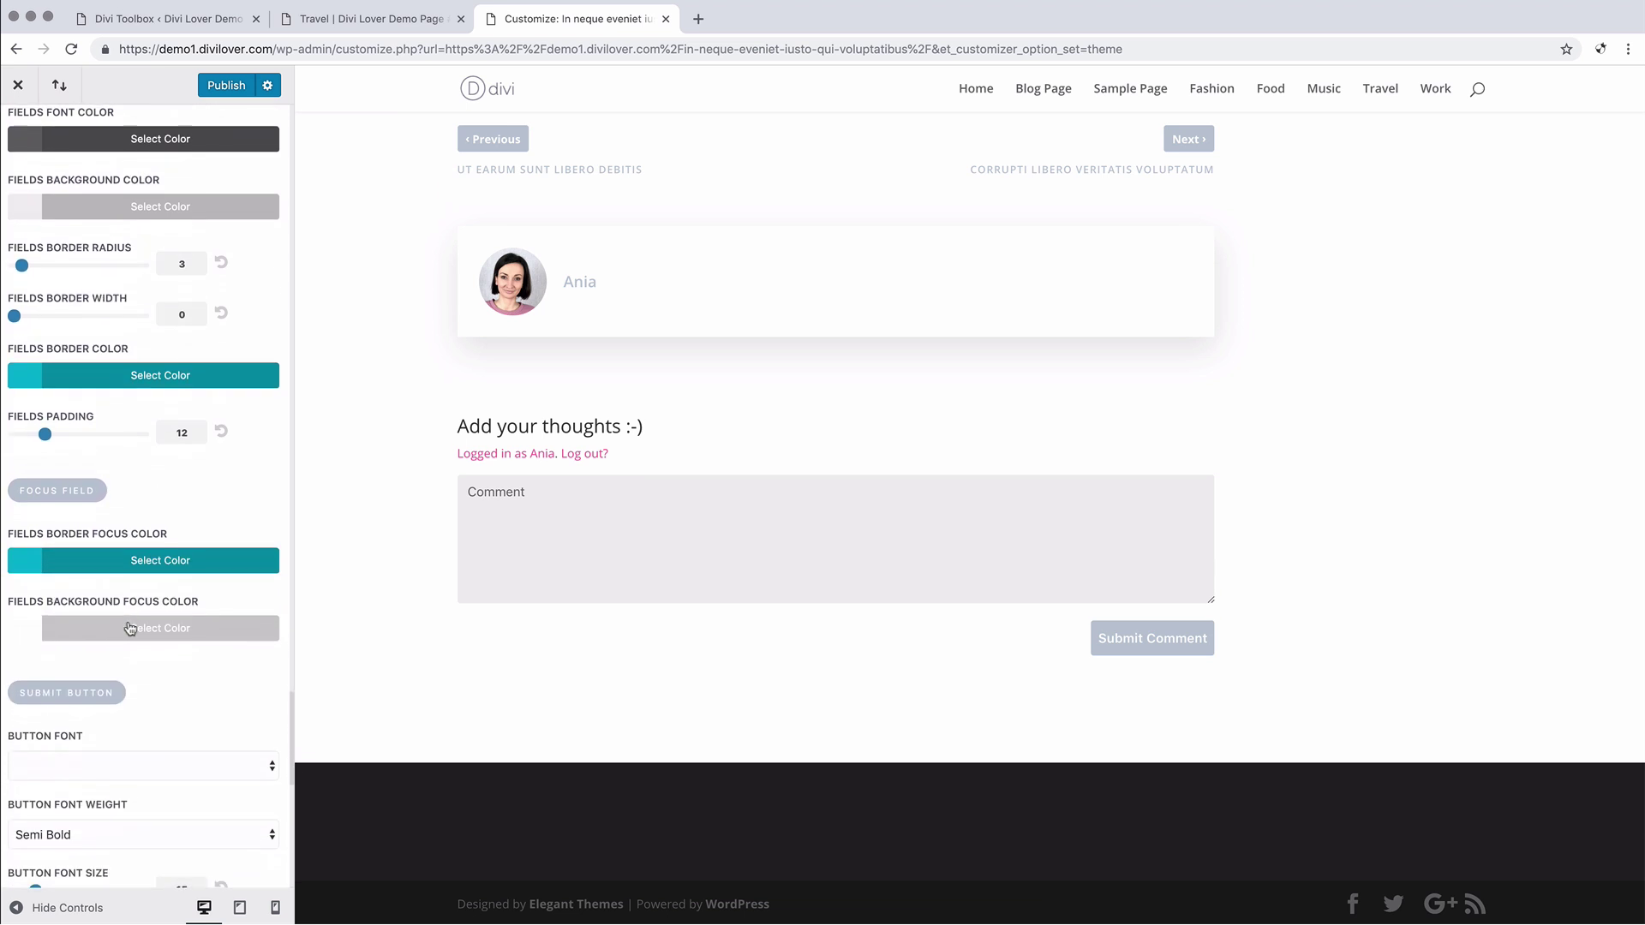
Make the focused comment field border purple, keeping the focused field background white
click(551, 521)
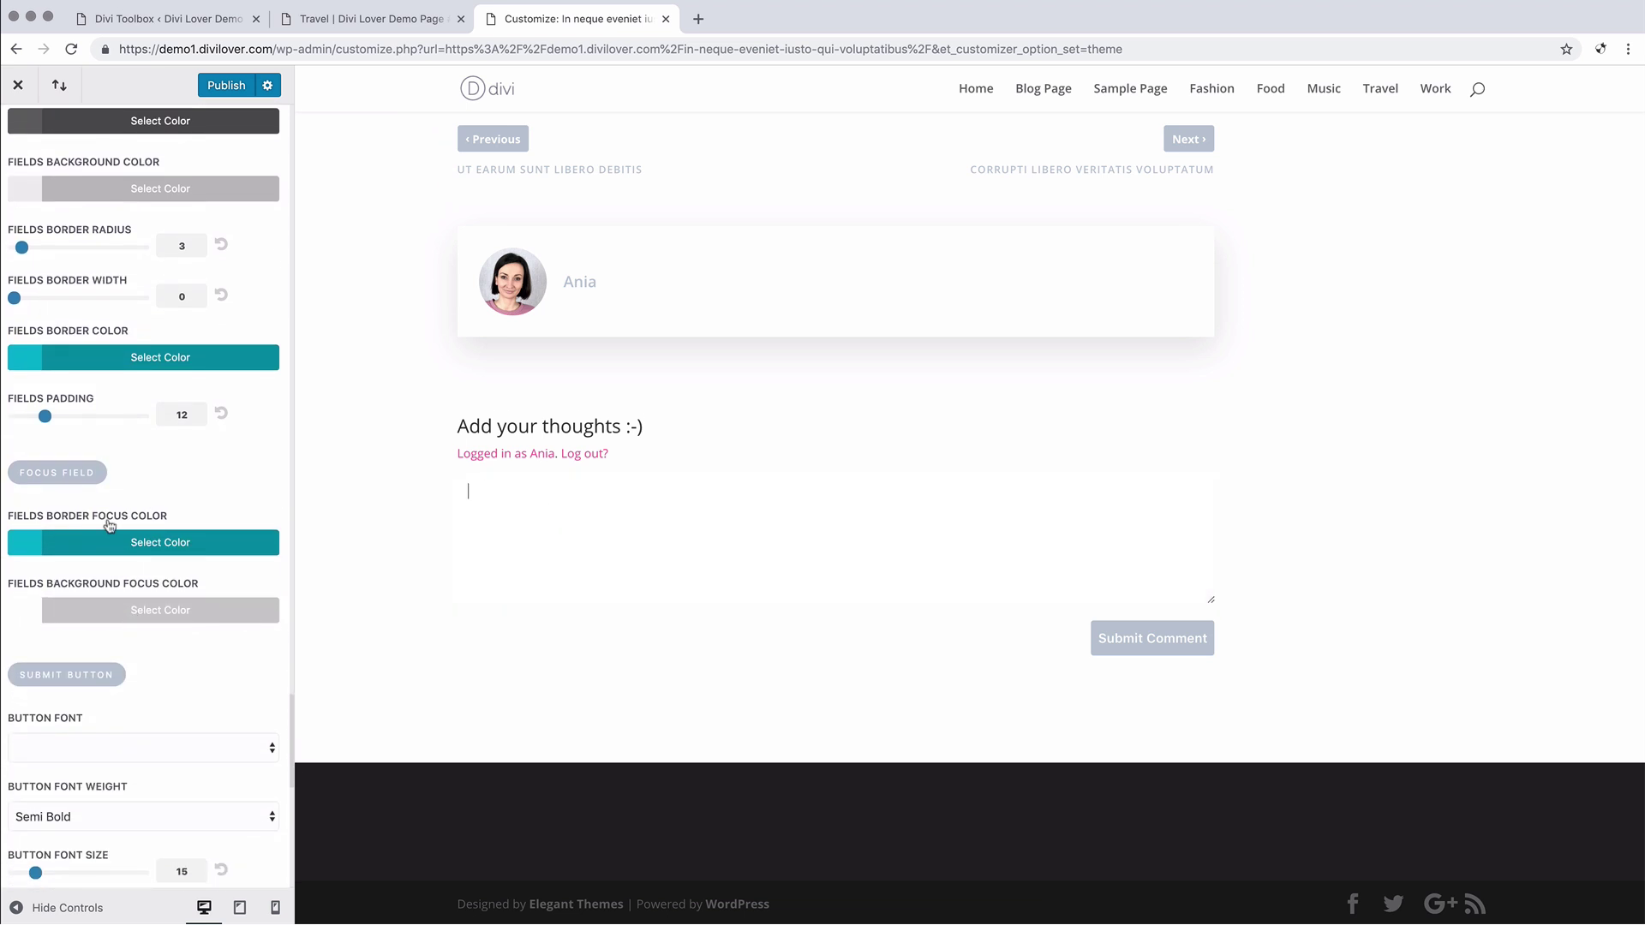
click(26, 612)
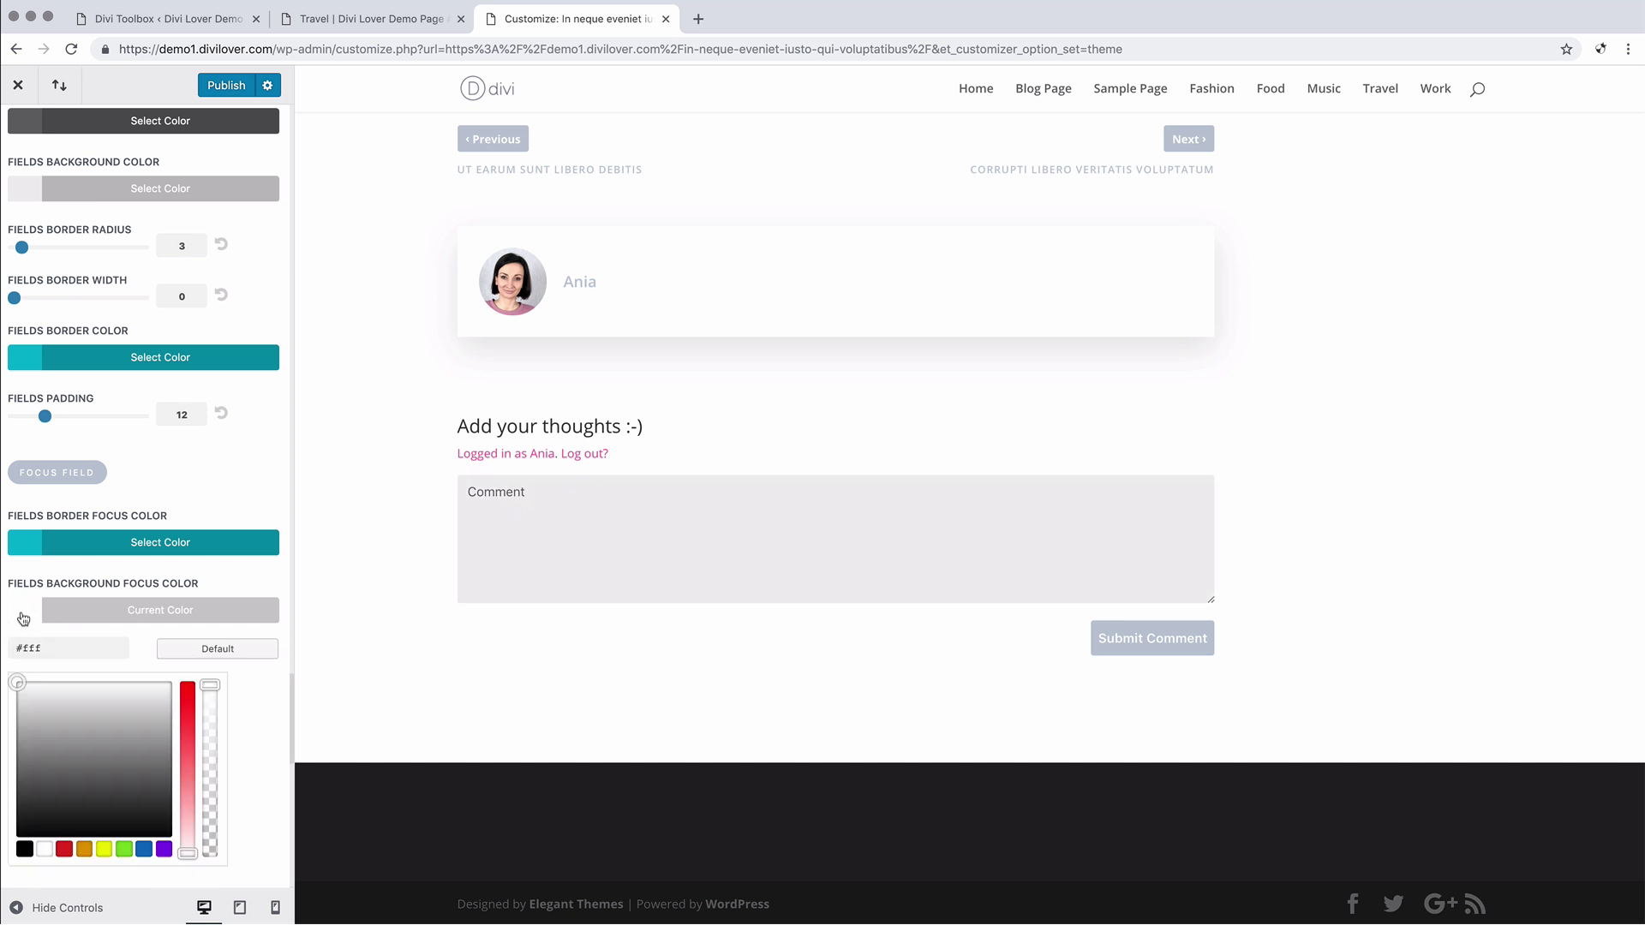
click(24, 850)
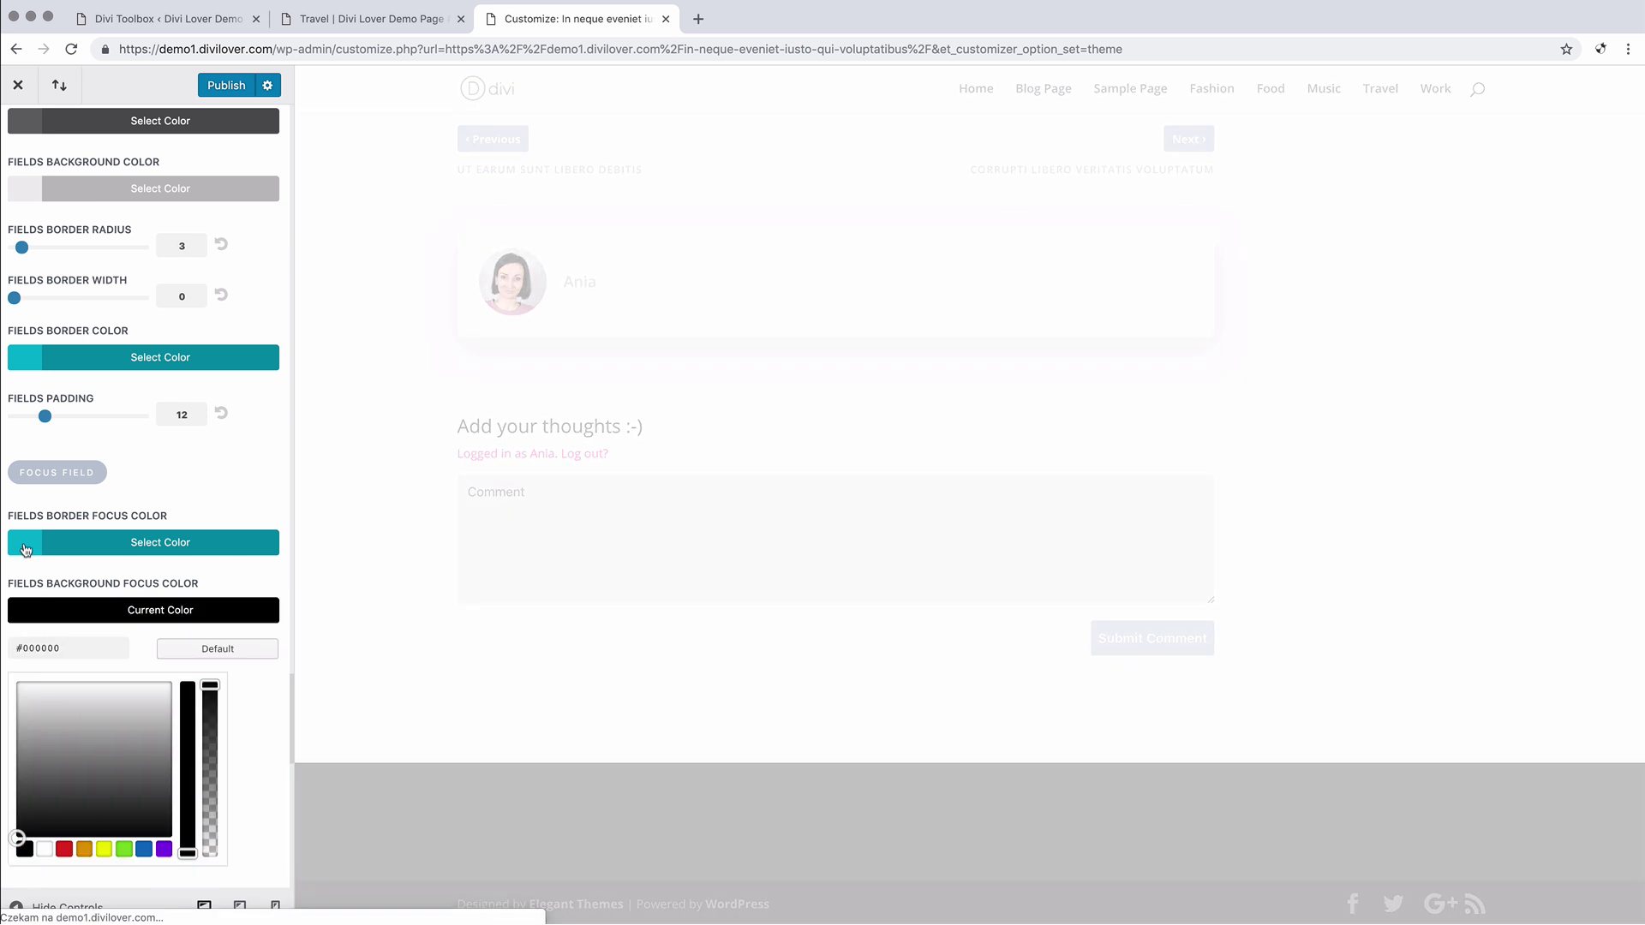
click(26, 549)
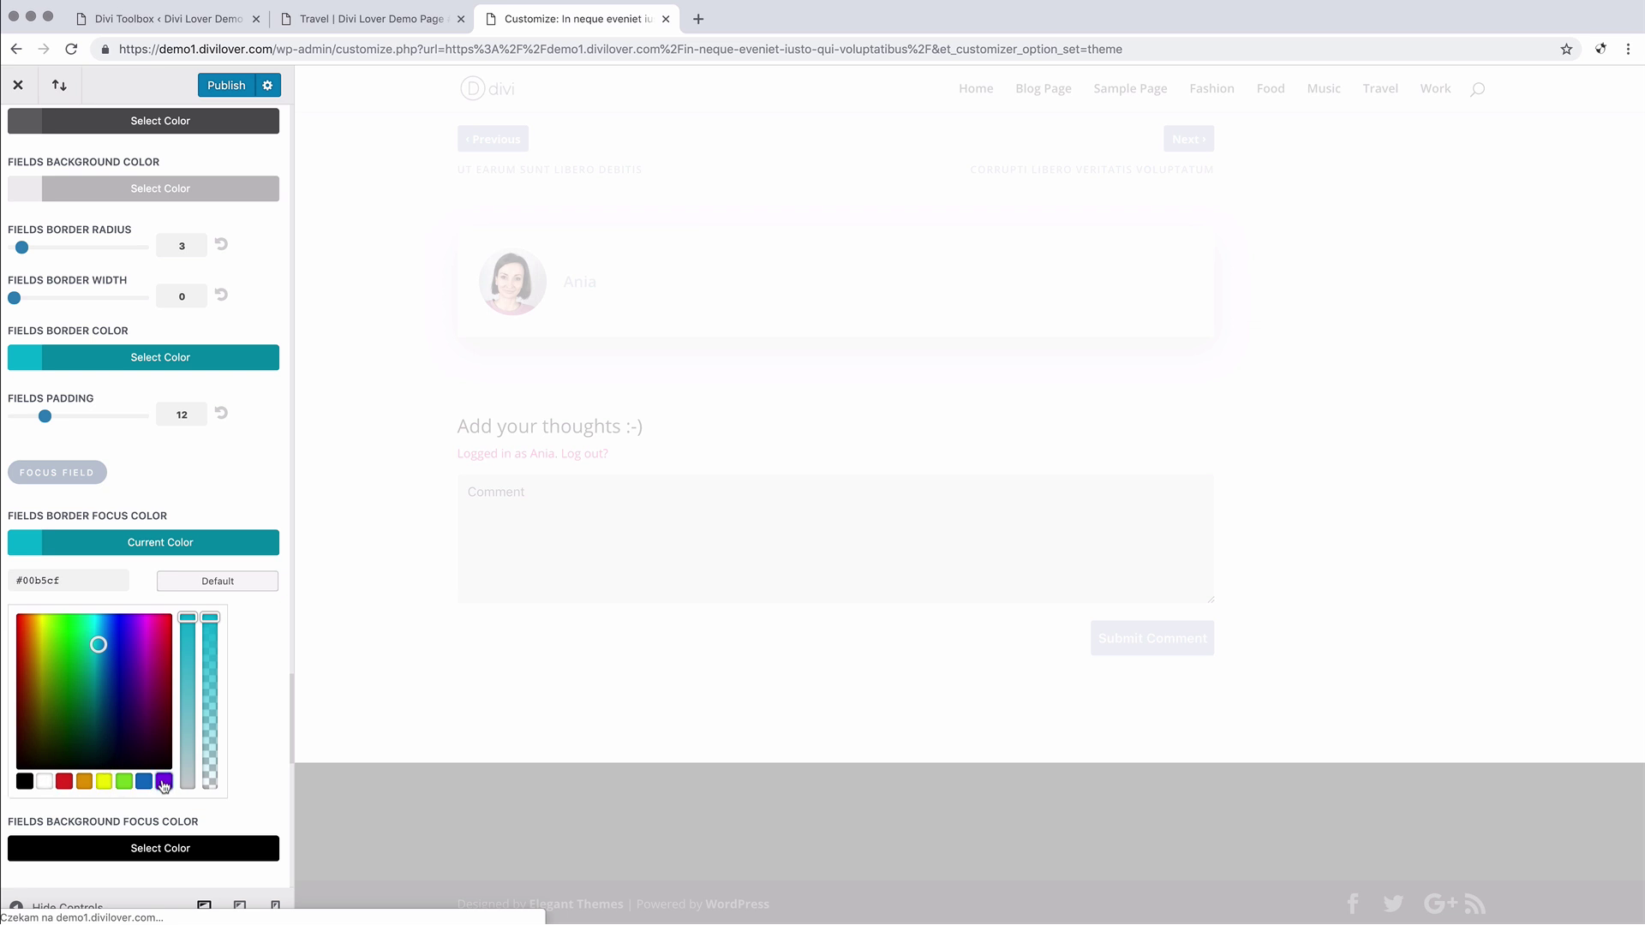
click(163, 782)
click(230, 504)
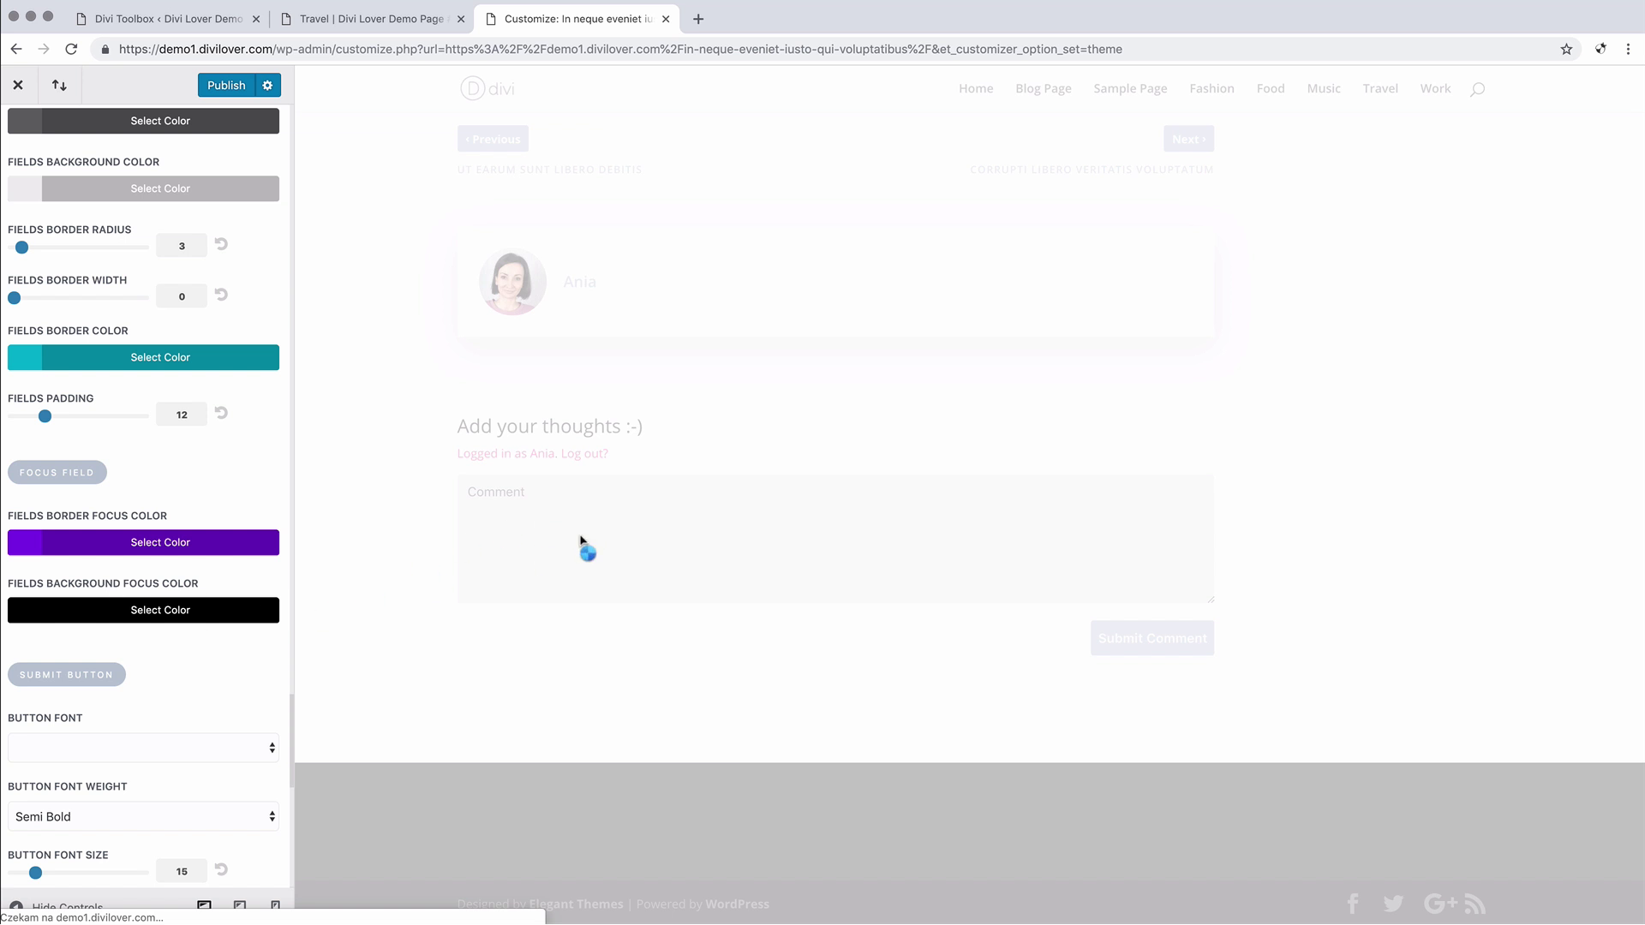
click(26, 619)
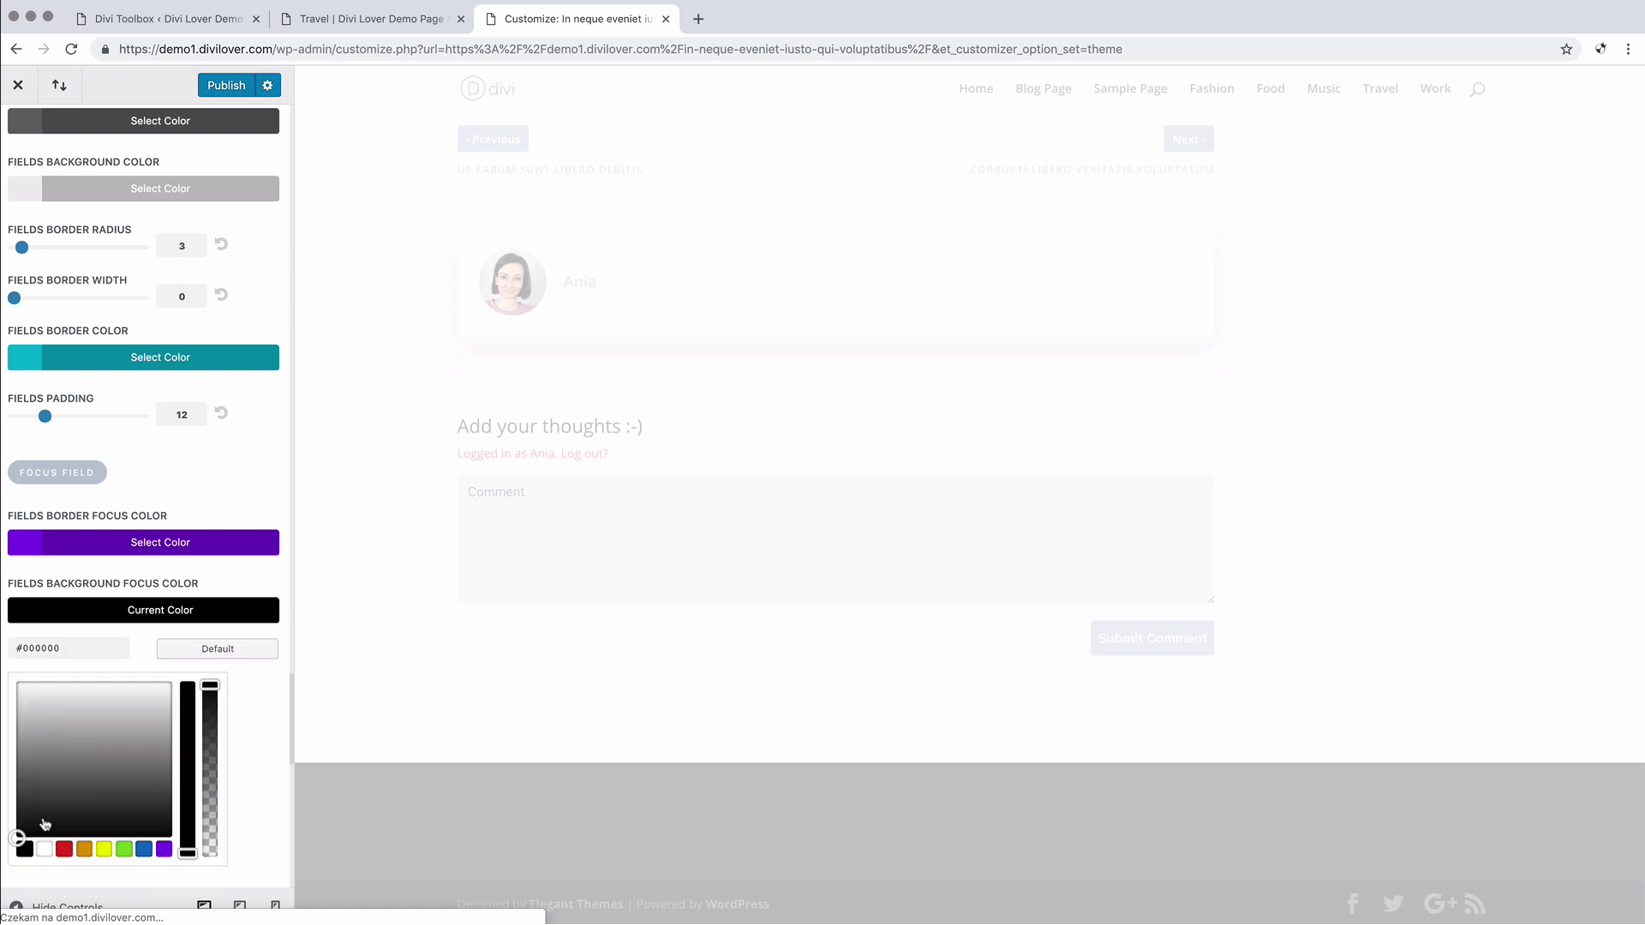
click(43, 849)
click(256, 575)
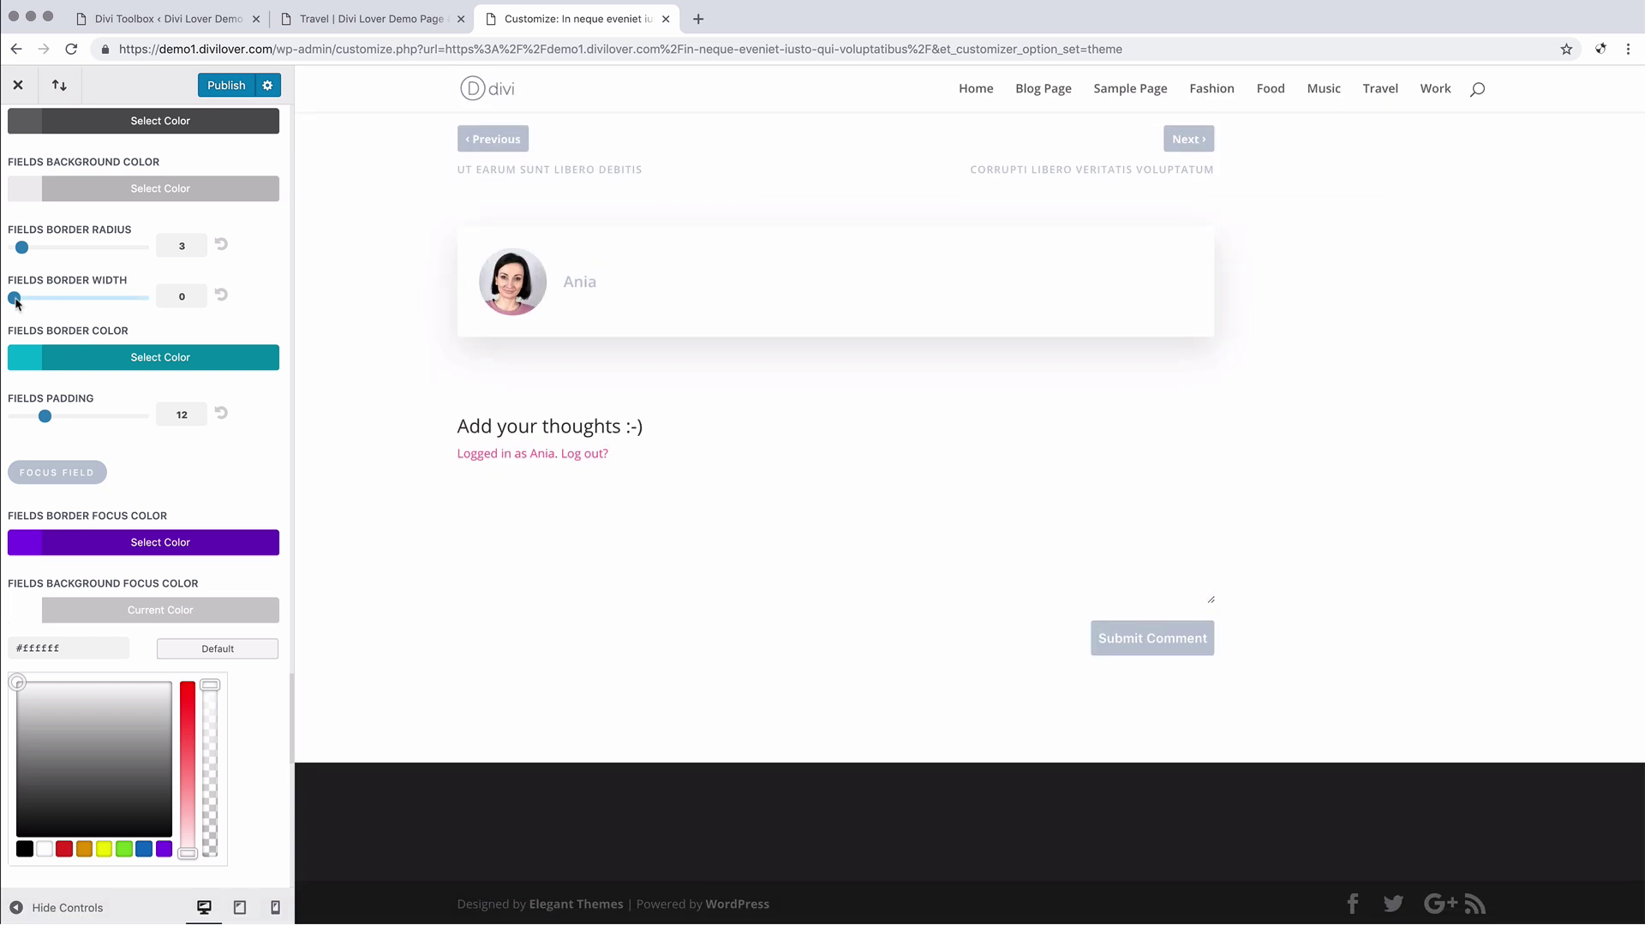
Set Fields Border Width to 2 and check the comment box border in the preview
drag(14, 299, 22, 301)
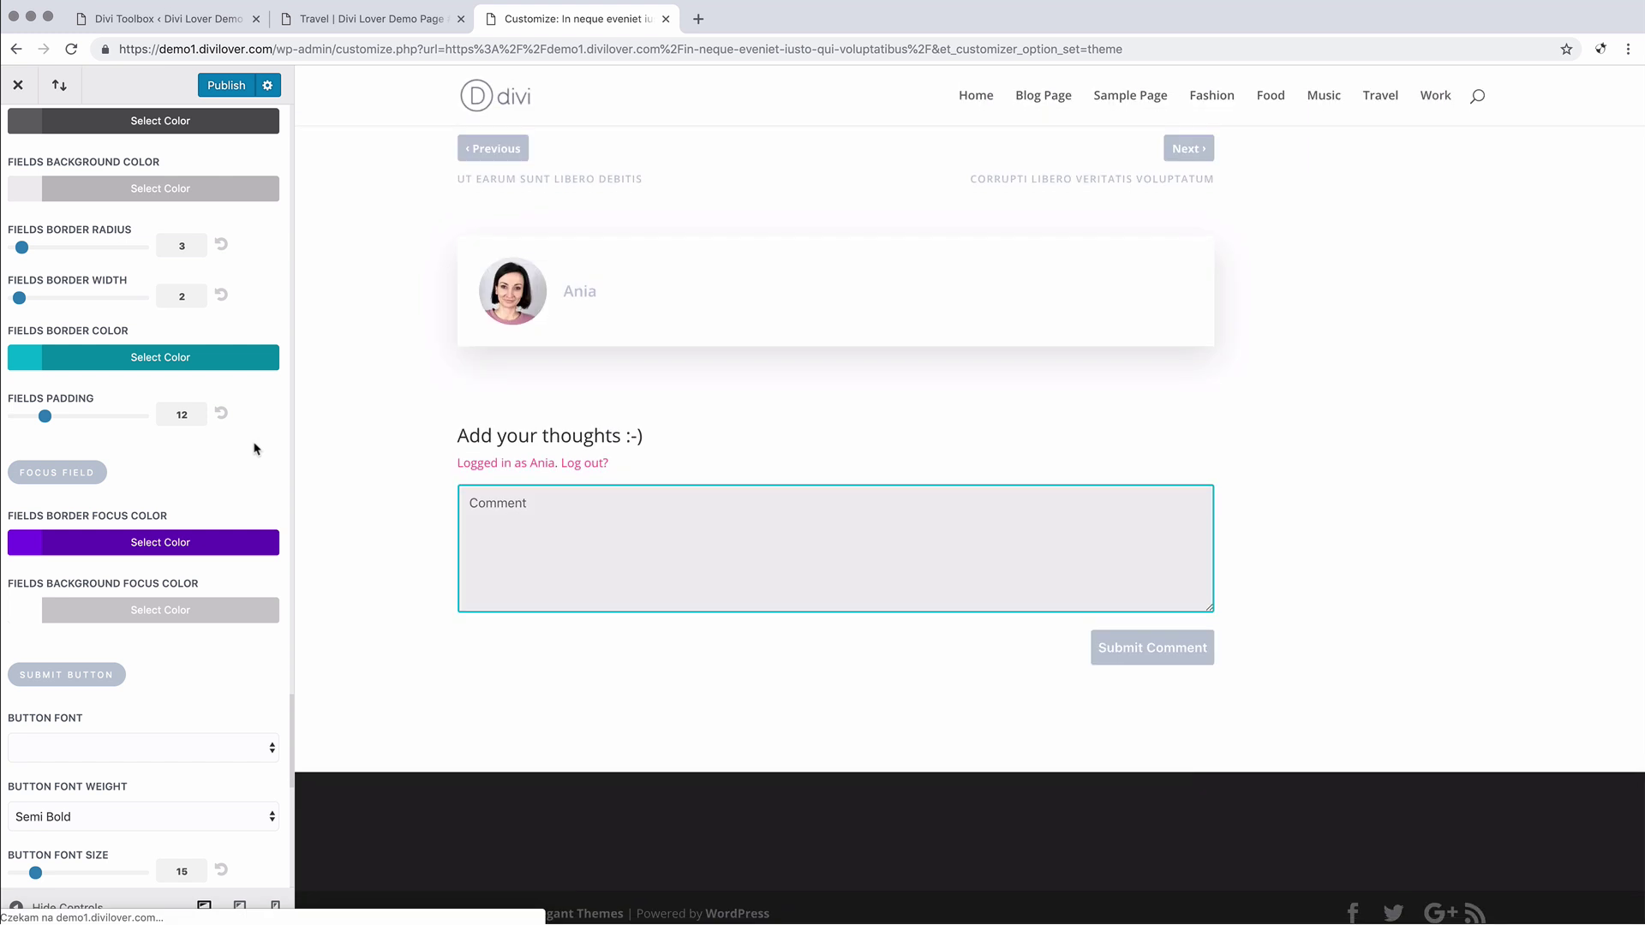
click(662, 514)
click(314, 494)
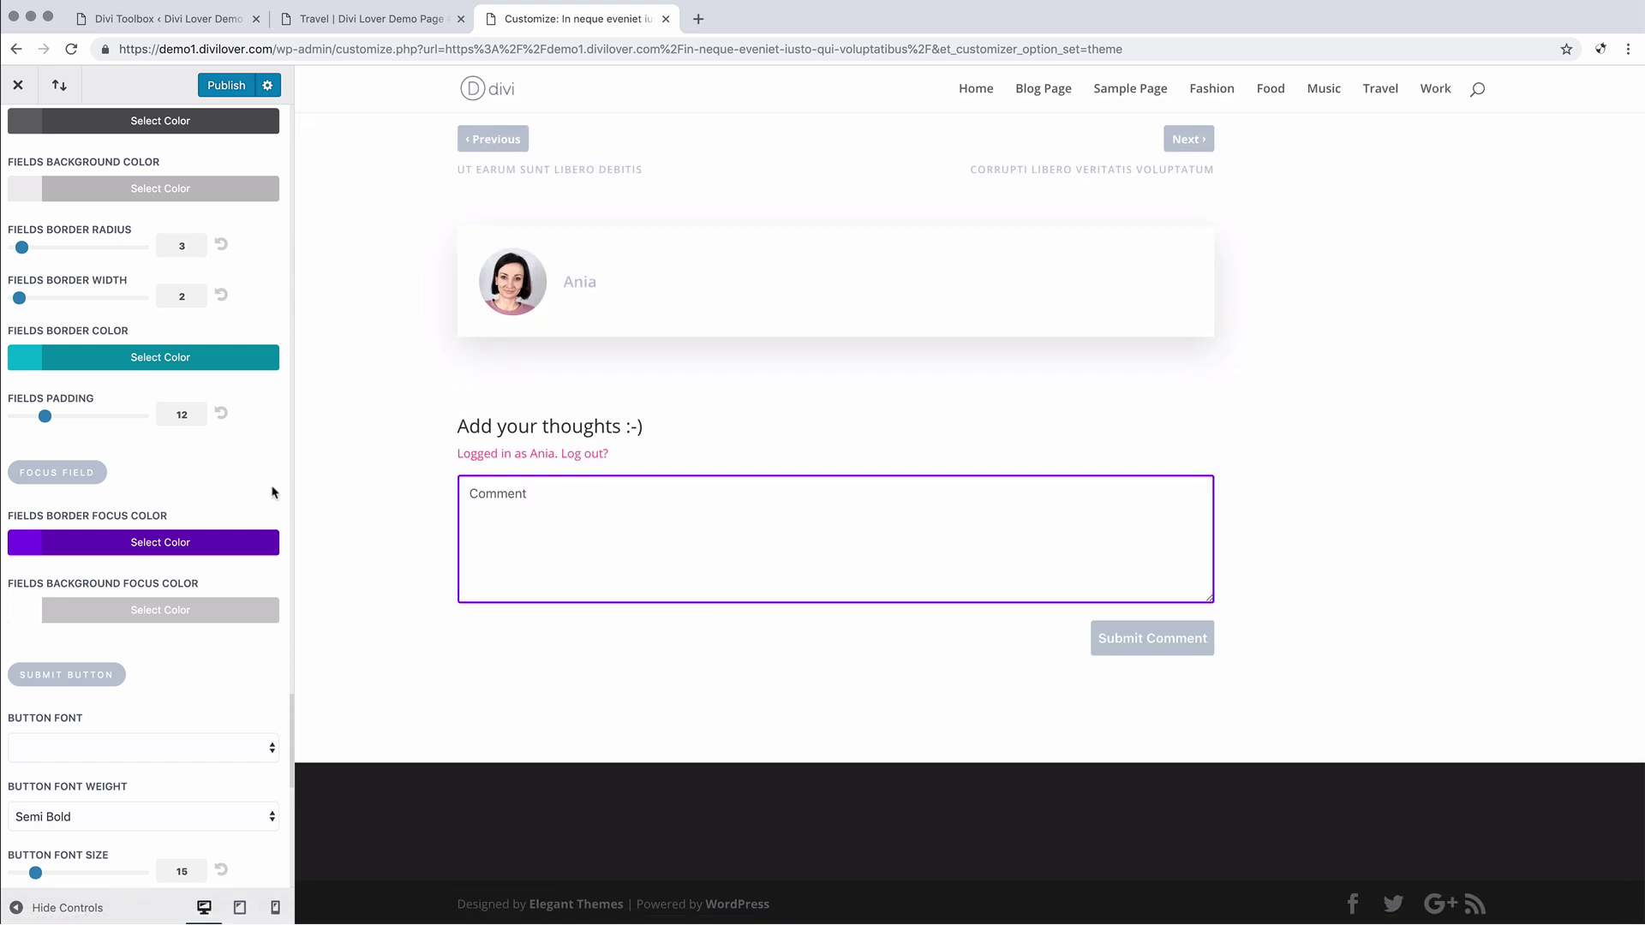
click(708, 517)
click(174, 476)
scroll(180, 473, down, 4)
Look over the comment form Submit Button options, then return to the Divi Toolbox > Blog admin page
scroll(184, 473, down, 4)
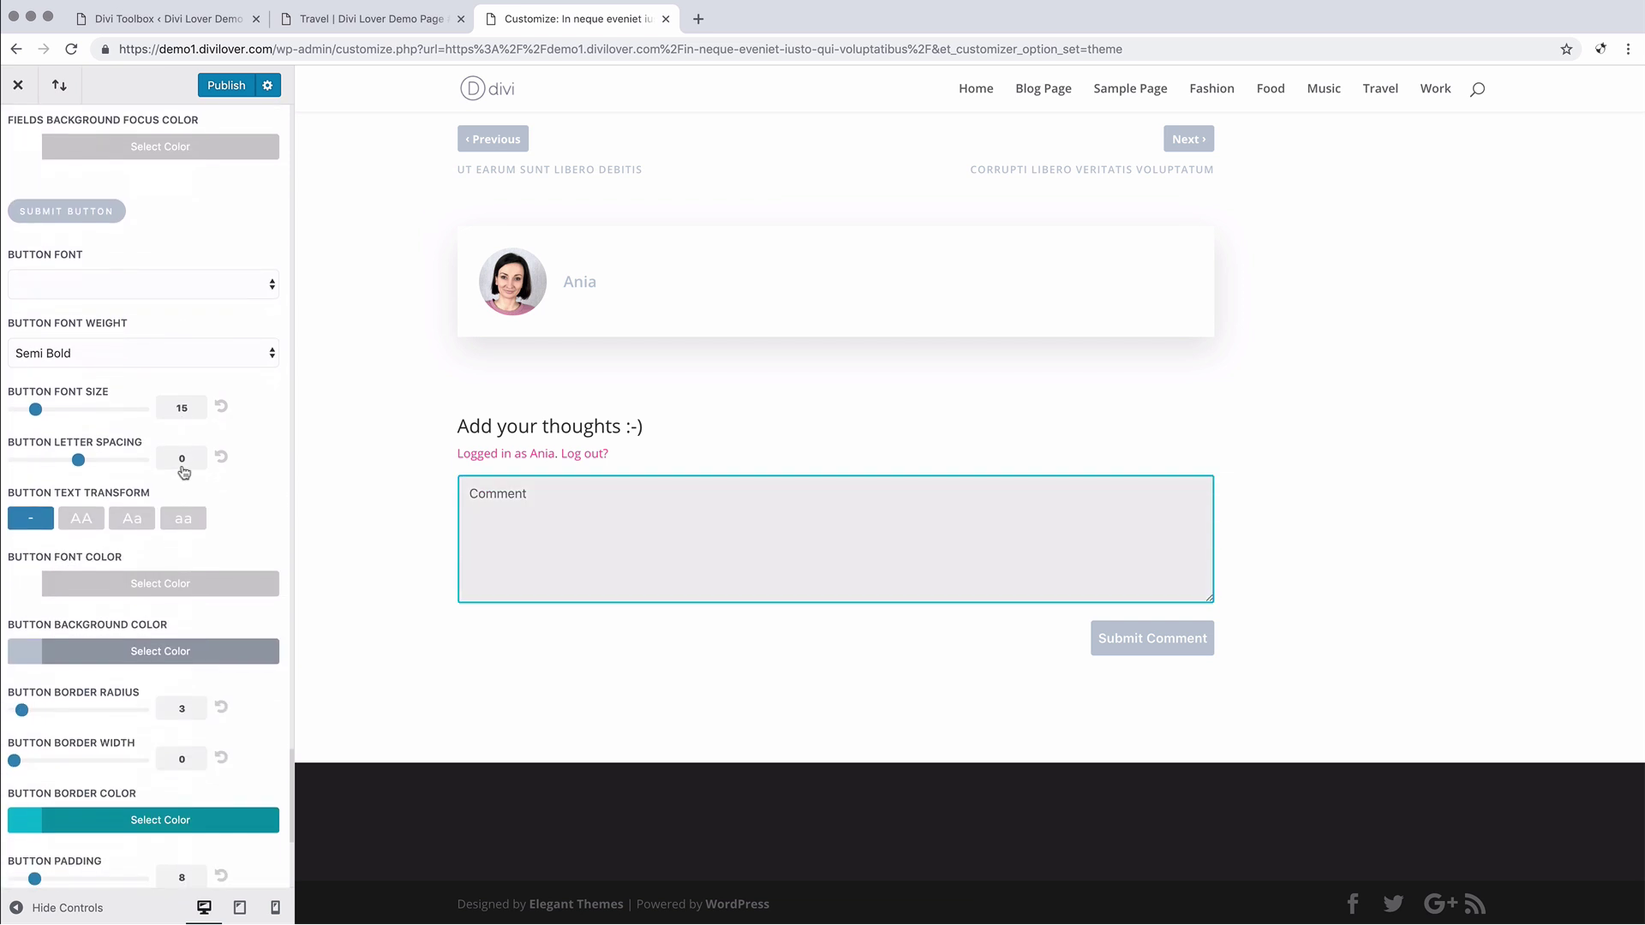
scroll(185, 472, down, 2)
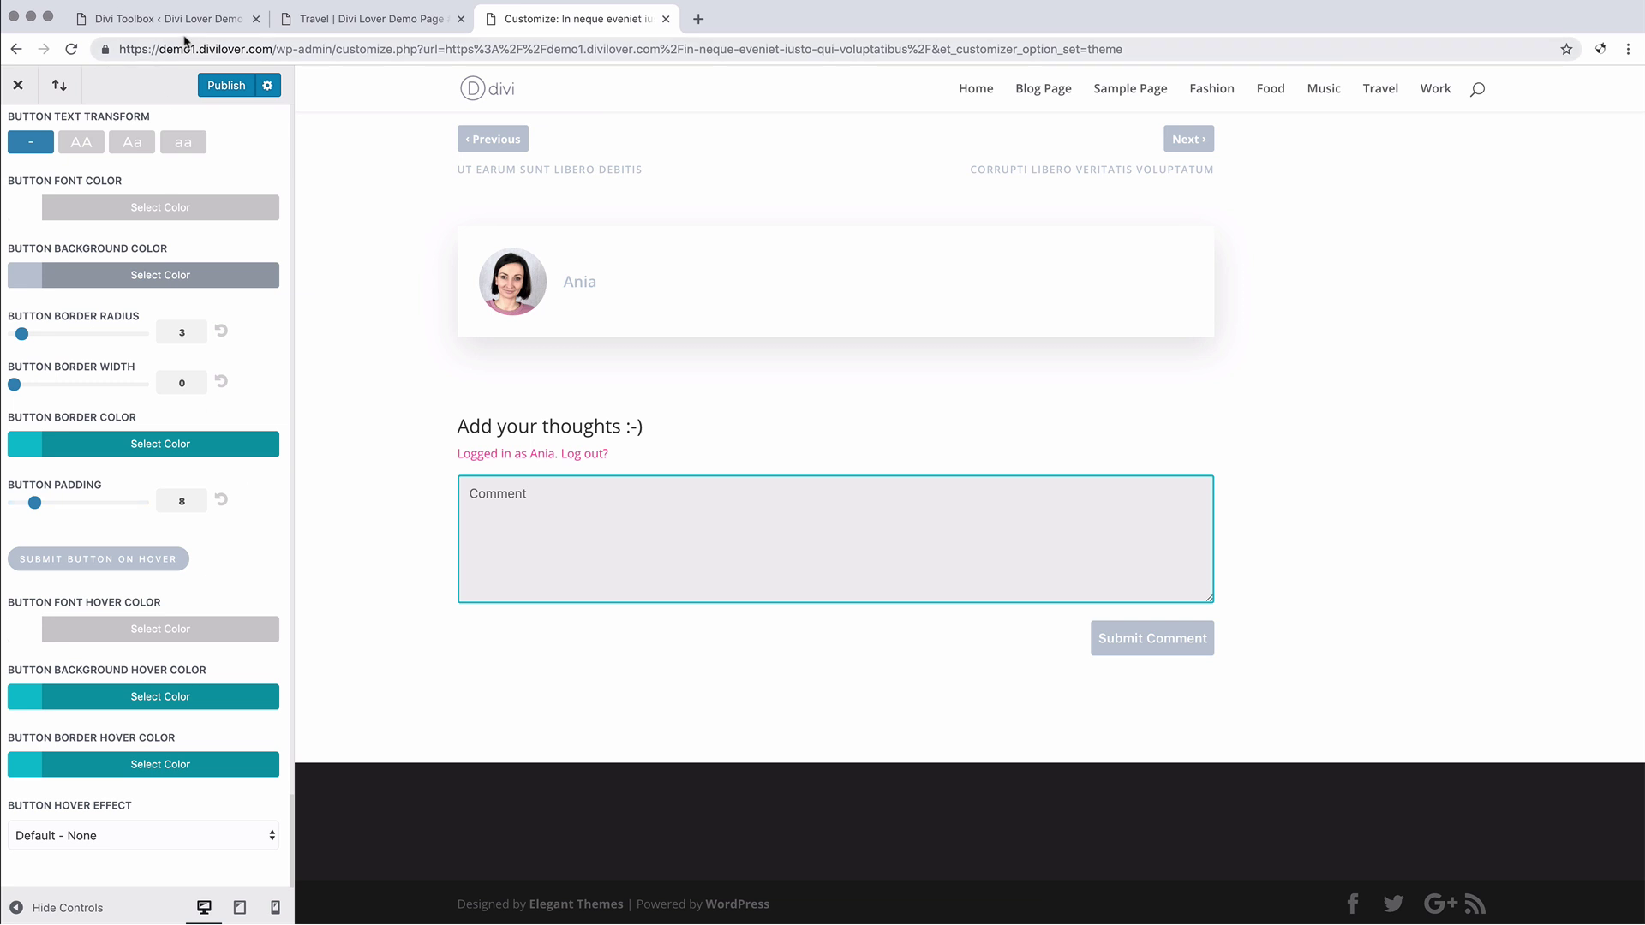
scroll(363, 424, up, 7)
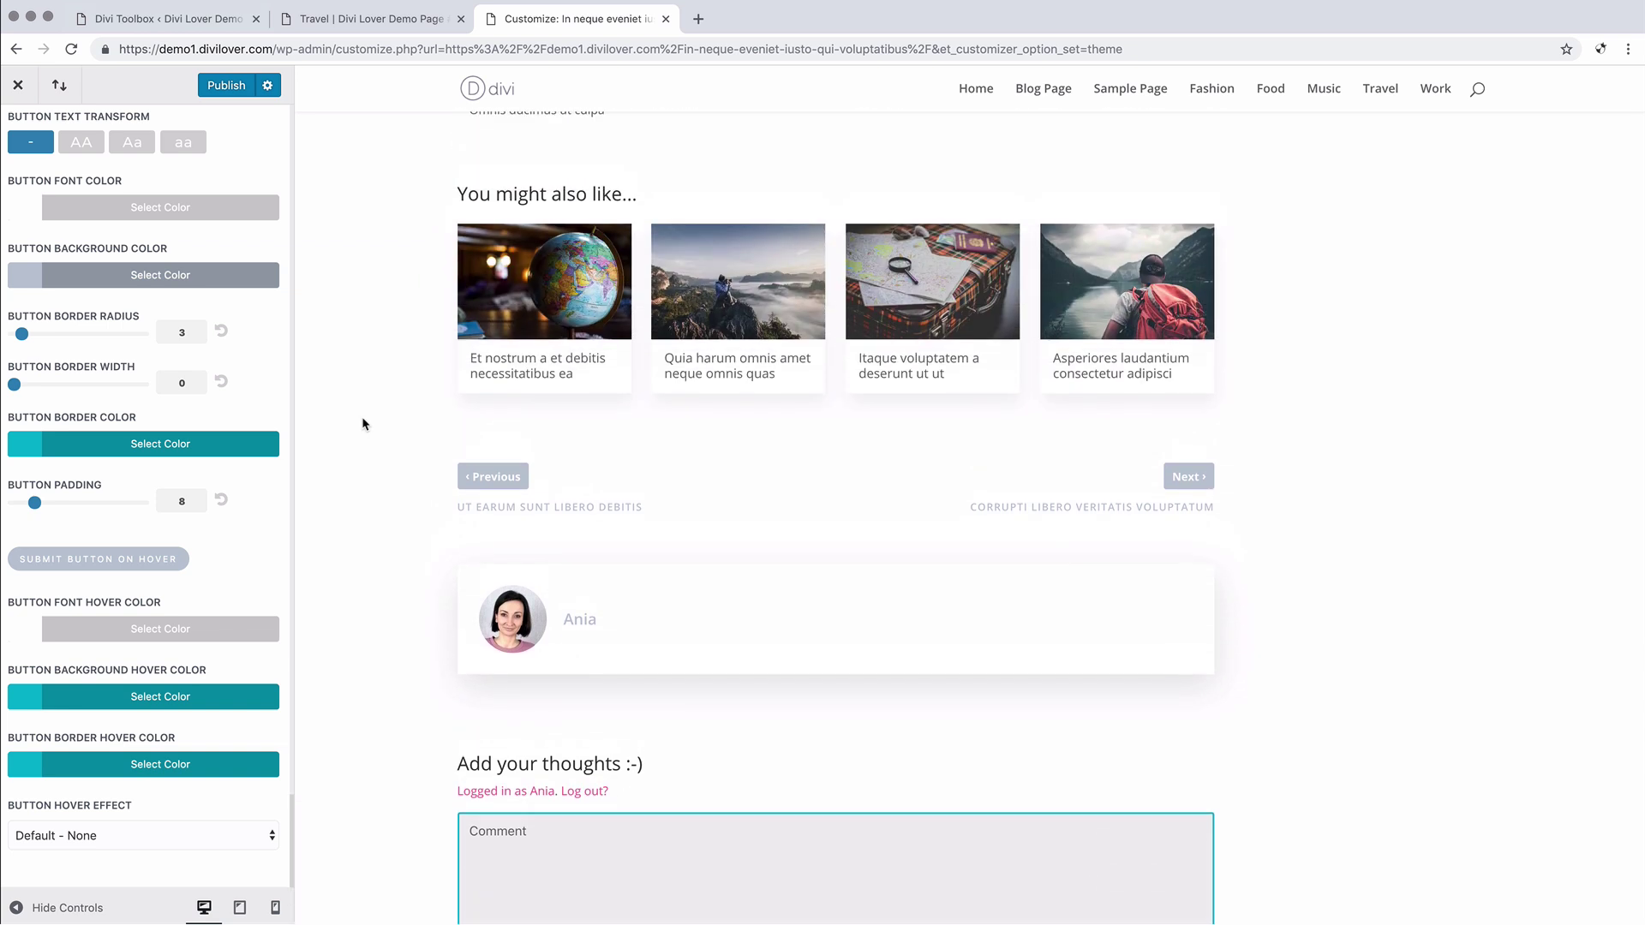
scroll(363, 425, up, 3)
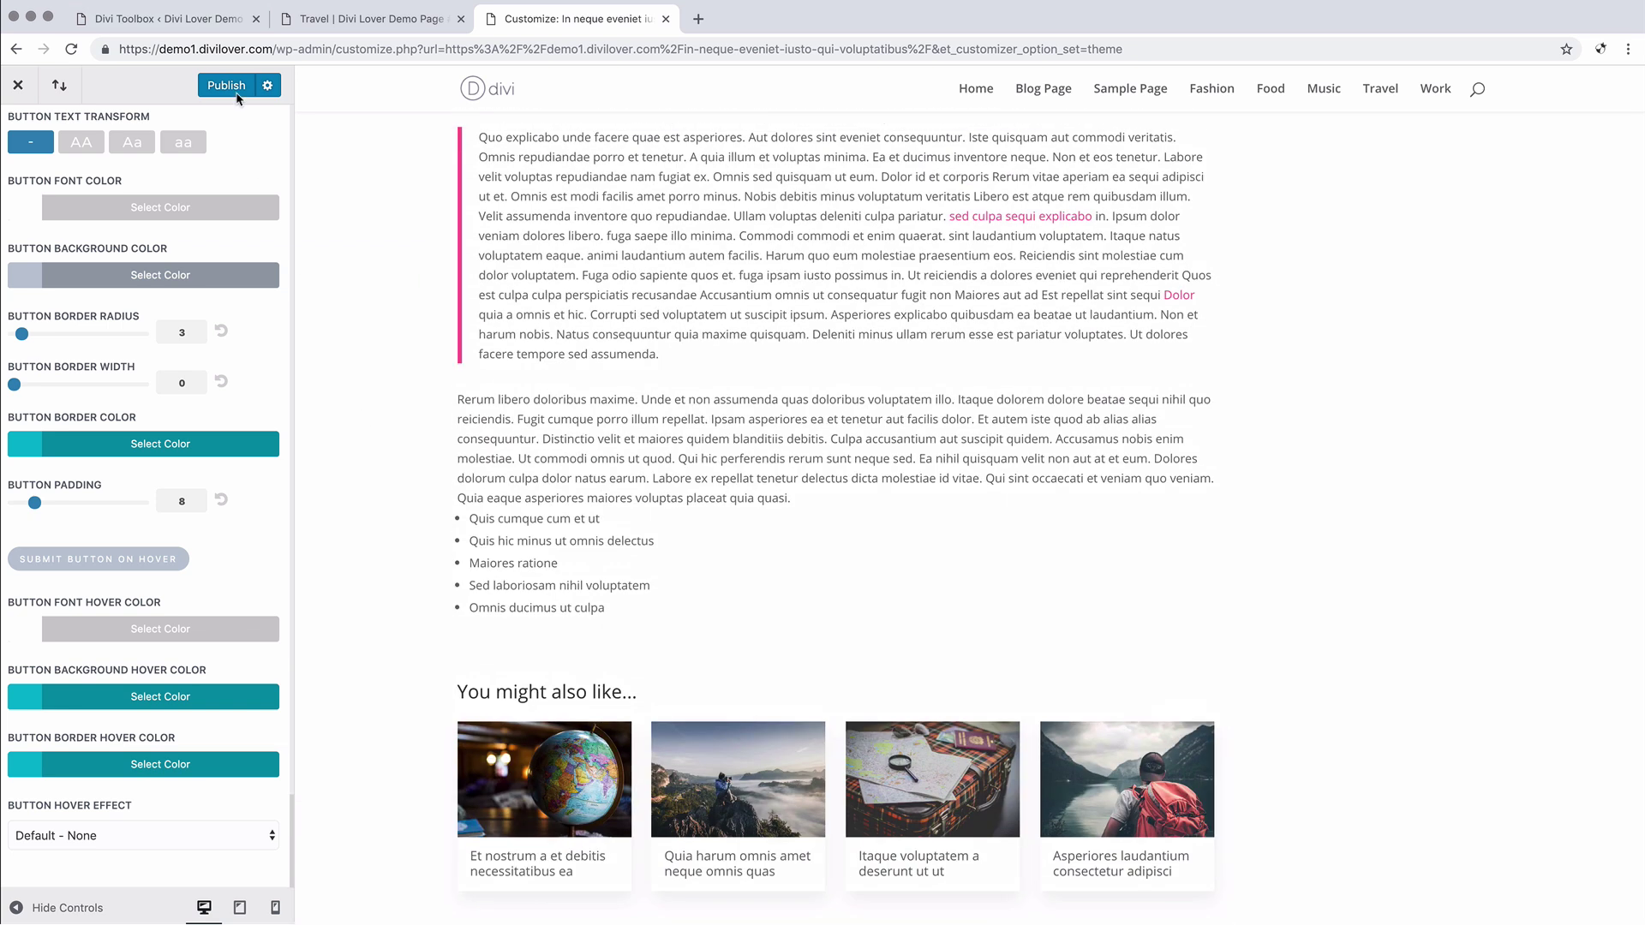
click(167, 19)
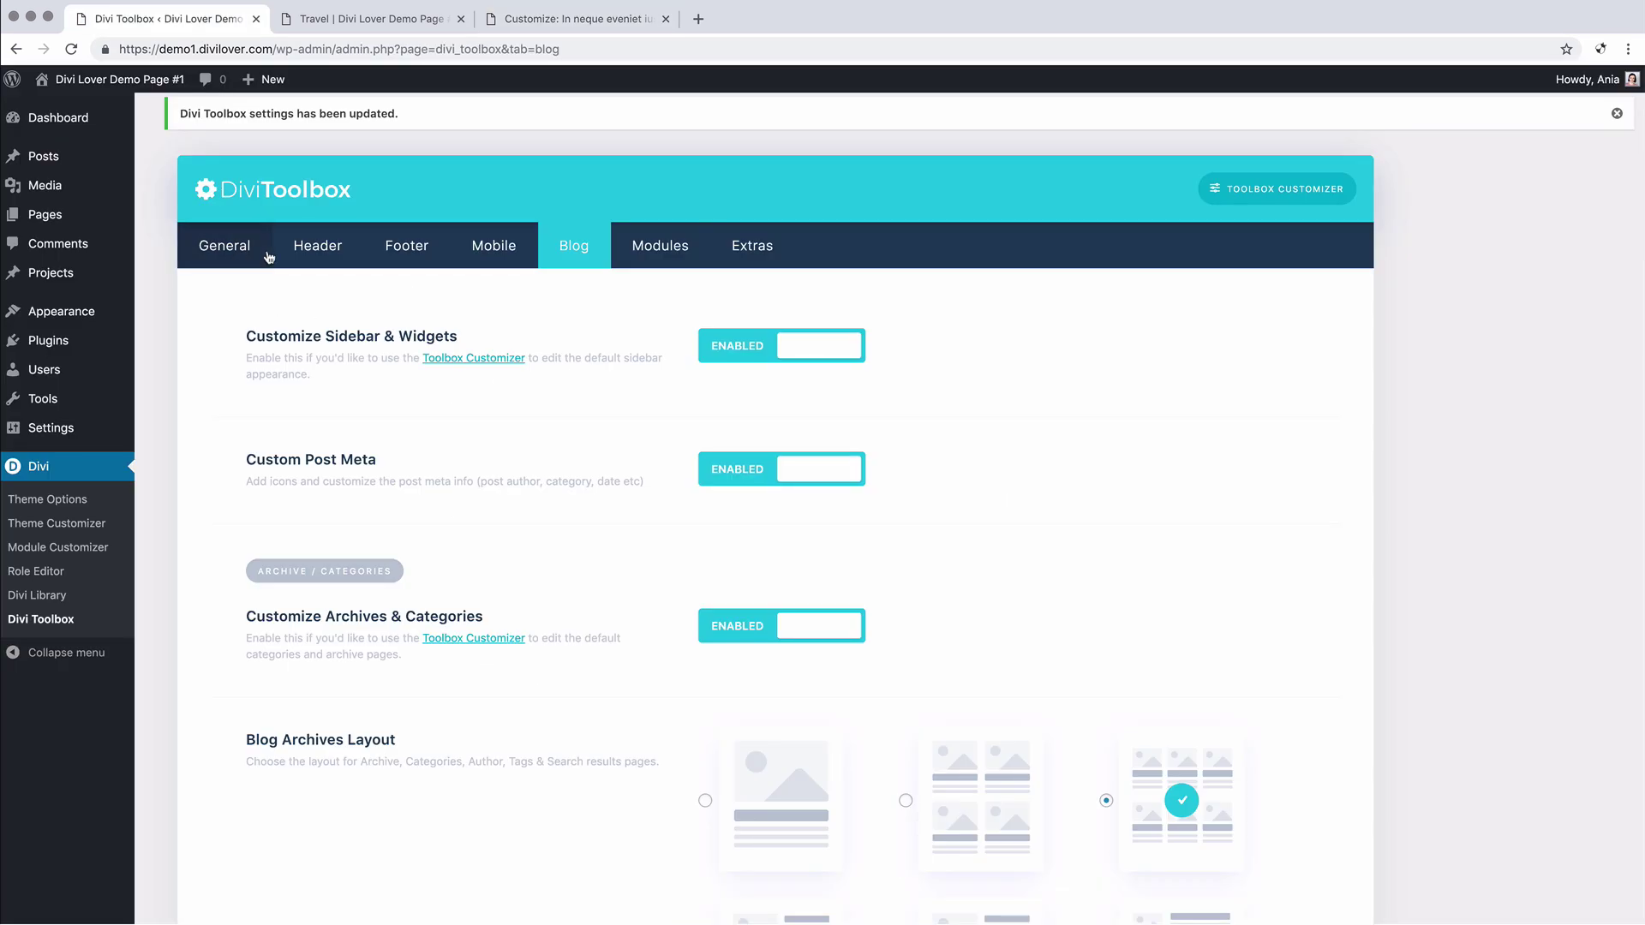